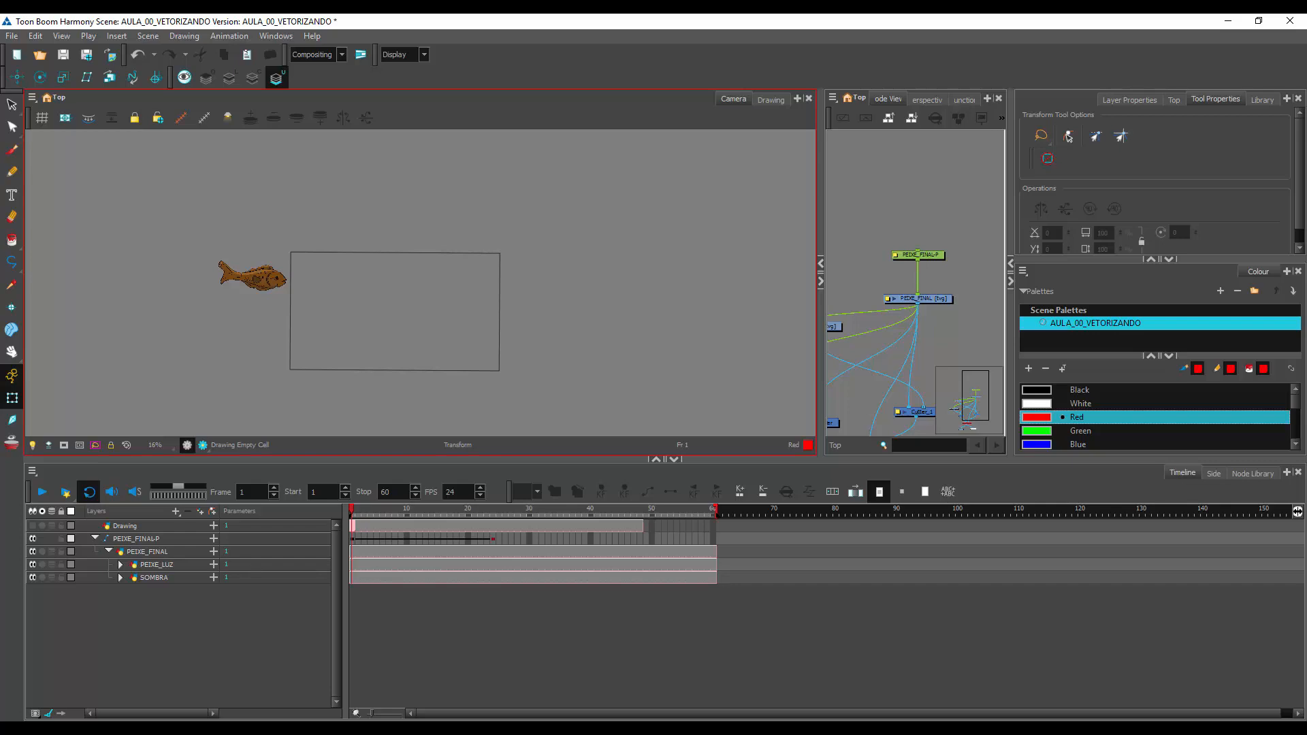
Delete the motion keyframes on the PEIXE_FINAL-P peg across frames 1 to 24 and return to frame 1
{"action": "left_click_drag", "start_coordinate": [352, 510], "coordinate": [330, 538]}
{"action": "left_click_drag", "start_coordinate": [470, 333], "coordinate": [479, 342]}
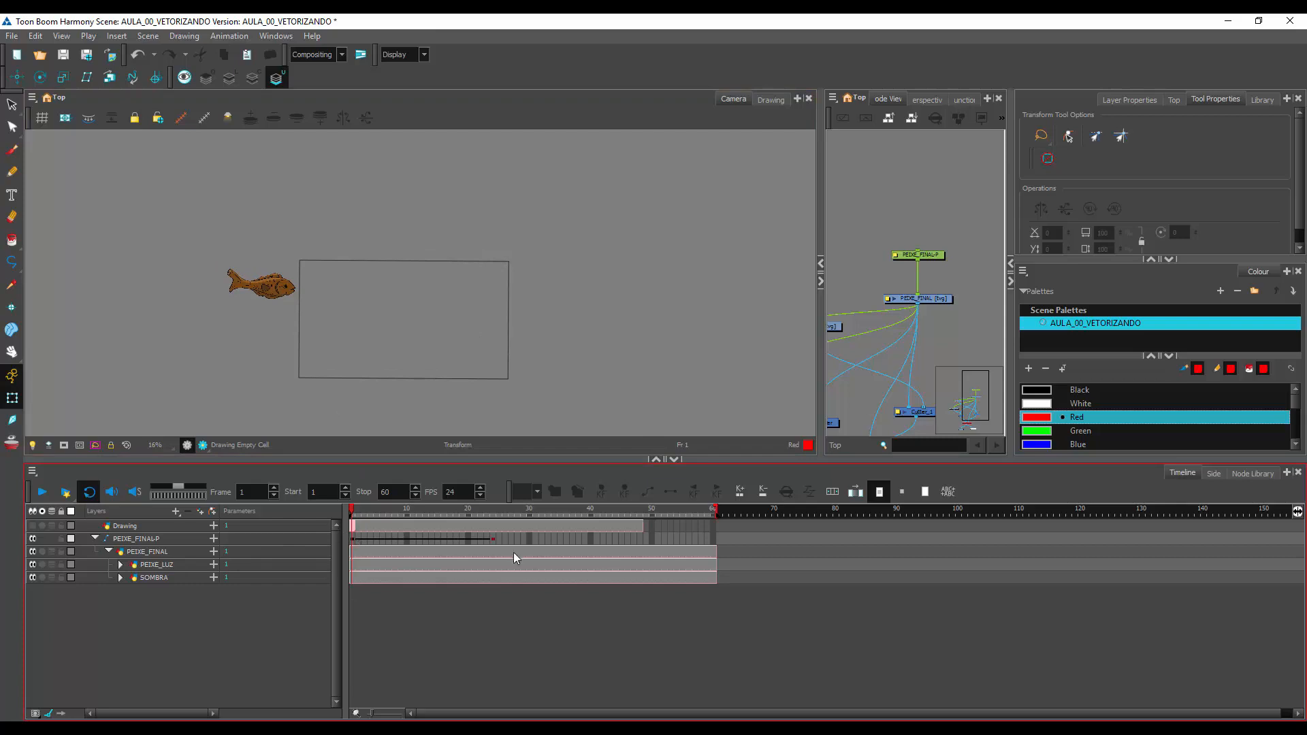
{"action": "left_click", "coordinate": [494, 540]}
{"action": "left_click", "coordinate": [528, 539]}
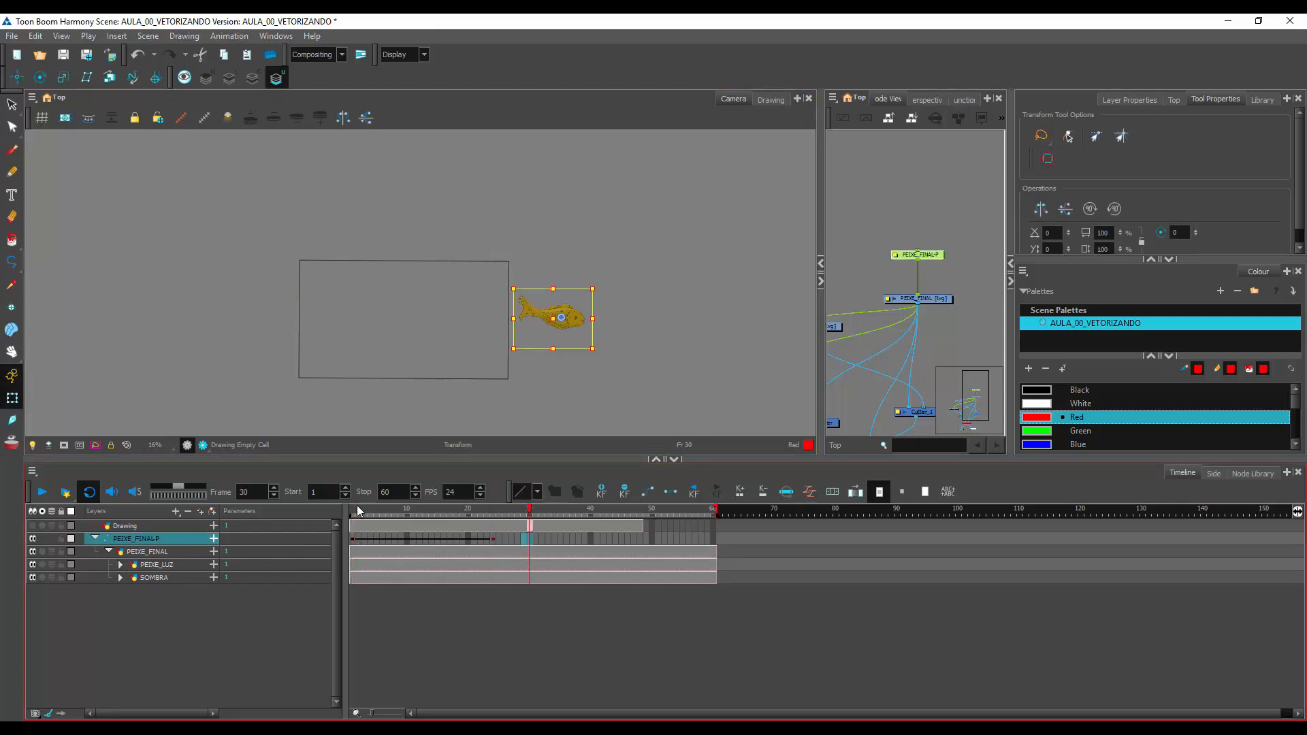
{"action": "left_click", "coordinate": [355, 509]}
{"action": "left_click_drag", "start_coordinate": [495, 539], "coordinate": [348, 542]}
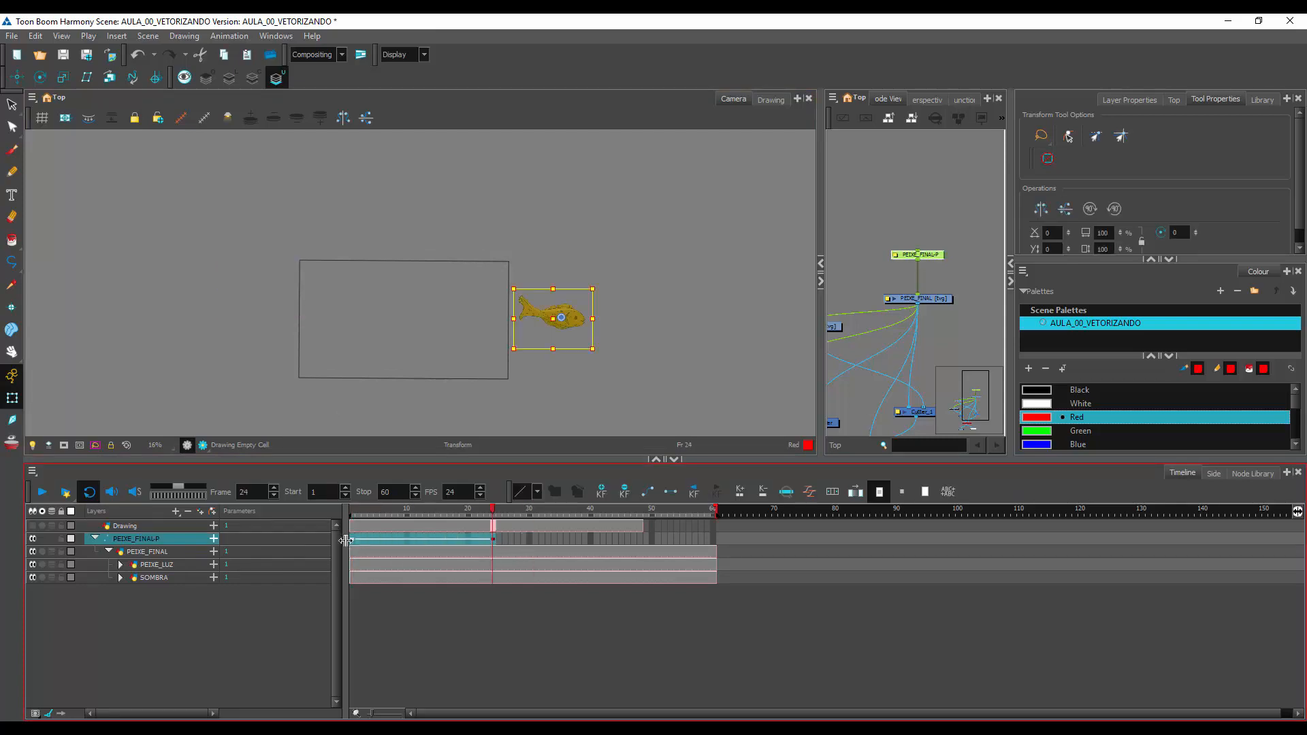
{"action": "left_click", "coordinate": [624, 491]}
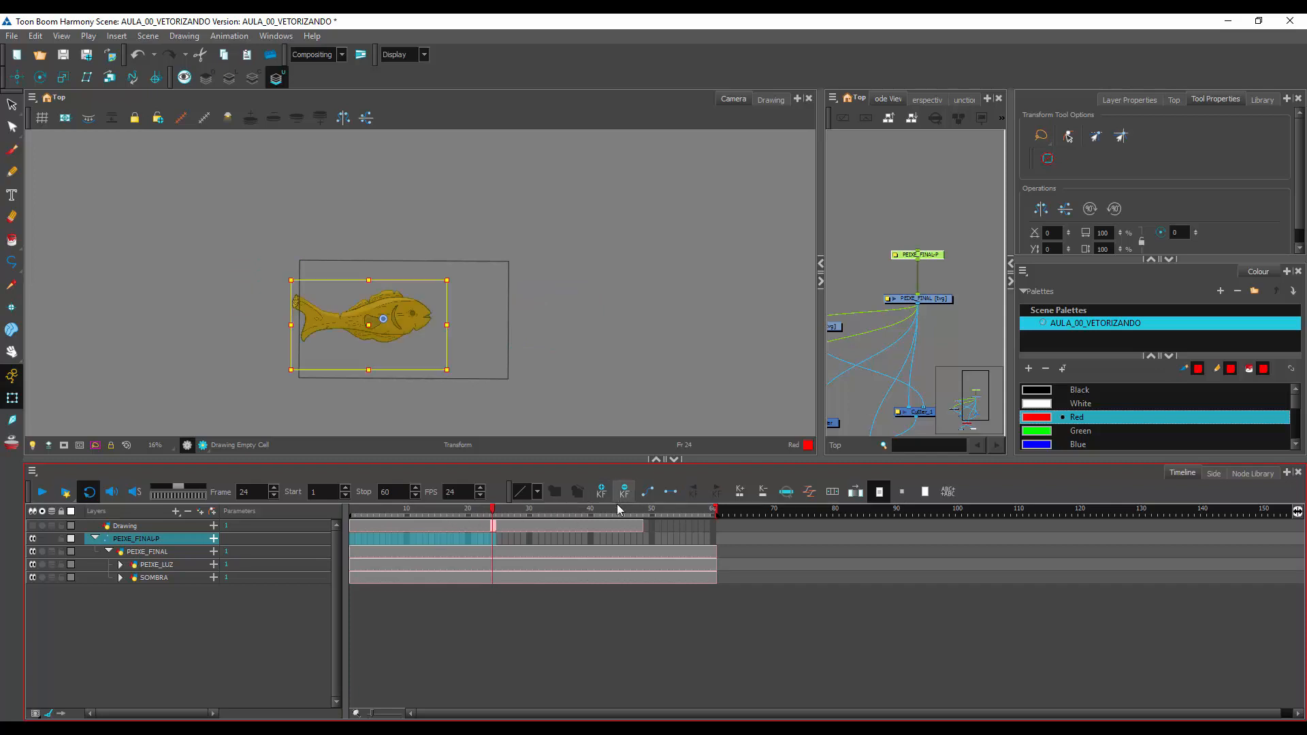
{"action": "left_click", "coordinate": [353, 606]}
{"action": "left_click", "coordinate": [355, 552]}
{"action": "left_click", "coordinate": [292, 609]}
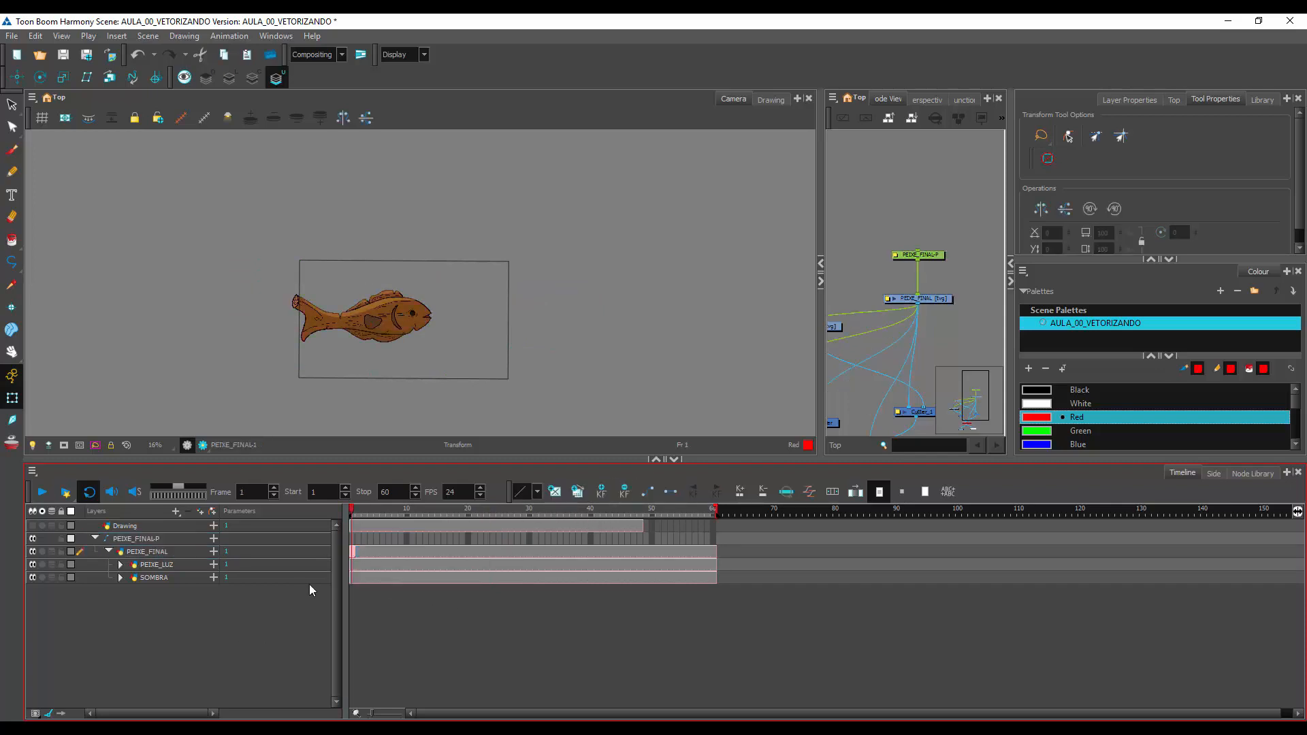
Delete the PEIXE_LUZ and SOMBRA layers beneath PEIXE_FINAL
{"action": "left_click", "coordinate": [157, 565]}
{"action": "left_click", "coordinate": [156, 576], "text": "ctrl"}
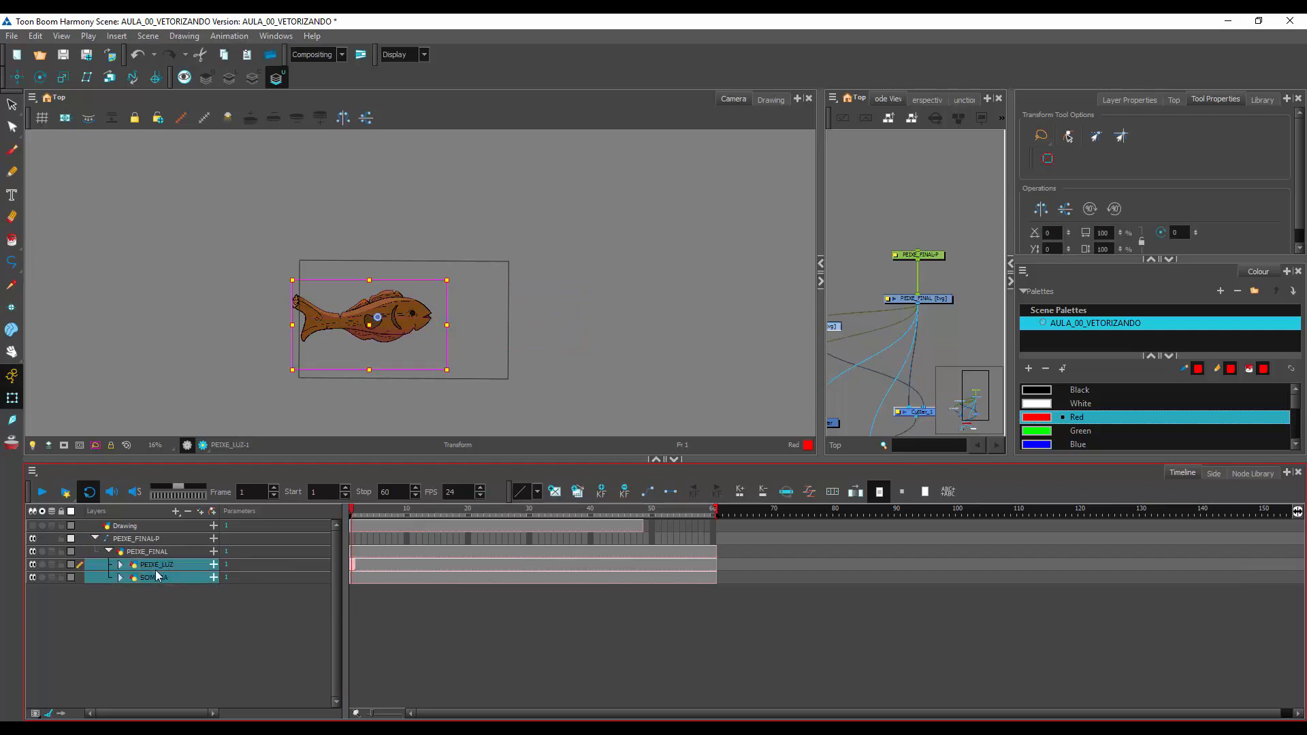
{"action": "scroll", "coordinate": [437, 325], "scroll_direction": "down", "scroll_amount": 1}
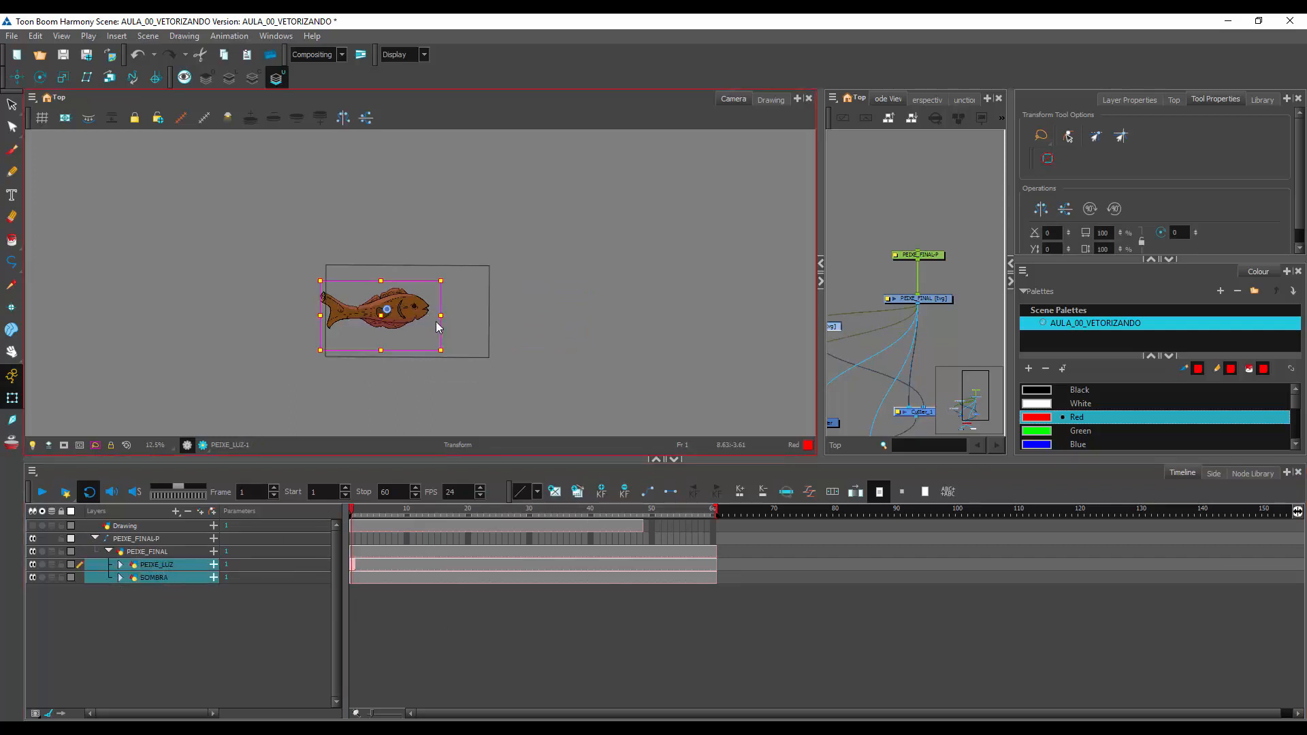
{"action": "scroll", "coordinate": [452, 322], "scroll_direction": "up", "scroll_amount": 2}
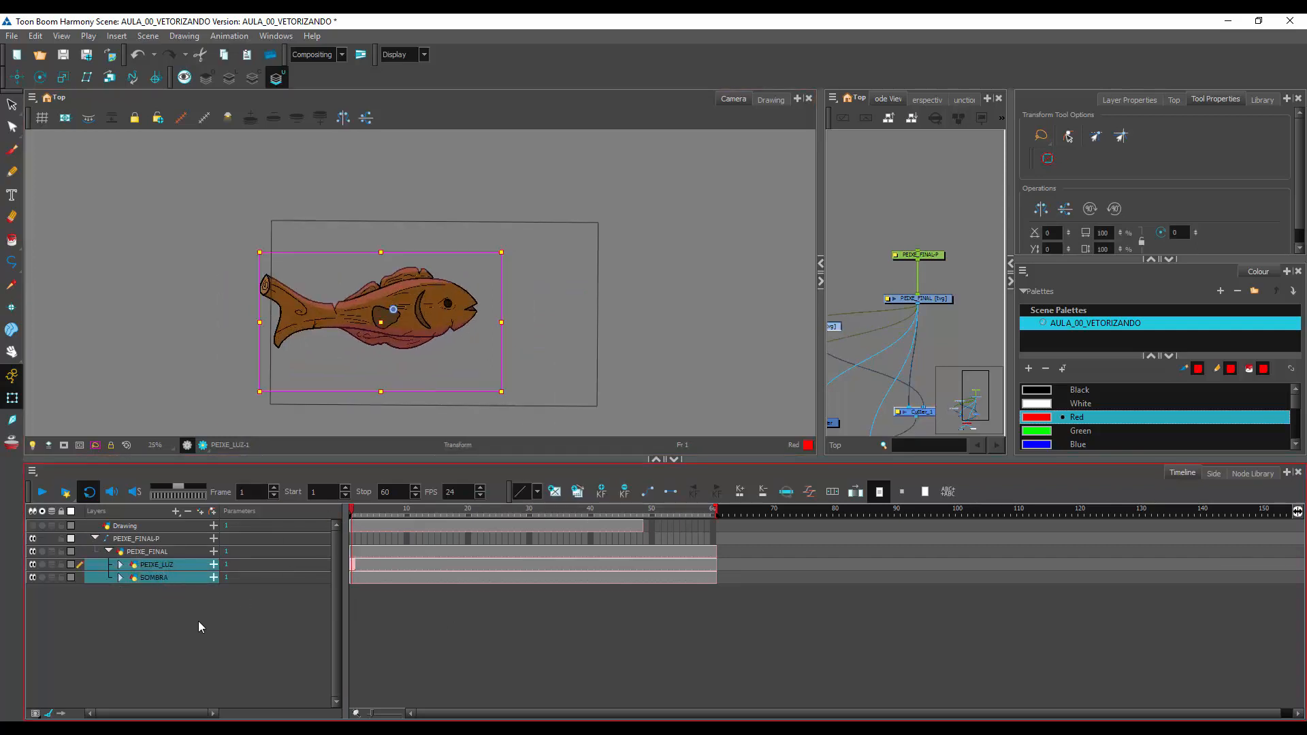
{"action": "left_click", "coordinate": [198, 626]}
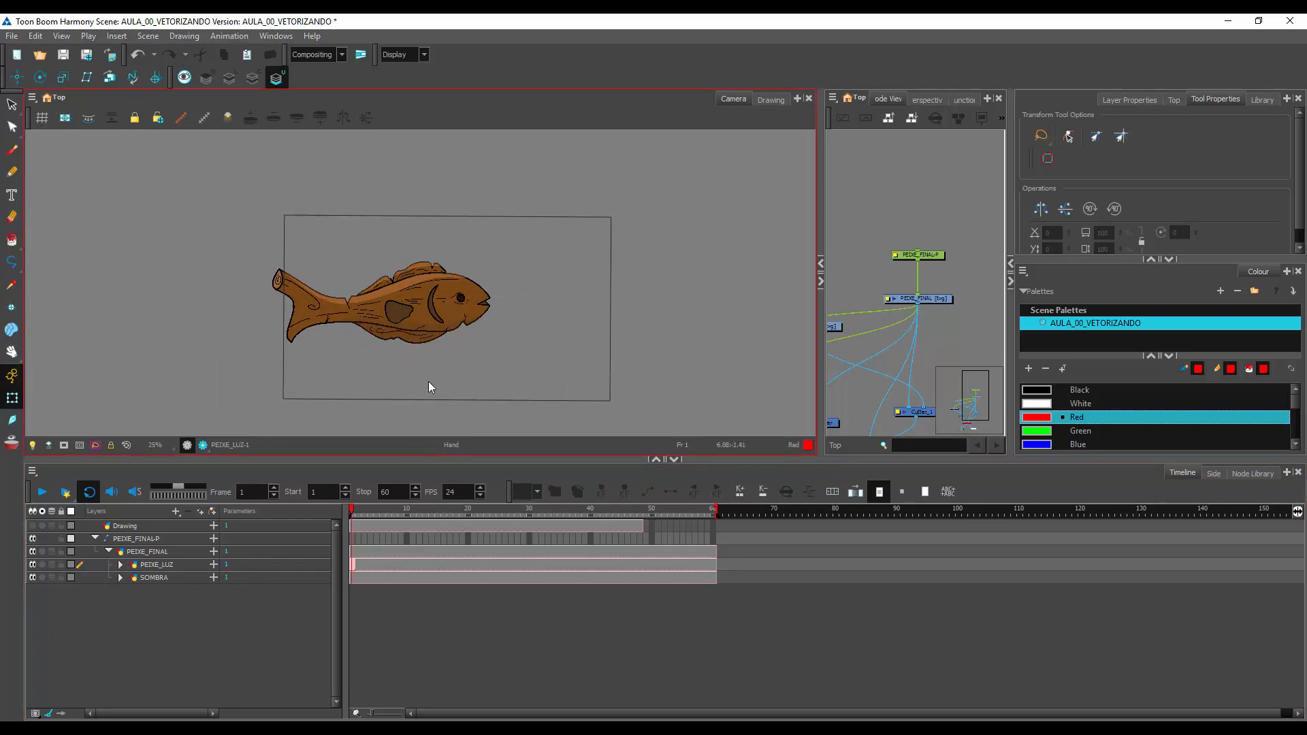
{"action": "left_click", "coordinate": [161, 567]}
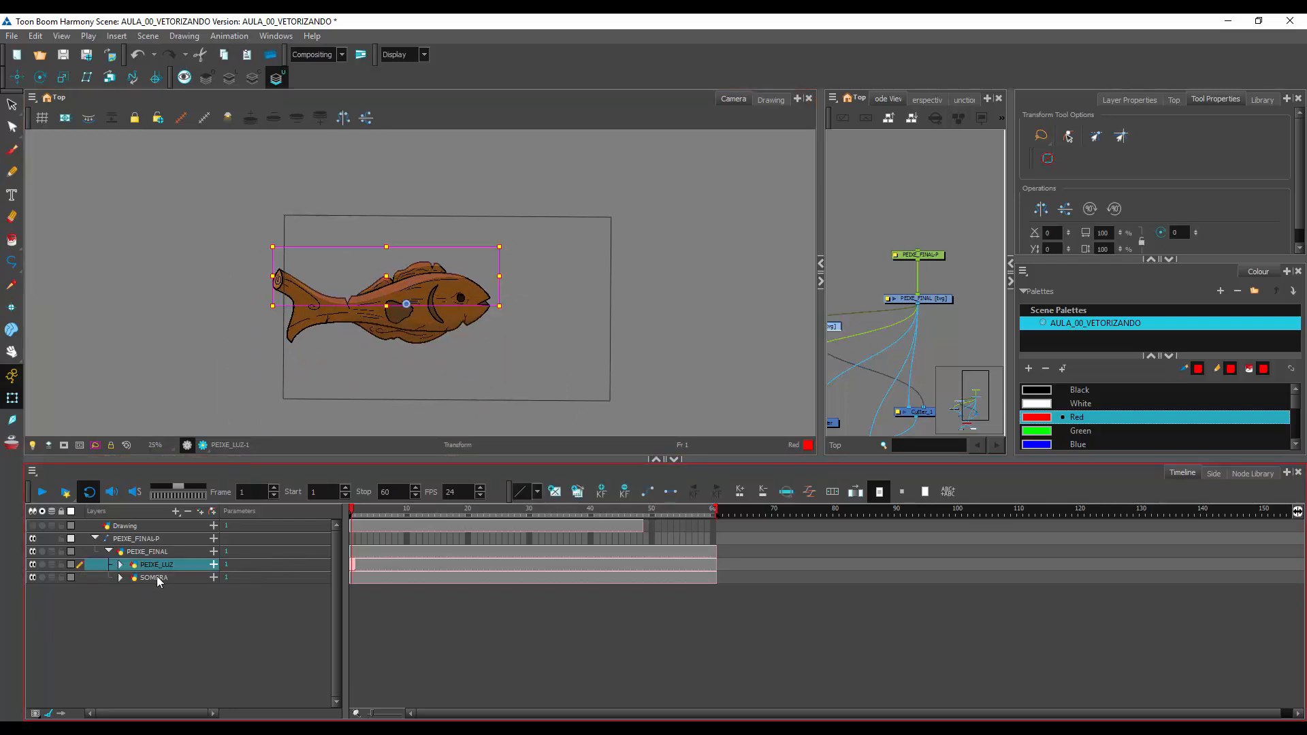
{"action": "left_click", "coordinate": [159, 577], "text": "ctrl"}
{"action": "left_click", "coordinate": [164, 578]}
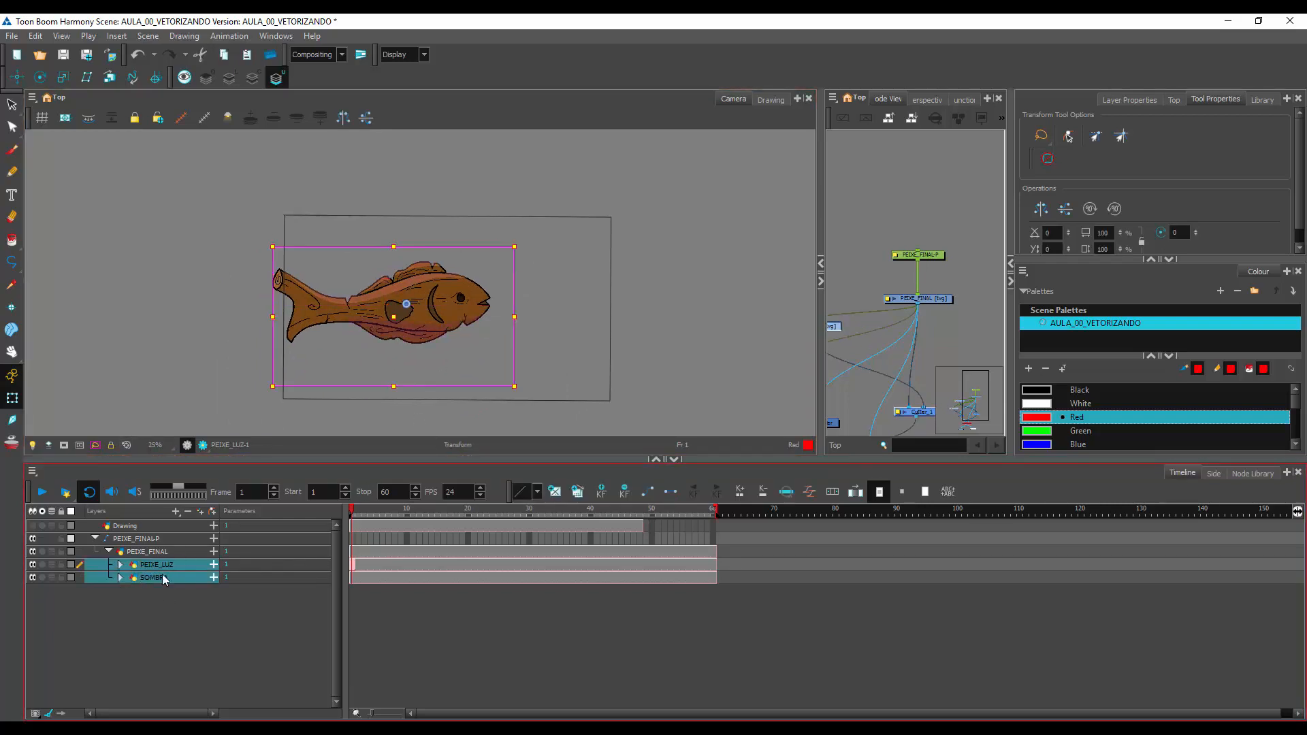
{"action": "left_click", "coordinate": [188, 512]}
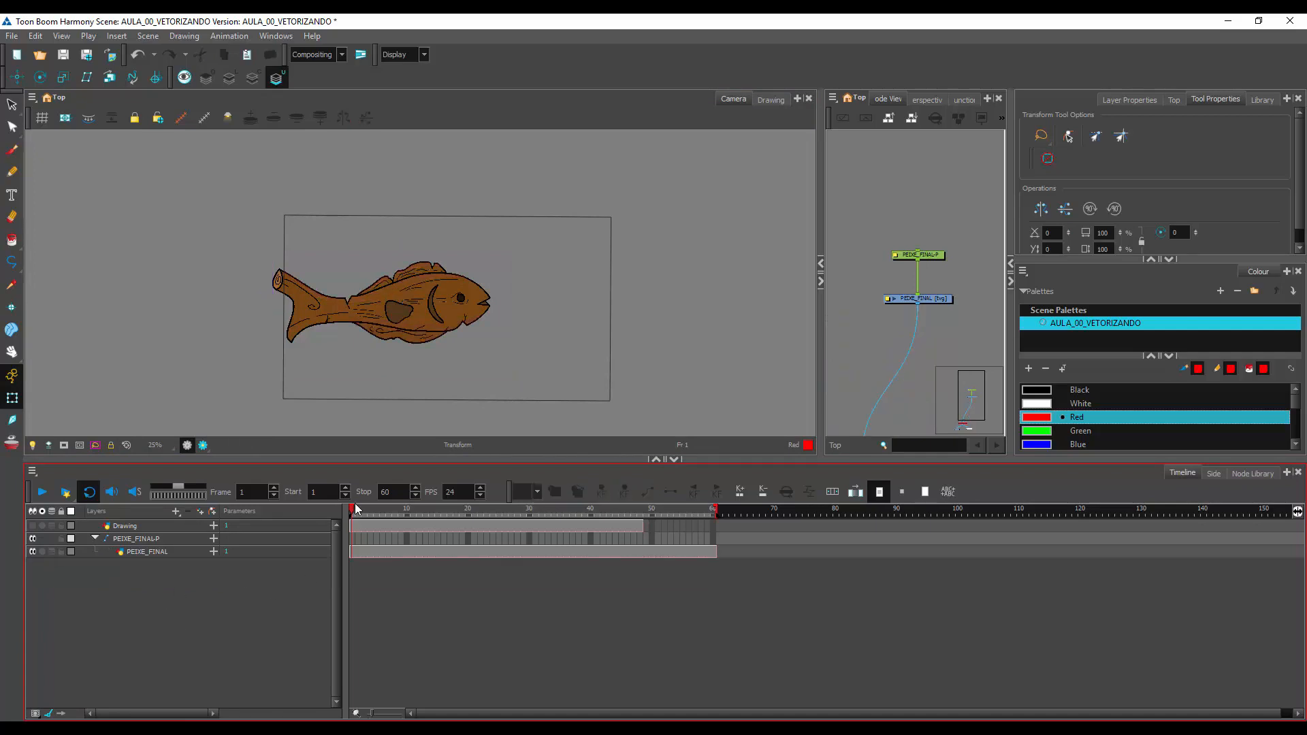
Locate the Drawing node beside the Composite in the node network and delete the Drawing layer
{"action": "left_click", "coordinate": [171, 551]}
{"action": "left_click", "coordinate": [909, 298]}
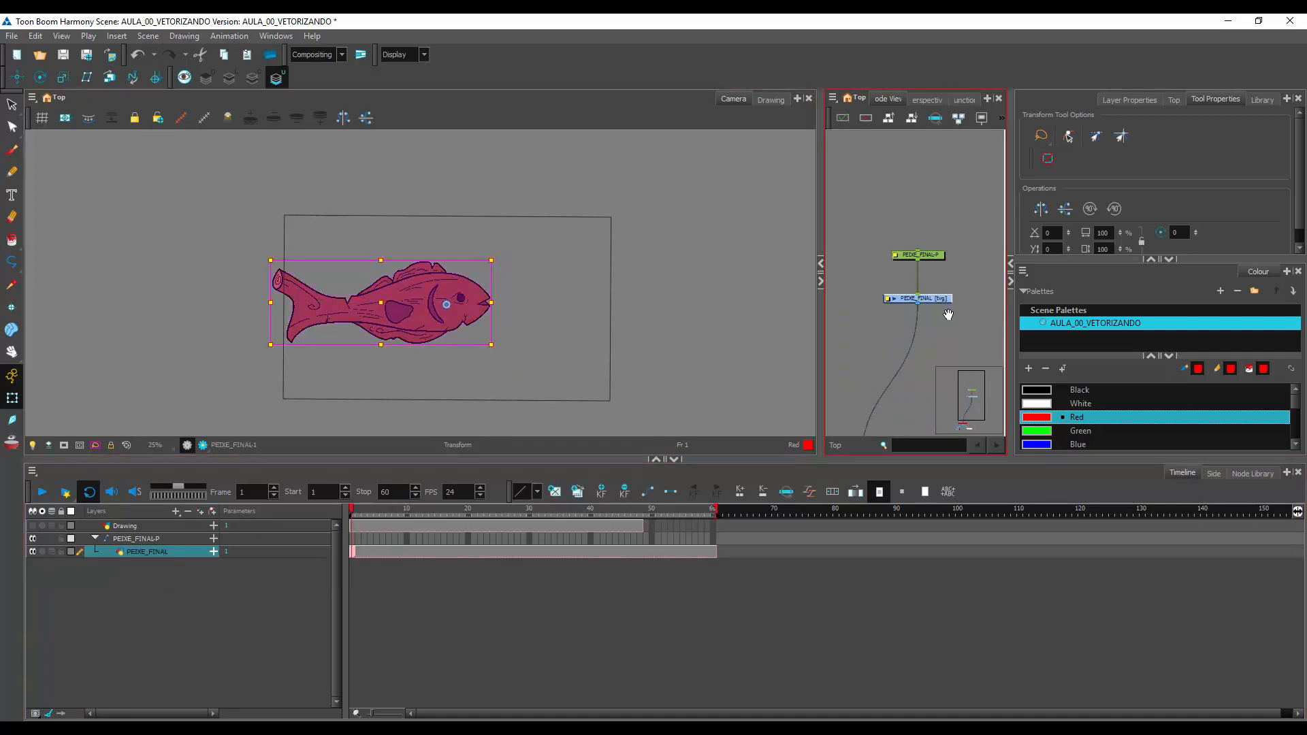
{"action": "left_click_drag", "start_coordinate": [948, 315], "coordinate": [945, 254]}
{"action": "mouse_move", "coordinate": [823, 314]}
{"action": "left_mouse_down"}
{"action": "mouse_move", "coordinate": [586, 323]}
{"action": "mouse_move", "coordinate": [841, 300]}
{"action": "left_mouse_up"}
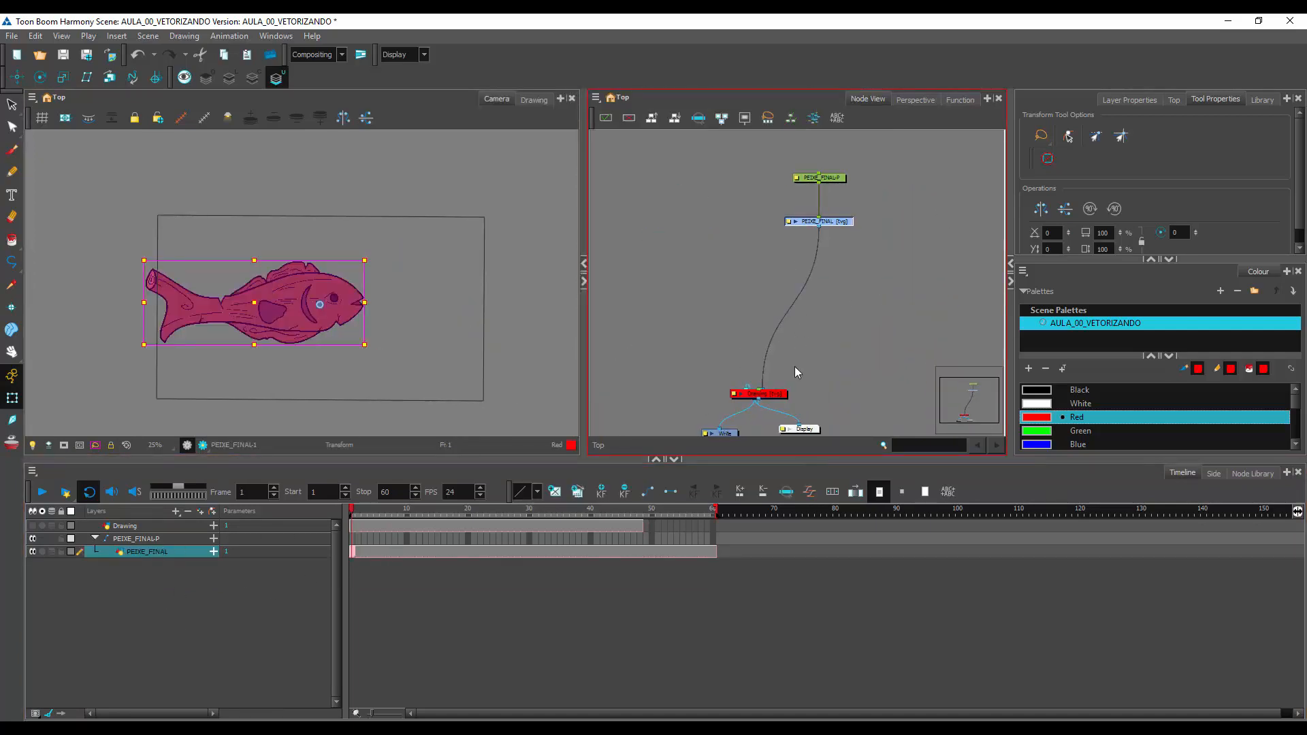
{"action": "left_click_drag", "start_coordinate": [779, 396], "coordinate": [679, 343]}
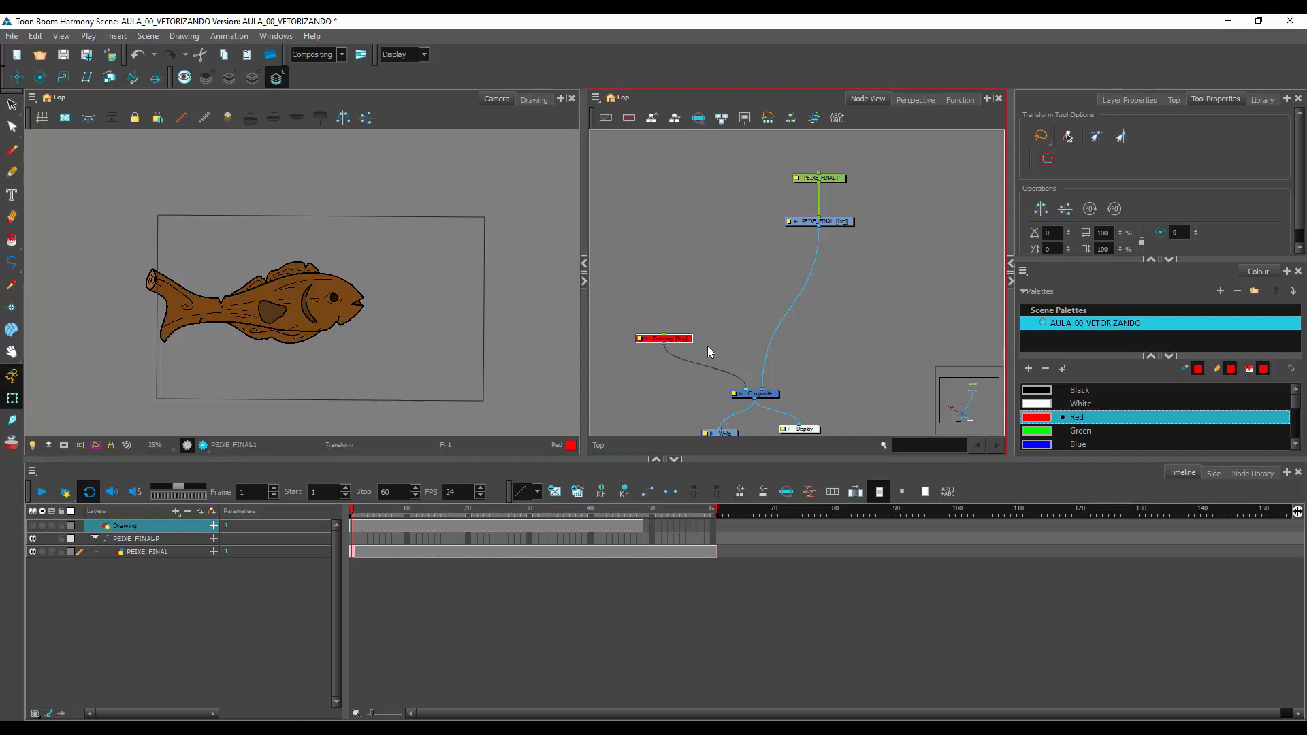
{"action": "left_click", "coordinate": [187, 510]}
Turn off Animate mode for working on the fish drawing
{"action": "left_click", "coordinate": [157, 537]}
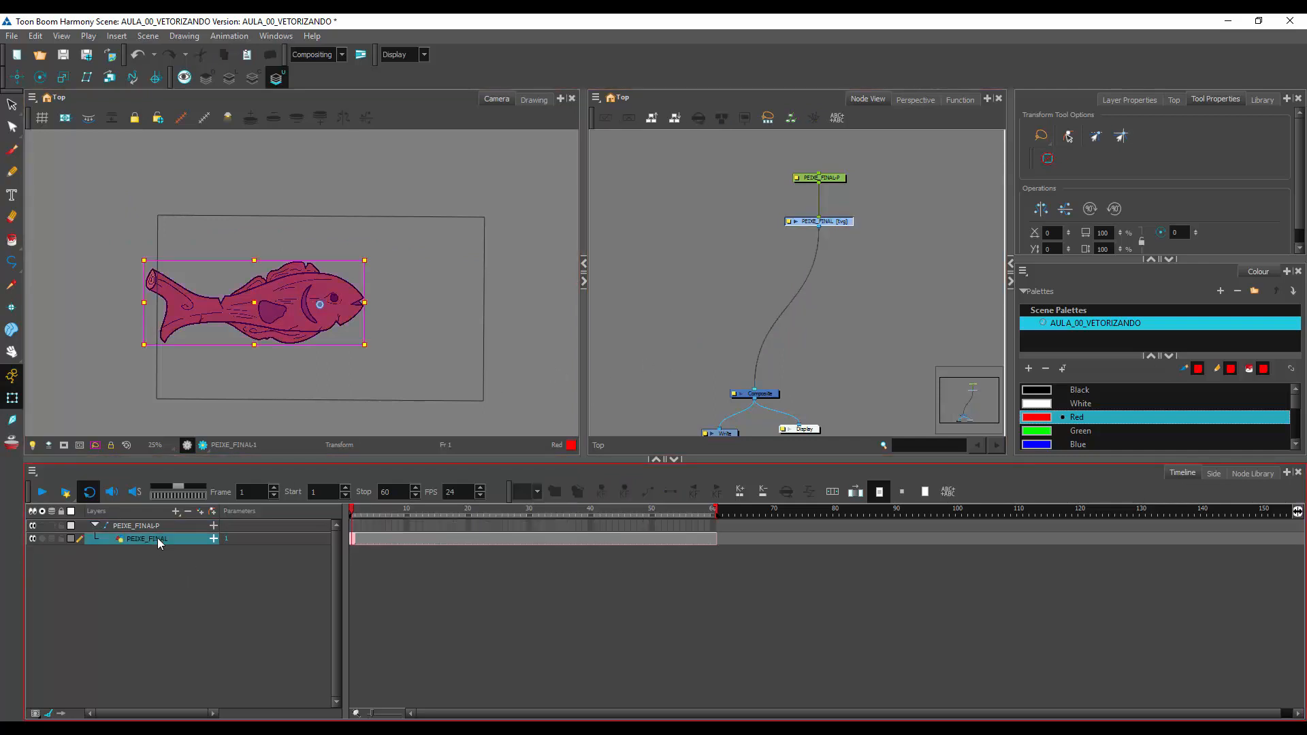
{"action": "left_click", "coordinate": [142, 526]}
{"action": "left_click", "coordinate": [318, 330]}
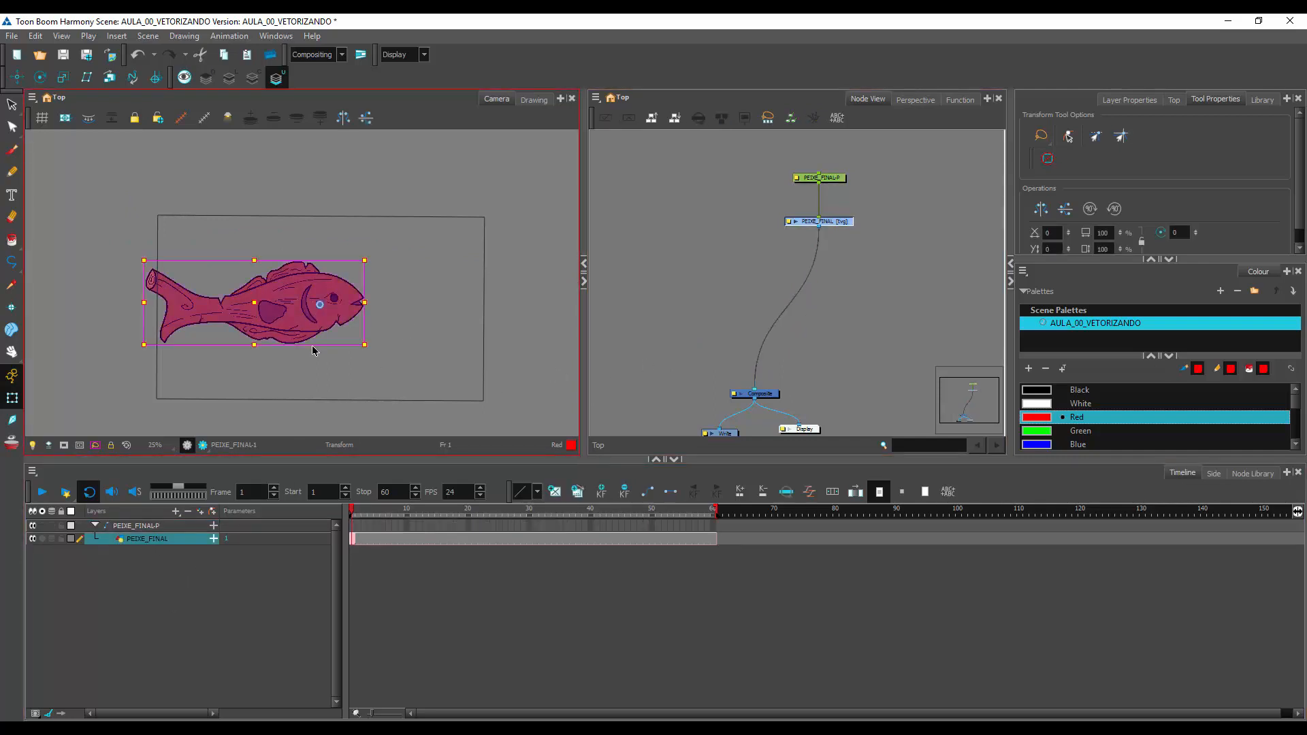
{"action": "left_click", "coordinate": [144, 526]}
{"action": "left_click", "coordinate": [12, 376]}
{"action": "left_click_drag", "start_coordinate": [333, 305], "coordinate": [380, 298]}
{"action": "left_click", "coordinate": [306, 590]}
Duplicate the PEIXE_FINAL drawing layer
{"action": "key", "text": "2"}
{"action": "key", "text": "space"}
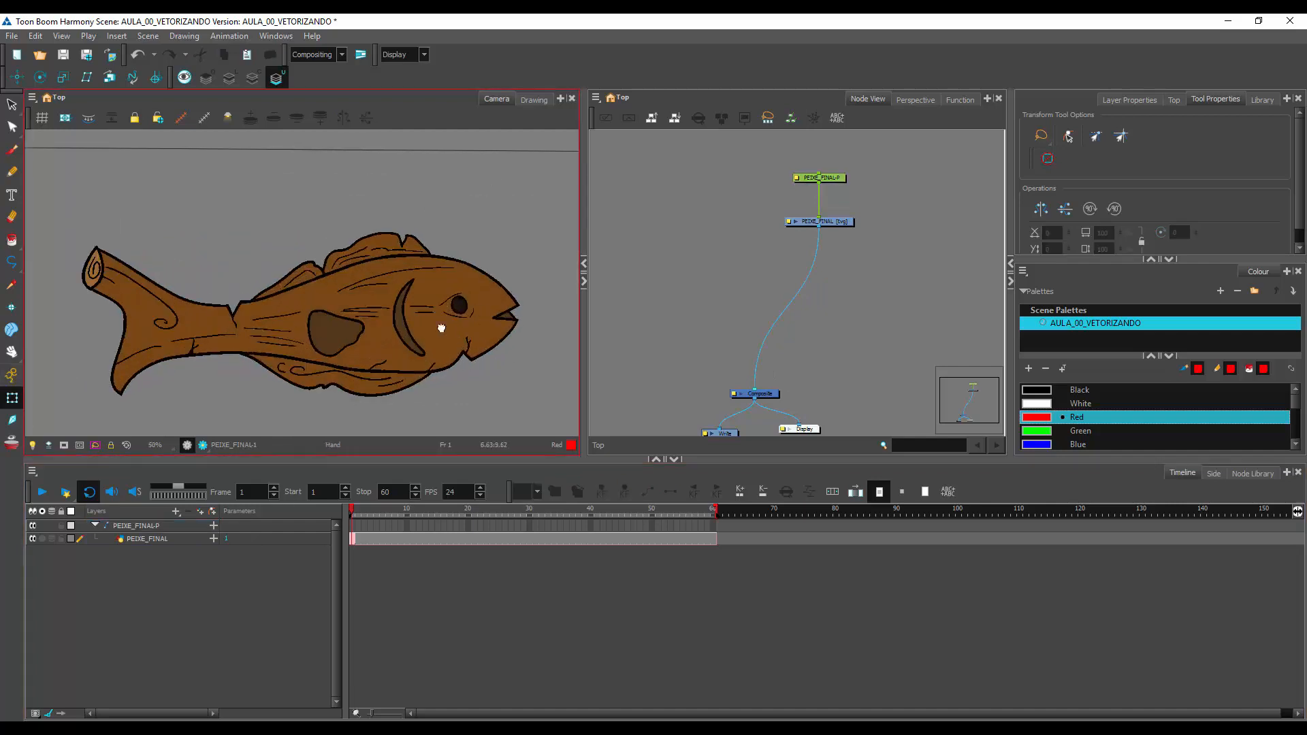
{"action": "left_click_drag", "start_coordinate": [441, 329], "coordinate": [435, 304]}
{"action": "left_click", "coordinate": [193, 539]}
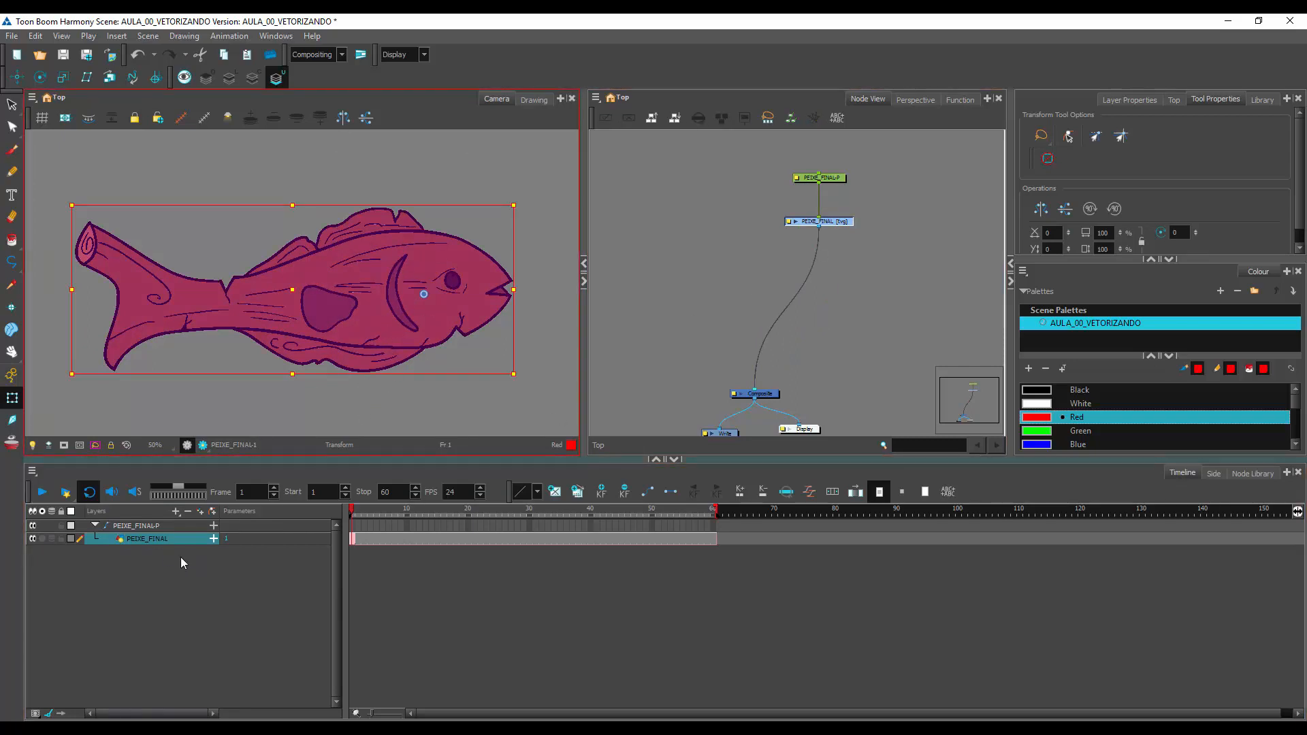
{"action": "right_click", "coordinate": [165, 538]}
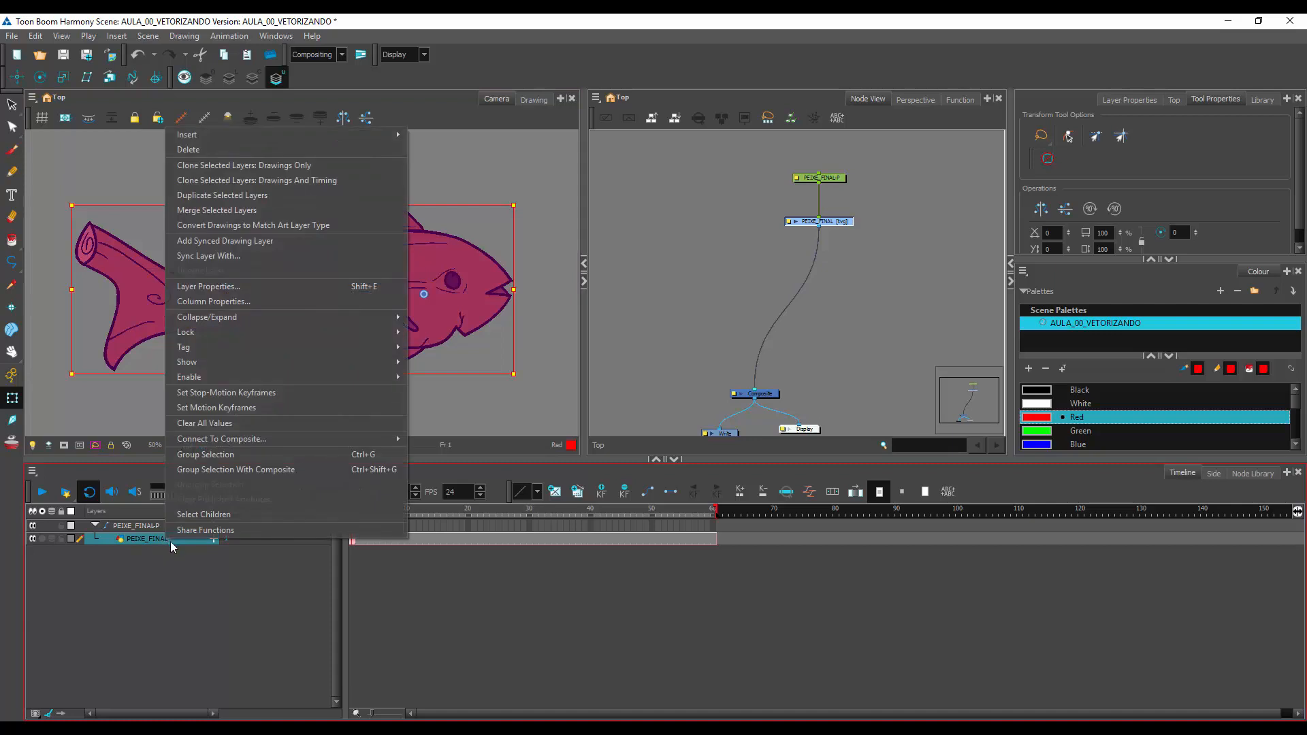
{"action": "left_click", "coordinate": [279, 195]}
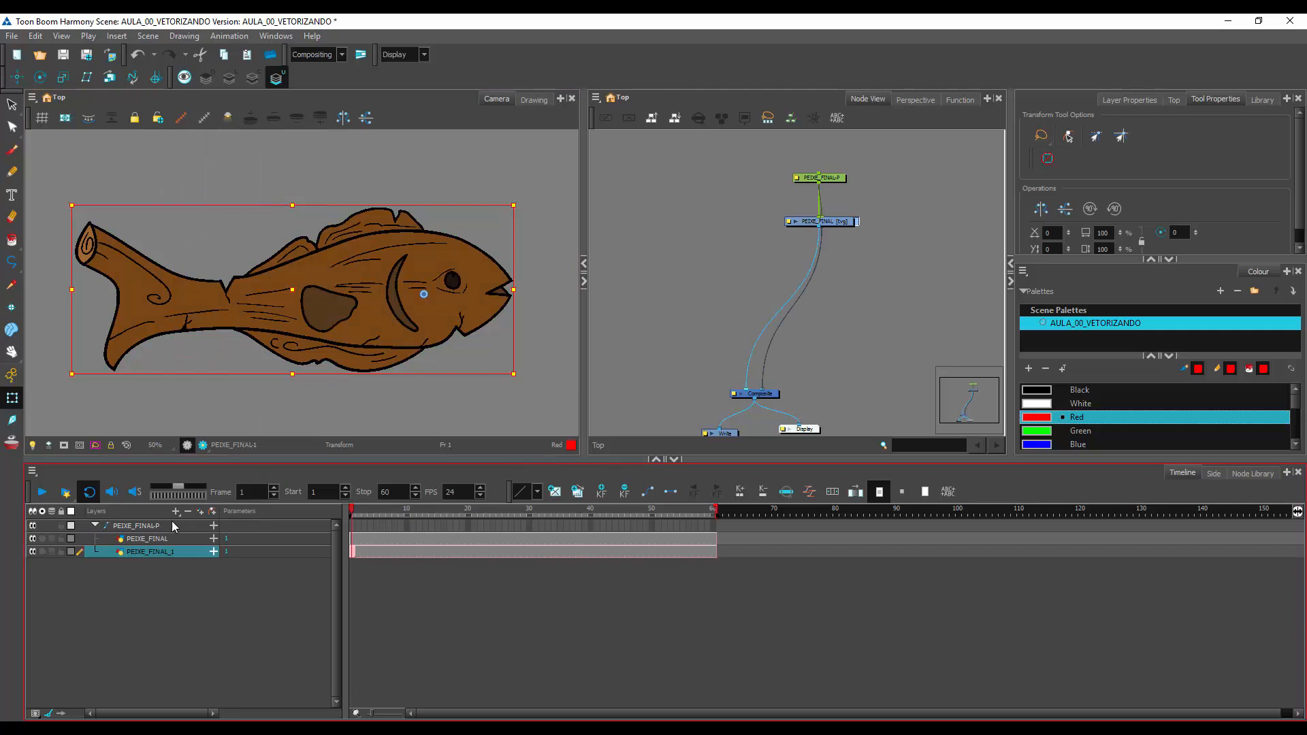
Rename the original PEIXE_FINAL drawing layer to CORPO
{"action": "left_click", "coordinate": [172, 539]}
{"action": "left_click", "coordinate": [172, 555]}
{"action": "left_click", "coordinate": [173, 594]}
{"action": "left_click", "coordinate": [169, 538]}
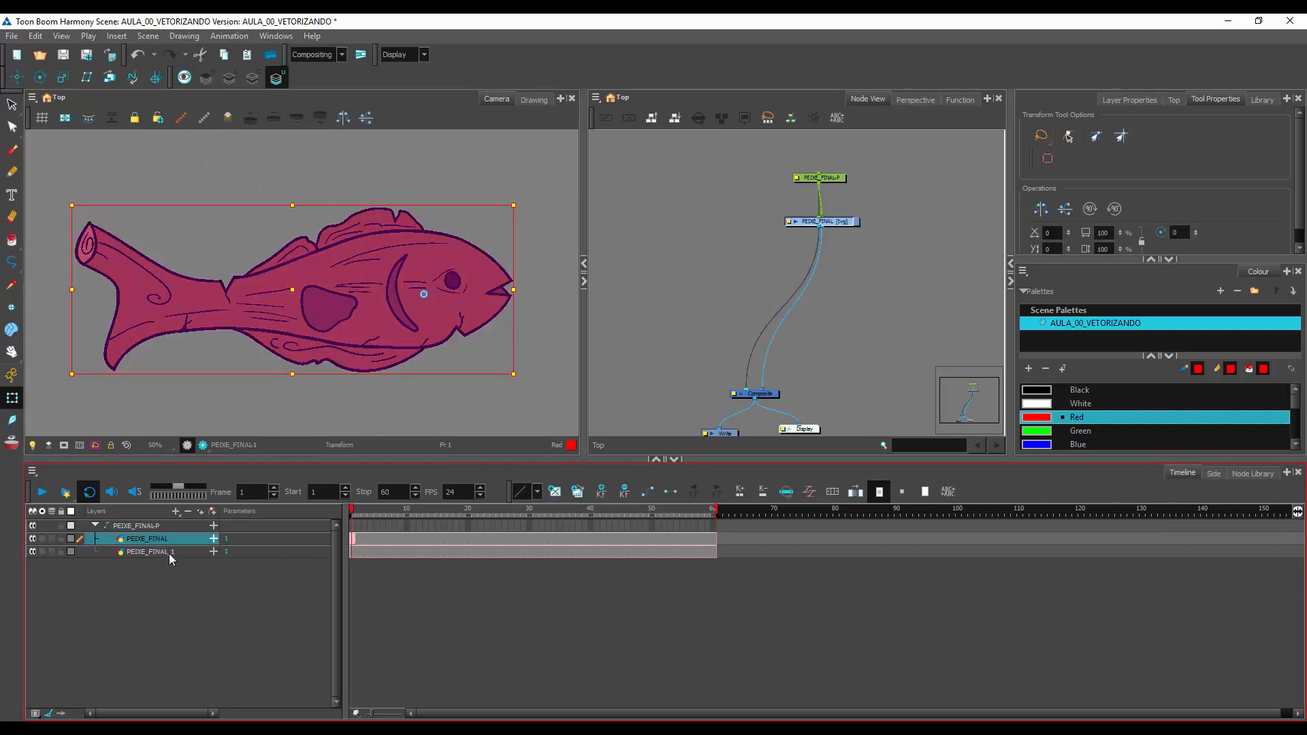
{"action": "left_click", "coordinate": [170, 553]}
{"action": "left_click", "coordinate": [175, 538]}
{"action": "left_click", "coordinate": [165, 552]}
{"action": "left_click", "coordinate": [164, 538]}
{"action": "double_click", "coordinate": [164, 539]}
{"action": "type", "text": "CIR"}
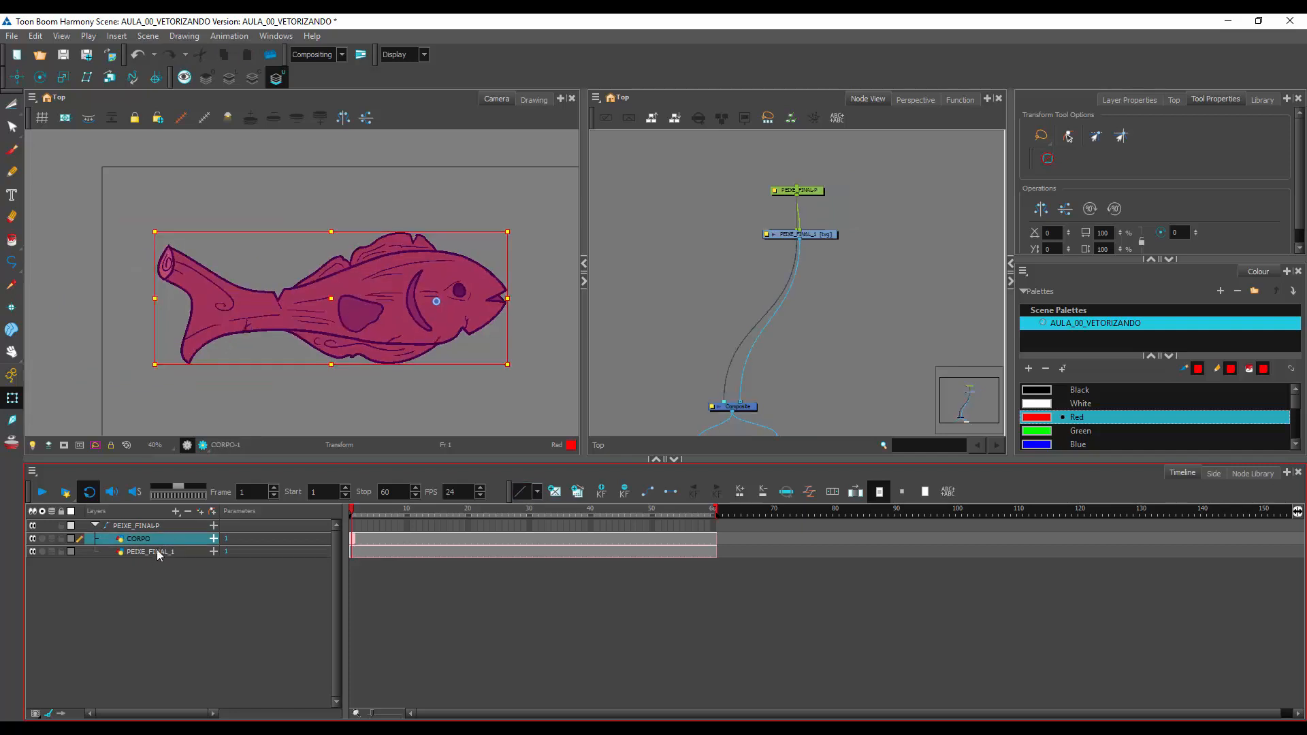
Rename the duplicated fish layer to RABO
{"action": "left_click", "coordinate": [158, 551]}
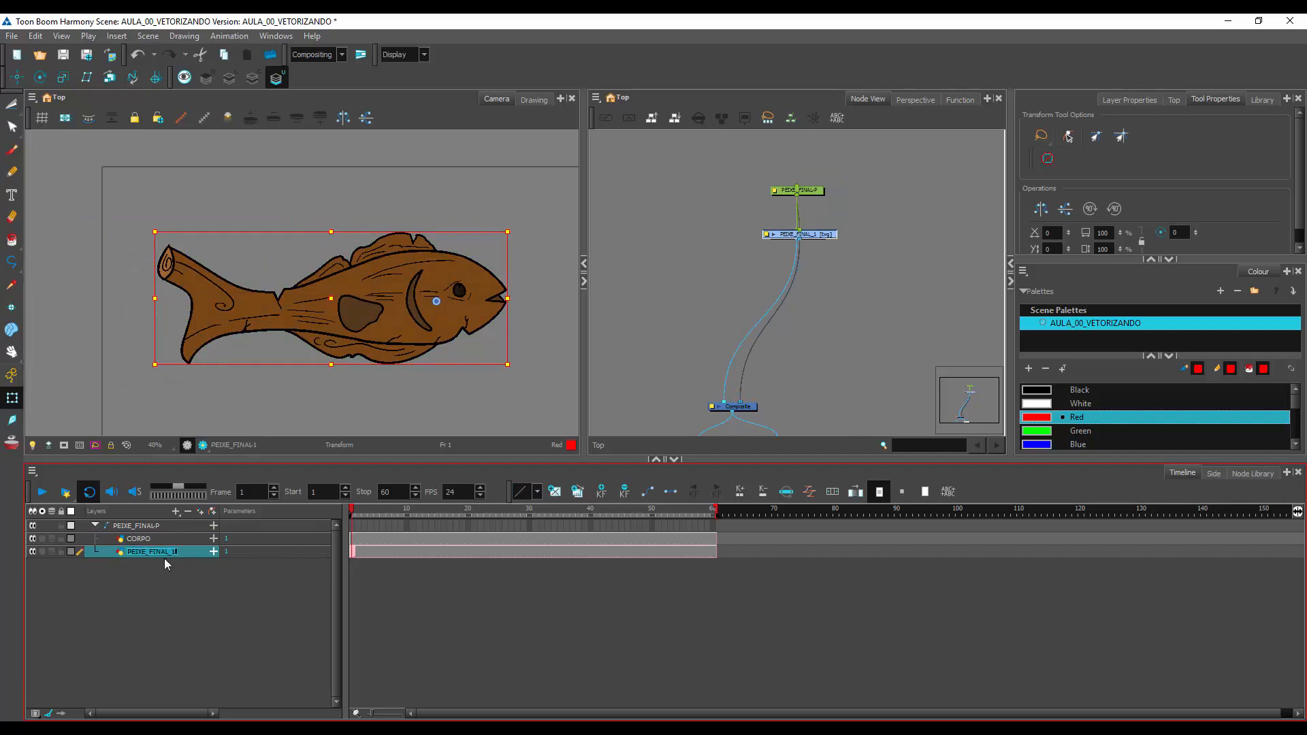
{"action": "type", "text": "RABO"}
{"action": "key", "text": "Return"}
{"action": "left_click", "coordinate": [156, 590]}
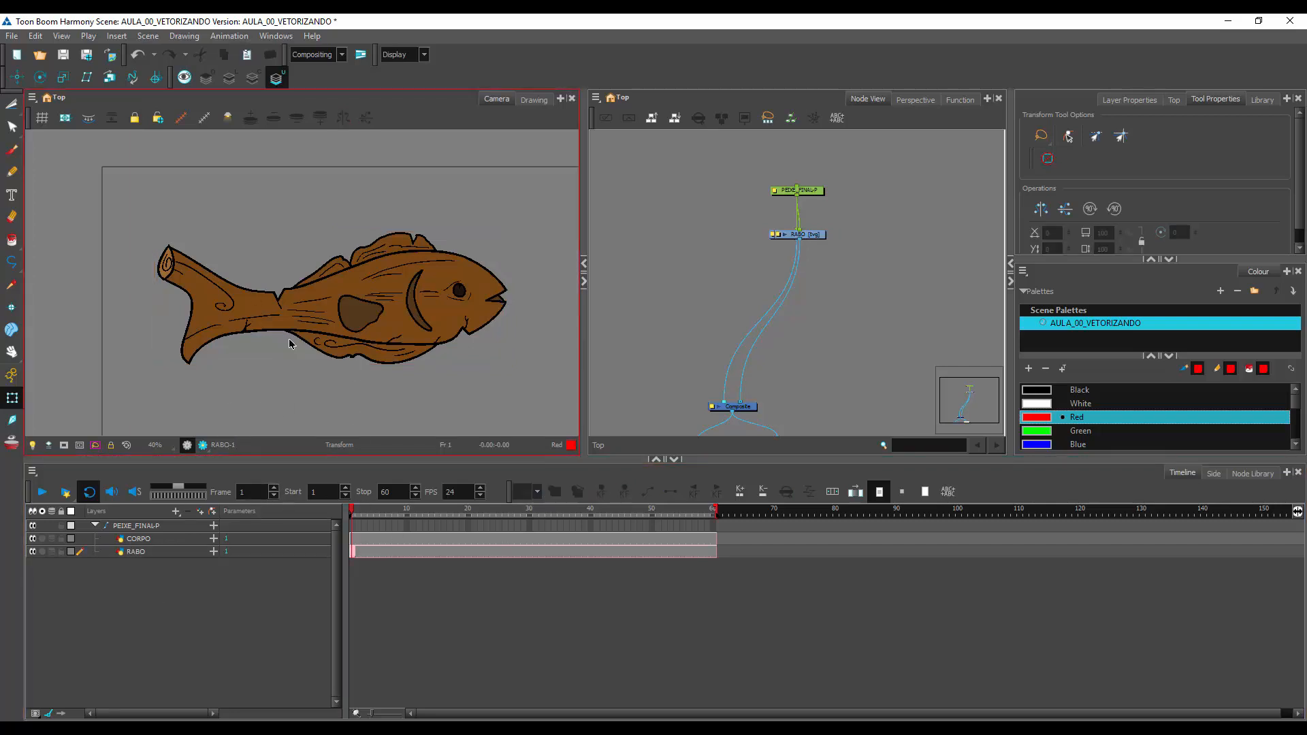
Use the Select tool to inspect the horizontal wood-grain line on the tail in the RABO layer
{"action": "scroll", "coordinate": [322, 353], "scroll_direction": "up", "scroll_amount": 2}
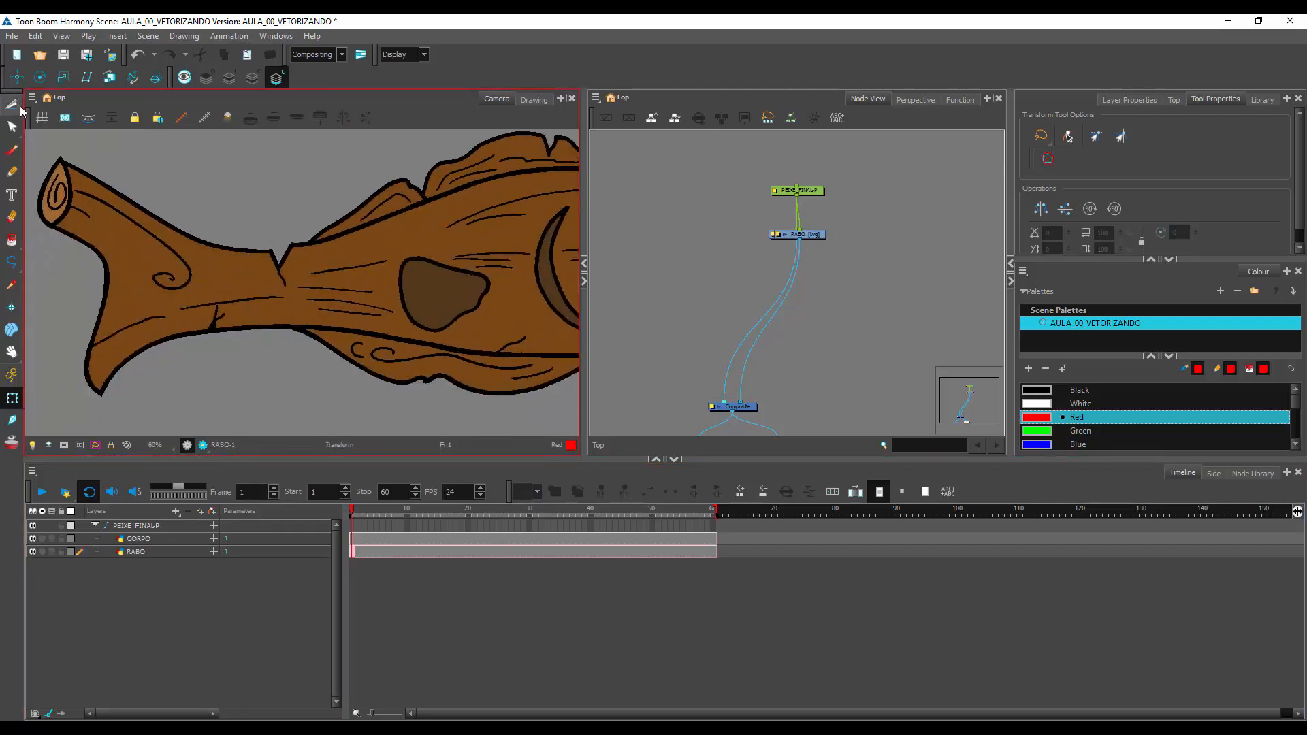
{"action": "left_click", "coordinate": [14, 105]}
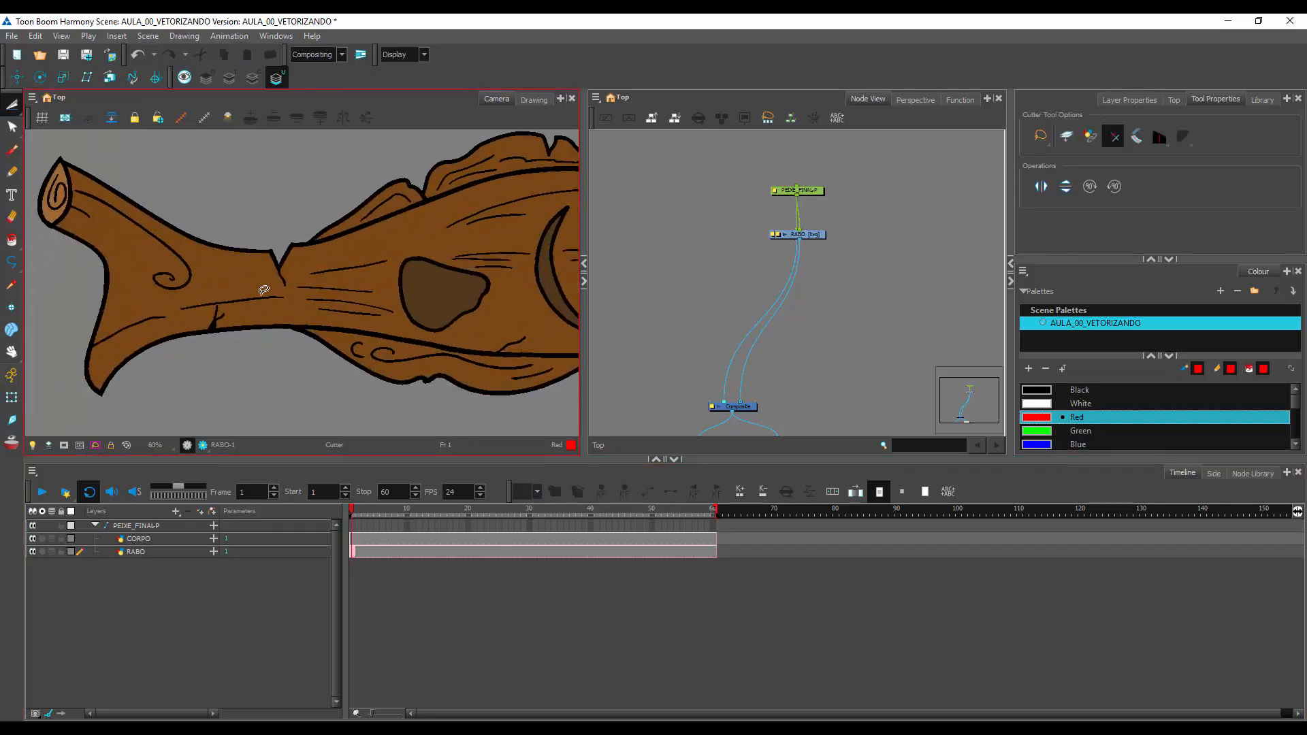
{"action": "left_click_drag", "start_coordinate": [12, 105], "coordinate": [41, 103]}
{"action": "left_click", "coordinate": [263, 294]}
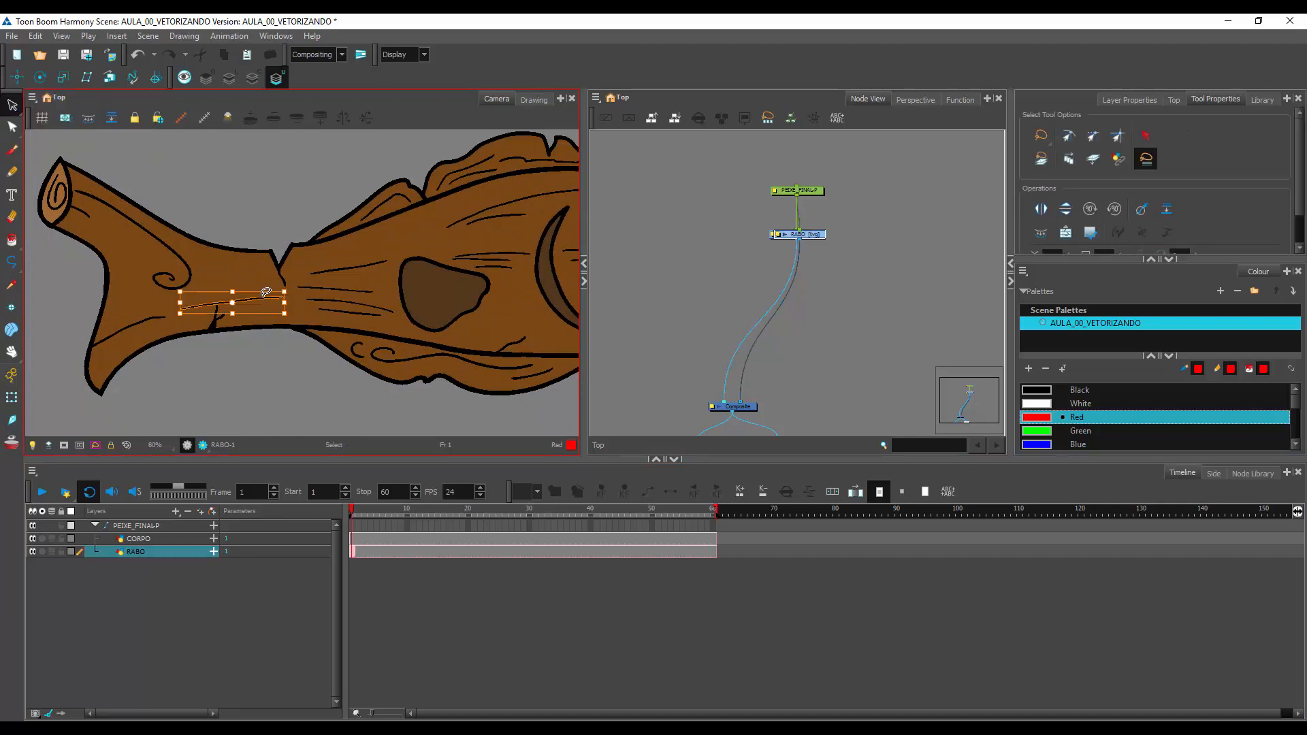
{"action": "left_click", "coordinate": [258, 362]}
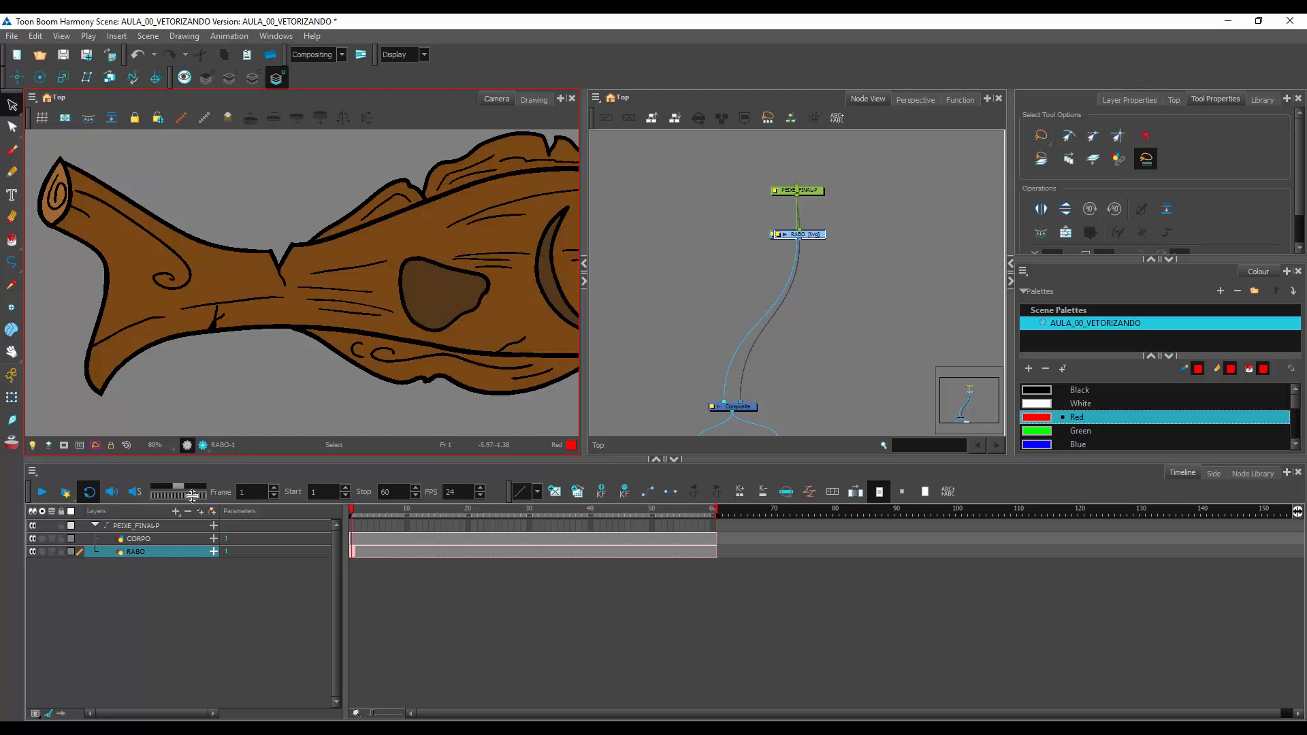
Inspect the tail's grain line and the complete artwork of the CORPO layer by selecting them
{"action": "left_click", "coordinate": [167, 539]}
{"action": "left_click", "coordinate": [263, 294]}
{"action": "left_click", "coordinate": [263, 293]}
{"action": "left_click", "coordinate": [256, 374]}
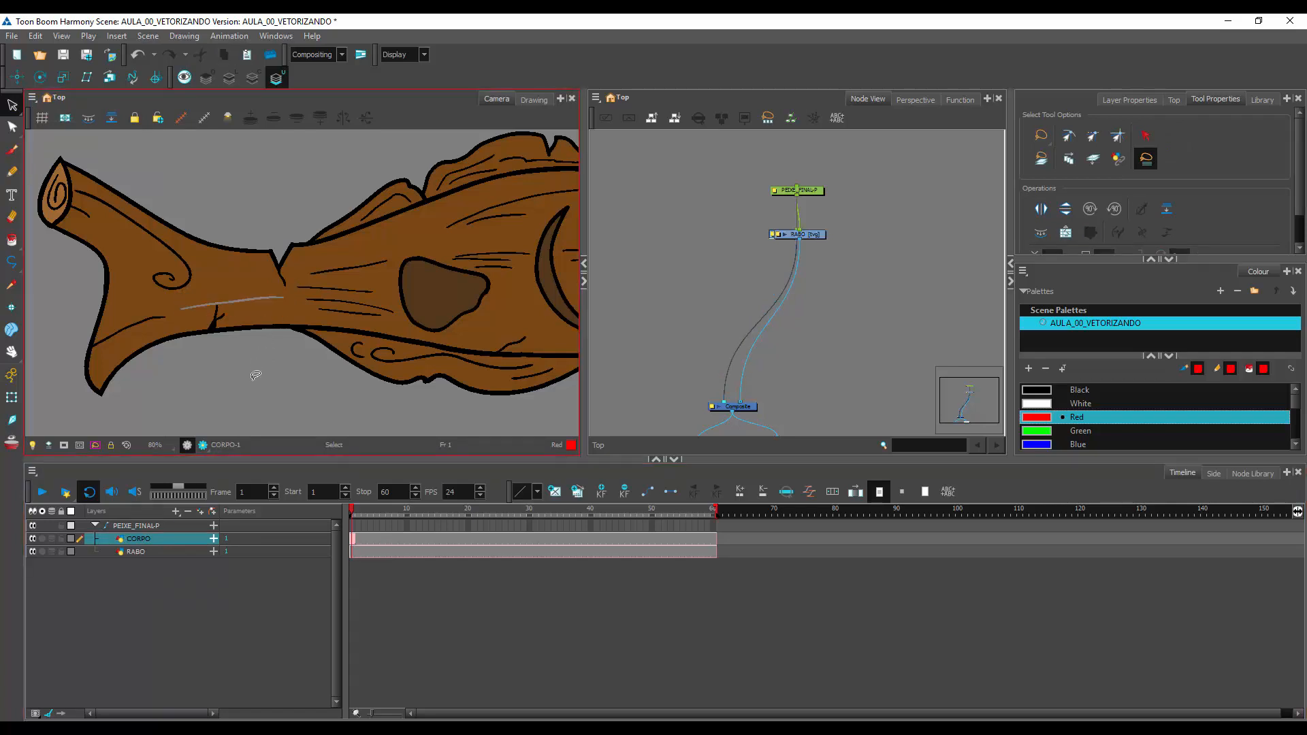
{"action": "key", "text": "ctrl+a"}
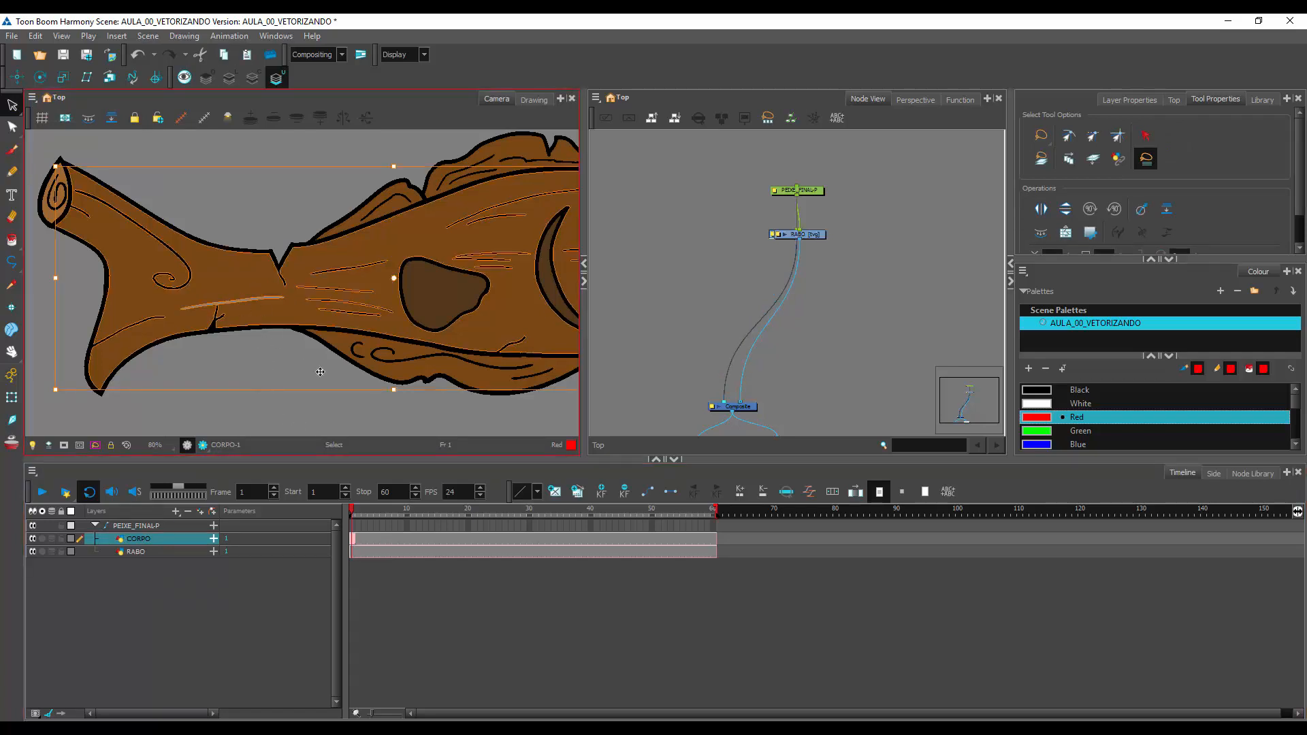
{"action": "left_click", "coordinate": [259, 357]}
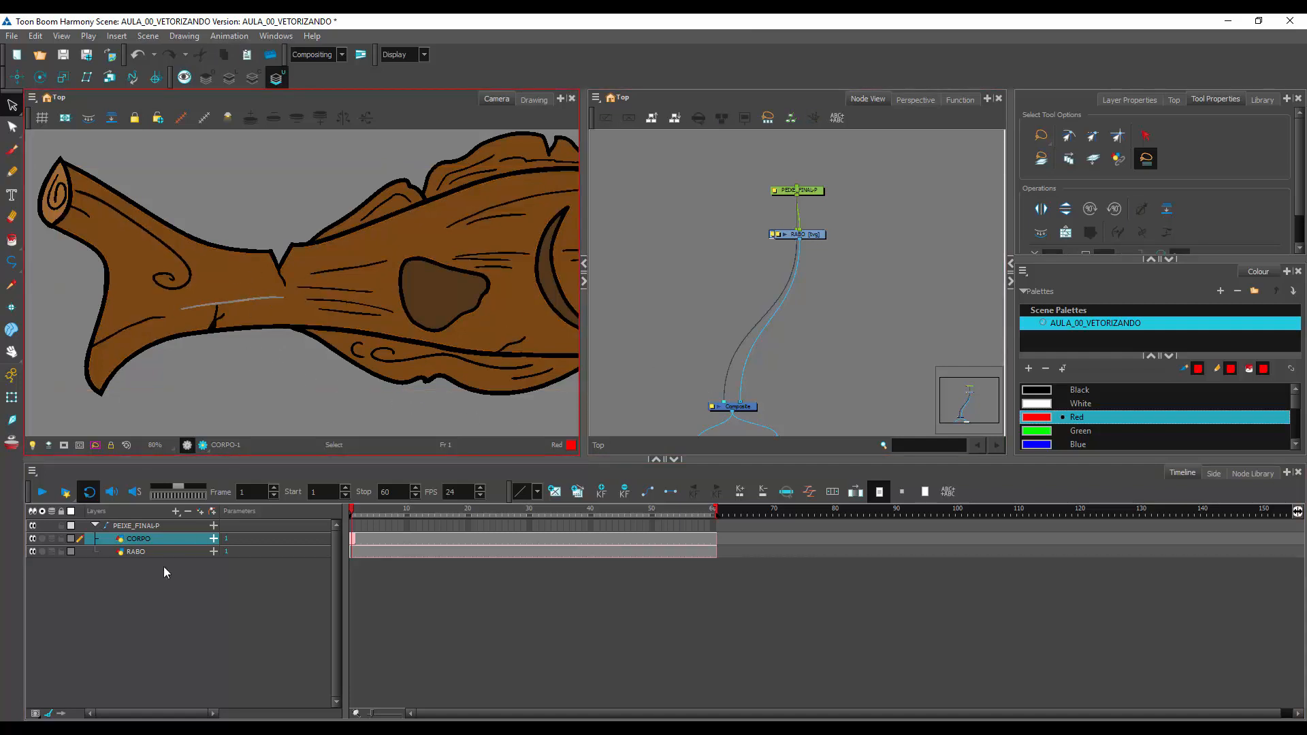
With RABO hidden, try filling the fish body in CORPO with the New 1 and New 2 browns
{"action": "left_click", "coordinate": [32, 551]}
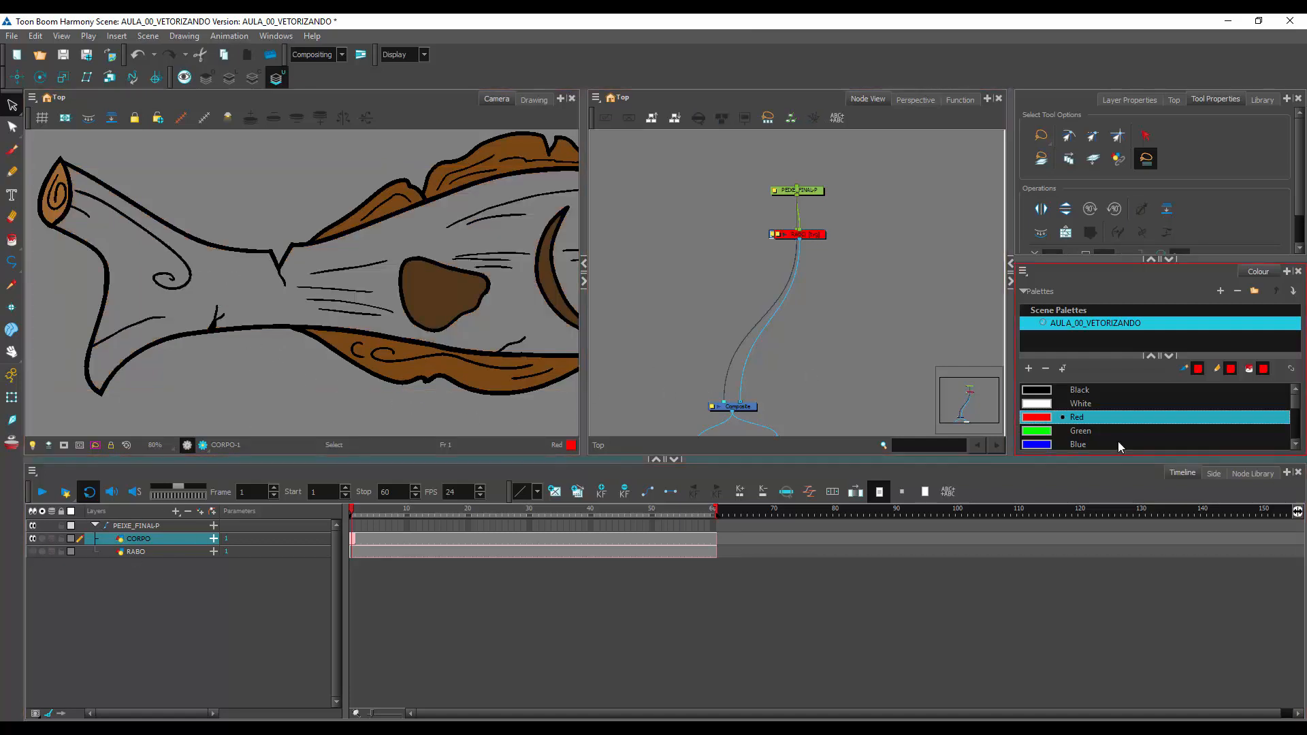
{"action": "scroll", "coordinate": [1302, 429], "scroll_direction": "down", "scroll_amount": 5}
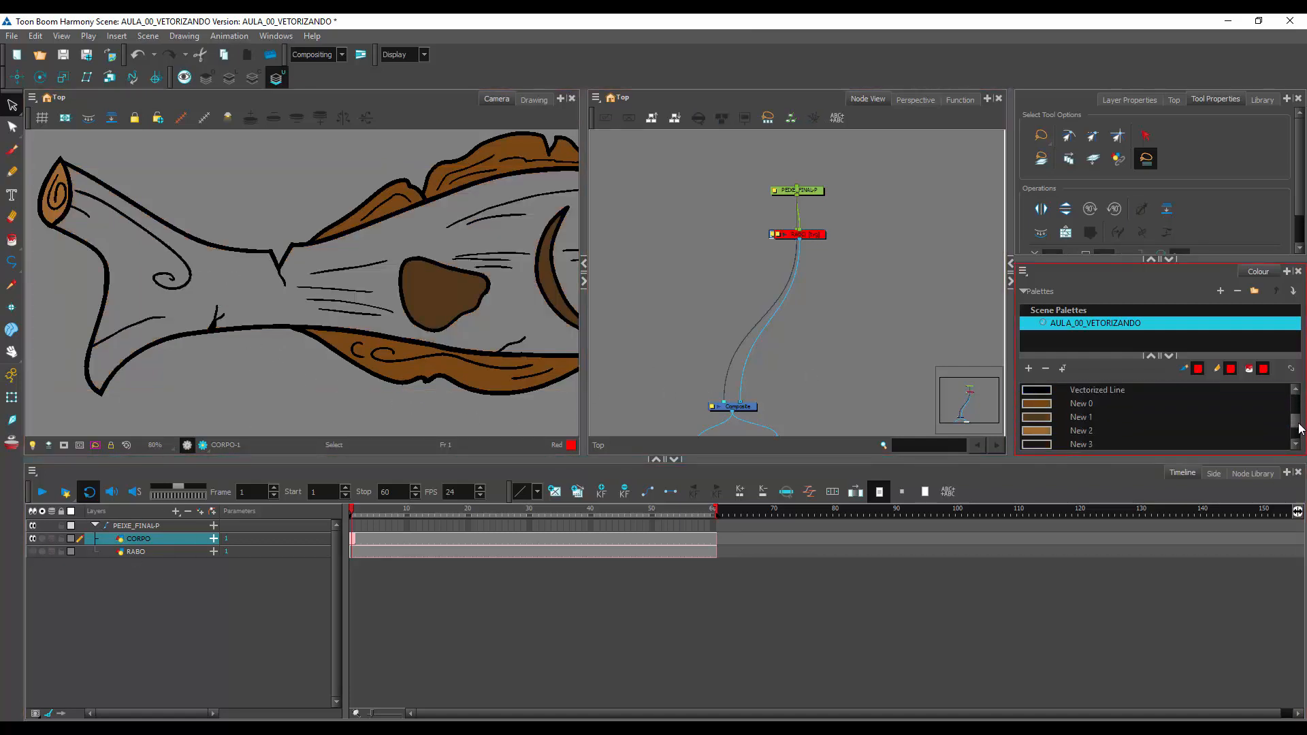
{"action": "left_click", "coordinate": [1088, 403]}
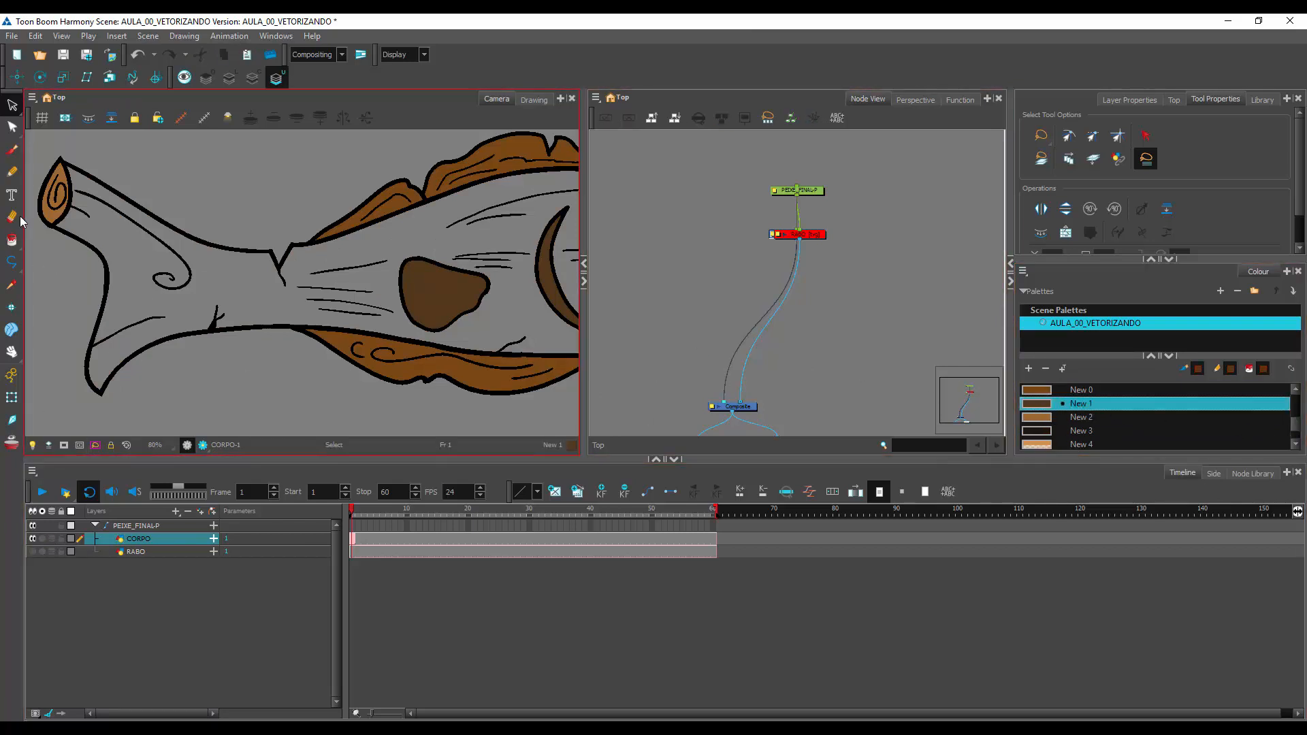
{"action": "key", "text": "alt+i"}
{"action": "left_click", "coordinate": [281, 300]}
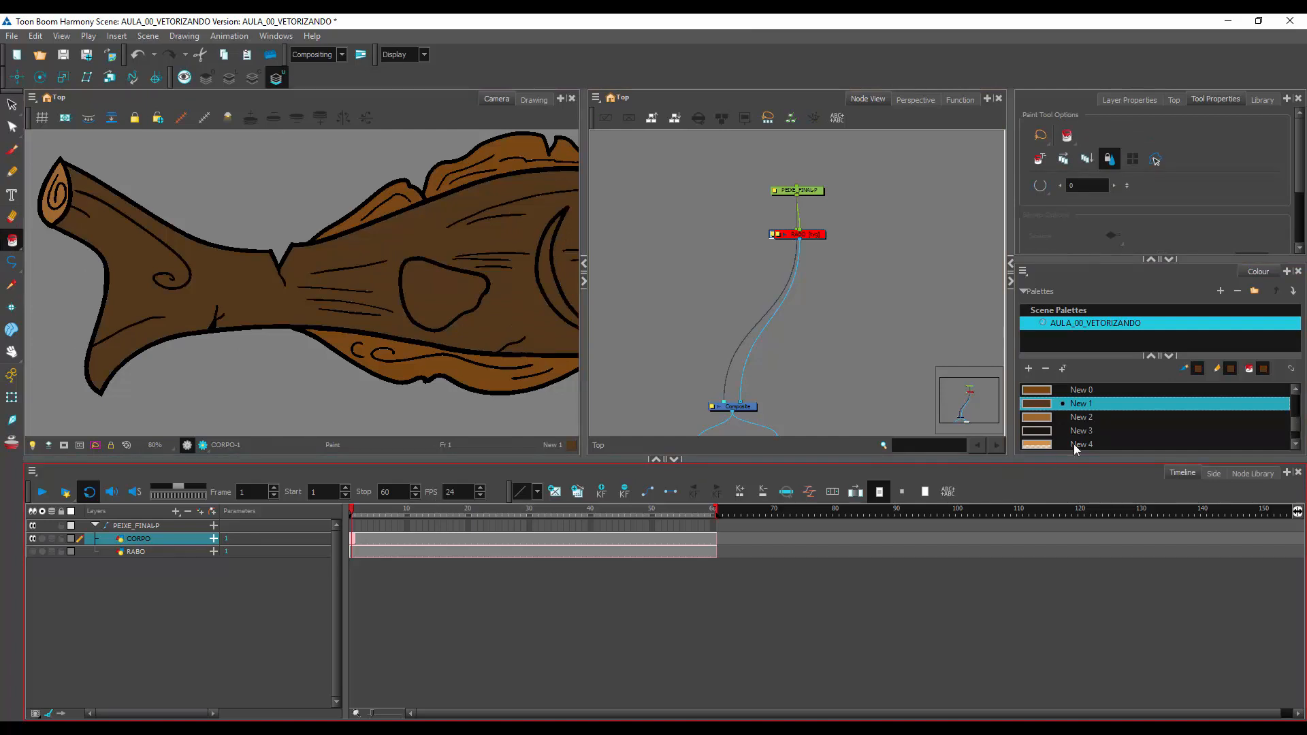
{"action": "left_click", "coordinate": [1046, 417]}
{"action": "left_click", "coordinate": [409, 230]}
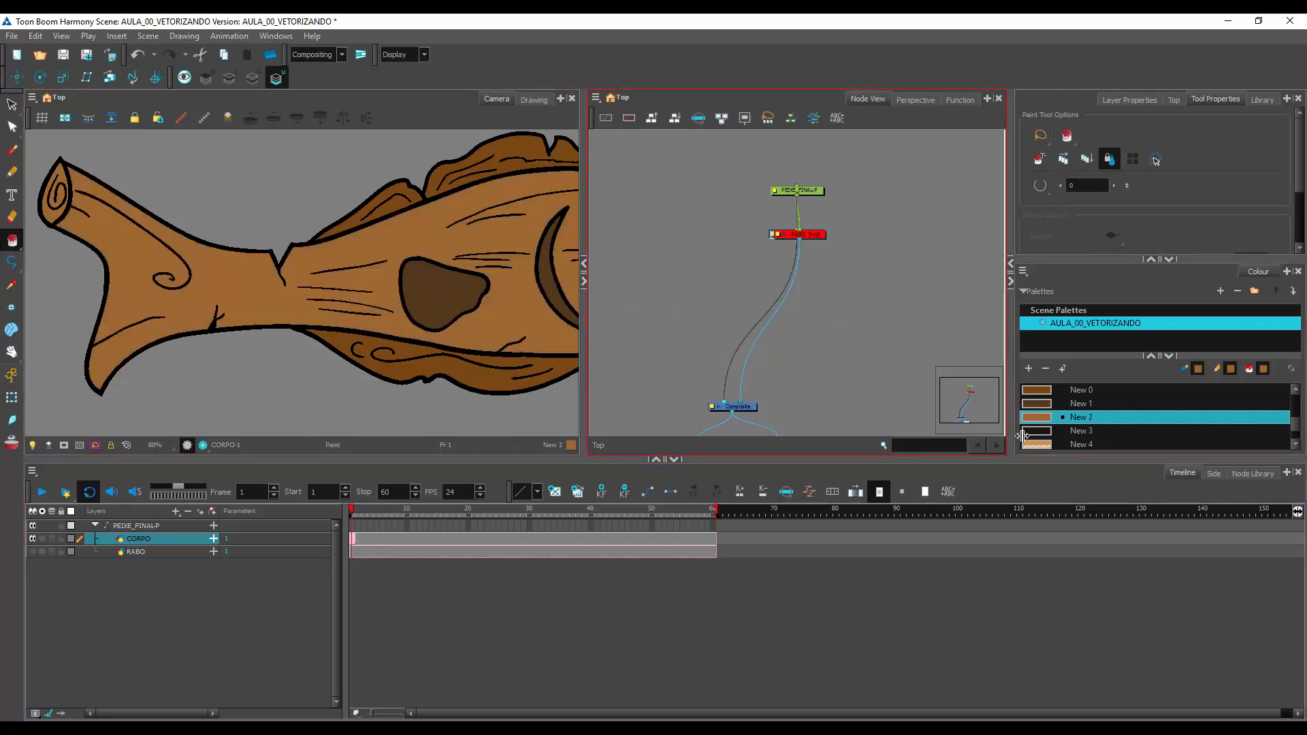
Fill the fish body and lower fin in CORPO with the New 0 brown
{"action": "left_click", "coordinate": [1045, 390]}
{"action": "left_click", "coordinate": [535, 334]}
{"action": "left_click", "coordinate": [402, 349]}
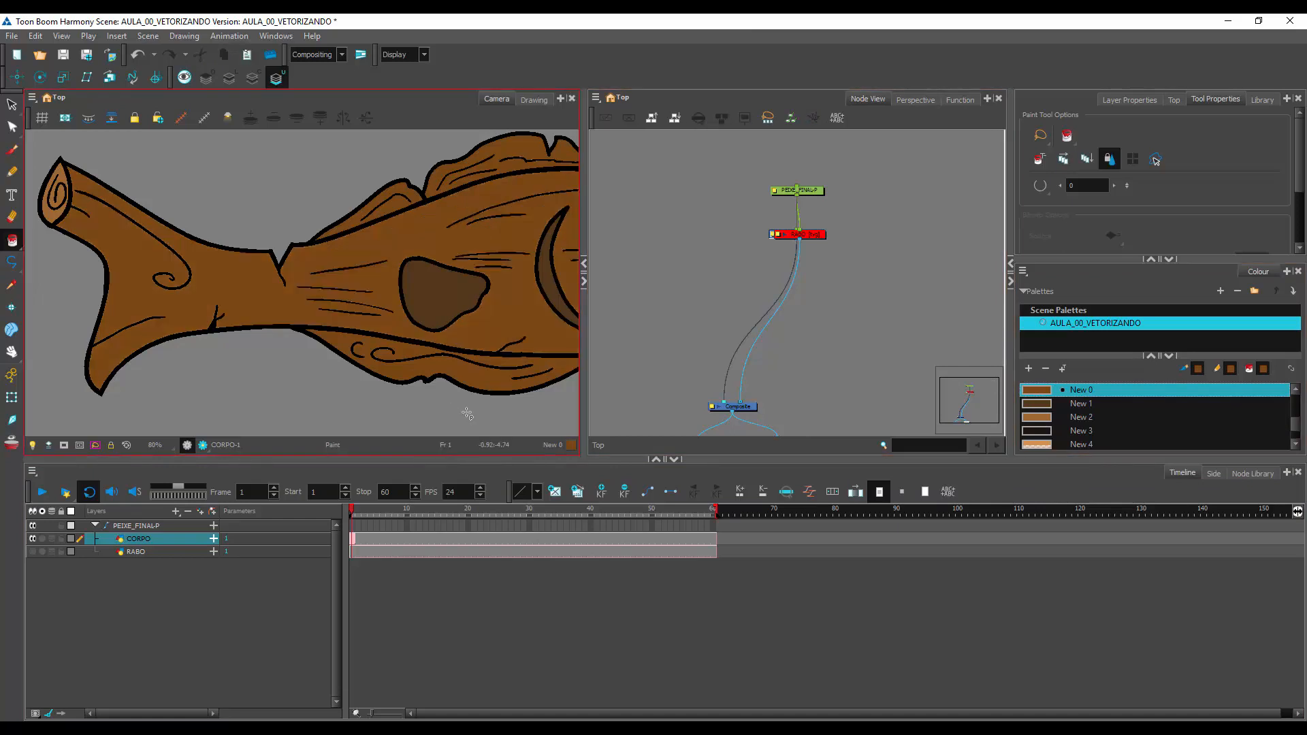
{"action": "key", "text": "1"}
{"action": "key", "text": "1"}
{"action": "key", "text": "space"}
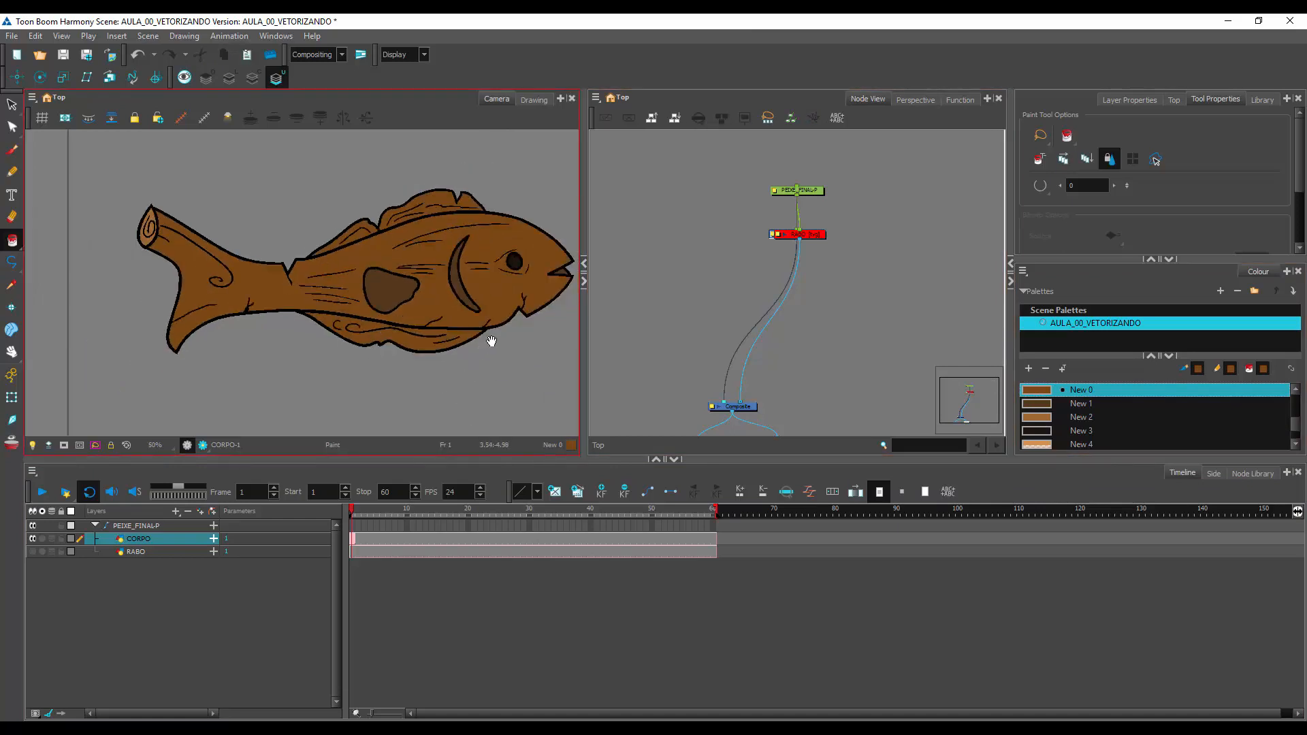
{"action": "left_click_drag", "start_coordinate": [492, 341], "coordinate": [455, 355]}
Delete the old RABO layer and replace it with a duplicate of the repaired CORPO layer named RABO
{"action": "left_click", "coordinate": [150, 552]}
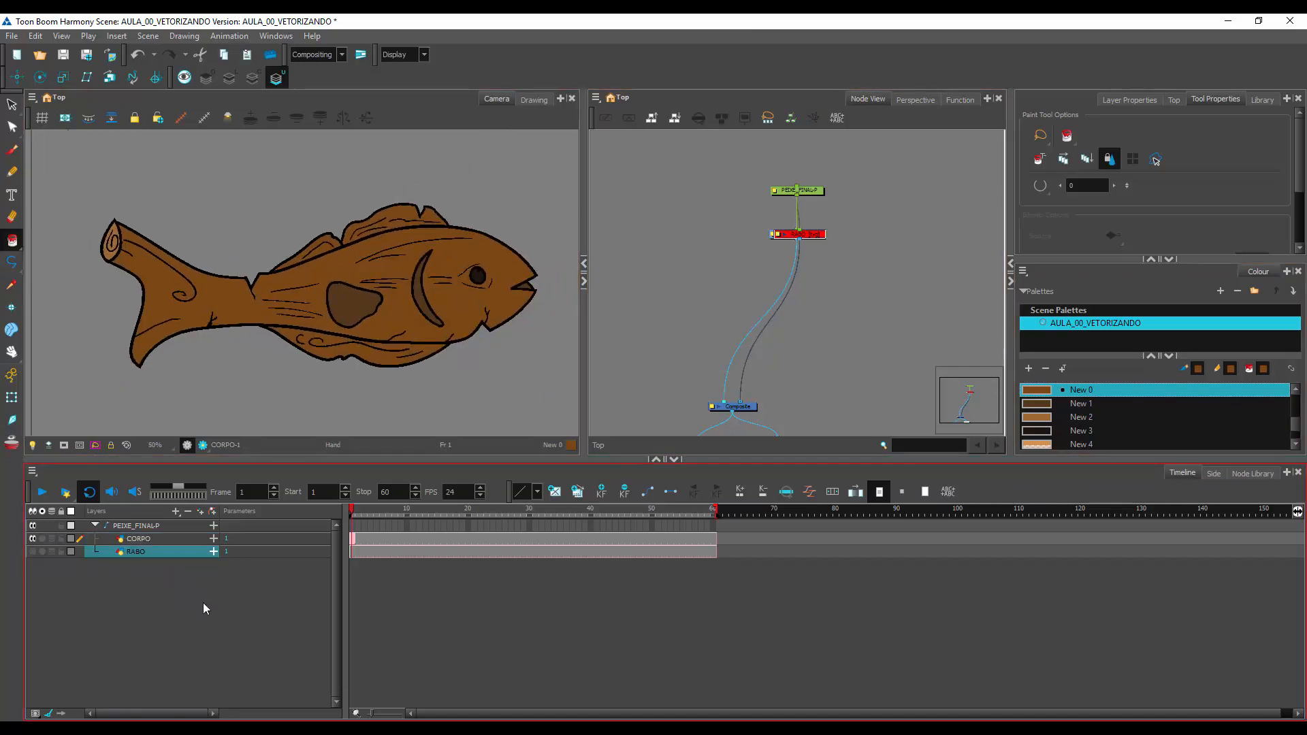
{"action": "left_click", "coordinate": [189, 512]}
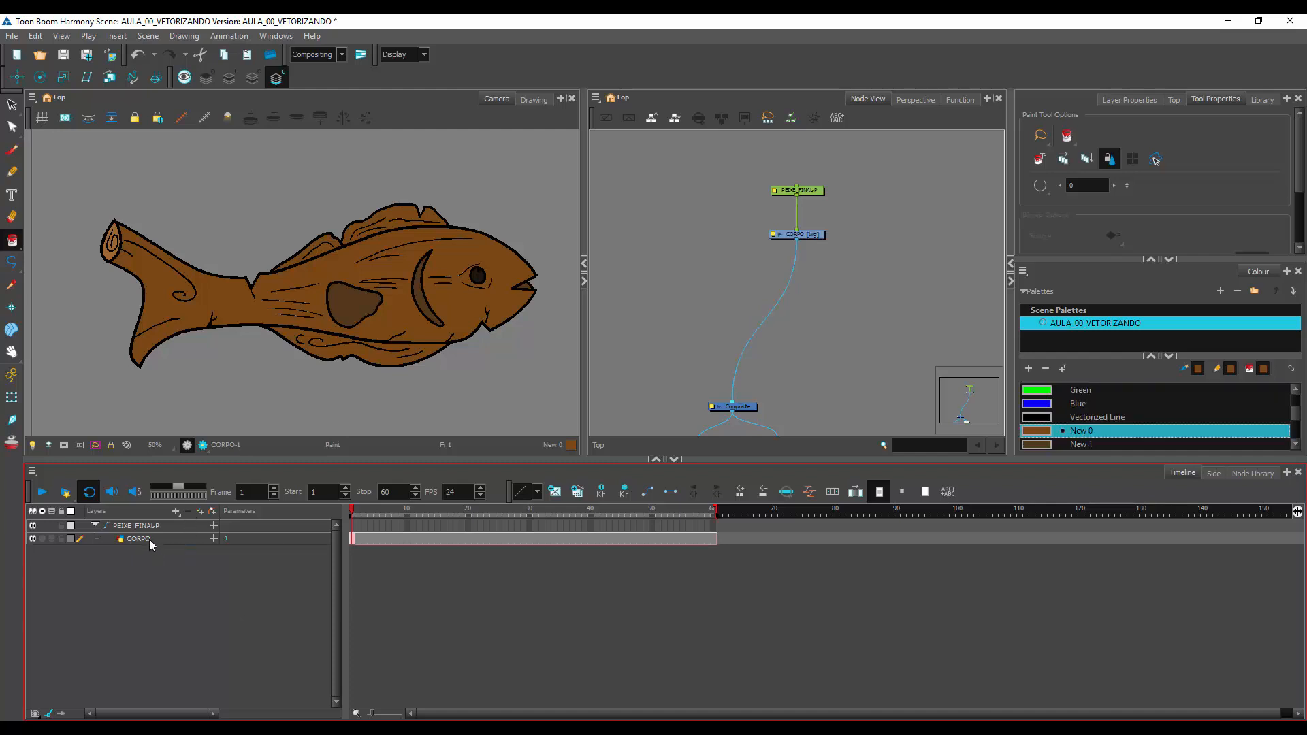
{"action": "left_click", "coordinate": [149, 539]}
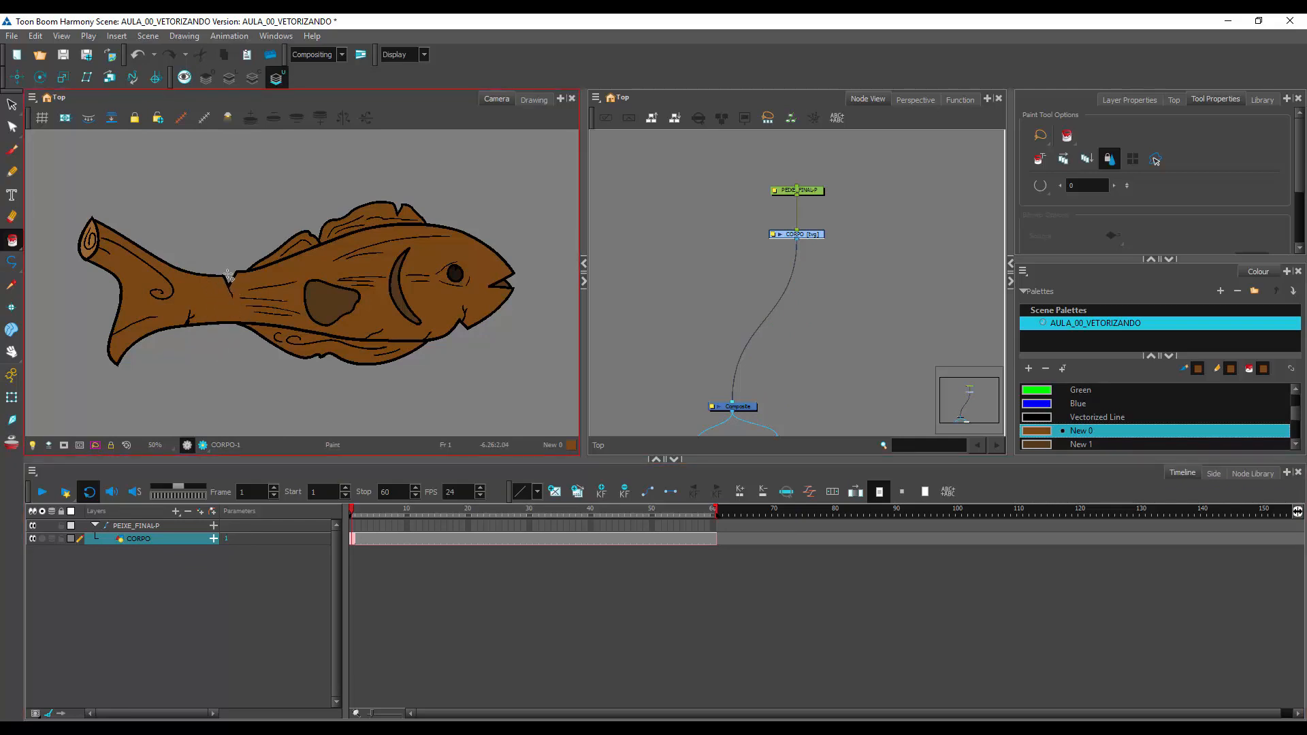
{"action": "right_click", "coordinate": [144, 539]}
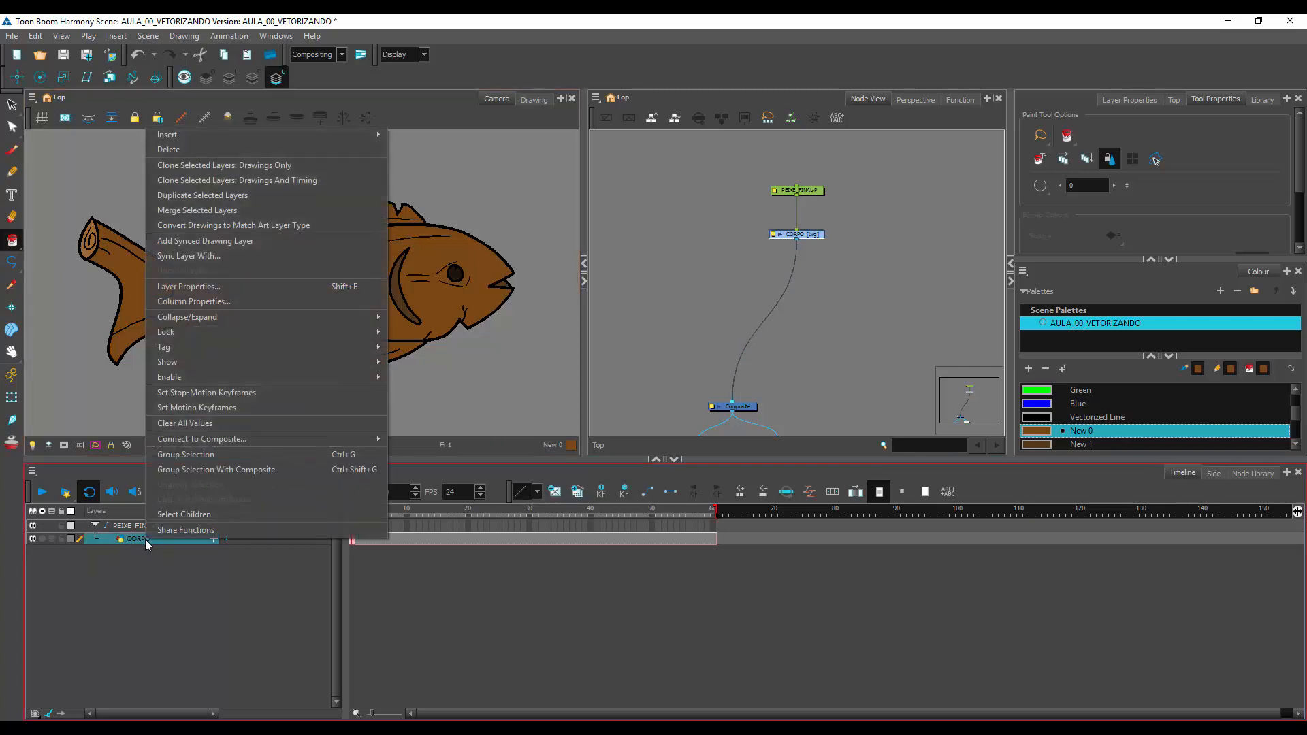
{"action": "left_click", "coordinate": [217, 195]}
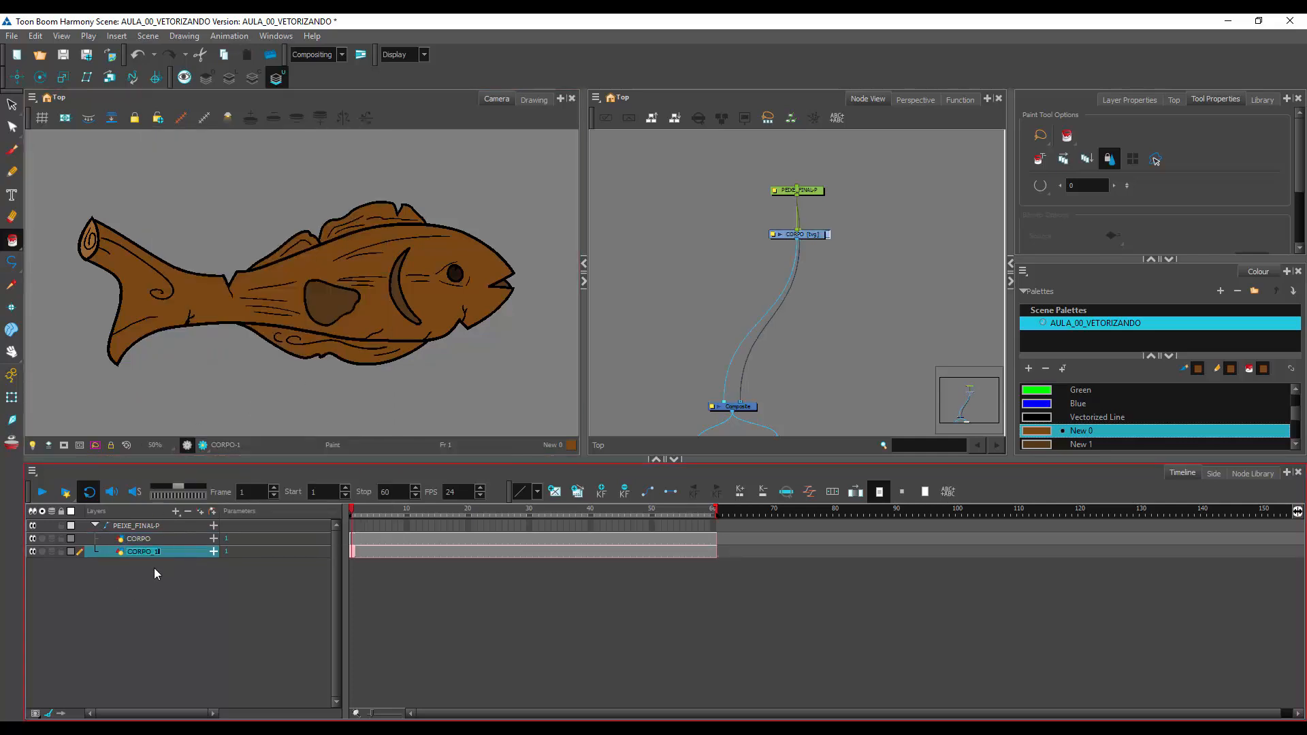
{"action": "type", "text": "RABO"}
{"action": "key", "text": "Return"}
Add a vector drawing layer and draw a blue circle across the narrow joint between tail and body
{"action": "left_click", "coordinate": [136, 539]}
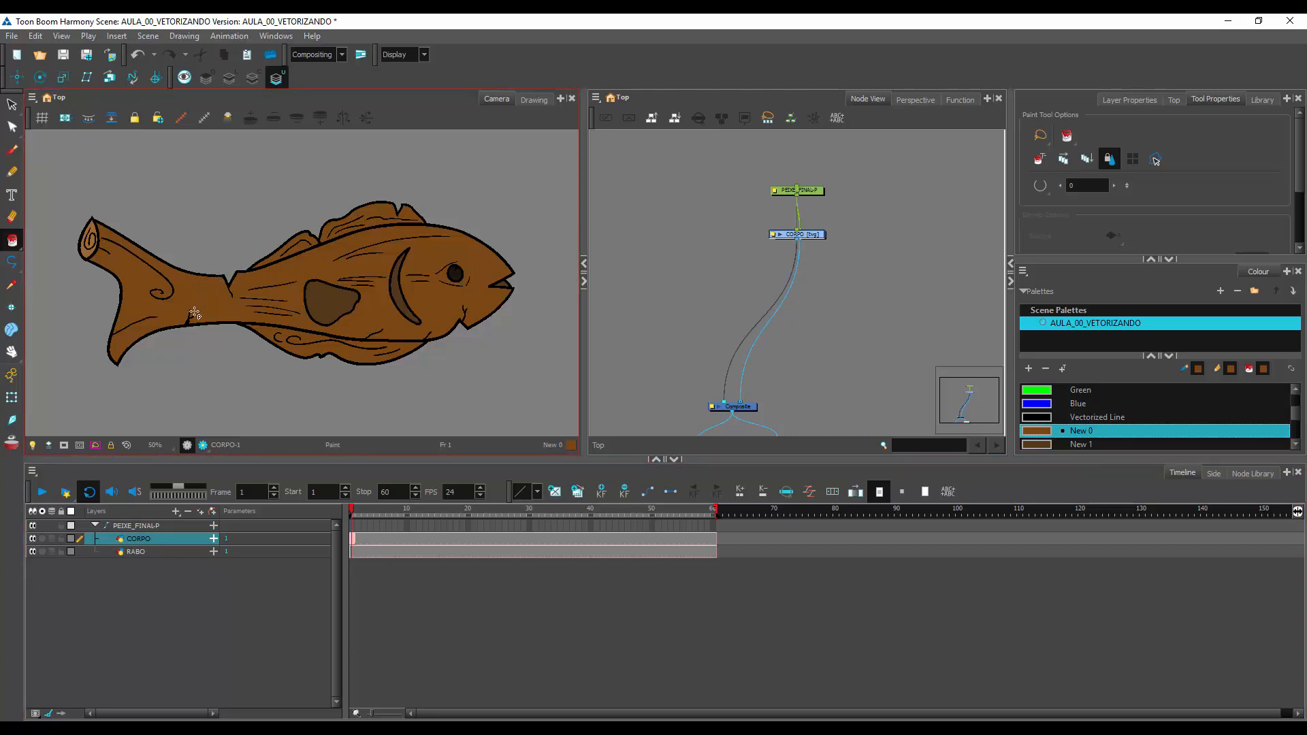
{"action": "key", "text": "space"}
{"action": "scroll", "coordinate": [239, 352], "scroll_direction": "up", "scroll_amount": 3}
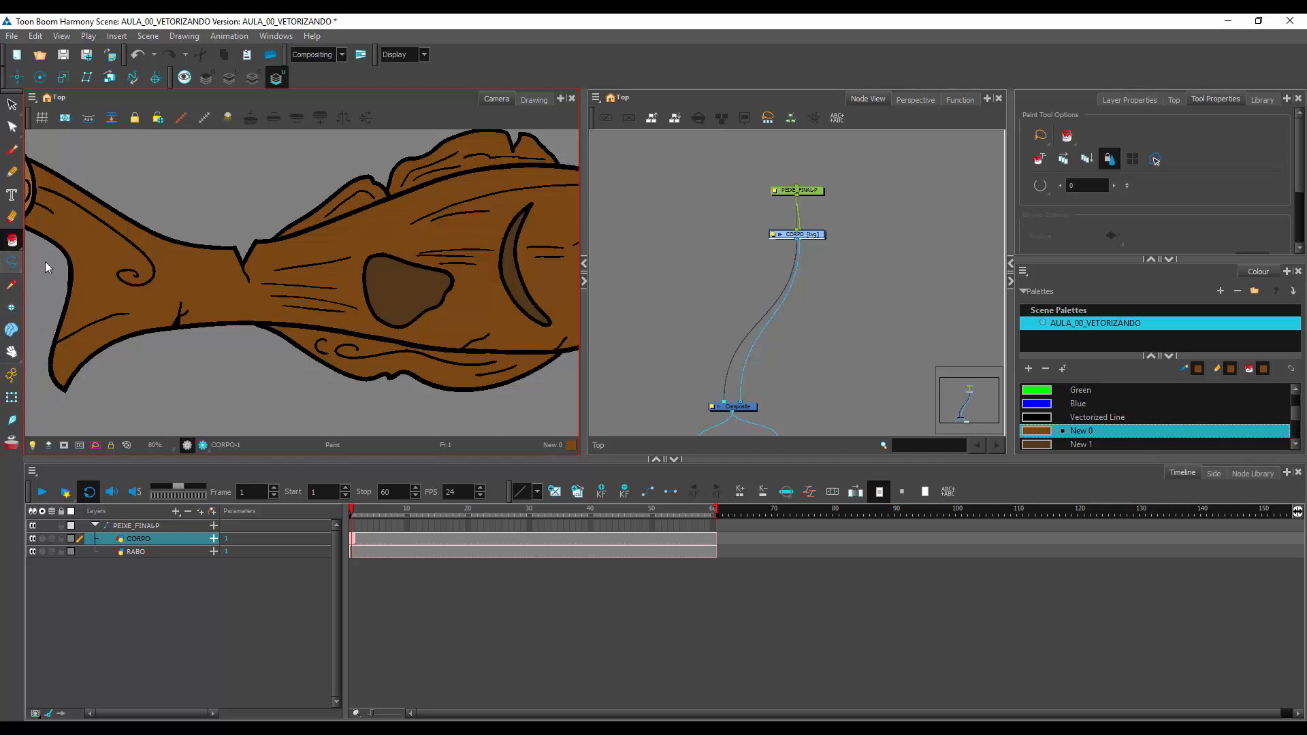
{"action": "left_click_drag", "start_coordinate": [12, 266], "coordinate": [63, 293]}
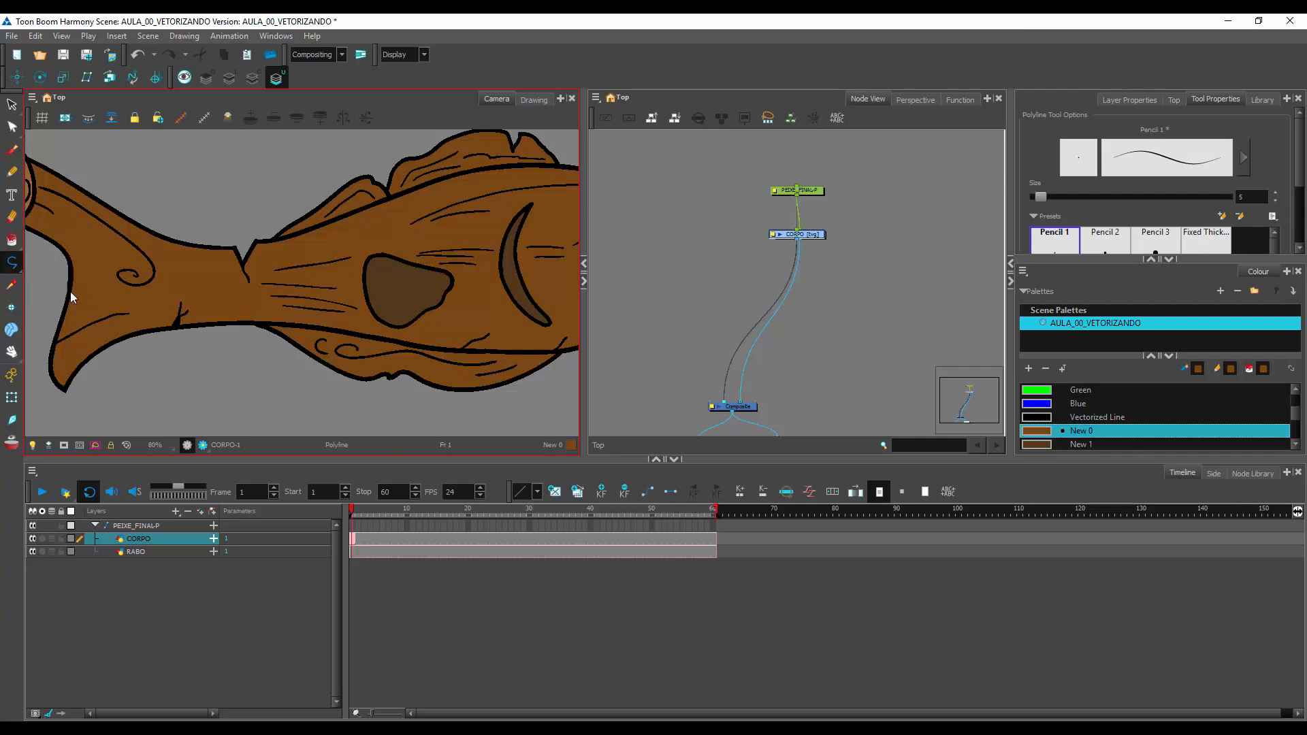
{"action": "left_click", "coordinate": [199, 509]}
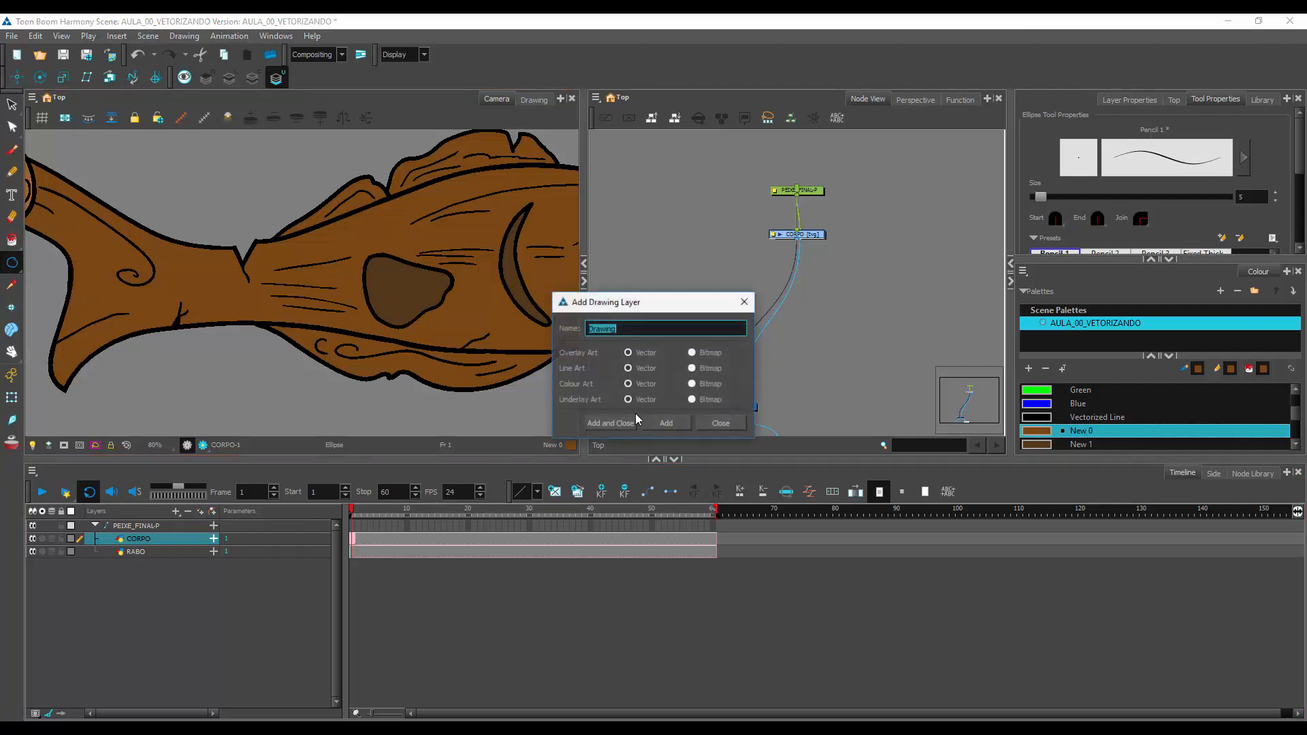
{"action": "left_click", "coordinate": [598, 422]}
{"action": "left_click_drag", "start_coordinate": [211, 282], "coordinate": [278, 346]}
{"action": "left_click", "coordinate": [1070, 402]}
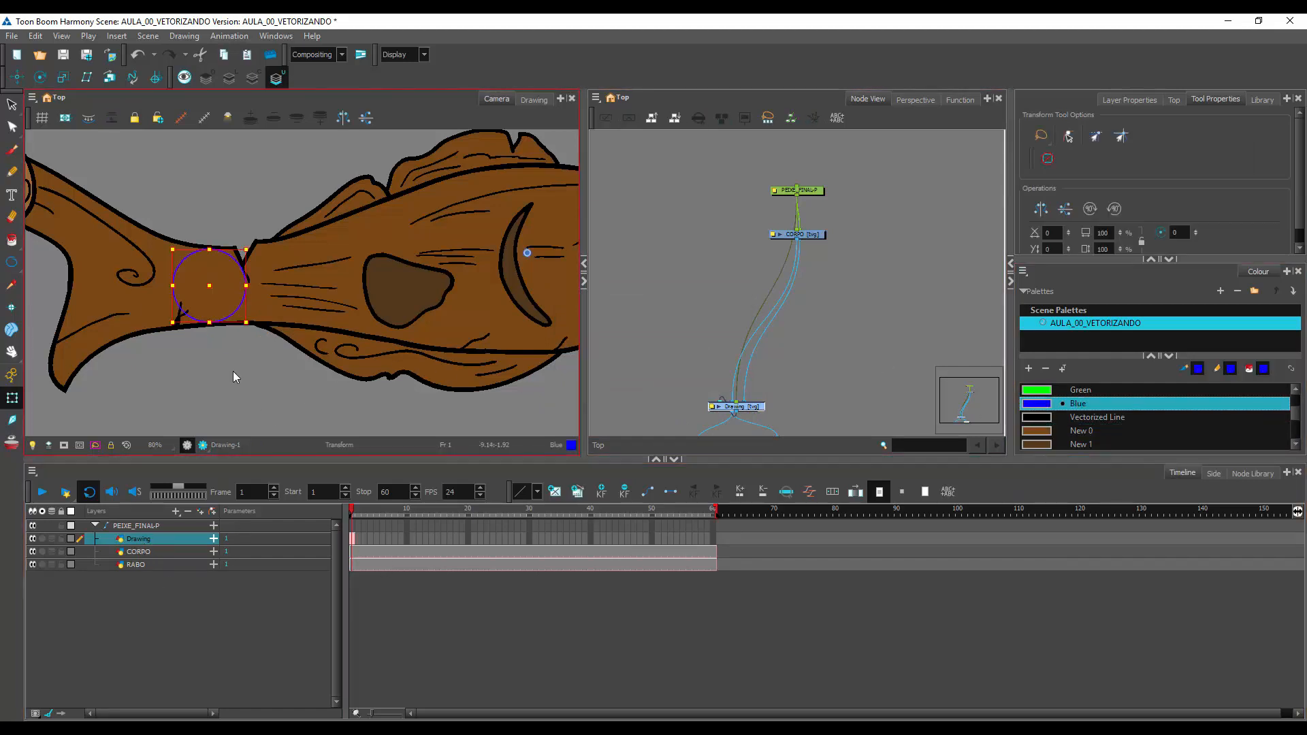
{"action": "left_click", "coordinate": [235, 373]}
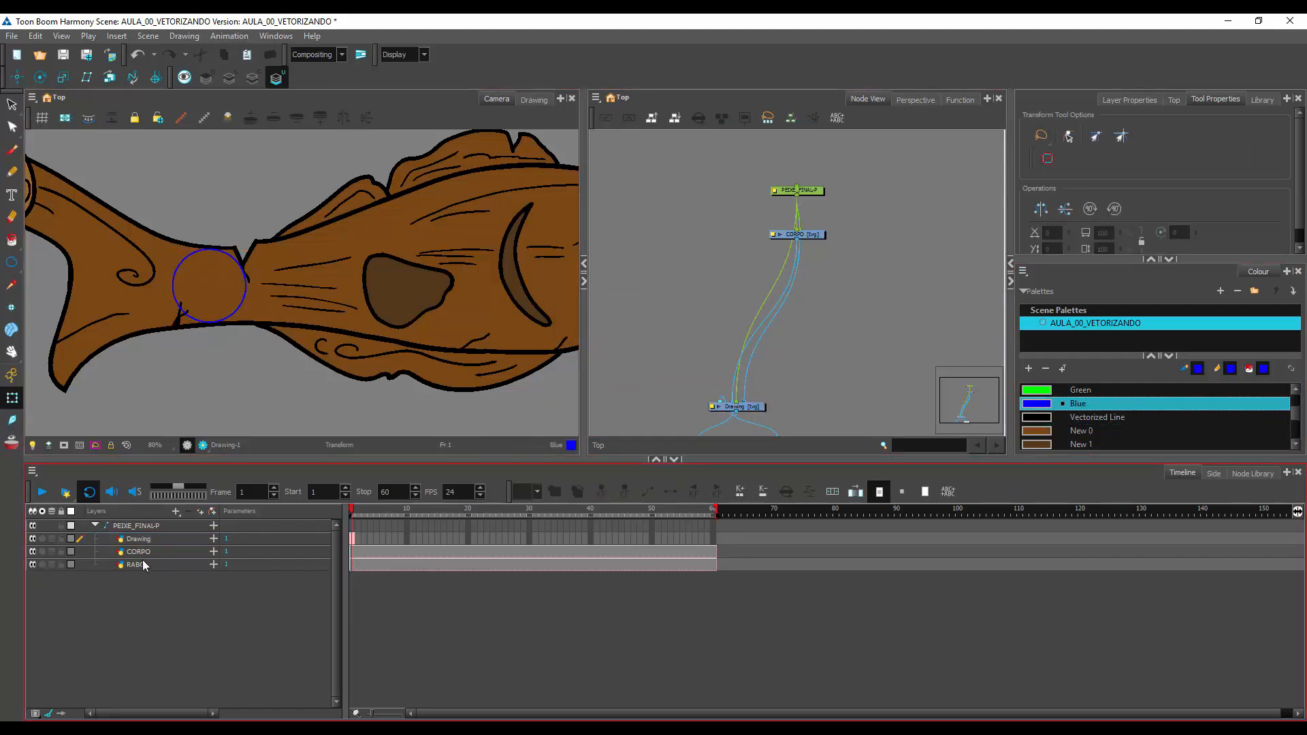
Delete the temporary drawing layer that holds the blue circle
{"action": "left_click", "coordinate": [143, 541]}
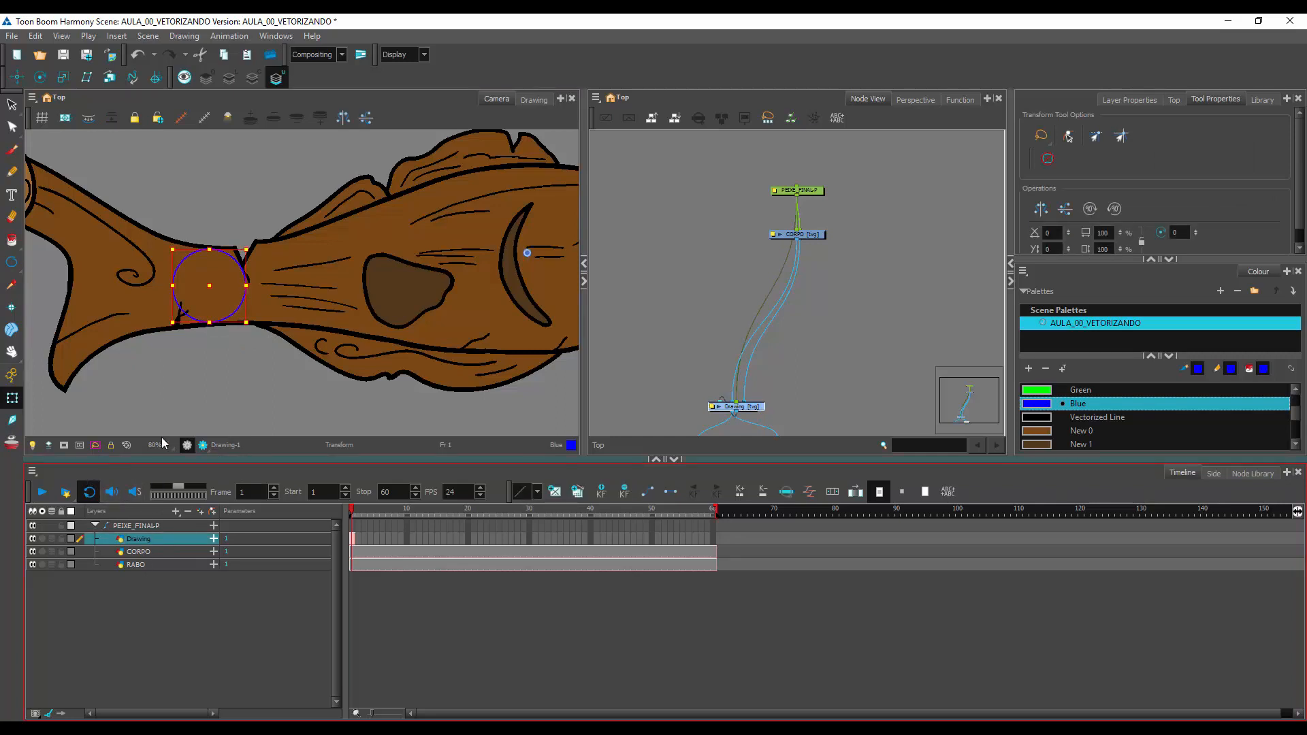
{"action": "key", "text": "Delete"}
On CORPO, use the Cutter tool to remove the tail along a curve that leaves a rounded end at the joint
{"action": "left_click", "coordinate": [153, 538]}
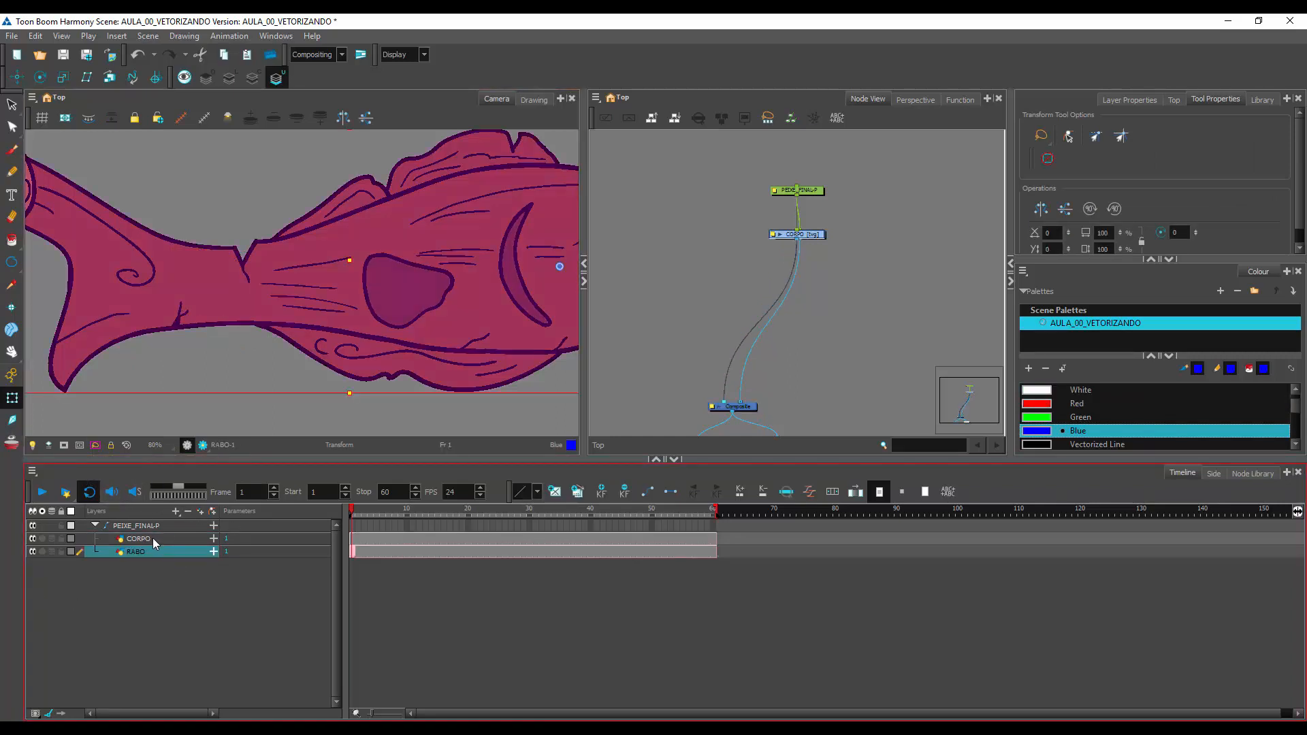
{"action": "left_click", "coordinate": [179, 273]}
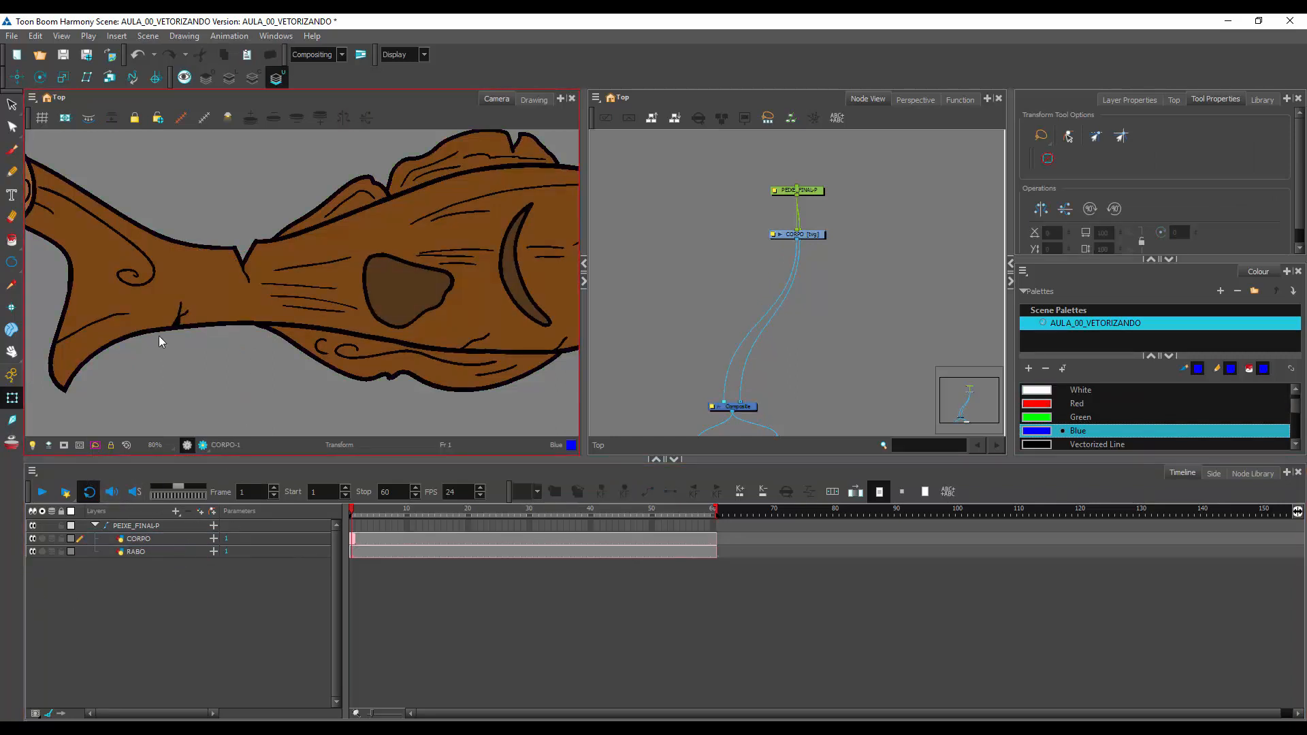
{"action": "left_click", "coordinate": [11, 105]}
{"action": "left_click", "coordinate": [62, 116]}
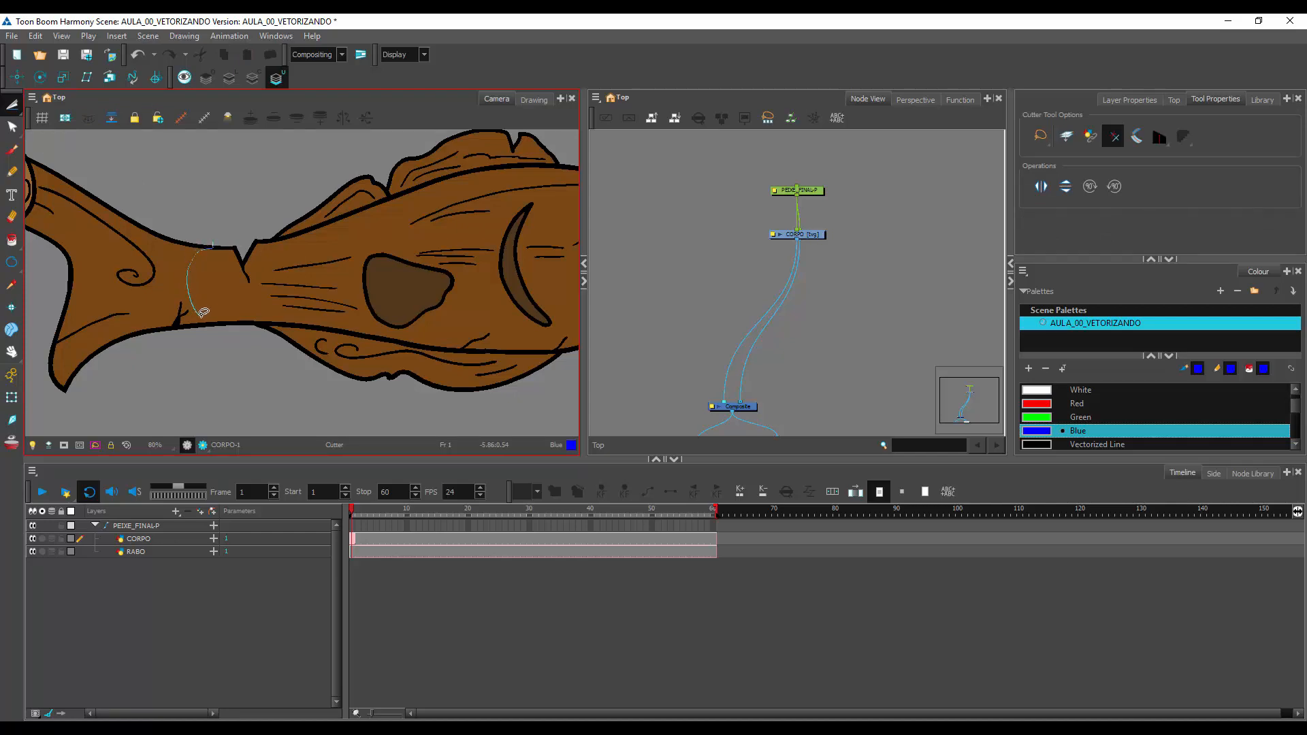
{"action": "mouse_move", "coordinate": [219, 325]}
{"action": "left_mouse_down"}
{"action": "mouse_move", "coordinate": [69, 411]}
{"action": "mouse_move", "coordinate": [27, 313]}
{"action": "mouse_move", "coordinate": [92, 147]}
{"action": "mouse_move", "coordinate": [238, 248]}
{"action": "left_mouse_up"}
{"action": "key", "text": "ctrl+x"}
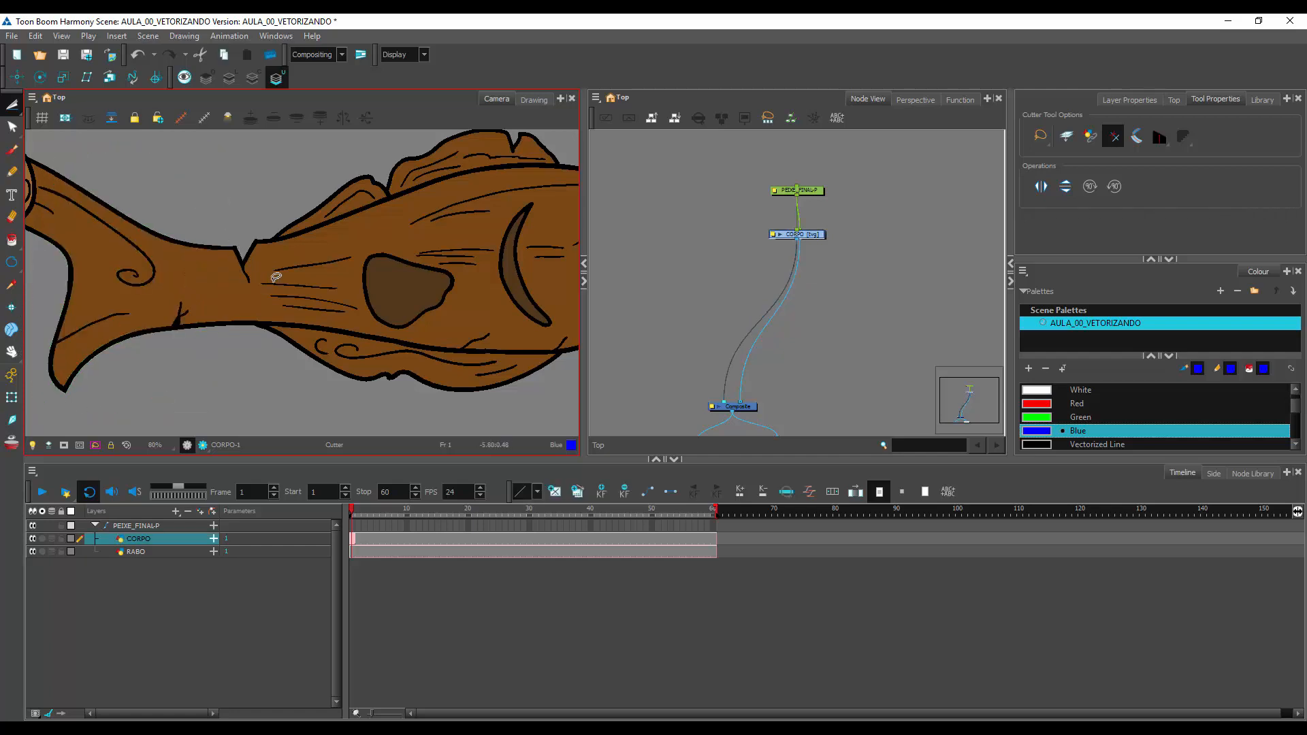
Hide RABO and cut away the leftover tail tip from the CORPO drawing
{"action": "left_click", "coordinate": [34, 549]}
{"action": "left_click", "coordinate": [166, 293]}
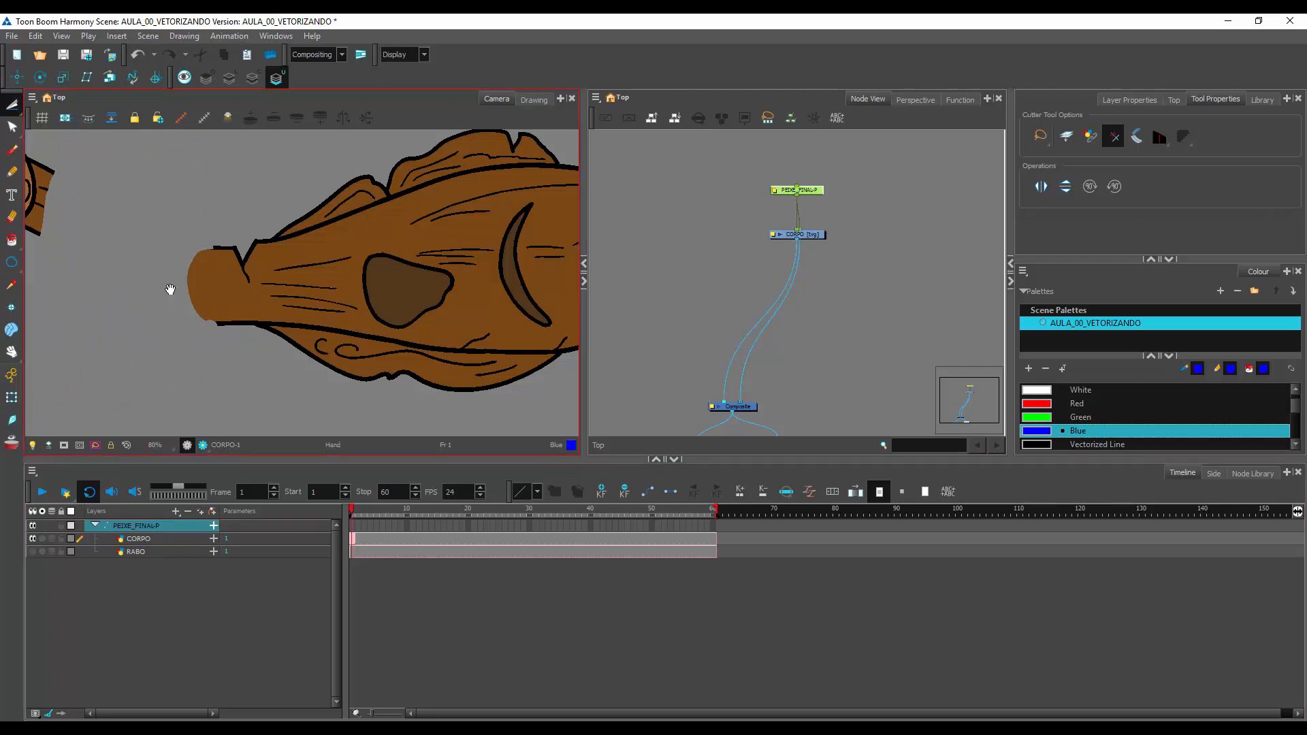
{"action": "left_click_drag", "start_coordinate": [169, 289], "coordinate": [272, 337]}
{"action": "mouse_move", "coordinate": [168, 341]}
{"action": "left_mouse_down"}
{"action": "mouse_move", "coordinate": [210, 274]}
{"action": "mouse_move", "coordinate": [83, 318]}
{"action": "left_mouse_up"}
{"action": "key", "text": "ctrl+x"}
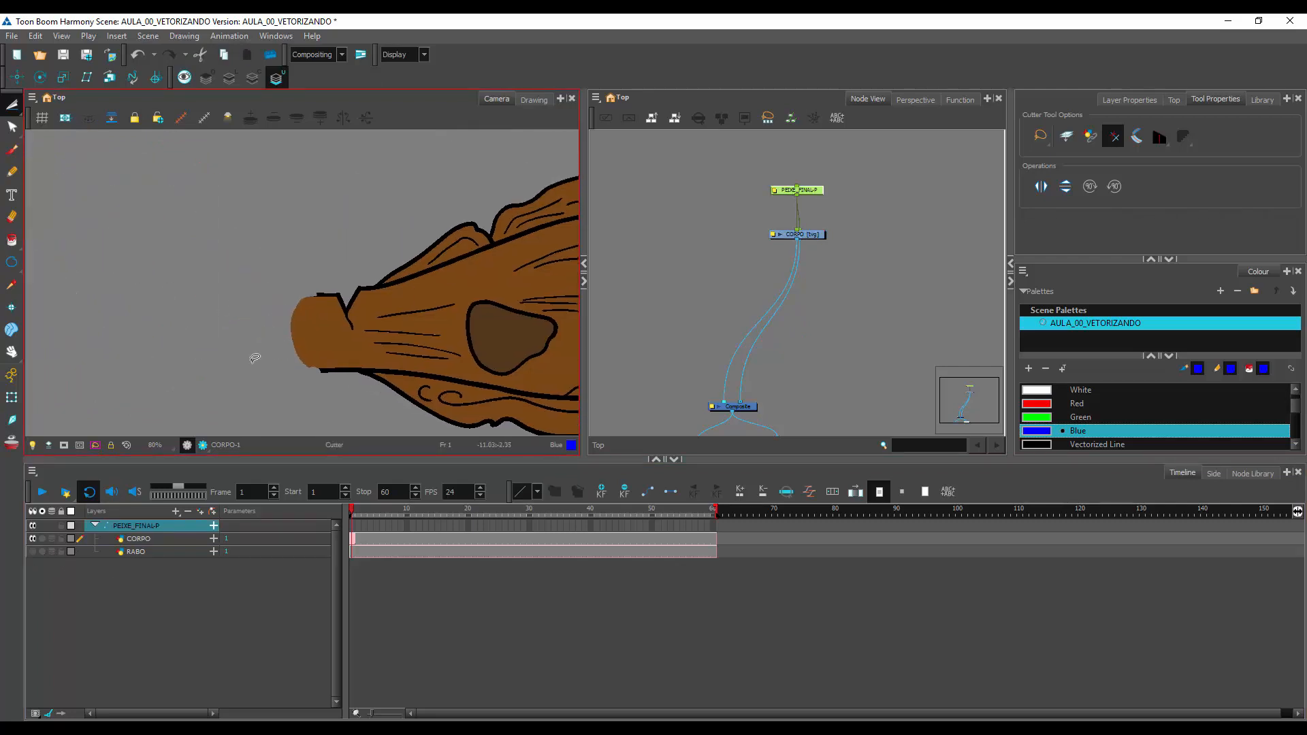
Make RABO visible and active for editing, with CORPO shown faded over it as a cutting reference
{"action": "left_click", "coordinate": [147, 551]}
{"action": "key", "text": "Up"}
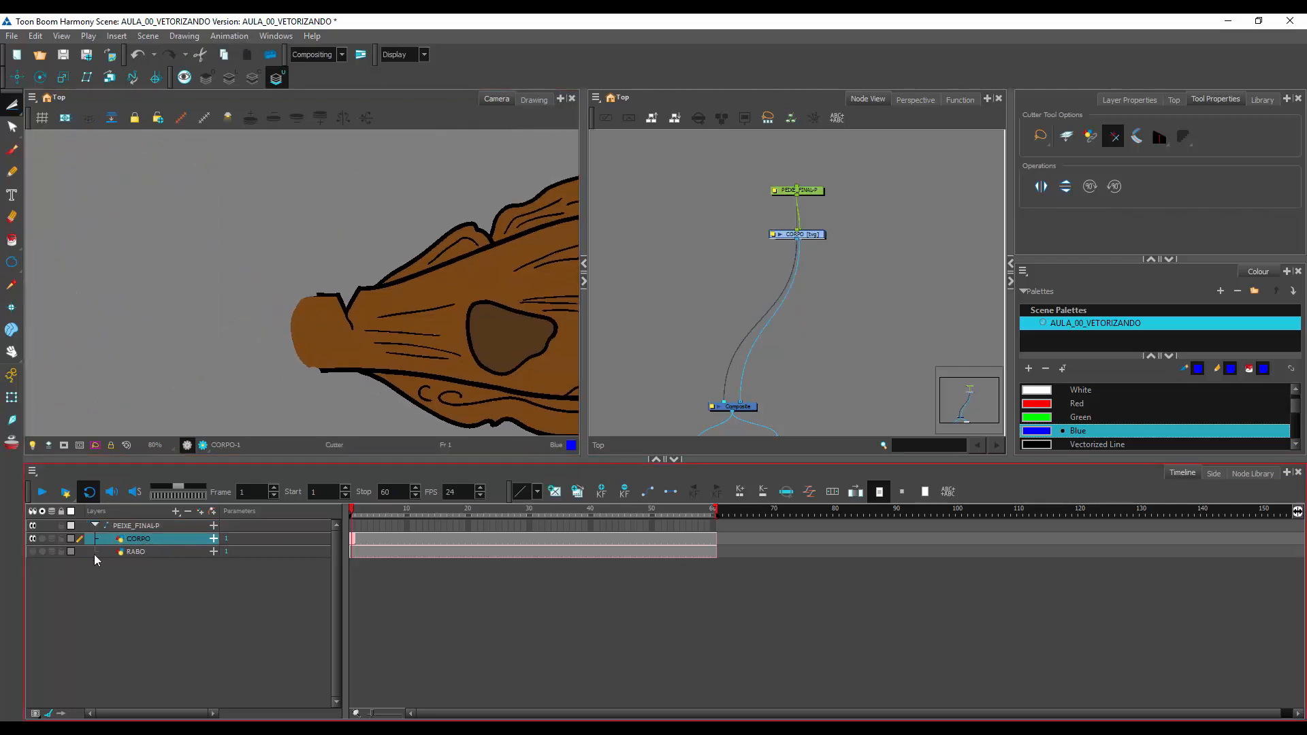
{"action": "left_click", "coordinate": [32, 552]}
{"action": "left_click", "coordinate": [32, 538]}
{"action": "left_click", "coordinate": [140, 549]}
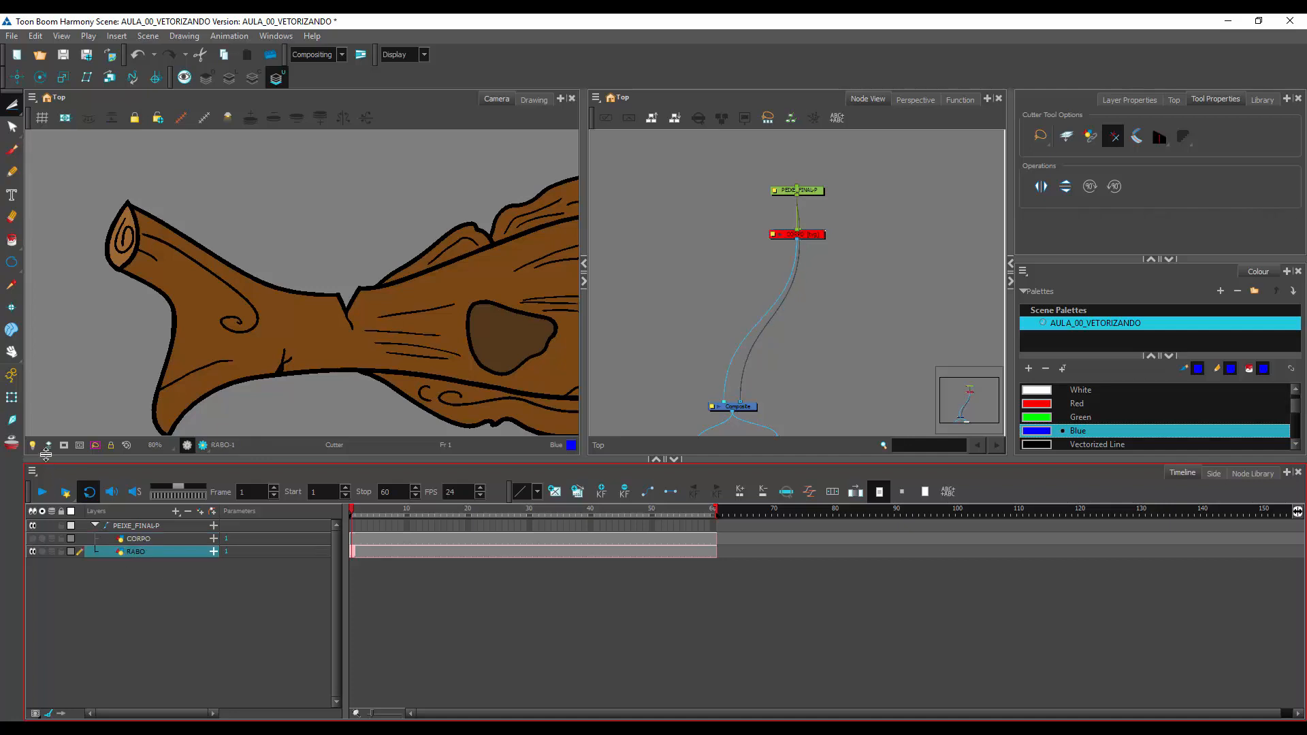
{"action": "left_click", "coordinate": [32, 538]}
{"action": "left_click_drag", "start_coordinate": [429, 371], "coordinate": [382, 326]}
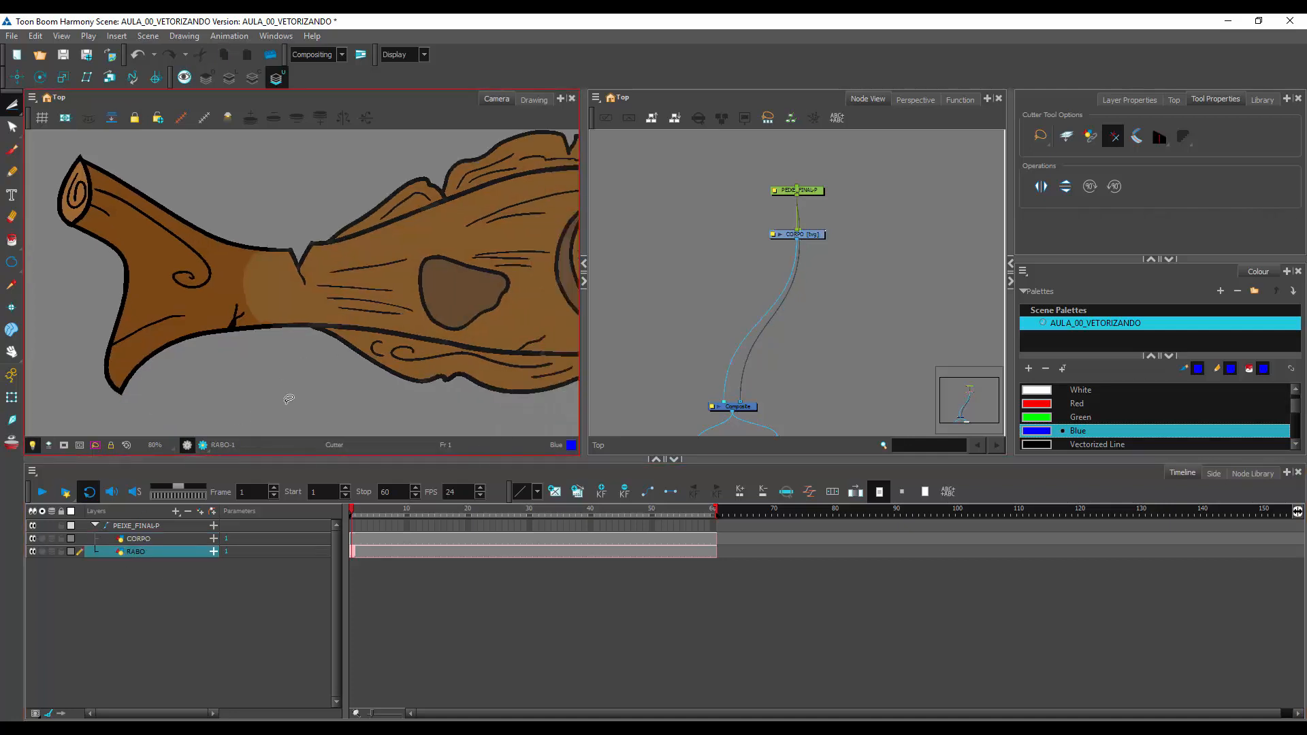
Widen the Camera view and cut the body out of RABO, leaving a rounded tail end that overlaps CORPO at the joint
{"action": "scroll", "coordinate": [477, 295], "scroll_direction": "up", "scroll_amount": 1}
{"action": "scroll", "coordinate": [477, 295], "scroll_direction": "down", "scroll_amount": 3}
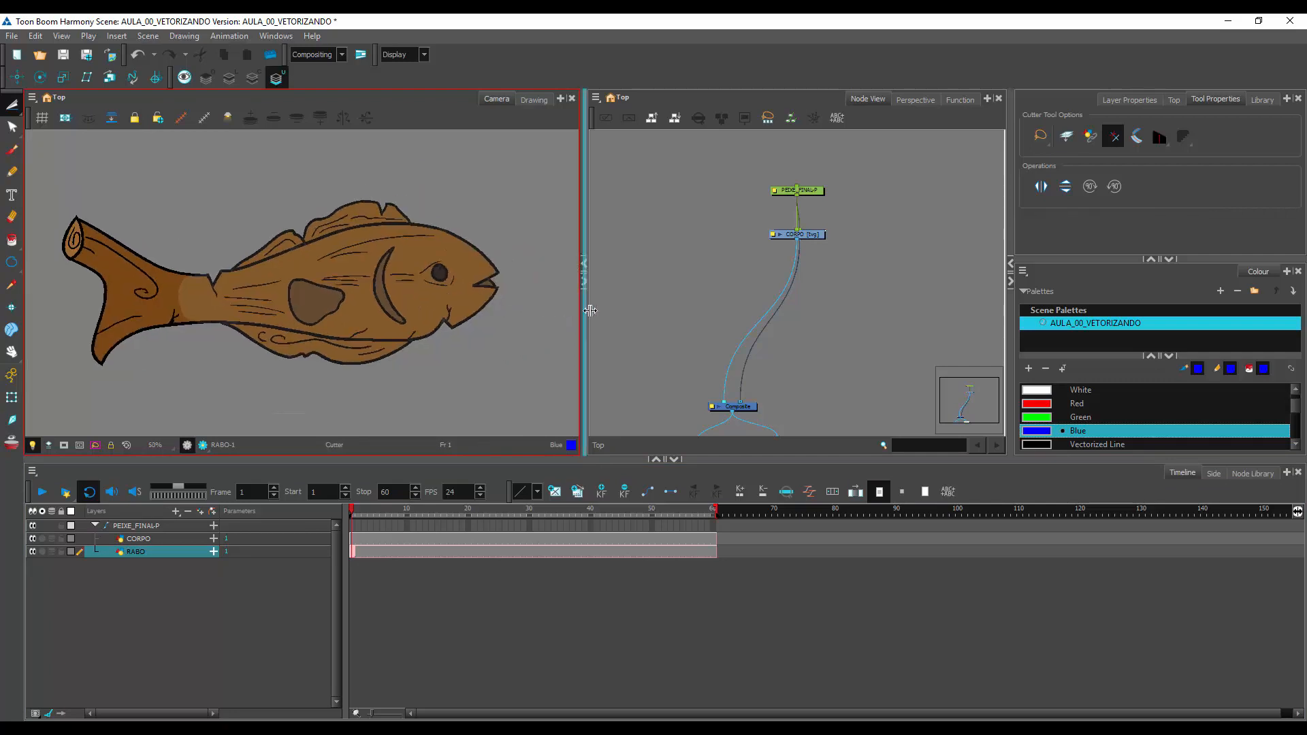
{"action": "left_click_drag", "start_coordinate": [590, 310], "coordinate": [771, 310]}
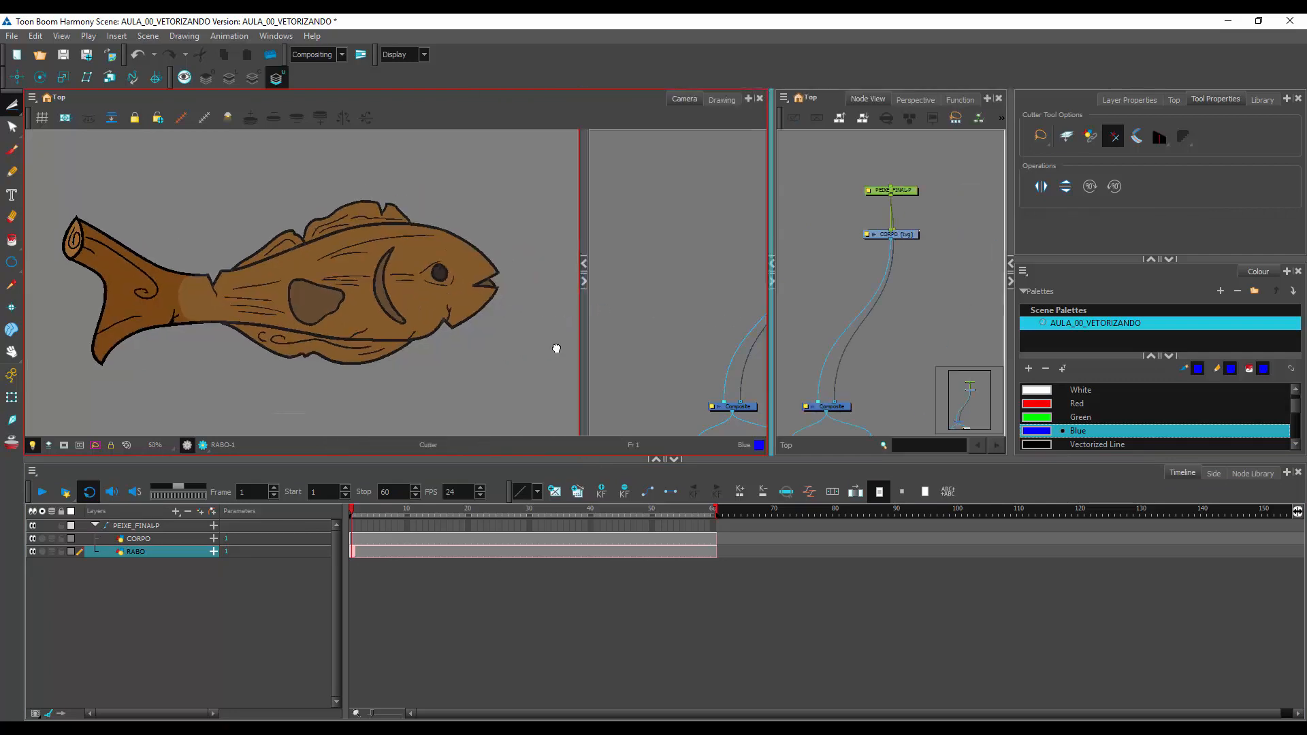
{"action": "mouse_move", "coordinate": [675, 260]}
{"action": "left_mouse_down"}
{"action": "mouse_move", "coordinate": [647, 223]}
{"action": "mouse_move", "coordinate": [323, 231]}
{"action": "mouse_move", "coordinate": [310, 262]}
{"action": "mouse_move", "coordinate": [326, 306]}
{"action": "mouse_move", "coordinate": [627, 382]}
{"action": "mouse_move", "coordinate": [684, 264]}
{"action": "left_mouse_up"}
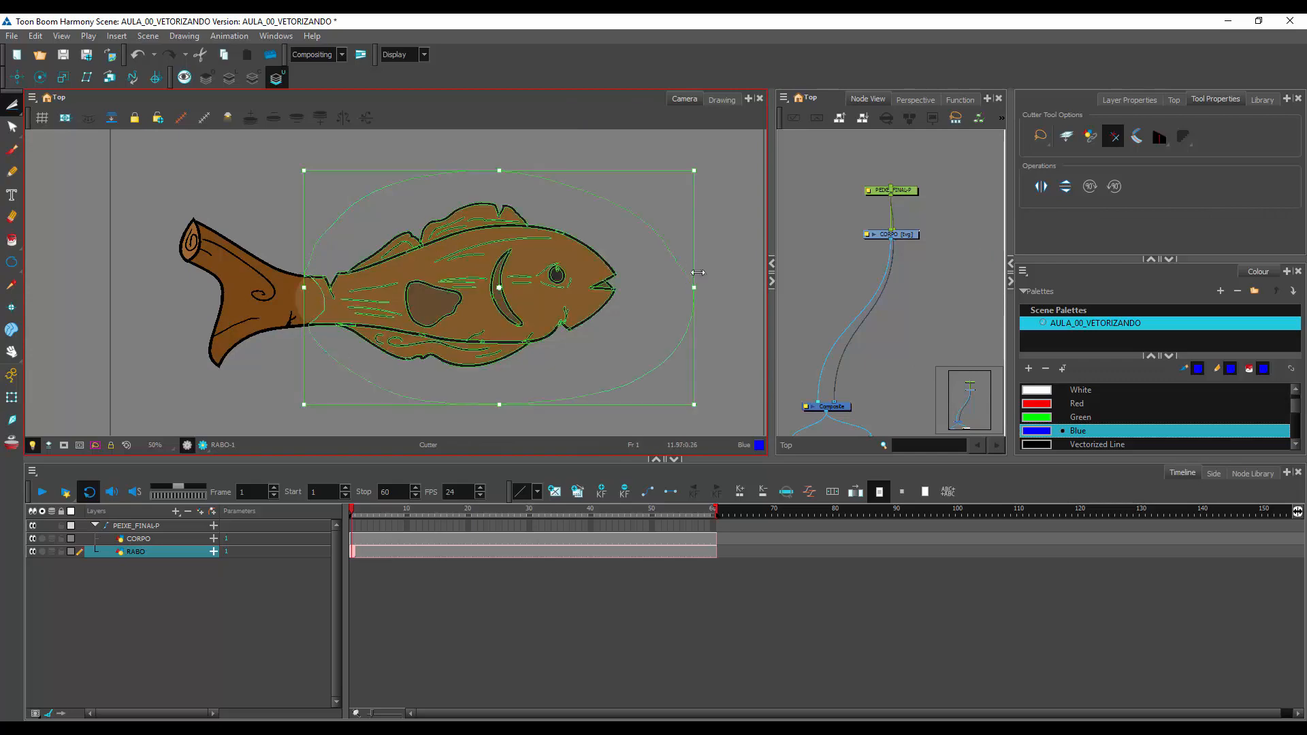
{"action": "scroll", "coordinate": [395, 316], "scroll_direction": "up", "scroll_amount": 3}
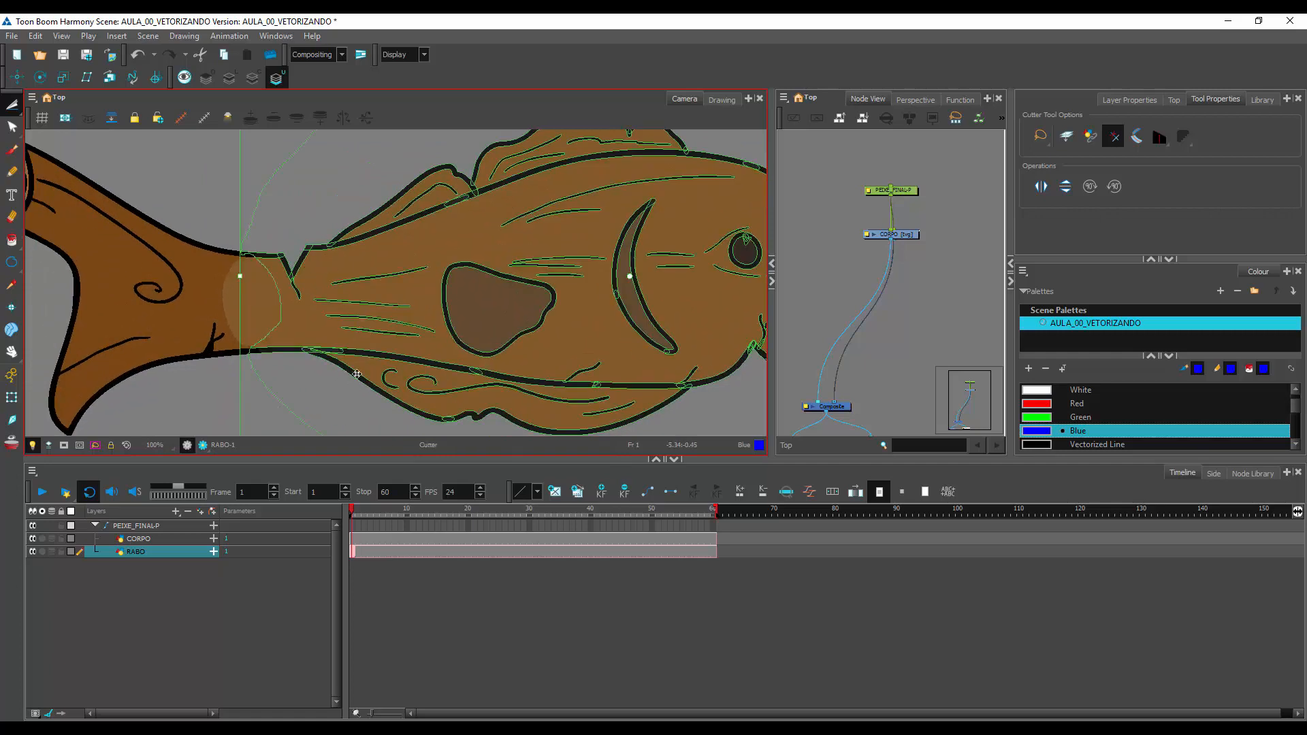
{"action": "key", "text": "ctrl+x"}
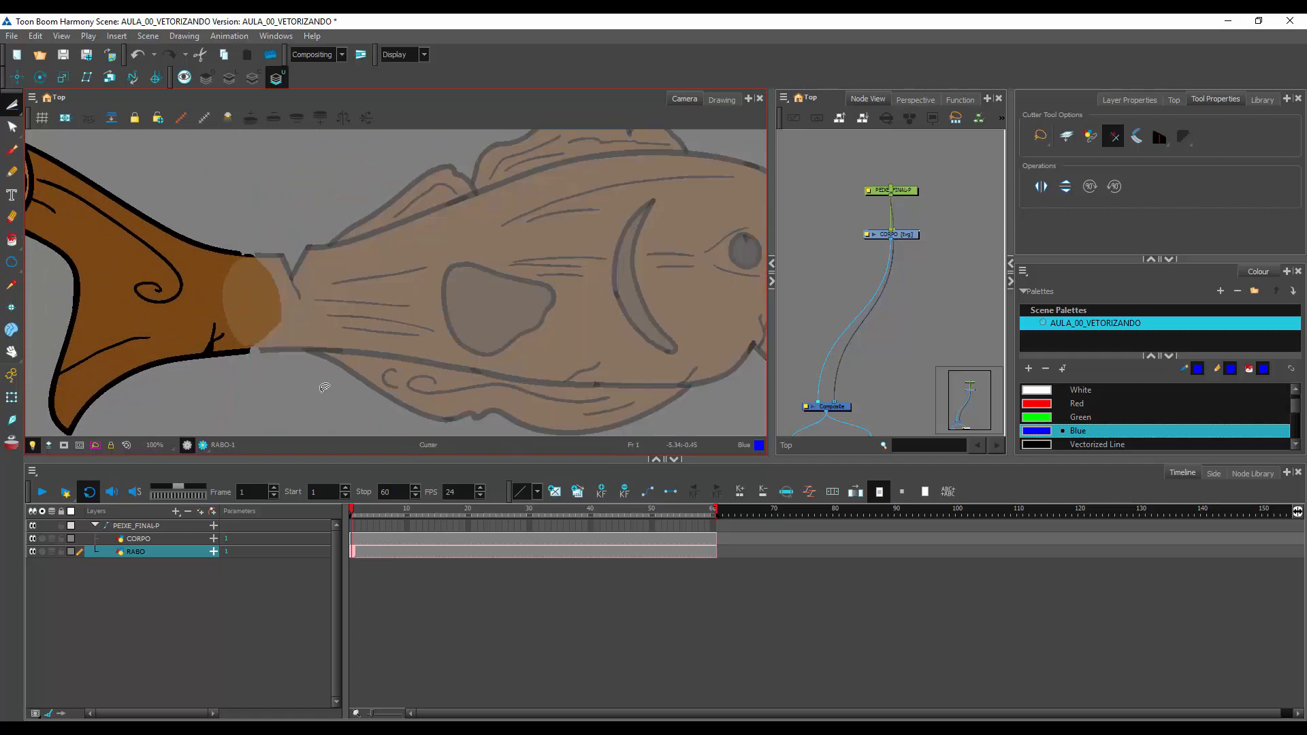
Solo RABO and CORPO in turn to inspect the rounded cut end of each piece
{"action": "left_click", "coordinate": [42, 552]}
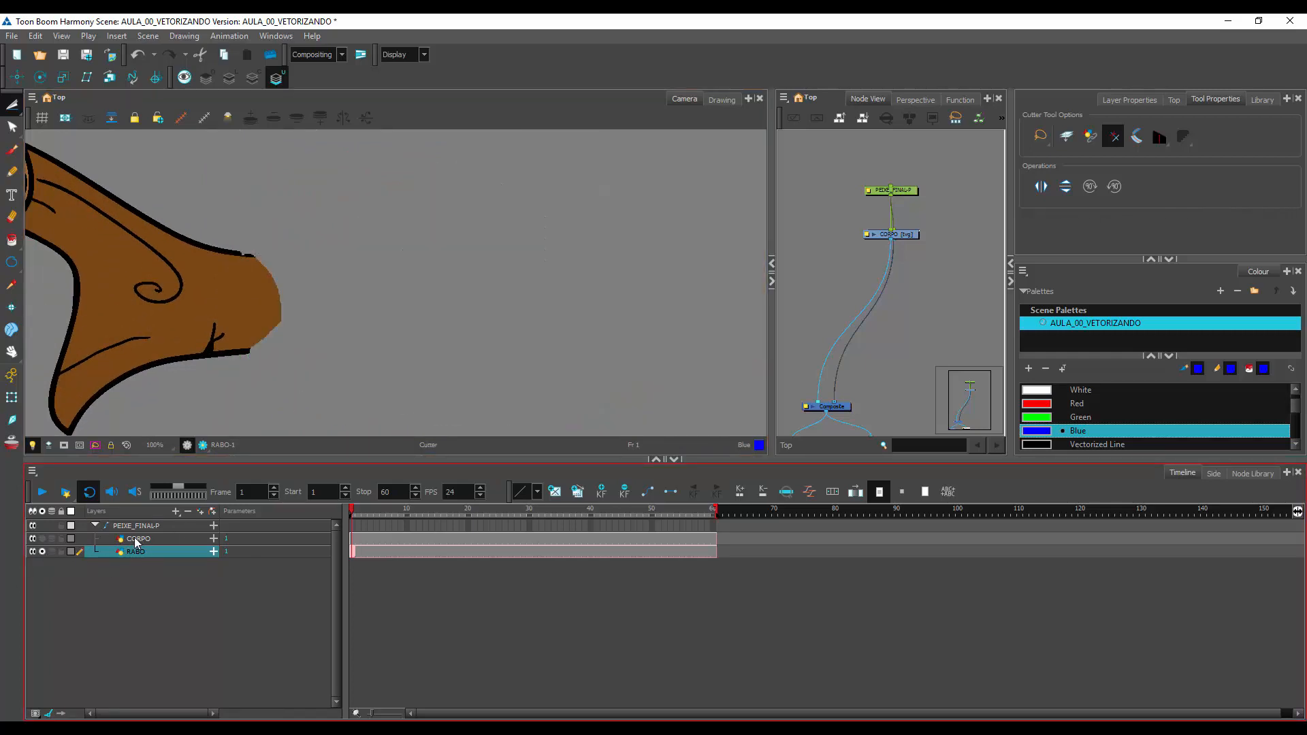
{"action": "left_click", "coordinate": [134, 539]}
{"action": "left_click", "coordinate": [43, 539]}
{"action": "left_click", "coordinate": [42, 552]}
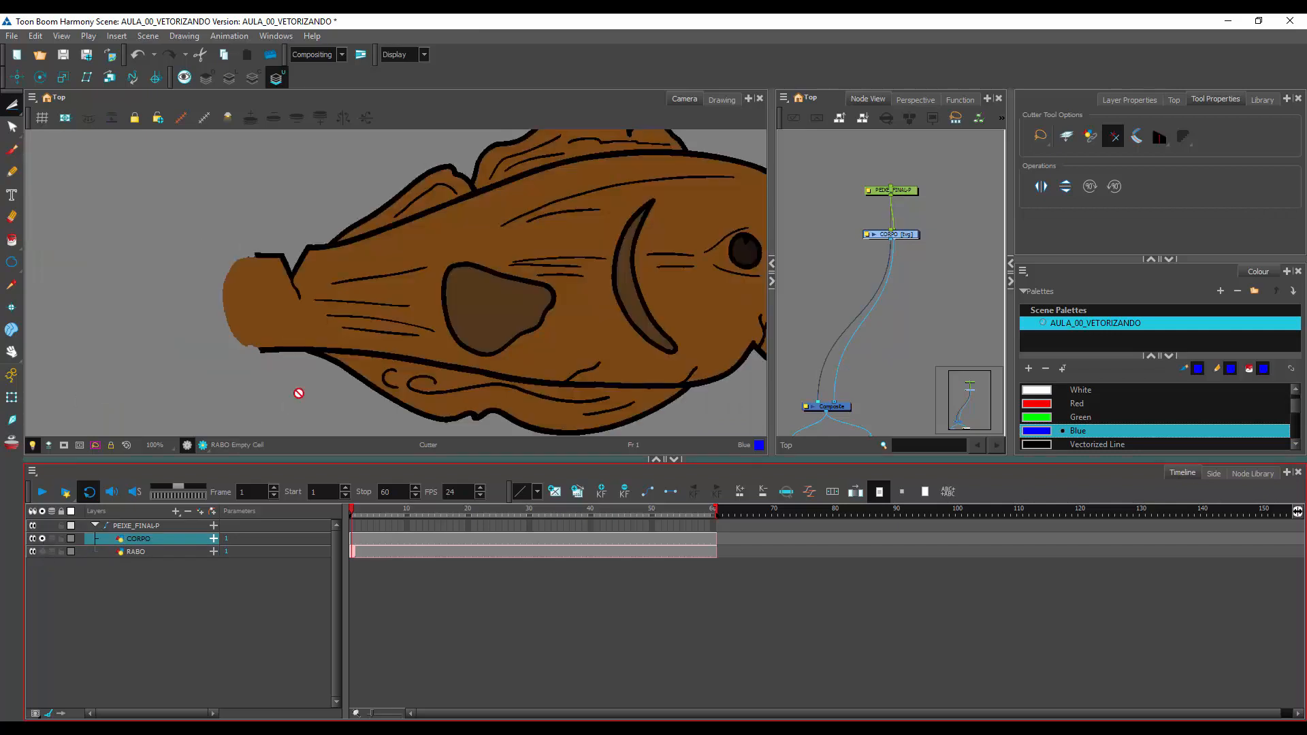
Set the Brush to the Vectorized Line colour, enlarge the Camera view and solo the RABO layer for editing
{"action": "scroll", "coordinate": [408, 299], "scroll_direction": "up", "scroll_amount": 2}
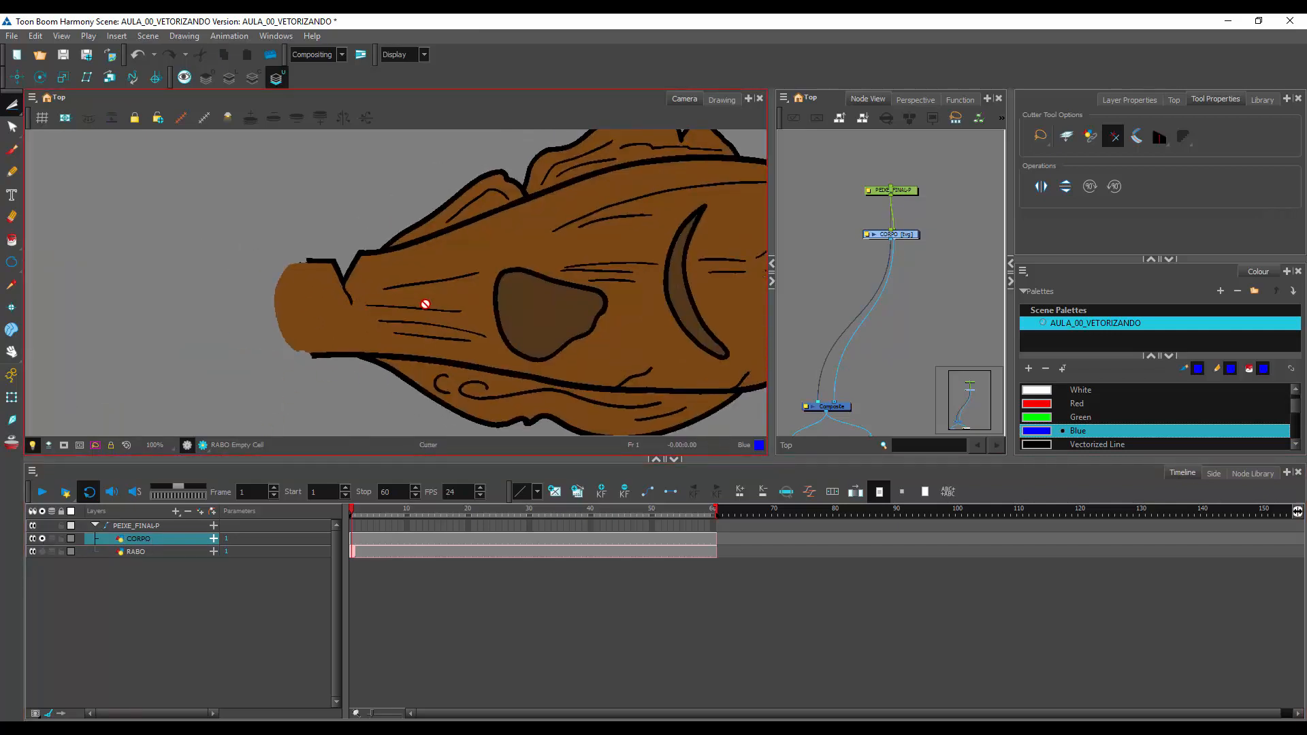
{"action": "key", "text": "alt+b"}
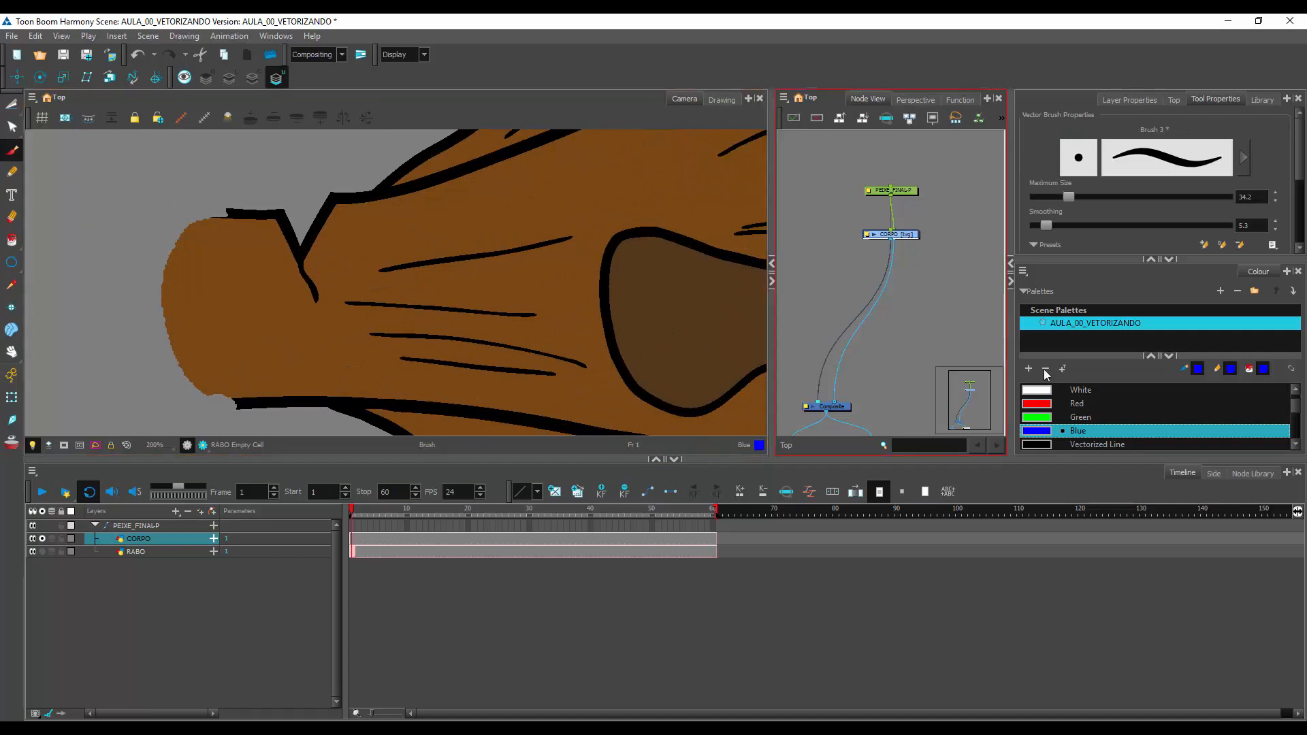
{"action": "left_click", "coordinate": [1089, 444]}
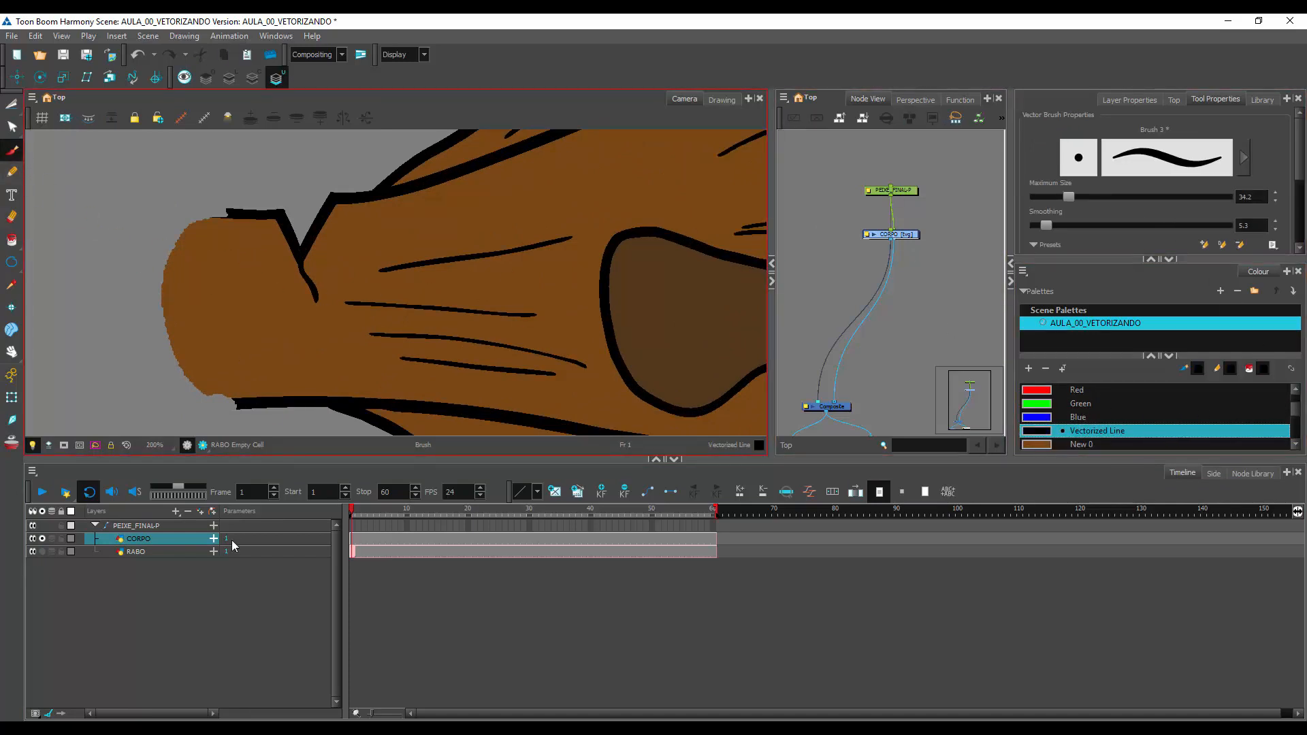
{"action": "left_click", "coordinate": [141, 551]}
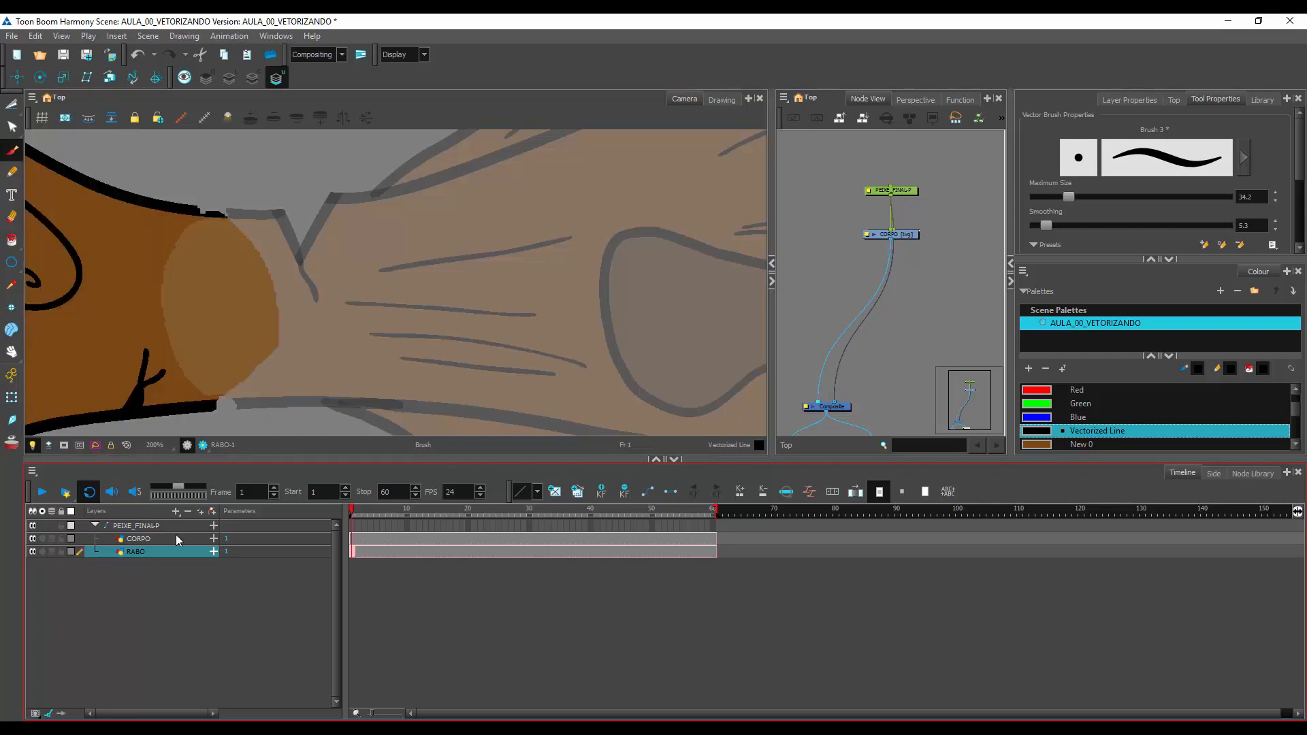
{"action": "left_click", "coordinate": [144, 540]}
{"action": "left_click", "coordinate": [145, 552]}
{"action": "left_click_drag", "start_coordinate": [204, 381], "coordinate": [240, 371]}
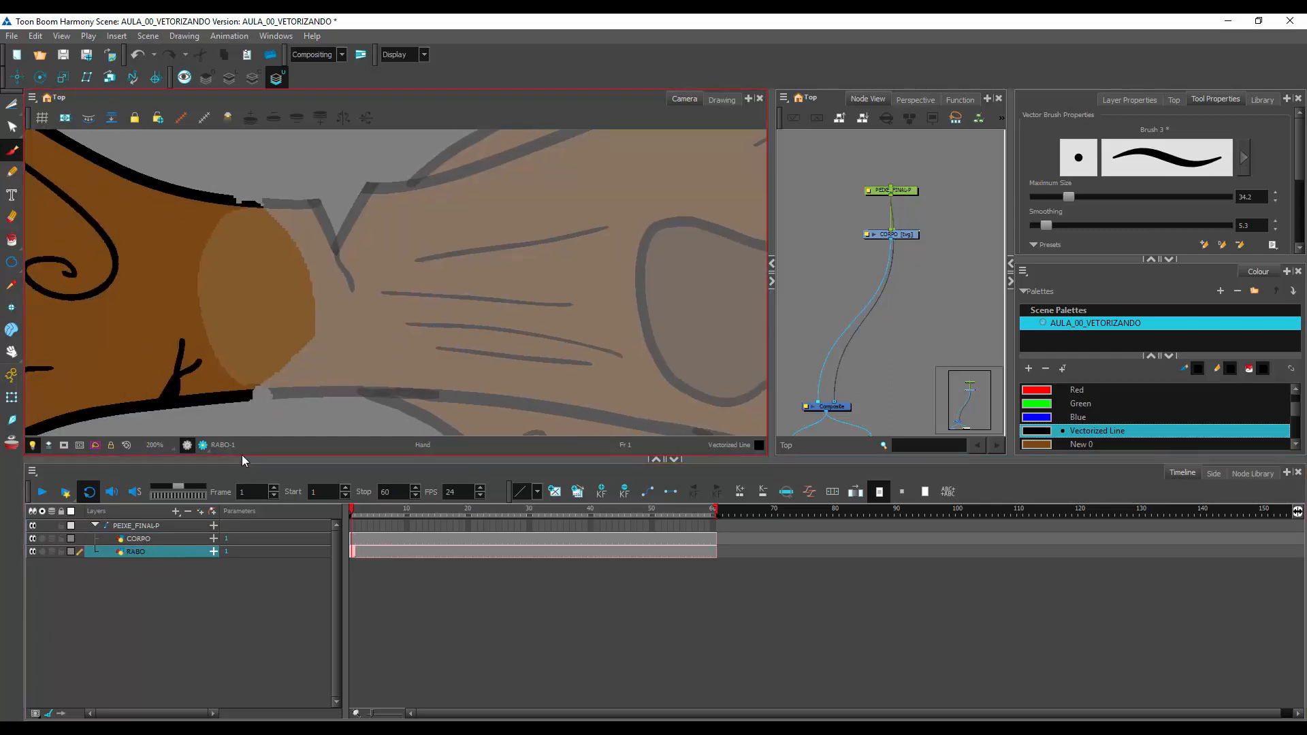
{"action": "left_click_drag", "start_coordinate": [243, 458], "coordinate": [239, 522]}
{"action": "left_click", "coordinate": [42, 615]}
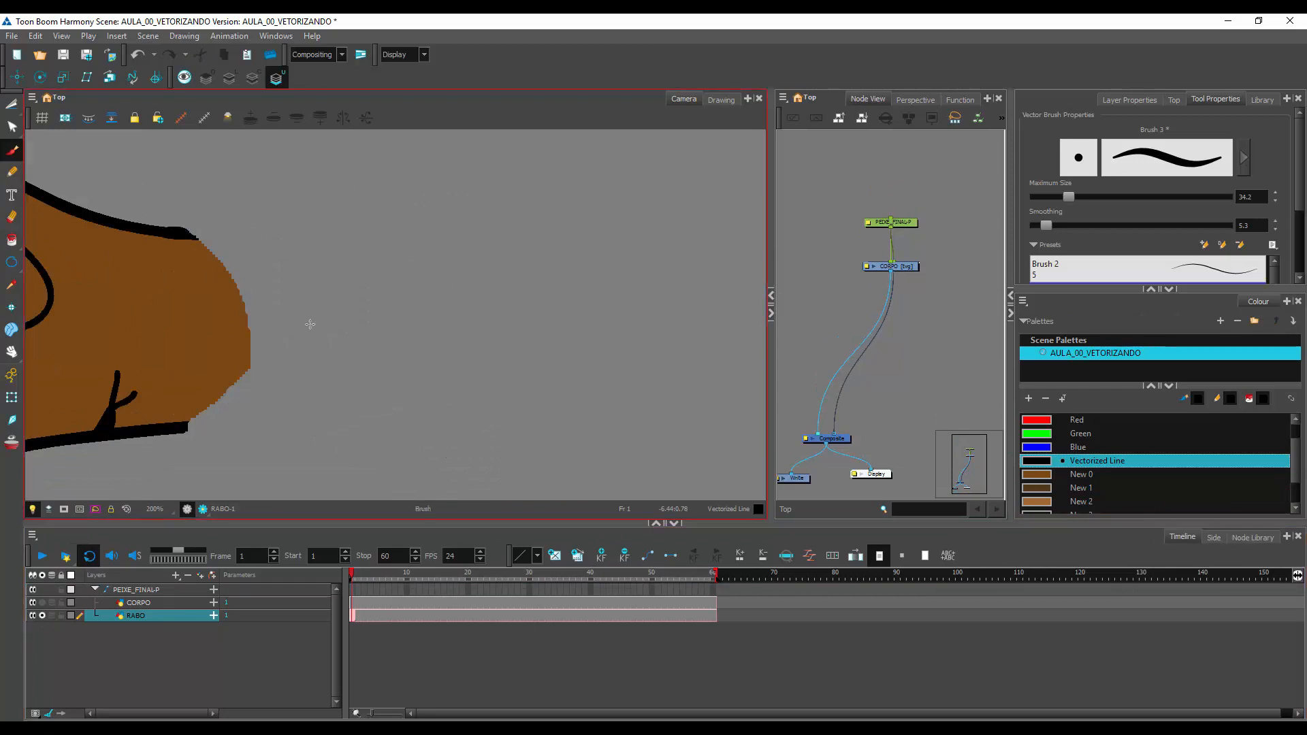
Round off the outline ends on RABO's cut edge in black and smooth its rounded end with the brown New 0 colour
{"action": "scroll", "coordinate": [453, 385], "scroll_direction": "down", "scroll_amount": 3}
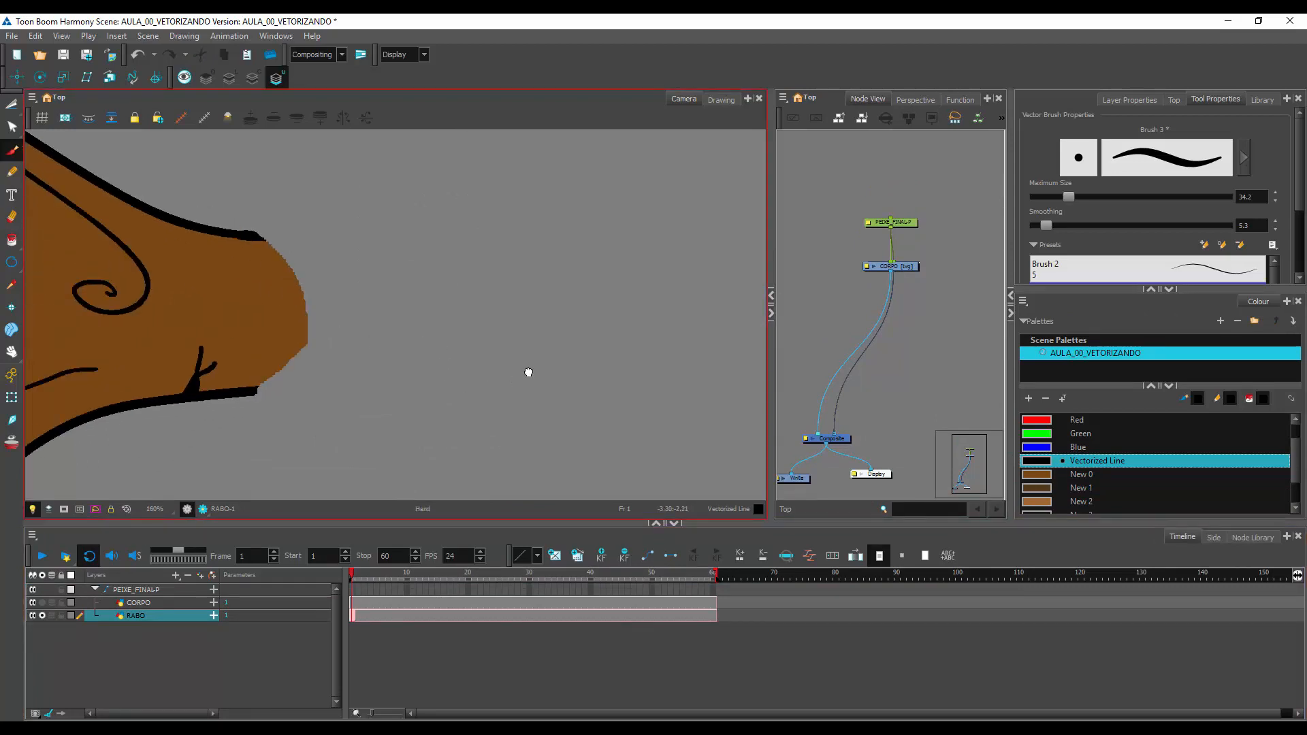
{"action": "left_click_drag", "start_coordinate": [529, 372], "coordinate": [564, 357]}
{"action": "left_click_drag", "start_coordinate": [553, 345], "coordinate": [531, 252]}
{"action": "left_click_drag", "start_coordinate": [388, 409], "coordinate": [410, 372]}
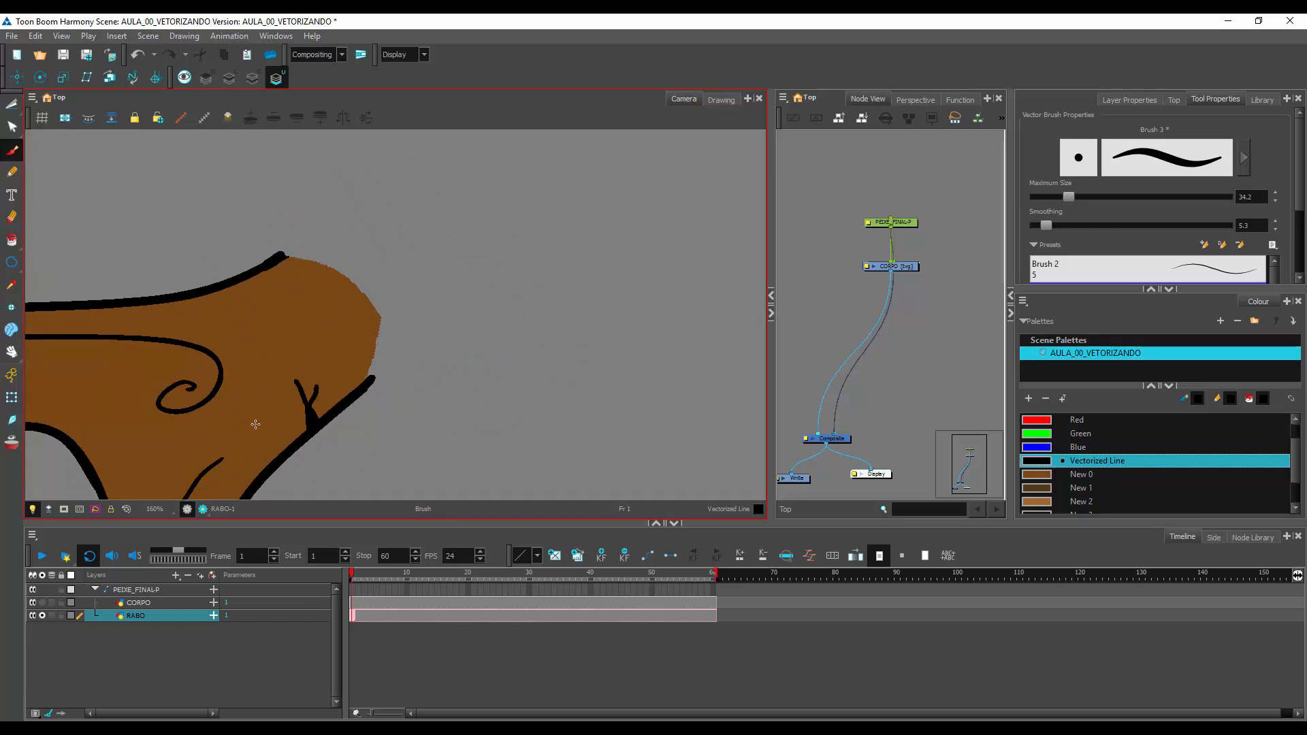
{"action": "left_click", "coordinate": [1035, 475]}
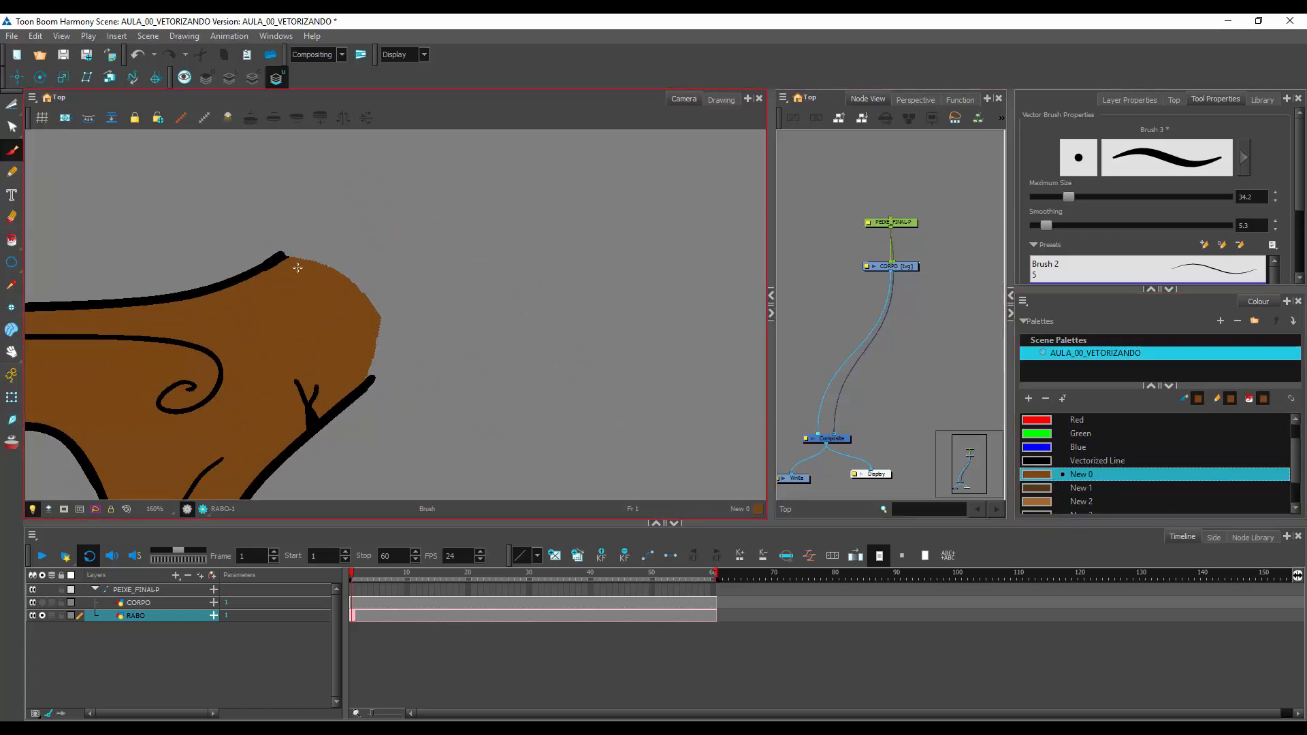
{"action": "mouse_move", "coordinate": [356, 377]}
{"action": "left_mouse_down"}
{"action": "mouse_move", "coordinate": [357, 383]}
{"action": "mouse_move", "coordinate": [384, 346]}
{"action": "mouse_move", "coordinate": [380, 311]}
{"action": "mouse_move", "coordinate": [298, 259]}
{"action": "left_mouse_up"}
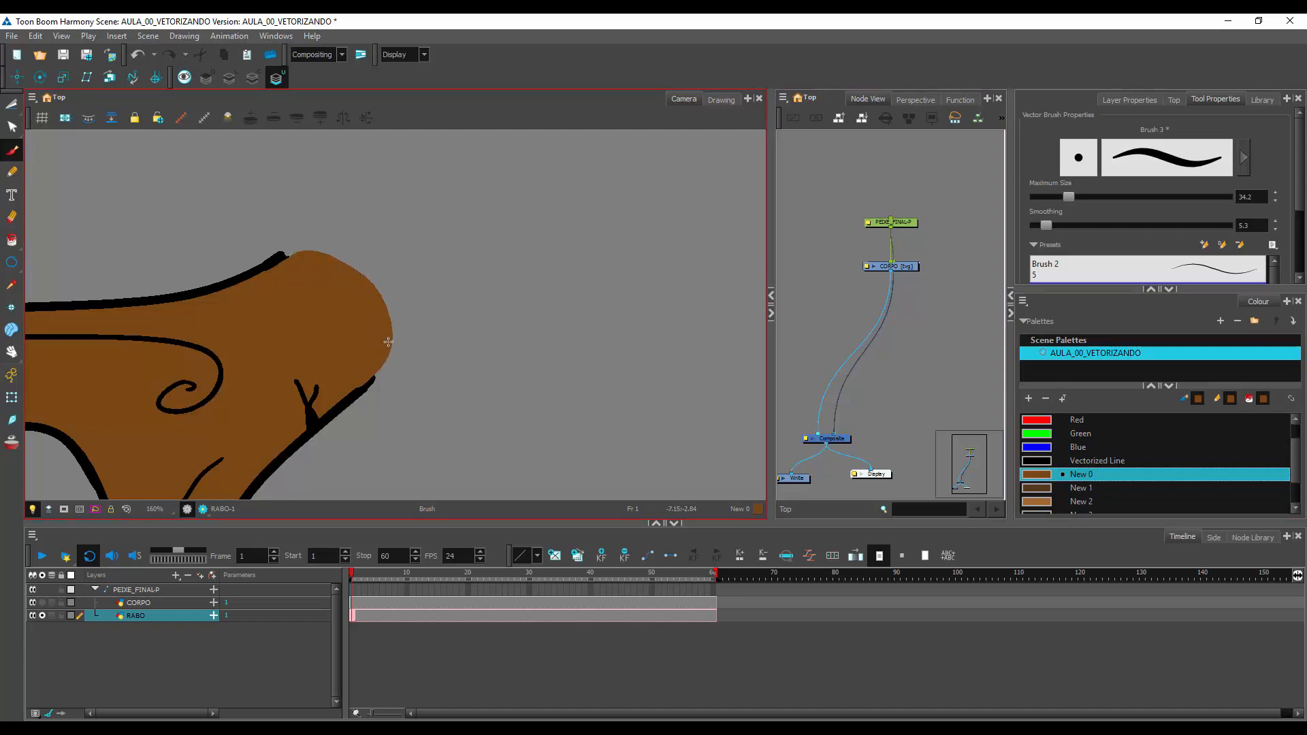
Solo CORPO, extend its lower outline end with Vectorized Line, smooth the rounded end with New 0, and show both layers again
{"action": "left_click", "coordinate": [1049, 462]}
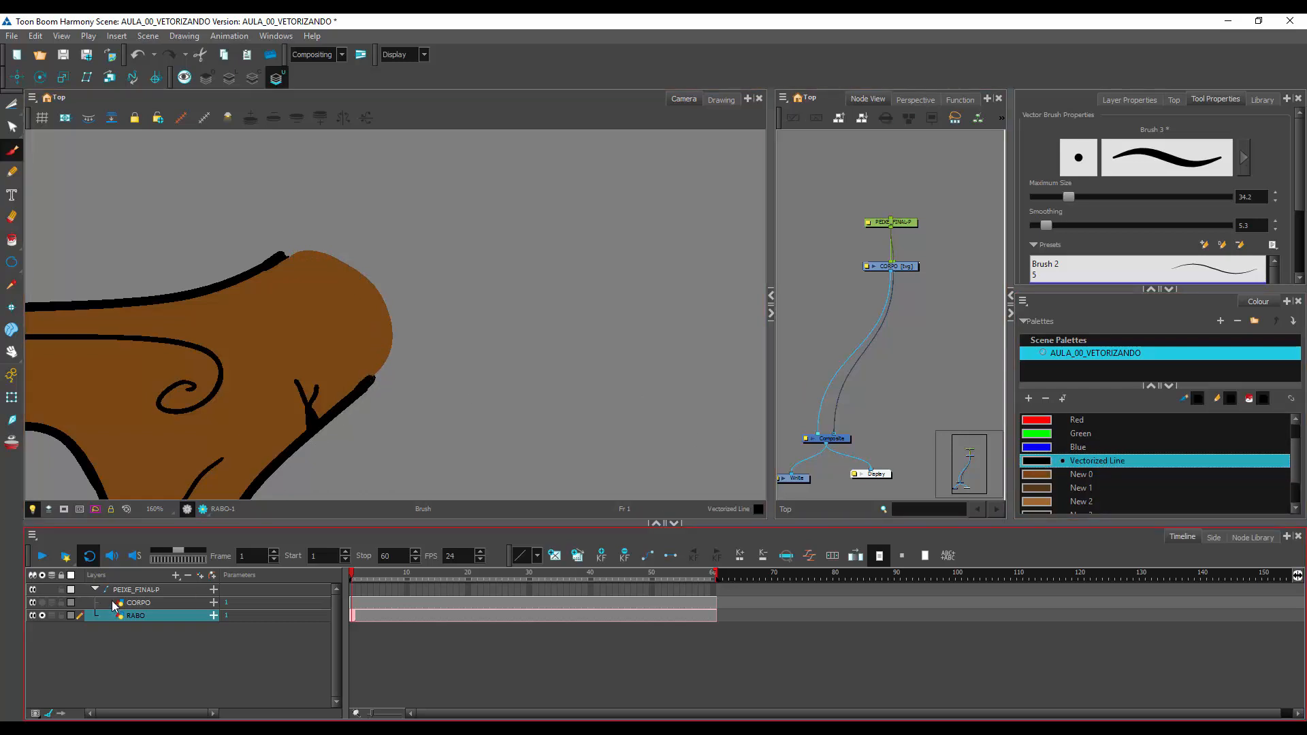
{"action": "left_click", "coordinate": [42, 603]}
{"action": "left_click", "coordinate": [42, 615]}
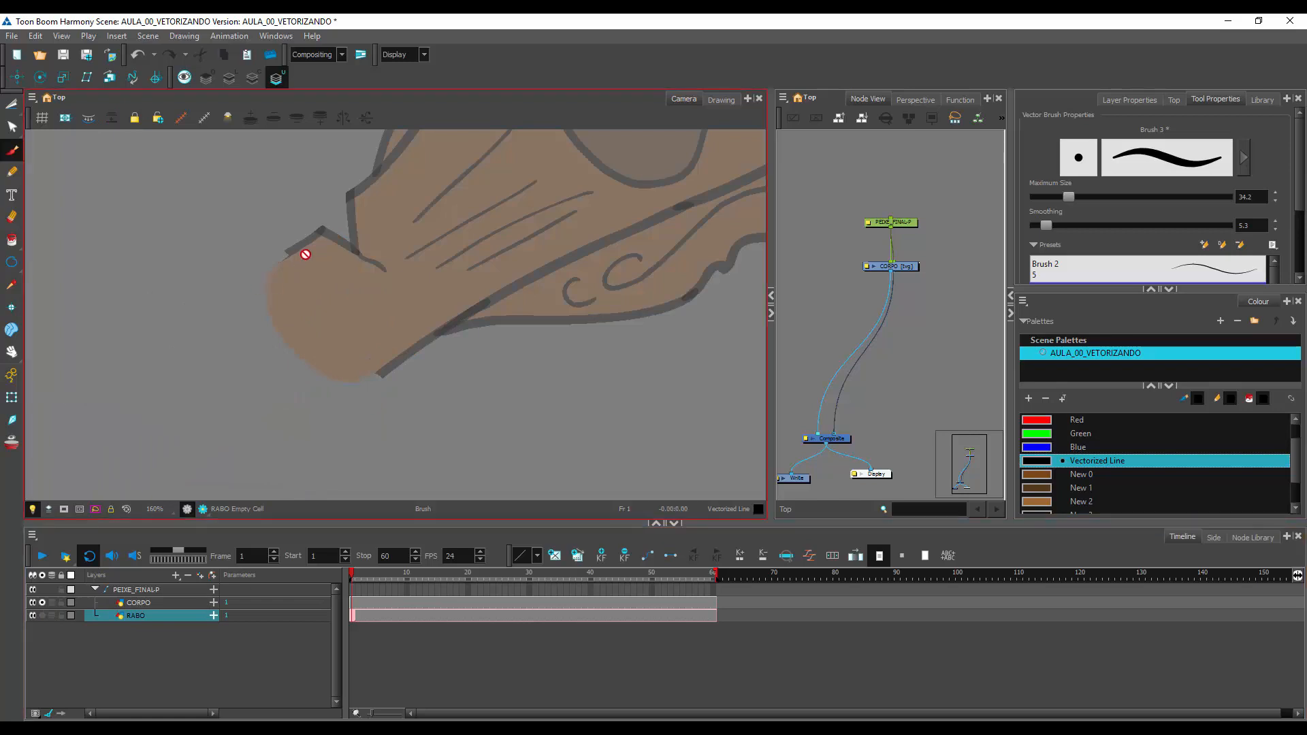
{"action": "left_click", "coordinate": [204, 602]}
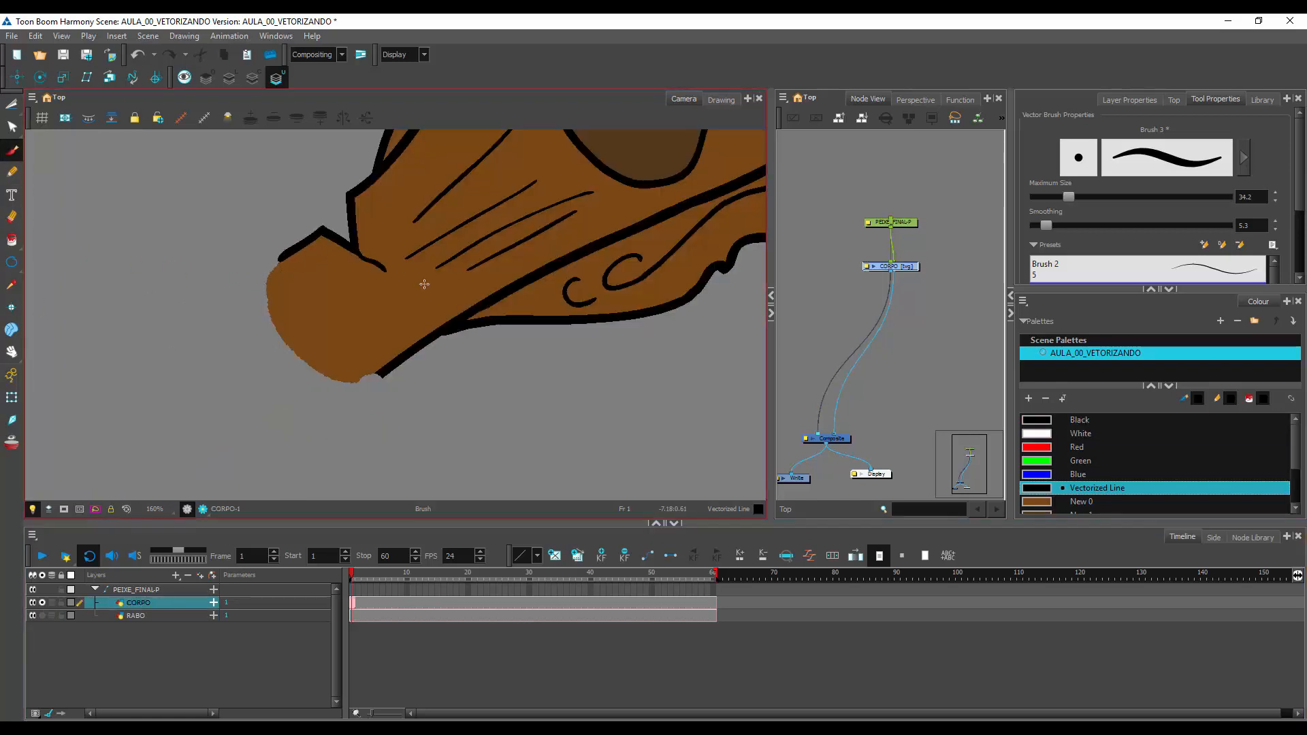
{"action": "left_click_drag", "start_coordinate": [382, 371], "coordinate": [357, 383]}
{"action": "left_click", "coordinate": [1050, 502]}
{"action": "mouse_move", "coordinate": [277, 274]}
{"action": "left_mouse_down"}
{"action": "mouse_move", "coordinate": [279, 320]}
{"action": "mouse_move", "coordinate": [371, 349]}
{"action": "mouse_move", "coordinate": [313, 365]}
{"action": "mouse_move", "coordinate": [280, 323]}
{"action": "mouse_move", "coordinate": [285, 335]}
{"action": "left_mouse_up"}
{"action": "left_click", "coordinate": [64, 616]}
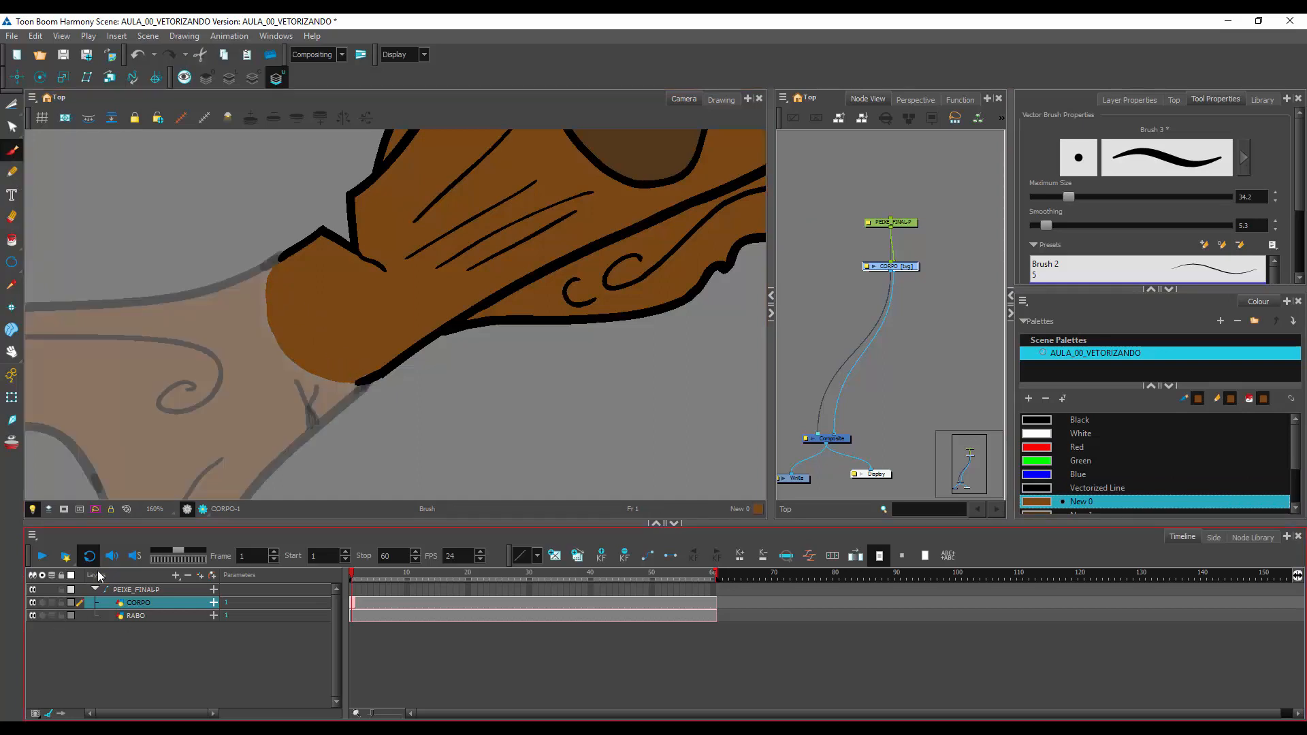
Widen the Node View and spread the CORPO and RABO nodes apart side by side beneath the PEIXE_FINAL-P peg
{"action": "scroll", "coordinate": [535, 303], "scroll_direction": "down", "scroll_amount": 5}
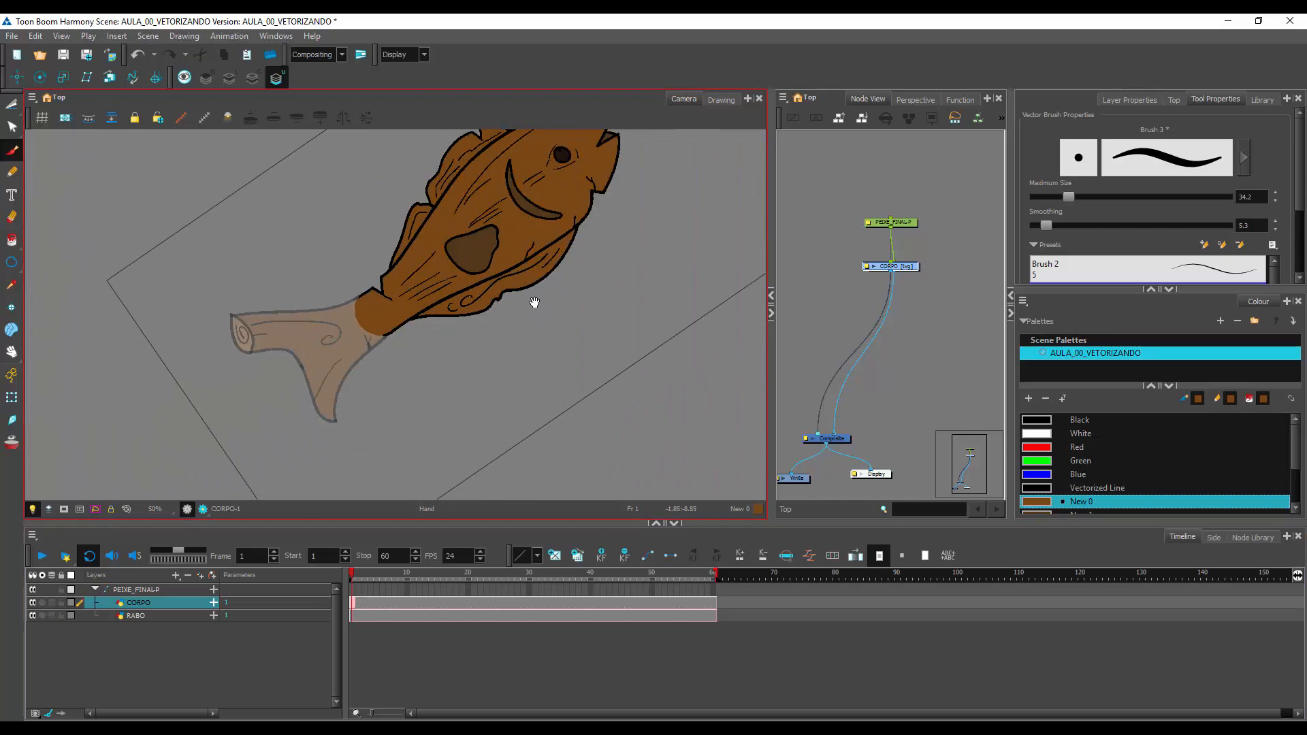
{"action": "left_click_drag", "start_coordinate": [535, 302], "coordinate": [555, 387]}
{"action": "left_click", "coordinate": [12, 398]}
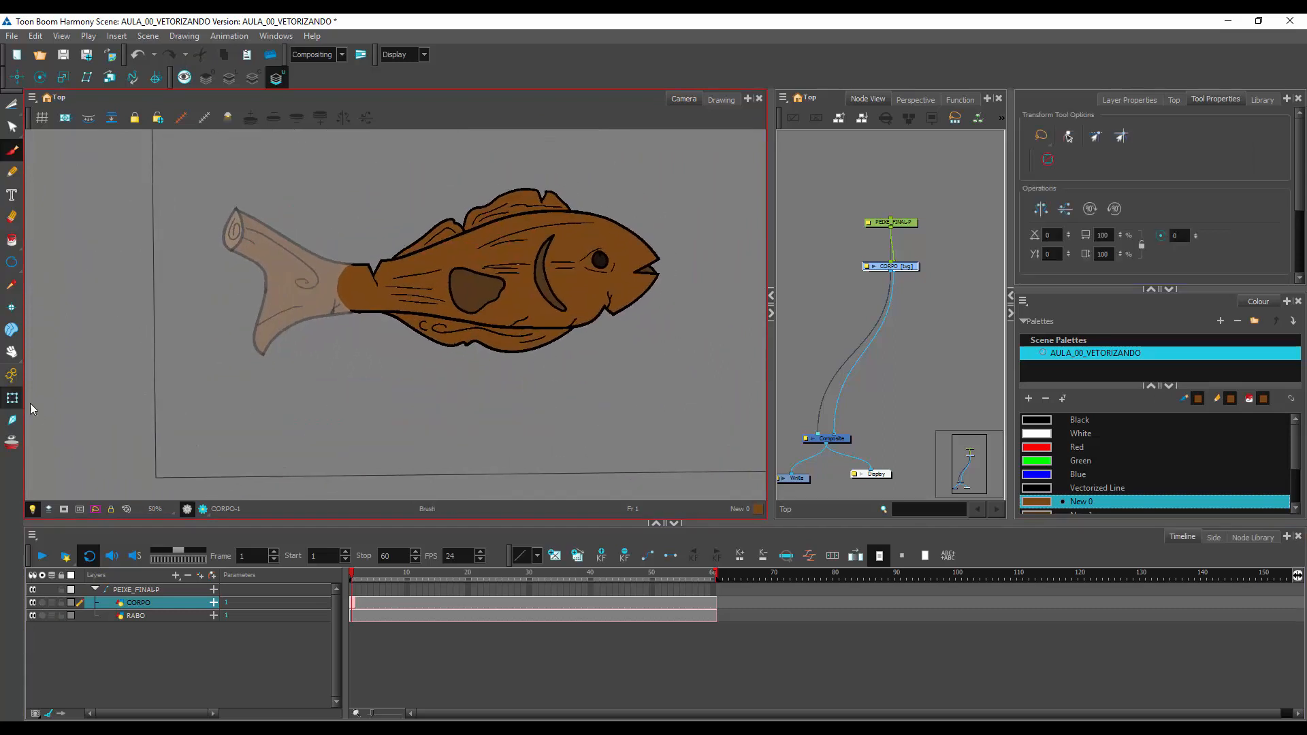
{"action": "left_click", "coordinate": [443, 272]}
{"action": "left_click", "coordinate": [896, 272]}
{"action": "left_click_drag", "start_coordinate": [896, 272], "coordinate": [843, 282]}
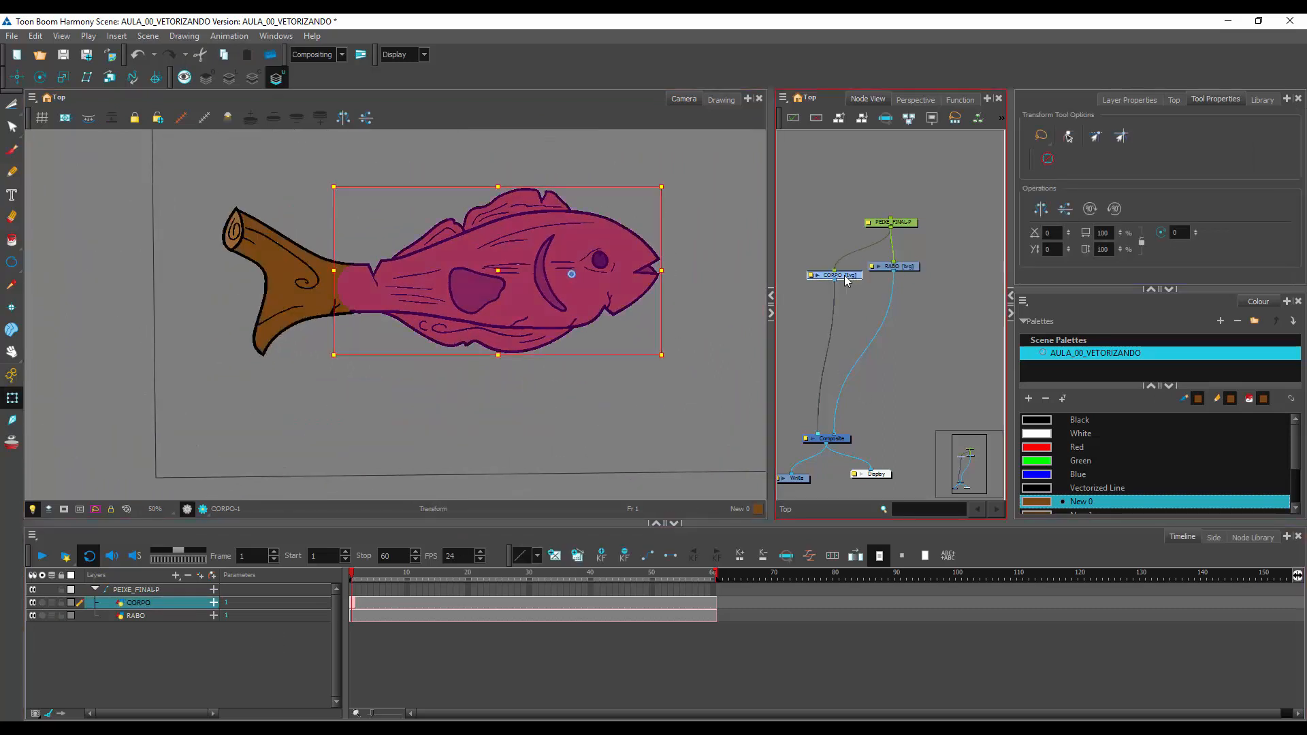
{"action": "left_click", "coordinate": [920, 287]}
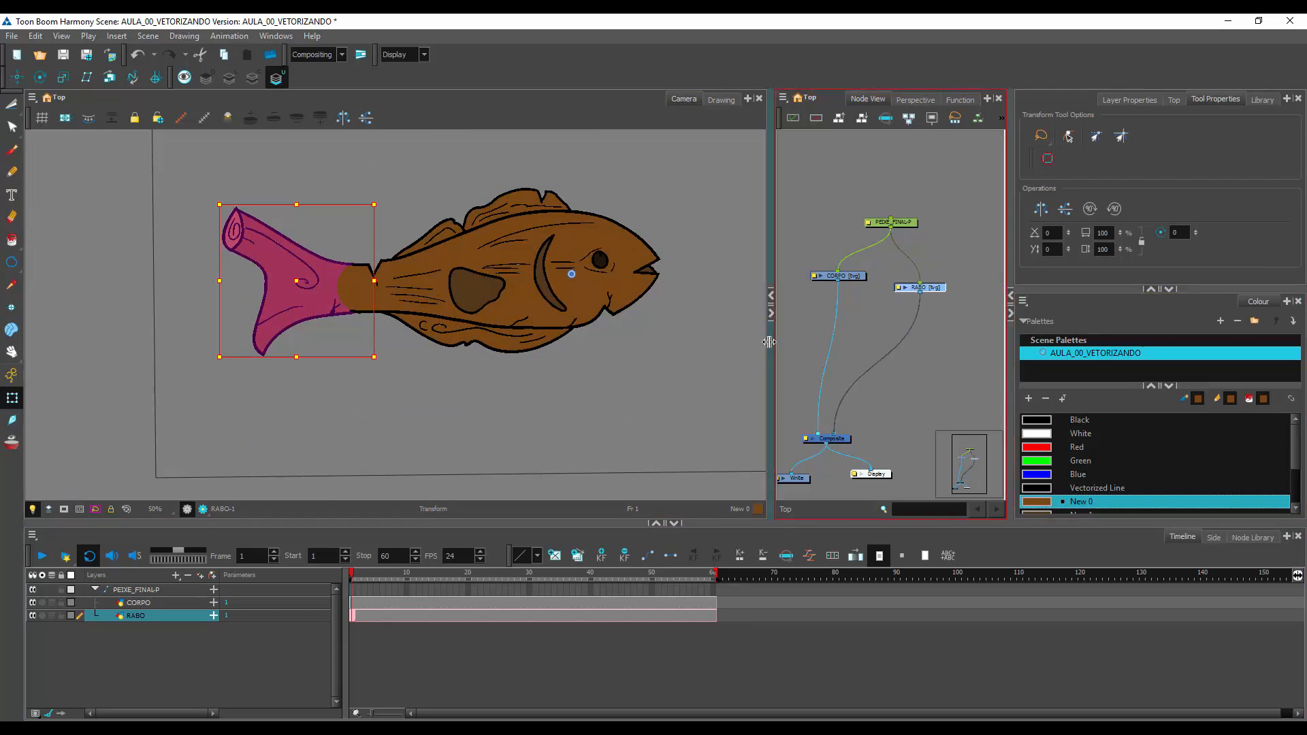
{"action": "left_click_drag", "start_coordinate": [770, 342], "coordinate": [696, 357]}
{"action": "left_click", "coordinate": [810, 277]}
{"action": "left_click_drag", "start_coordinate": [803, 277], "coordinate": [797, 288]}
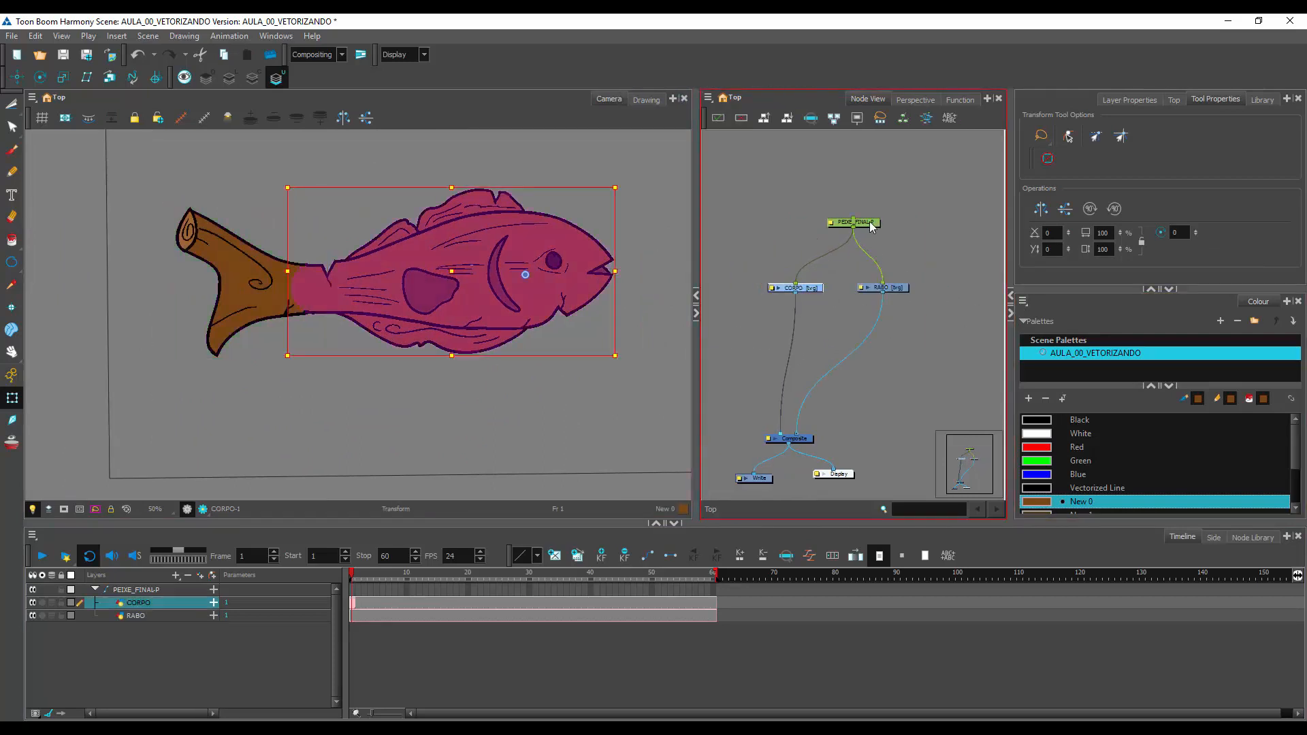
{"action": "left_click_drag", "start_coordinate": [853, 221], "coordinate": [846, 212]}
{"action": "left_click_drag", "start_coordinate": [885, 287], "coordinate": [886, 294]}
Delete the connection between the PEIXE_FINAL-P peg and the RABO node
{"action": "left_click", "coordinate": [881, 279]}
{"action": "key", "text": "Delete"}
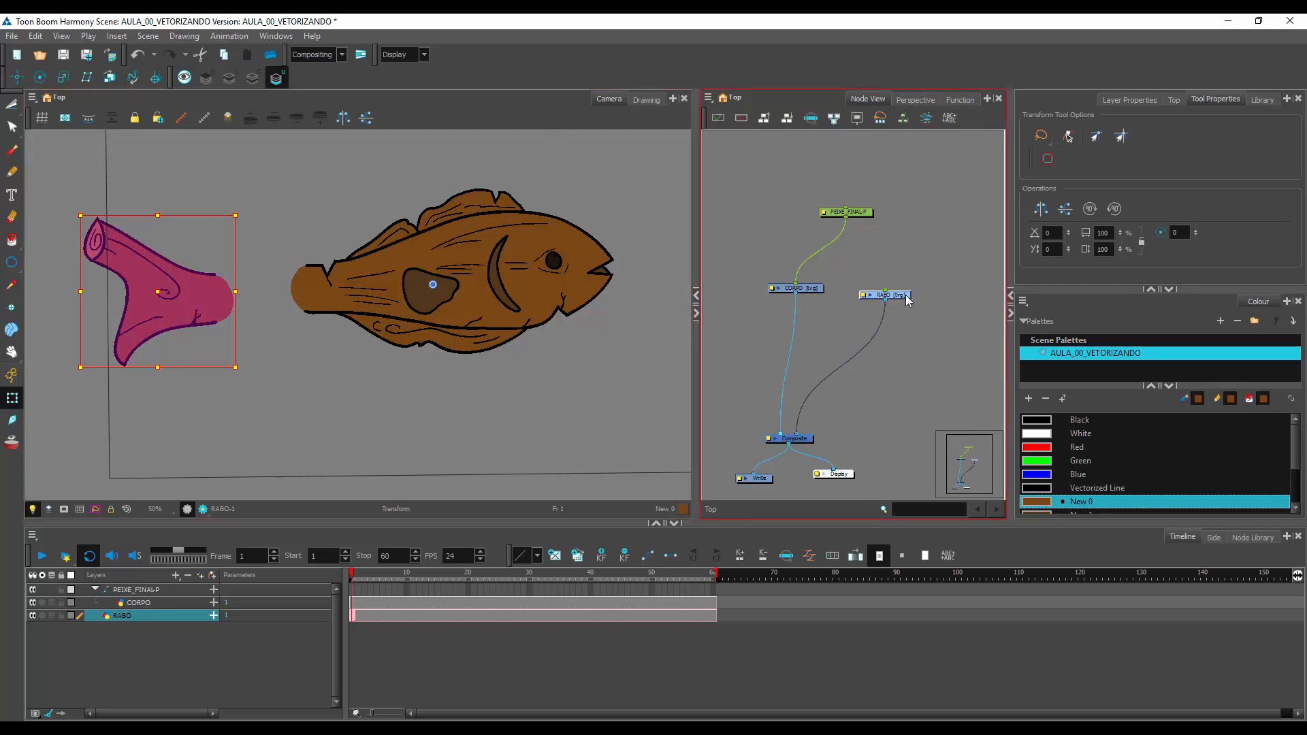
{"action": "left_click_drag", "start_coordinate": [907, 300], "coordinate": [910, 302]}
{"action": "left_click", "coordinate": [874, 359]}
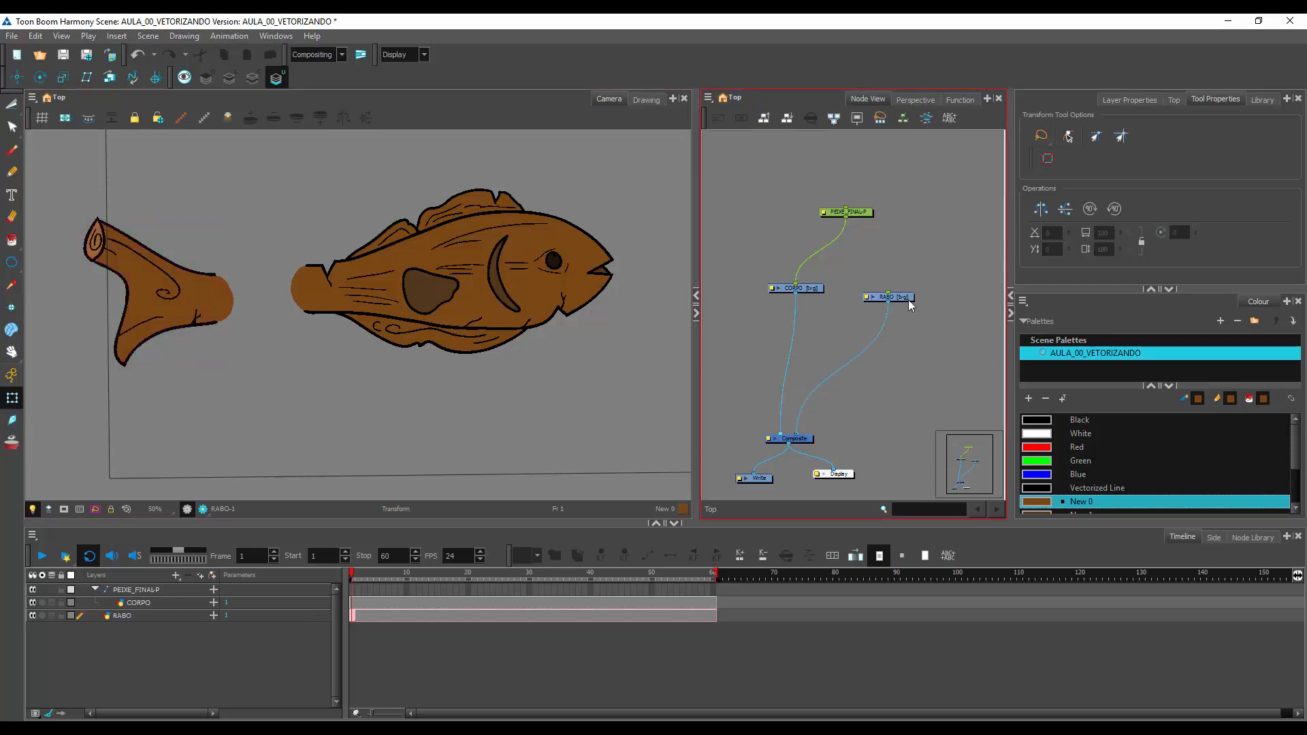
Add a separate parent peg to RABO and position it just above the RABO node
{"action": "left_click", "coordinate": [890, 298]}
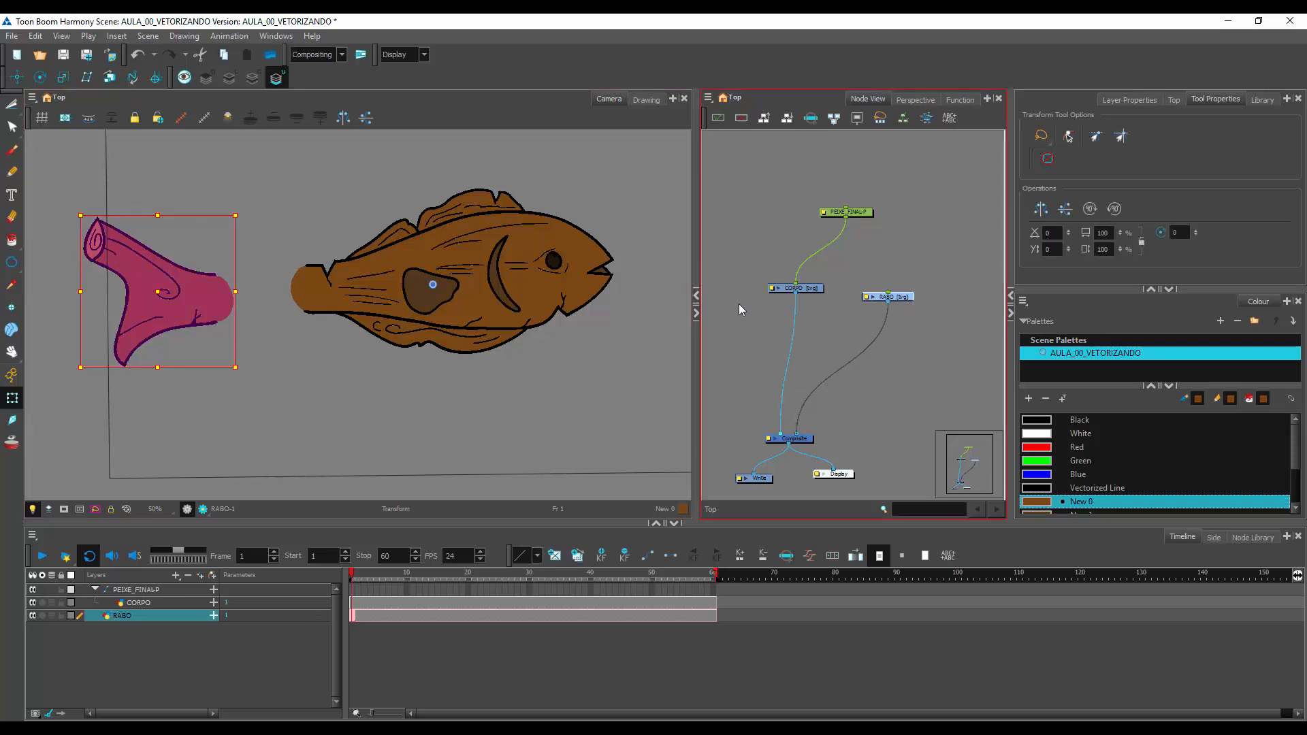
{"action": "key", "text": "ctrl+p"}
{"action": "left_click_drag", "start_coordinate": [892, 248], "coordinate": [901, 251]}
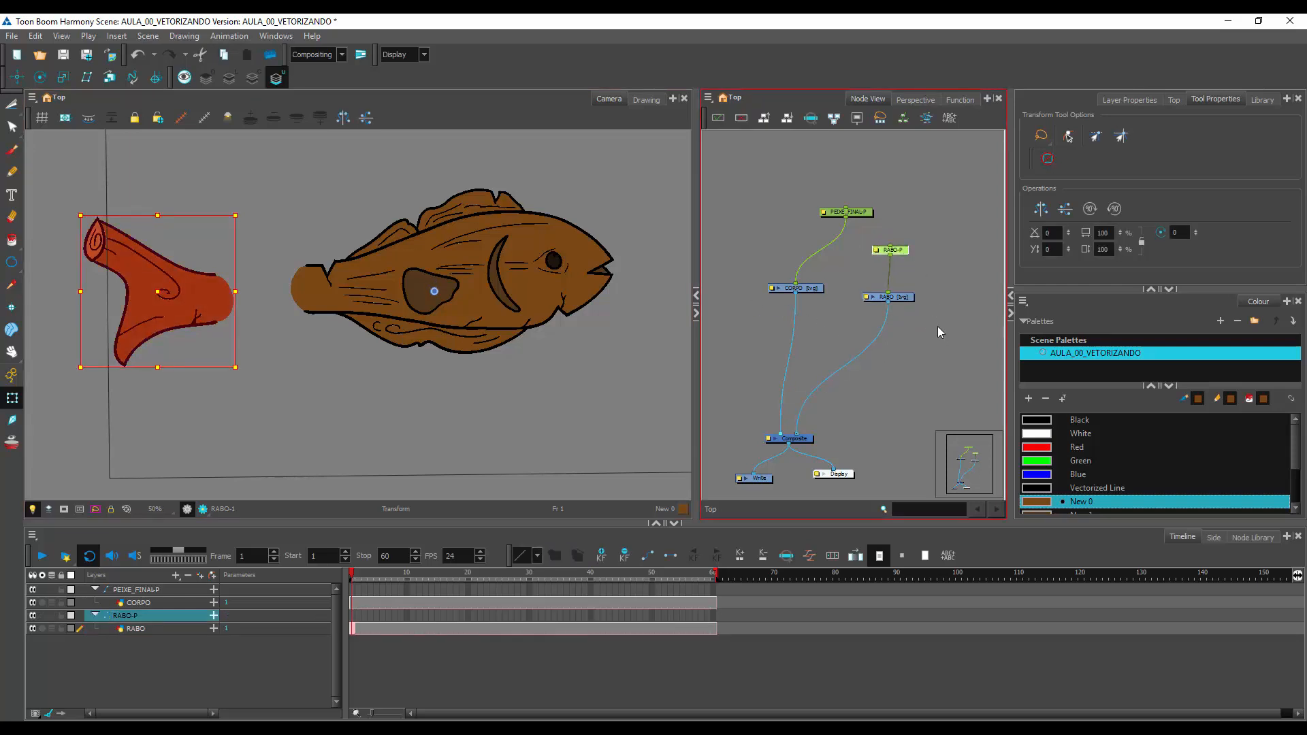
Move the tail through its new peg back against the body and nudge it until the outlines align at the joint
{"action": "left_click_drag", "start_coordinate": [211, 302], "coordinate": [293, 296]}
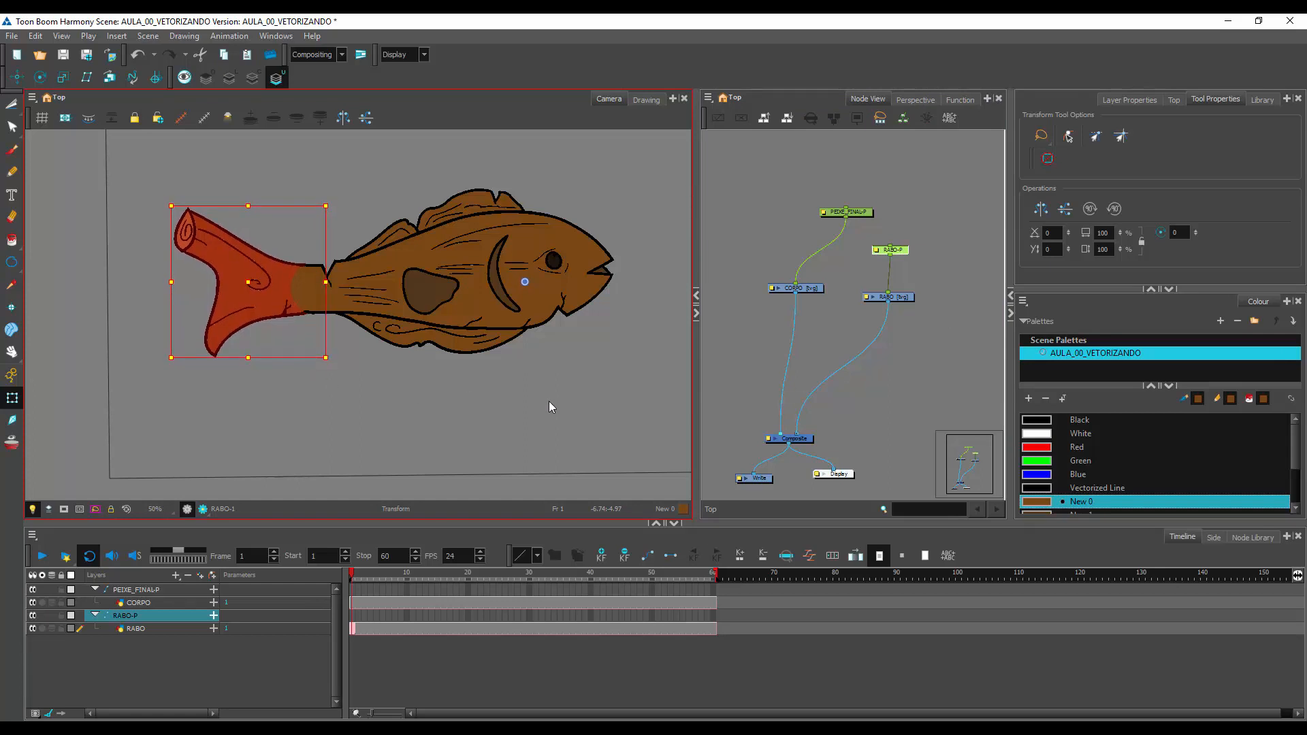
{"action": "key", "text": "Right"}
{"action": "key", "text": "Right"}
{"action": "key", "text": "Right"}
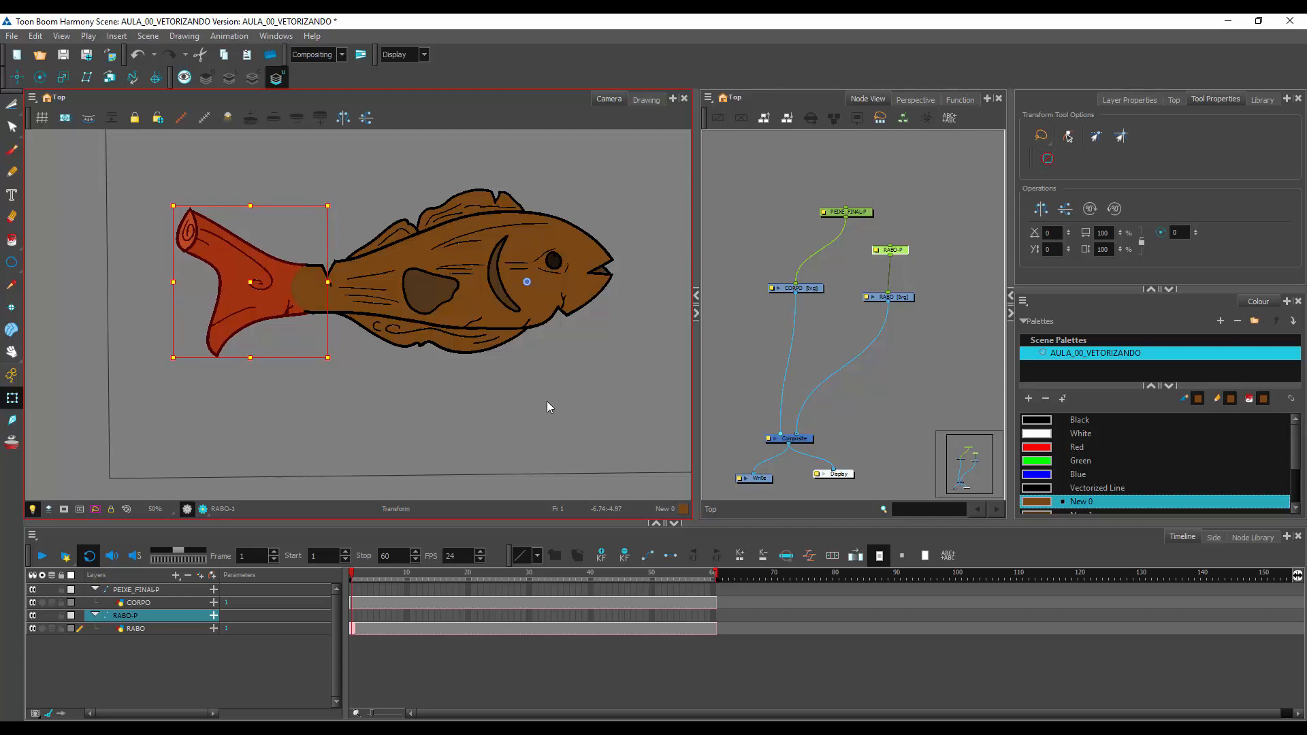
{"action": "key", "text": "Left"}
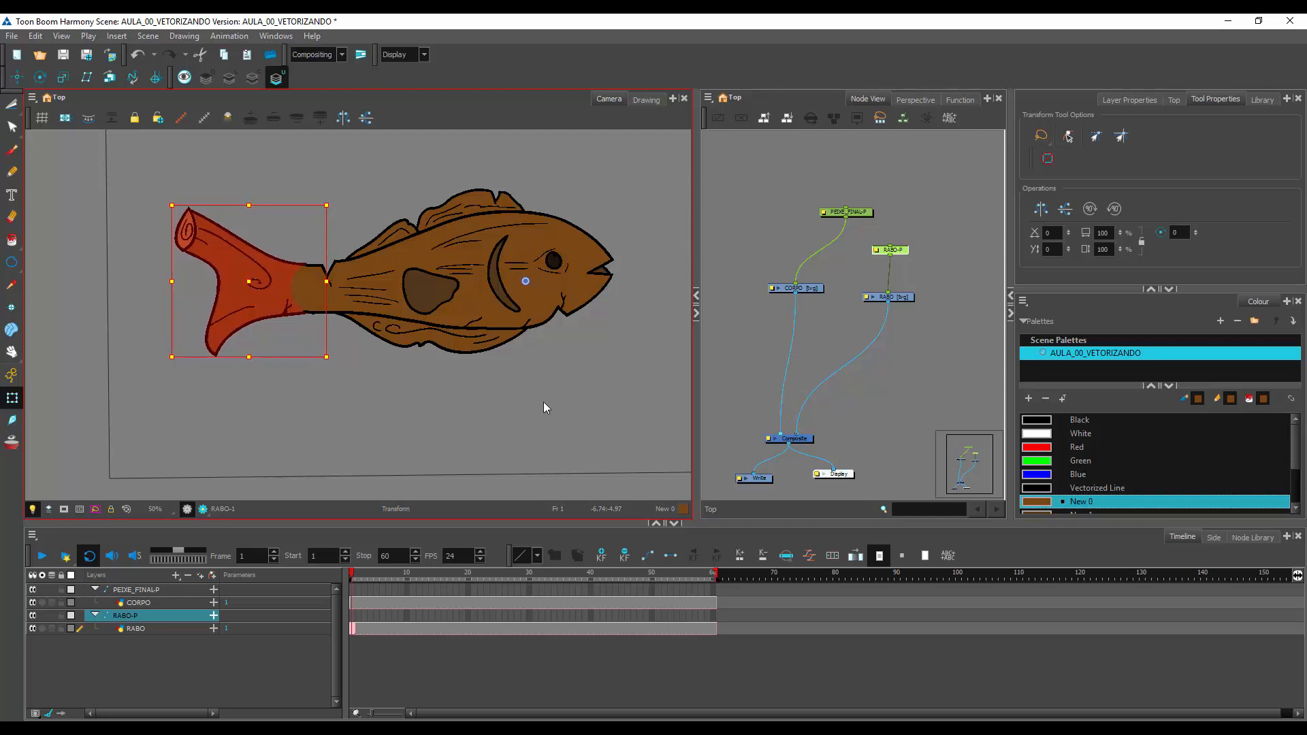
{"action": "left_click", "coordinate": [967, 334]}
{"action": "left_click", "coordinate": [490, 390]}
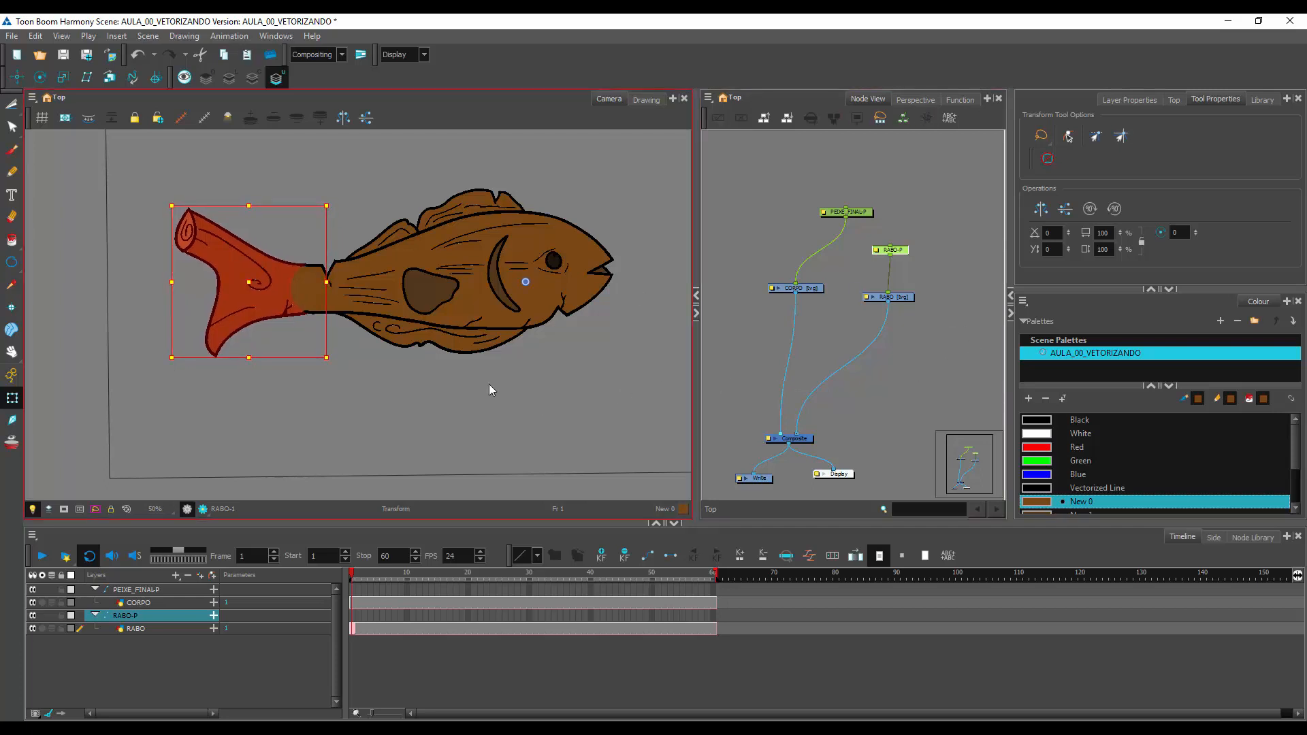
Select the RABO-P peg and use the Rotate tool to move its pivot to the joint between tail and body
{"action": "left_click", "coordinate": [149, 622]}
{"action": "left_click", "coordinate": [139, 629]}
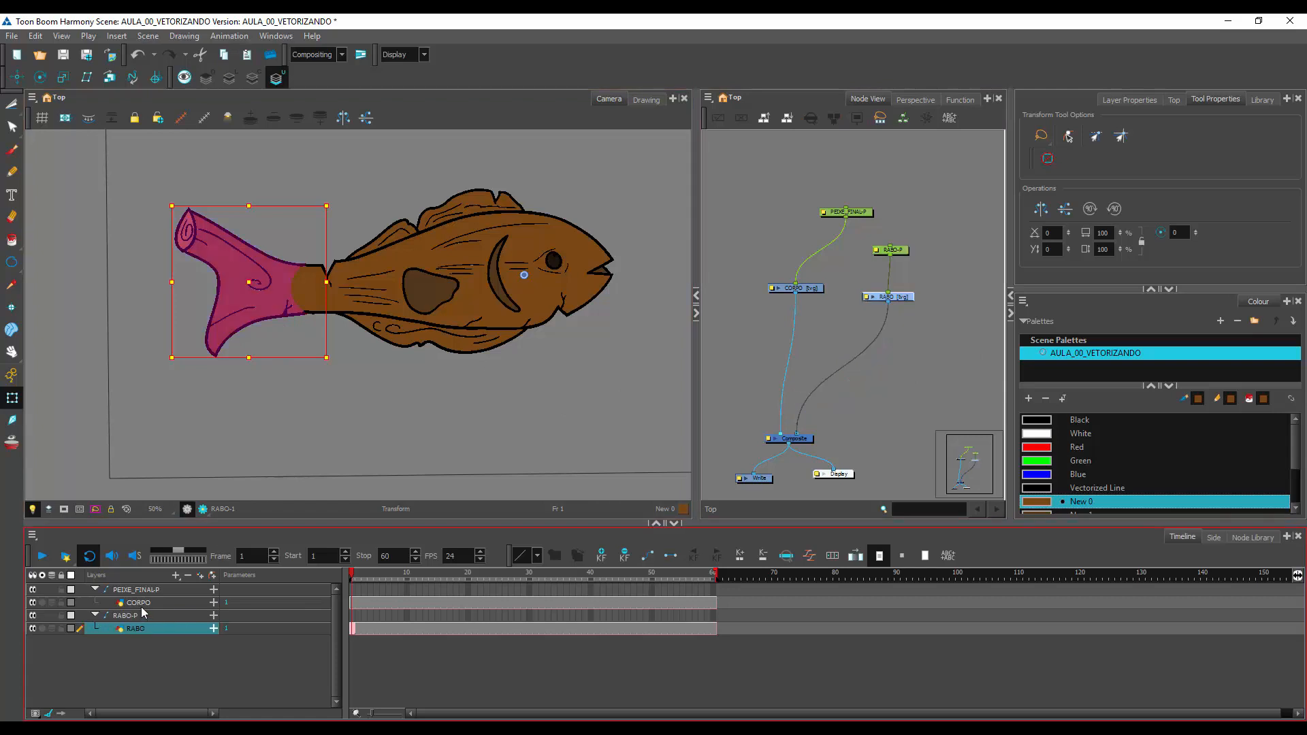
{"action": "left_click", "coordinate": [139, 602]}
{"action": "left_click", "coordinate": [142, 614]}
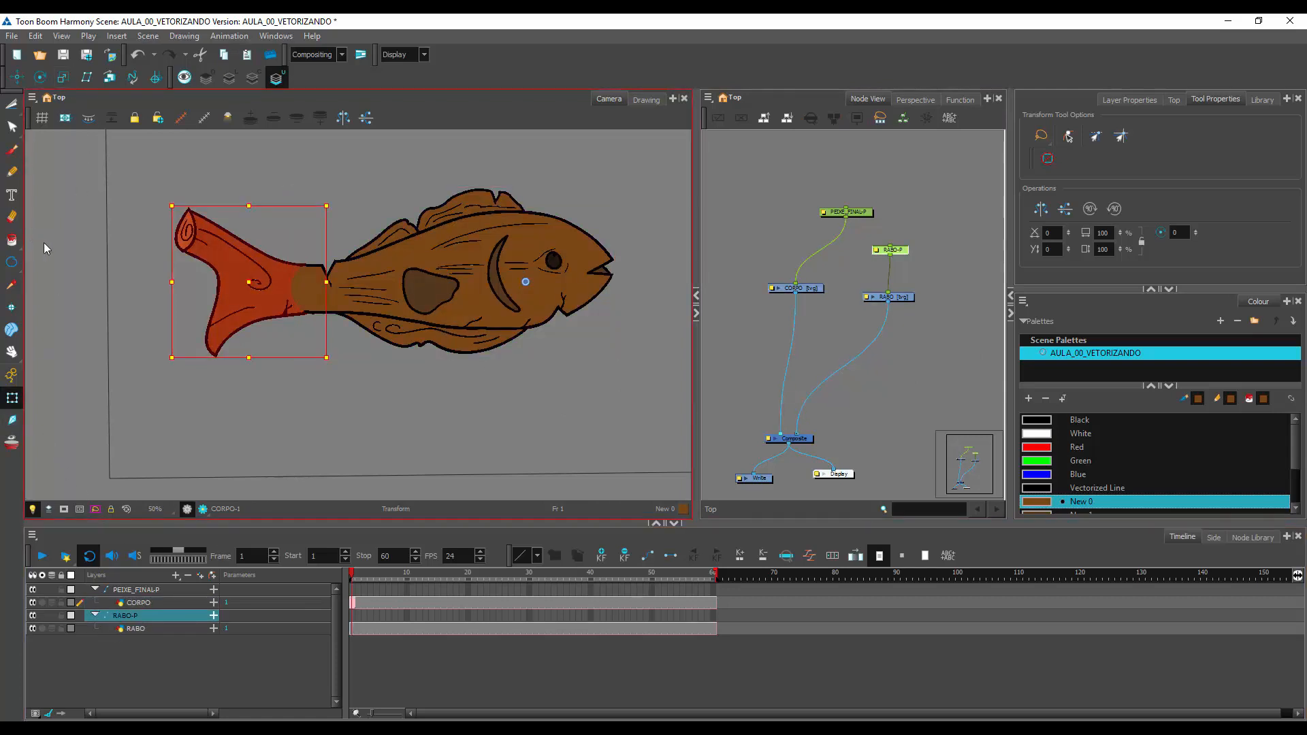
{"action": "left_click", "coordinate": [40, 77]}
{"action": "left_click_drag", "start_coordinate": [527, 282], "coordinate": [305, 289]}
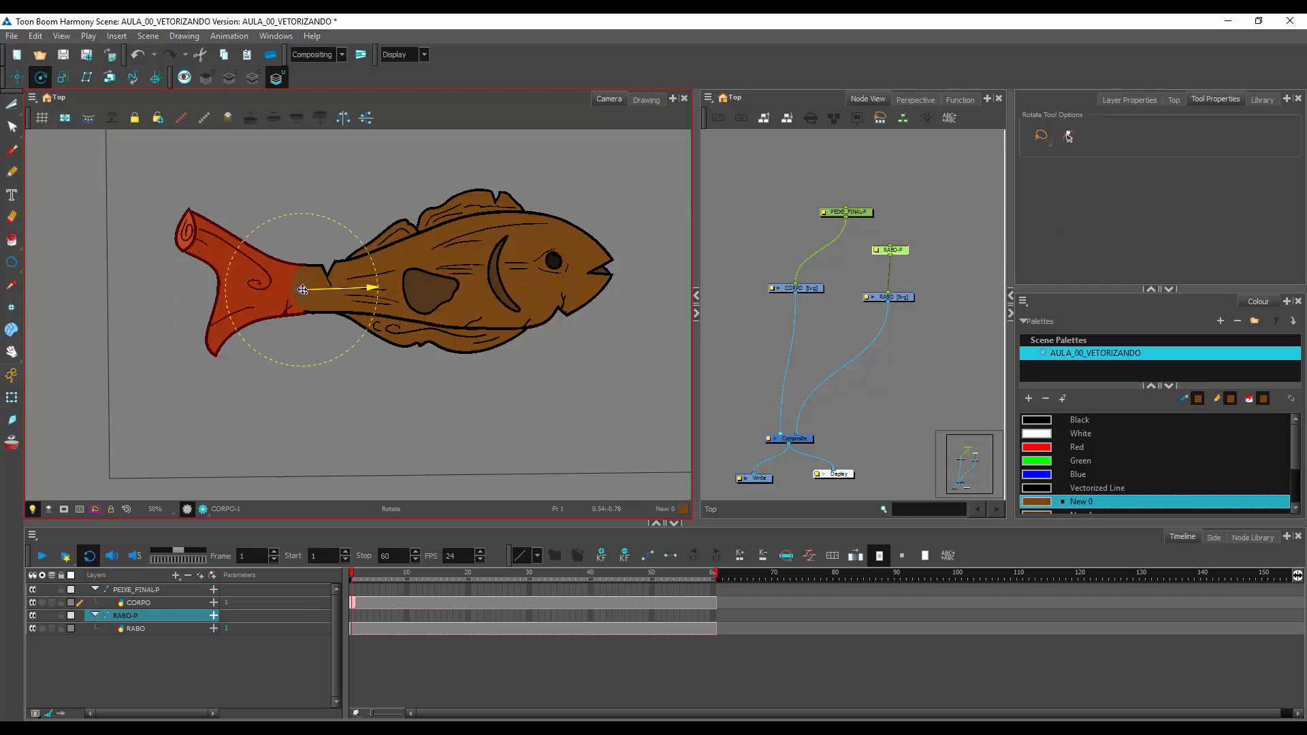
Inspect the CORPO drawing's pivot and try a slight rotation of the body with the Transform tool, undoing it
{"action": "left_click", "coordinate": [139, 602]}
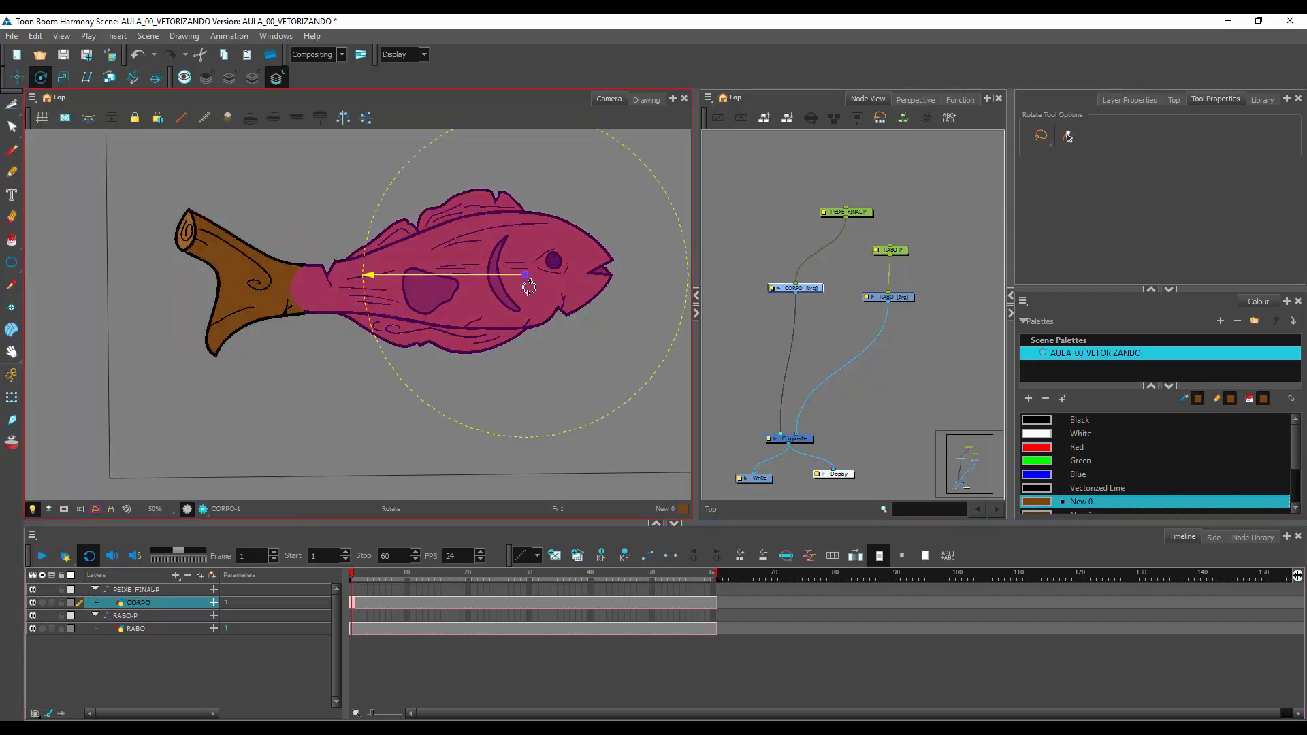
{"action": "left_click", "coordinate": [134, 650]}
{"action": "left_click", "coordinate": [11, 398]}
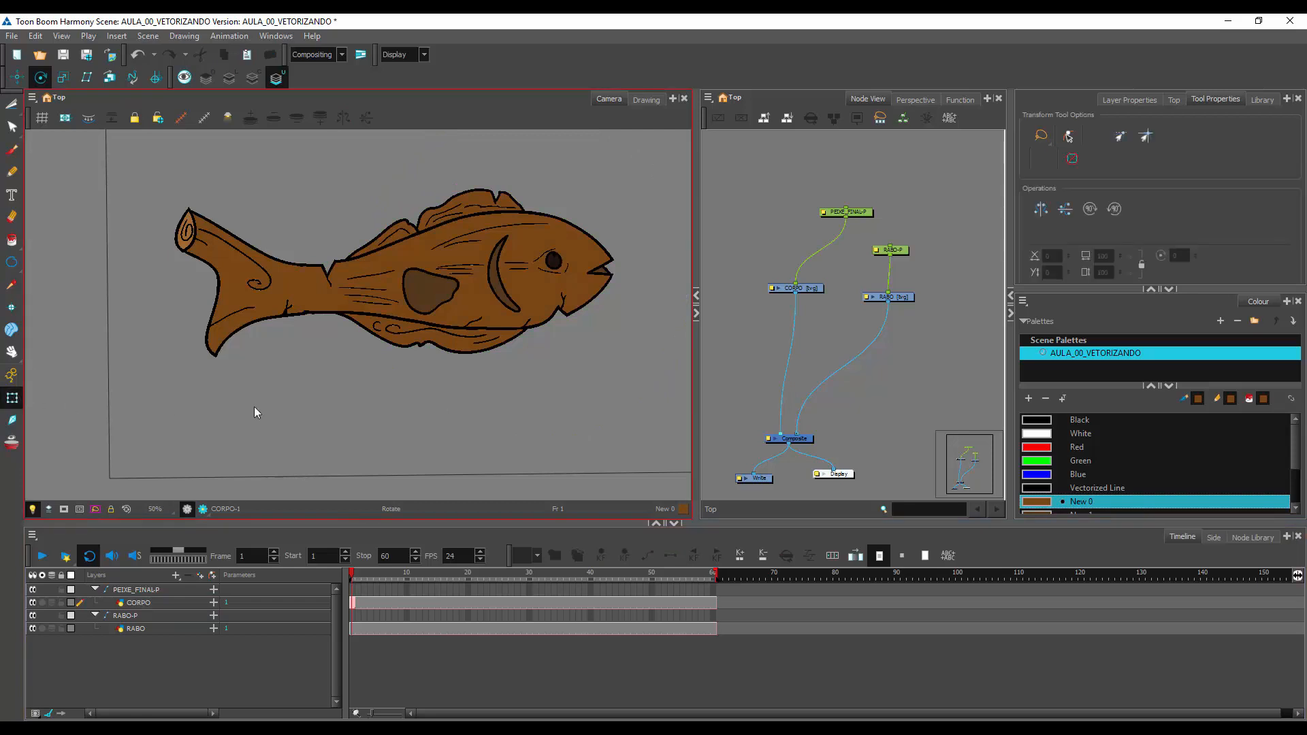
{"action": "left_click", "coordinate": [513, 266]}
{"action": "mouse_move", "coordinate": [623, 362]}
{"action": "left_mouse_down"}
{"action": "mouse_move", "coordinate": [609, 380]}
{"action": "mouse_move", "coordinate": [616, 361]}
{"action": "left_mouse_up"}
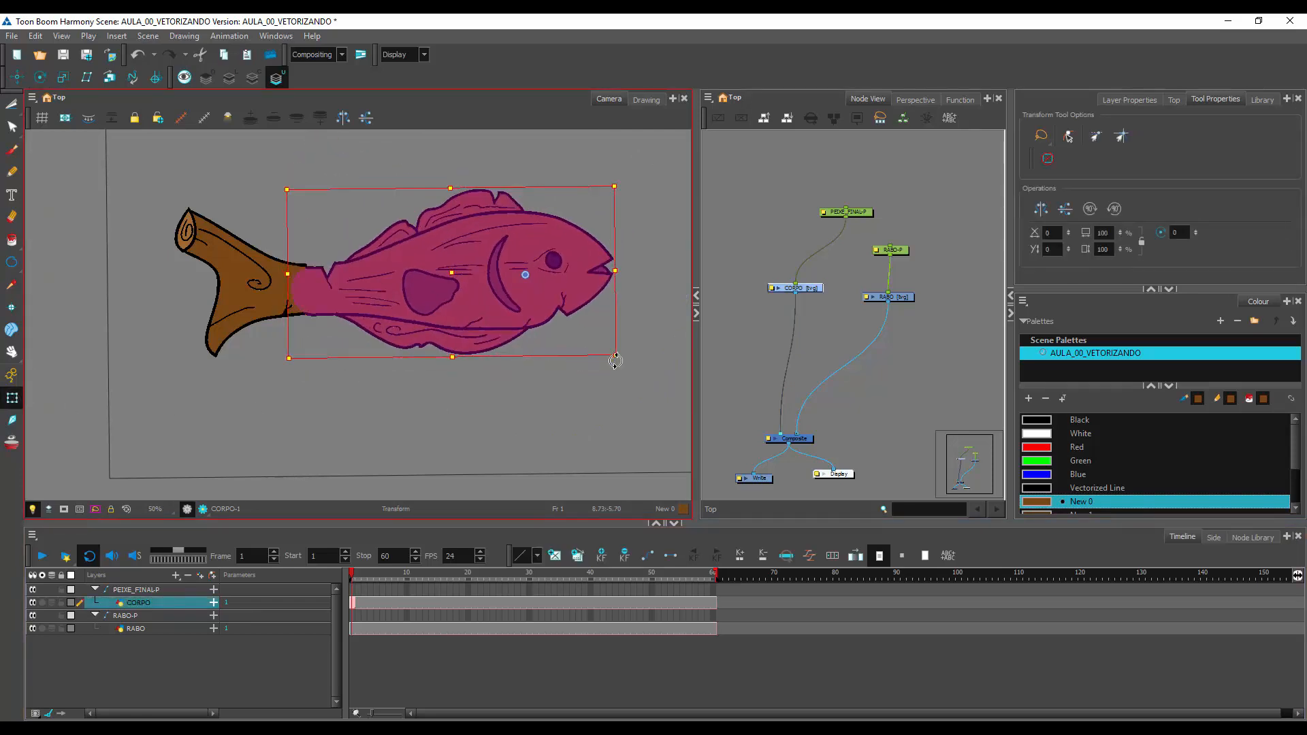
{"action": "key", "text": "ctrl+z"}
{"action": "left_click", "coordinate": [324, 447]}
Select the RABO drawing and use the Rotate tool to move its pivot to the joint between tail and body
{"action": "left_click", "coordinate": [256, 291]}
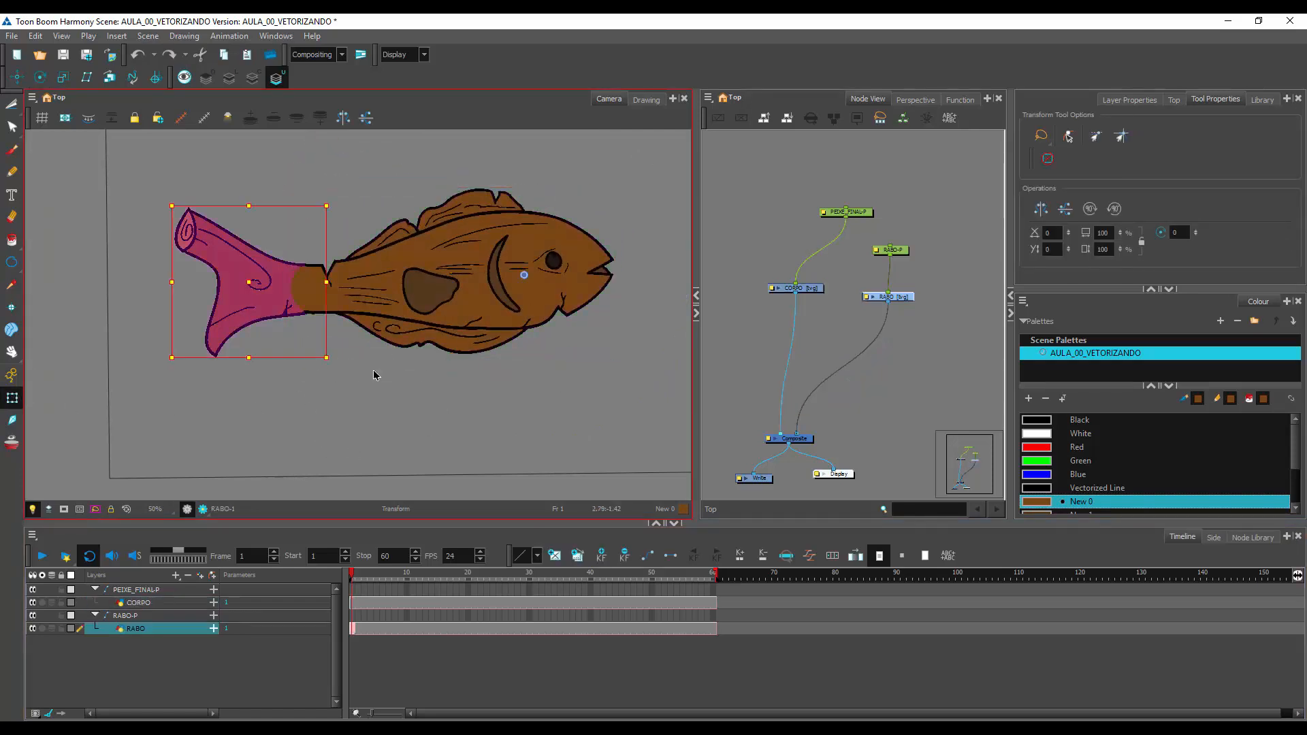
{"action": "left_click", "coordinate": [40, 77]}
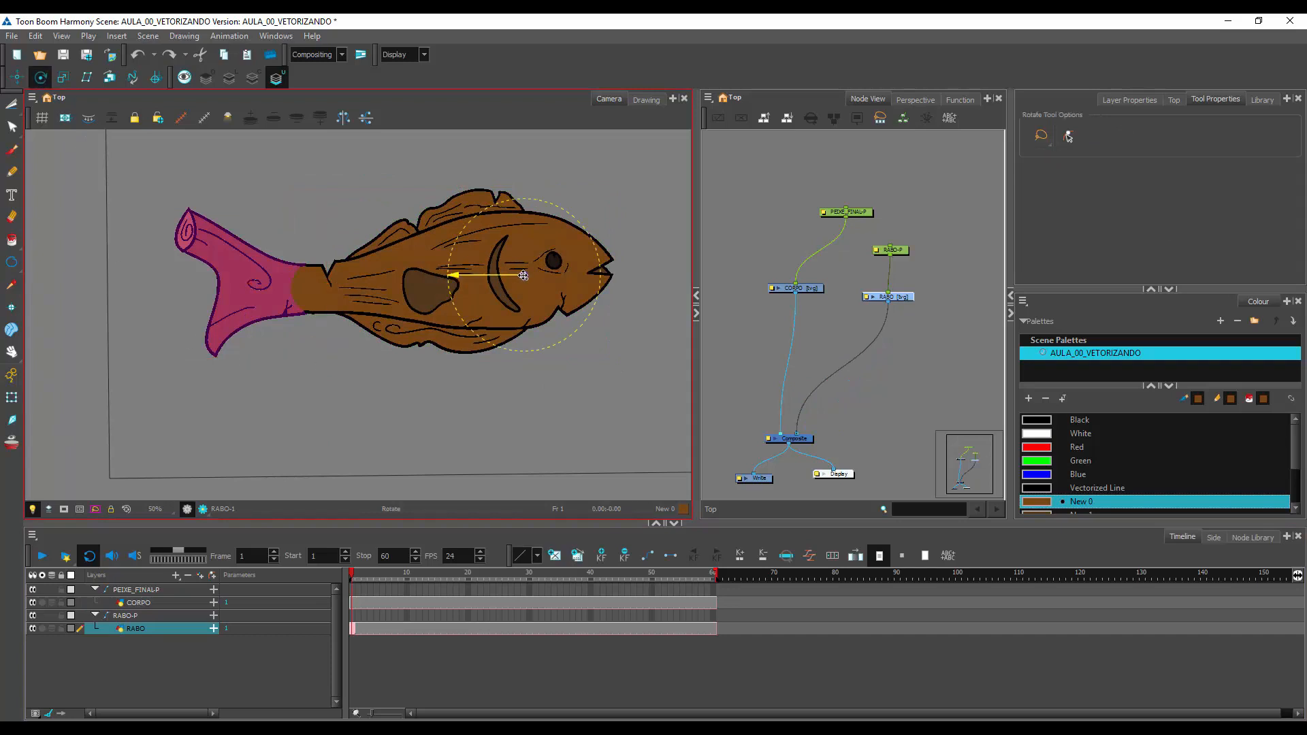
{"action": "left_click_drag", "start_coordinate": [524, 274], "coordinate": [305, 288]}
{"action": "left_click", "coordinate": [12, 398]}
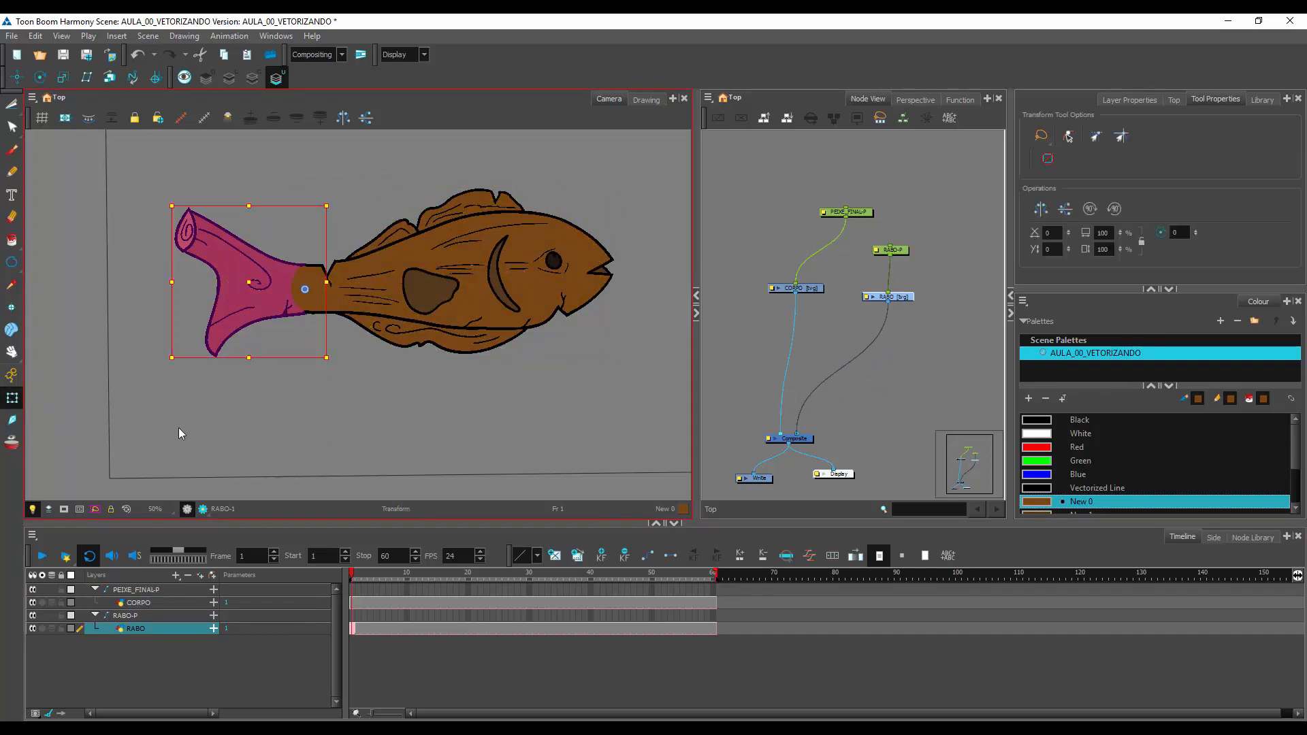
Try rotating the tail about its pivot to check the overlap at the joint, and undo the rotation
{"action": "left_click", "coordinate": [179, 427]}
{"action": "left_click", "coordinate": [270, 313]}
{"action": "left_click_drag", "start_coordinate": [334, 368], "coordinate": [360, 315]}
{"action": "left_click", "coordinate": [353, 362]}
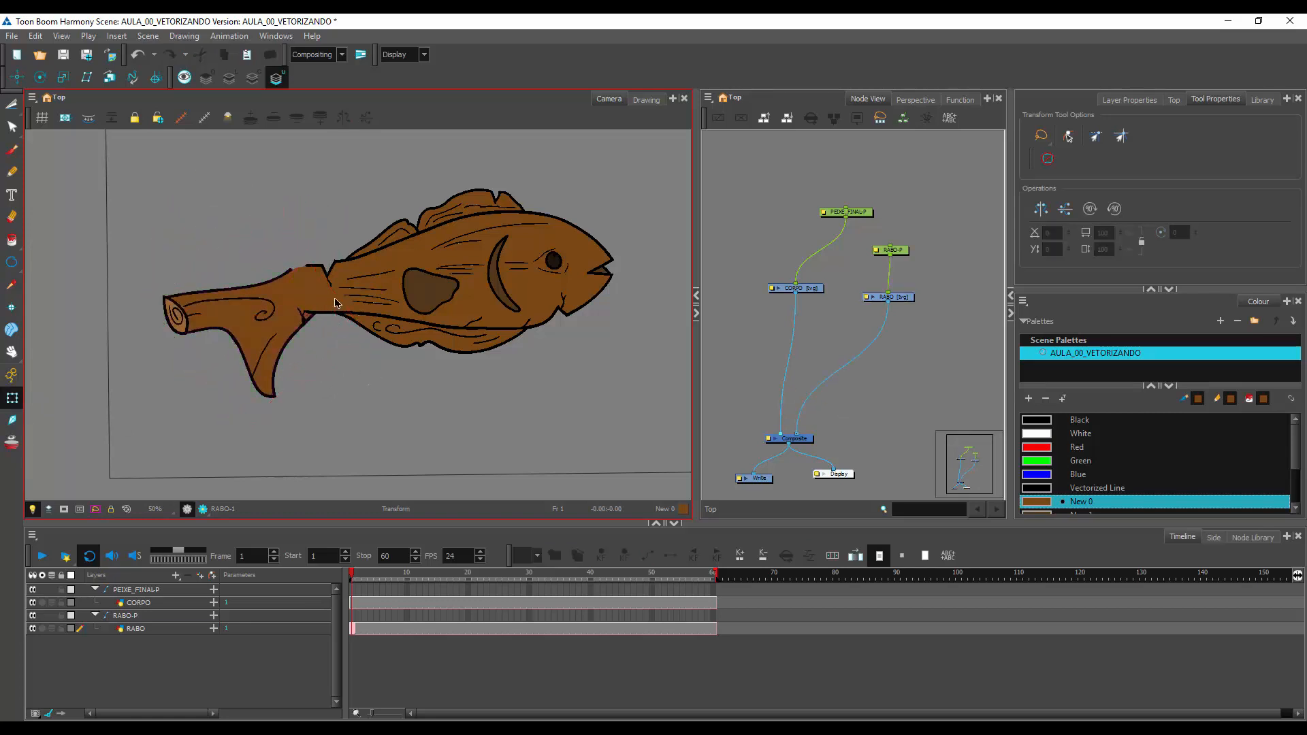
{"action": "scroll", "coordinate": [334, 301], "scroll_direction": "up", "scroll_amount": 1}
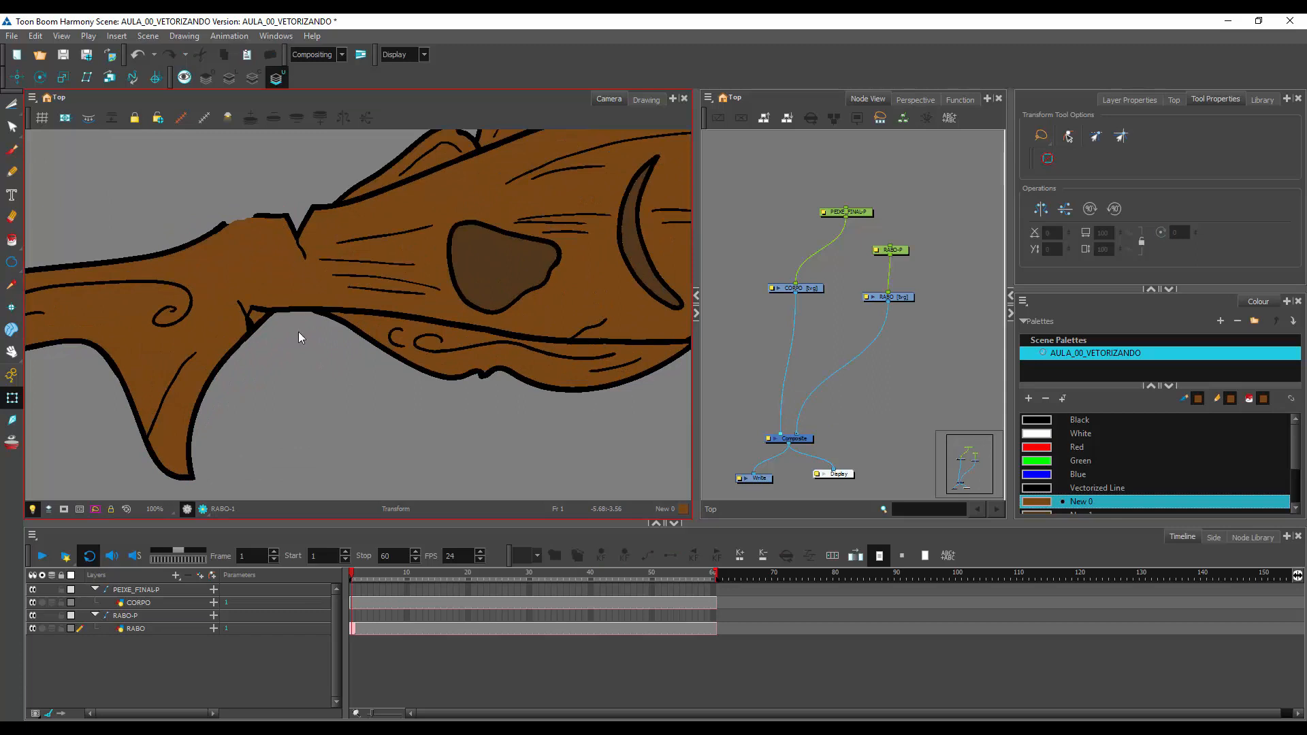
{"action": "key", "text": "ctrl+z"}
Solo the RABO layer to isolate the tail drawing with a close-up of its rounded end
{"action": "left_click", "coordinate": [136, 628]}
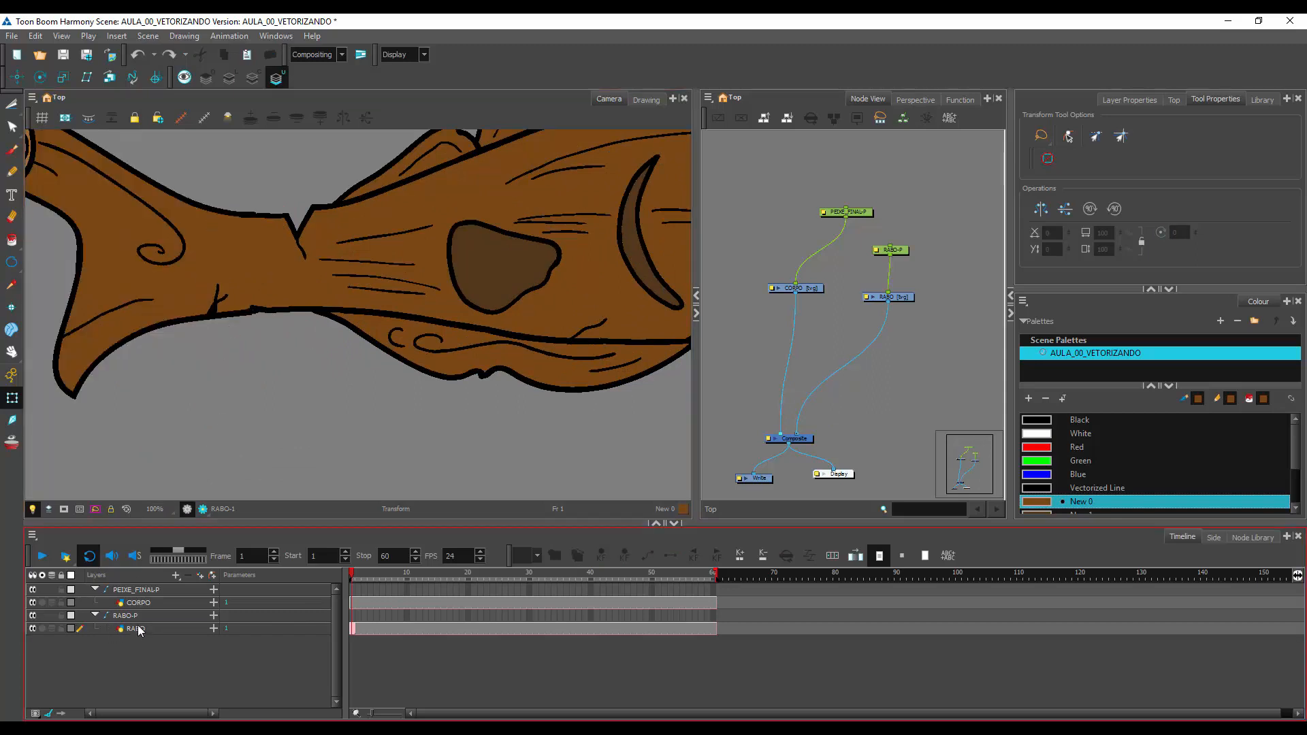
{"action": "left_click", "coordinate": [135, 628]}
{"action": "left_click", "coordinate": [41, 629]}
{"action": "scroll", "coordinate": [439, 394], "scroll_direction": "up", "scroll_amount": 1}
{"action": "left_click_drag", "start_coordinate": [373, 330], "coordinate": [475, 380]}
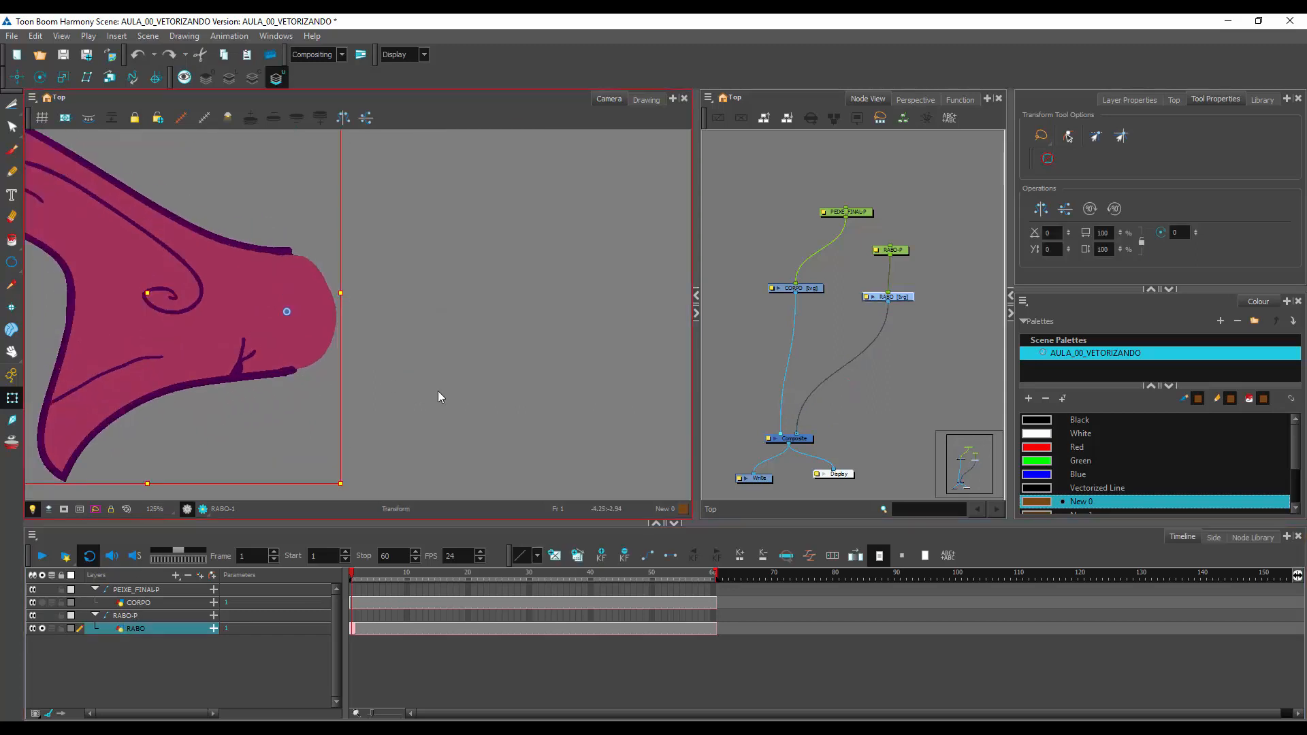
{"action": "scroll", "coordinate": [411, 288], "scroll_direction": "up", "scroll_amount": 1}
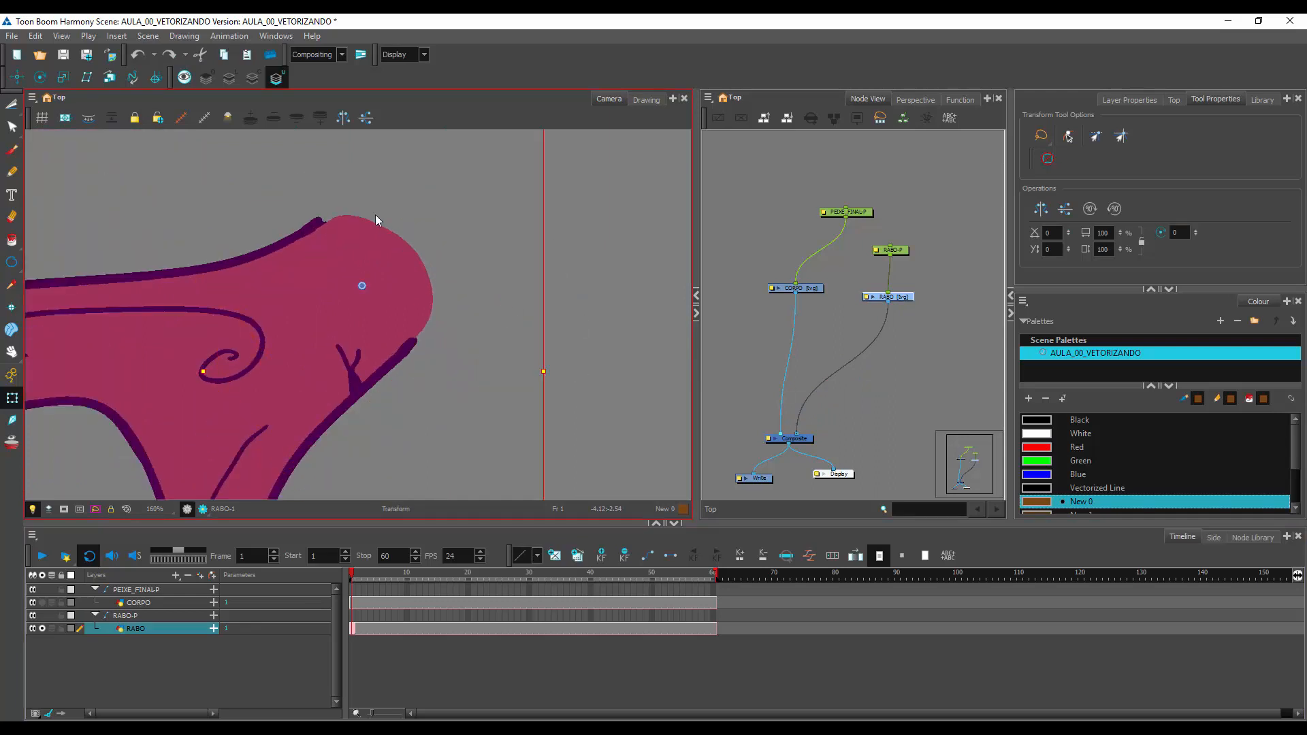
Extend both outline ends slightly around the tail's rounded end with the Brush at size 25.6 in the Vectorized Line colour
{"action": "left_click", "coordinate": [11, 150]}
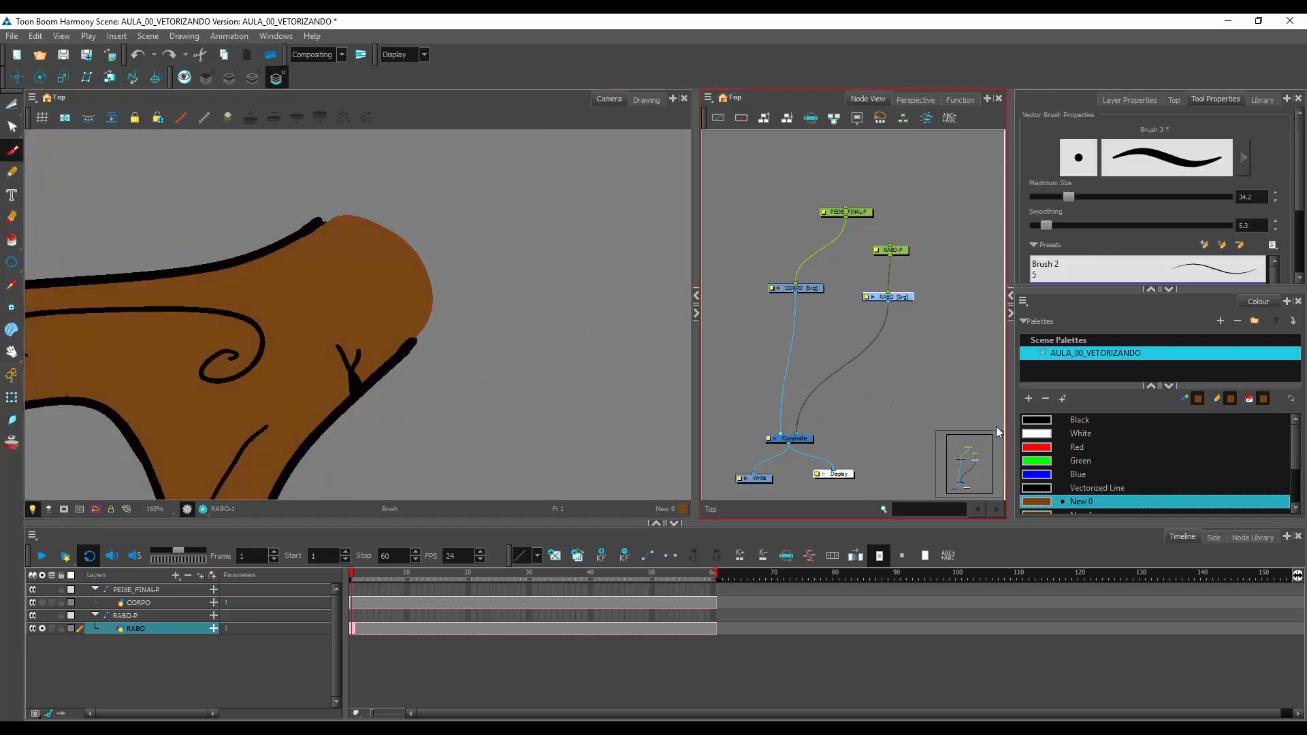
{"action": "left_click", "coordinate": [1082, 487]}
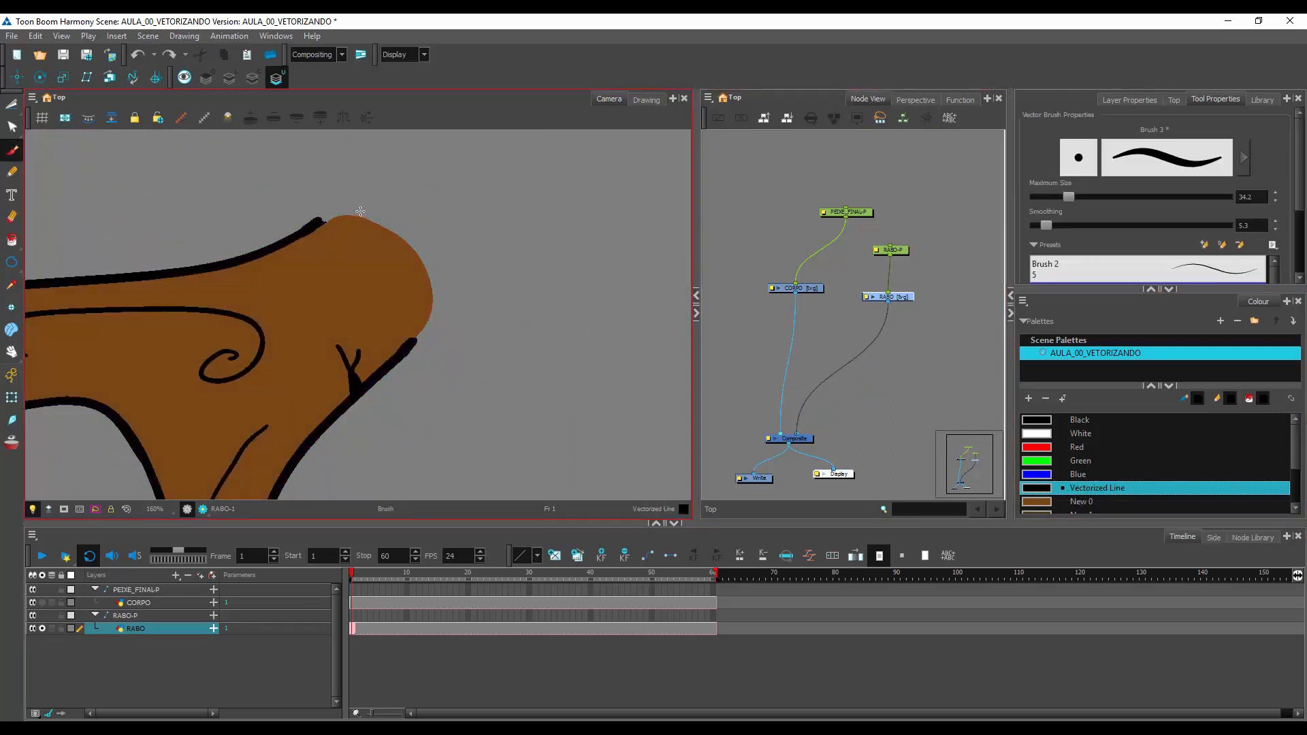
{"action": "left_click_drag", "start_coordinate": [1068, 196], "coordinate": [1059, 196]}
{"action": "left_click_drag", "start_coordinate": [322, 220], "coordinate": [366, 214]}
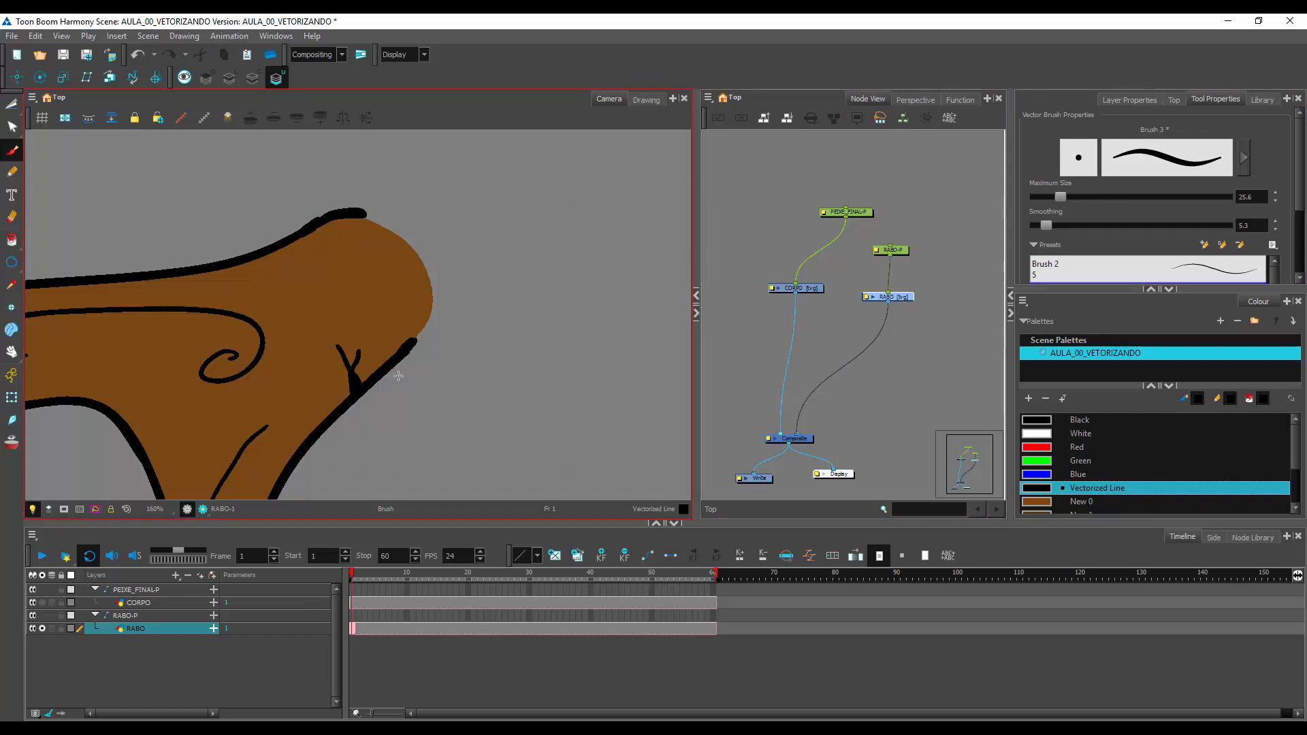
{"action": "left_click_drag", "start_coordinate": [418, 335], "coordinate": [435, 309]}
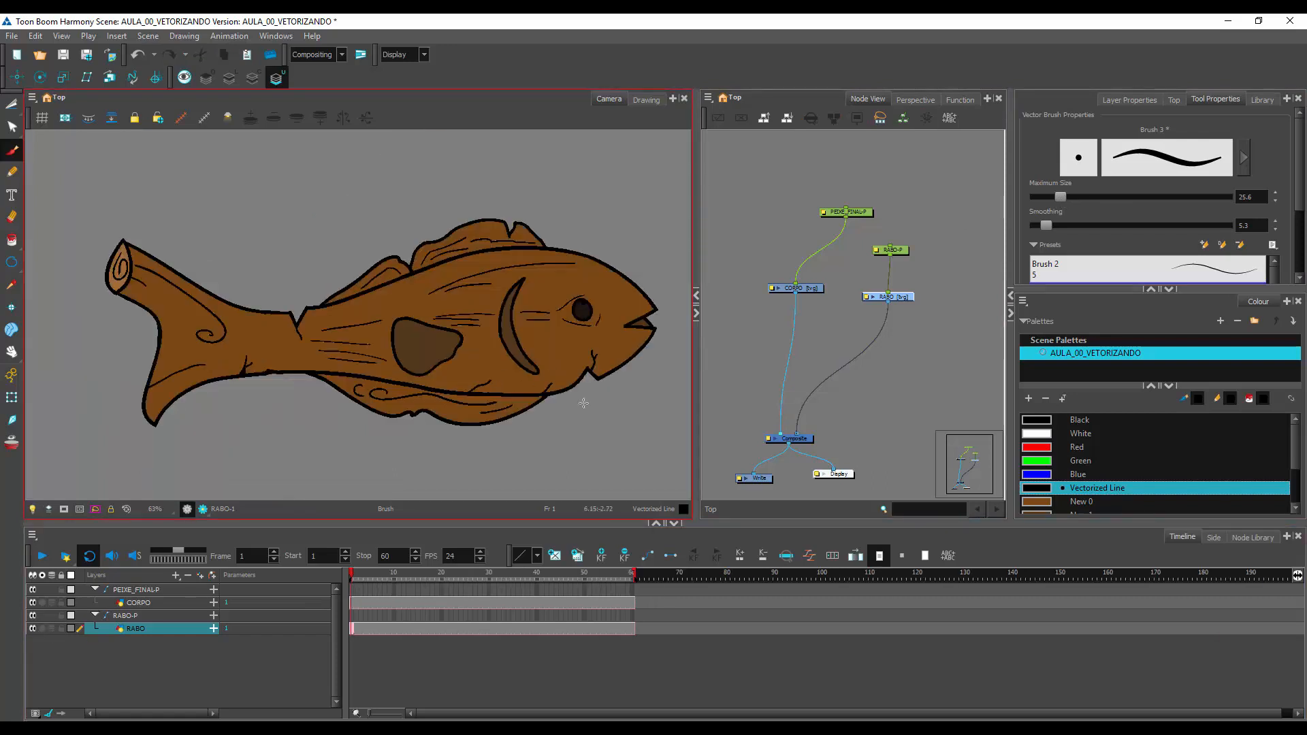
Compare the pivot positions of the RABO-P peg, the PEIXE_FINAL-P peg and the CORPO drawing with the Transform tool
{"action": "left_click", "coordinate": [143, 615]}
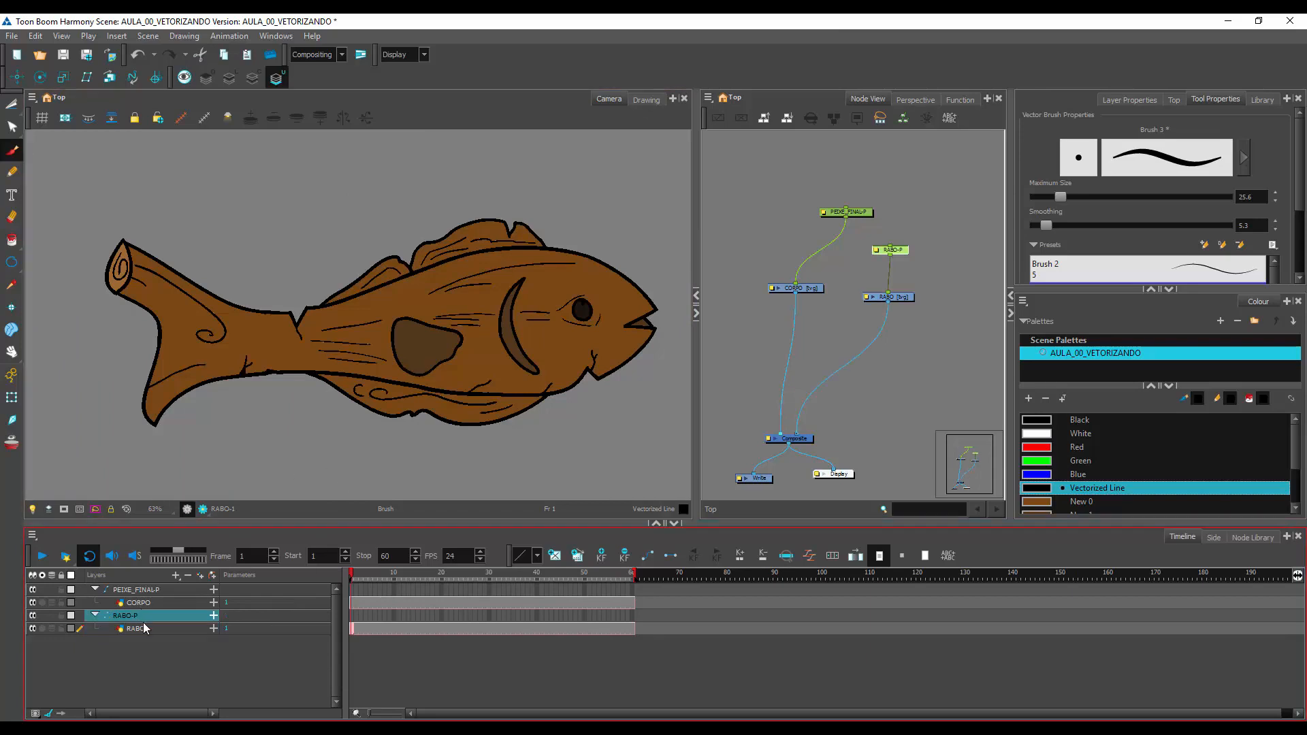
{"action": "left_click", "coordinate": [12, 397]}
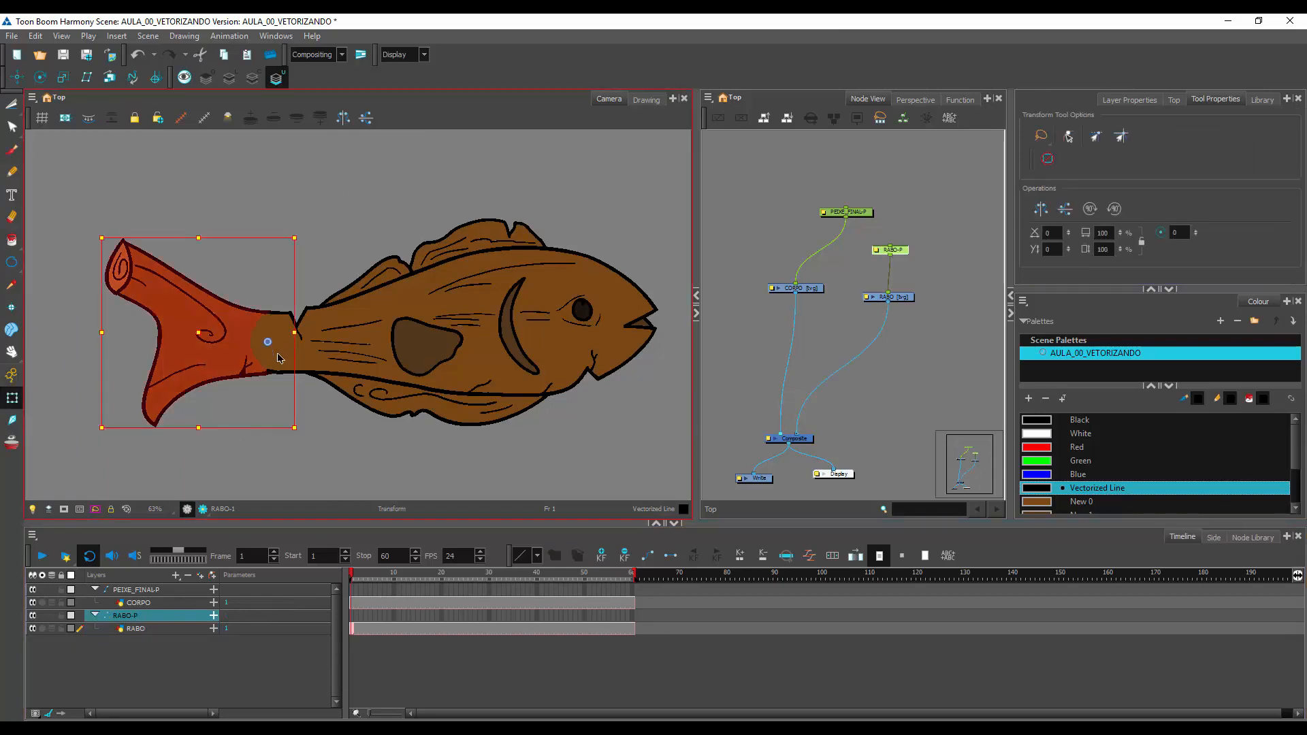
{"action": "left_click", "coordinate": [144, 590]}
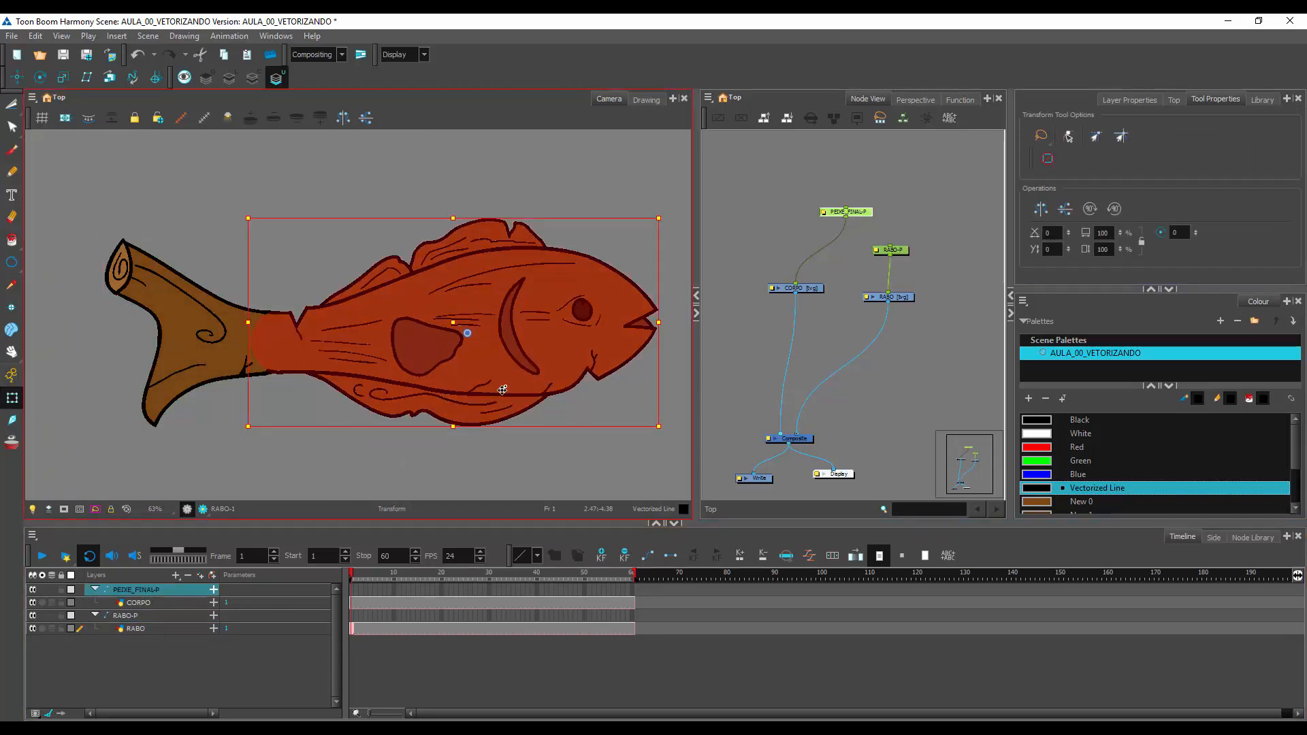
{"action": "left_click", "coordinate": [147, 603]}
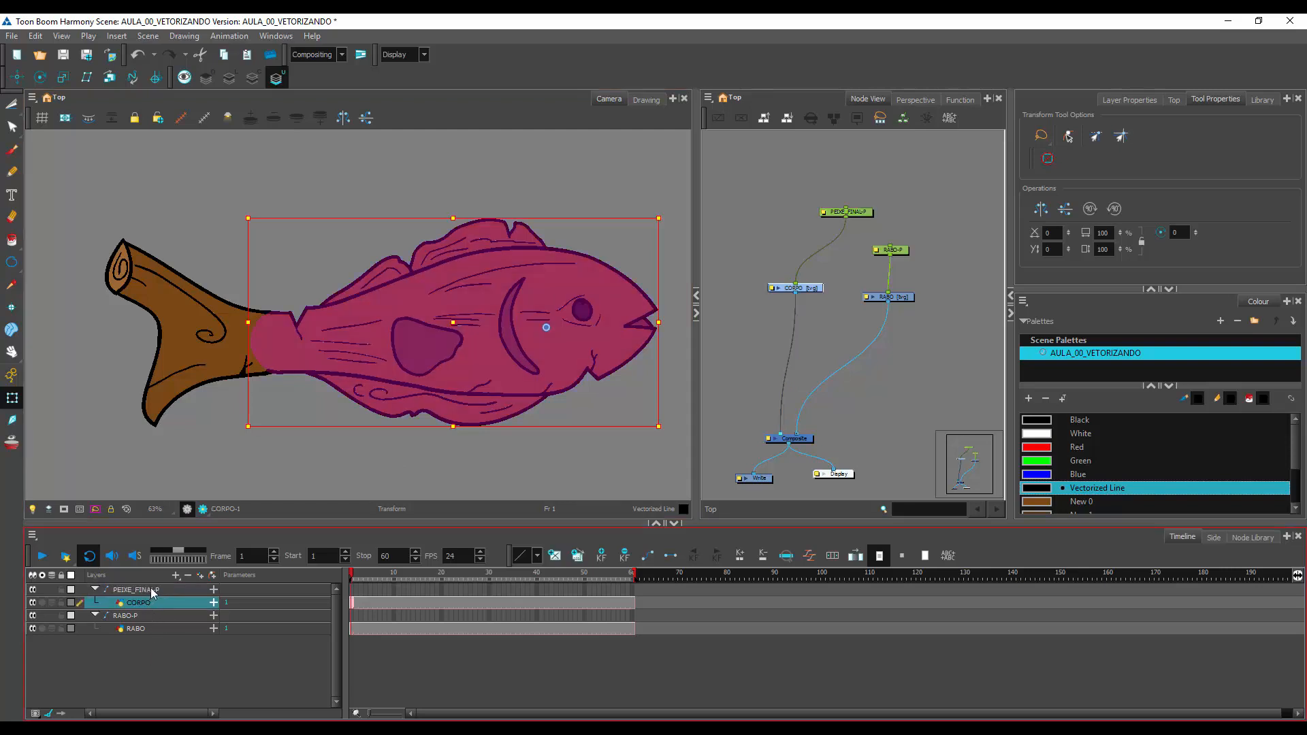
Move the PEIXE_FINAL-P peg's pivot with the Rotate tool to match the CORPO drawing's pivot behind the gill, and clear the selection
{"action": "left_click", "coordinate": [151, 590]}
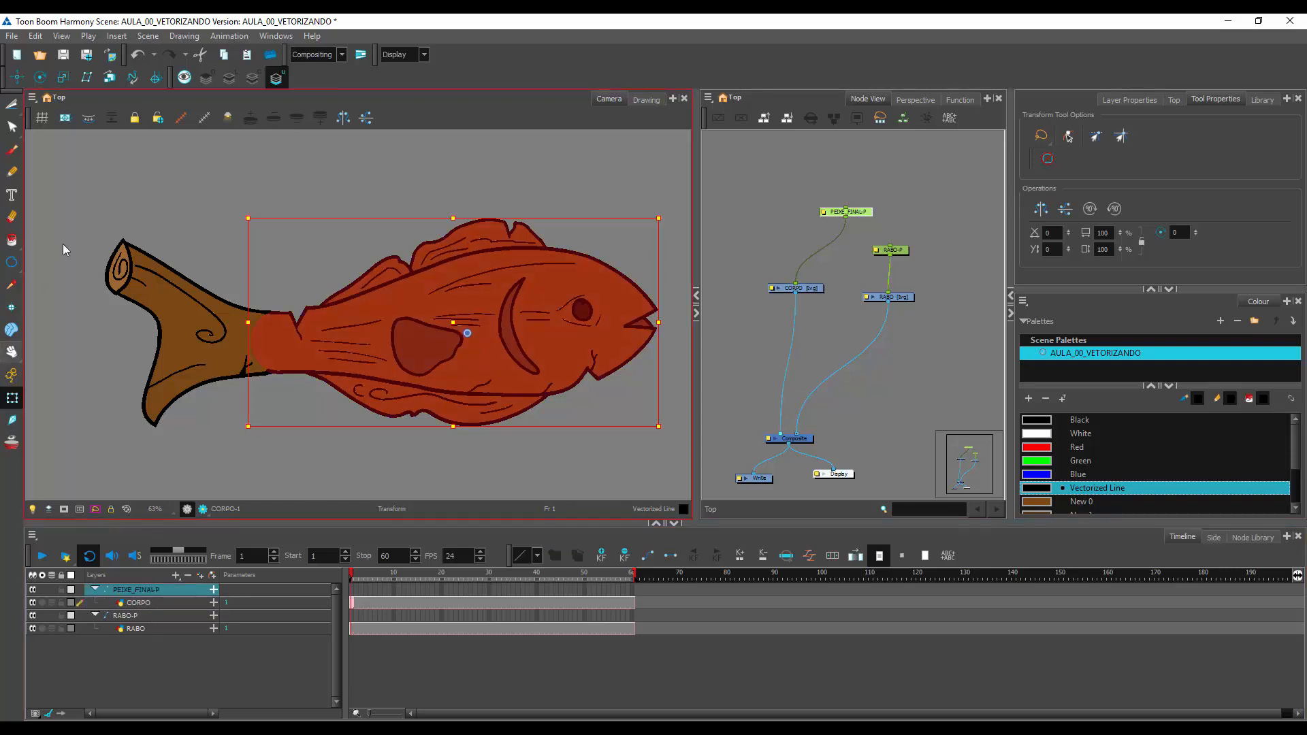
{"action": "left_click", "coordinate": [40, 80]}
{"action": "left_click_drag", "start_coordinate": [467, 333], "coordinate": [545, 334]}
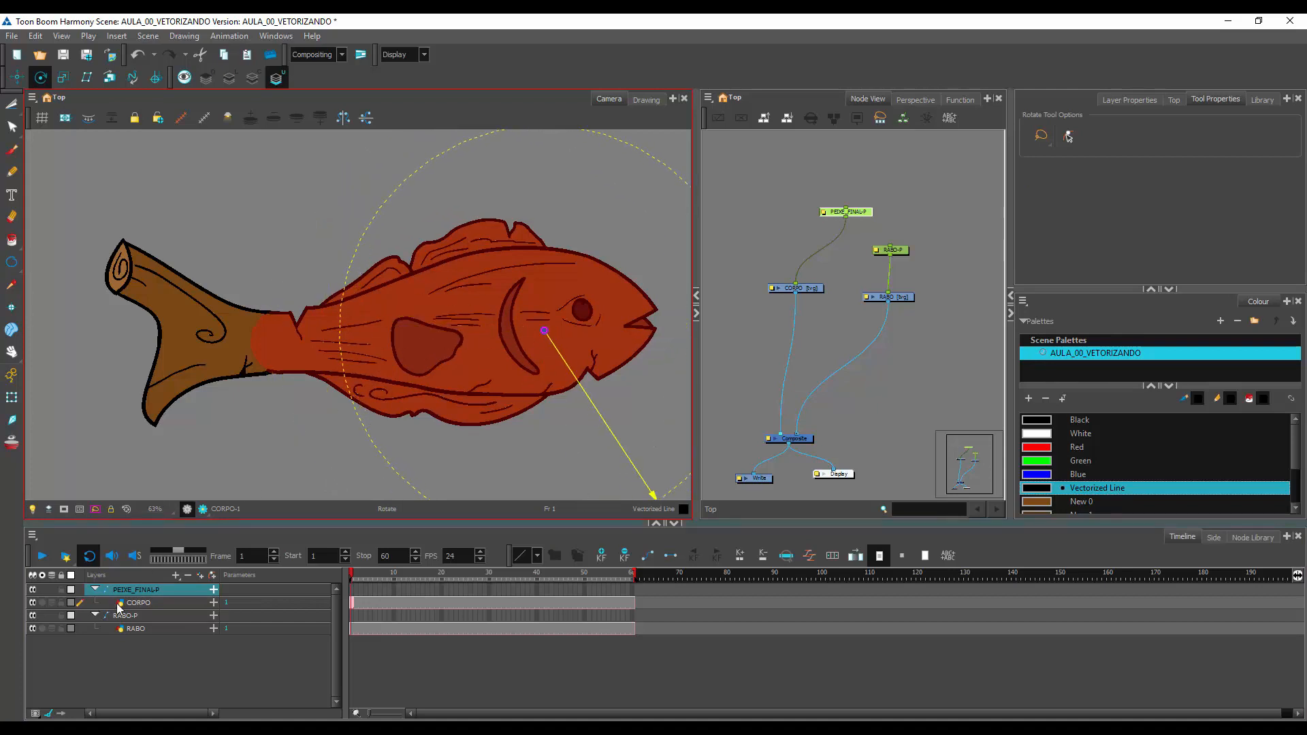
{"action": "left_click", "coordinate": [139, 660]}
Space out the PEIXE_FINAL-P and RABO-P nodes and connect RABO-P as a child of PEIXE_FINAL-P
{"action": "scroll", "coordinate": [524, 387], "scroll_direction": "down", "scroll_amount": 4}
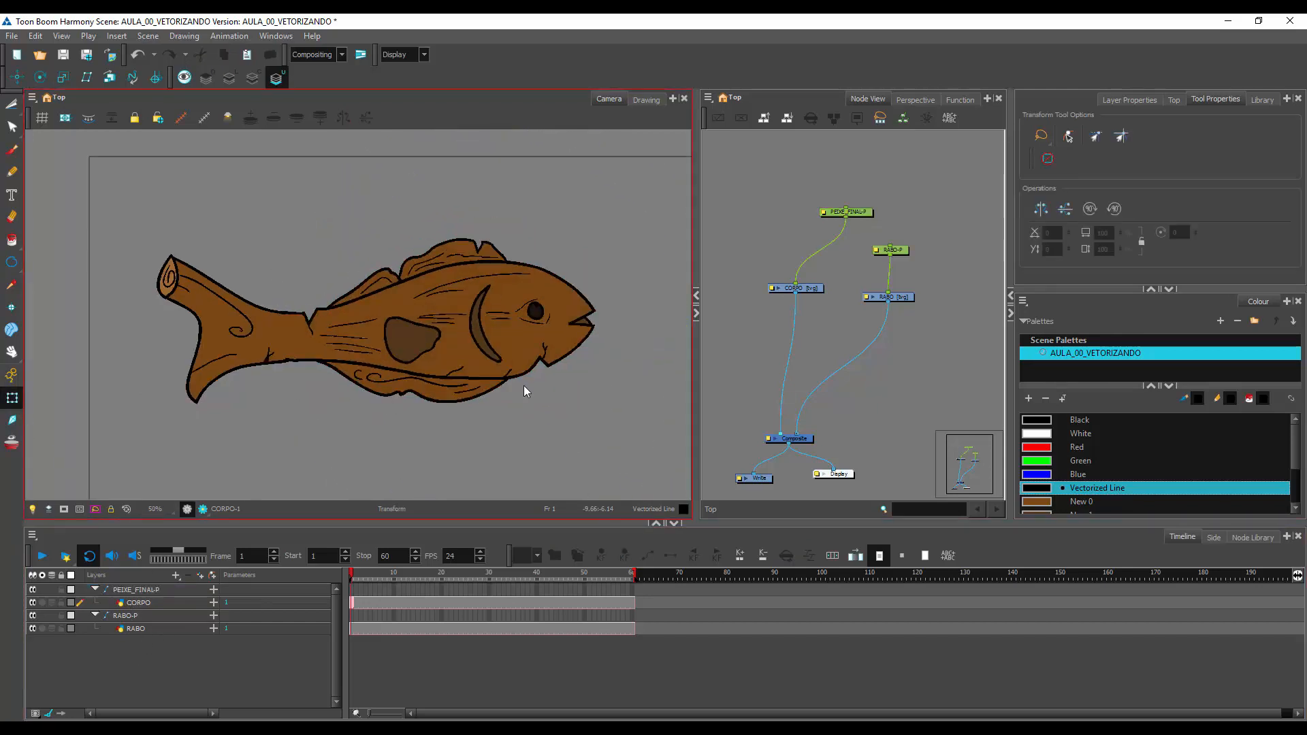
{"action": "left_click_drag", "start_coordinate": [462, 361], "coordinate": [426, 356]}
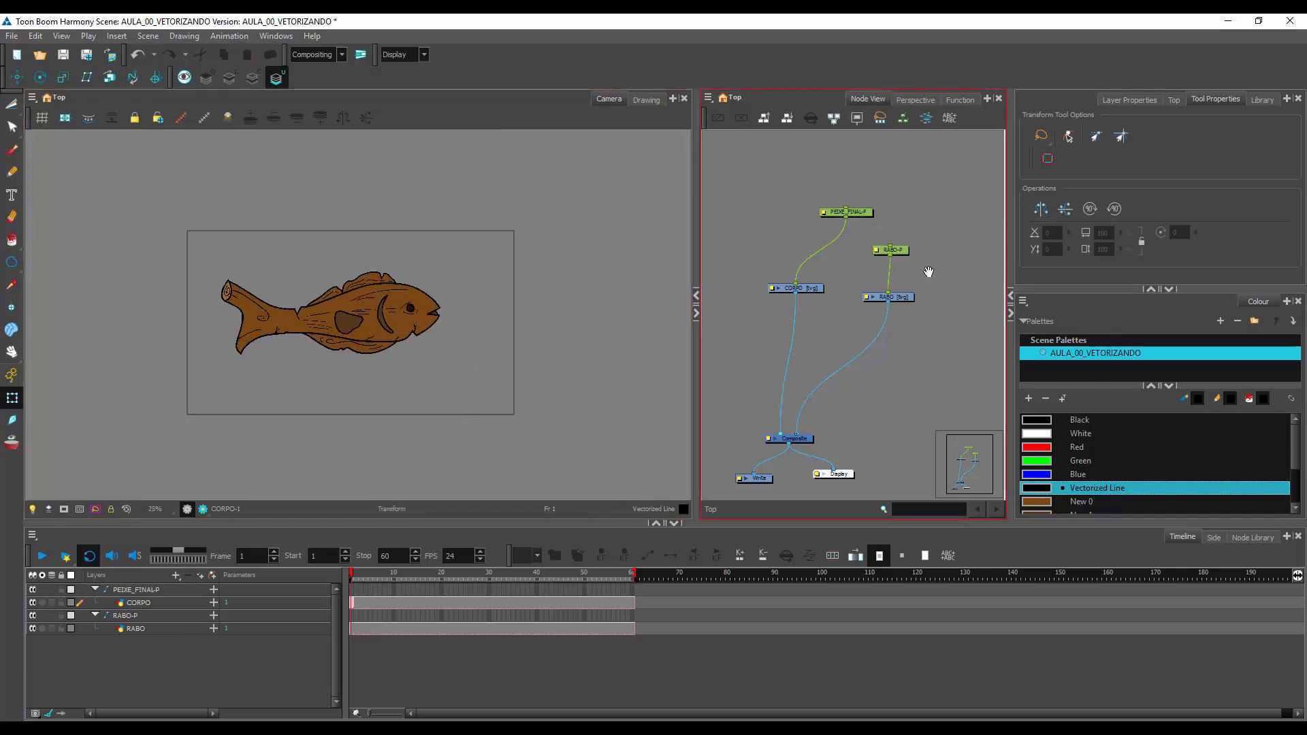
{"action": "left_click_drag", "start_coordinate": [928, 271], "coordinate": [878, 318]}
{"action": "left_click", "coordinate": [798, 262]}
{"action": "left_click_drag", "start_coordinate": [797, 263], "coordinate": [775, 265]}
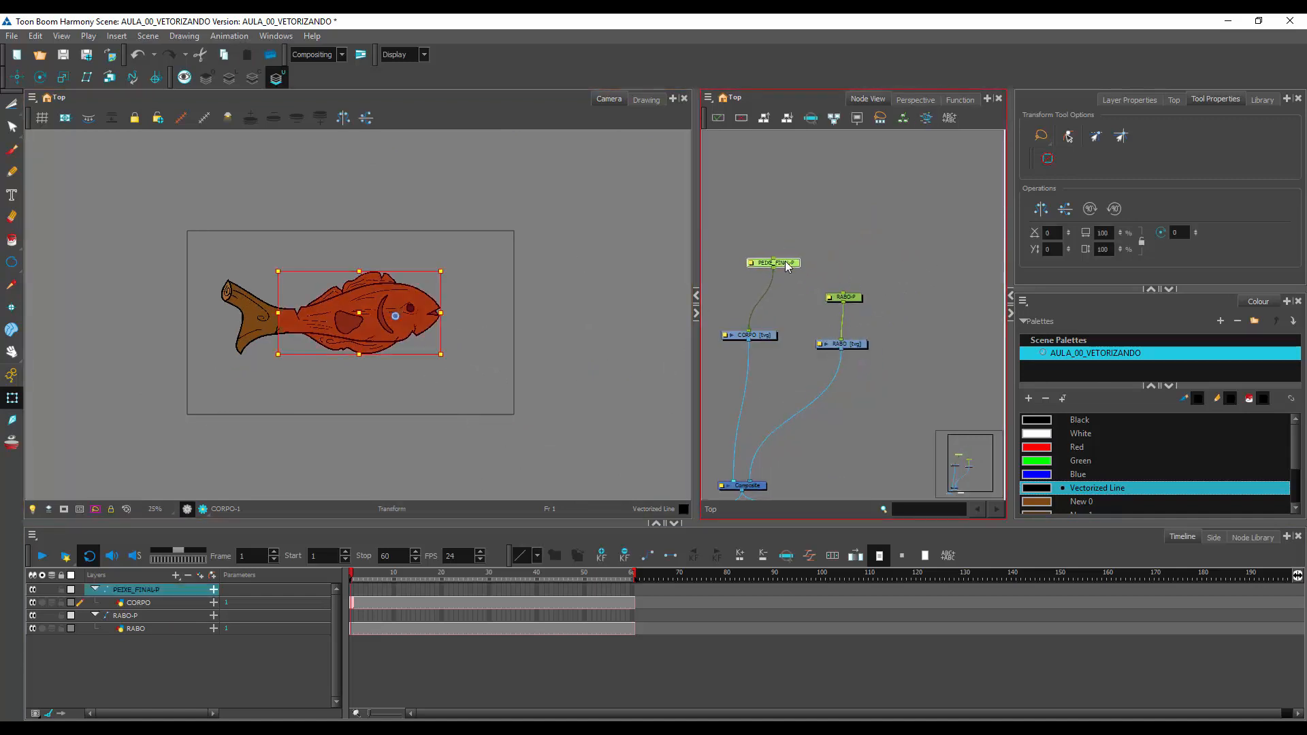
{"action": "left_click_drag", "start_coordinate": [858, 297], "coordinate": [855, 305]}
{"action": "left_click_drag", "start_coordinate": [787, 260], "coordinate": [794, 251]}
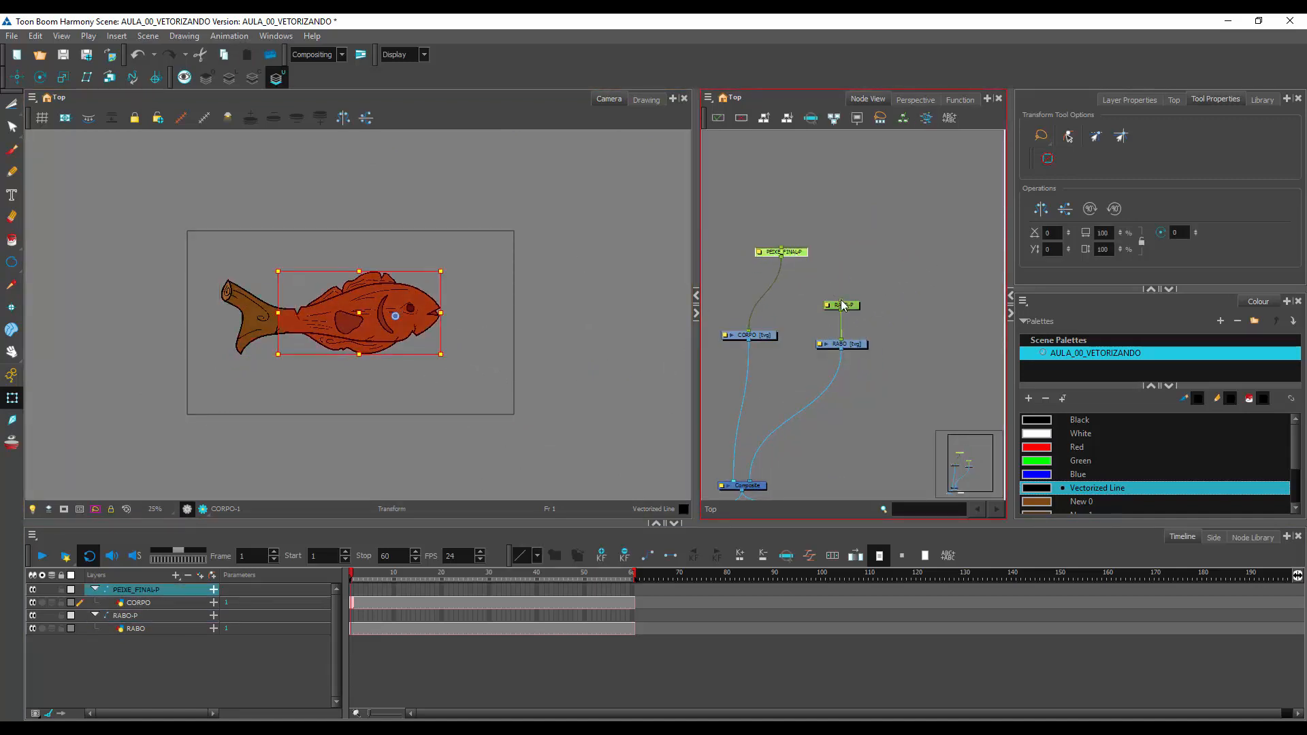
{"action": "left_click_drag", "start_coordinate": [842, 300], "coordinate": [793, 253]}
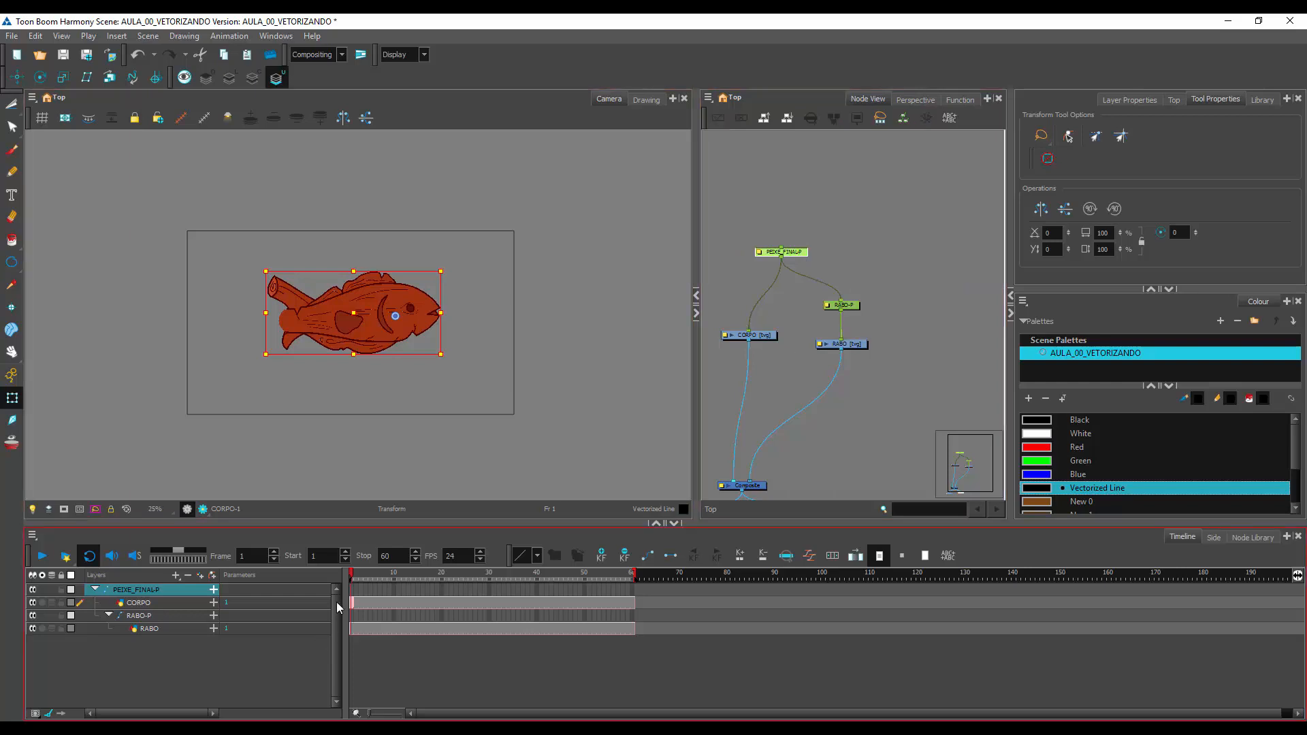
Examine the position, rotation and scale parameters of the RABO-P, CORPO and RABO layers in the timeline
{"action": "left_click", "coordinate": [214, 616]}
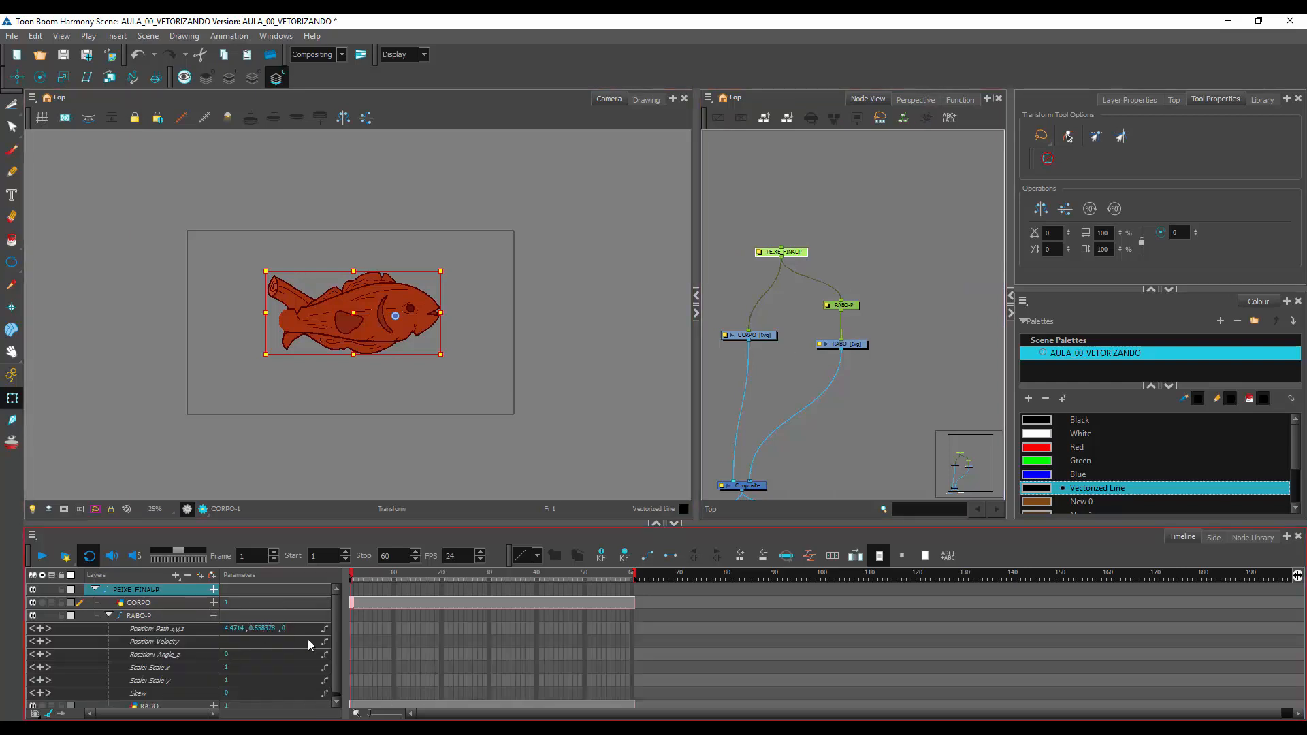
{"action": "left_click", "coordinate": [204, 616]}
{"action": "scroll", "coordinate": [333, 643], "scroll_direction": "down", "scroll_amount": 1}
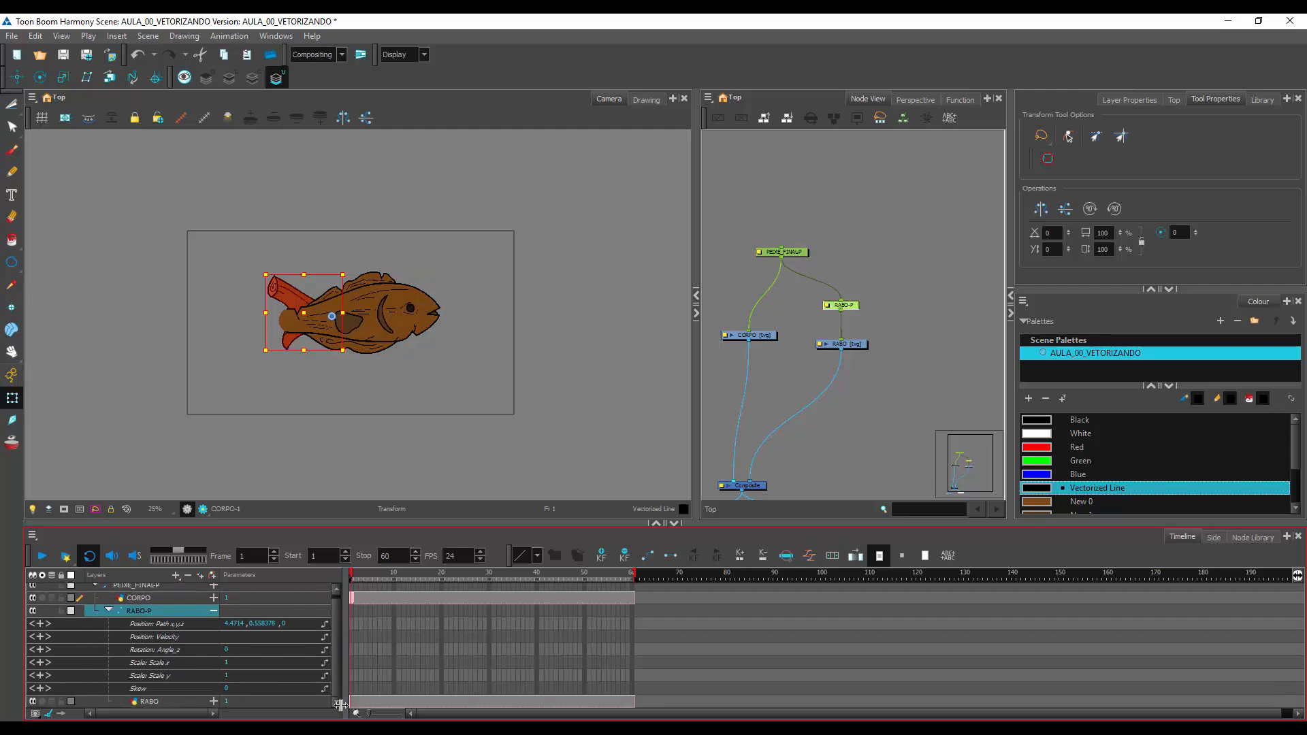
{"action": "left_click", "coordinate": [214, 610]}
{"action": "left_click", "coordinate": [214, 603]}
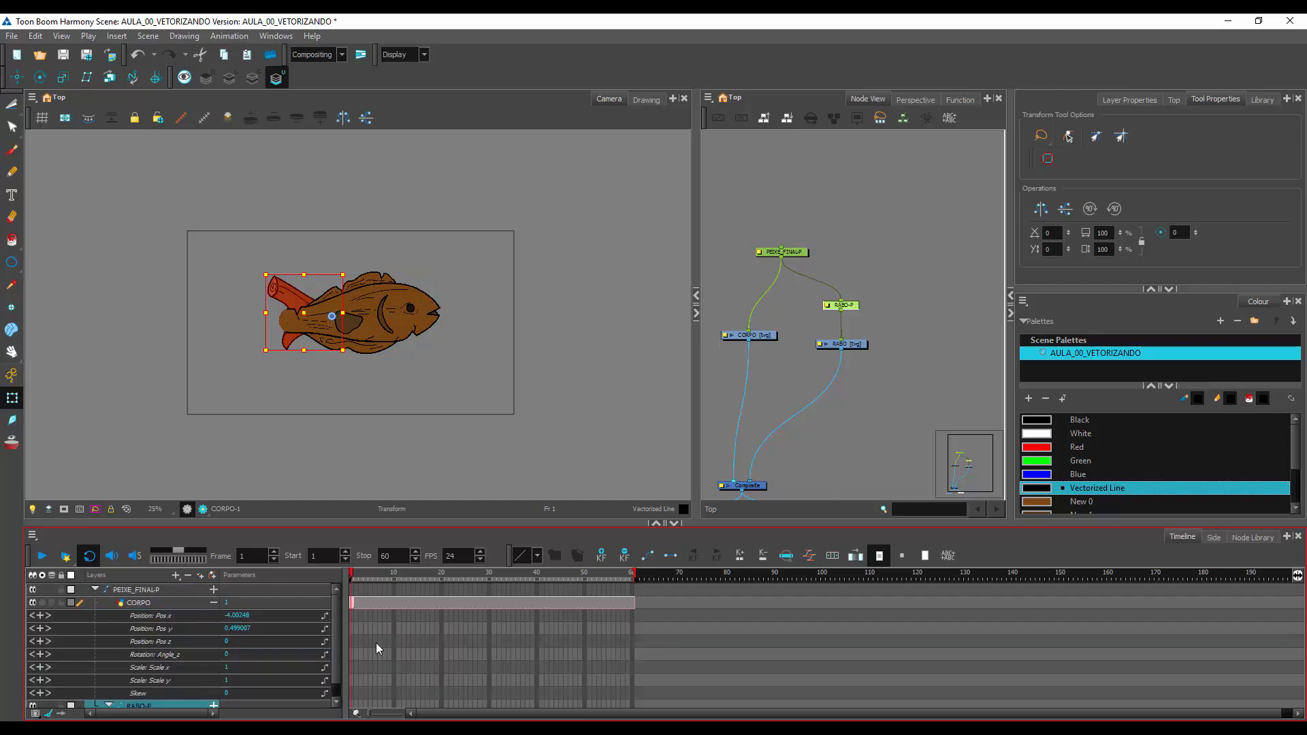
{"action": "left_click", "coordinate": [214, 603]}
{"action": "left_click", "coordinate": [213, 629]}
{"action": "scroll", "coordinate": [335, 677], "scroll_direction": "down", "scroll_amount": 1}
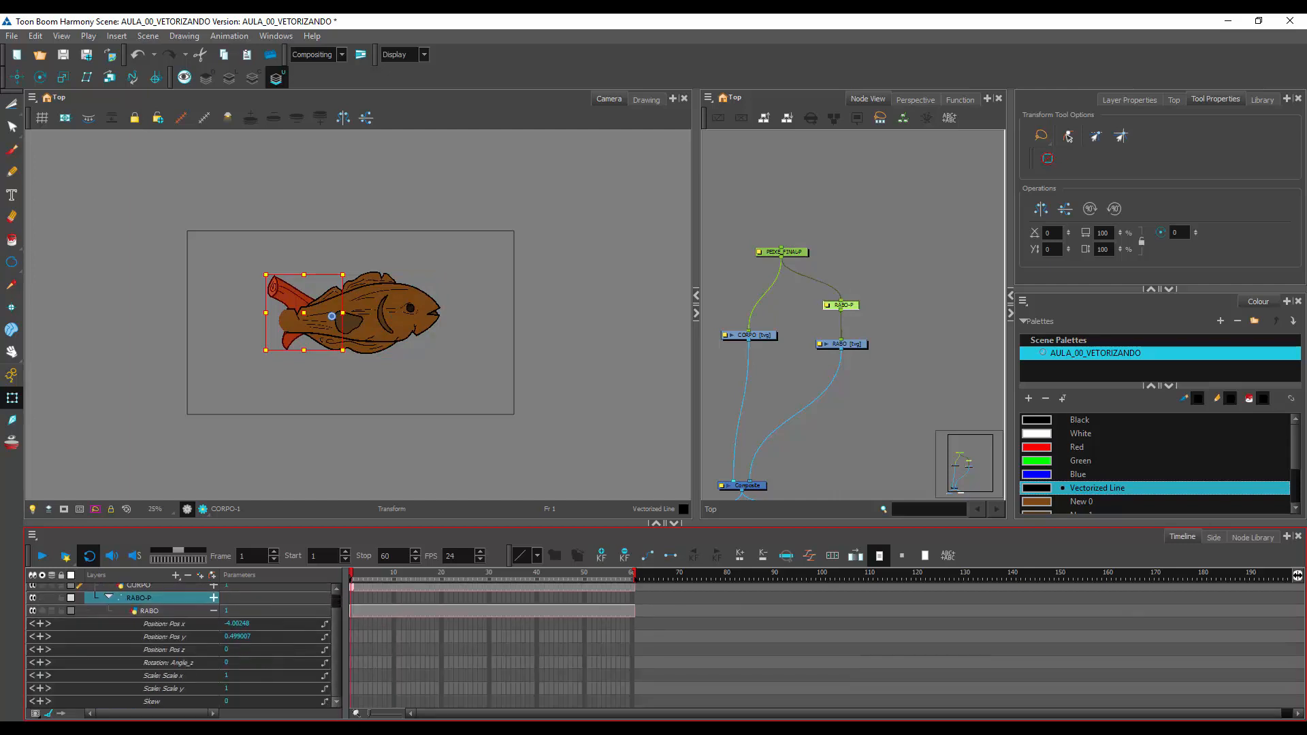
{"action": "left_click", "coordinate": [214, 611]}
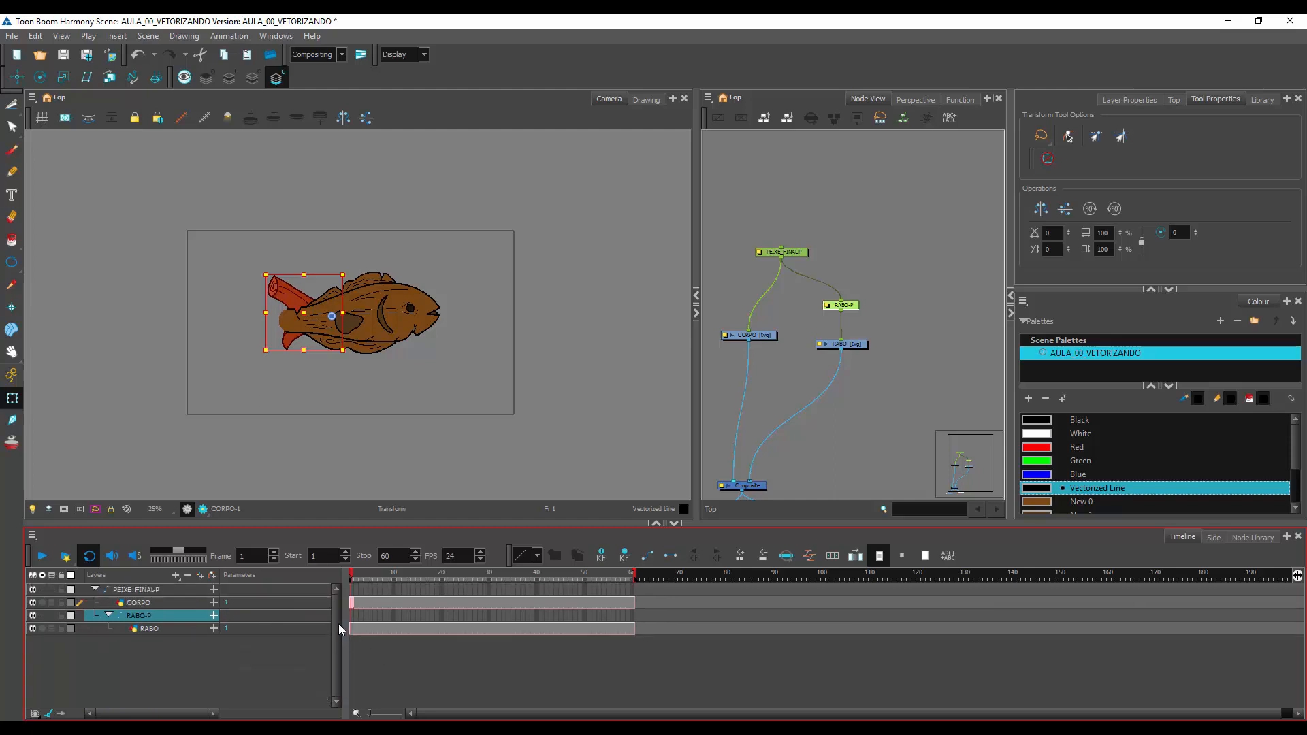
{"action": "left_click", "coordinate": [174, 666]}
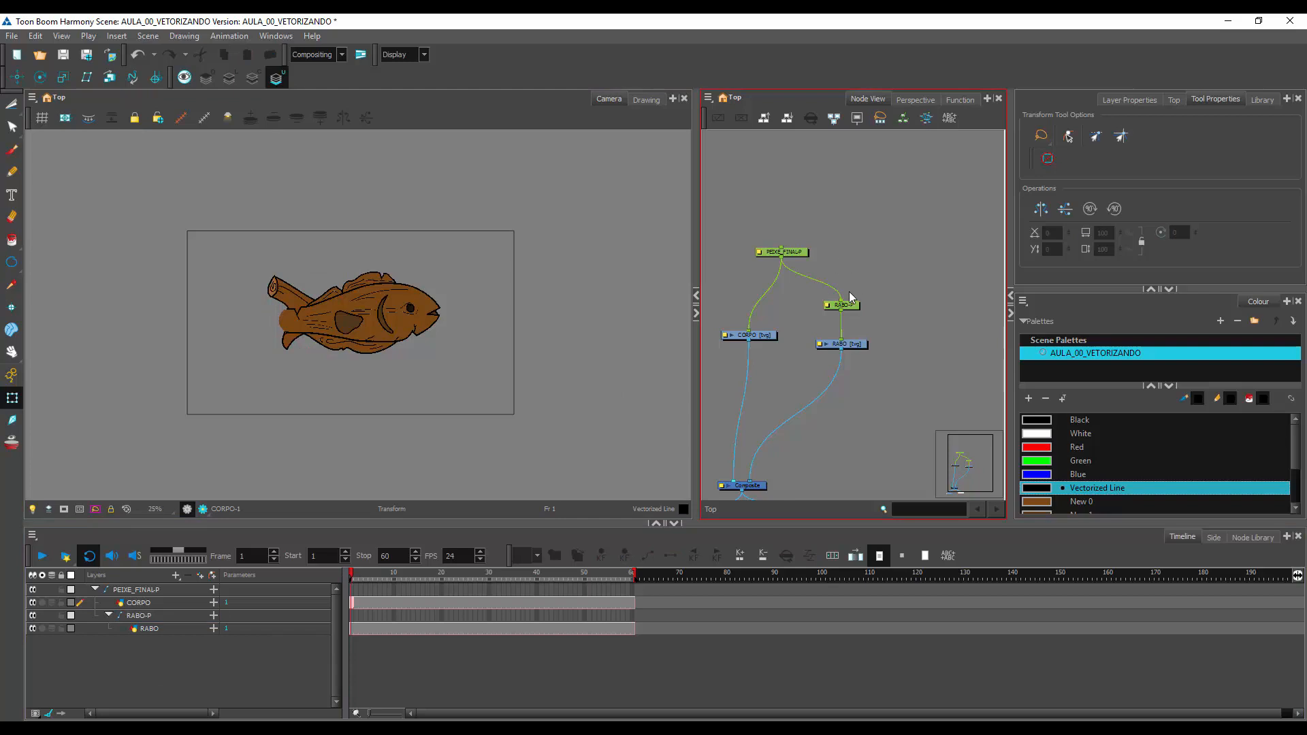
Move the tail back through the RABO-P peg and fine-tune it until its outlines meet the body at the joint
{"action": "left_click", "coordinate": [144, 616]}
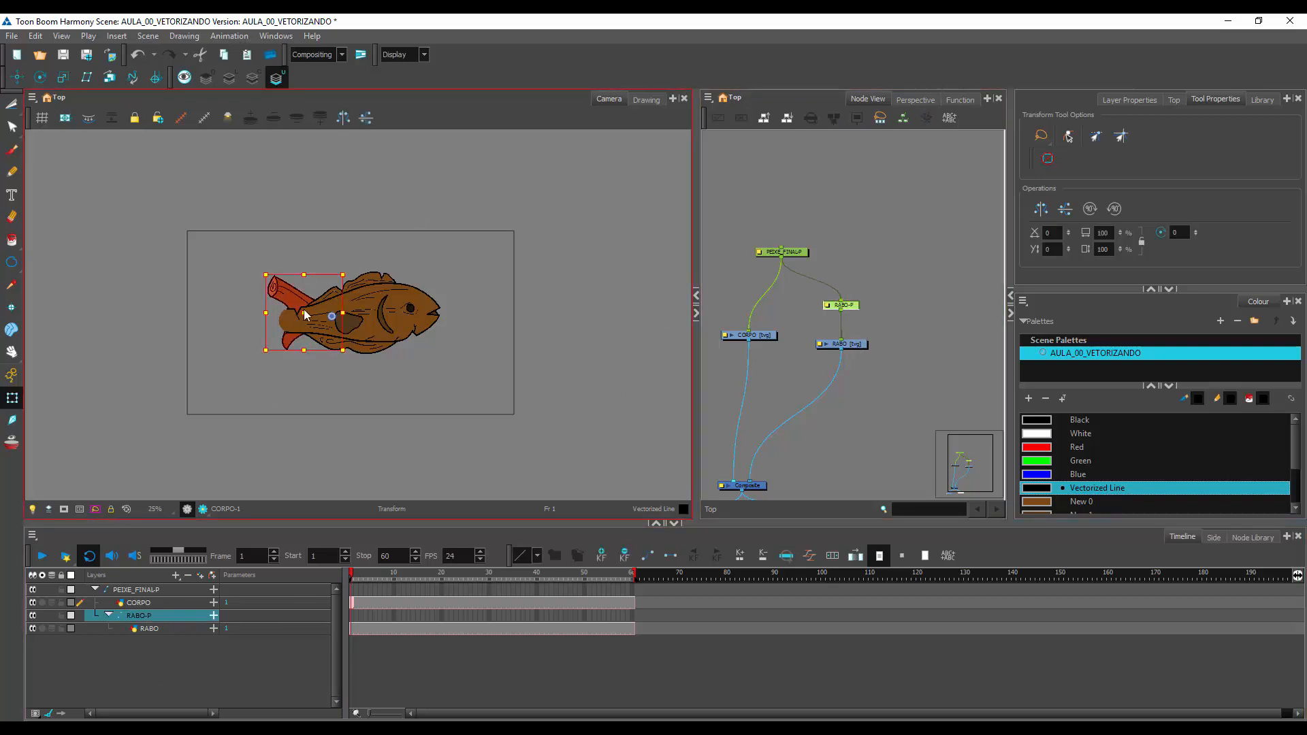
{"action": "left_click_drag", "start_coordinate": [291, 300], "coordinate": [246, 303]}
{"action": "key", "text": "2"}
{"action": "key", "text": "2"}
{"action": "key", "text": "2"}
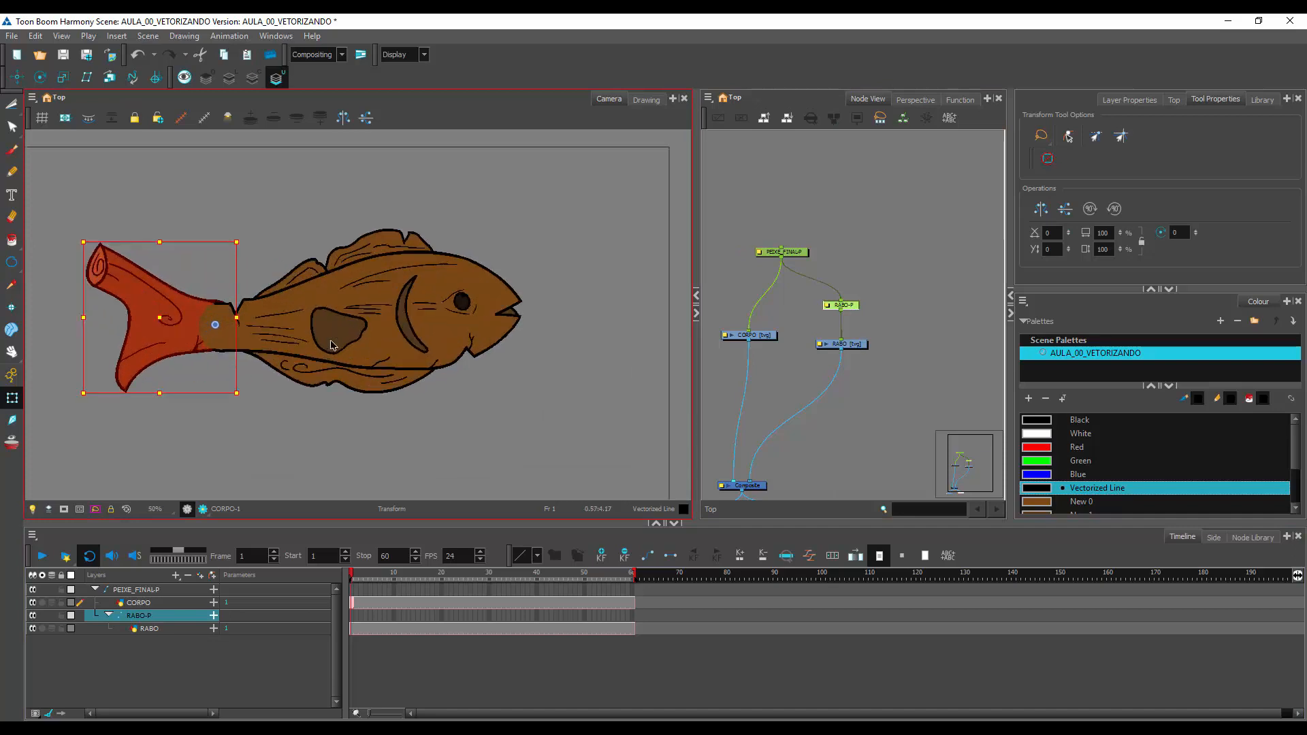
{"action": "left_click_drag", "start_coordinate": [289, 355], "coordinate": [371, 334]}
{"action": "left_click_drag", "start_coordinate": [263, 310], "coordinate": [261, 312]}
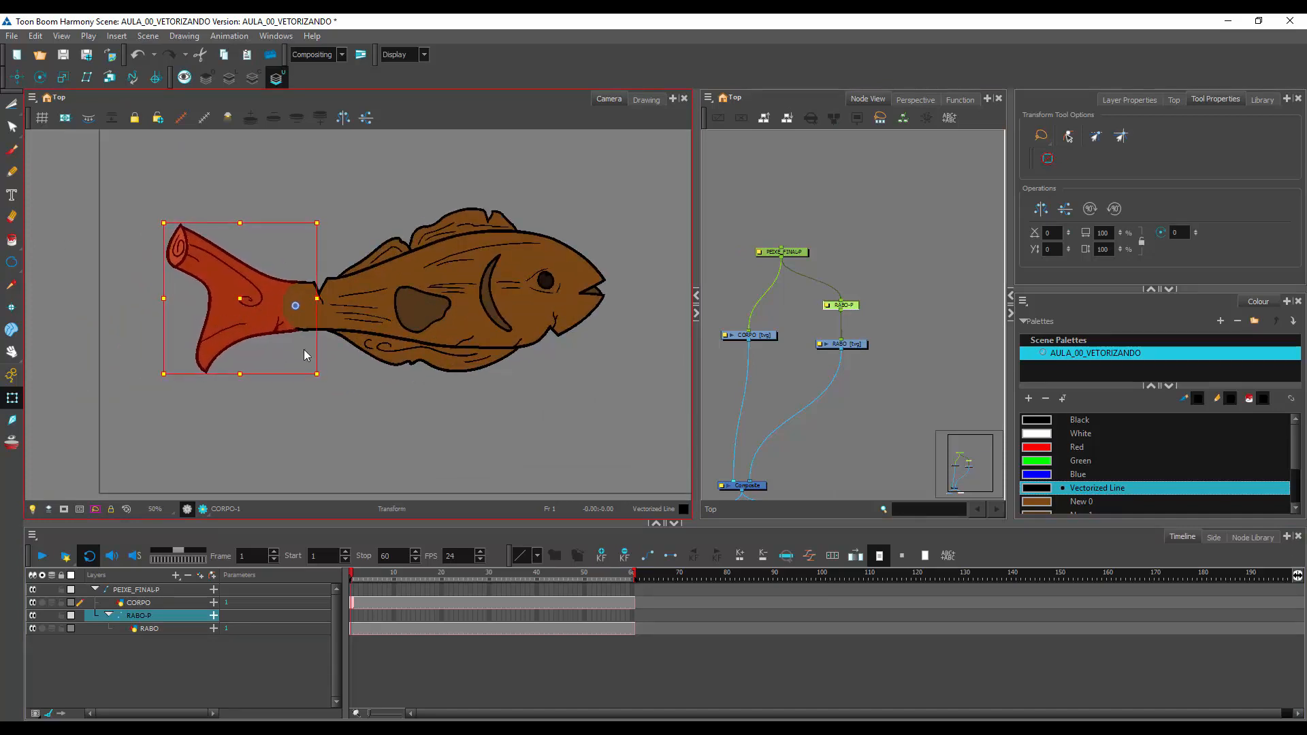
Move the whole fish slightly towards the camera frame's left edge through the PEIXE_FINAL-P peg, and select the tail drawing
{"action": "scroll", "coordinate": [516, 384], "scroll_direction": "down", "scroll_amount": 2}
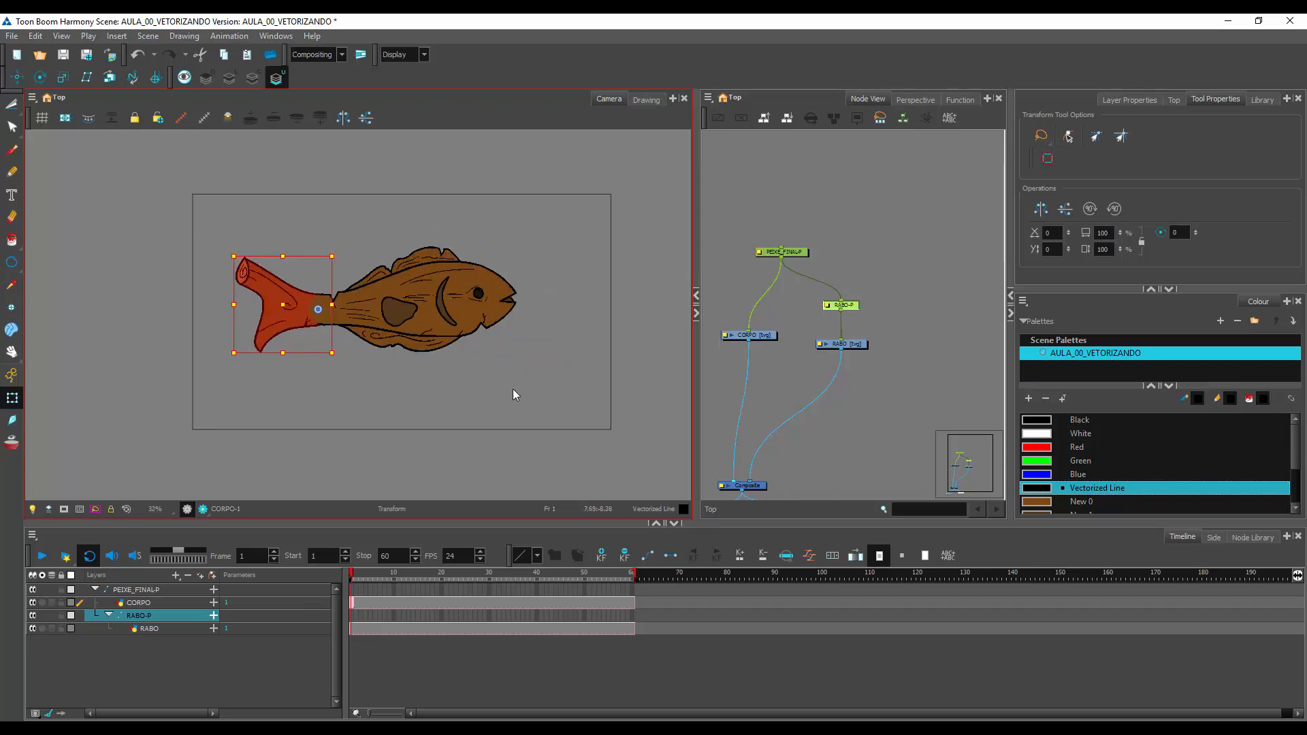
{"action": "scroll", "coordinate": [540, 400], "scroll_direction": "up", "scroll_amount": 1}
{"action": "left_click", "coordinate": [212, 639]}
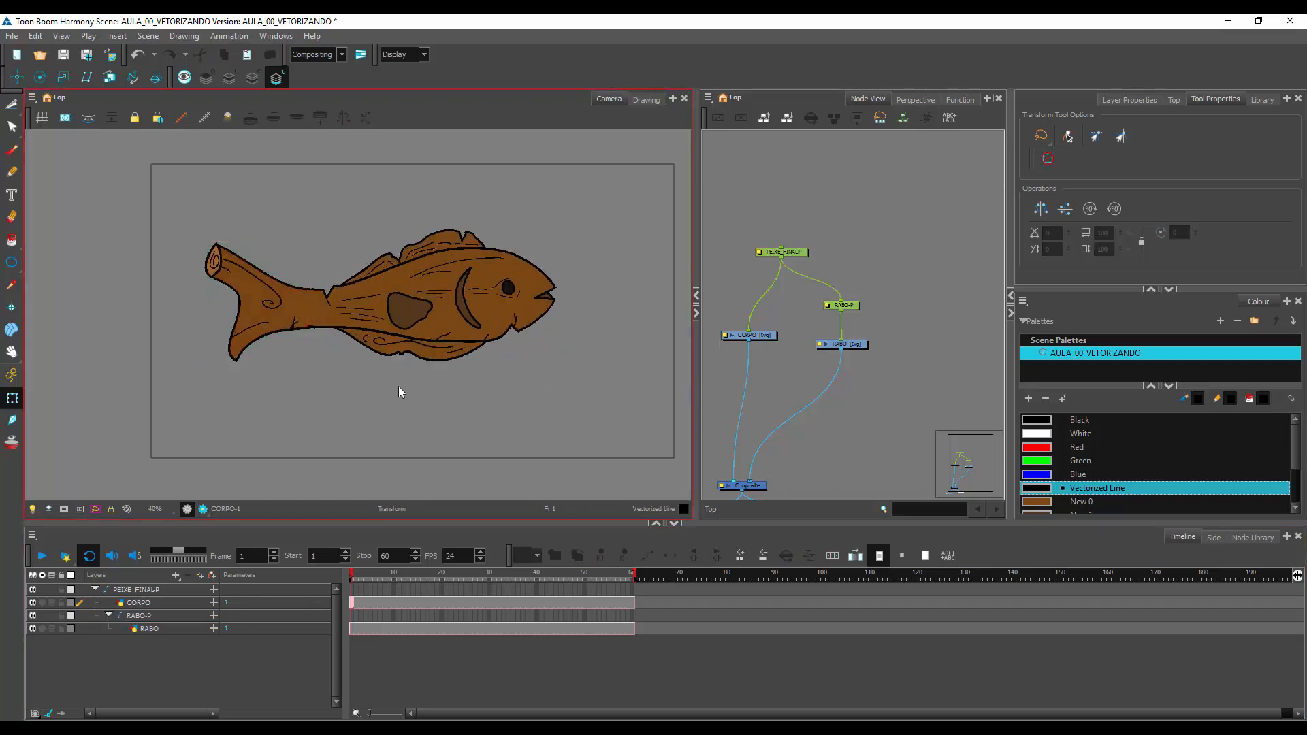
{"action": "left_click", "coordinate": [783, 252]}
{"action": "left_click_drag", "start_coordinate": [520, 305], "coordinate": [473, 298]}
{"action": "left_click", "coordinate": [205, 300]}
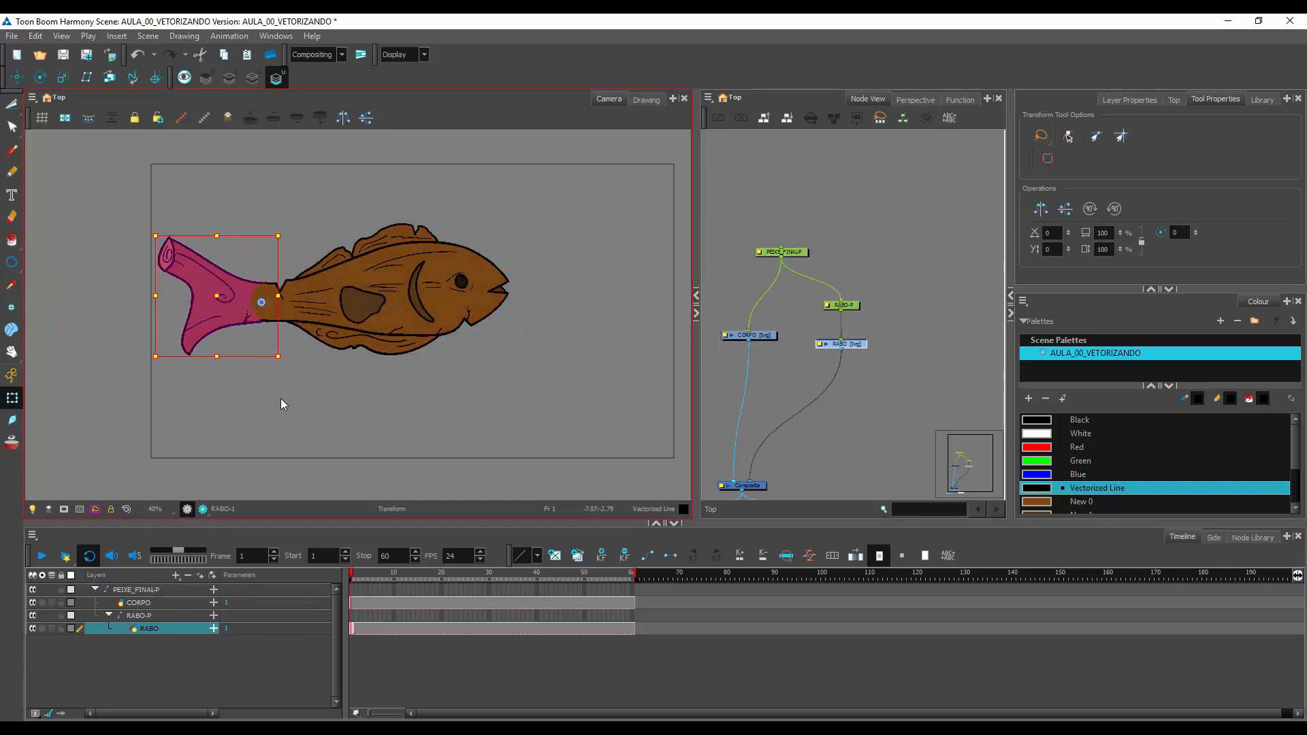
Clear the tail selection, pick the fish body, and select its parent peg PEIXE_FINAL-P
{"action": "left_click", "coordinate": [438, 398]}
{"action": "scroll", "coordinate": [536, 333], "scroll_direction": "up", "scroll_amount": 1}
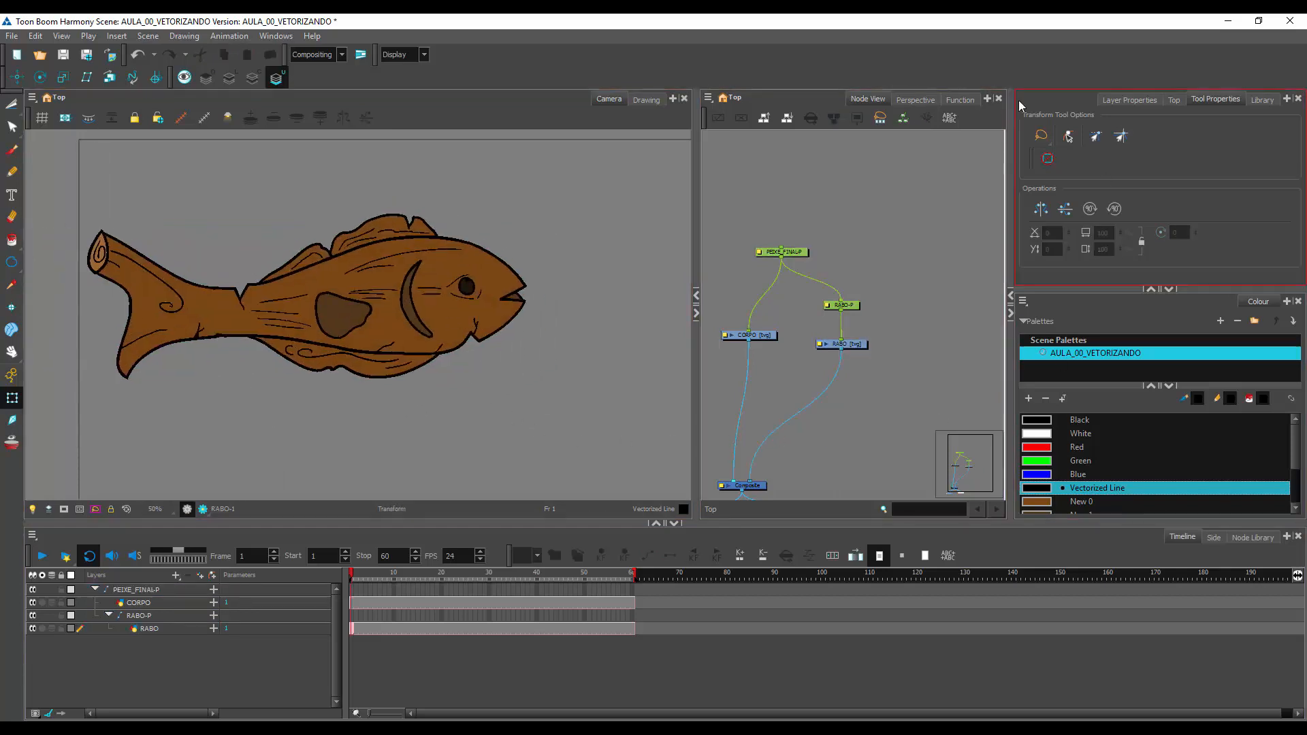
{"action": "left_click", "coordinate": [459, 311]}
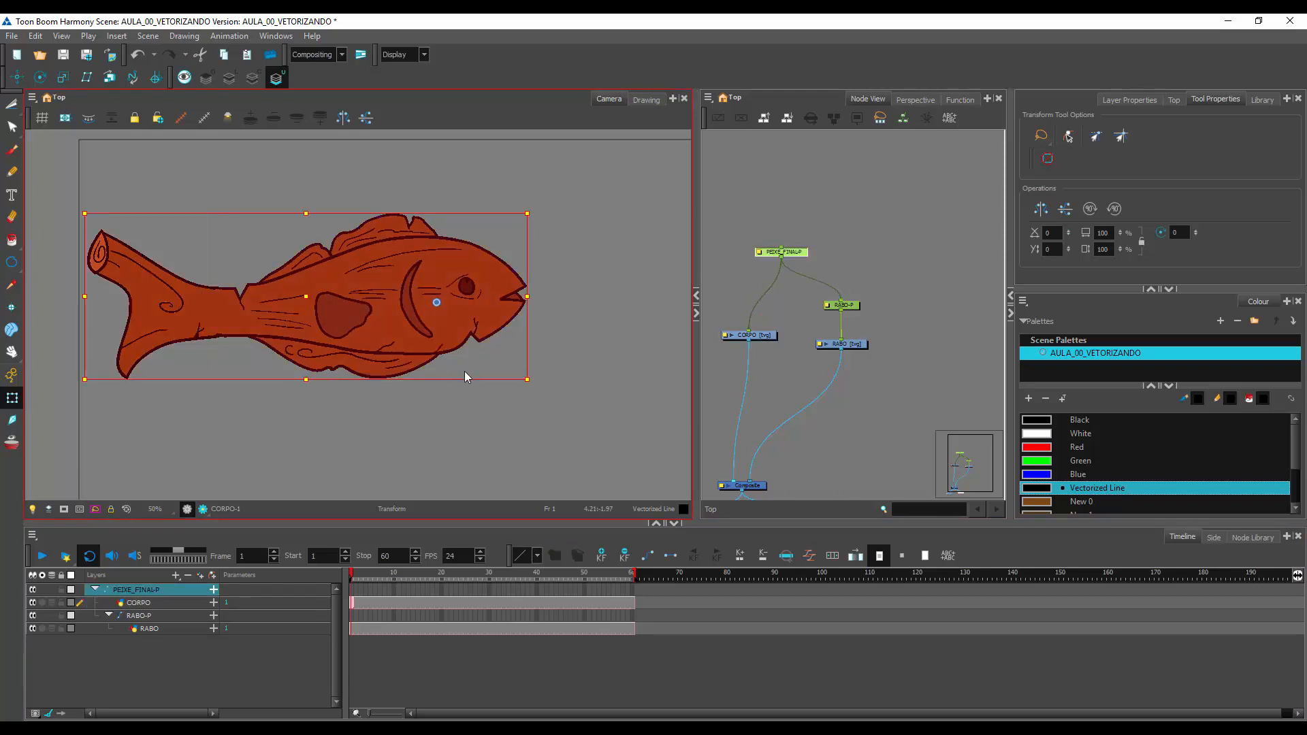
{"action": "key", "text": "b"}
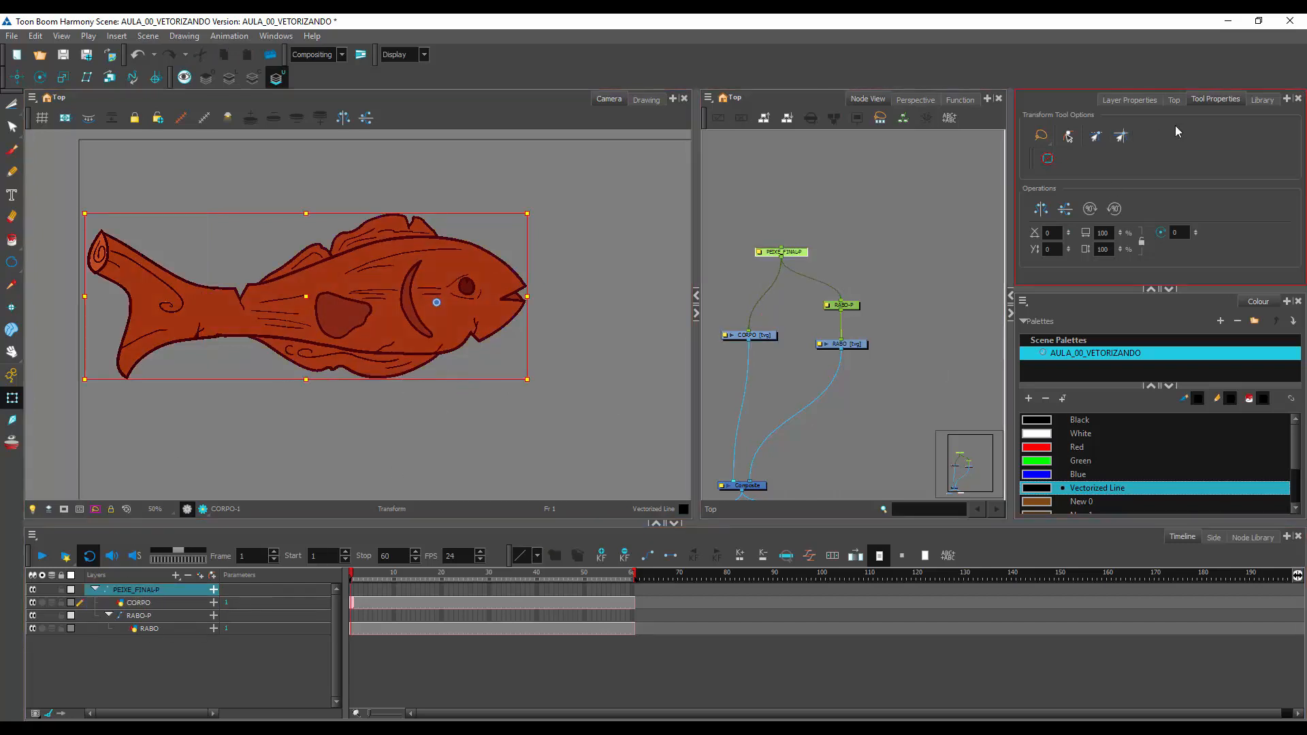
{"action": "left_click", "coordinate": [1095, 139]}
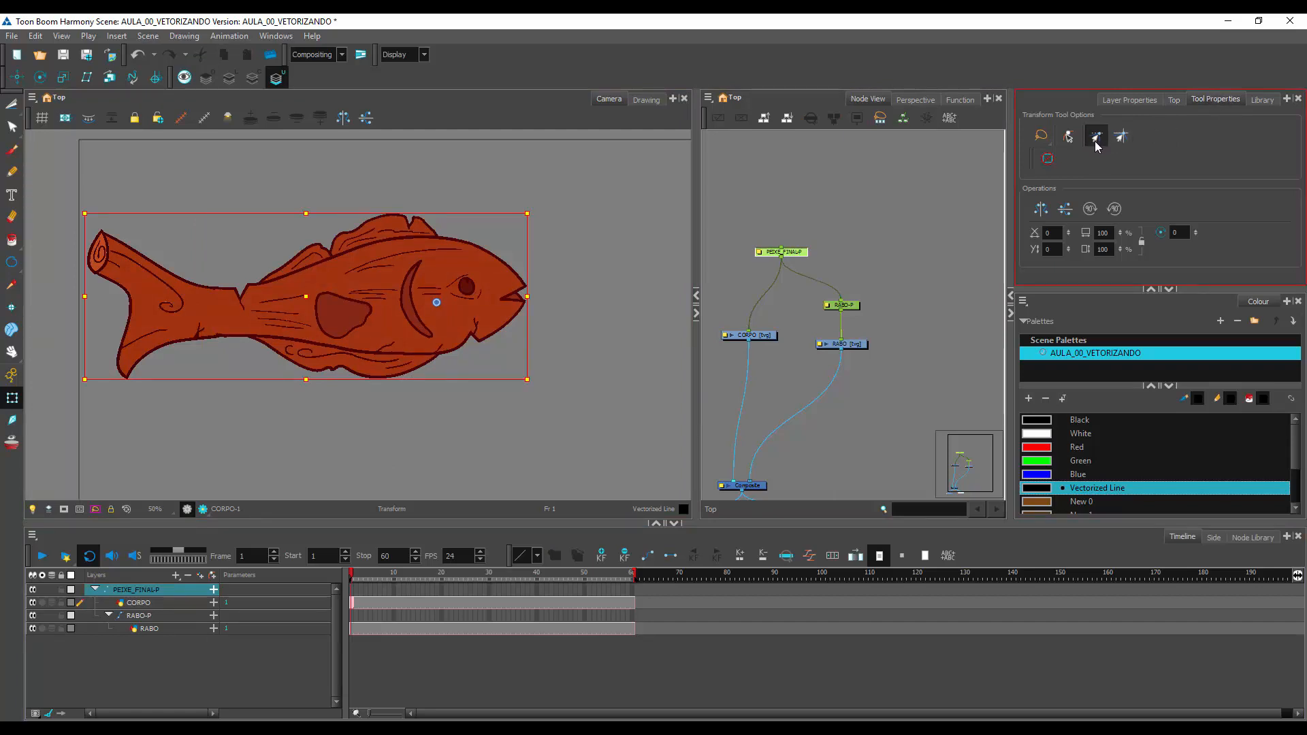
{"action": "left_click", "coordinate": [577, 413]}
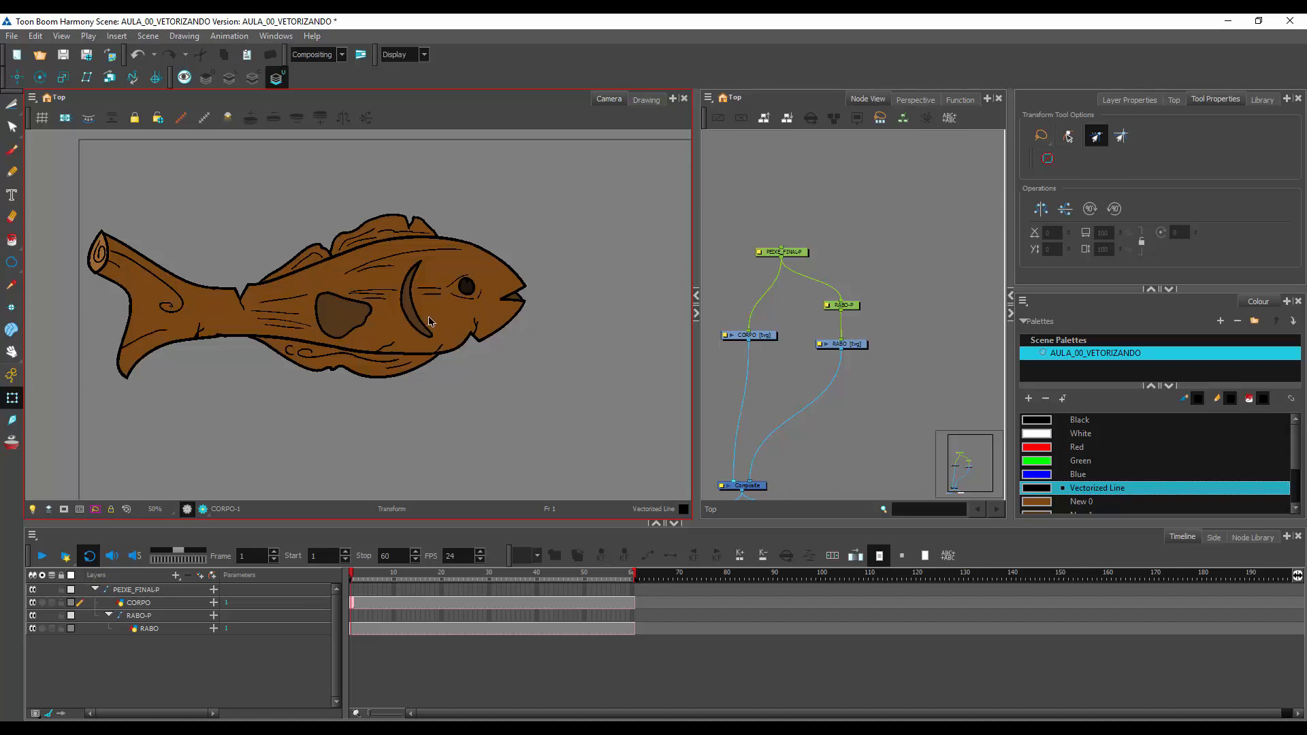
{"action": "left_click", "coordinate": [851, 292]}
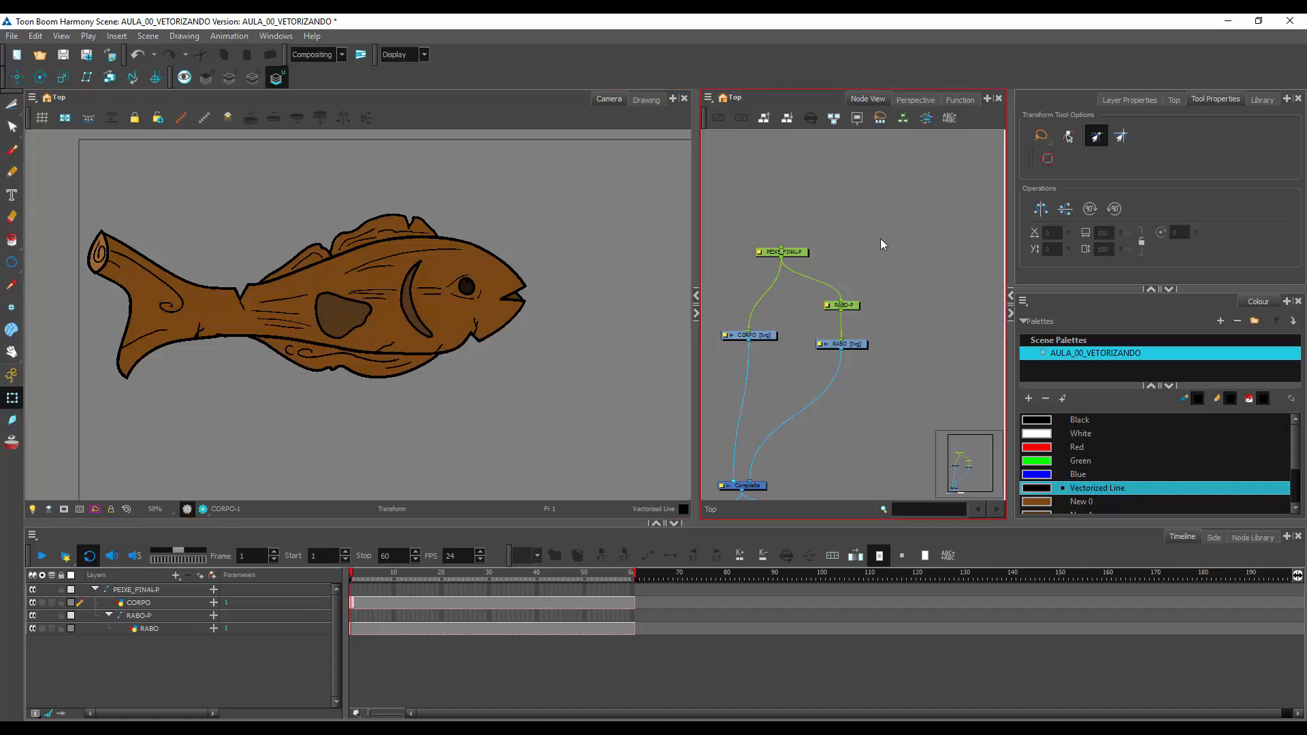
{"action": "left_click", "coordinate": [452, 320]}
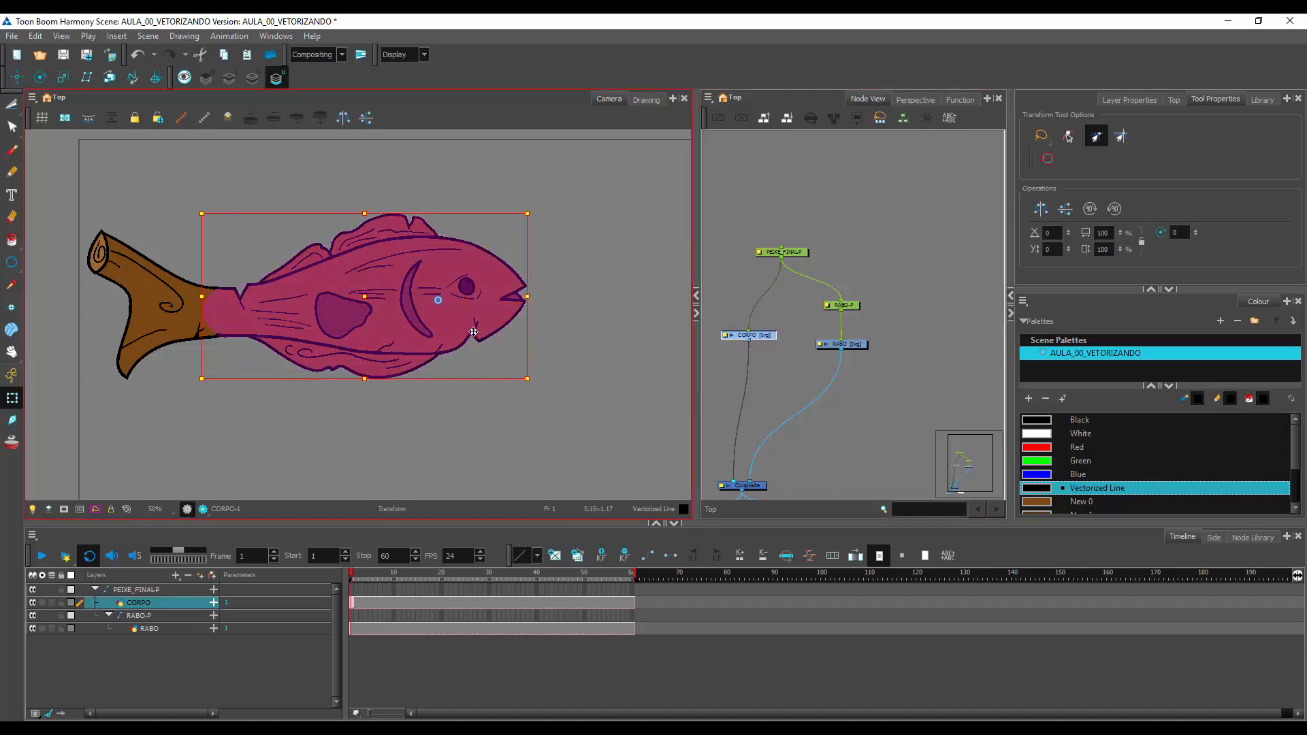
{"action": "left_click", "coordinate": [1094, 140]}
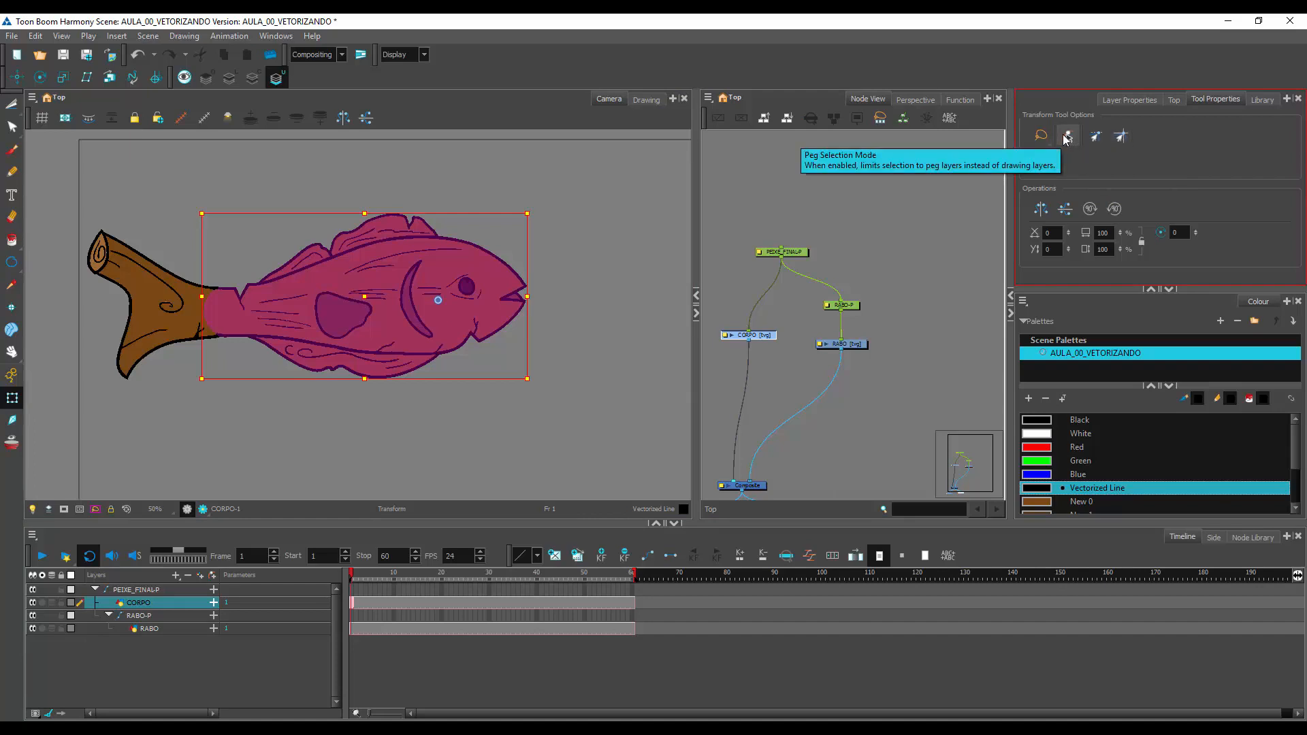
Enable Peg Selection Mode and test it by selecting the master peg from the body and the RABO-P peg from the tail
{"action": "left_click", "coordinate": [1066, 139]}
{"action": "left_click", "coordinate": [630, 335]}
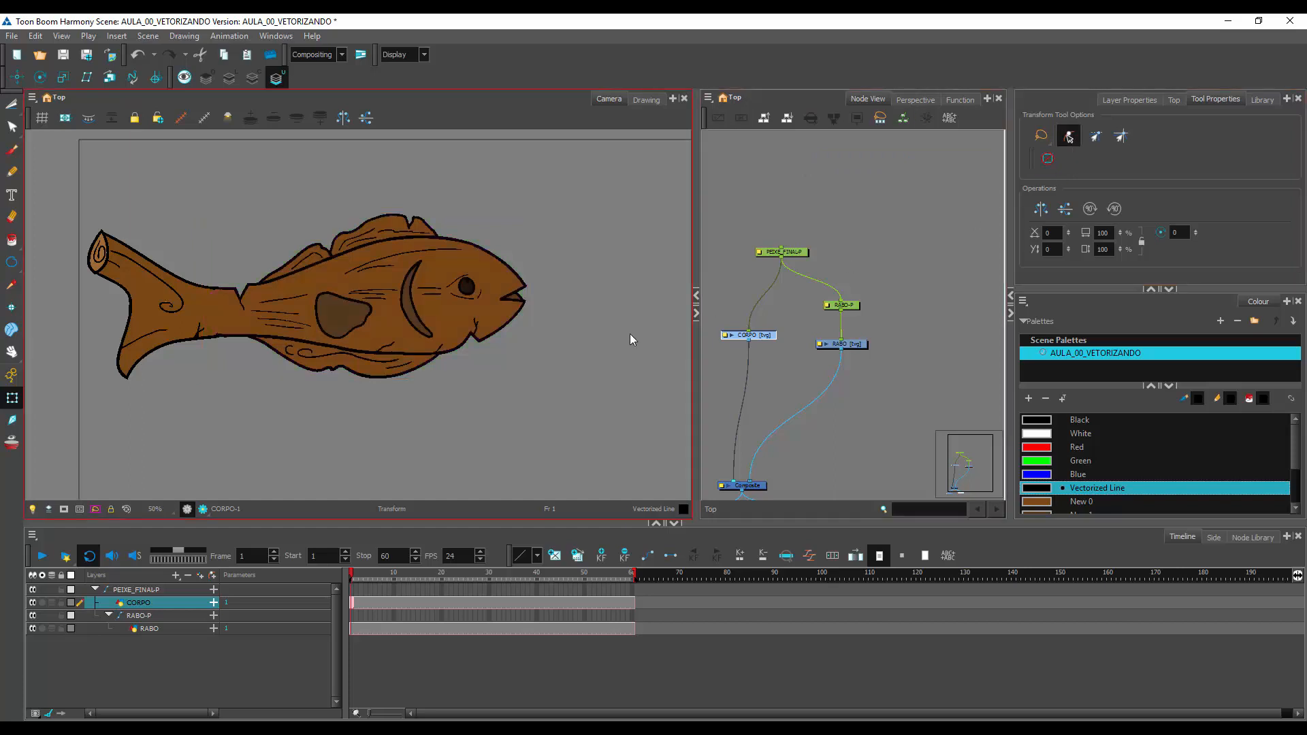
{"action": "left_click", "coordinate": [452, 303]}
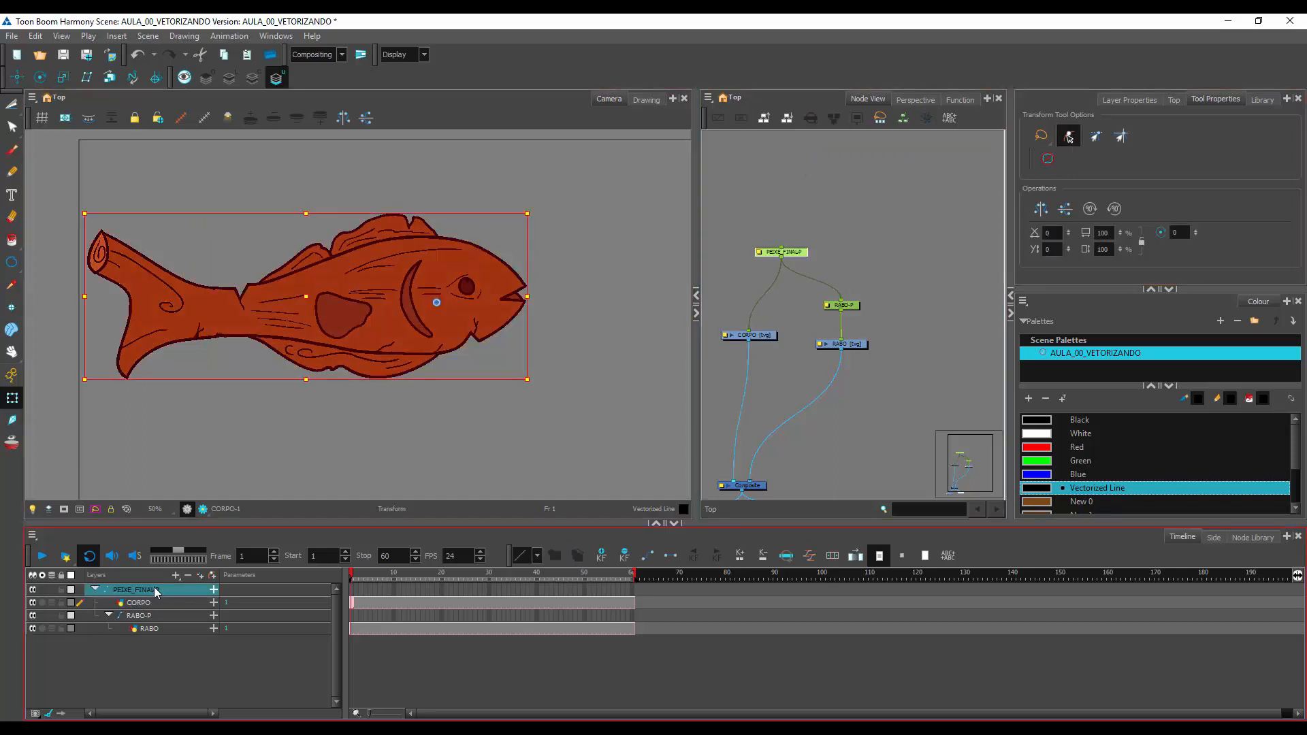
{"action": "left_click", "coordinate": [317, 432]}
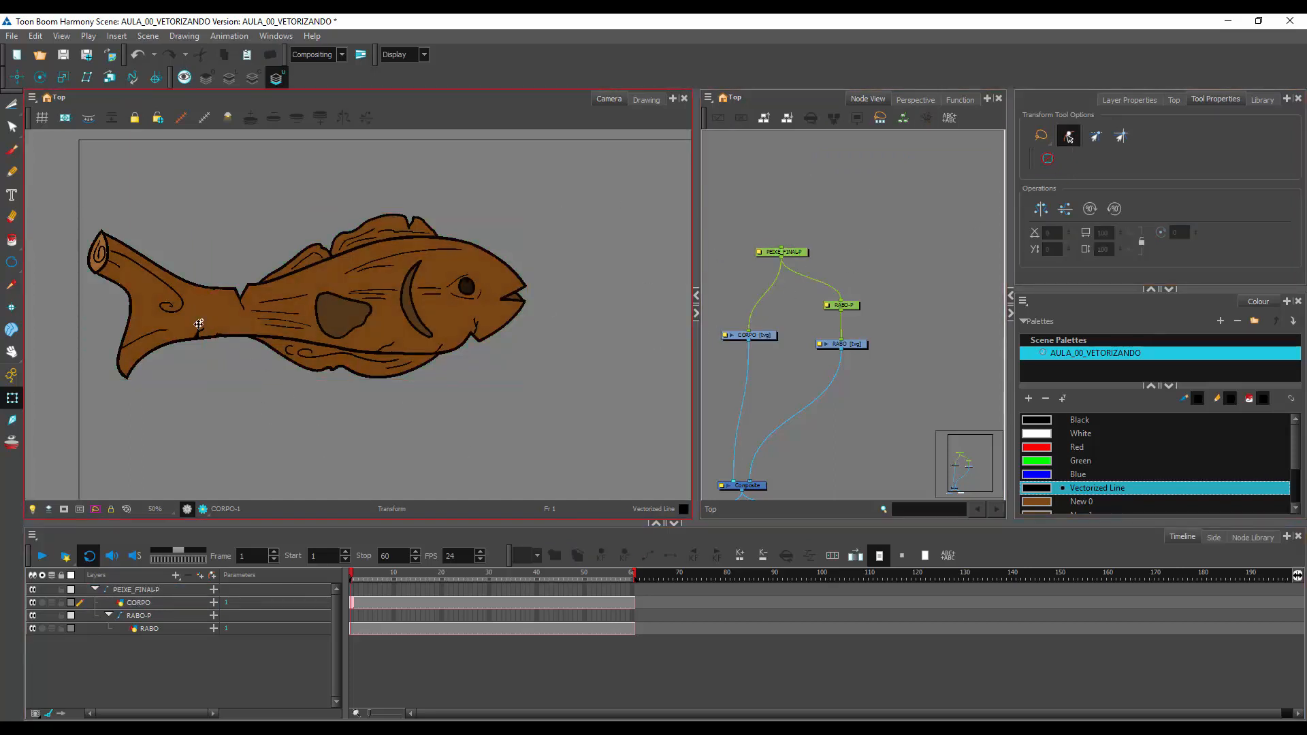
{"action": "left_click", "coordinate": [199, 324]}
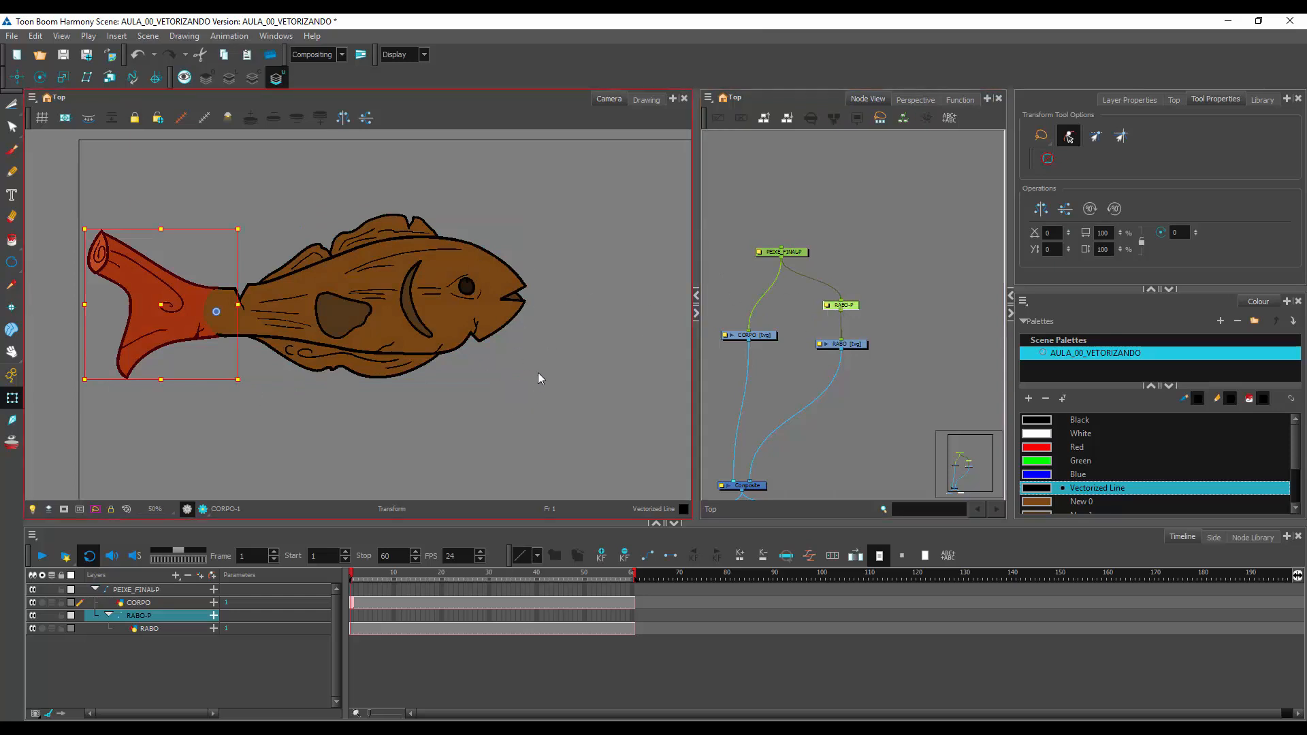
Select the PEIXE_FINAL-P peg and move the whole fish outside the camera frame, just past its left edge
{"action": "left_click_drag", "start_coordinate": [529, 386], "coordinate": [555, 389]}
{"action": "scroll", "coordinate": [564, 347], "scroll_direction": "down", "scroll_amount": 3}
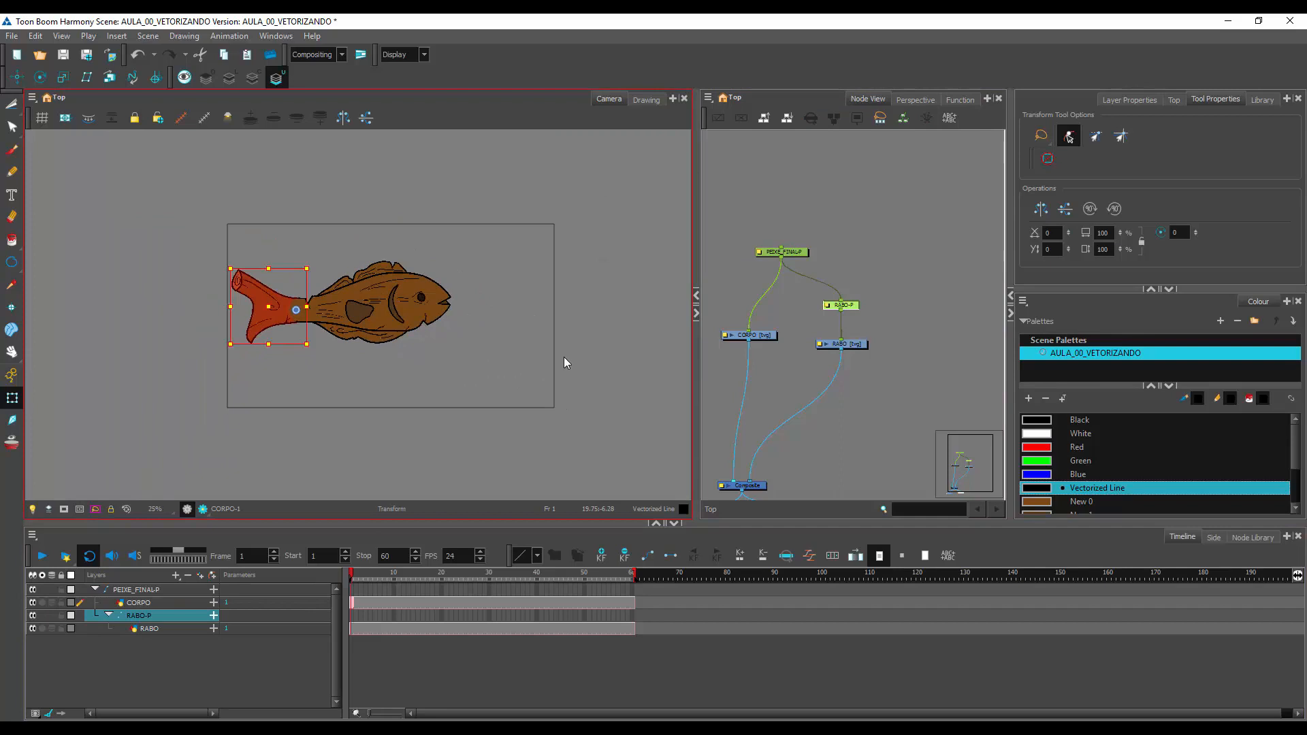
{"action": "left_click", "coordinate": [428, 410]}
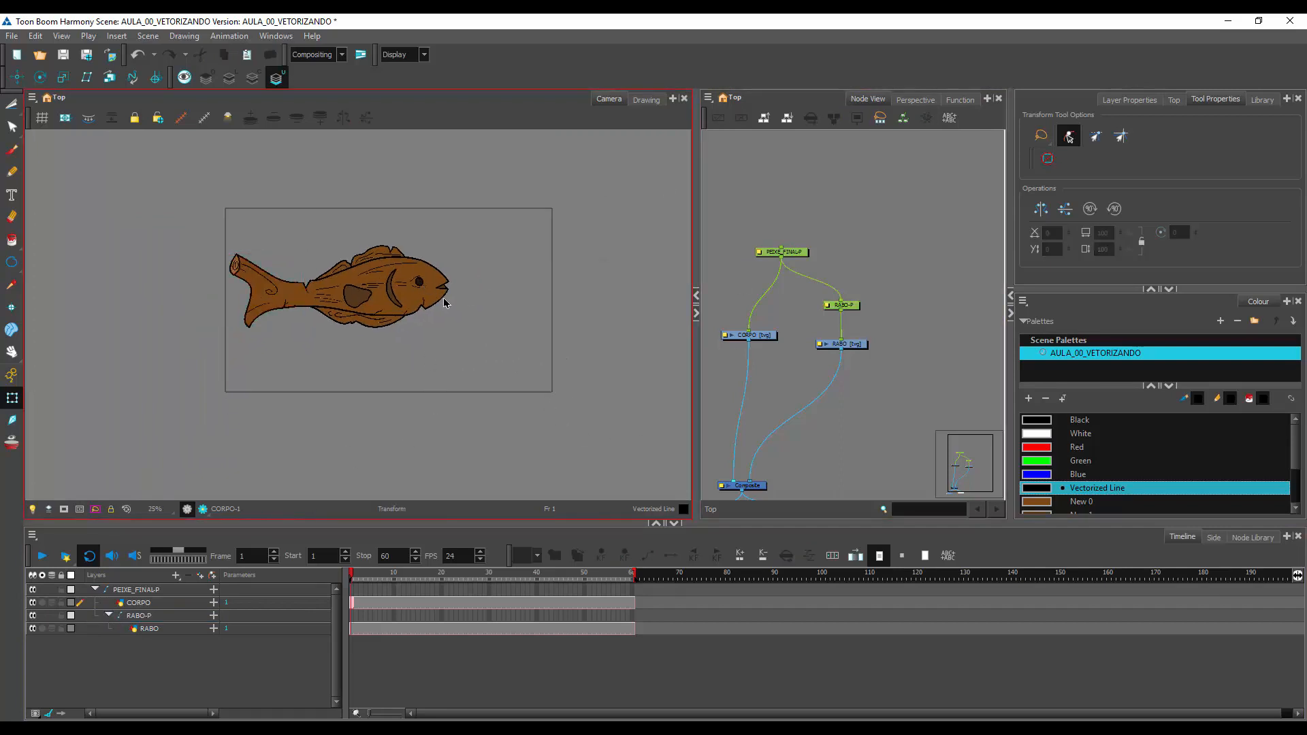
{"action": "left_click", "coordinate": [444, 302]}
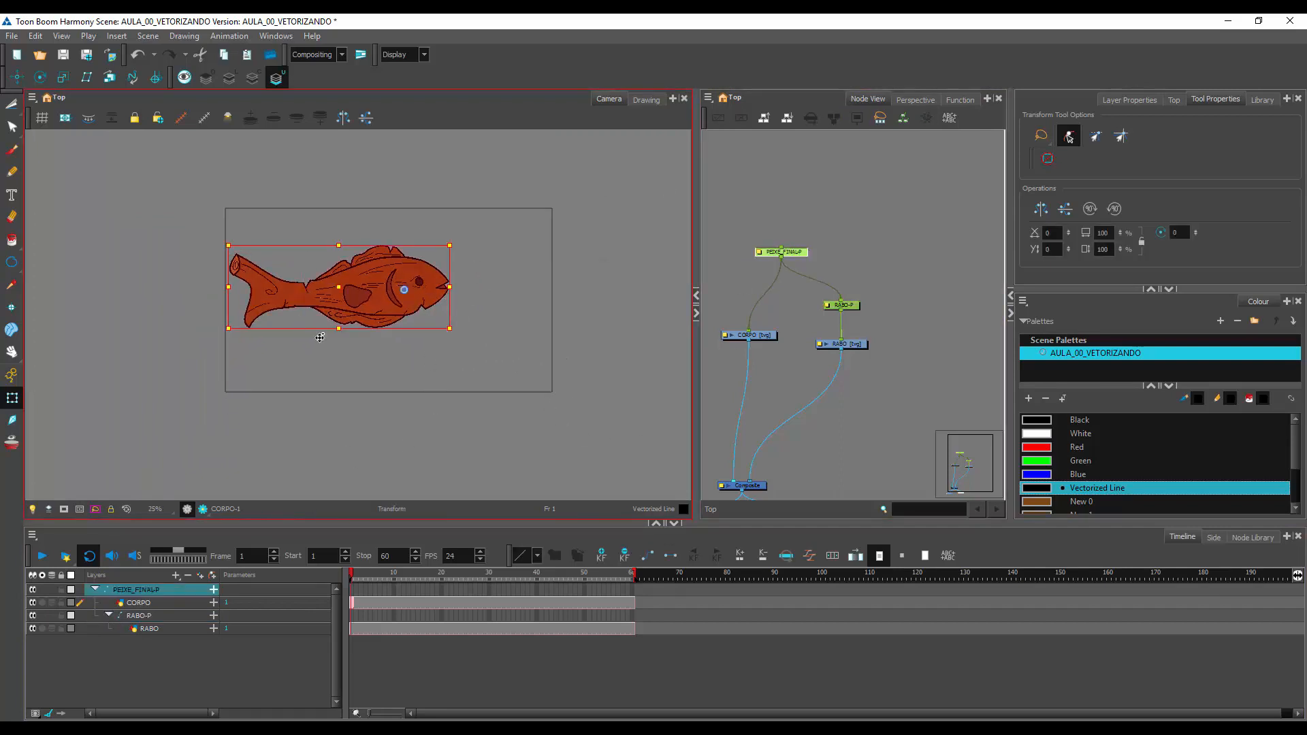
{"action": "left_click", "coordinate": [475, 376]}
{"action": "left_click", "coordinate": [435, 293]}
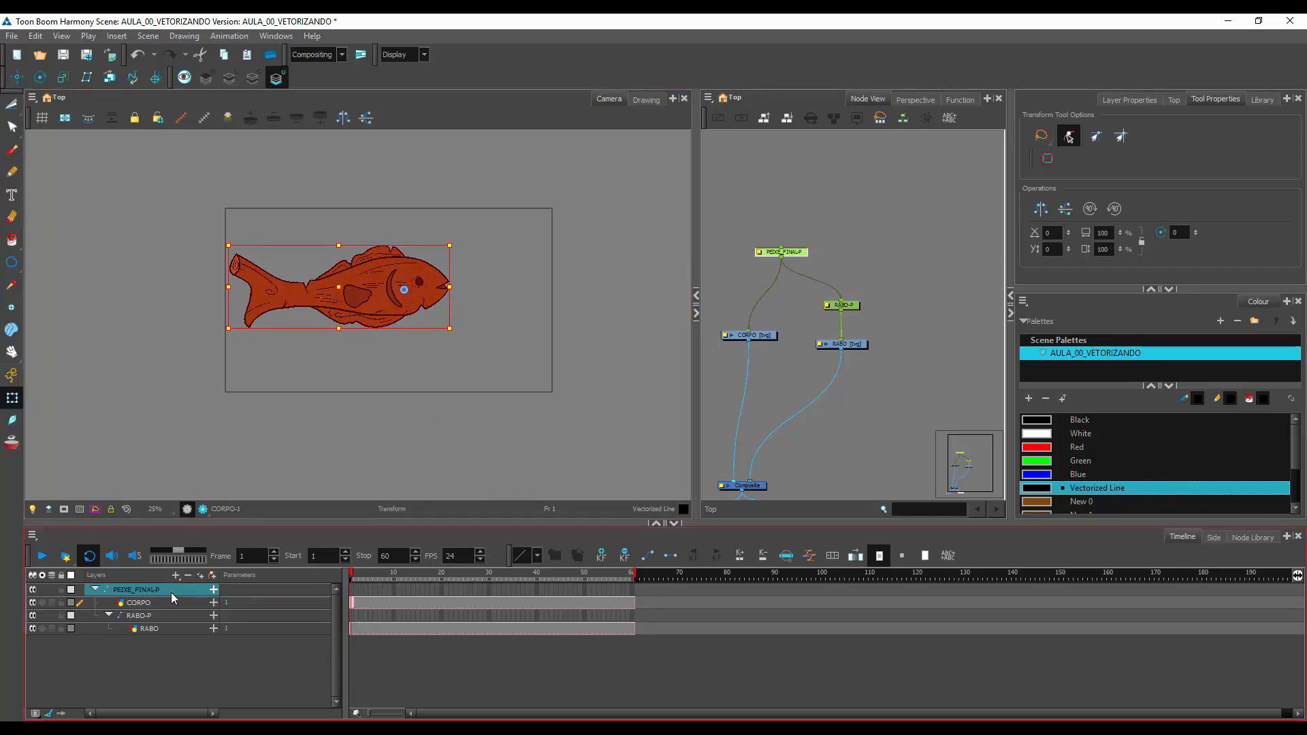
{"action": "left_click_drag", "start_coordinate": [354, 576], "coordinate": [365, 576]}
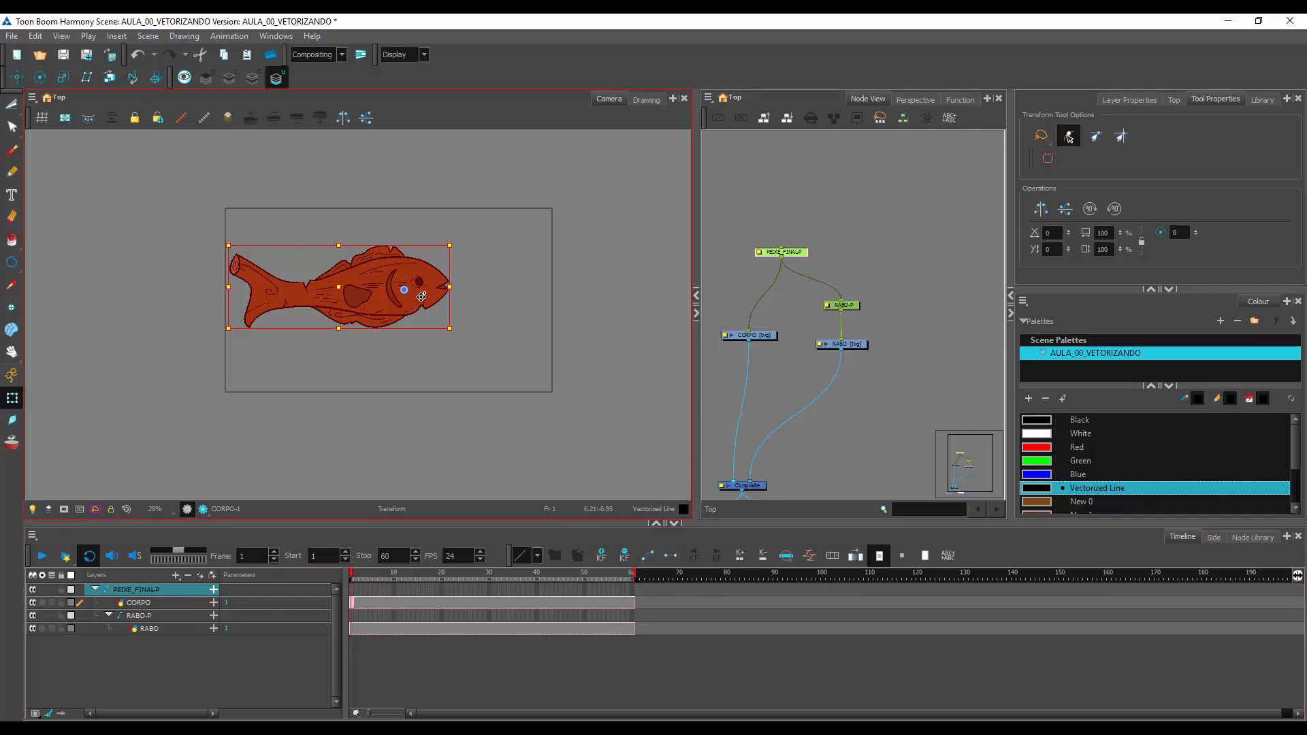
{"action": "left_click_drag", "start_coordinate": [382, 296], "coordinate": [153, 287]}
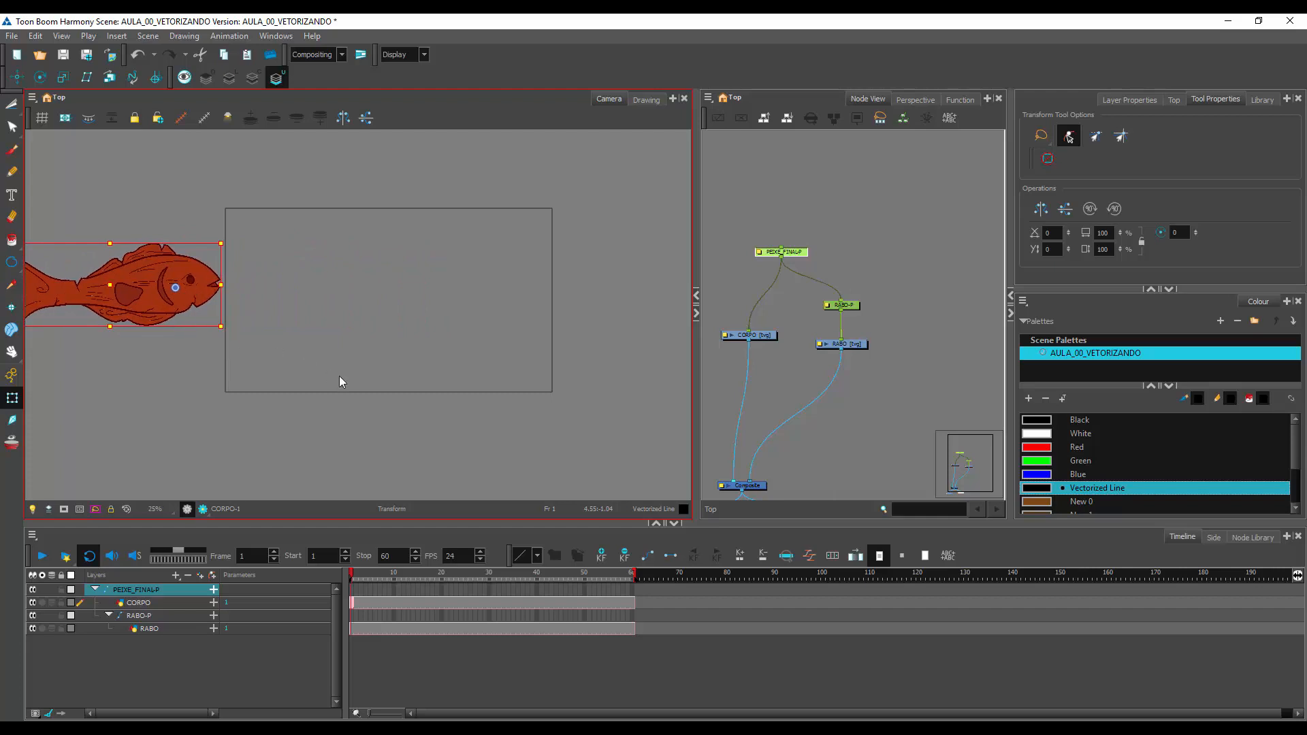
Scale the whole fish down to a little over half its size through the PEIXE_FINAL-P peg
{"action": "key", "text": "space"}
{"action": "left_click_drag", "start_coordinate": [434, 365], "coordinate": [458, 371]}
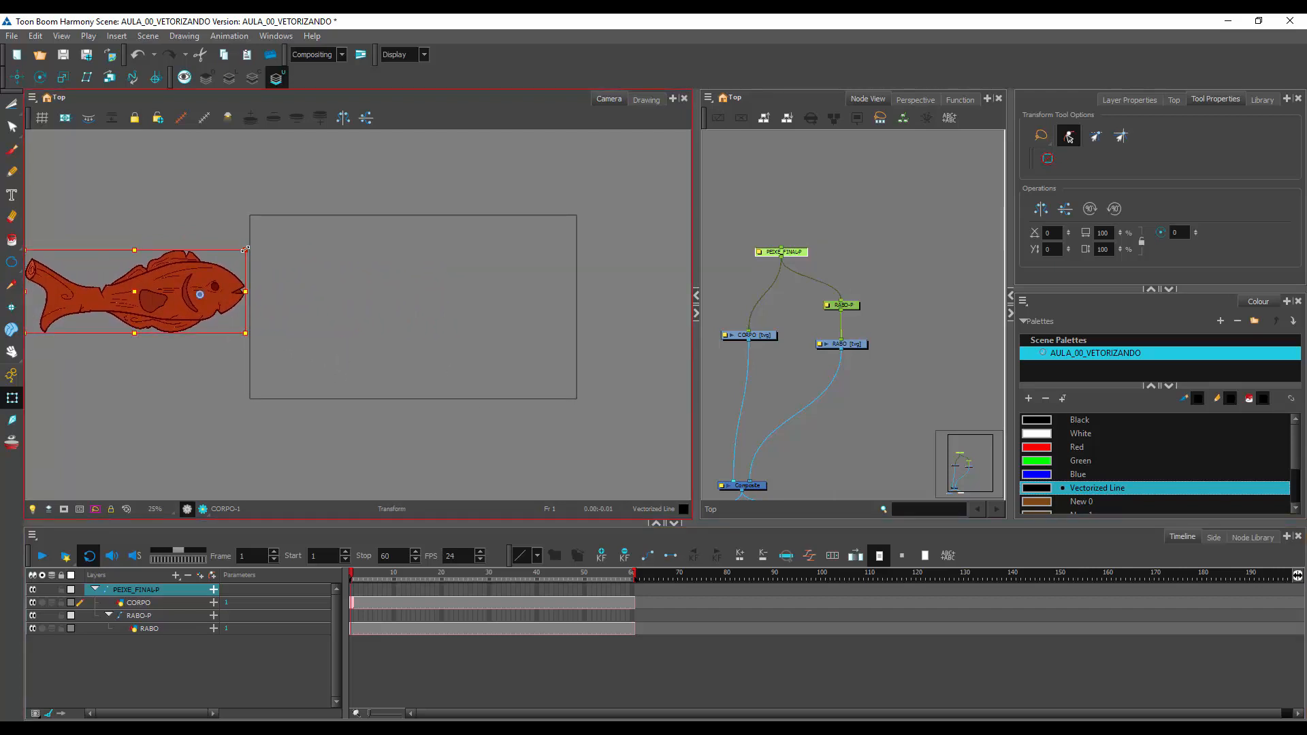
{"action": "left_click_drag", "start_coordinate": [245, 250], "coordinate": [226, 269]}
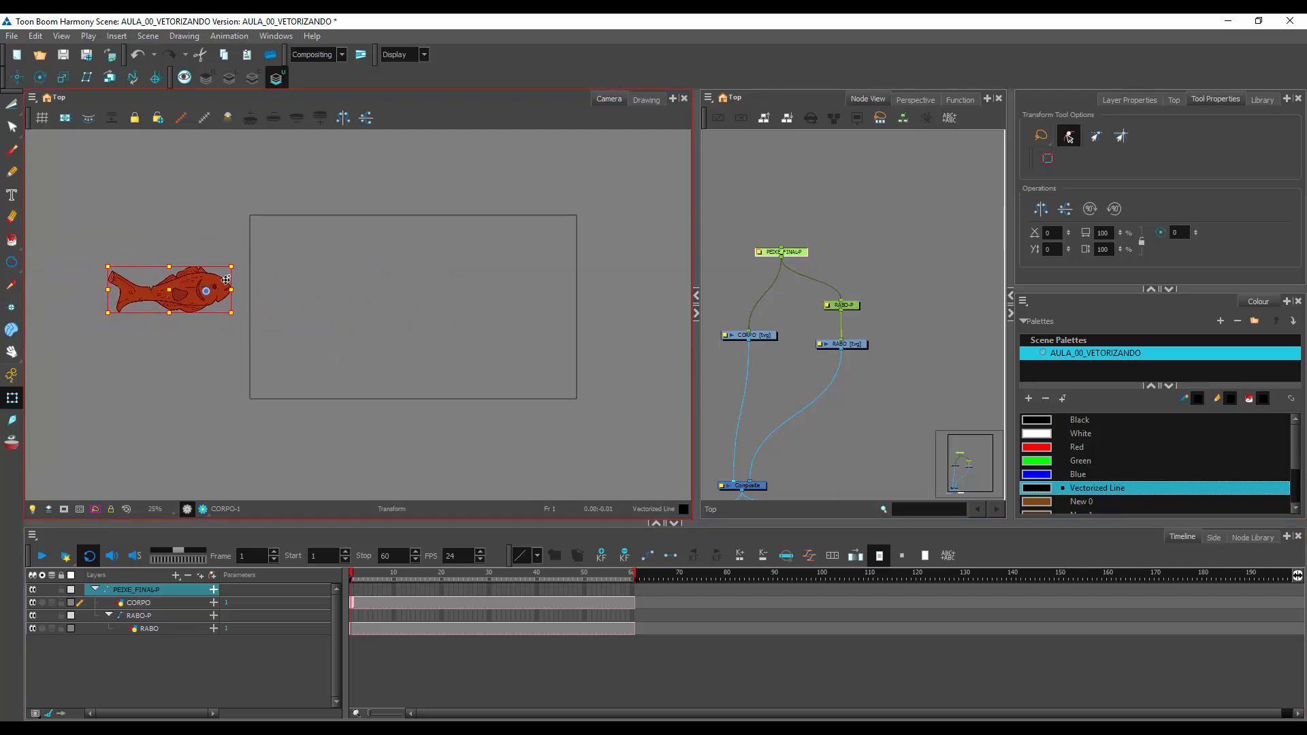
{"action": "left_click", "coordinate": [415, 363]}
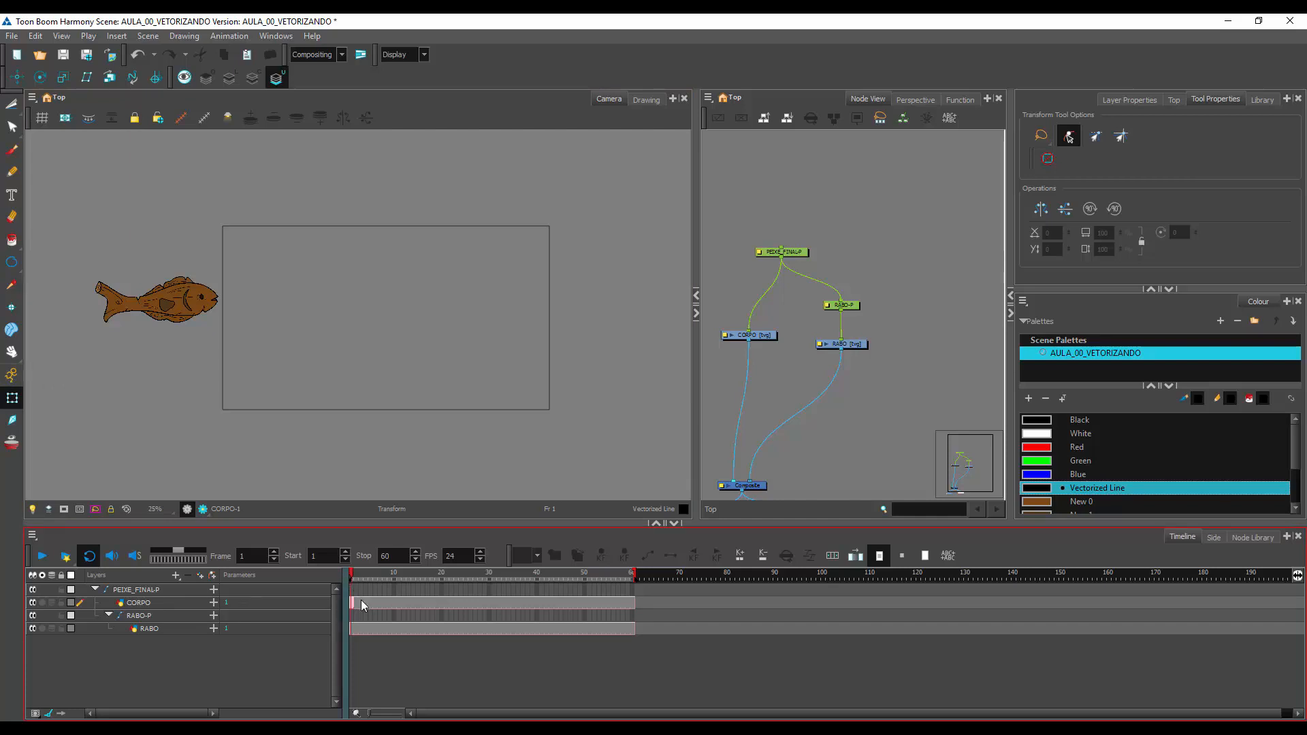
Nudge the master peg's node upwards slightly and rename the peg from PEIXE_FINAL-P to CORPOI-P
{"action": "left_click", "coordinate": [193, 310]}
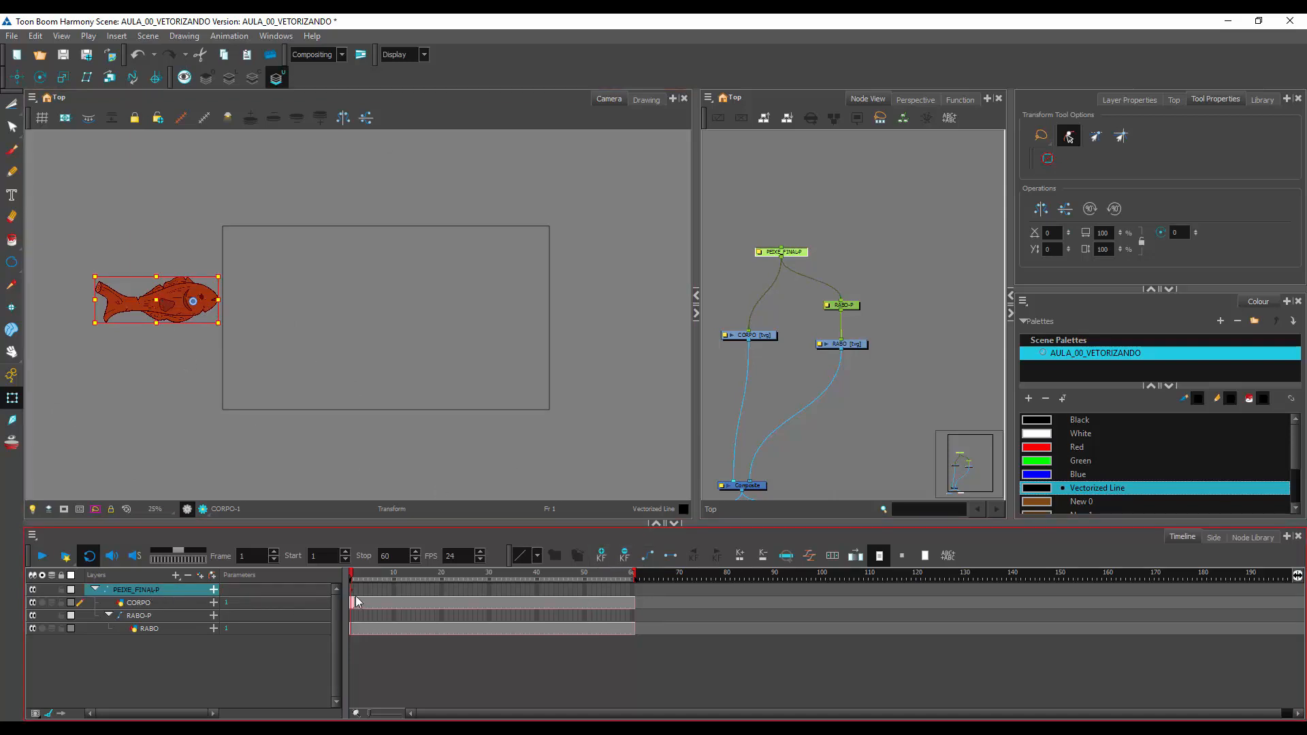
{"action": "left_click_drag", "start_coordinate": [796, 254], "coordinate": [793, 247]}
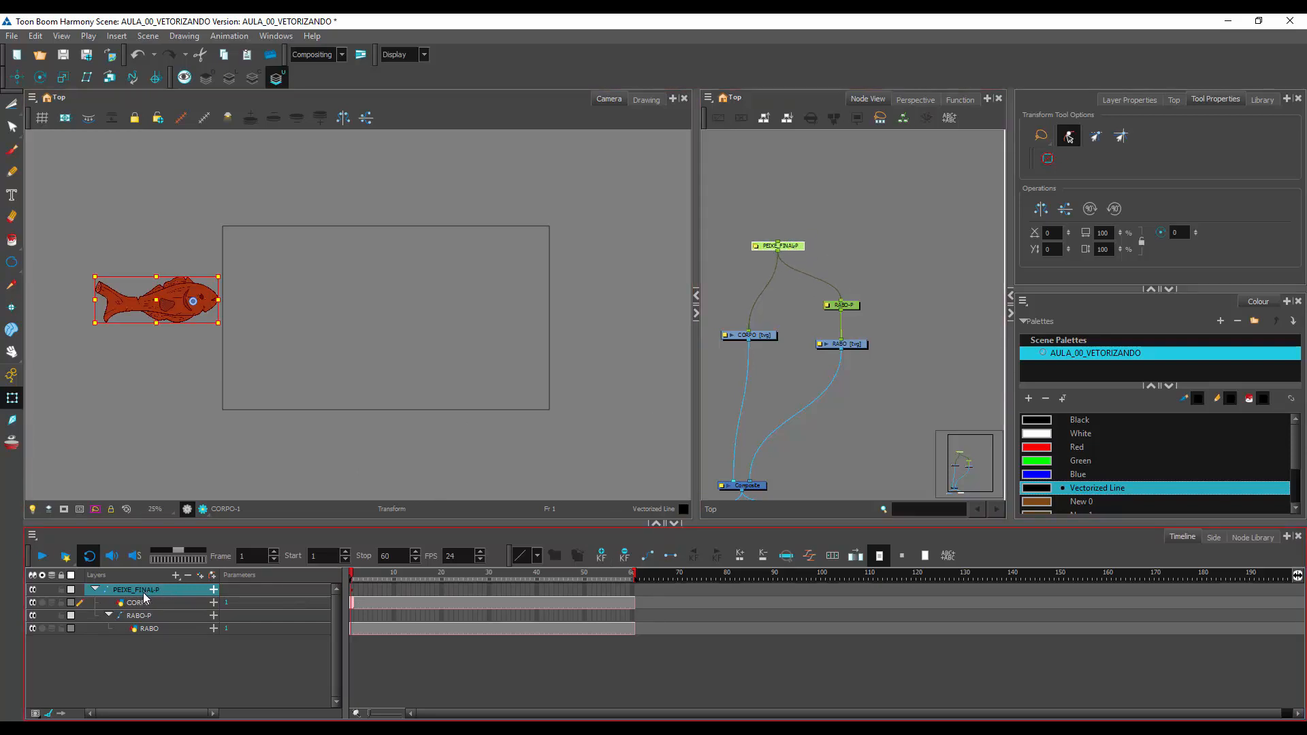
{"action": "type", "text": "CL-P_"}
{"action": "left_click", "coordinate": [201, 636]}
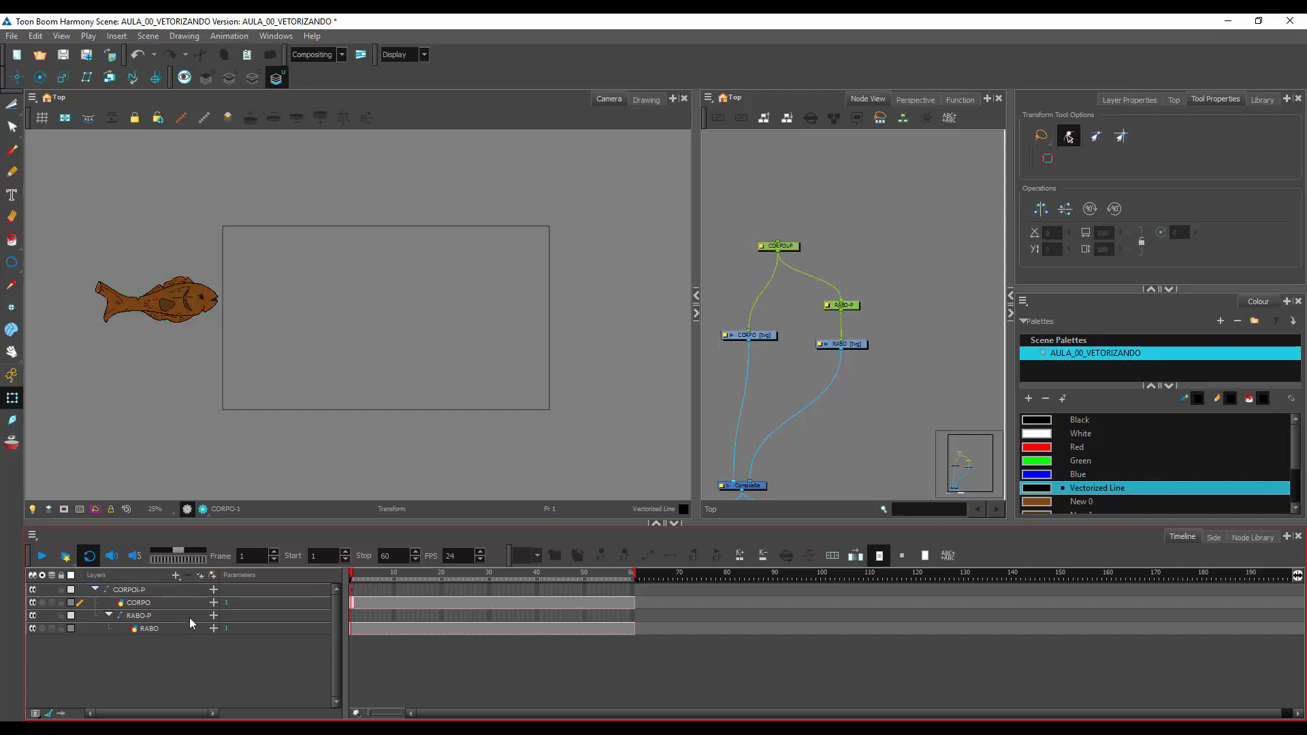
Examine which fish parts the CORPOI-P and RABO-P pegs and the CORPO drawing control by selecting them individually and together
{"action": "left_click", "coordinate": [146, 591]}
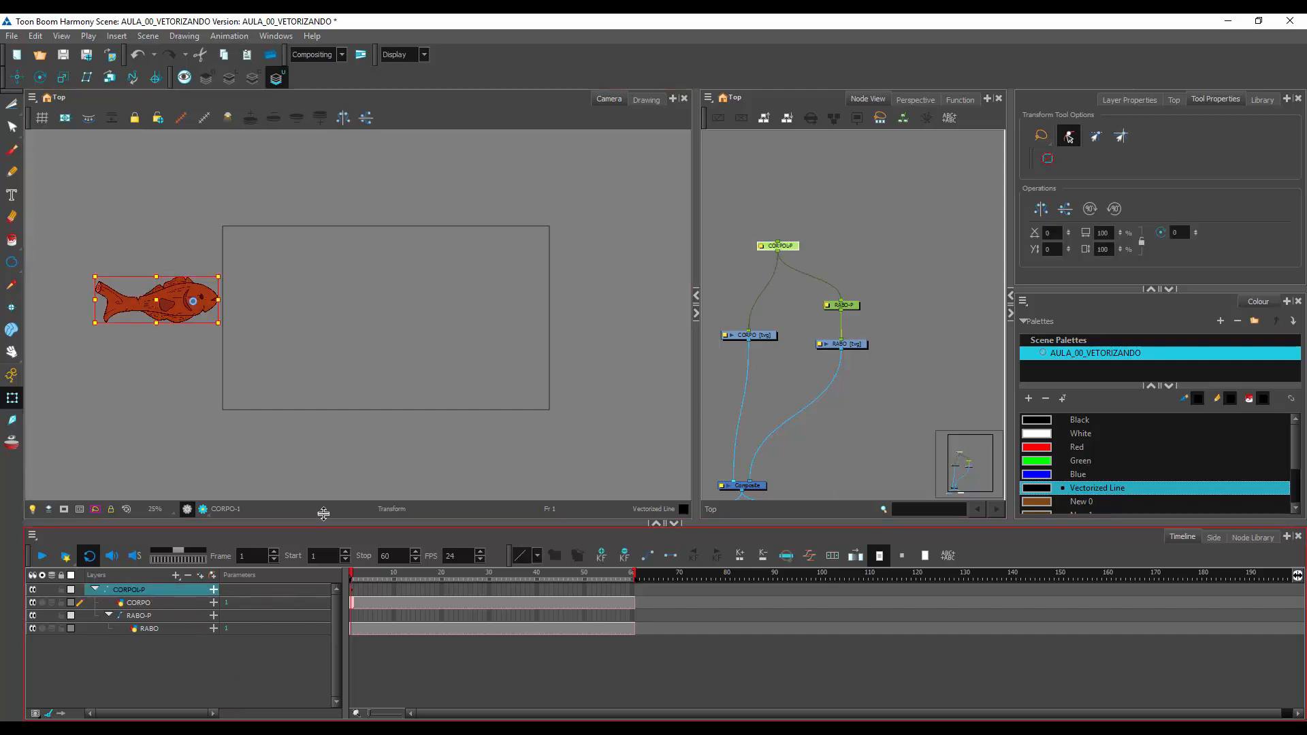
{"action": "mouse_move", "coordinate": [187, 425]}
{"action": "left_mouse_down"}
{"action": "mouse_move", "coordinate": [38, 345]}
{"action": "mouse_move", "coordinate": [153, 436]}
{"action": "left_mouse_up"}
{"action": "left_click", "coordinate": [154, 616]}
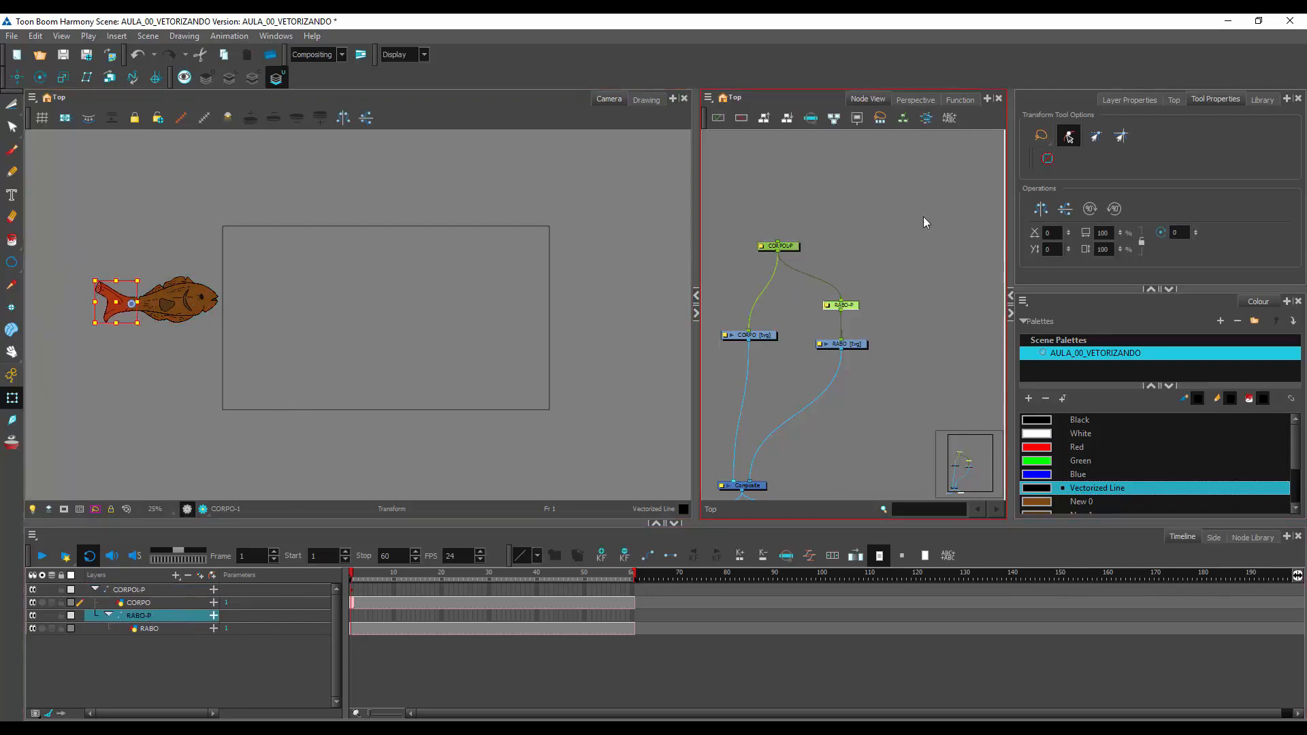
{"action": "left_click_drag", "start_coordinate": [923, 216], "coordinate": [745, 314]}
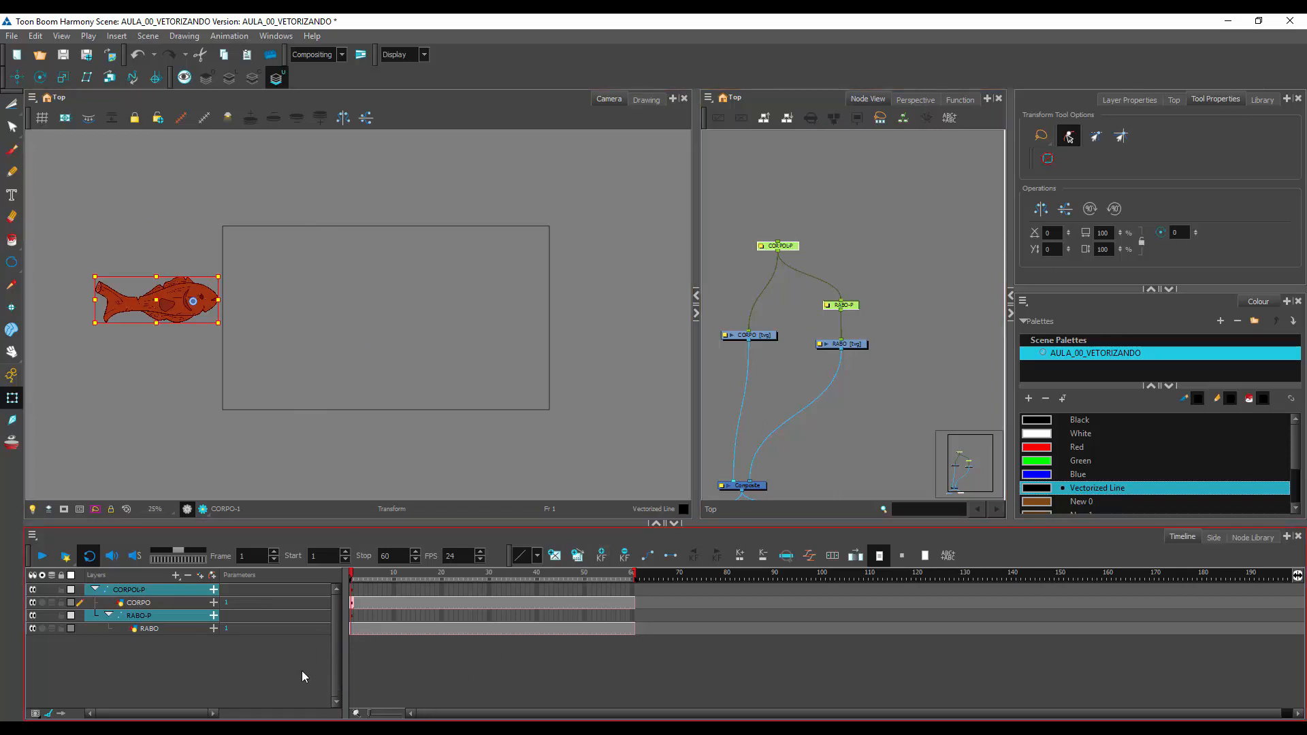
{"action": "left_click", "coordinate": [321, 605]}
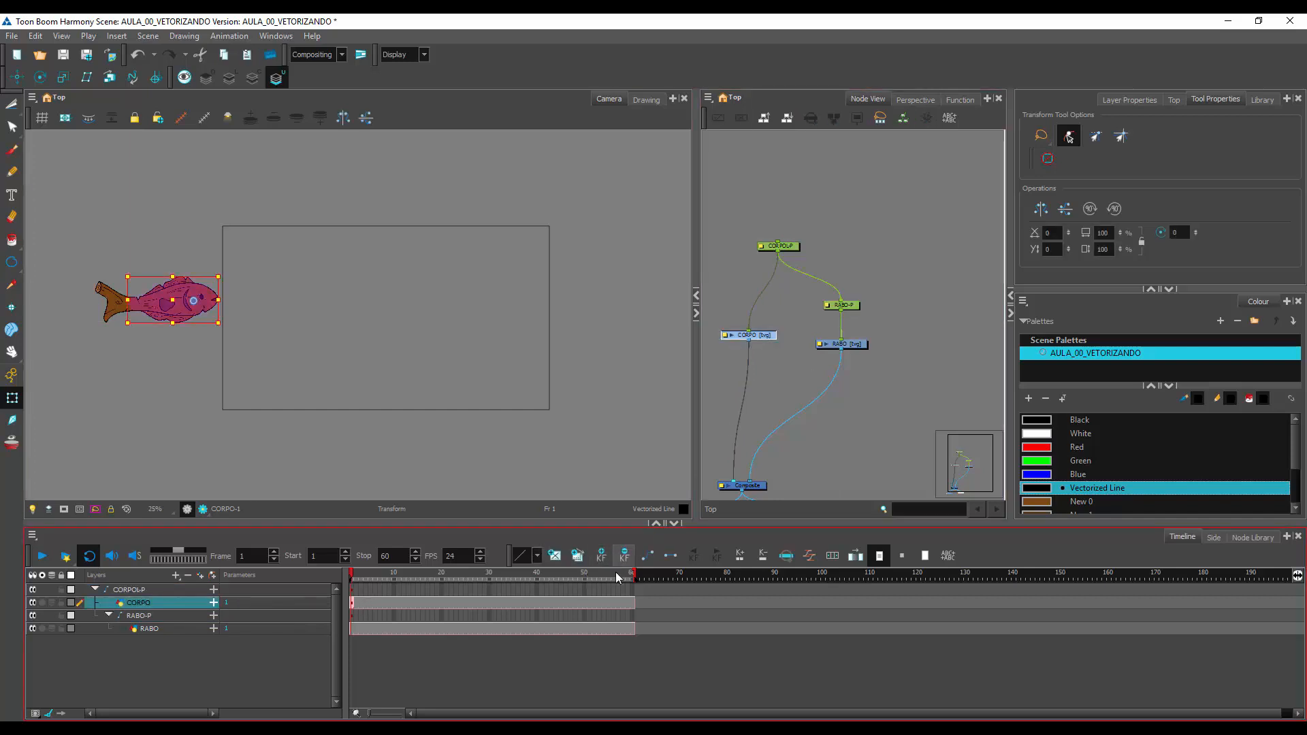
{"action": "left_click", "coordinate": [258, 672]}
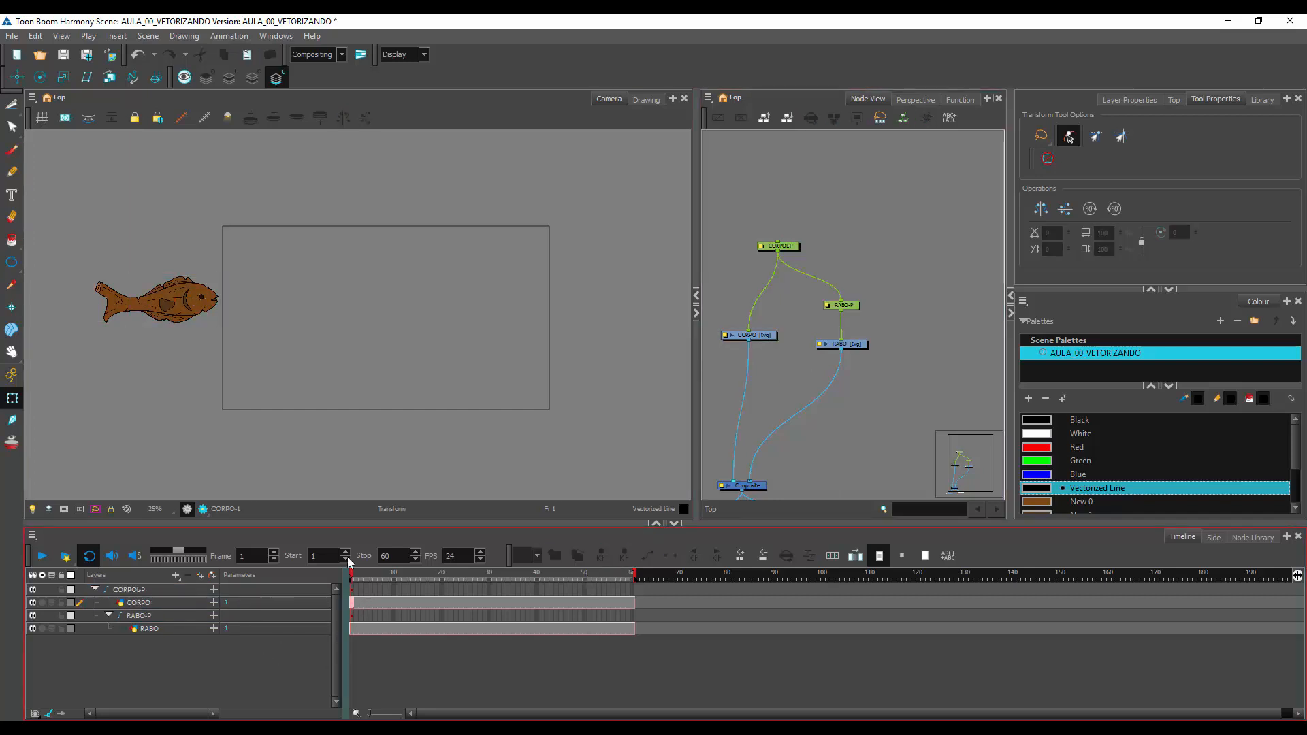
{"action": "left_click", "coordinate": [136, 616]}
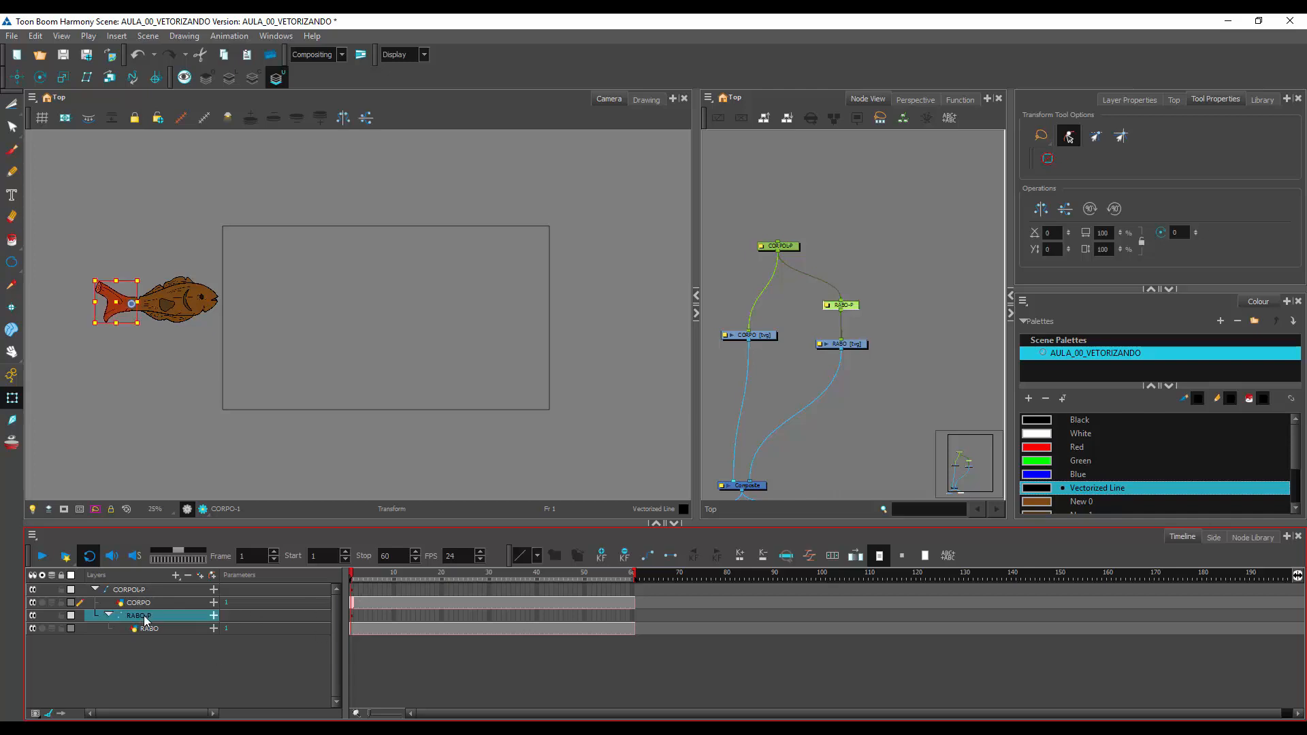
{"action": "left_click", "coordinate": [136, 589]}
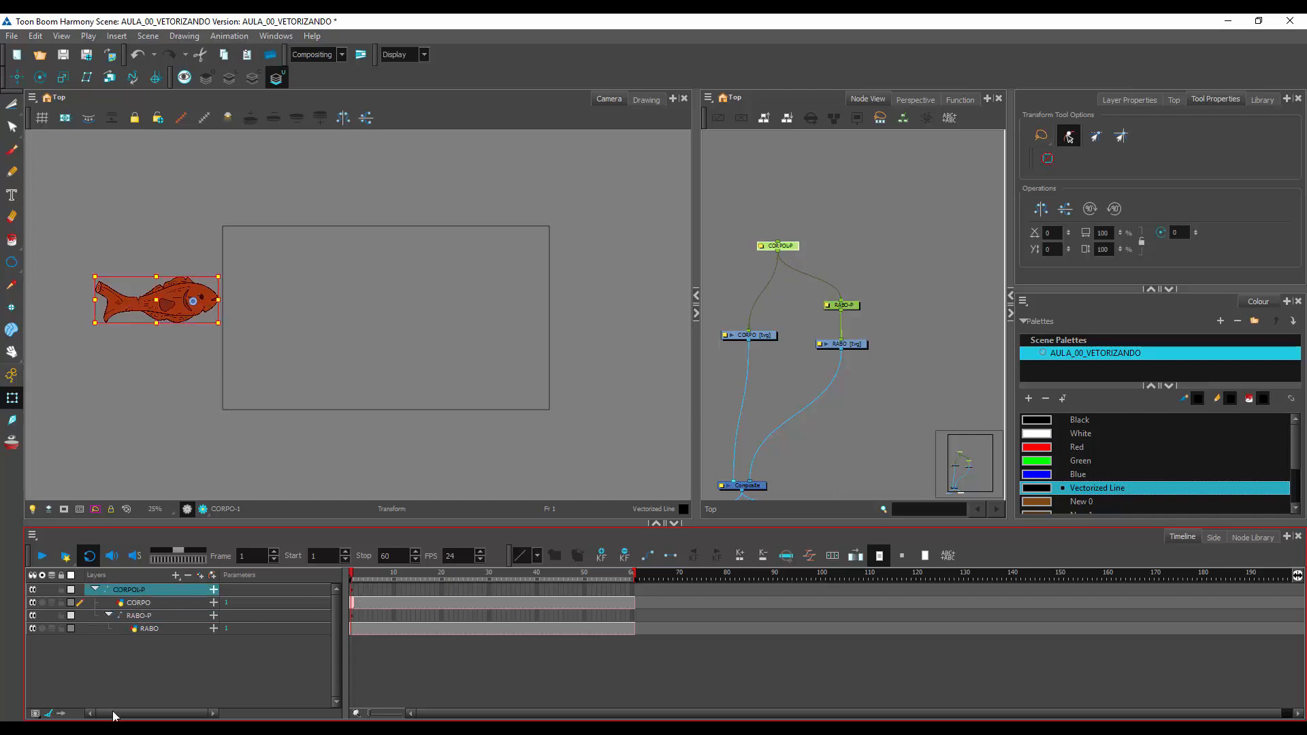
Turn on Animate mode and, at frame 29, move the fish through the CORPOI-P peg just past the camera frame's right edge
{"action": "left_click", "coordinate": [151, 672]}
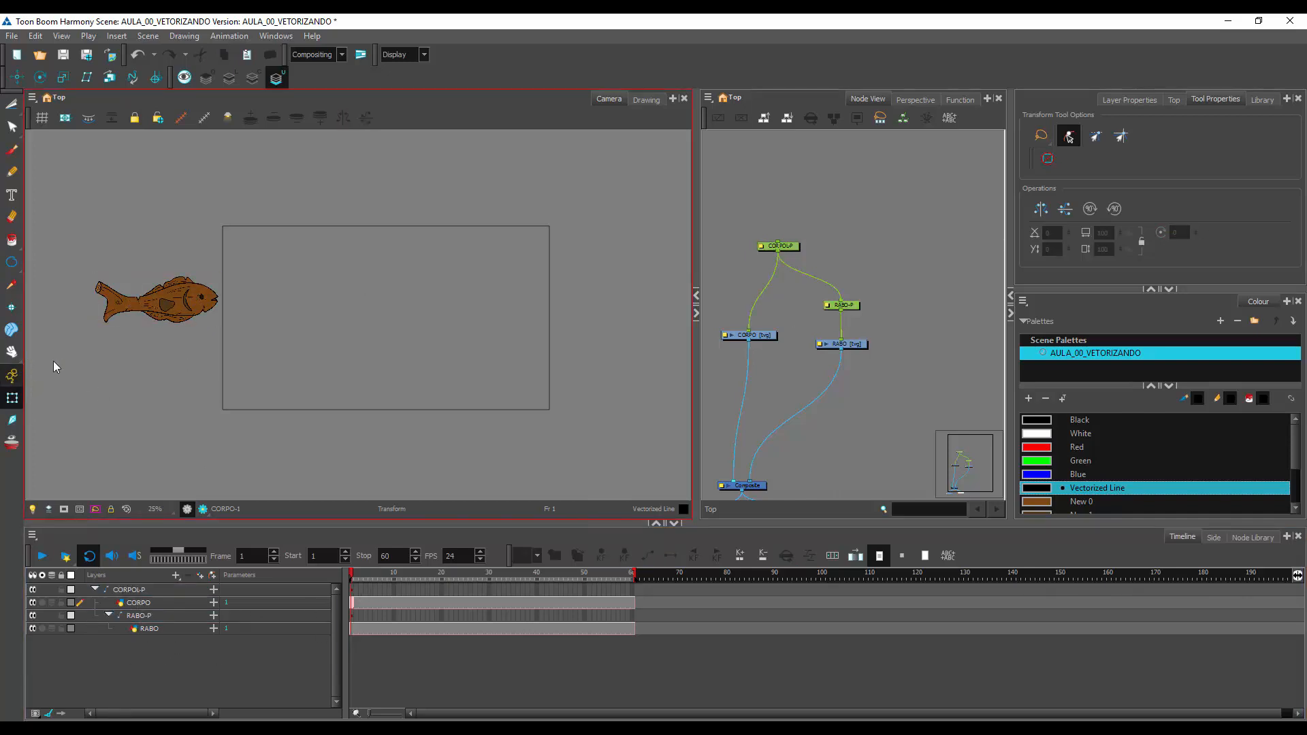
{"action": "left_click", "coordinate": [444, 601]}
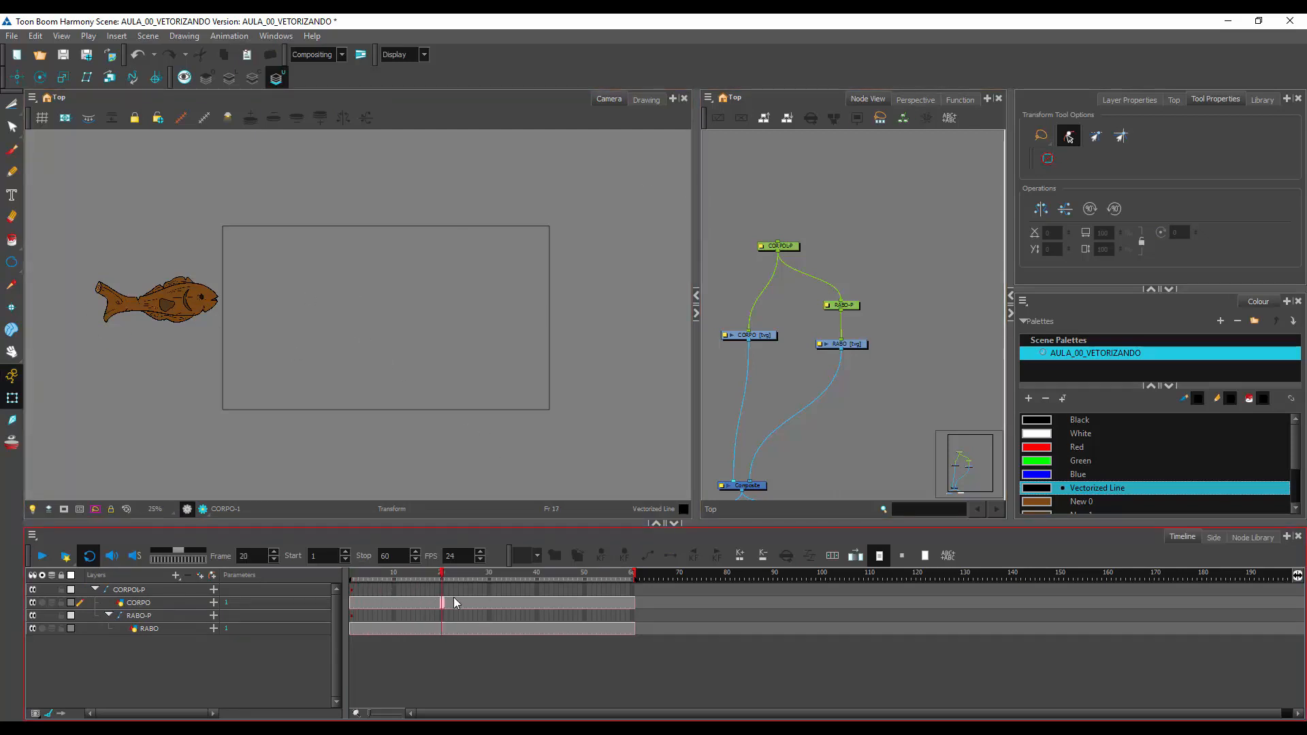
{"action": "left_click", "coordinate": [485, 603]}
{"action": "left_click", "coordinate": [135, 590]}
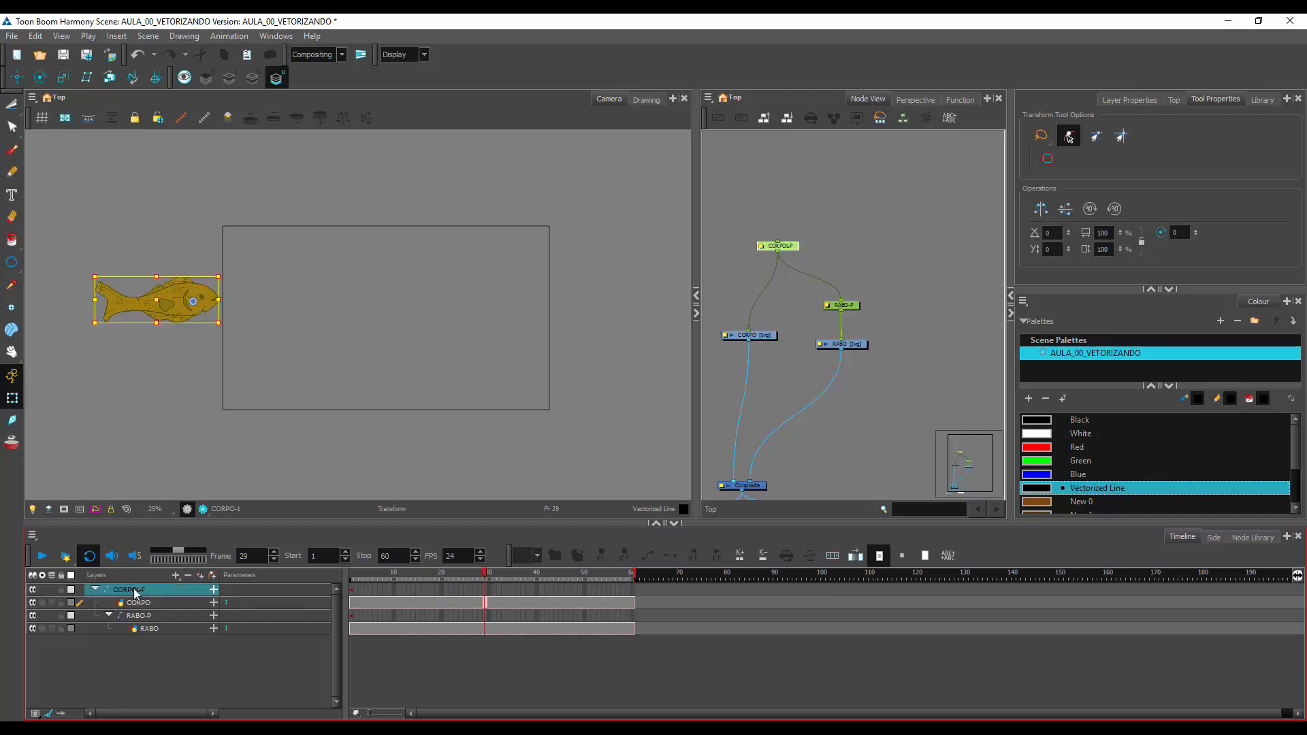
{"action": "left_click_drag", "start_coordinate": [189, 292], "coordinate": [647, 294]}
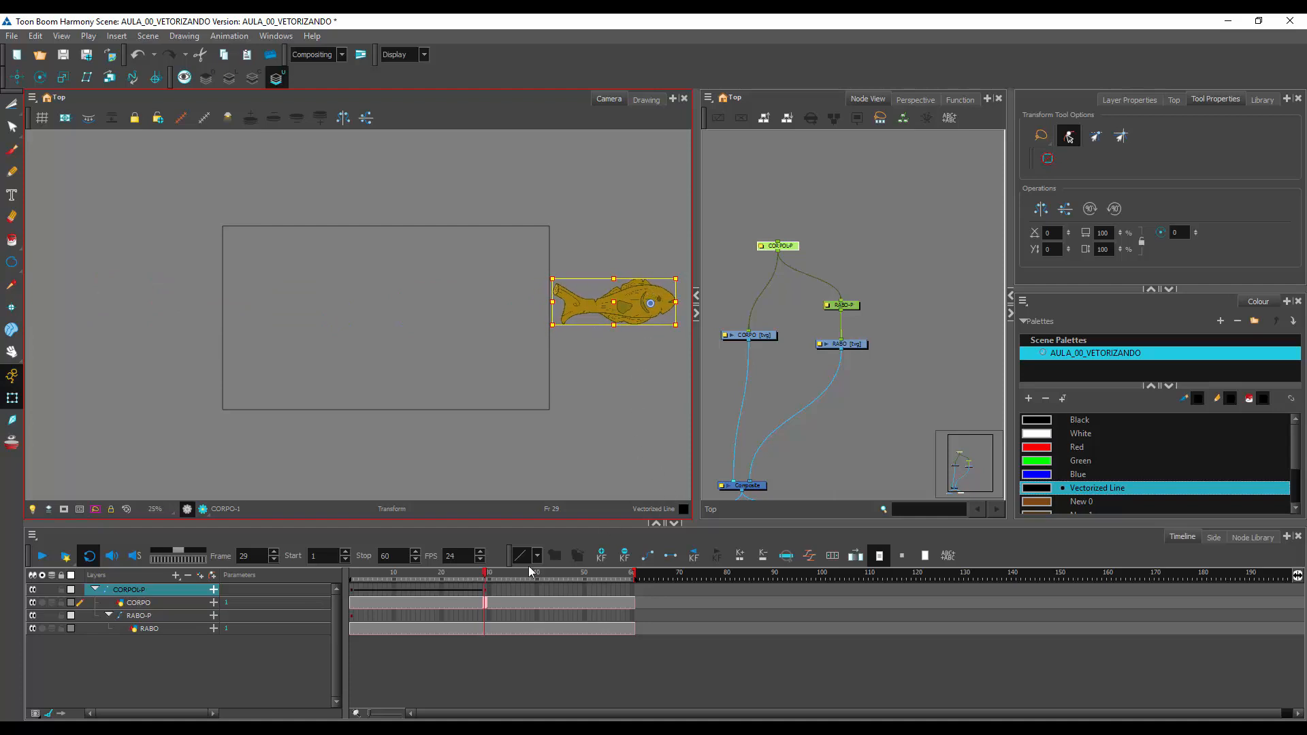
Play back the fish's crossing from frame 1 and examine its movement over the first frames
{"action": "left_click_drag", "start_coordinate": [480, 572], "coordinate": [352, 595]}
{"action": "left_click", "coordinate": [42, 555]}
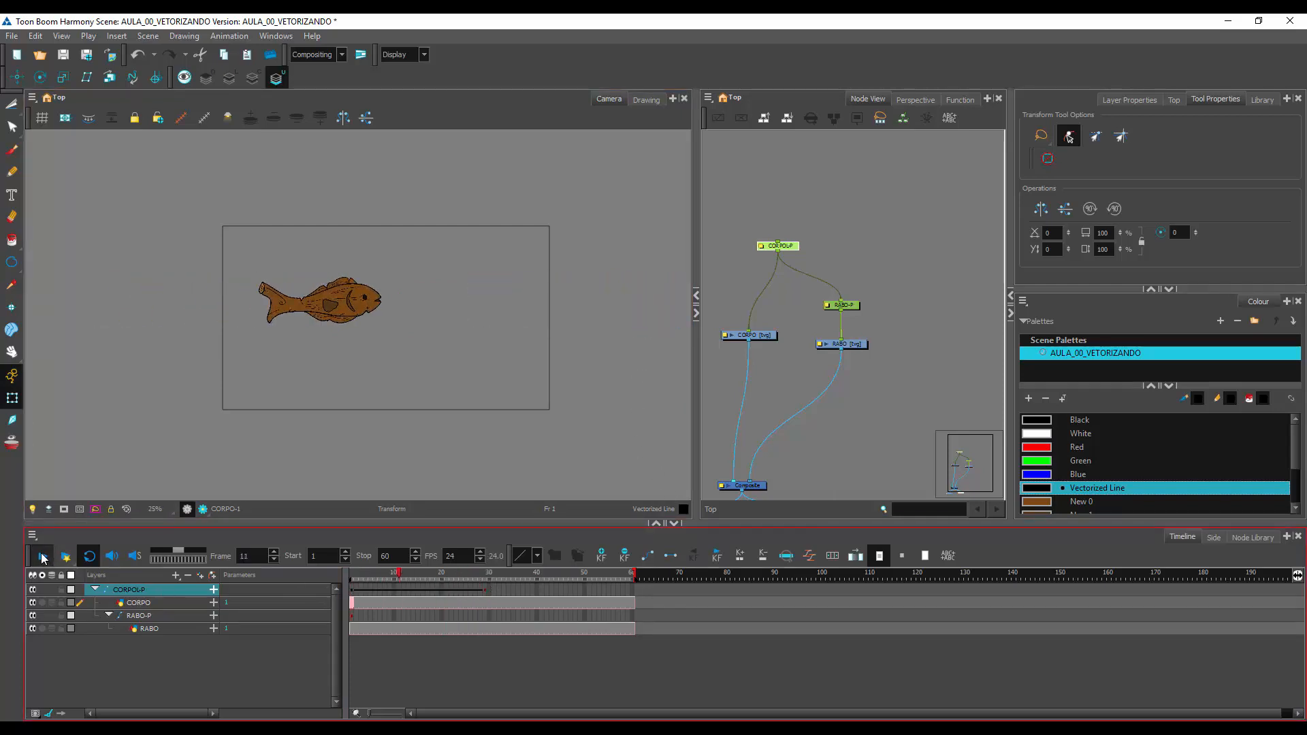
{"action": "left_click", "coordinate": [42, 555]}
{"action": "left_click", "coordinate": [353, 599]}
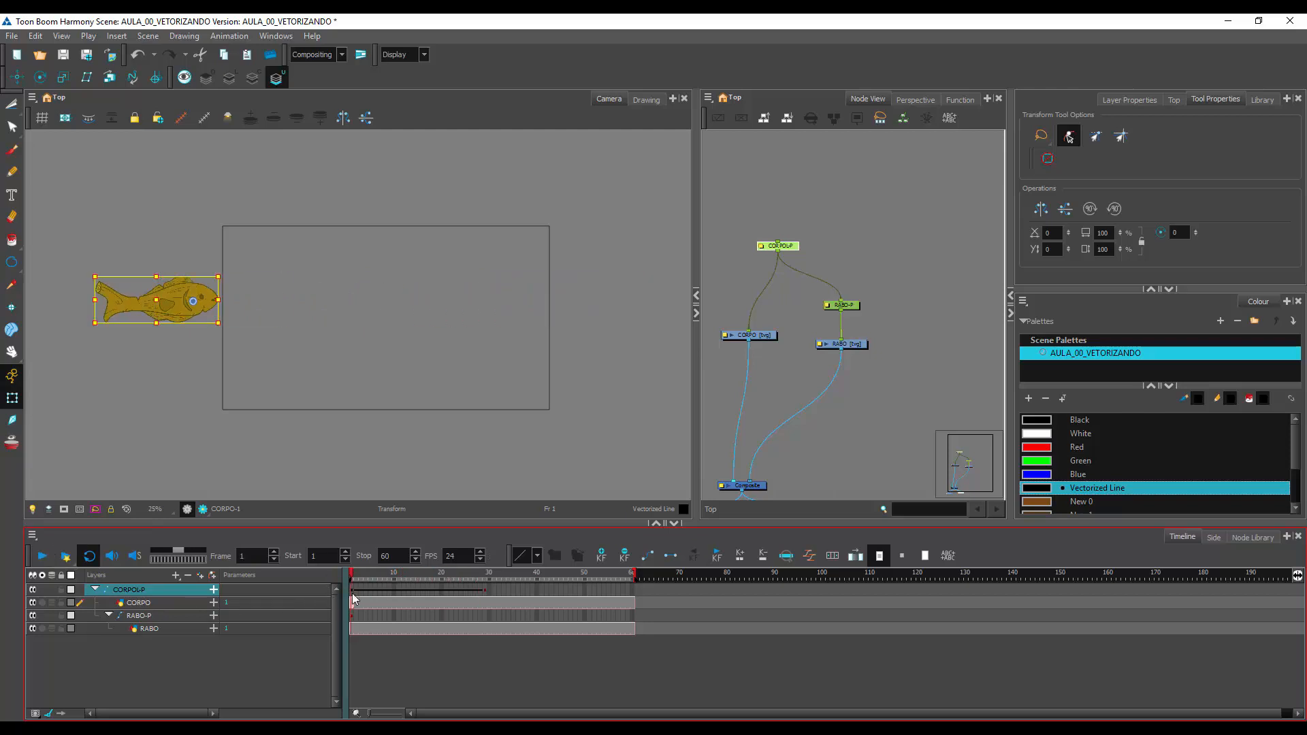
{"action": "left_click_drag", "start_coordinate": [354, 575], "coordinate": [330, 607]}
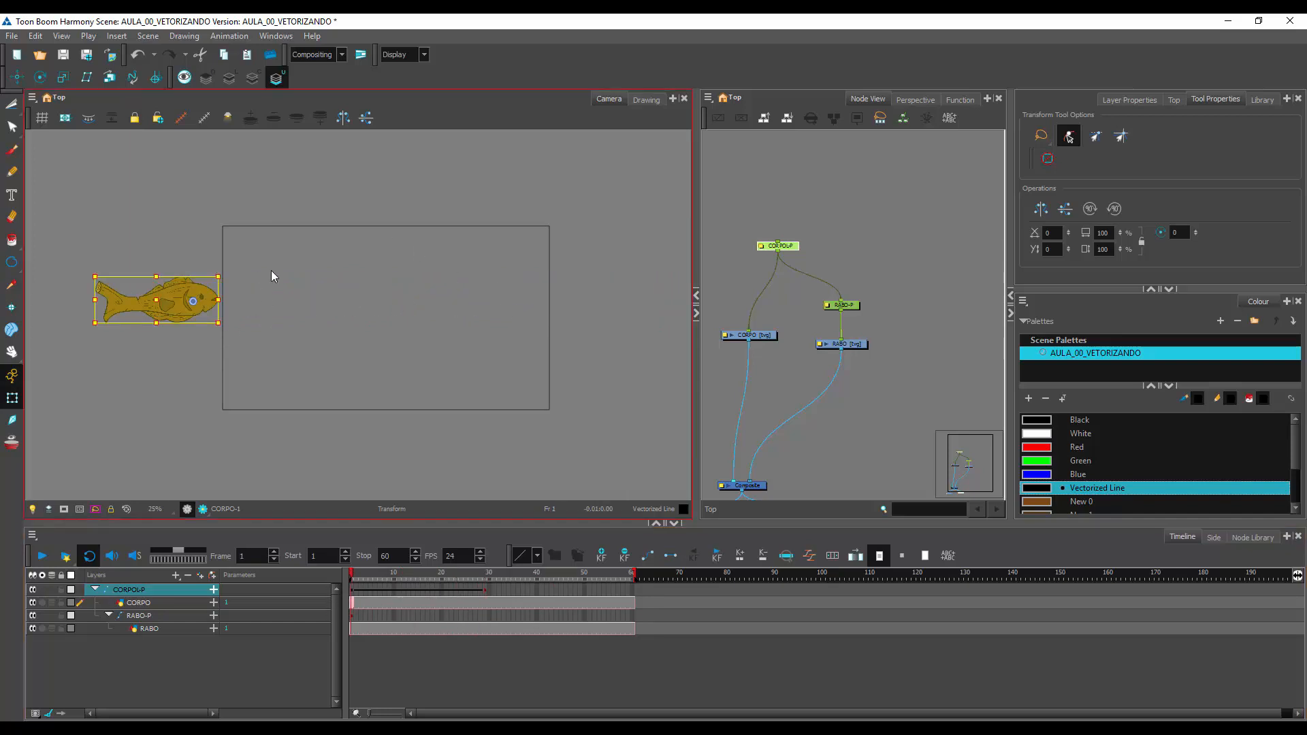
{"action": "left_click_drag", "start_coordinate": [354, 575], "coordinate": [383, 578]}
{"action": "mouse_move", "coordinate": [404, 576]}
{"action": "left_mouse_down"}
{"action": "mouse_move", "coordinate": [484, 604]}
{"action": "mouse_move", "coordinate": [366, 597]}
{"action": "mouse_move", "coordinate": [431, 603]}
{"action": "mouse_move", "coordinate": [345, 611]}
{"action": "mouse_move", "coordinate": [380, 579]}
{"action": "left_mouse_up"}
{"action": "left_click", "coordinate": [362, 576]}
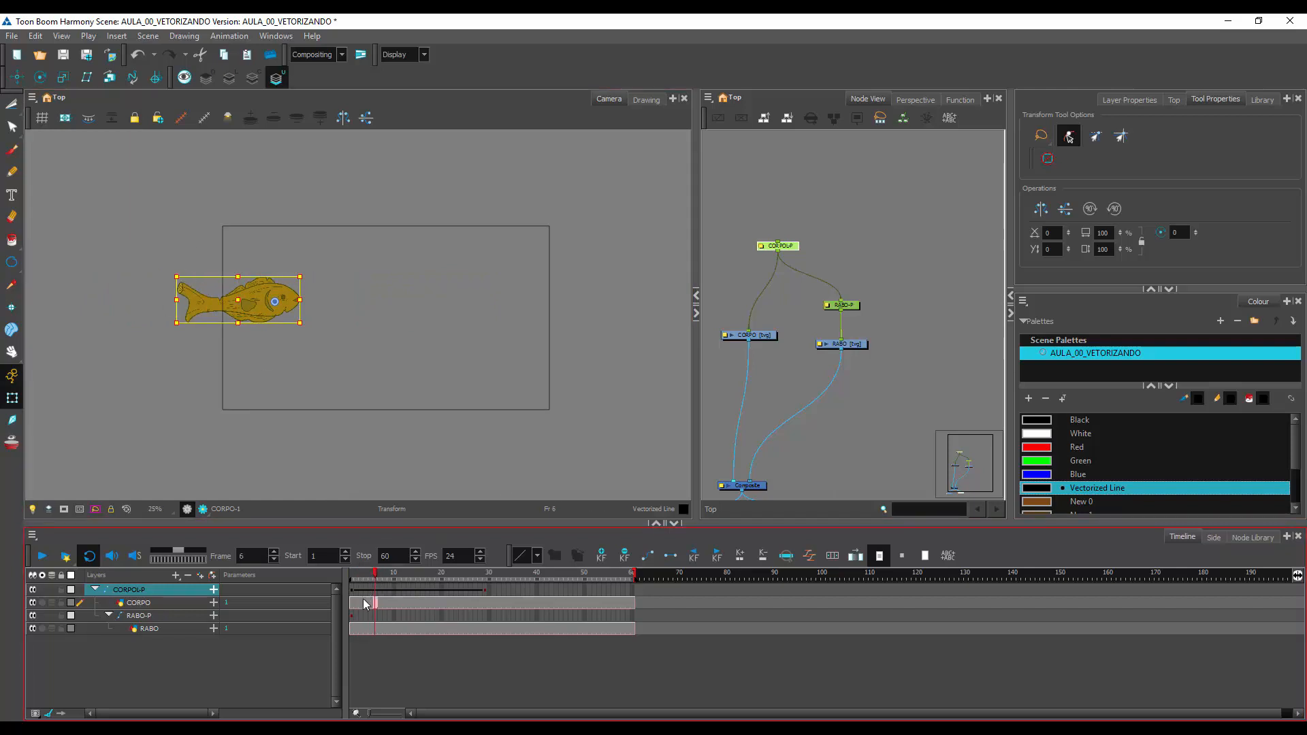
Select the RABO-P tail peg and add a keyframe to it at frame 9
{"action": "left_click", "coordinate": [350, 615]}
{"action": "left_click", "coordinate": [377, 575]}
{"action": "left_click_drag", "start_coordinate": [378, 576], "coordinate": [390, 579]}
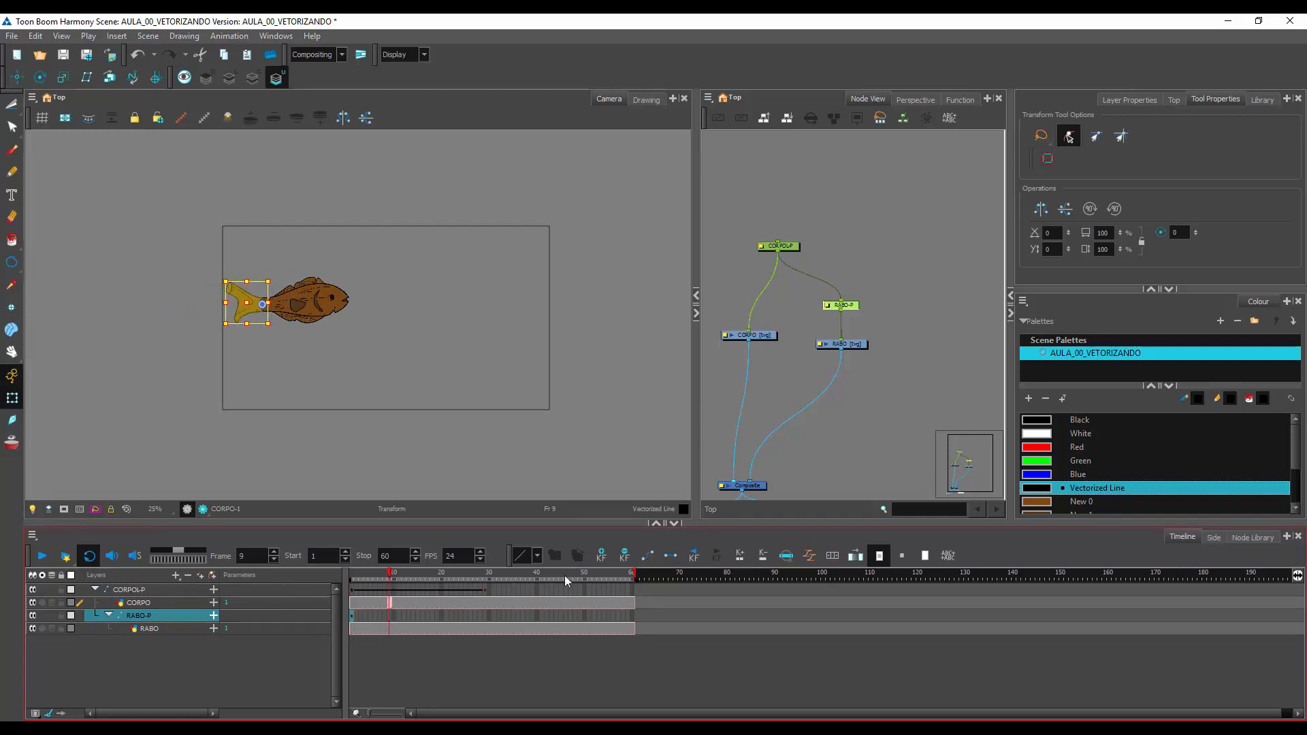
{"action": "left_click", "coordinate": [601, 555]}
Rotate the tail through the RABO-P peg downwards at frame 13 and upwards at frame 17
{"action": "left_click_drag", "start_coordinate": [393, 577], "coordinate": [409, 577]}
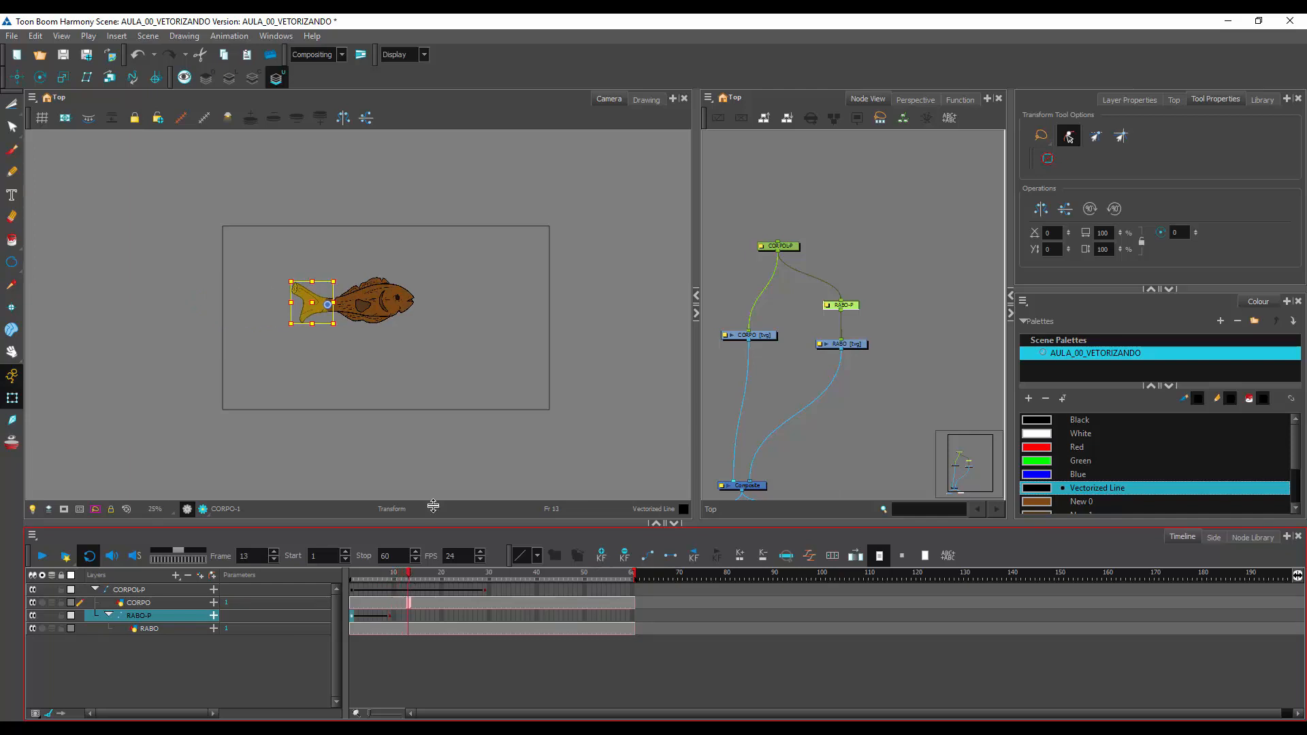
{"action": "left_click_drag", "start_coordinate": [338, 329], "coordinate": [346, 321]}
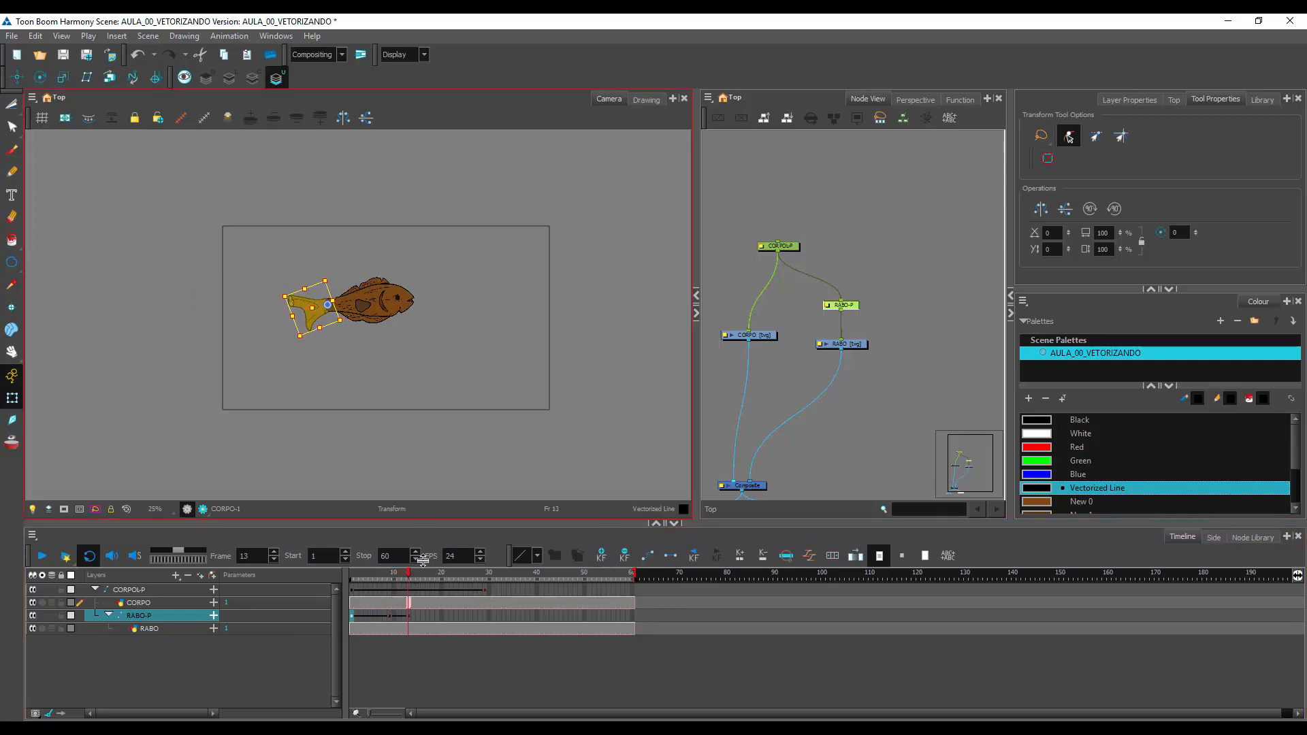
{"action": "left_click_drag", "start_coordinate": [411, 574], "coordinate": [427, 573]}
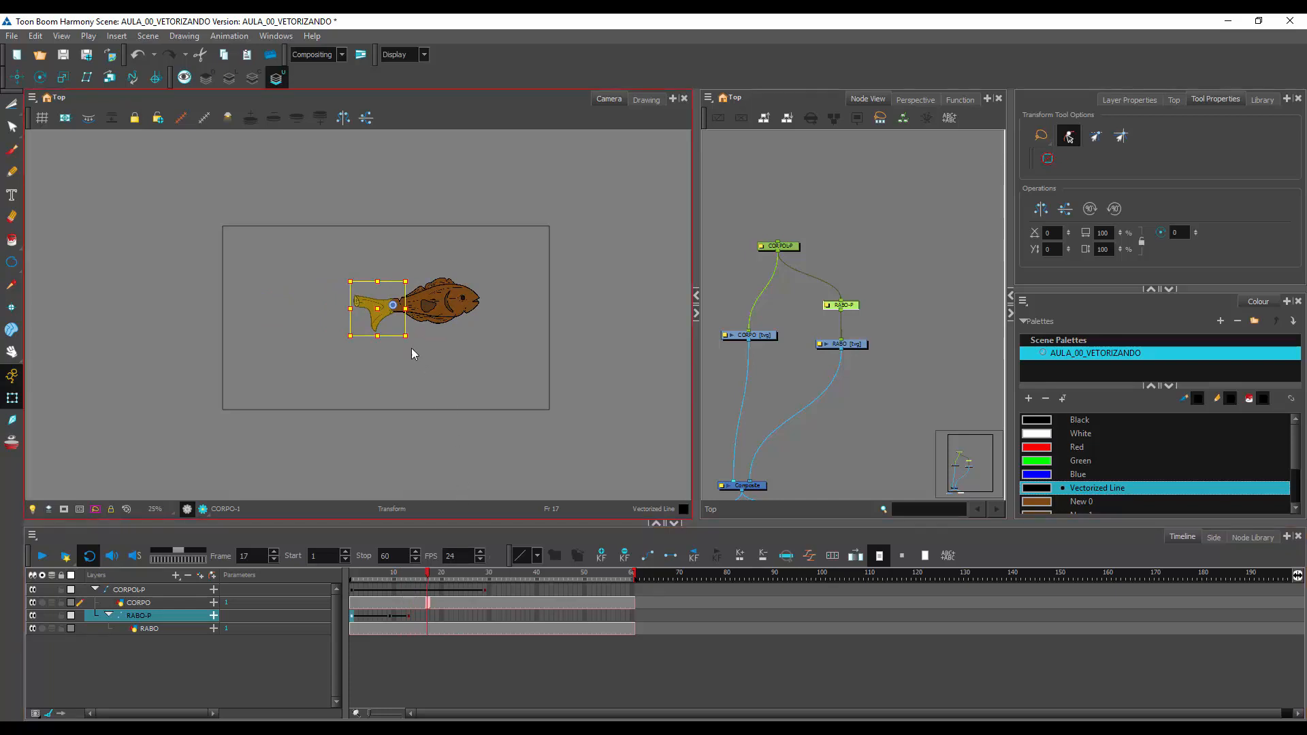
{"action": "left_click_drag", "start_coordinate": [413, 346], "coordinate": [388, 365]}
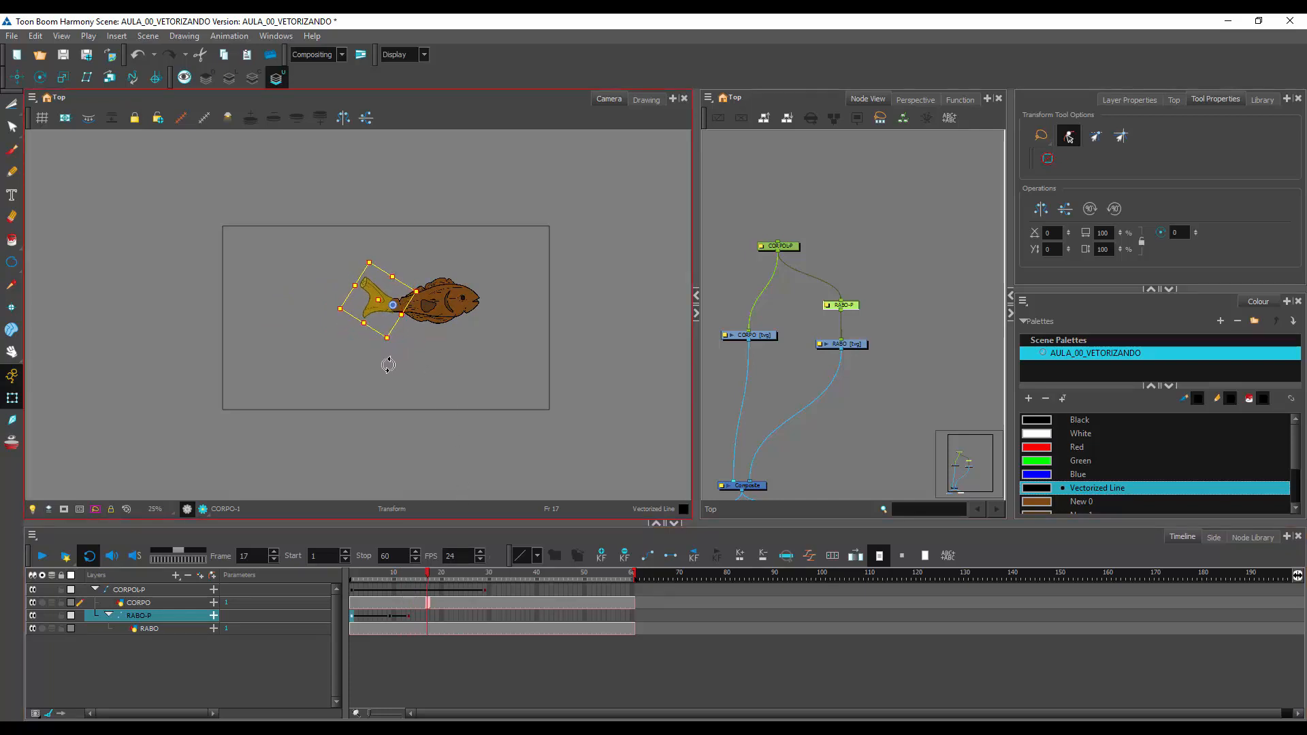
Continue the tail swing on the RABO-P peg, rotating it down at frame 21, up at frame 25 and down at frame 29
{"action": "left_click_drag", "start_coordinate": [436, 575], "coordinate": [447, 574]}
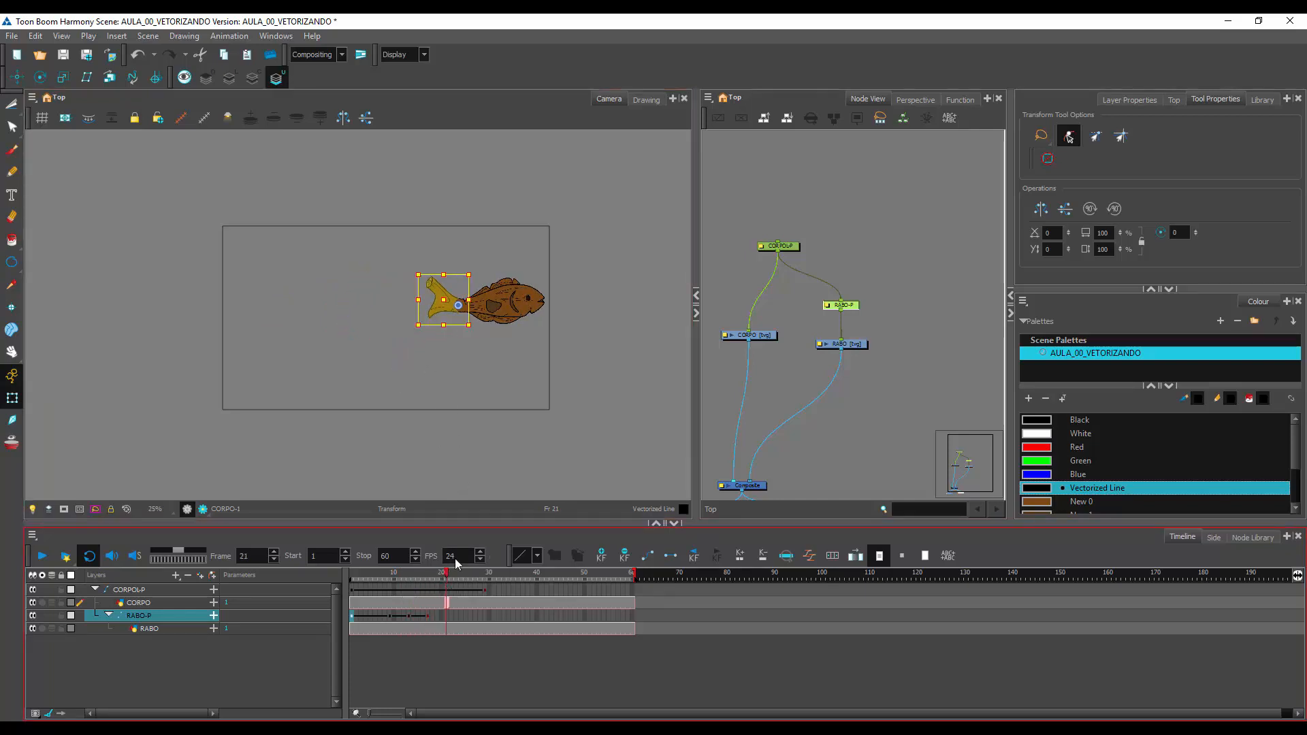
{"action": "left_click_drag", "start_coordinate": [476, 333], "coordinate": [489, 318]}
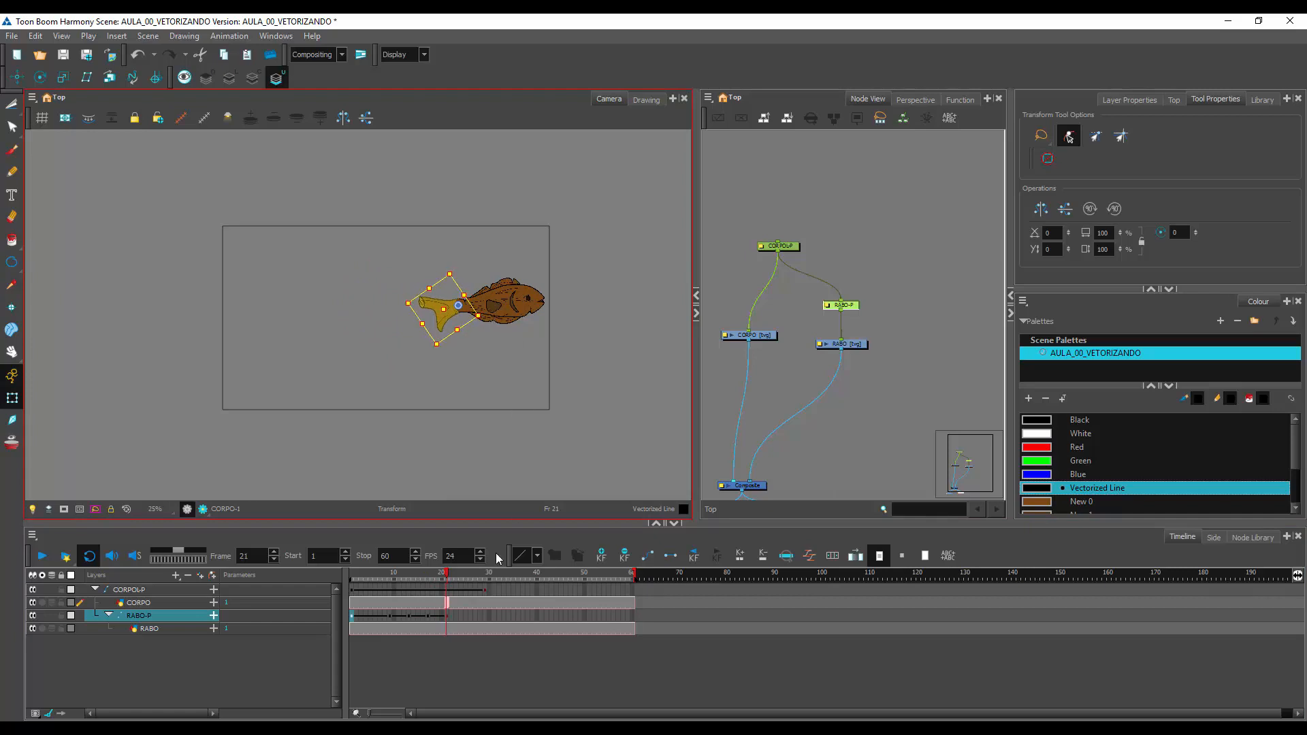
{"action": "left_click_drag", "start_coordinate": [451, 575], "coordinate": [466, 575]}
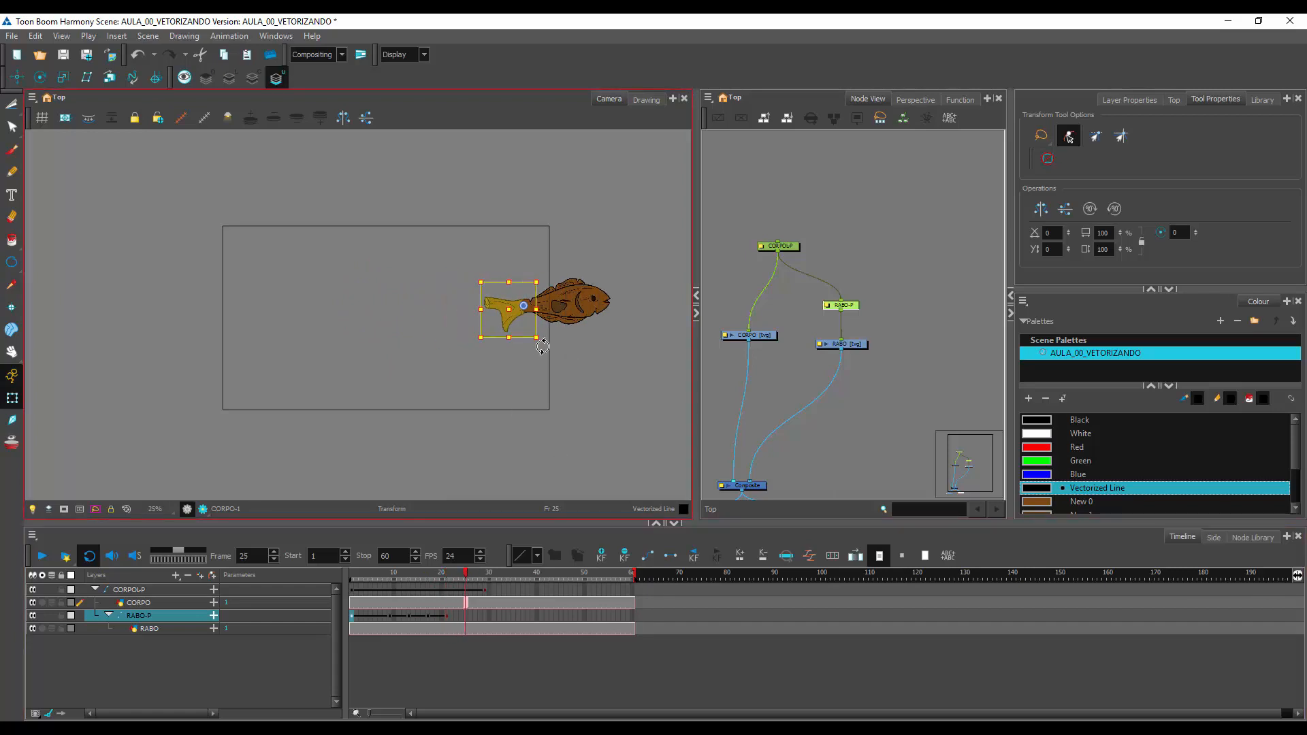
{"action": "left_click_drag", "start_coordinate": [544, 344], "coordinate": [523, 361]}
{"action": "left_click_drag", "start_coordinate": [466, 575], "coordinate": [484, 575]}
{"action": "left_click_drag", "start_coordinate": [545, 381], "coordinate": [574, 444]}
Deselect the tail peg and play the swimming animation from frame 1 to review the tail movement
{"action": "left_click_drag", "start_coordinate": [486, 576], "coordinate": [288, 618]}
{"action": "left_click", "coordinate": [286, 655]}
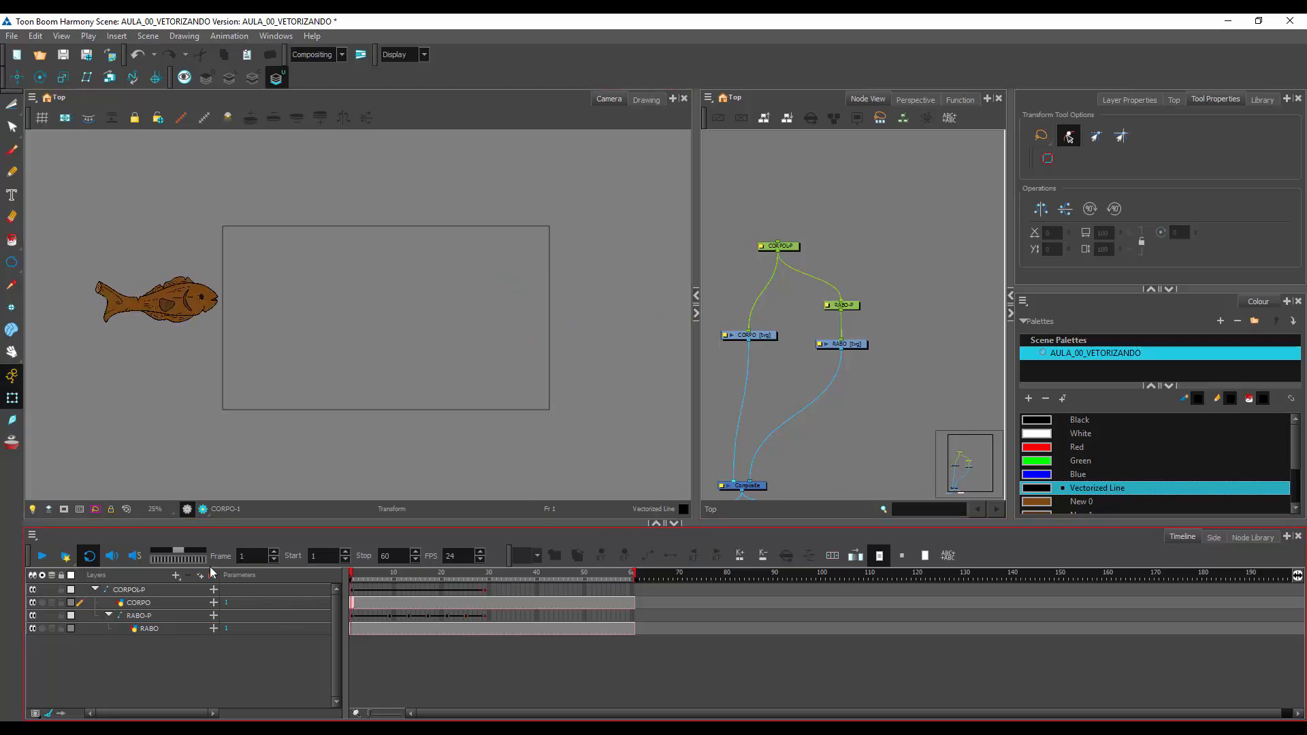
{"action": "left_click", "coordinate": [42, 559]}
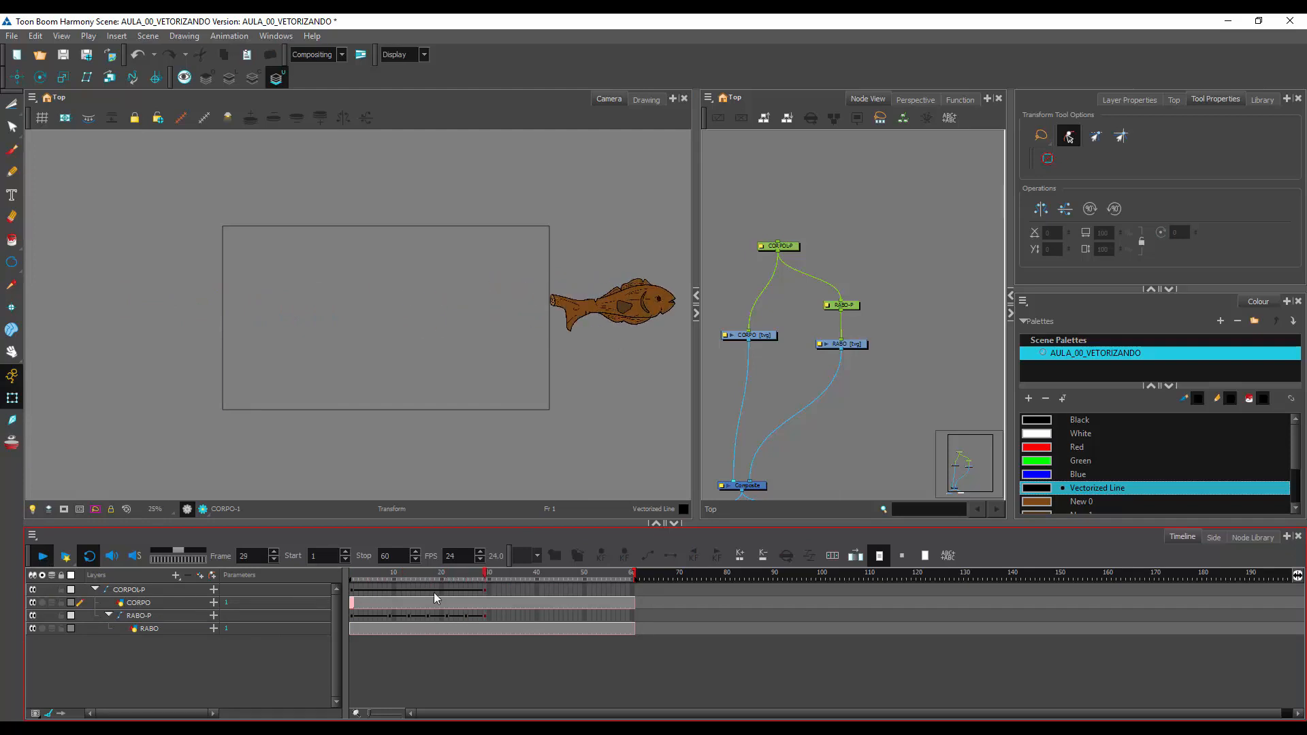
{"action": "left_click_drag", "start_coordinate": [357, 575], "coordinate": [338, 599]}
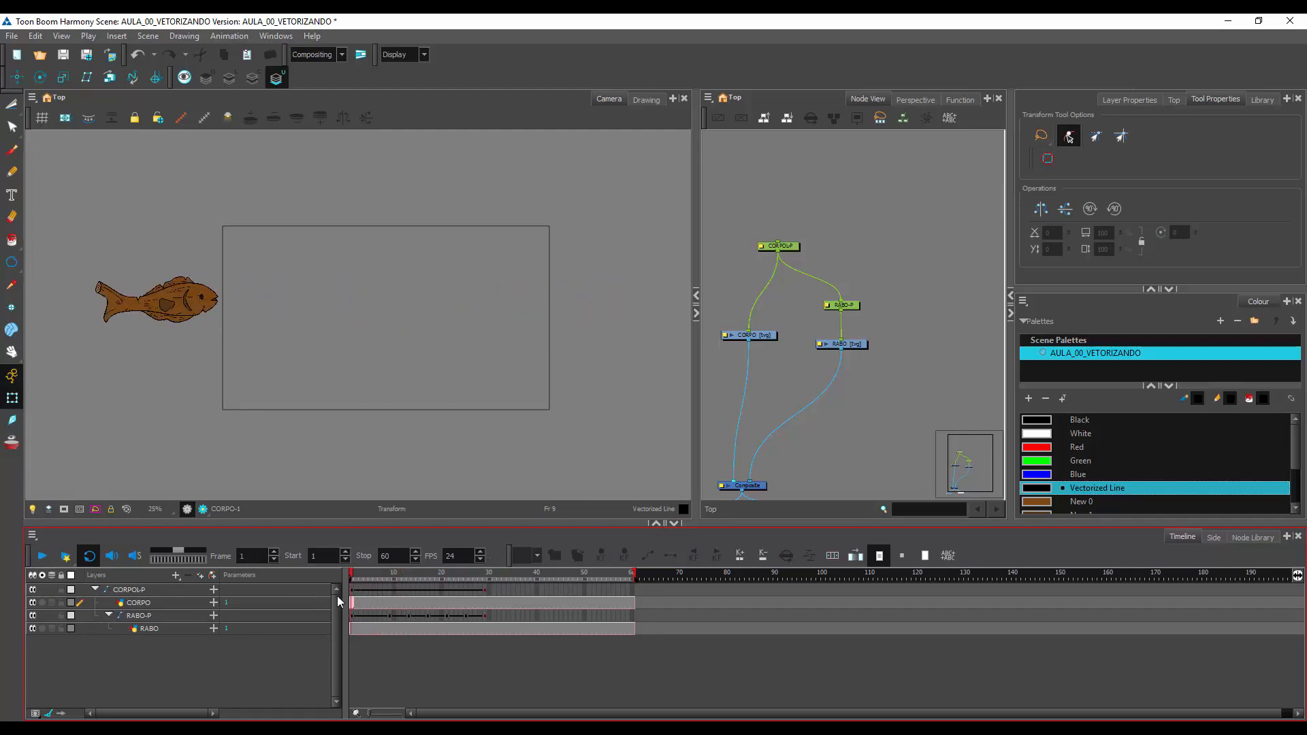
Set the frame rate to 12 FPS and play the swimming animation at that speed
{"action": "double_click", "coordinate": [463, 557]}
{"action": "type", "text": "12"}
{"action": "left_click", "coordinate": [42, 555]}
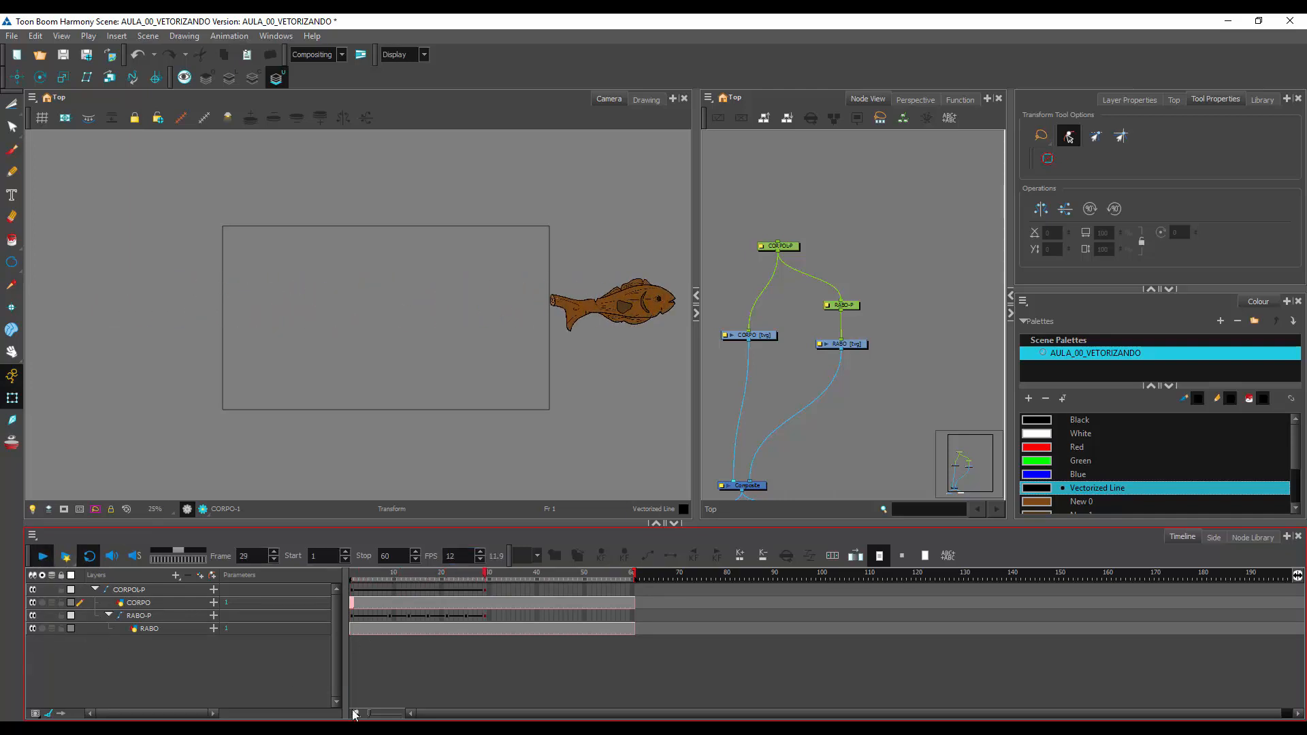
{"action": "left_click_drag", "start_coordinate": [357, 577], "coordinate": [341, 635]}
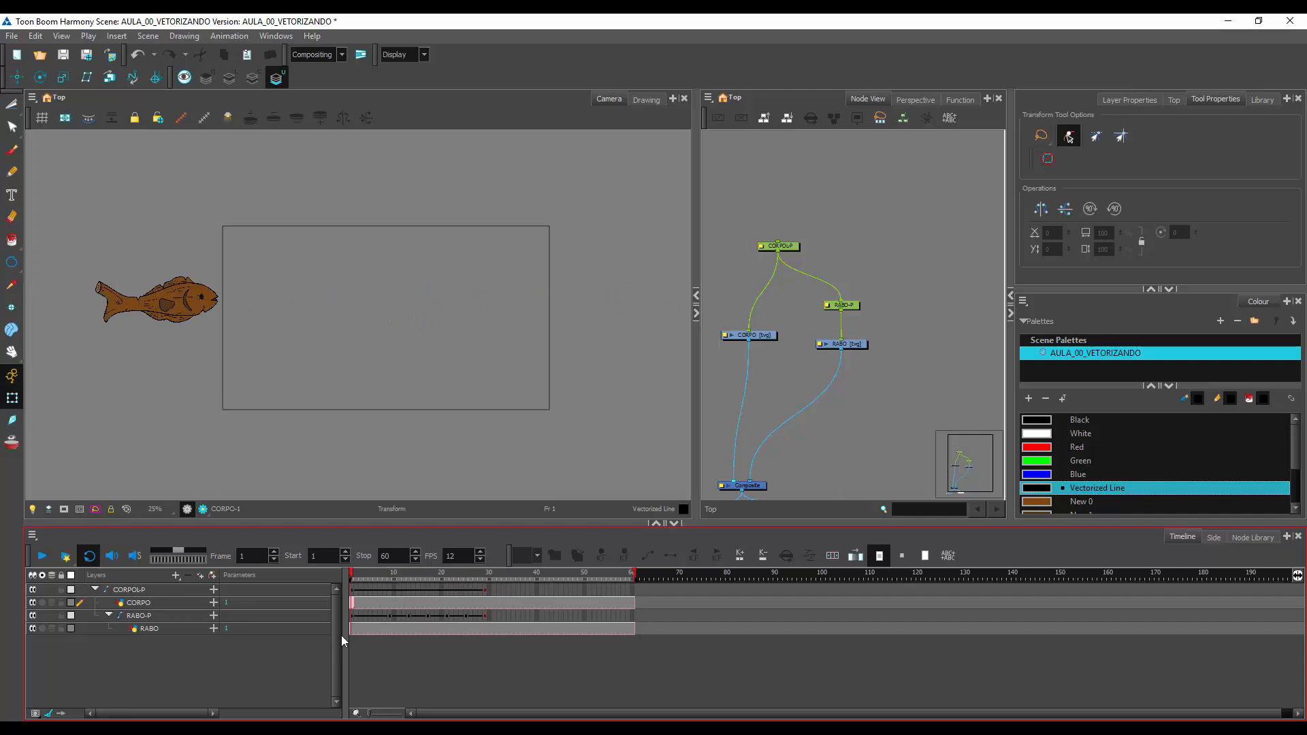
Add a new vector drawing layer named REF to the scene
{"action": "left_click", "coordinate": [364, 327]}
{"action": "mouse_move", "coordinate": [565, 365]}
{"action": "left_mouse_down"}
{"action": "mouse_move", "coordinate": [570, 332]}
{"action": "mouse_move", "coordinate": [580, 363]}
{"action": "left_mouse_up"}
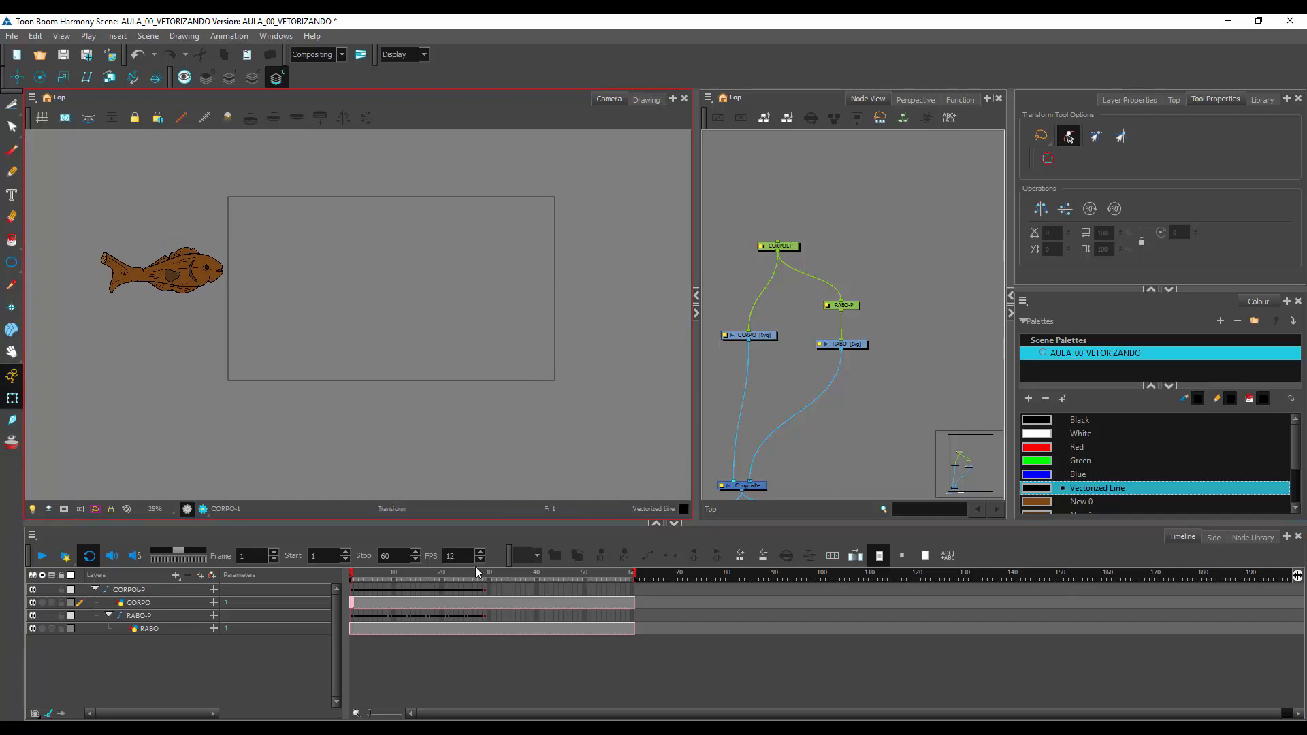
{"action": "left_click", "coordinate": [181, 657]}
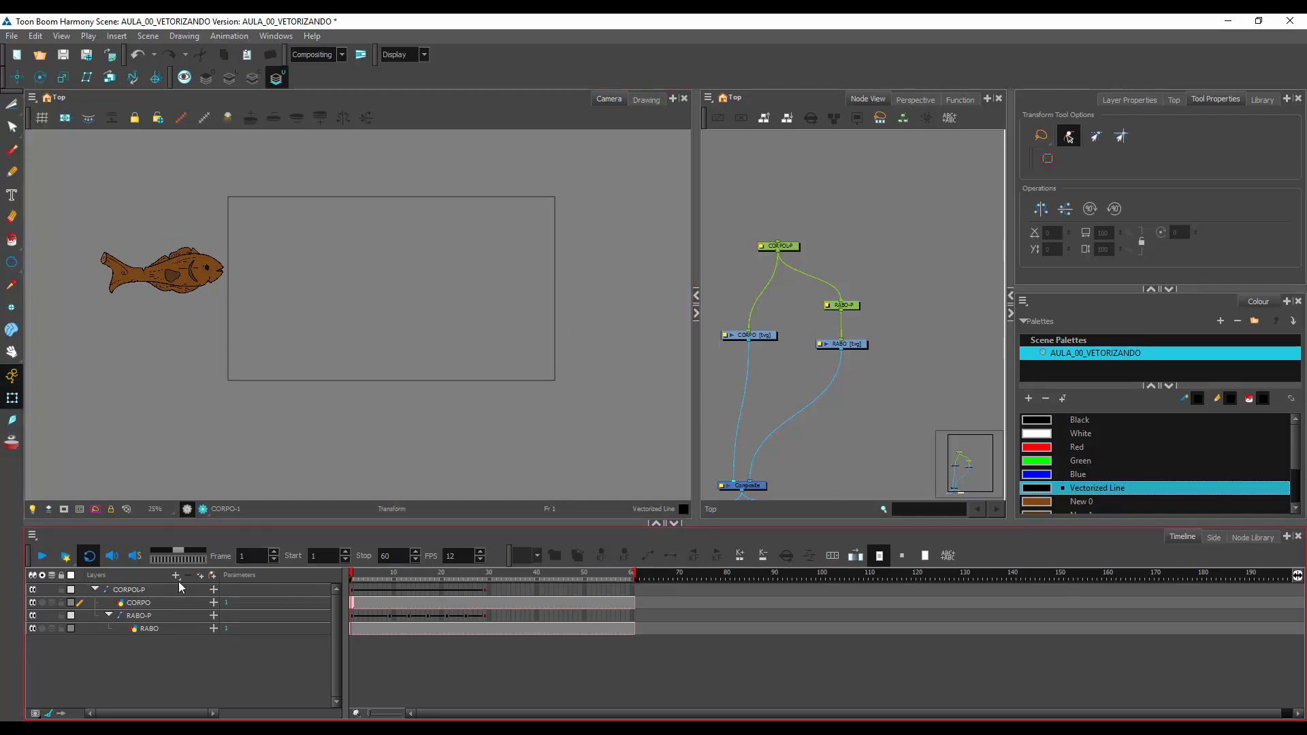
{"action": "left_click", "coordinate": [200, 575]}
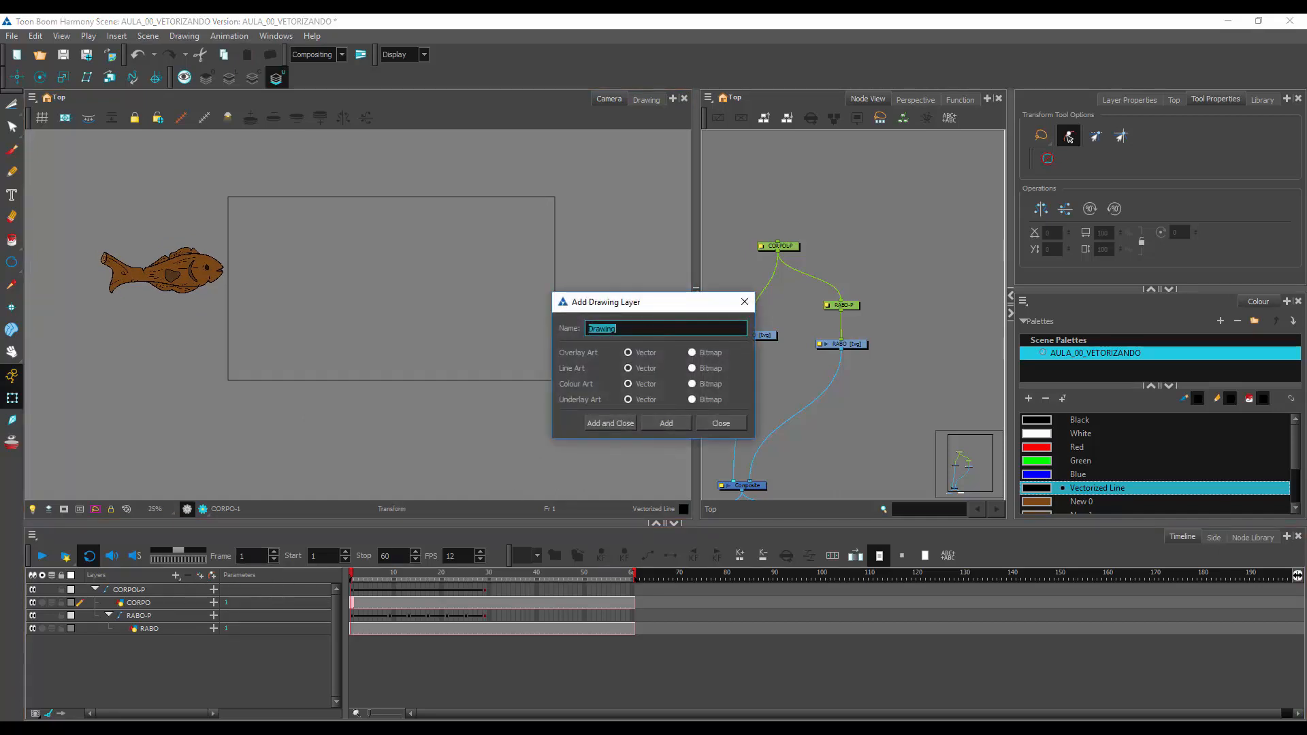
{"action": "type", "text": "REF"}
{"action": "left_click", "coordinate": [618, 423]}
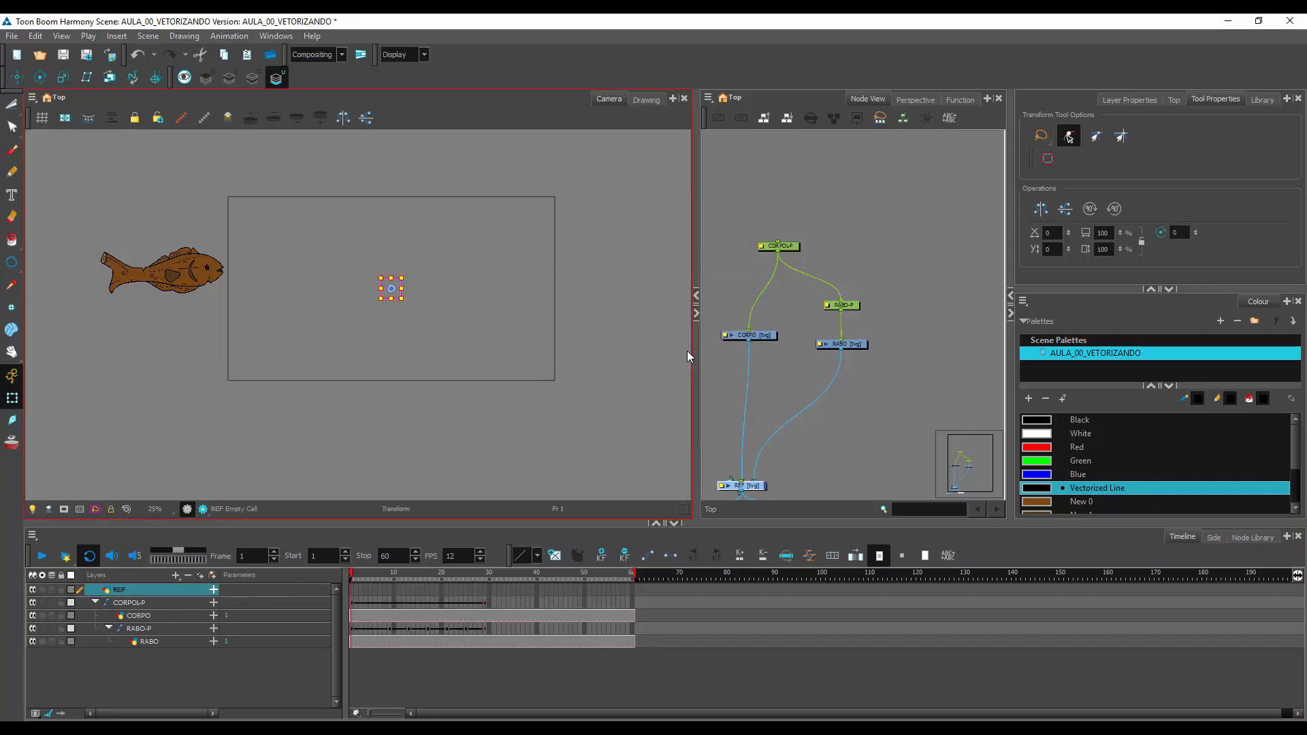
Widen the Camera view, switch to full screen, and prepare the Brush in Red with a maximum size of 36.8
{"action": "left_click_drag", "start_coordinate": [694, 371], "coordinate": [839, 373]}
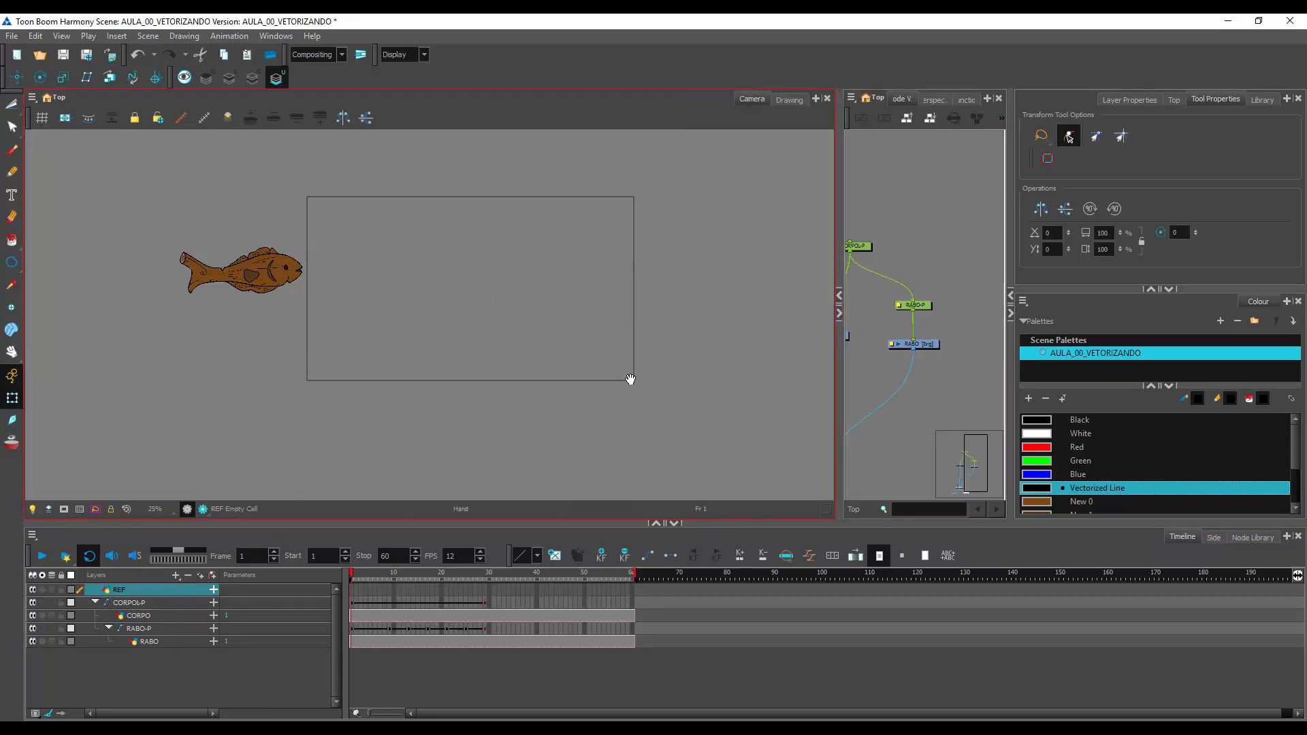
{"action": "left_click_drag", "start_coordinate": [631, 379], "coordinate": [631, 413]}
{"action": "key", "text": "ctrl+f"}
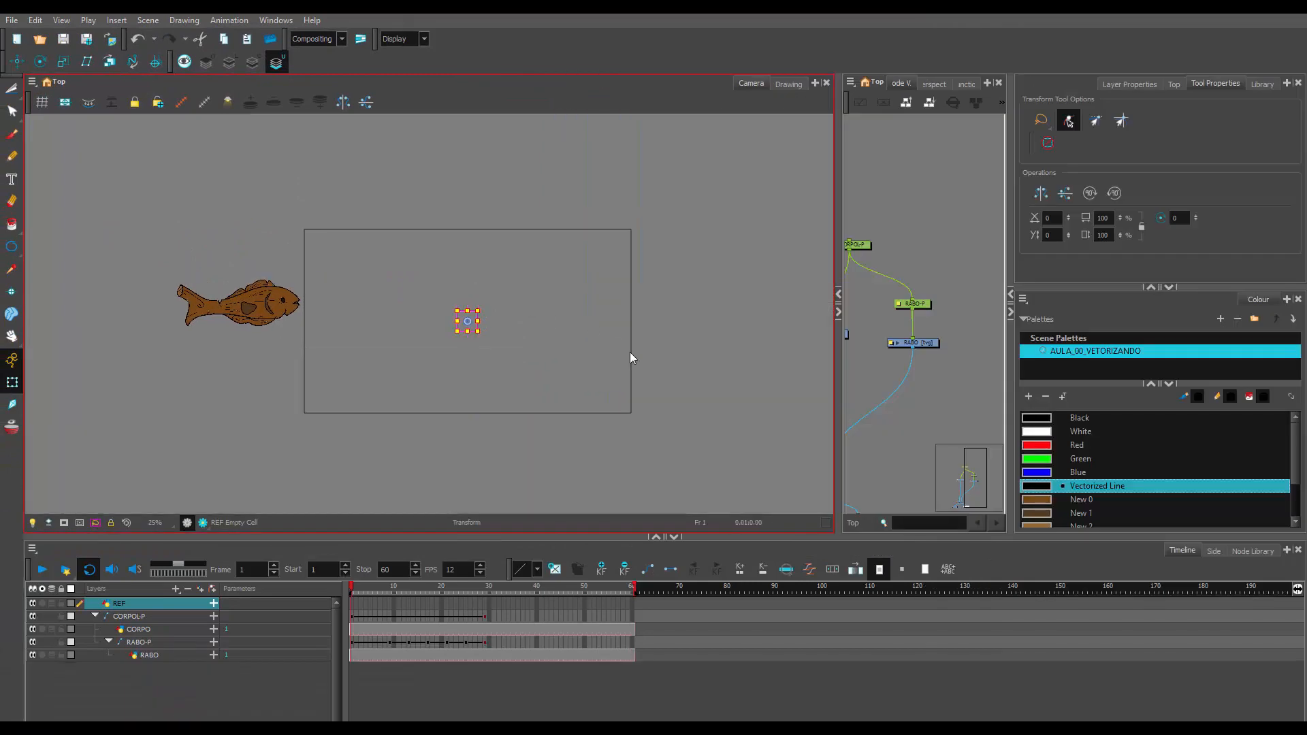
{"action": "left_click", "coordinate": [1076, 445]}
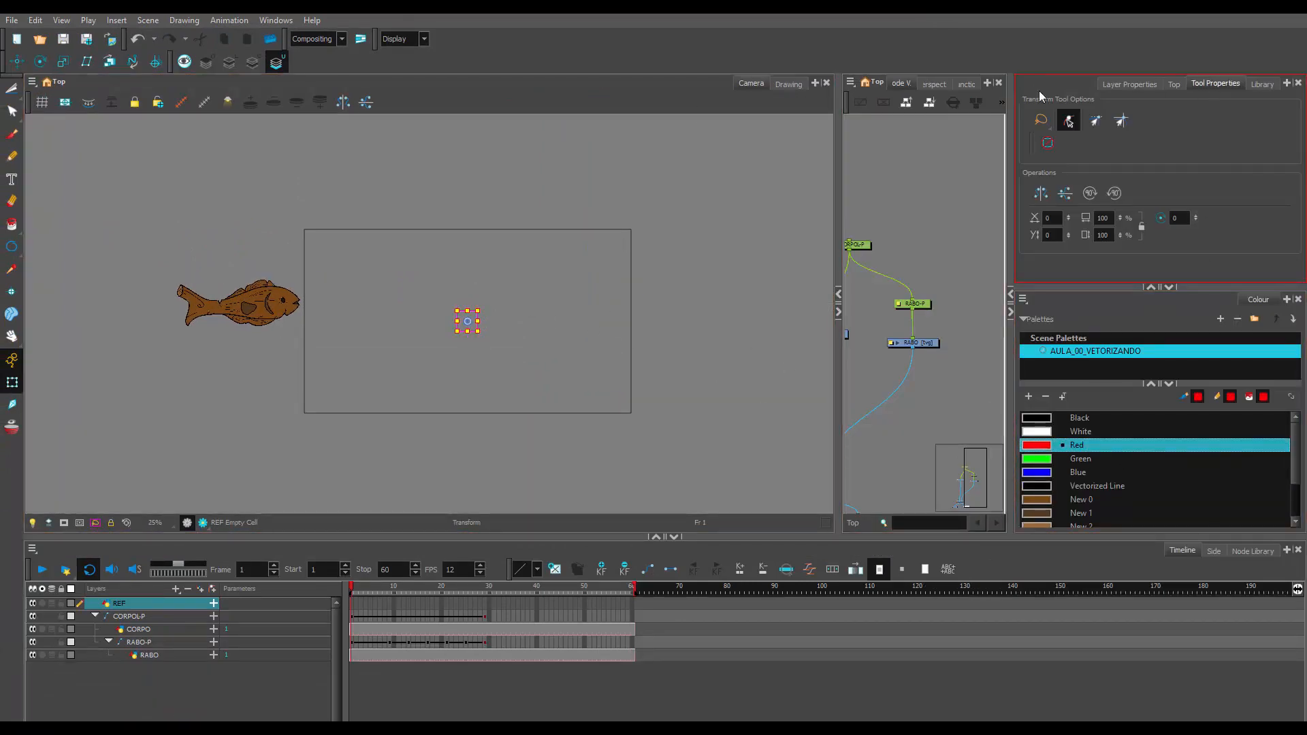
{"action": "key", "text": "alt+b"}
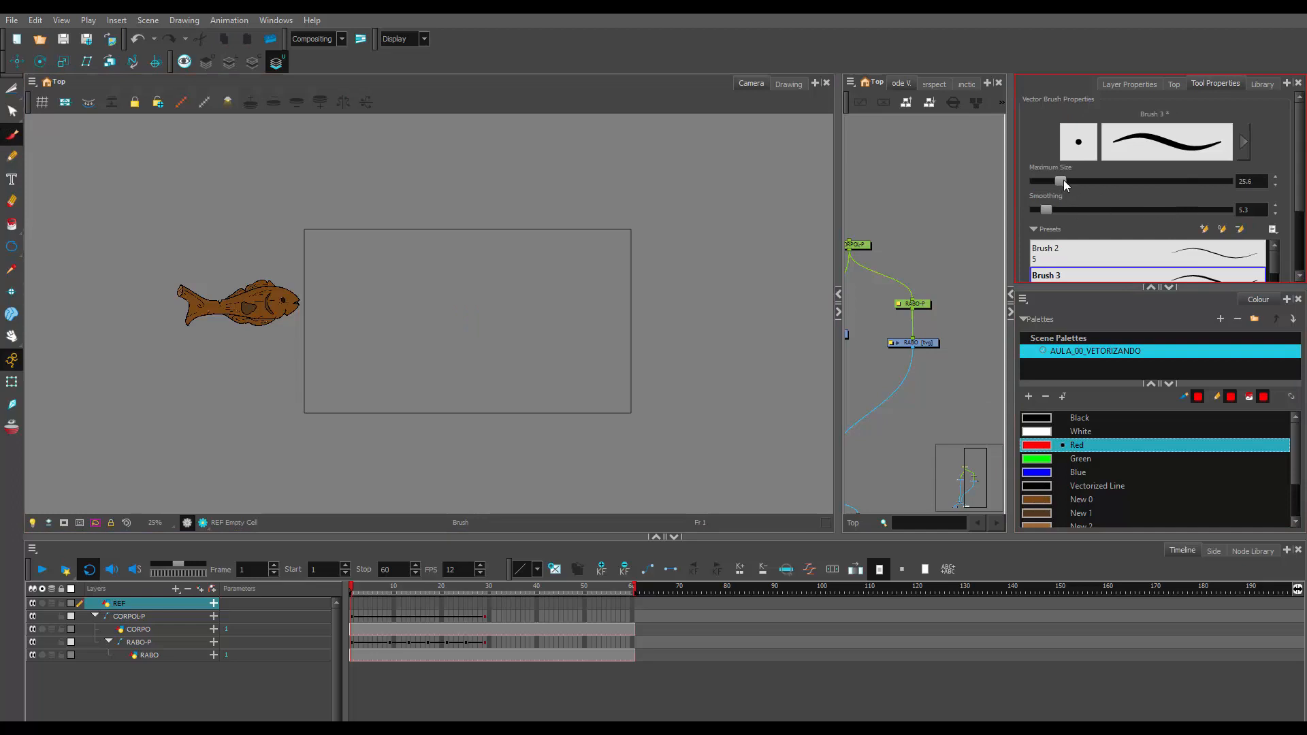
{"action": "left_click_drag", "start_coordinate": [1063, 181], "coordinate": [1074, 182]}
{"action": "left_click_drag", "start_coordinate": [724, 282], "coordinate": [447, 341]}
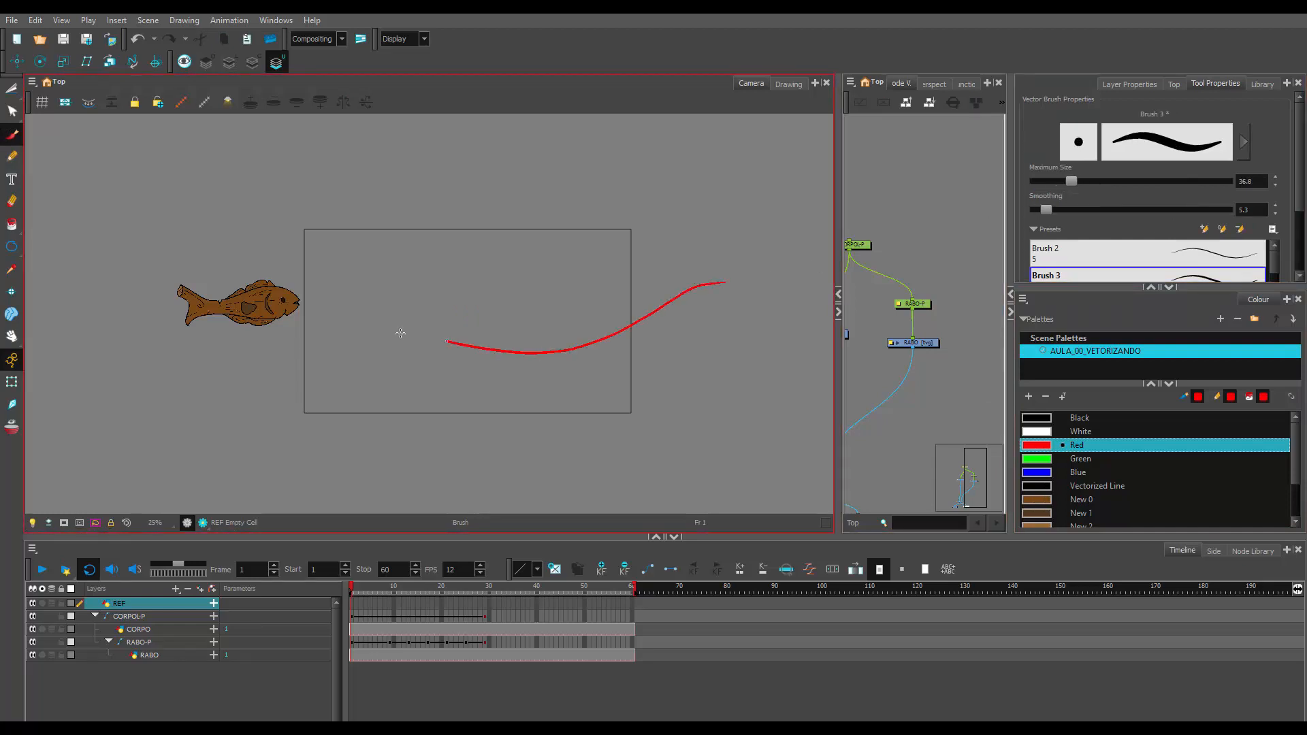
{"action": "key", "text": "ctrl+z"}
{"action": "key", "text": "ctrl"}
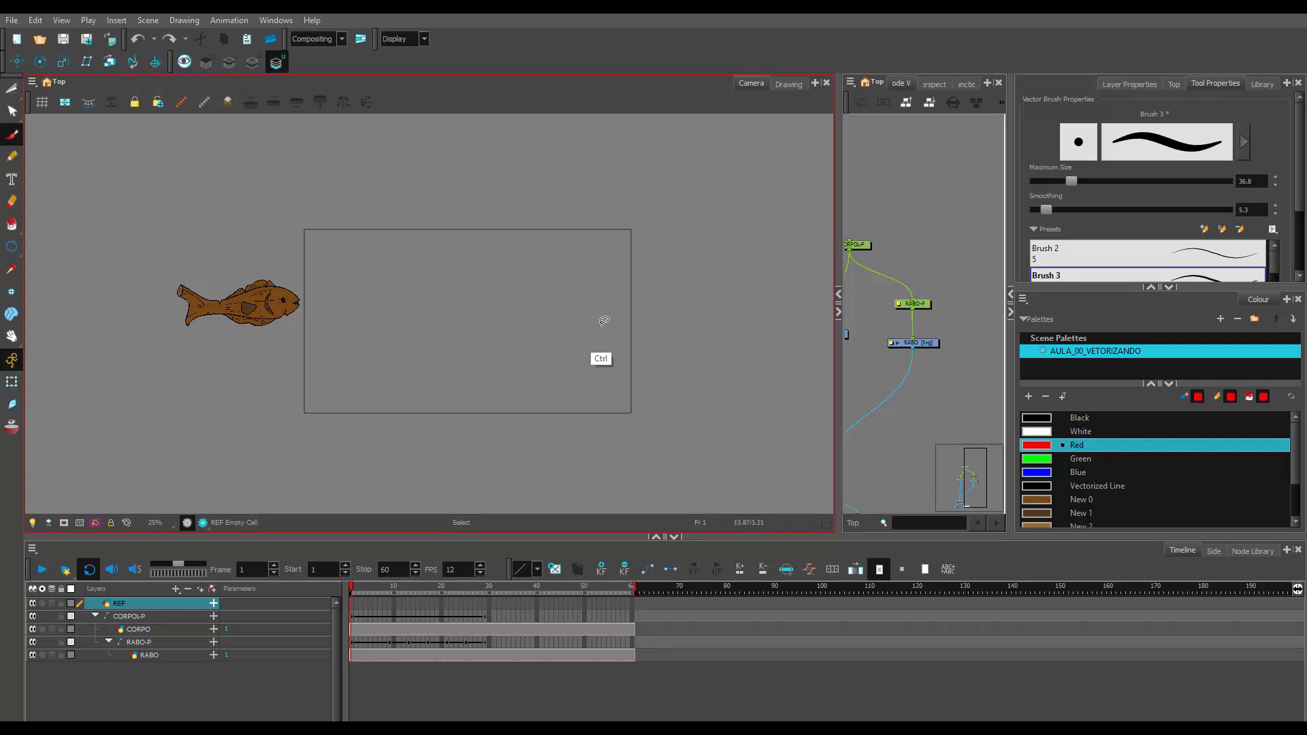
Maximise the Camera view and brush a wavy red path on REF from the fish's head to beyond the camera frame's far side
{"action": "key", "text": "grave"}
{"action": "scroll", "coordinate": [663, 364], "scroll_direction": "up", "scroll_amount": 2}
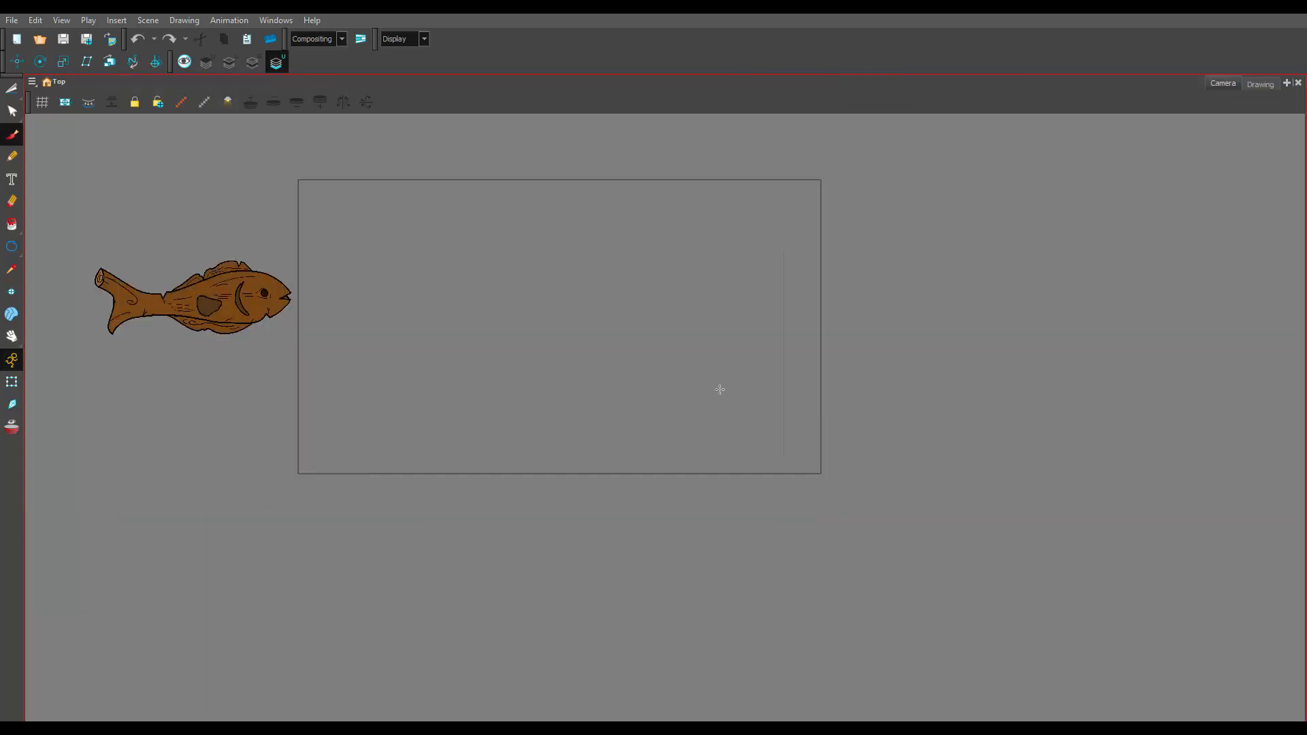
{"action": "scroll", "coordinate": [778, 417], "scroll_direction": "up", "scroll_amount": 1}
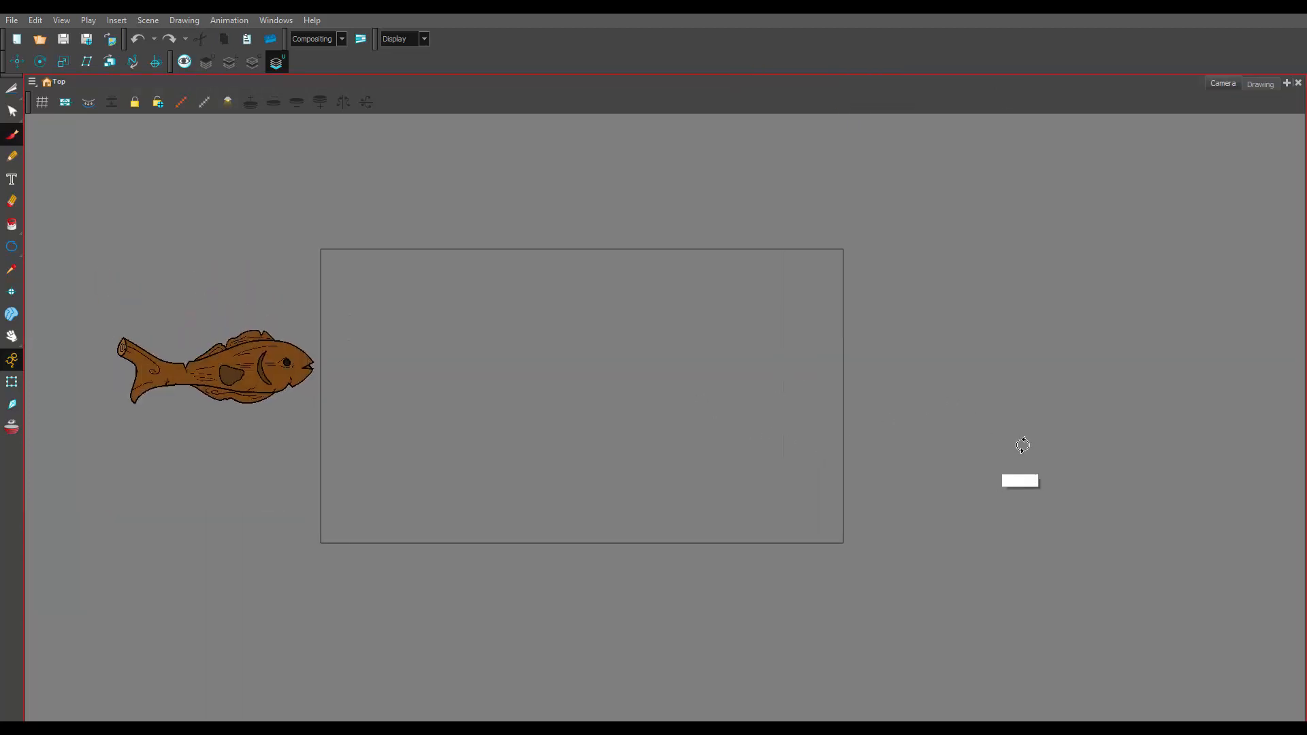
{"action": "left_click_drag", "start_coordinate": [1022, 446], "coordinate": [819, 394]}
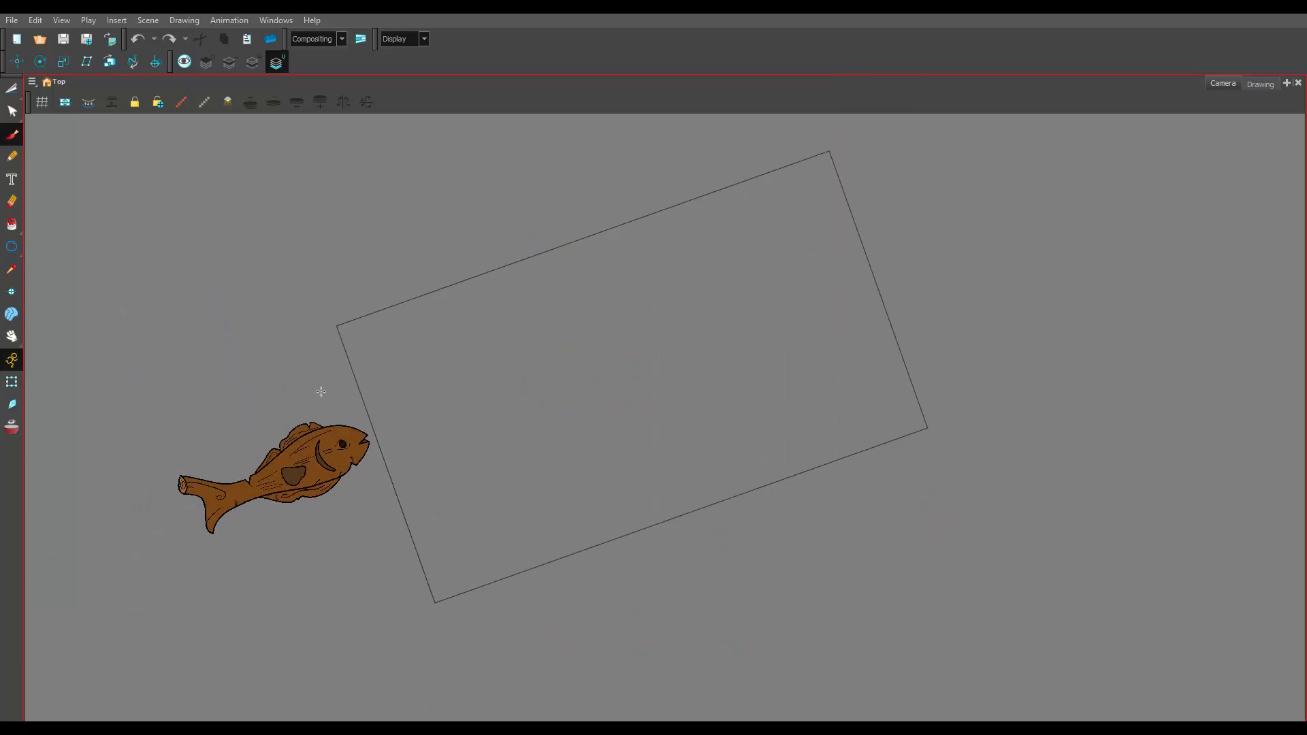
{"action": "mouse_move", "coordinate": [350, 406]}
{"action": "left_mouse_down"}
{"action": "mouse_move", "coordinate": [446, 388]}
{"action": "mouse_move", "coordinate": [510, 432]}
{"action": "mouse_move", "coordinate": [632, 398]}
{"action": "mouse_move", "coordinate": [741, 345]}
{"action": "mouse_move", "coordinate": [860, 324]}
{"action": "mouse_move", "coordinate": [1025, 111]}
{"action": "left_mouse_up"}
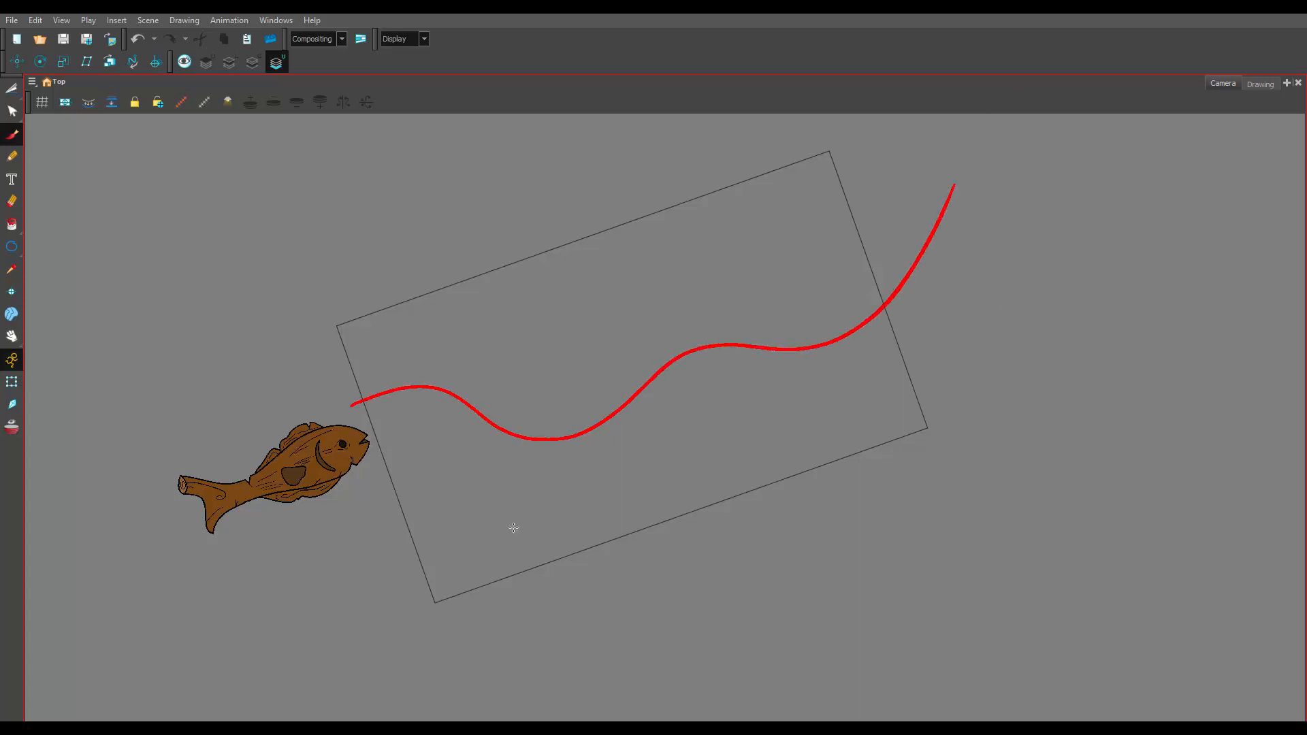
{"action": "key", "text": "shift+x"}
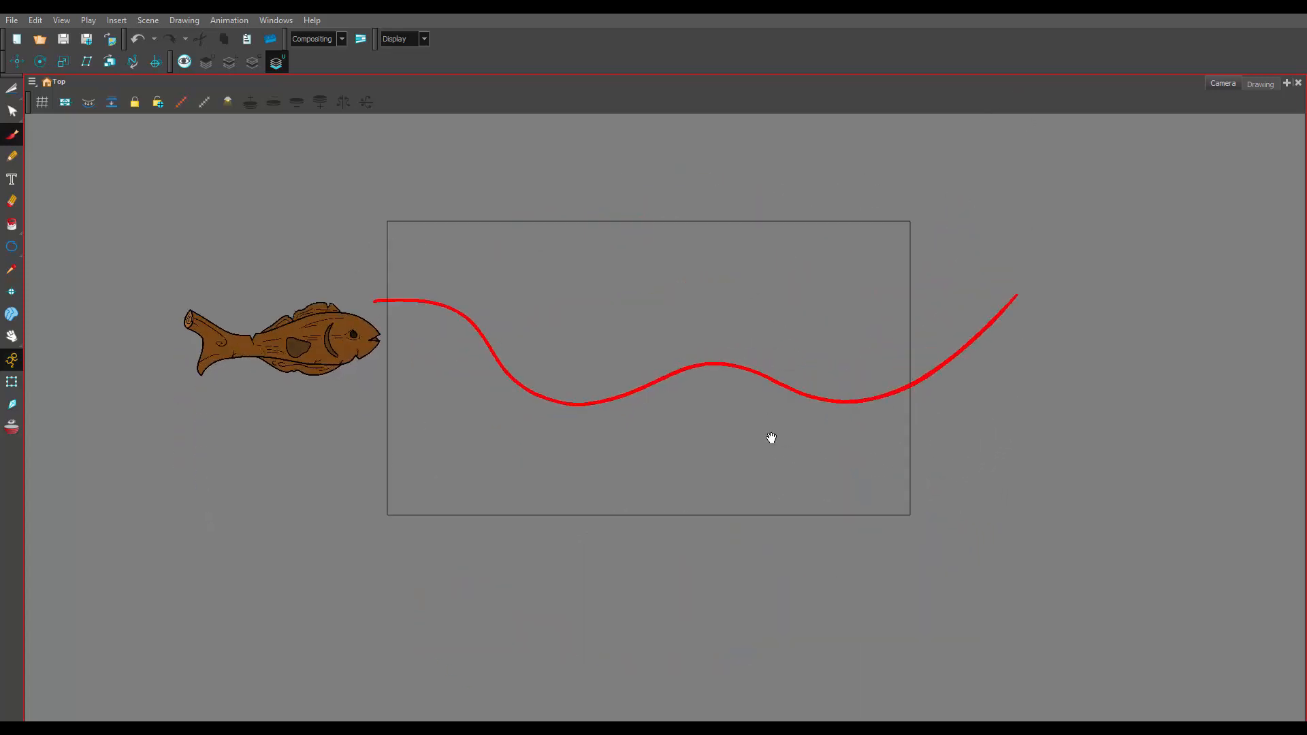
{"action": "left_click_drag", "start_coordinate": [771, 438], "coordinate": [694, 451]}
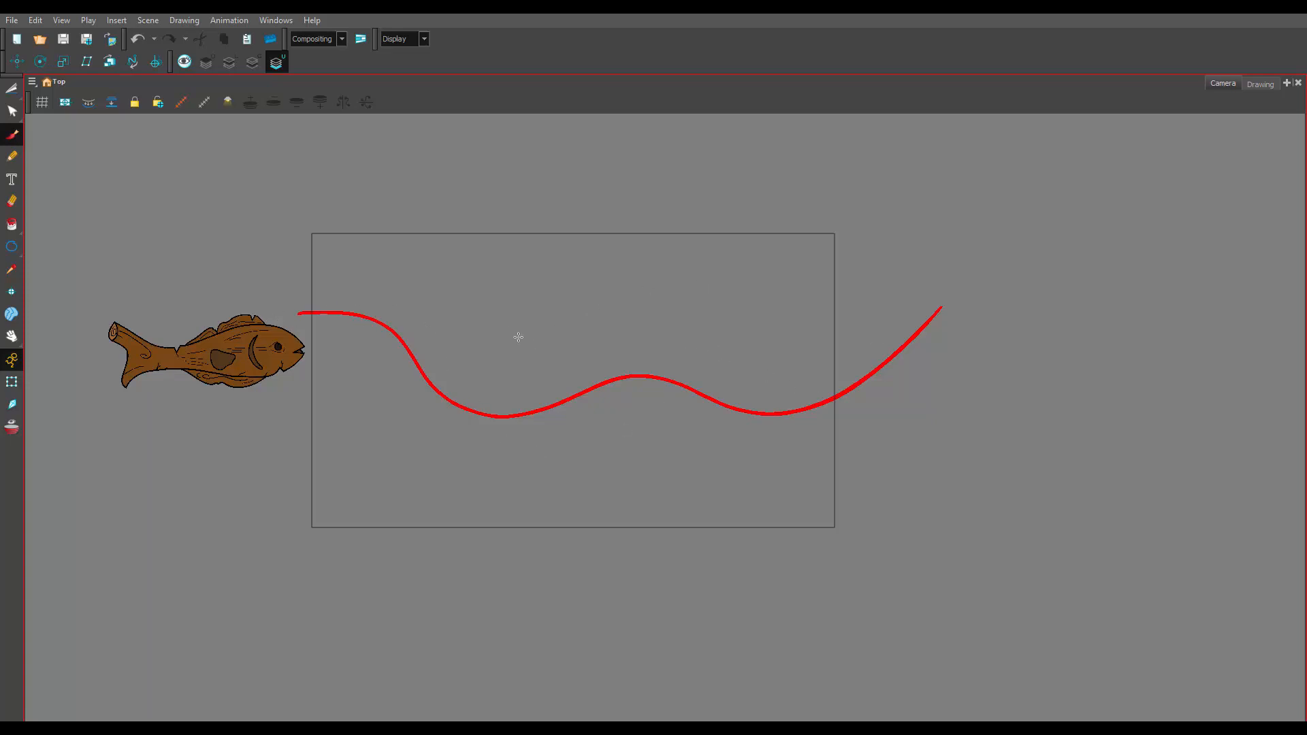
{"action": "mouse_move", "coordinate": [518, 337]}
{"action": "left_mouse_down"}
{"action": "mouse_move", "coordinate": [604, 244]}
{"action": "mouse_move", "coordinate": [596, 263]}
{"action": "mouse_move", "coordinate": [632, 366]}
{"action": "mouse_move", "coordinate": [706, 257]}
{"action": "mouse_move", "coordinate": [746, 370]}
{"action": "mouse_move", "coordinate": [802, 244]}
{"action": "left_mouse_up"}
{"action": "key", "text": "ctrl+z"}
Restore the full workspace, go back to frame 1, and save the scene as a new version named AULA_00_AULA_3
{"action": "key", "text": "ctrl+f"}
{"action": "mouse_move", "coordinate": [354, 573]}
{"action": "left_mouse_down"}
{"action": "mouse_move", "coordinate": [416, 570]}
{"action": "mouse_move", "coordinate": [320, 594]}
{"action": "mouse_move", "coordinate": [330, 600]}
{"action": "left_mouse_up"}
{"action": "left_click_drag", "start_coordinate": [187, 296], "coordinate": [242, 303]}
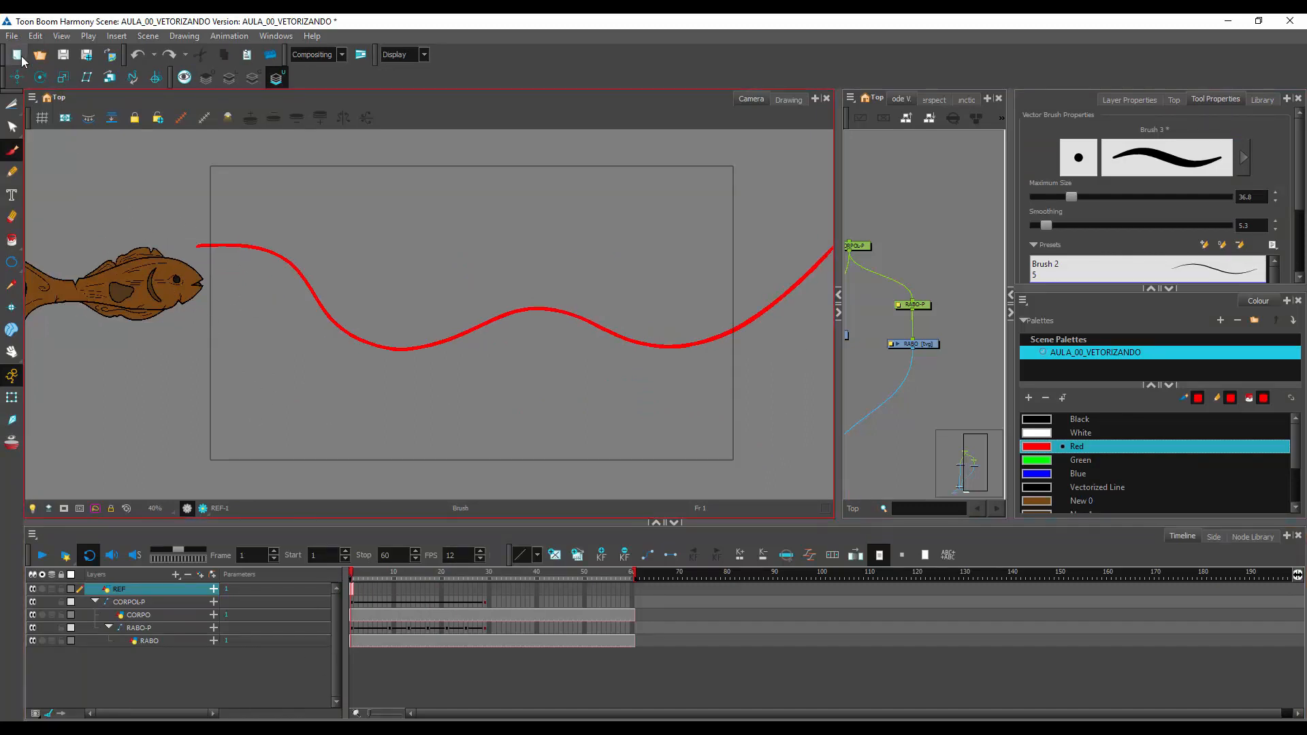
{"action": "left_click", "coordinate": [35, 36]}
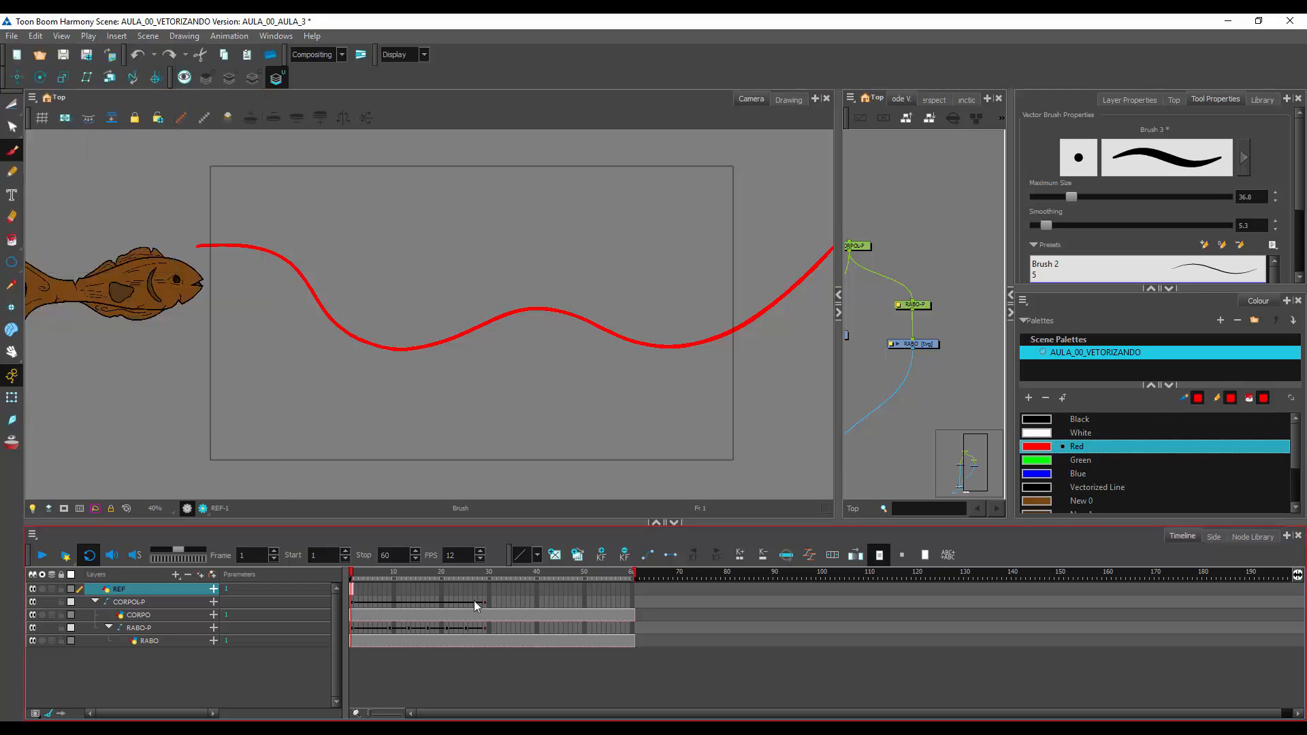
Extend the REF drawing's exposure through frame 60 and return to frame 1
{"action": "left_click", "coordinate": [628, 591]}
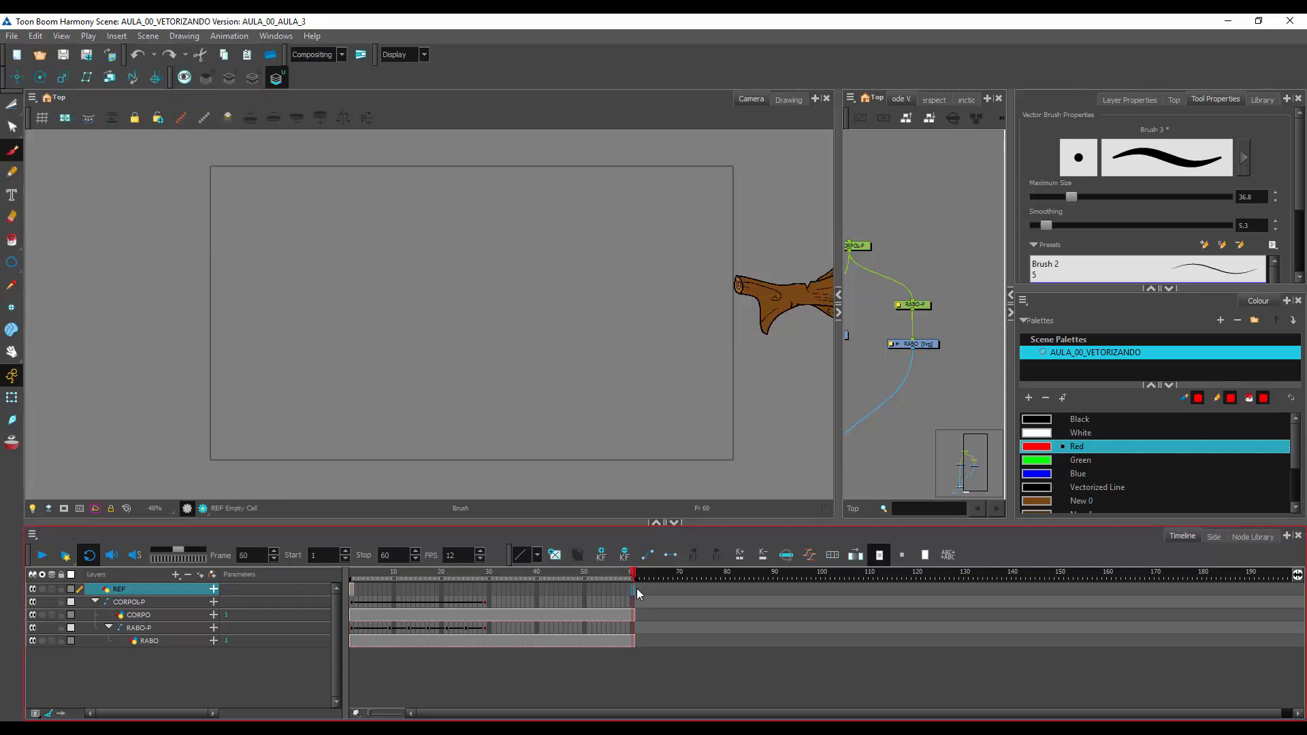
{"action": "left_click_drag", "start_coordinate": [197, 245], "coordinate": [833, 247]}
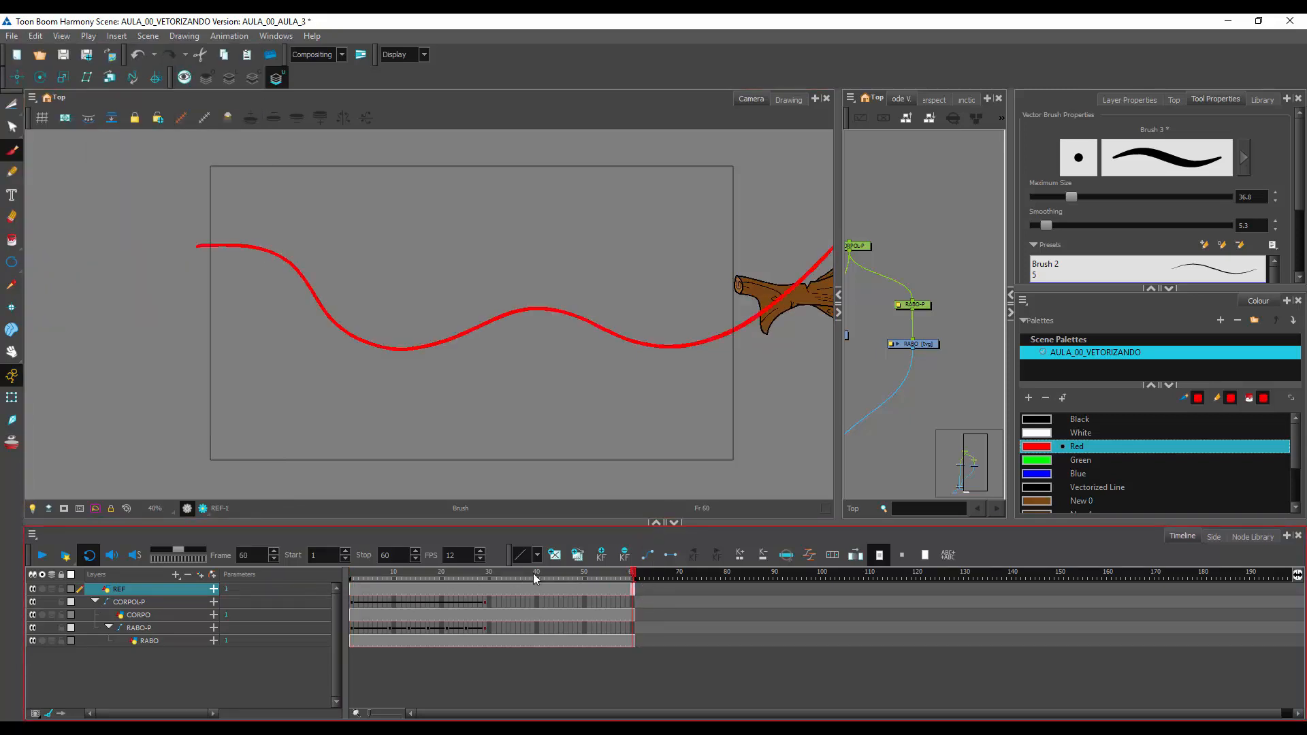
{"action": "left_click_drag", "start_coordinate": [384, 574], "coordinate": [179, 667]}
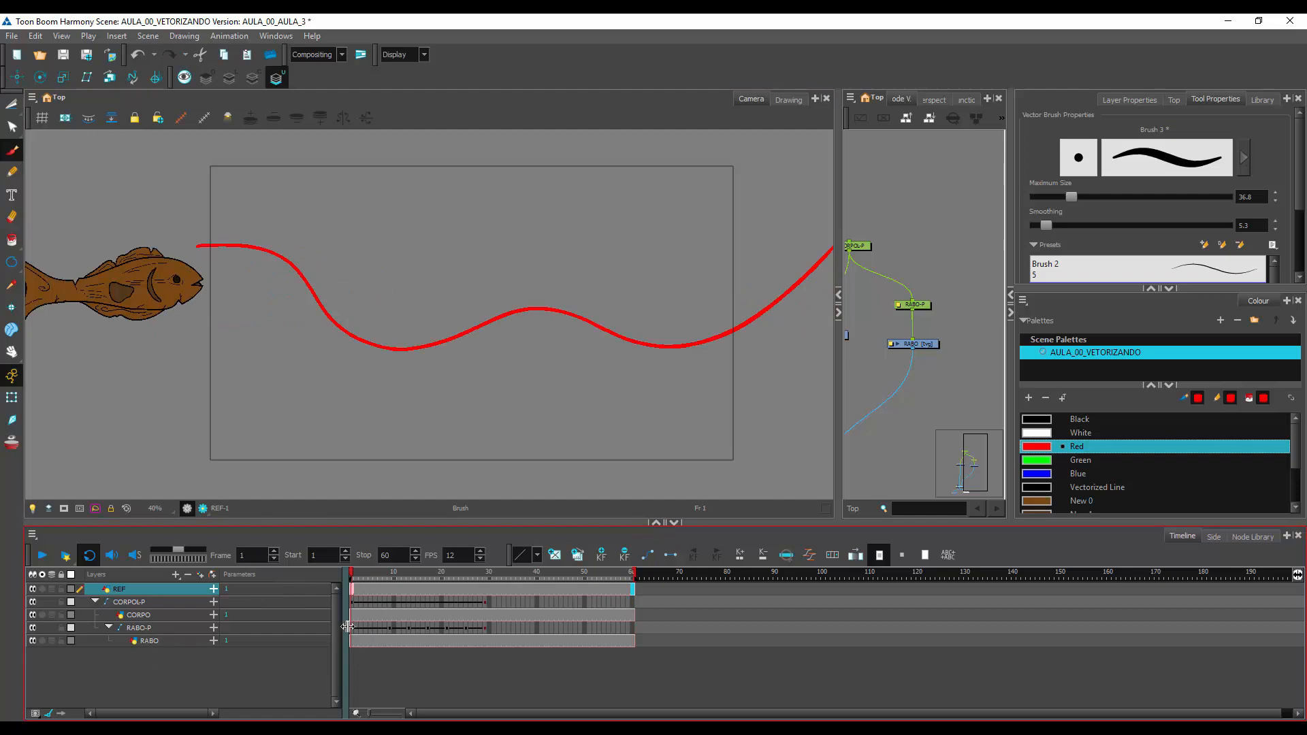
{"action": "left_click", "coordinate": [479, 627]}
{"action": "left_click", "coordinate": [352, 628], "text": "shift"}
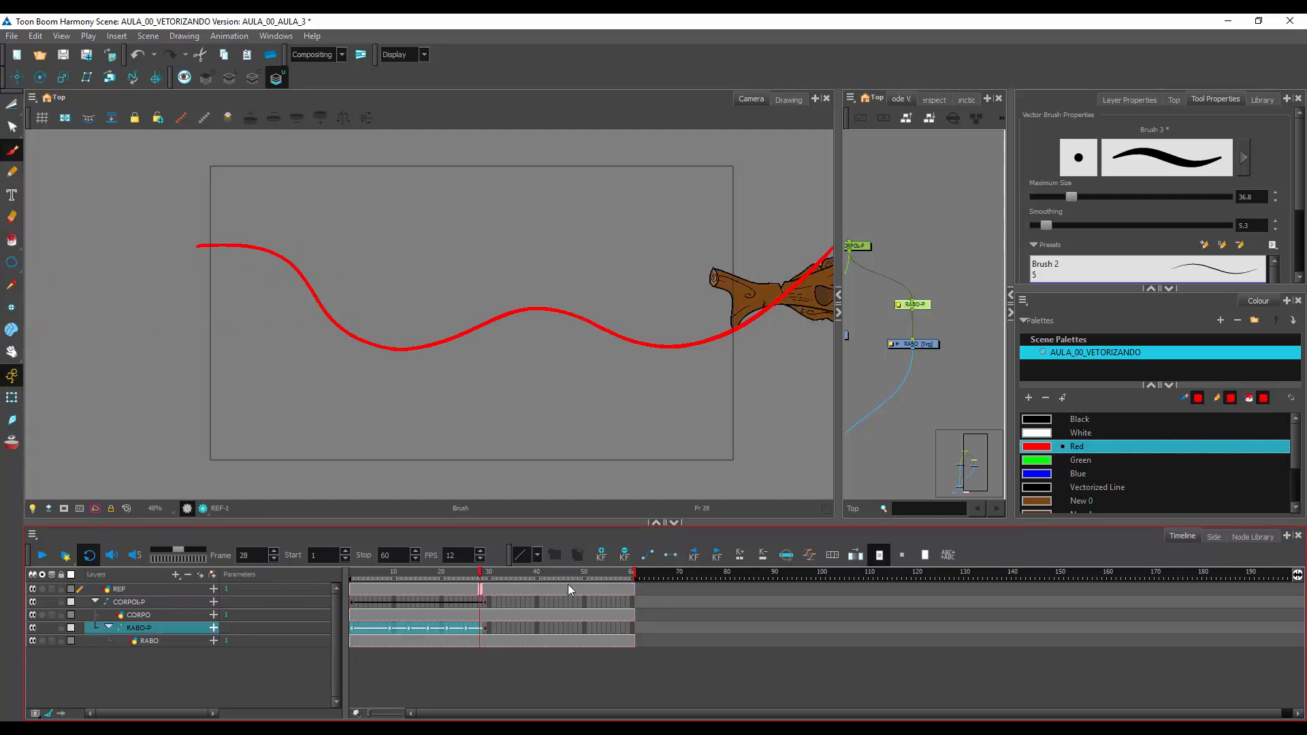
{"action": "left_click", "coordinate": [627, 555]}
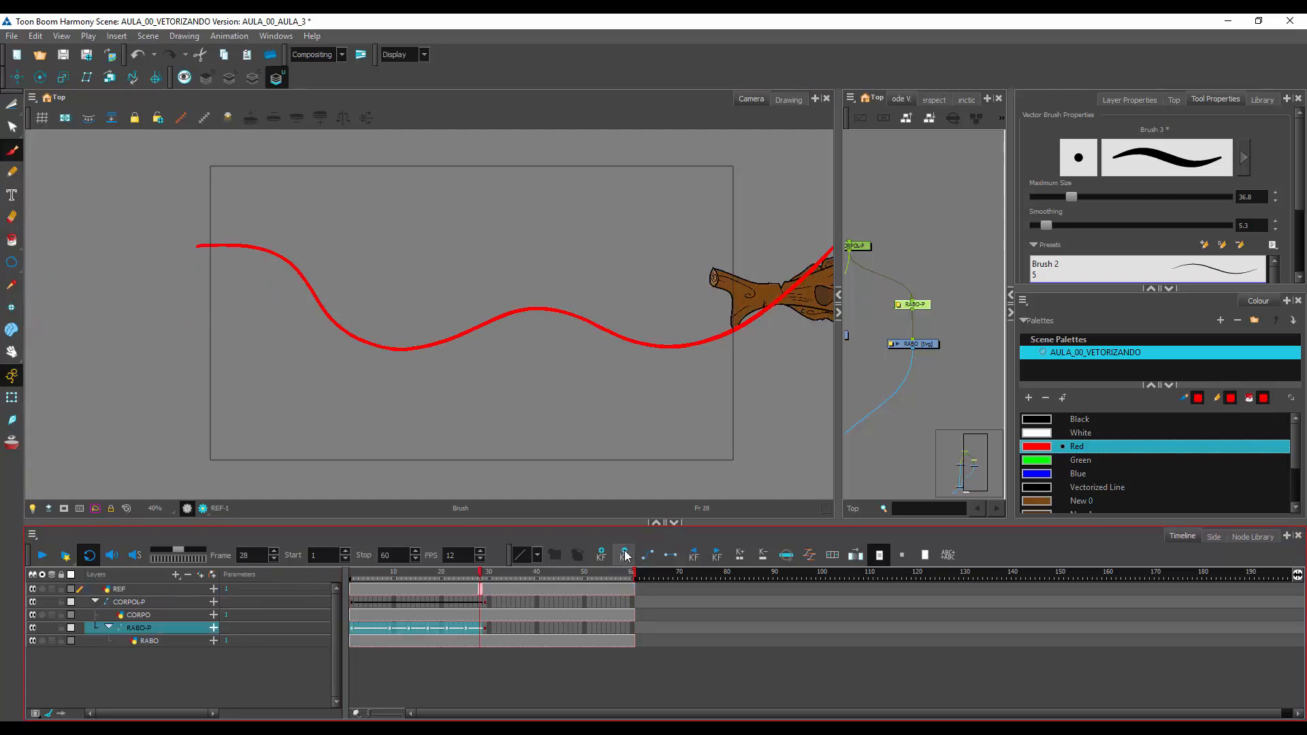
{"action": "key", "text": "ctrl+z"}
Delete the old animation keyframes after frame 1 on the RABO-P and CORPOL-P pegs
{"action": "left_click", "coordinate": [392, 627]}
{"action": "left_click", "coordinate": [488, 626]}
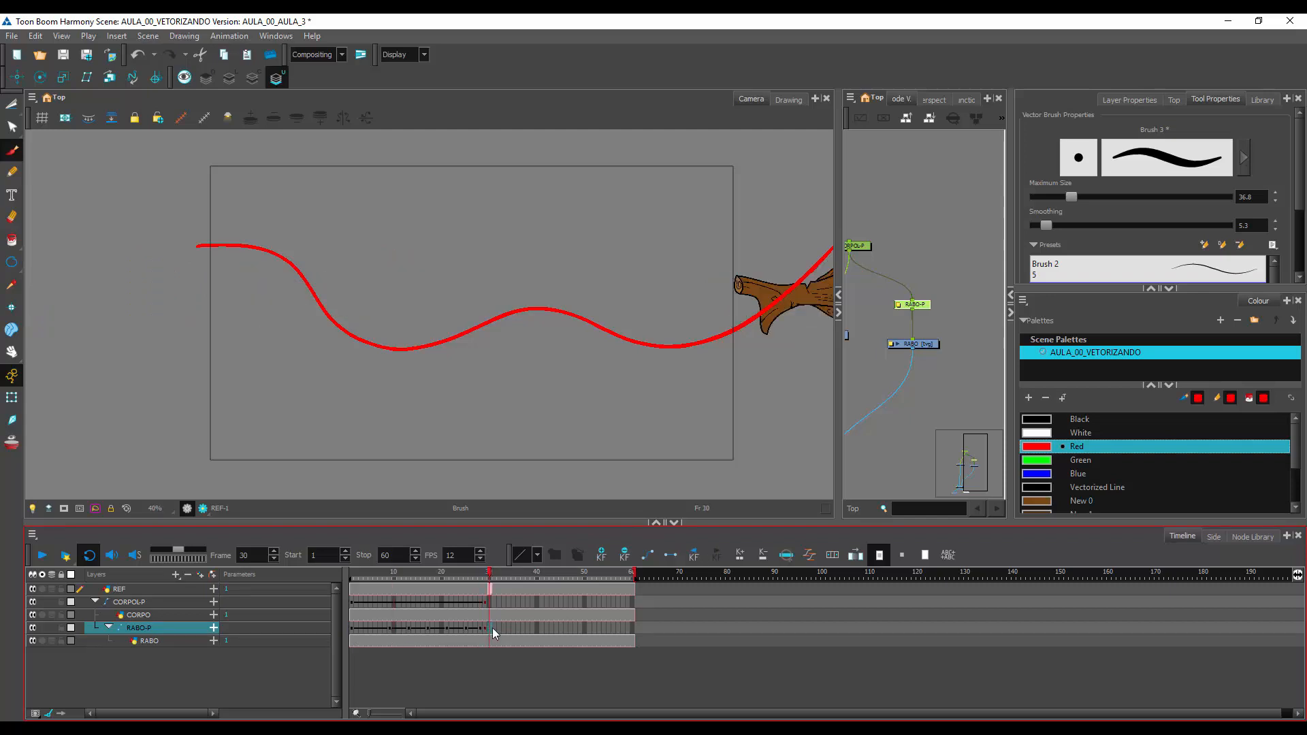
{"action": "left_click_drag", "start_coordinate": [494, 628], "coordinate": [382, 631]}
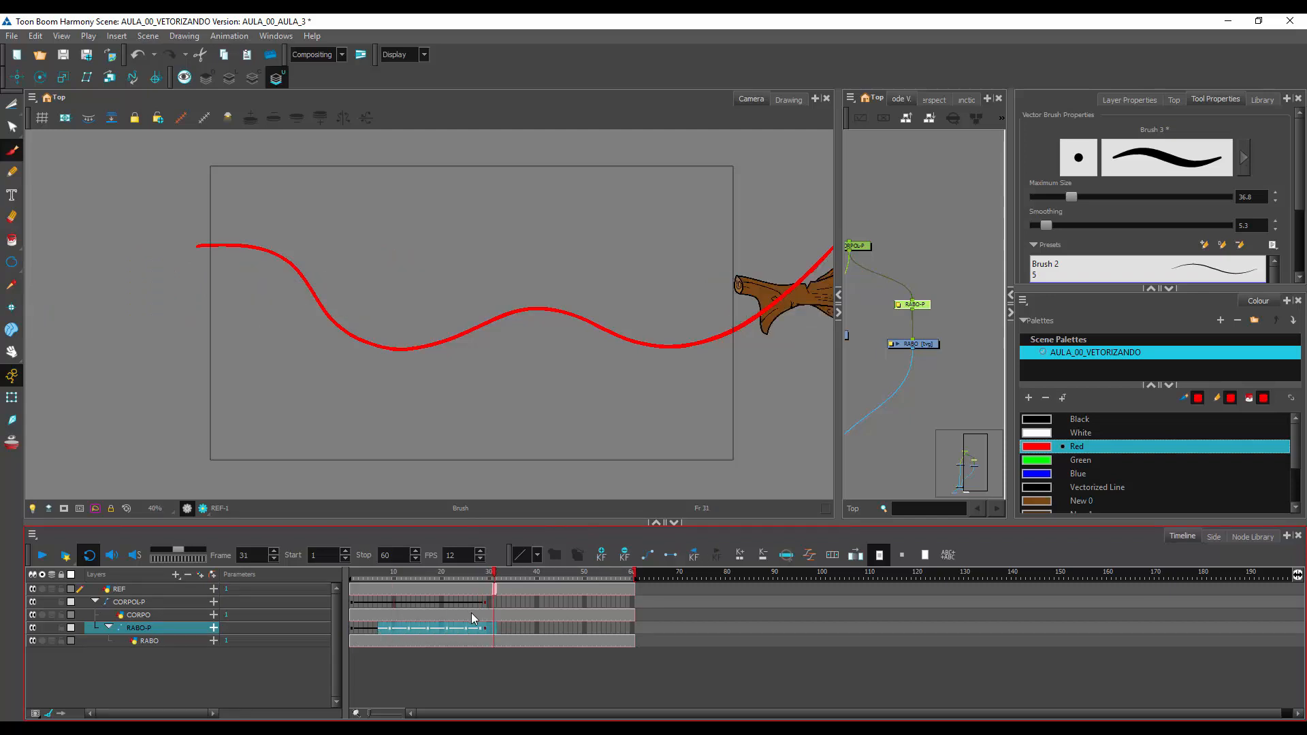
{"action": "key", "text": "Delete"}
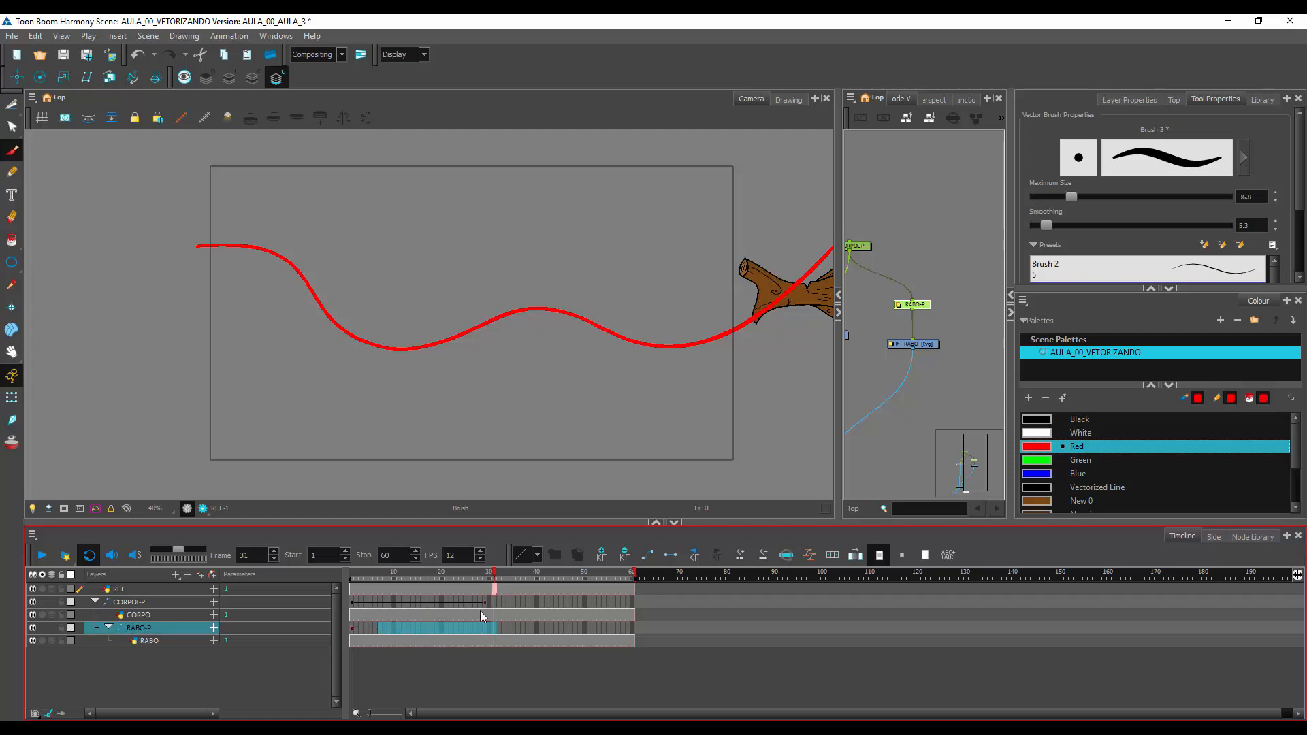
{"action": "left_click", "coordinate": [485, 602]}
{"action": "key", "text": "Delete"}
At frame 1, use Transform on the body peg to place the fish's head on the start of the red path
{"action": "left_click", "coordinate": [351, 575]}
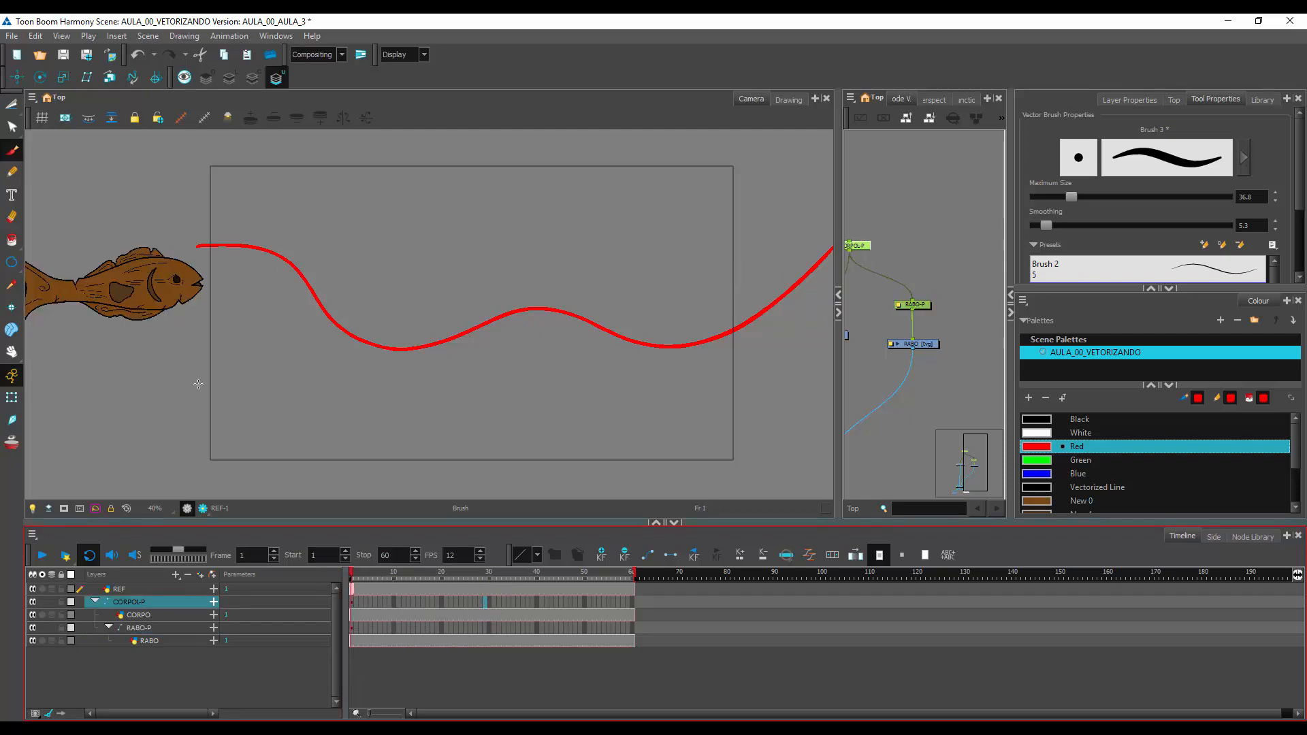
{"action": "left_click", "coordinate": [11, 398]}
{"action": "mouse_move", "coordinate": [185, 278]}
{"action": "left_mouse_down"}
{"action": "mouse_move", "coordinate": [221, 218]}
{"action": "mouse_move", "coordinate": [200, 262]}
{"action": "left_mouse_up"}
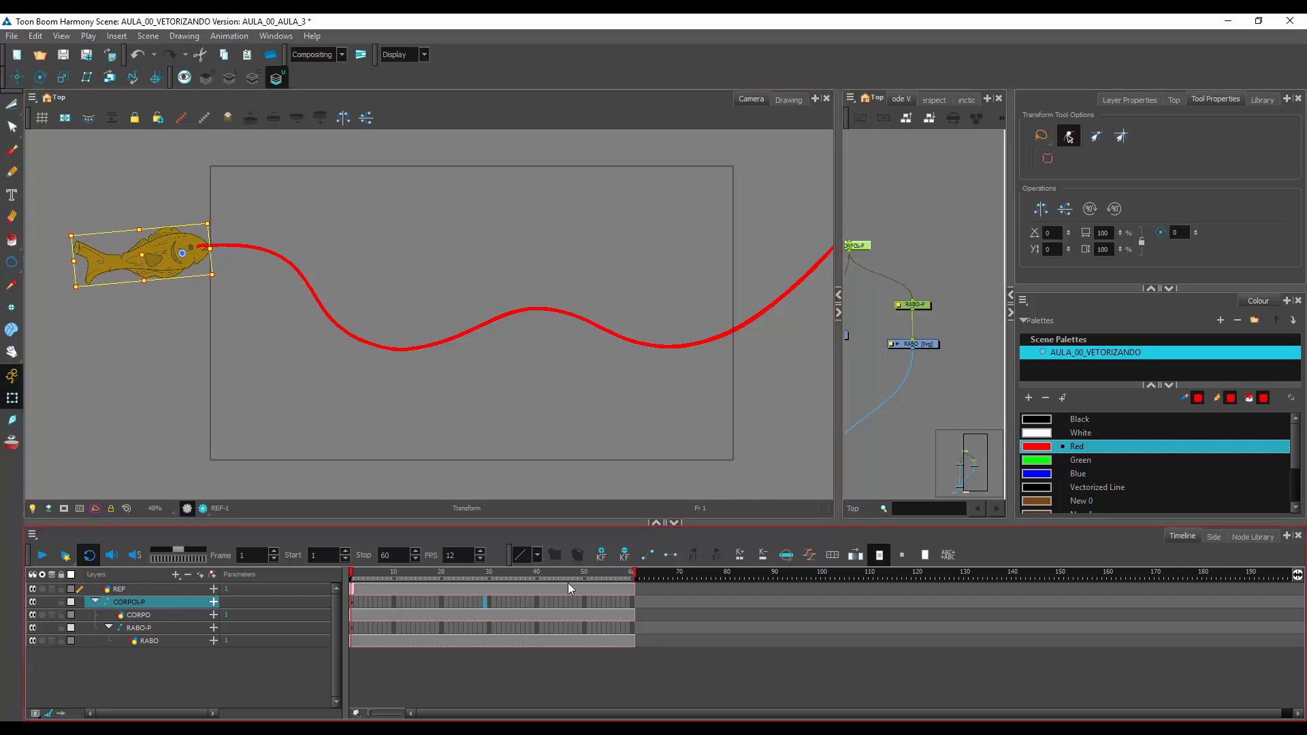
Shorten the scene to 59 frames
{"action": "left_click", "coordinate": [400, 592]}
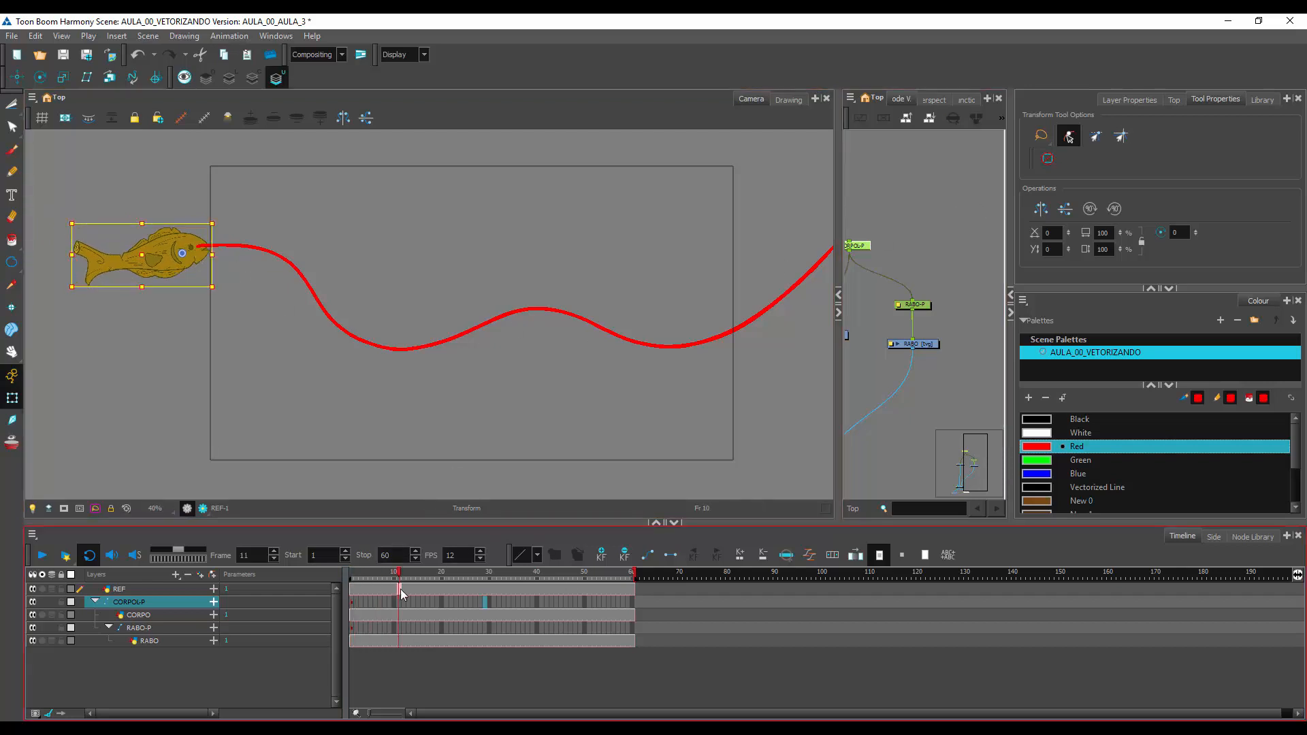
{"action": "left_click_drag", "start_coordinate": [528, 619], "coordinate": [393, 628]}
{"action": "left_click_drag", "start_coordinate": [635, 577], "coordinate": [628, 578]}
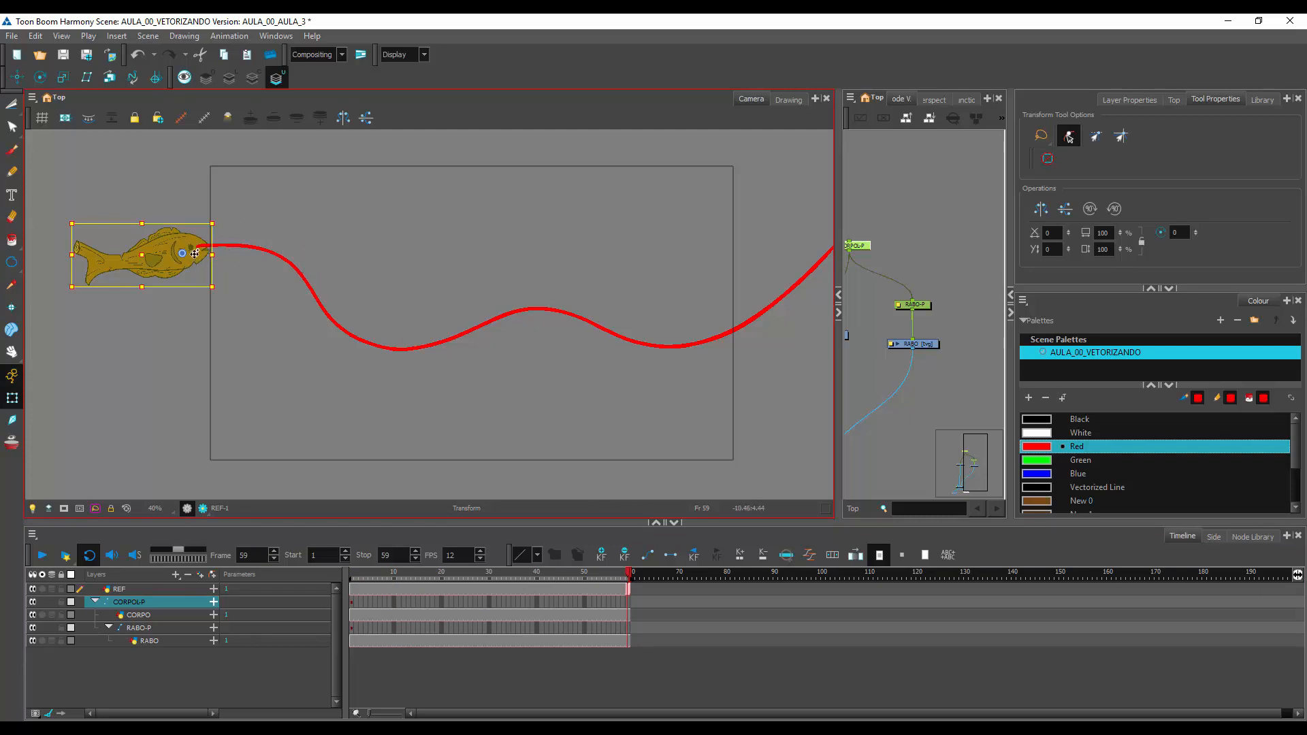
At frame 59, move the fish forward onto the path's first bend and rotate its body and tail to follow the line
{"action": "left_click_drag", "start_coordinate": [178, 242], "coordinate": [286, 249]}
{"action": "left_click", "coordinate": [192, 309]}
{"action": "left_click", "coordinate": [188, 249]}
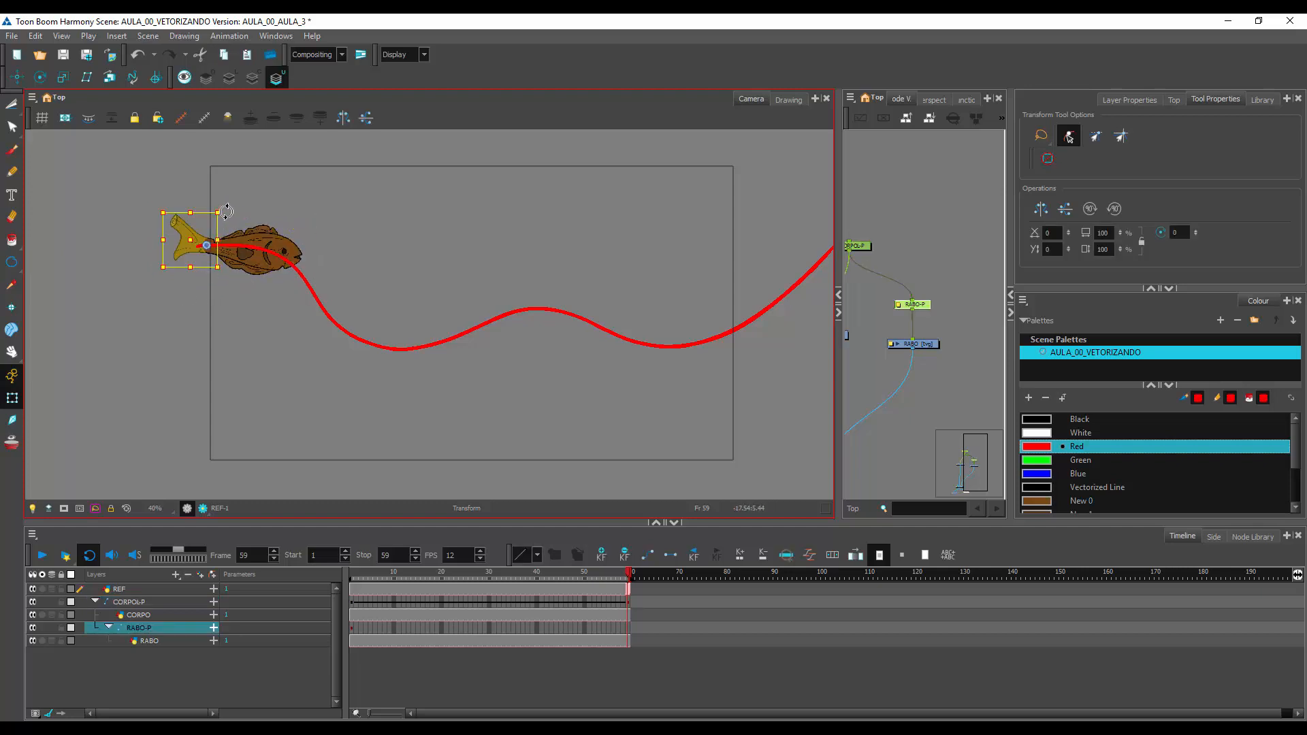
{"action": "left_click_drag", "start_coordinate": [226, 211], "coordinate": [210, 200]}
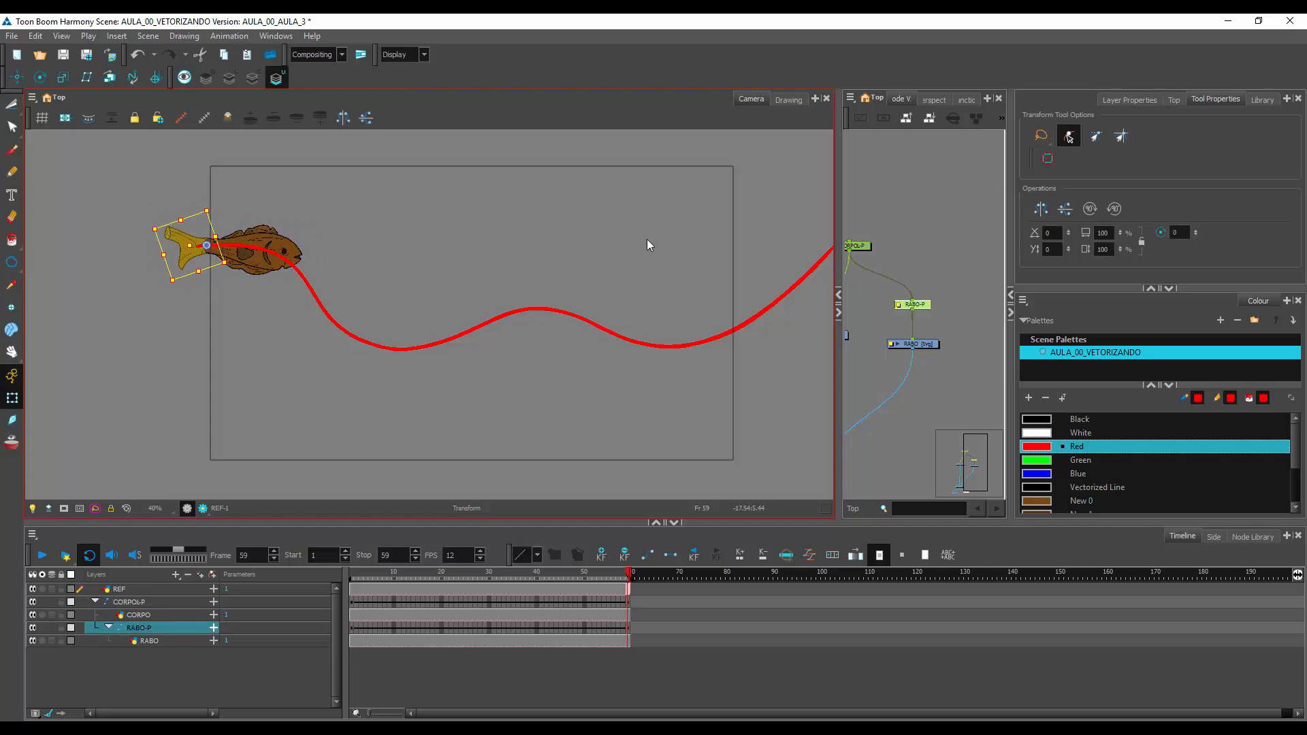
{"action": "left_click", "coordinate": [291, 255]}
{"action": "left_click_drag", "start_coordinate": [314, 209], "coordinate": [286, 255]}
Fine-tune the rotation of the tail at frame 59 against the red path
{"action": "key", "text": "2"}
{"action": "key", "text": "2"}
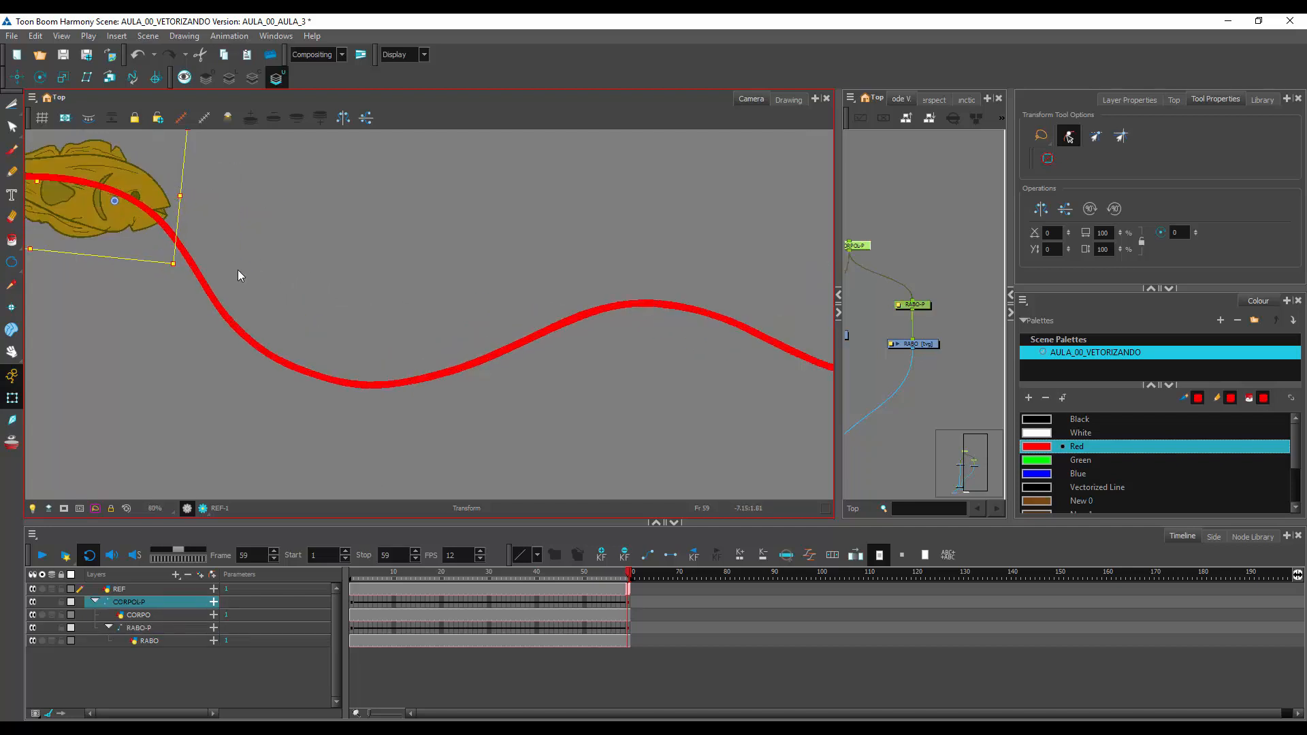
{"action": "key", "text": "space"}
{"action": "left_click_drag", "start_coordinate": [270, 313], "coordinate": [460, 347]}
{"action": "left_click", "coordinate": [138, 366]}
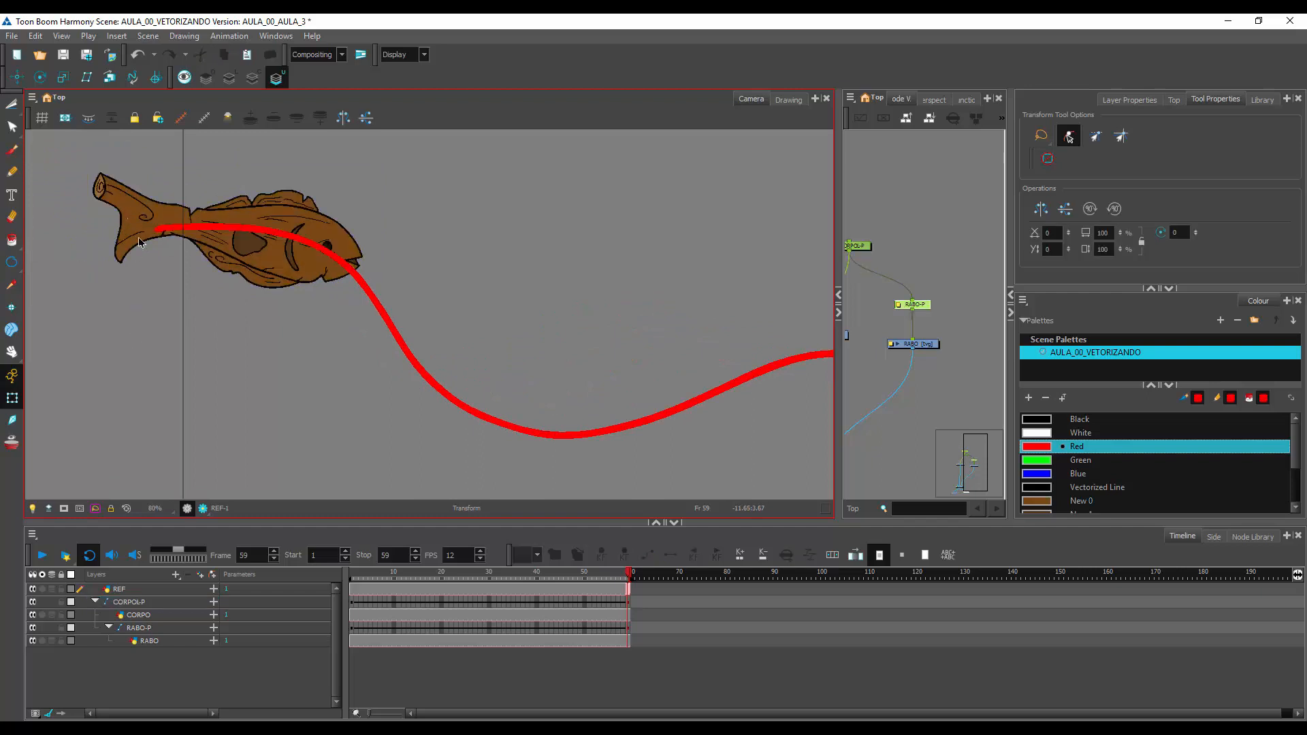
{"action": "left_click", "coordinate": [136, 204]}
{"action": "left_click_drag", "start_coordinate": [195, 167], "coordinate": [192, 156]}
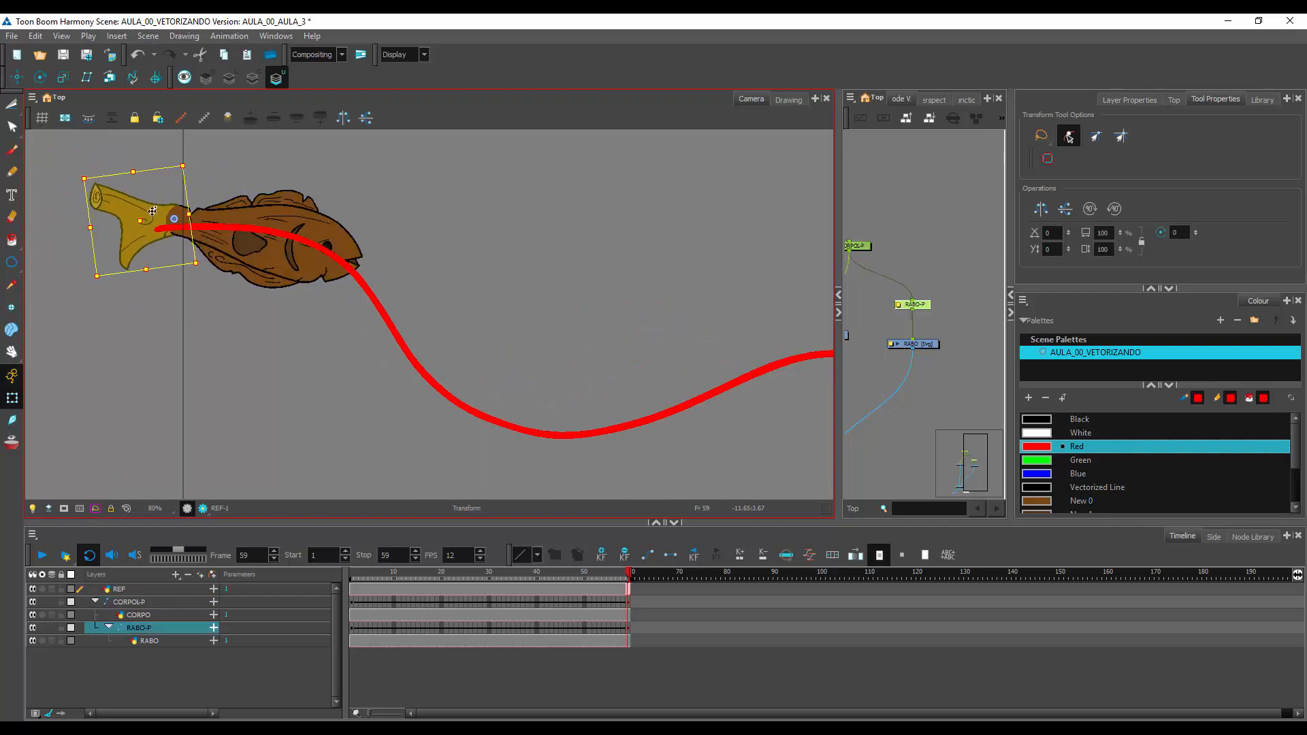
{"action": "left_click", "coordinate": [219, 175]}
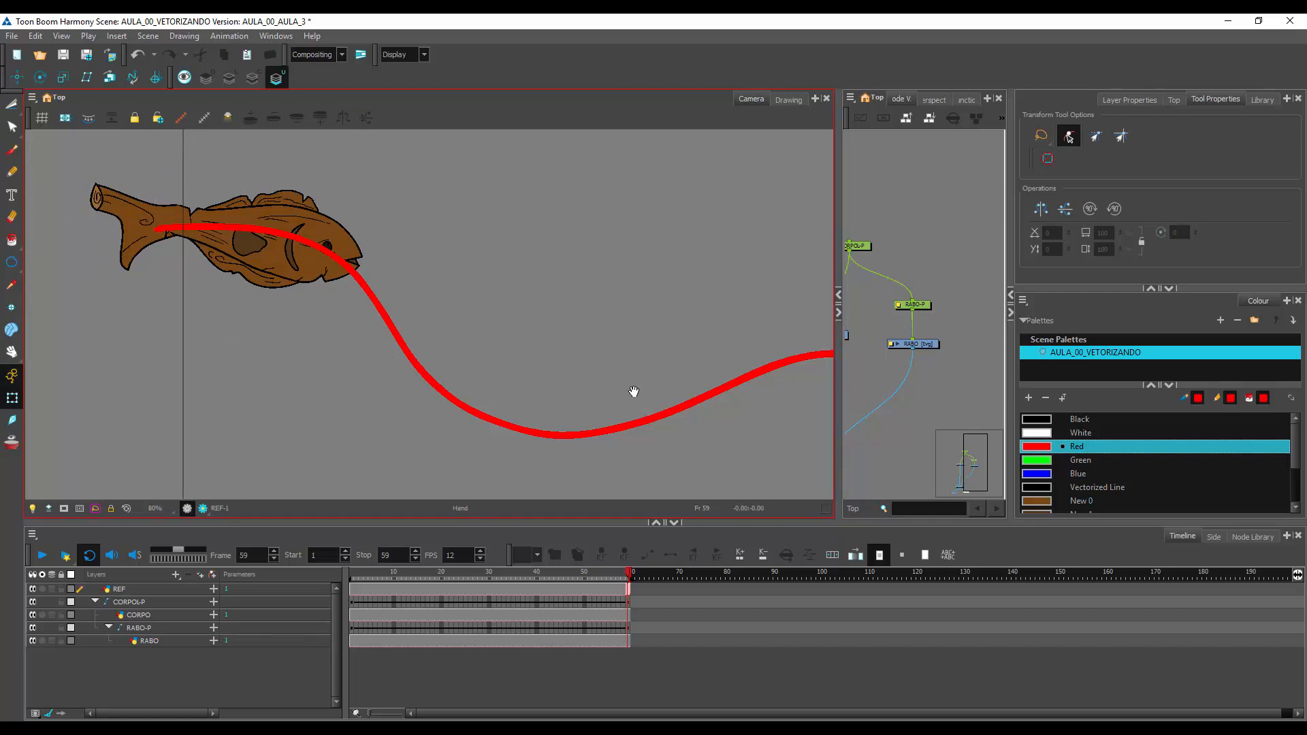
{"action": "left_click_drag", "start_coordinate": [634, 392], "coordinate": [590, 372]}
{"action": "left_click", "coordinate": [635, 601]}
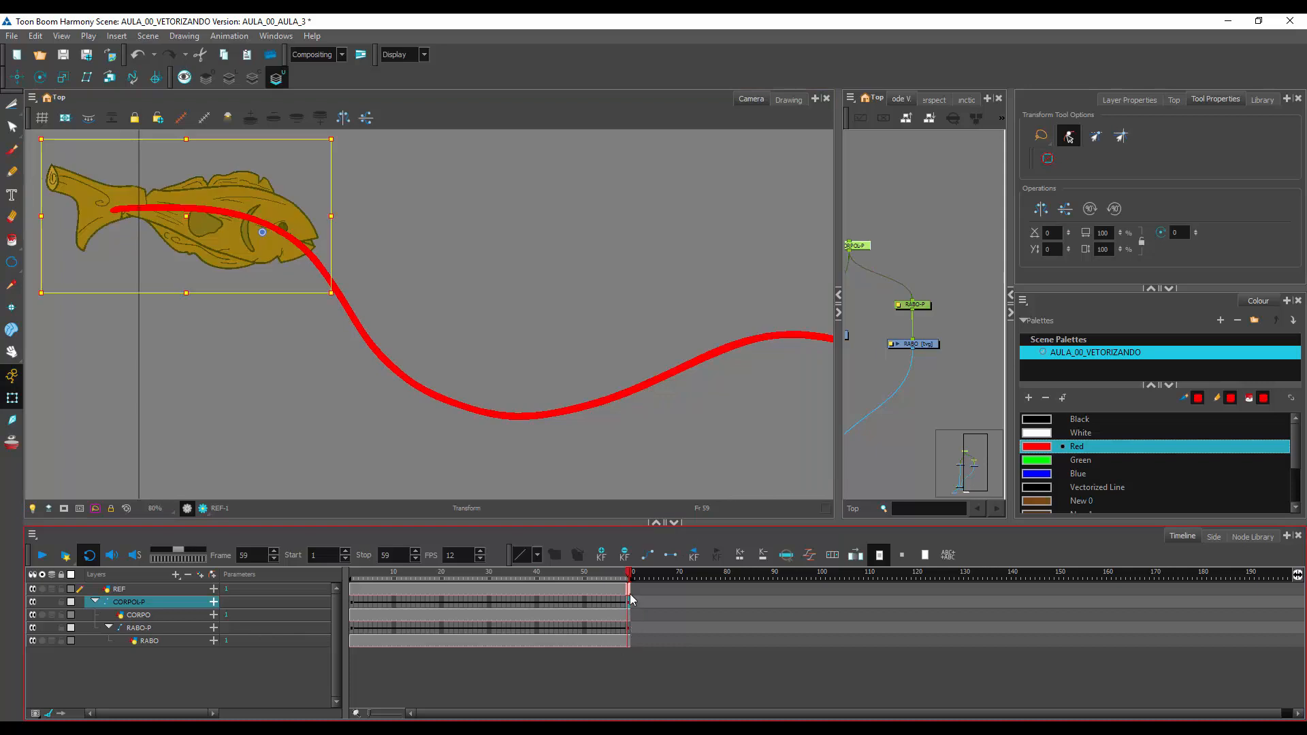
{"action": "left_click", "coordinate": [629, 627], "text": "shift"}
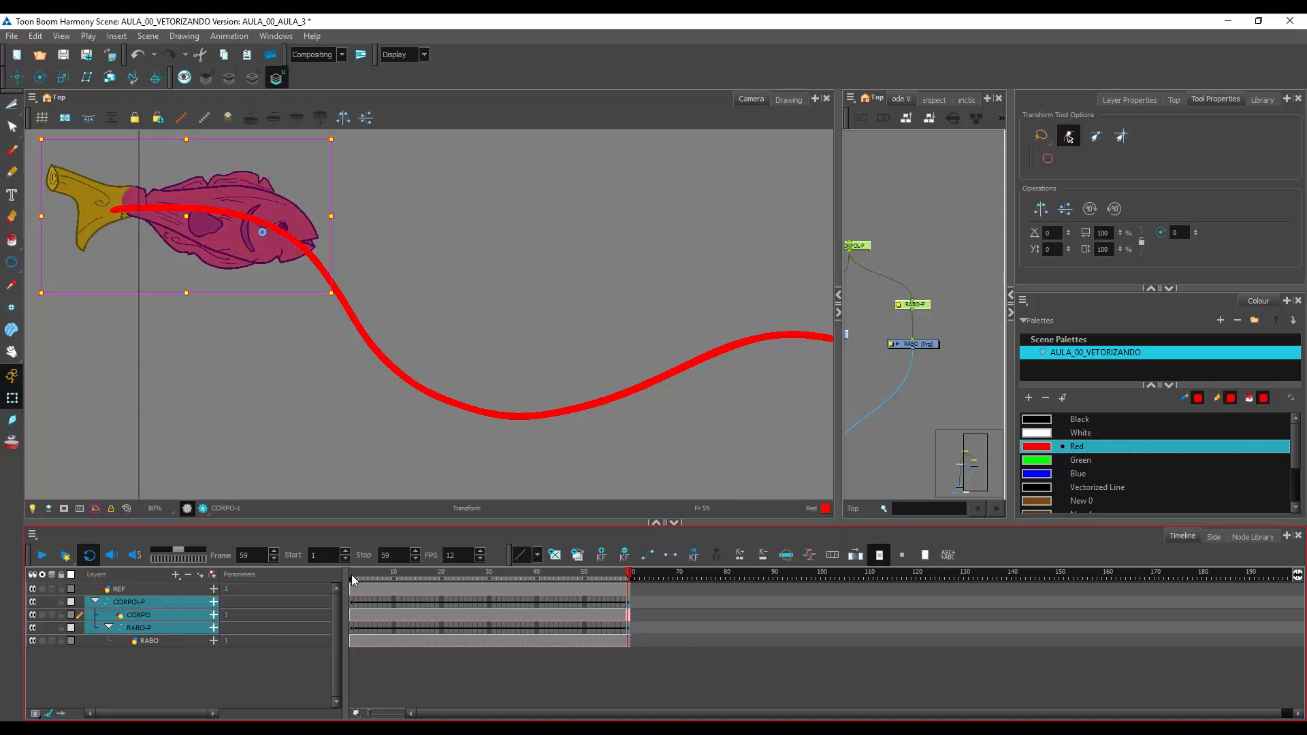
{"action": "left_click_drag", "start_coordinate": [351, 574], "coordinate": [390, 590]}
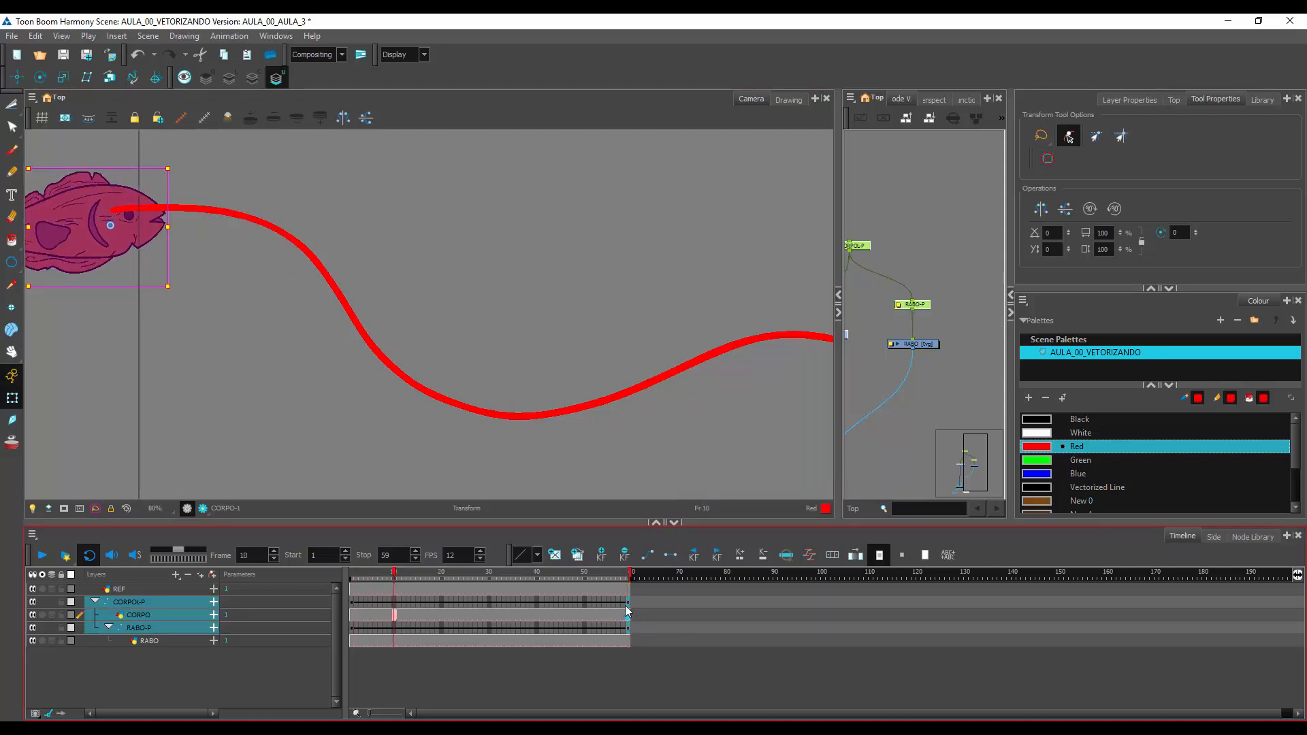
{"action": "key", "text": "F7"}
{"action": "left_click", "coordinate": [627, 627]}
{"action": "key", "text": "ctrl+z"}
{"action": "key", "text": "ctrl+z"}
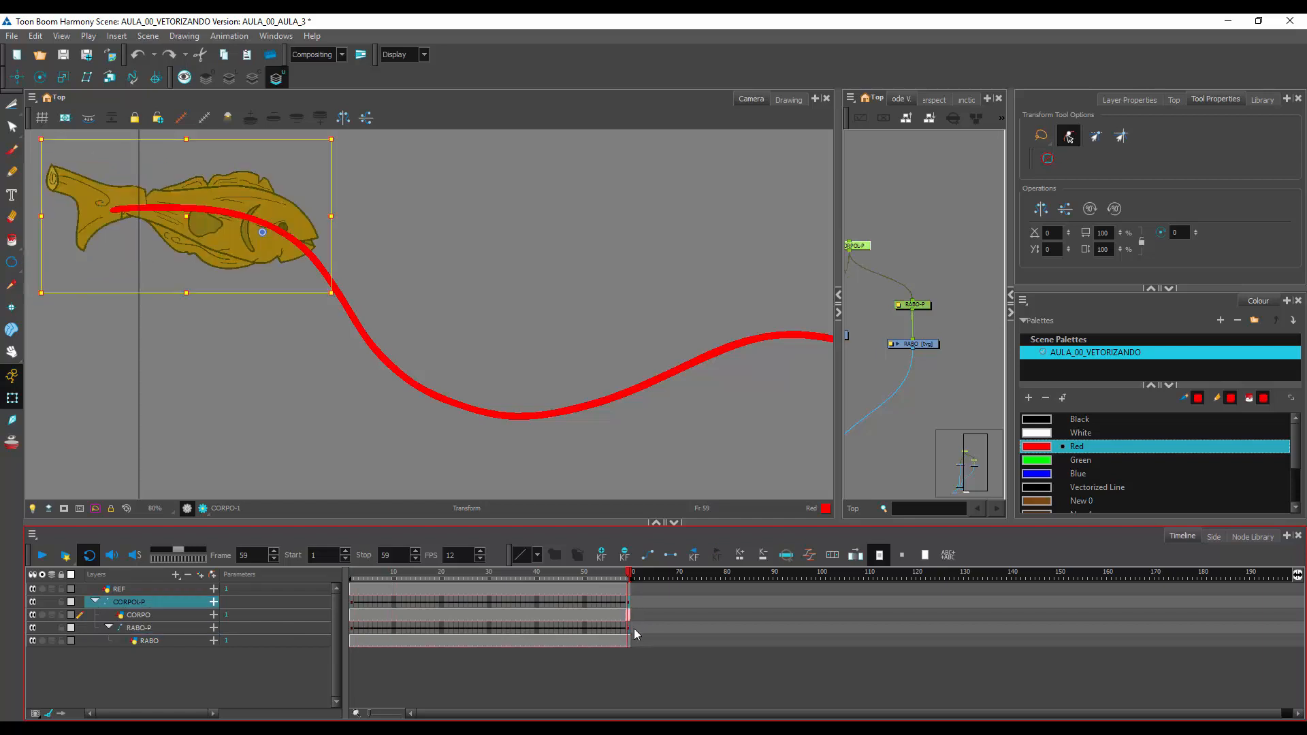
Move the CORPOL-P and RABO-P keyframes from frame 59 to frame 10 and scrub through the opening motion
{"action": "left_click", "coordinate": [633, 627], "text": "shift"}
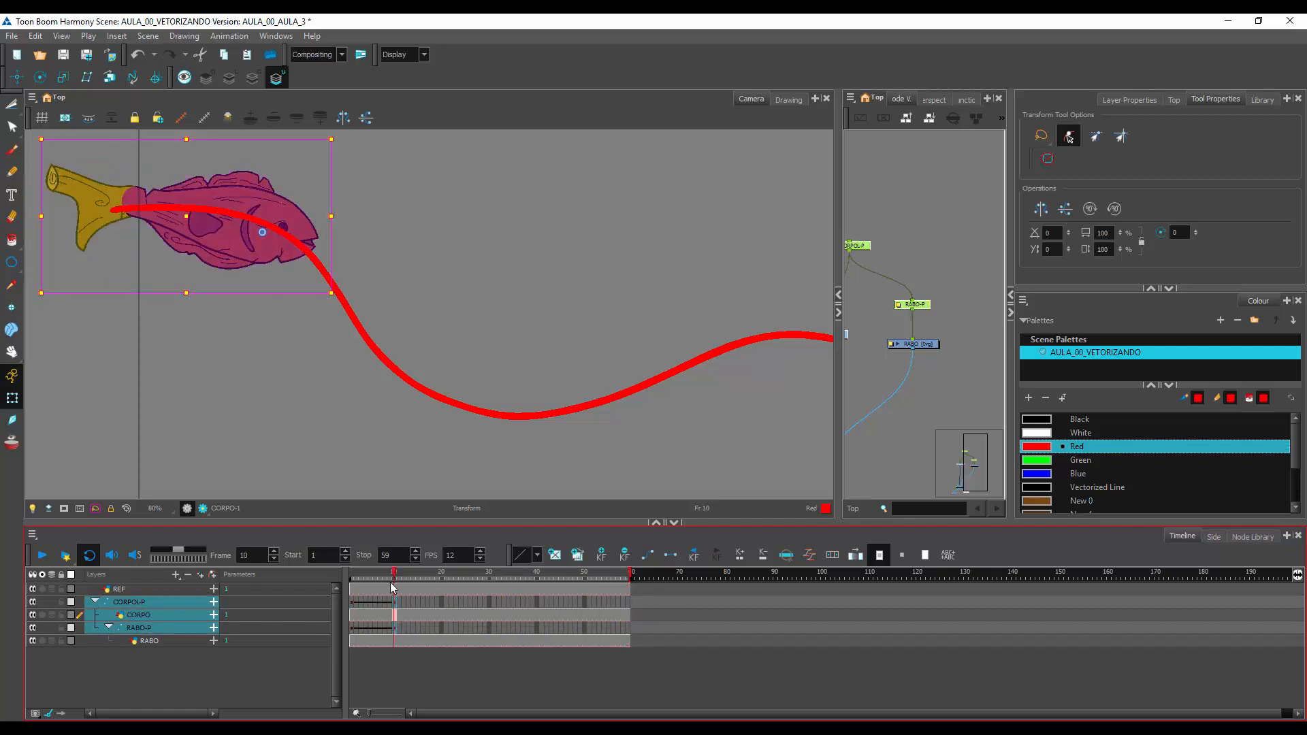
{"action": "key", "text": "comma"}
{"action": "key", "text": "period"}
{"action": "left_click_drag", "start_coordinate": [352, 571], "coordinate": [398, 614]}
At frame 20, move the fish down the path's descending slope and rotate its body to follow the line
{"action": "left_click", "coordinate": [441, 575]}
{"action": "left_click", "coordinate": [414, 248]}
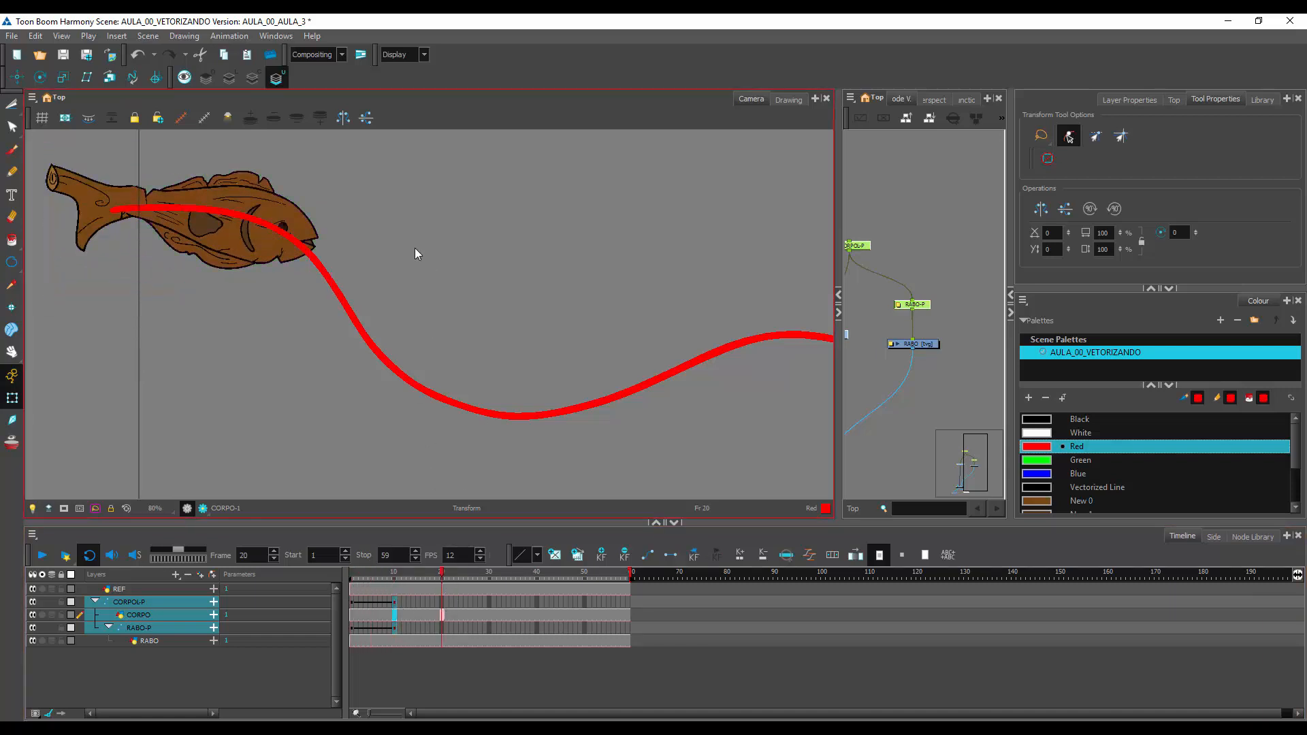
{"action": "left_click", "coordinate": [299, 221]}
{"action": "left_click_drag", "start_coordinate": [299, 217], "coordinate": [404, 334]}
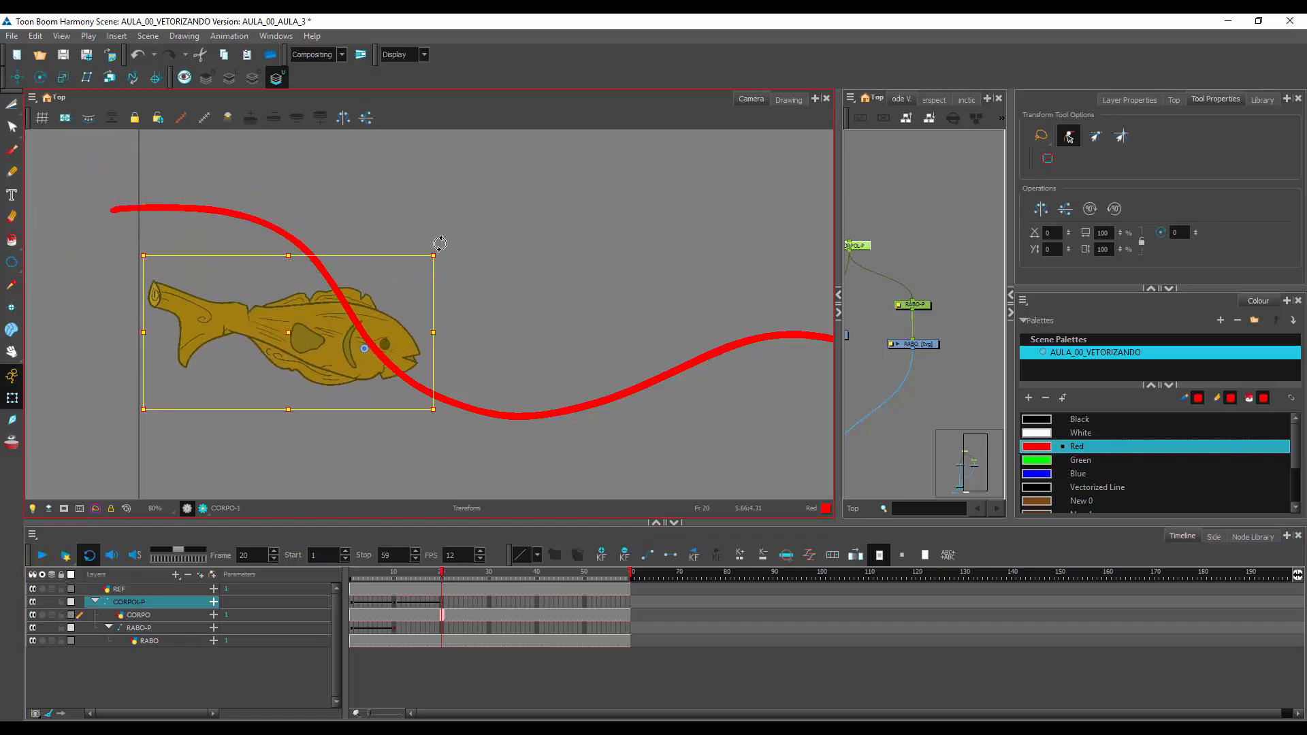
{"action": "left_click_drag", "start_coordinate": [440, 244], "coordinate": [452, 378]}
{"action": "left_click", "coordinate": [315, 226]}
{"action": "left_click", "coordinate": [419, 357]}
{"action": "left_click", "coordinate": [537, 347]}
Rotate the tail at frame 20 so it bends along the red path behind the body
{"action": "left_click", "coordinate": [292, 276]}
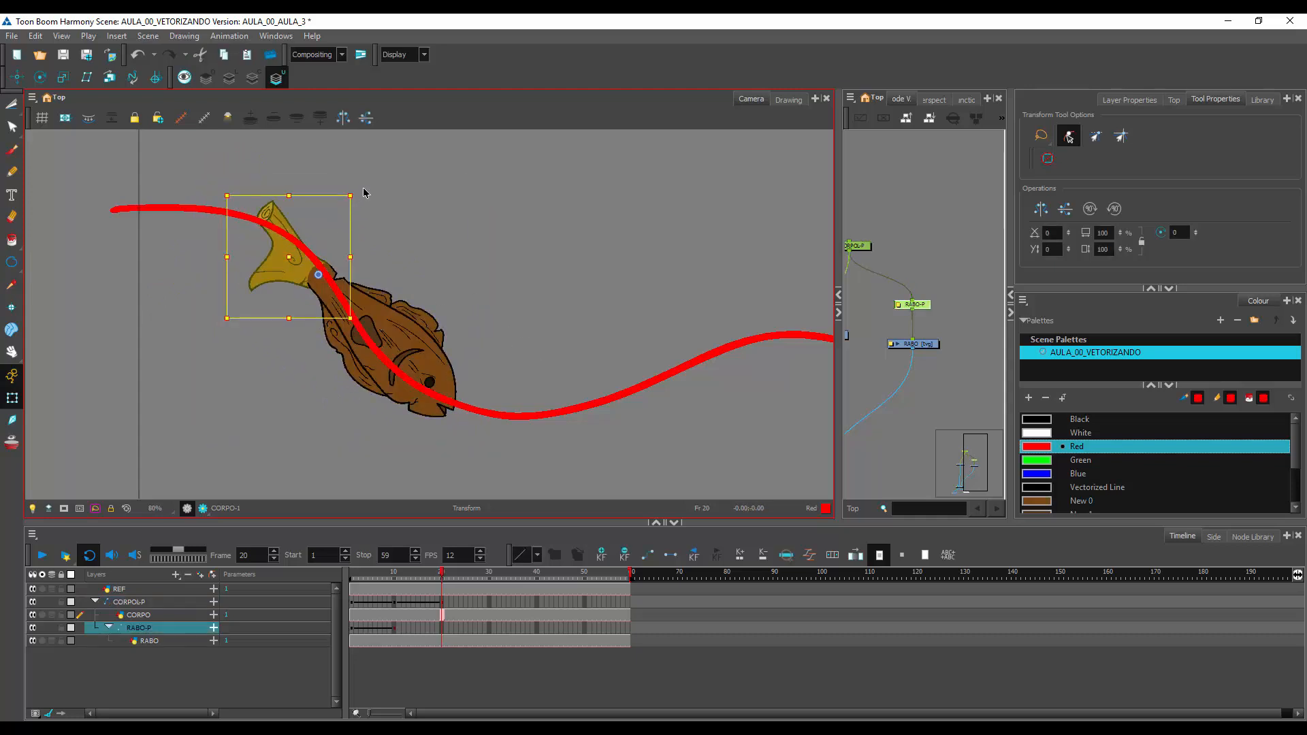
{"action": "left_click", "coordinate": [379, 216]}
{"action": "left_click", "coordinate": [287, 270]}
{"action": "left_click_drag", "start_coordinate": [359, 196], "coordinate": [380, 209]}
Refine the body's rotation at frame 20 and readjust the tail's angle to match
{"action": "left_click", "coordinate": [474, 371]}
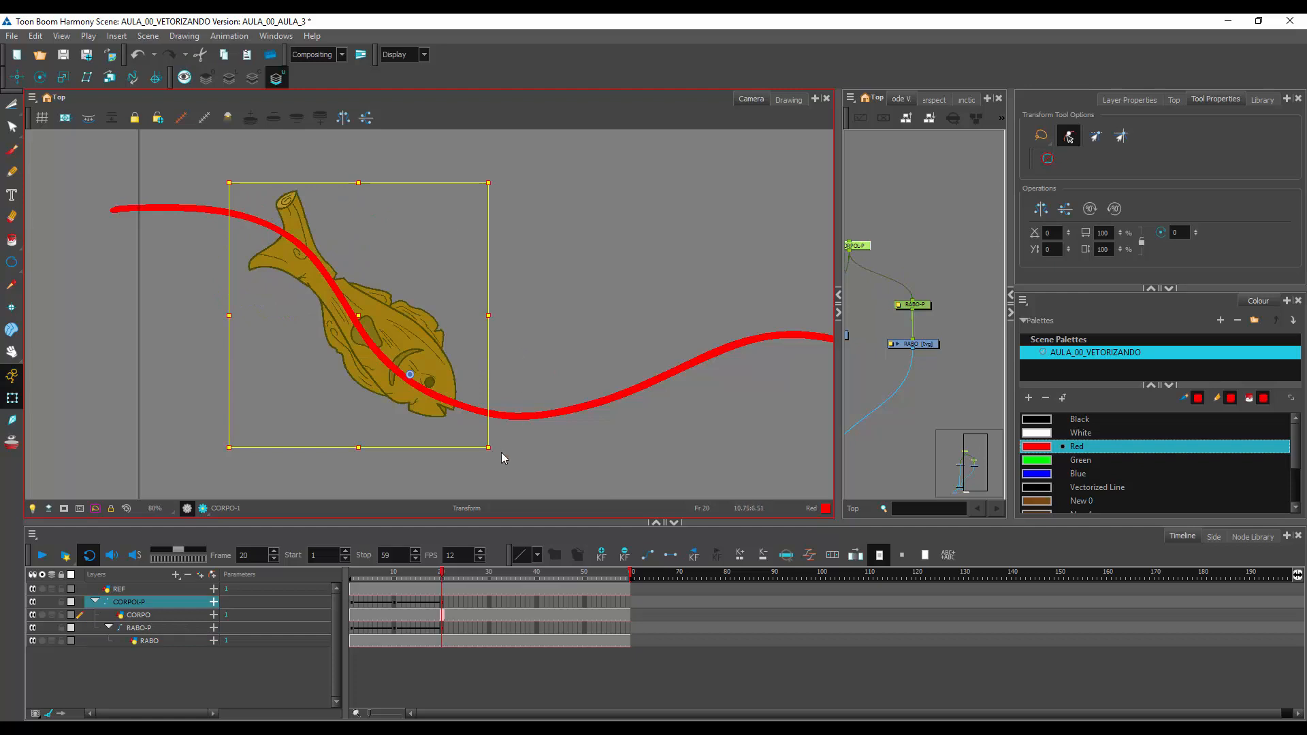
{"action": "left_click_drag", "start_coordinate": [500, 453], "coordinate": [505, 441]}
{"action": "left_click", "coordinate": [274, 308]}
{"action": "left_click", "coordinate": [290, 269]}
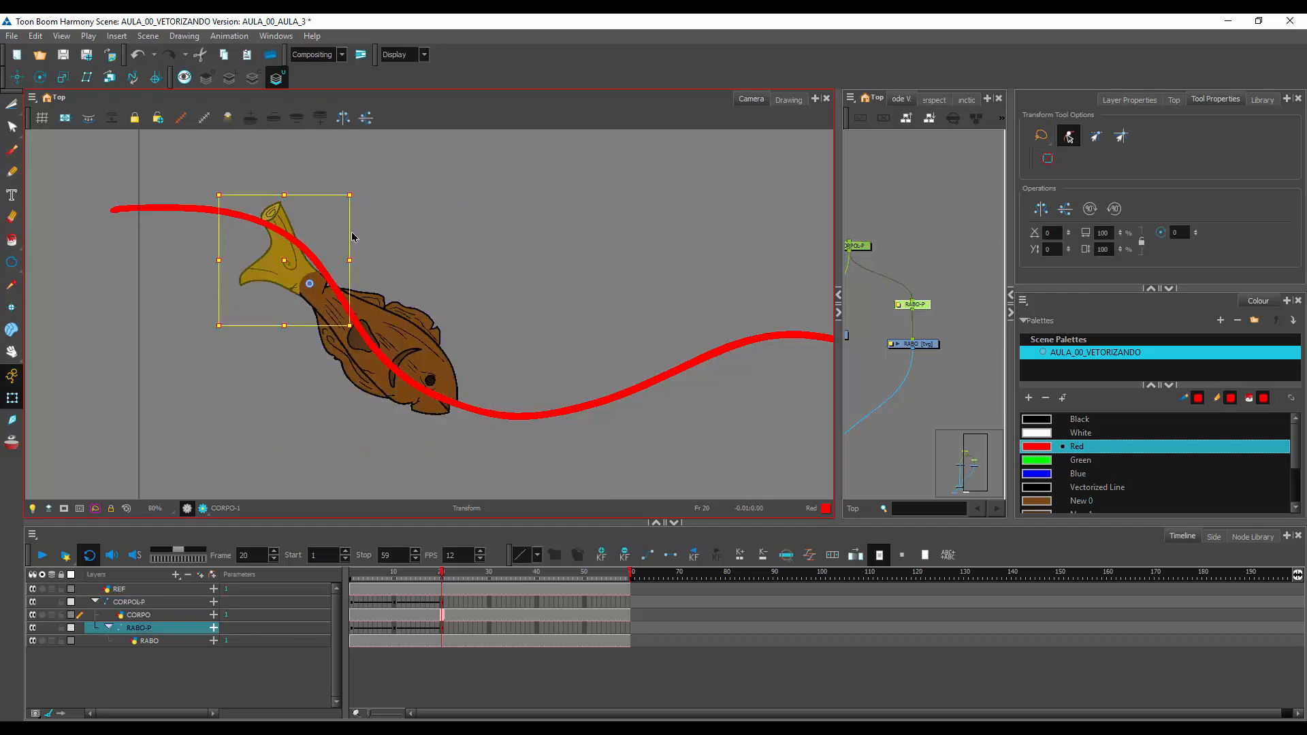
{"action": "left_click_drag", "start_coordinate": [365, 191], "coordinate": [377, 203]}
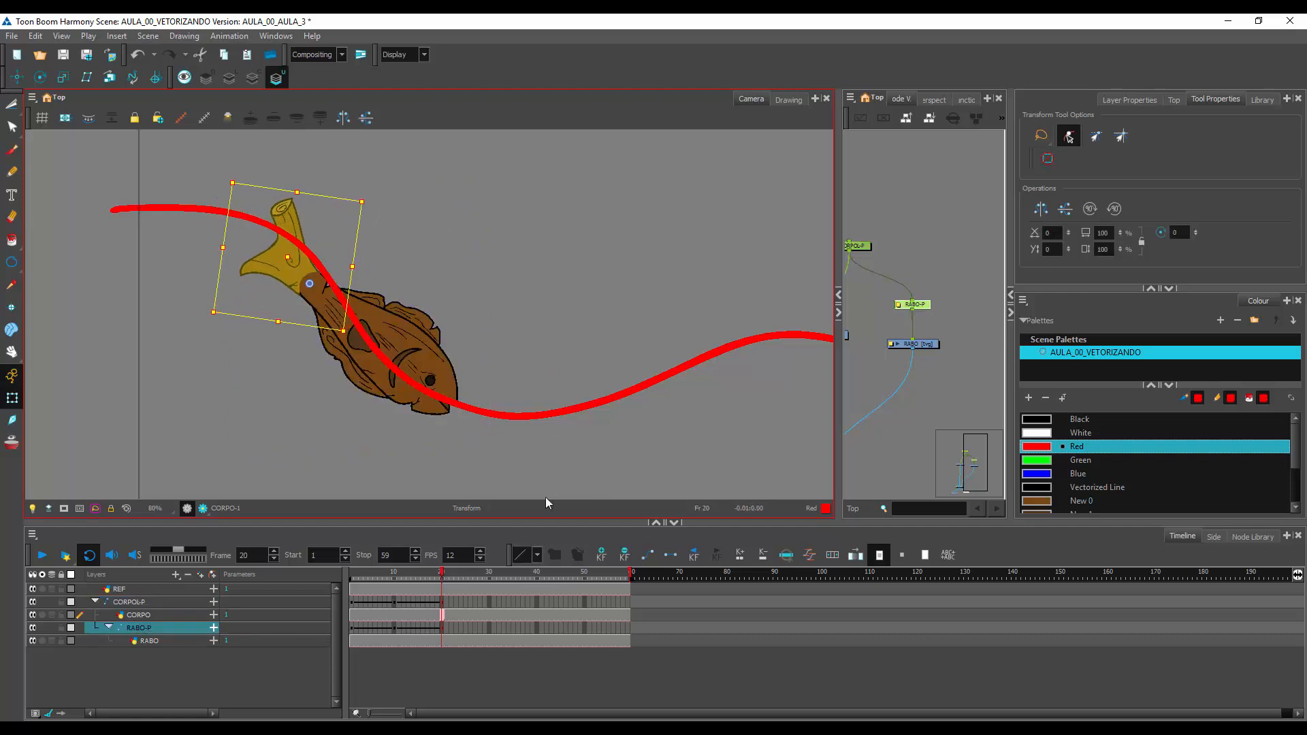
At frame 30, move the fish to the path's lowest bend and rotate its body toward the rising line
{"action": "left_click", "coordinate": [491, 602]}
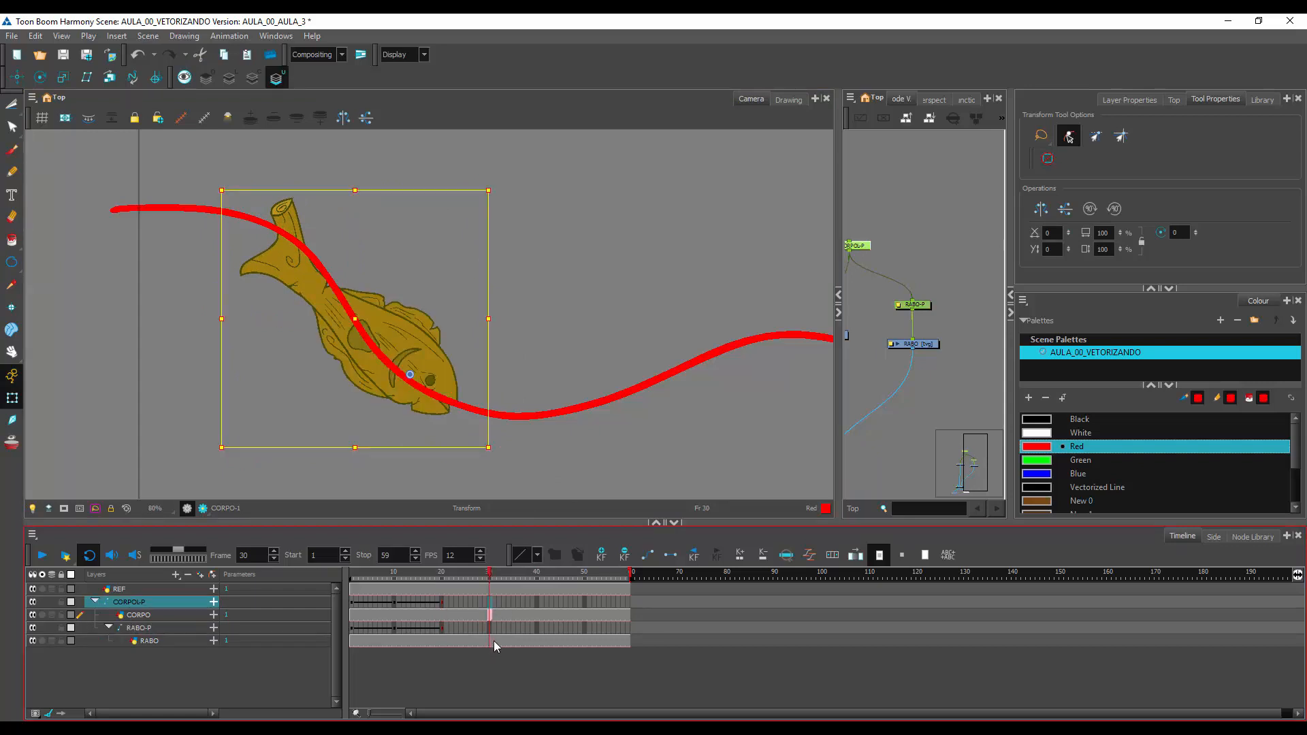
{"action": "left_click_drag", "start_coordinate": [427, 361], "coordinate": [610, 384]}
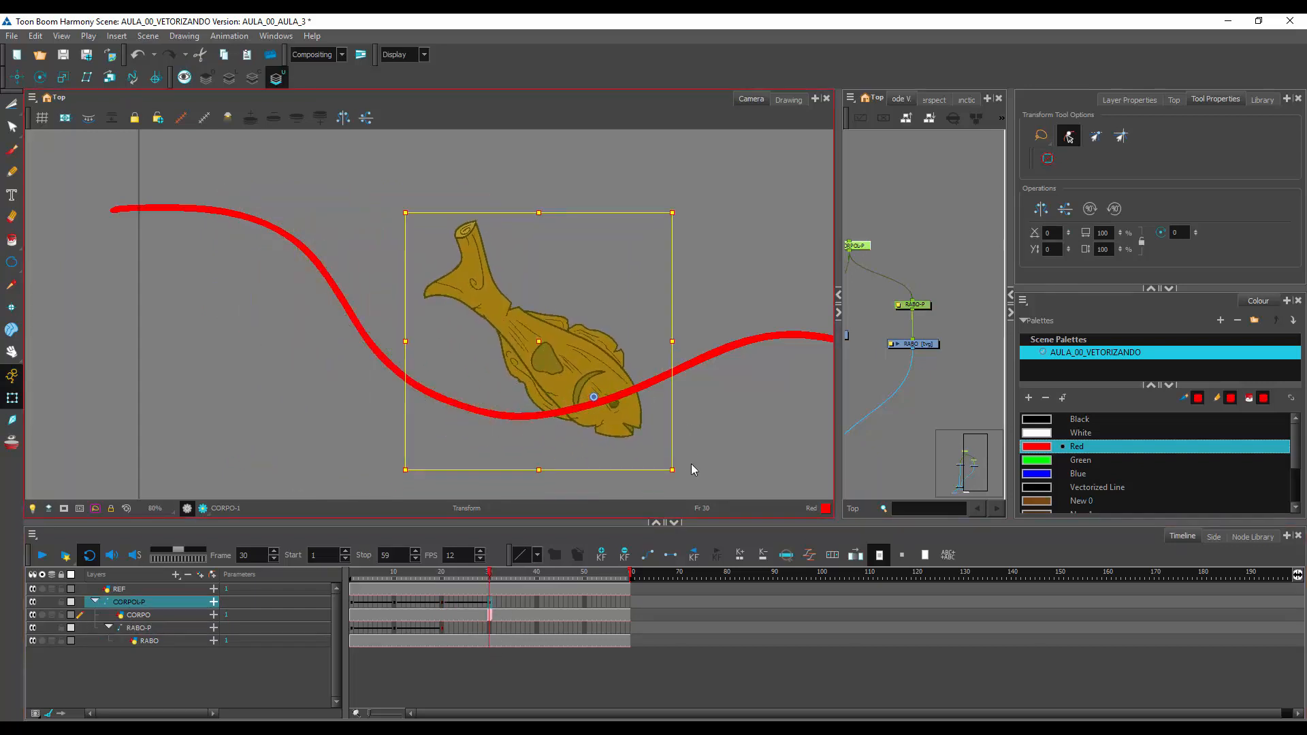
{"action": "left_click_drag", "start_coordinate": [693, 469], "coordinate": [687, 414]}
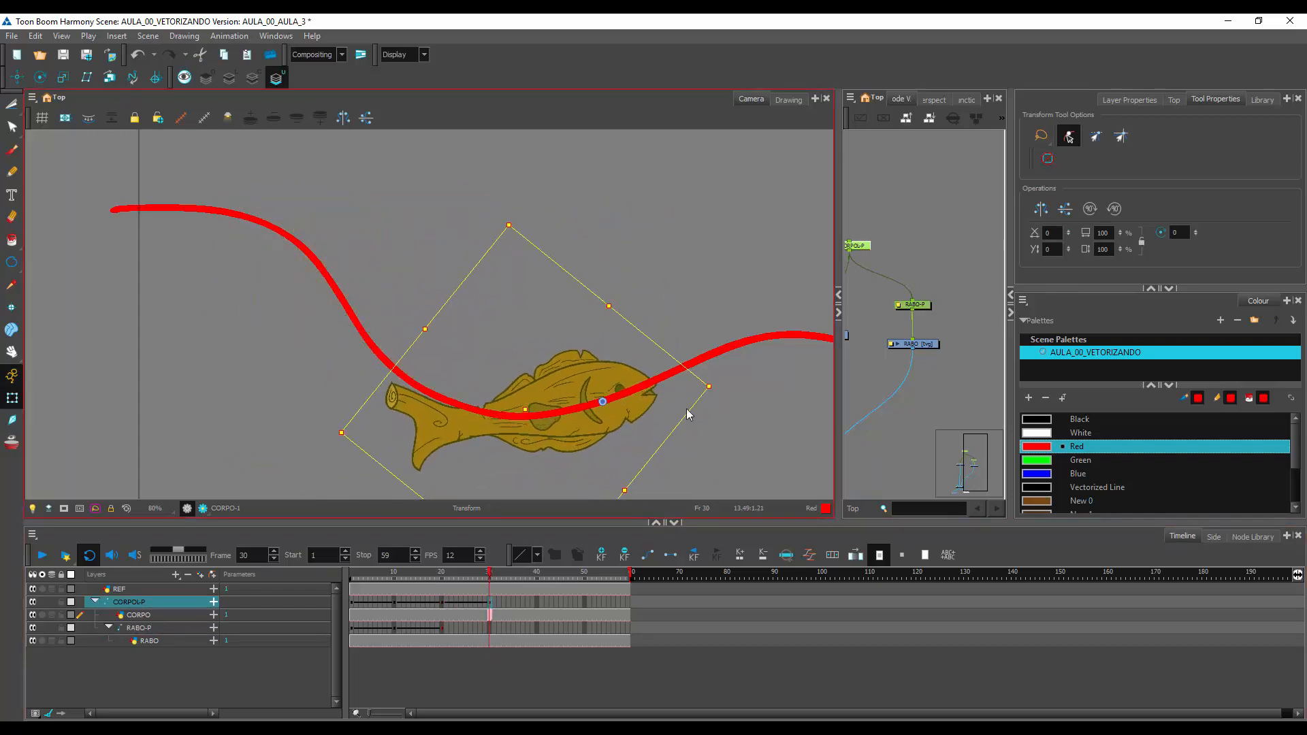
Rotate the tail at frame 30 toward the path behind the body and slightly adjust the whole fish's rotation
{"action": "left_click", "coordinate": [312, 459]}
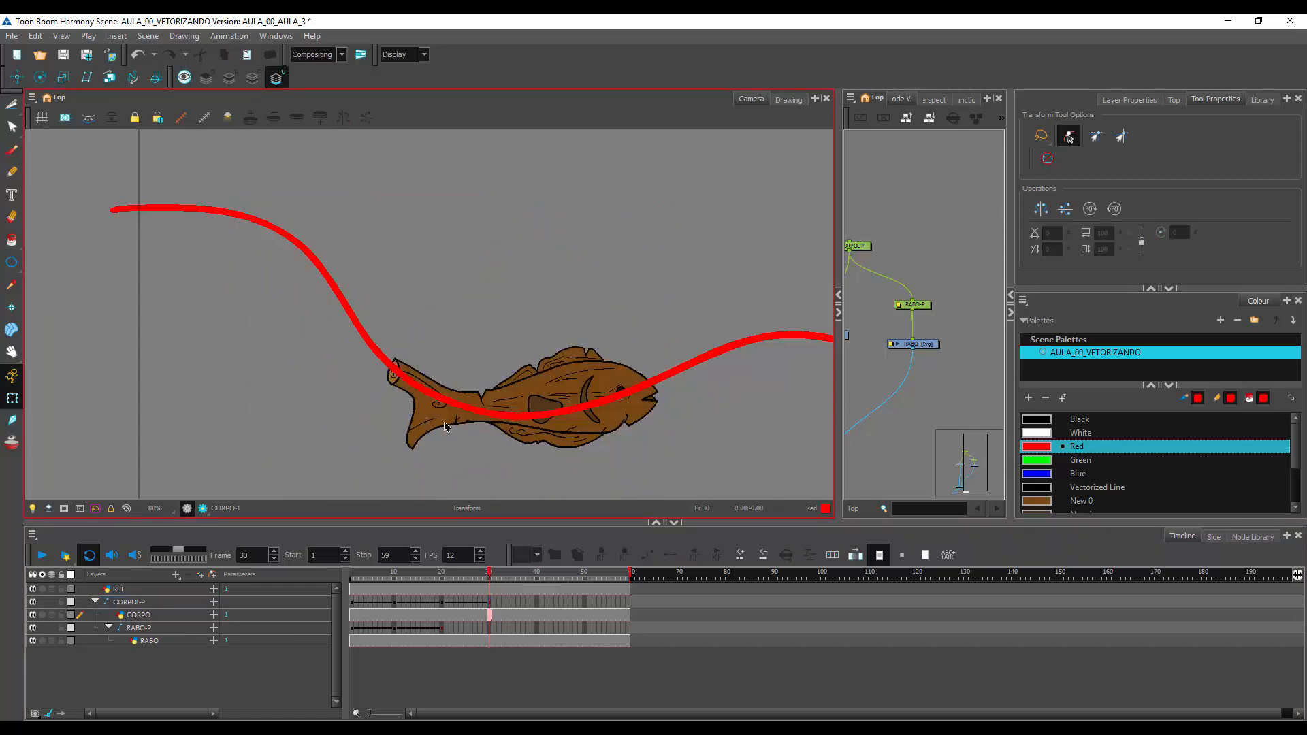
{"action": "left_click", "coordinate": [444, 422]}
{"action": "left_click_drag", "start_coordinate": [495, 350], "coordinate": [502, 364]}
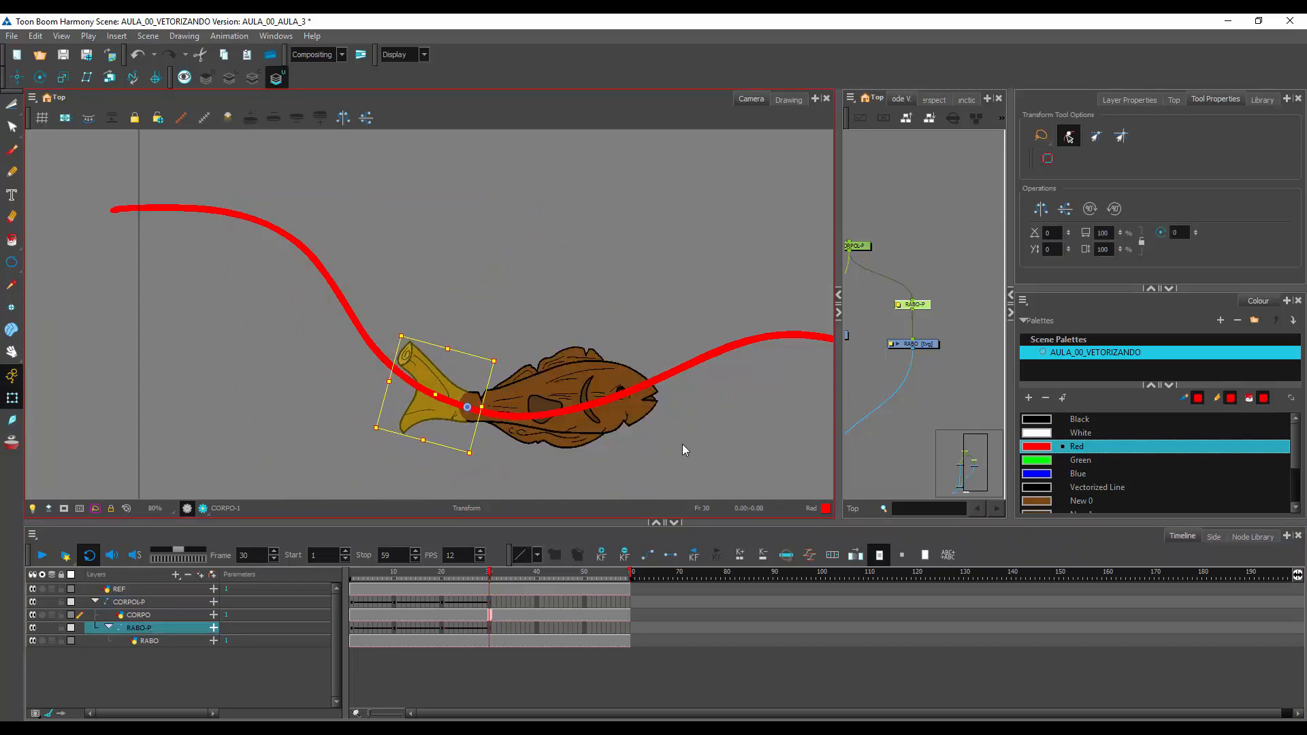
{"action": "key", "text": "b"}
{"action": "left_click_drag", "start_coordinate": [668, 455], "coordinate": [672, 447]}
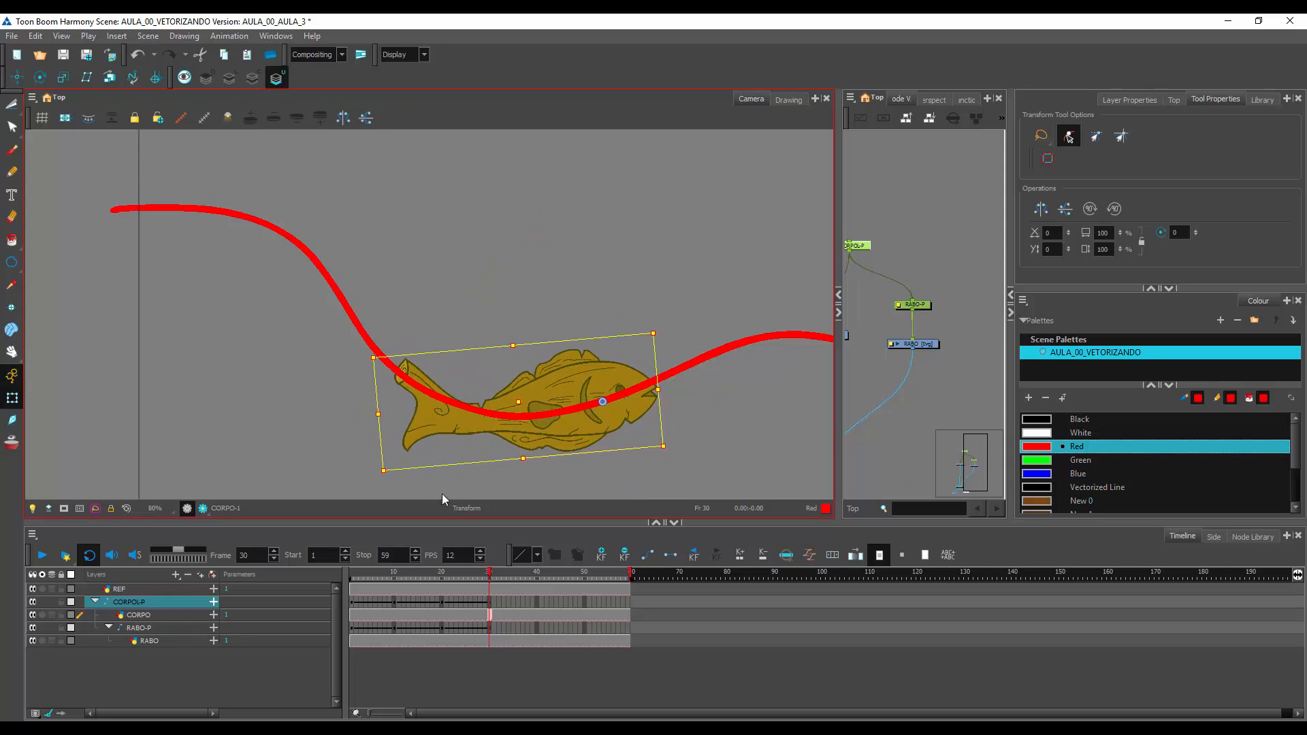
Fine-tune the tail's rotation at frame 30 so it lies closer to the red path
{"action": "left_click", "coordinate": [443, 493]}
{"action": "left_click", "coordinate": [431, 432]}
{"action": "left_click_drag", "start_coordinate": [522, 460], "coordinate": [500, 473]}
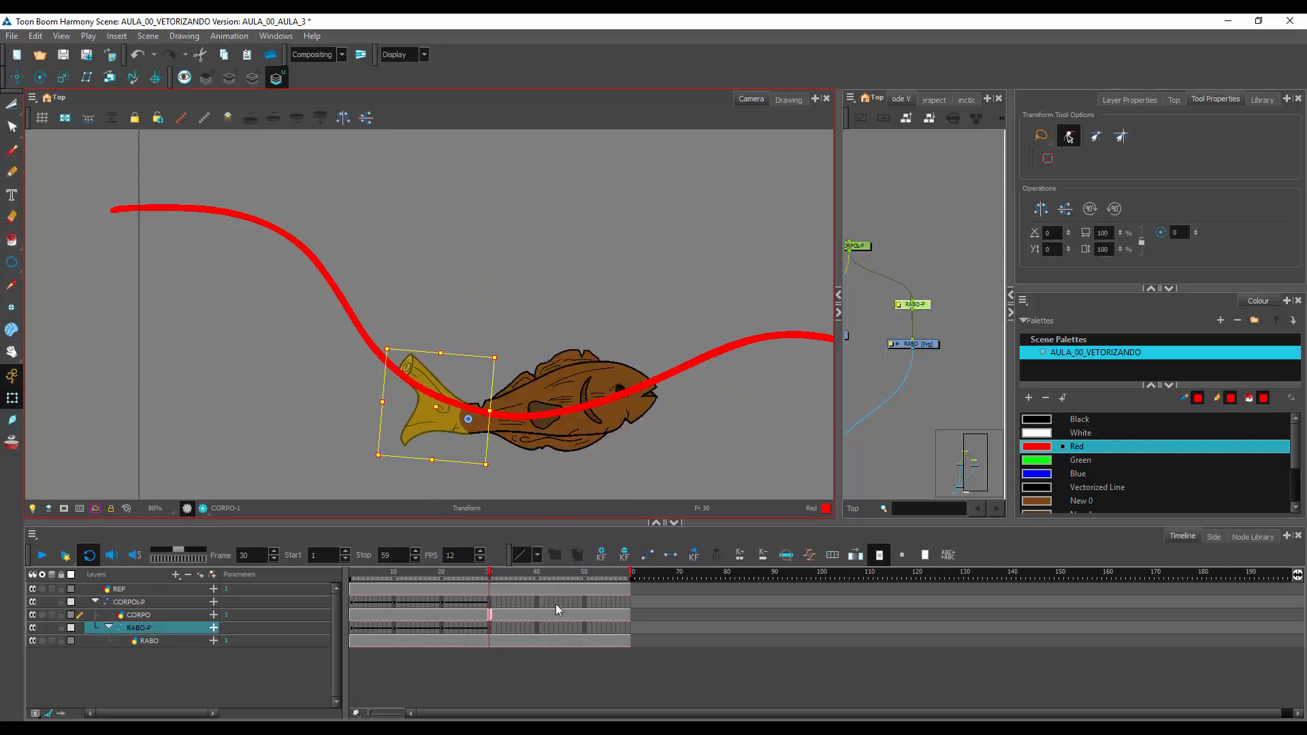
At frame 40, move the fish onto the path's second crest, rotate it level and bend the tail
{"action": "left_click", "coordinate": [537, 601]}
{"action": "left_click_drag", "start_coordinate": [730, 448], "coordinate": [544, 435]}
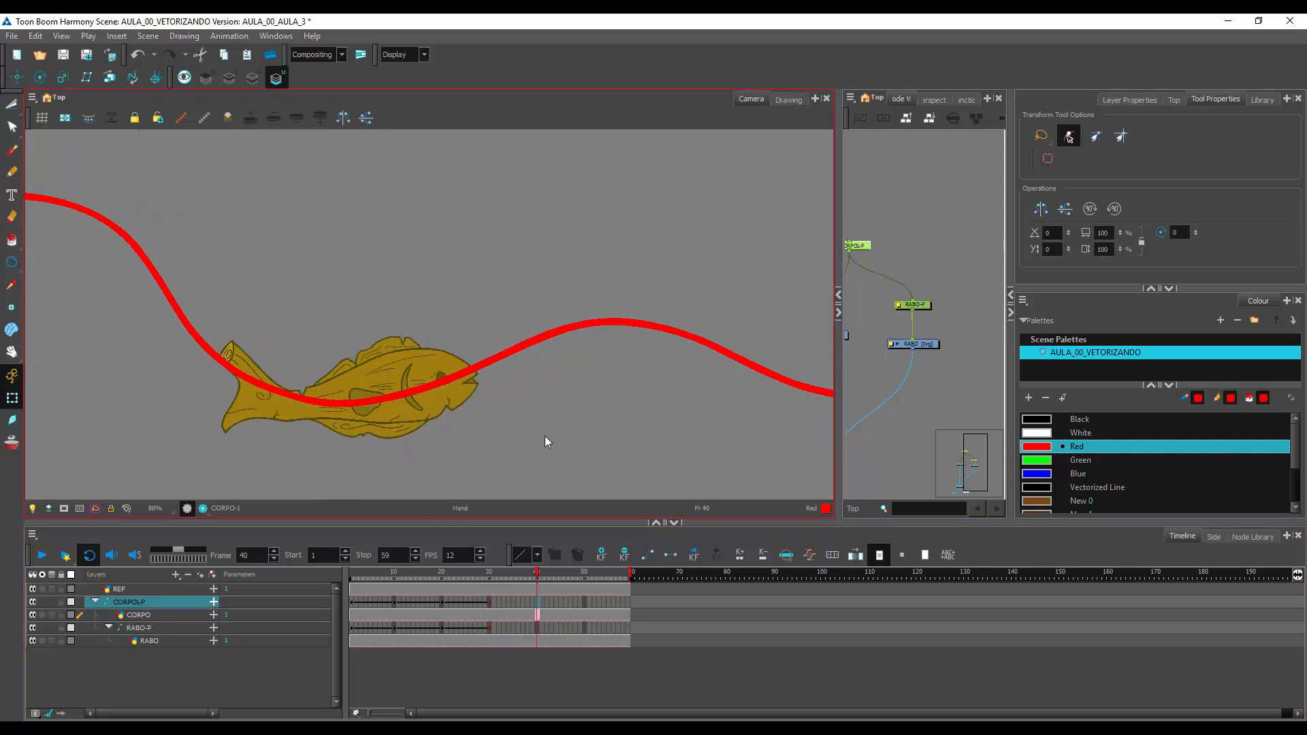
{"action": "left_click_drag", "start_coordinate": [452, 405], "coordinate": [691, 322]}
{"action": "left_click_drag", "start_coordinate": [702, 257], "coordinate": [694, 302]}
{"action": "key", "text": "Escape"}
{"action": "left_click", "coordinate": [471, 332]}
{"action": "left_click_drag", "start_coordinate": [534, 374], "coordinate": [547, 337]}
Refine the fish's position and rotation at frame 40, and readjust the tail toward the path behind it
{"action": "left_click_drag", "start_coordinate": [664, 316], "coordinate": [679, 323]}
{"action": "left_click", "coordinate": [737, 313]}
{"action": "left_click", "coordinate": [663, 351]}
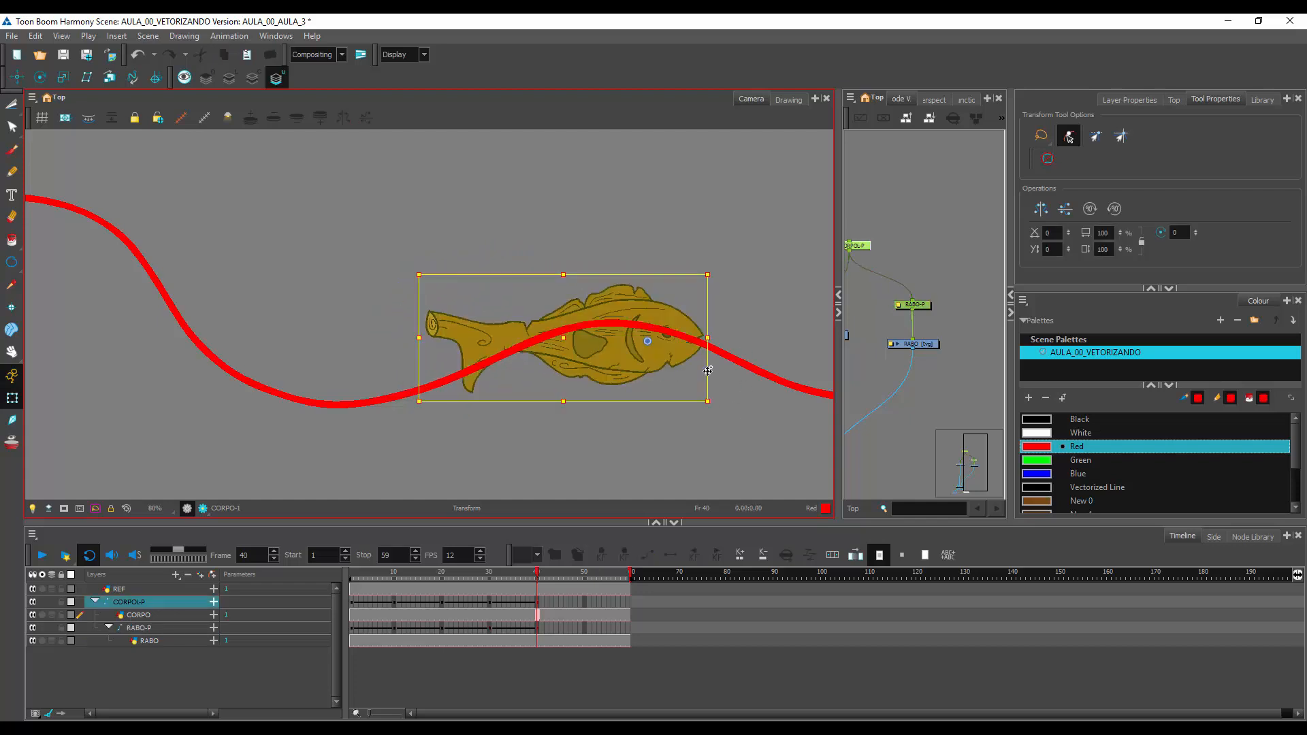
{"action": "left_click_drag", "start_coordinate": [715, 404], "coordinate": [720, 386]}
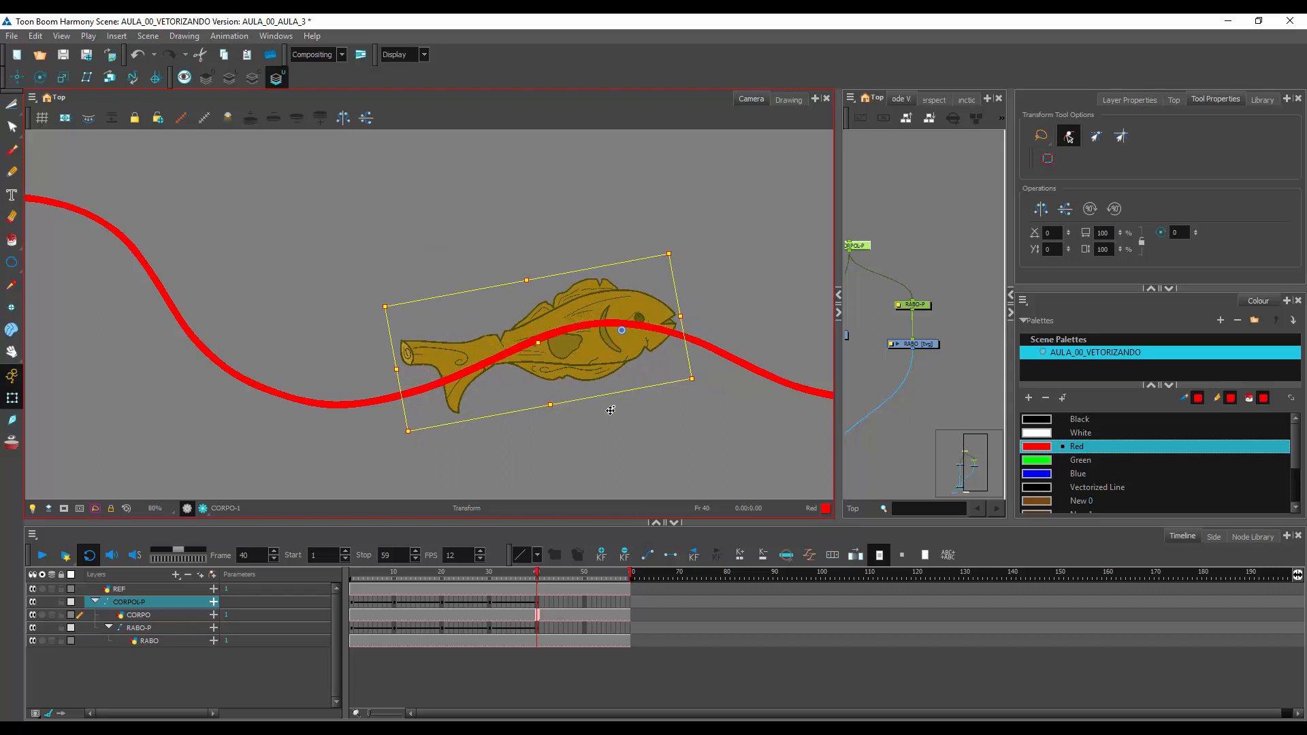
{"action": "left_click", "coordinate": [686, 382]}
{"action": "left_click", "coordinate": [684, 386]}
{"action": "left_click_drag", "start_coordinate": [691, 433], "coordinate": [684, 444]}
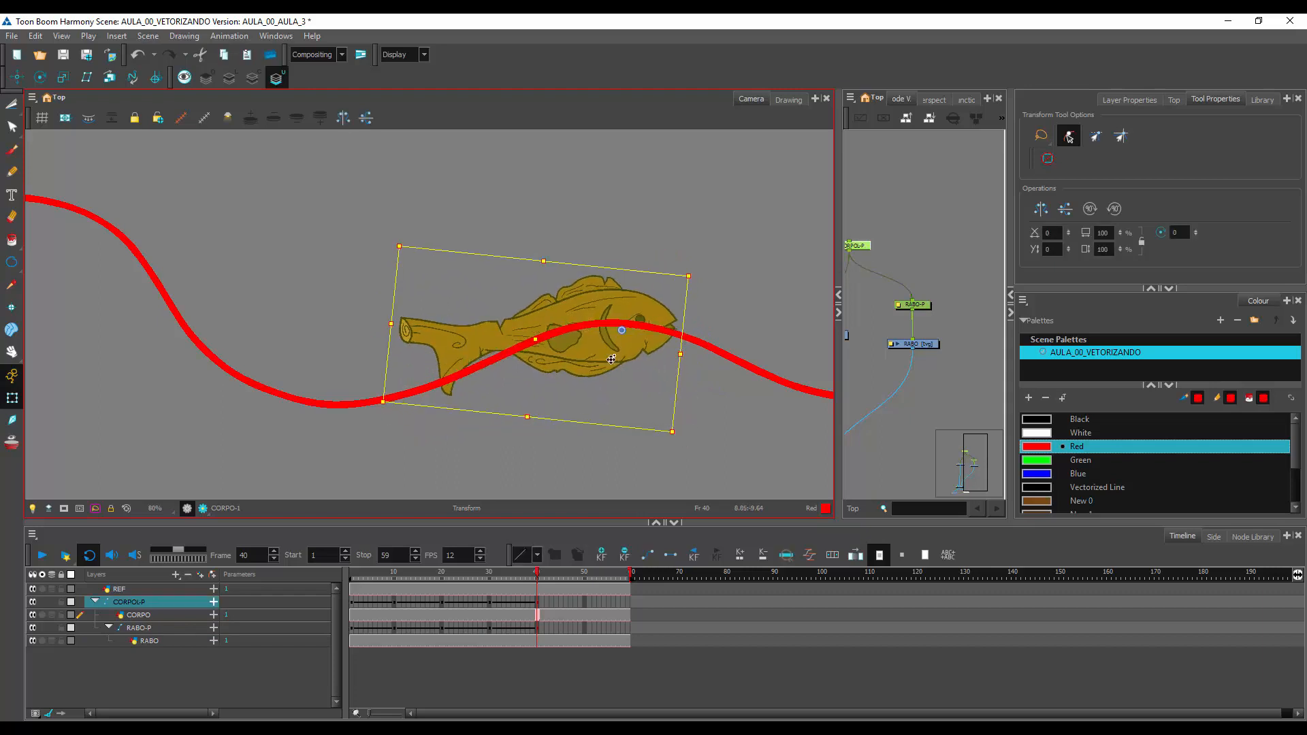
{"action": "left_click", "coordinate": [449, 362]}
{"action": "left_click_drag", "start_coordinate": [529, 419], "coordinate": [543, 413]}
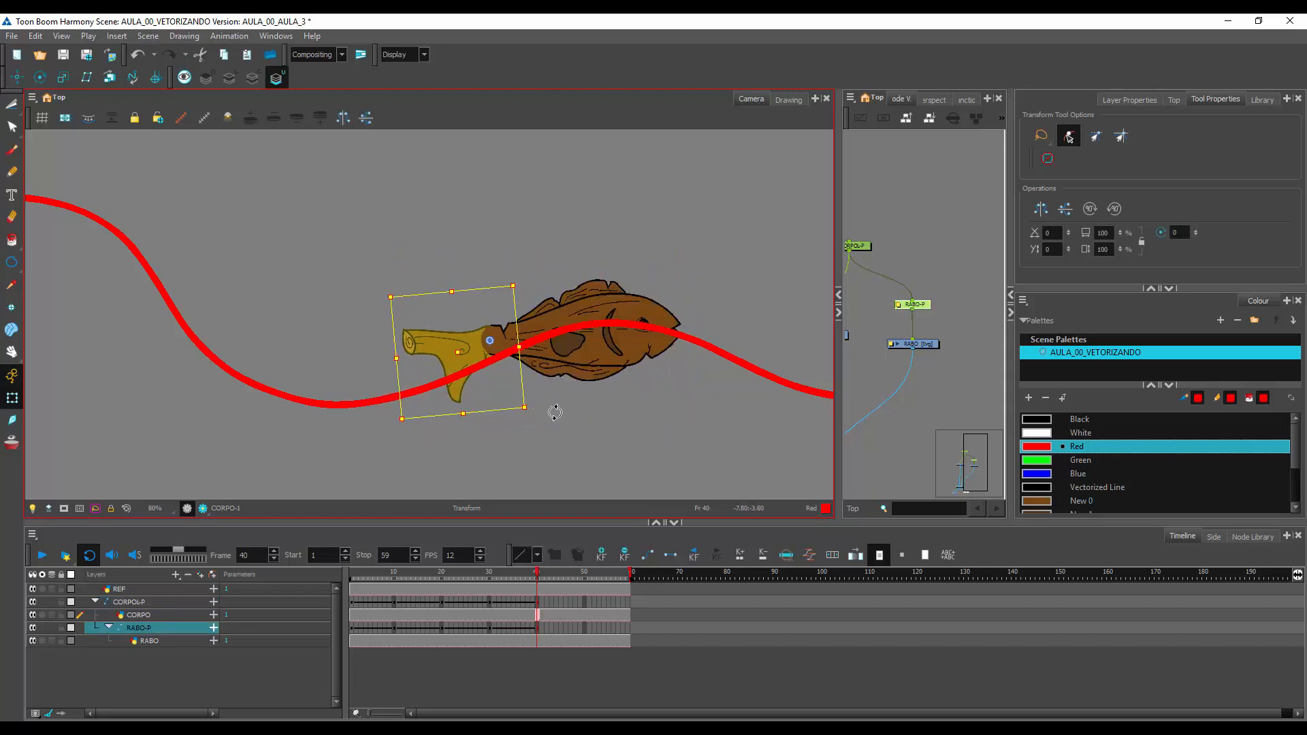
At frame 50, move the fish along the path into its second dip
{"action": "left_click_drag", "start_coordinate": [706, 431], "coordinate": [549, 415]}
{"action": "left_click", "coordinate": [585, 576]}
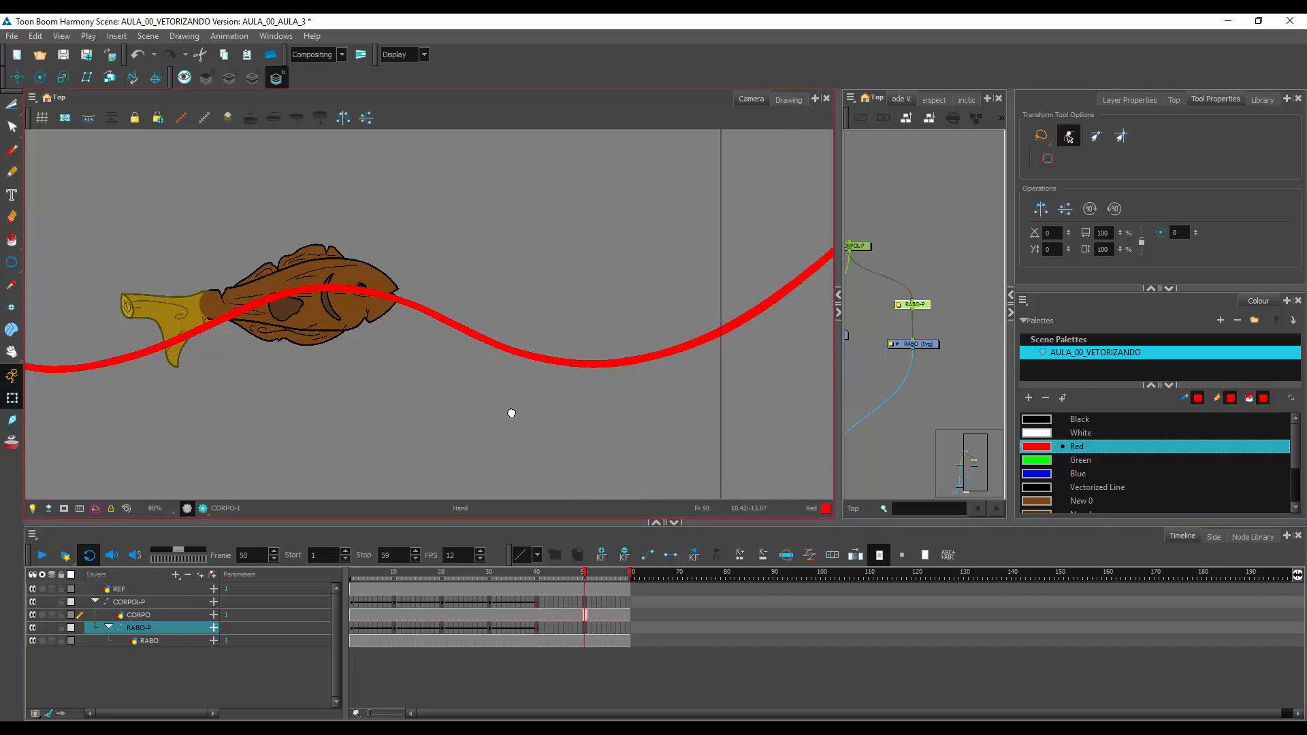
{"action": "key", "text": "b"}
{"action": "left_click_drag", "start_coordinate": [418, 268], "coordinate": [665, 333]}
At frame 50, swing the tail upward and rotate the whole fish so its head follows the path
{"action": "left_click", "coordinate": [491, 302]}
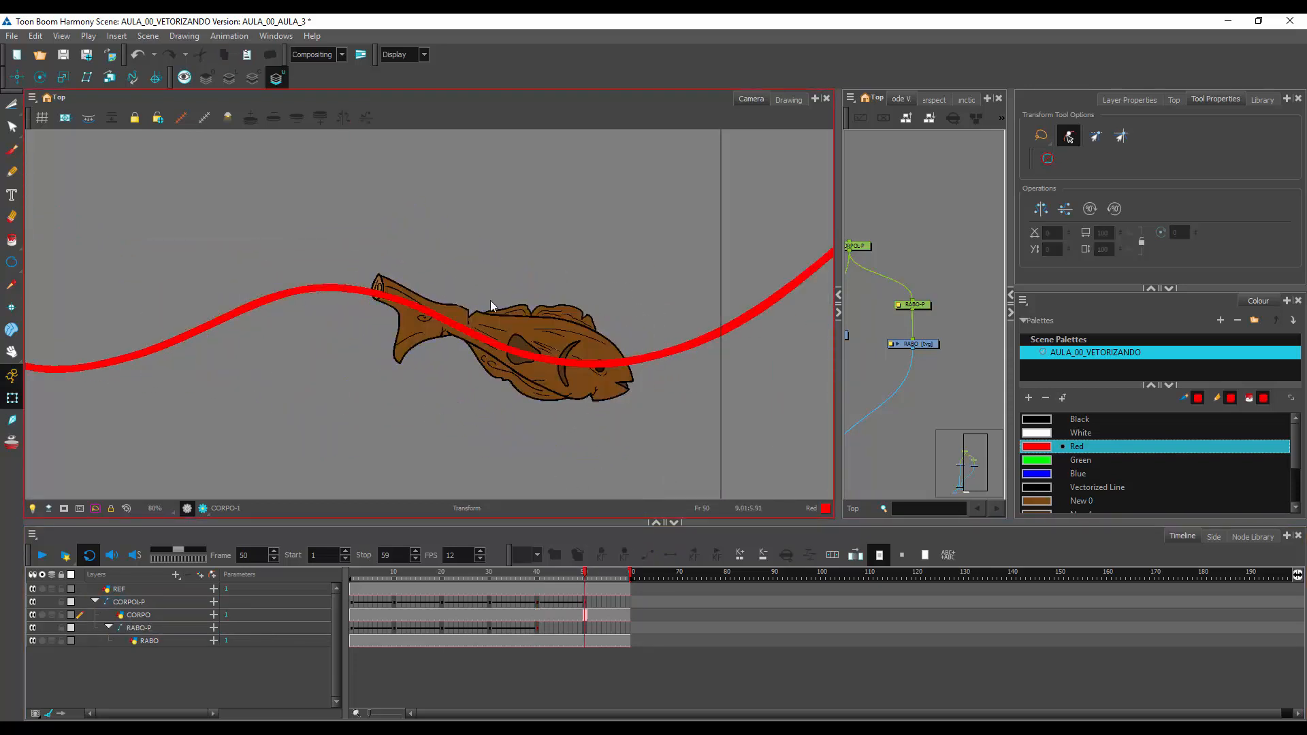
{"action": "left_click", "coordinate": [441, 309]}
{"action": "left_click_drag", "start_coordinate": [487, 264], "coordinate": [516, 305]}
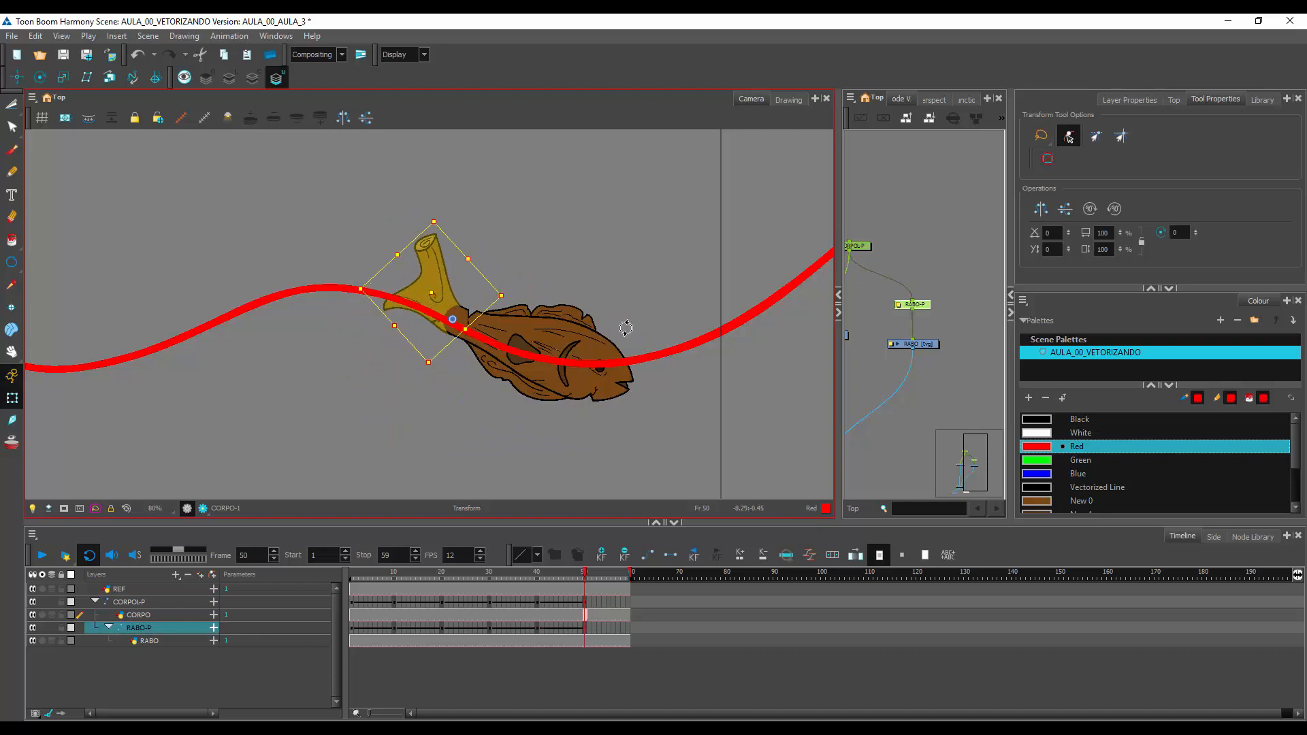
{"action": "key", "text": "b"}
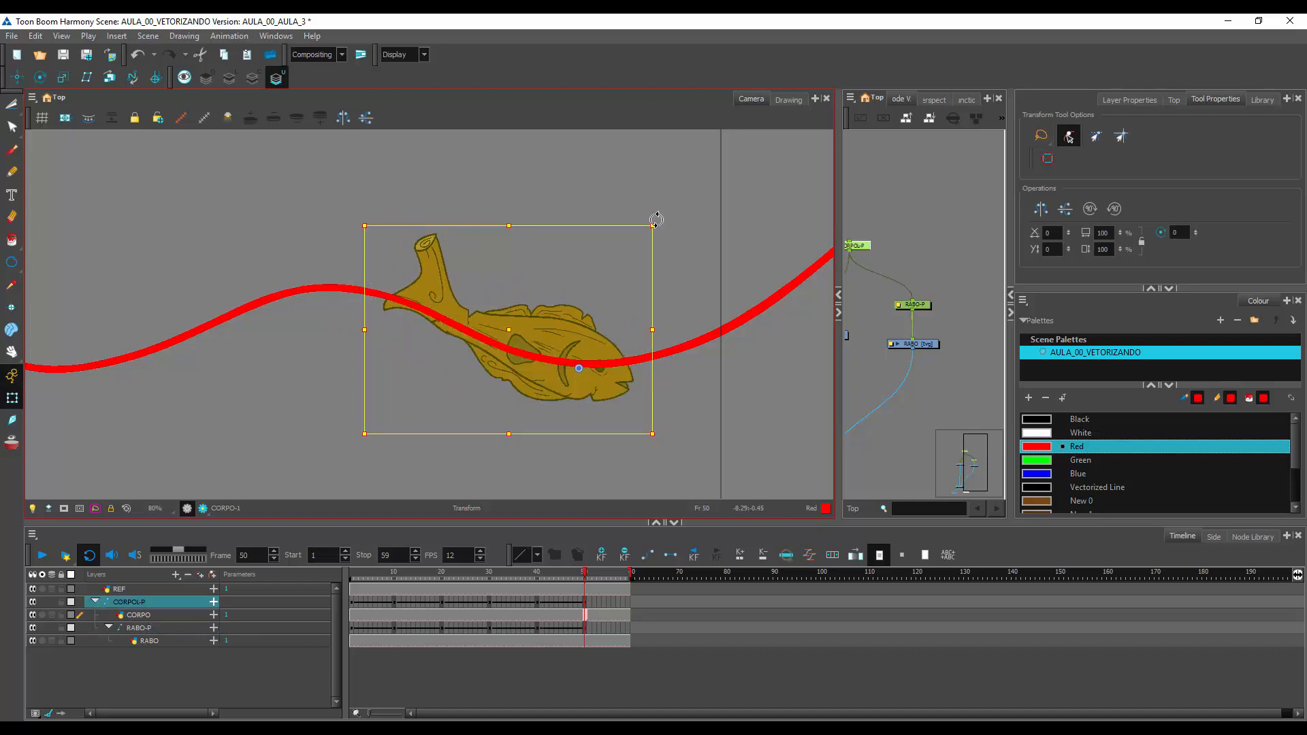
{"action": "left_click_drag", "start_coordinate": [656, 220], "coordinate": [624, 208]}
At frame 59, move the fish to the path's end outside the camera frame and rotate it upward along the line
{"action": "key", "text": "space"}
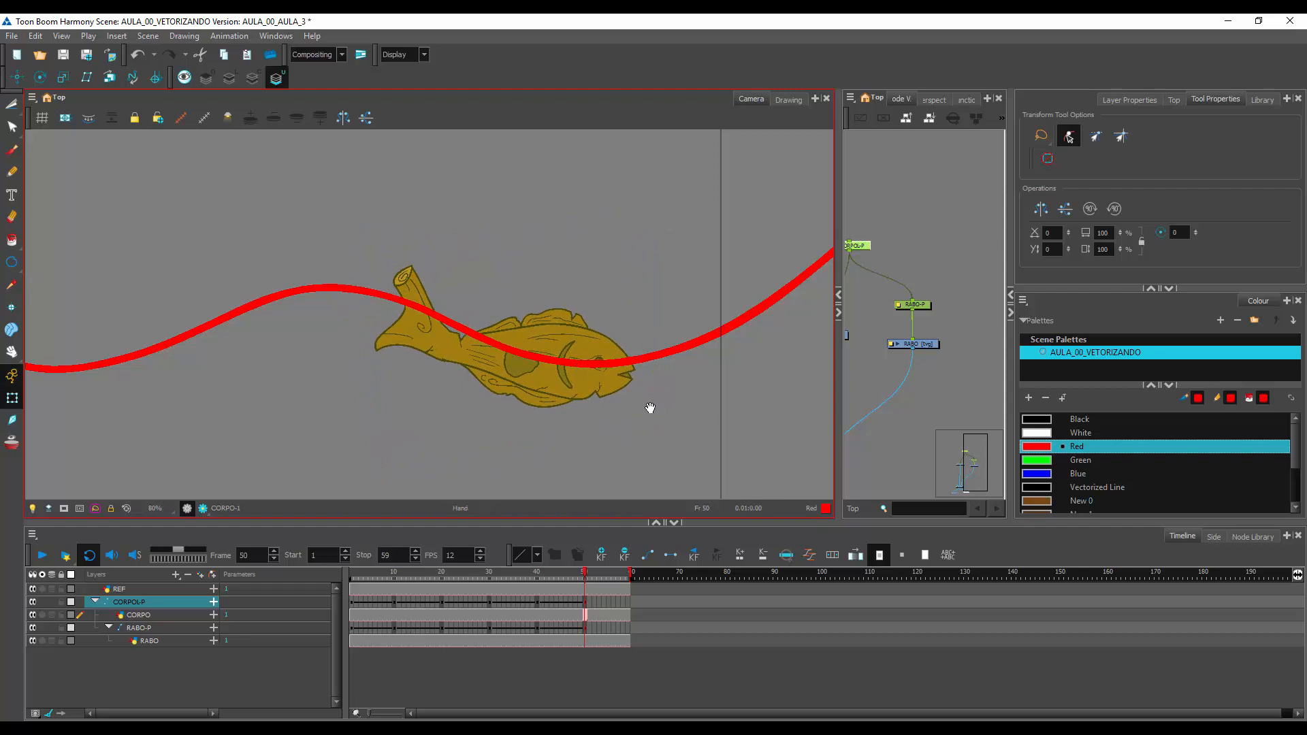
{"action": "left_click_drag", "start_coordinate": [650, 407], "coordinate": [514, 398]}
{"action": "left_click", "coordinate": [628, 574]}
{"action": "key", "text": "space"}
{"action": "left_click_drag", "start_coordinate": [668, 363], "coordinate": [563, 411]}
{"action": "left_click", "coordinate": [422, 441]}
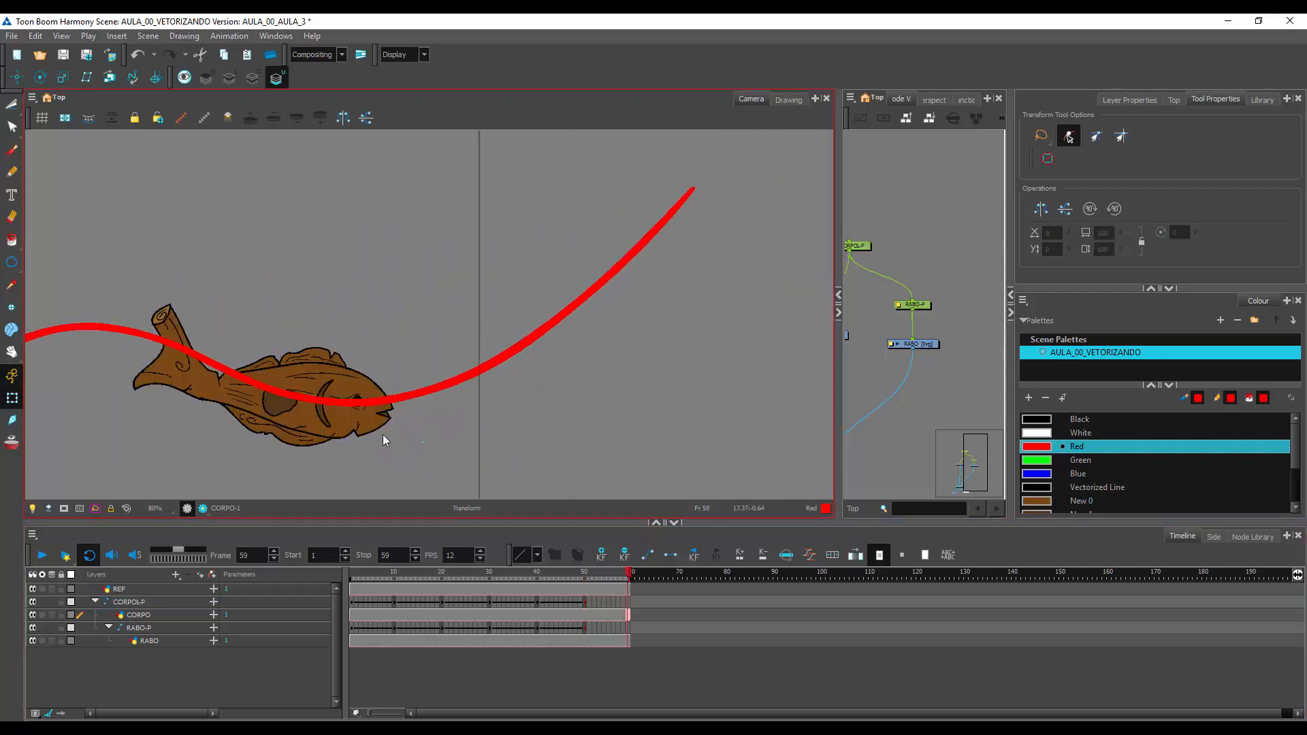
{"action": "left_click", "coordinate": [386, 440]}
{"action": "left_click_drag", "start_coordinate": [386, 440], "coordinate": [718, 236]}
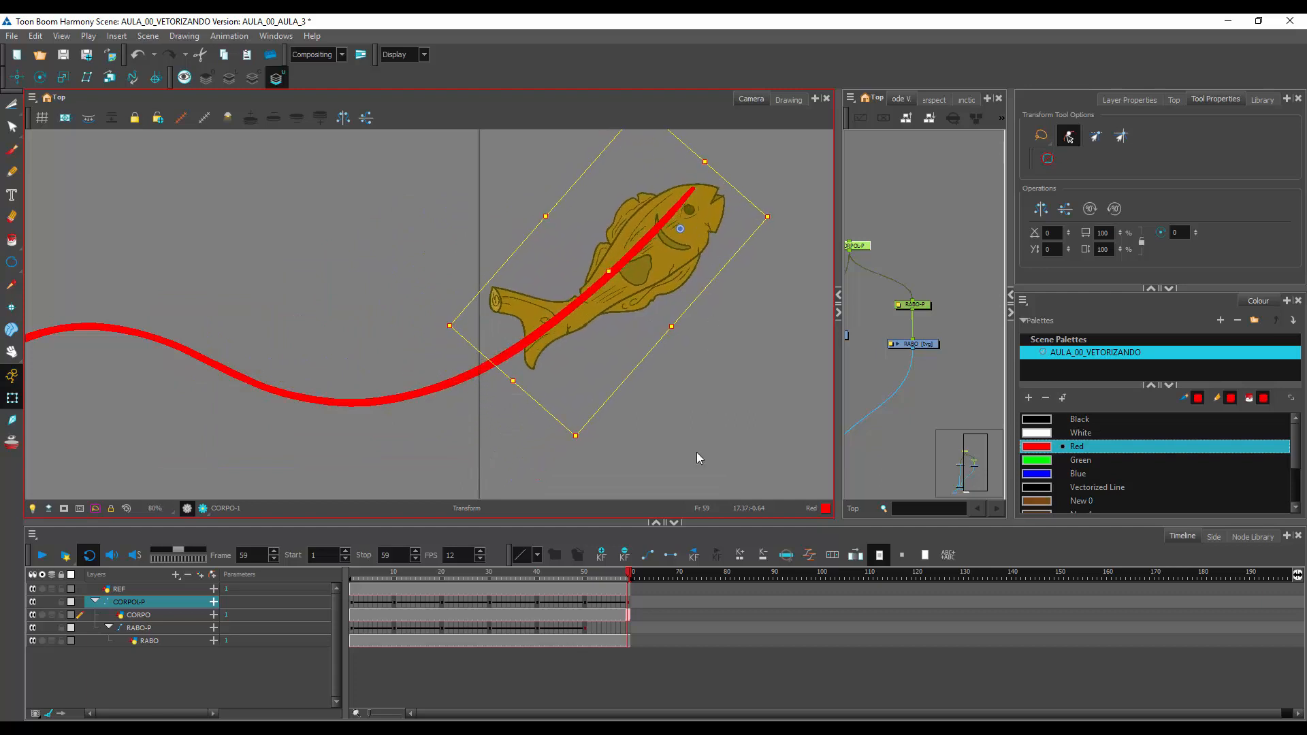
Rotate the tail at frame 59 so it bends along the red path behind the body
{"action": "left_click", "coordinate": [555, 360]}
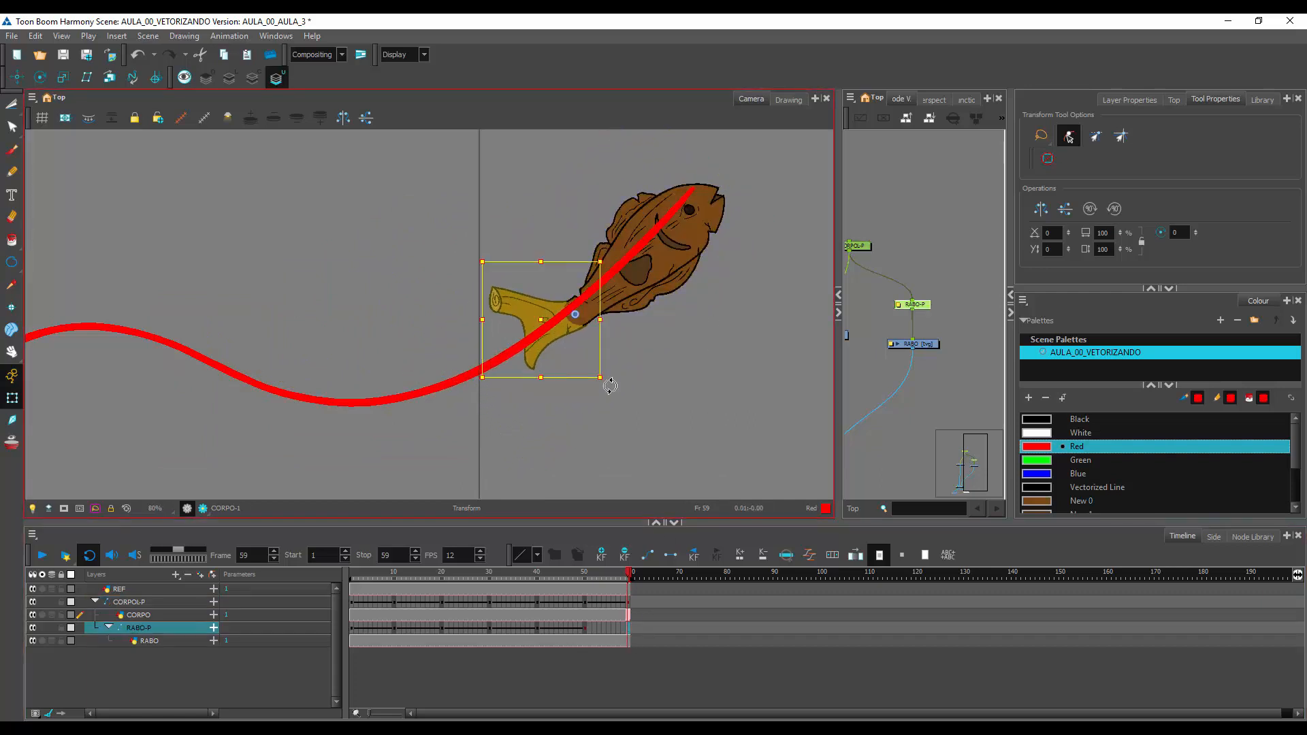
{"action": "left_click", "coordinate": [562, 372]}
{"action": "left_click", "coordinate": [546, 339]}
{"action": "left_click_drag", "start_coordinate": [609, 384], "coordinate": [628, 378]}
Play the whole swim animation from frame 1 with the full camera frame in view
{"action": "left_click_drag", "start_coordinate": [429, 569], "coordinate": [321, 566]}
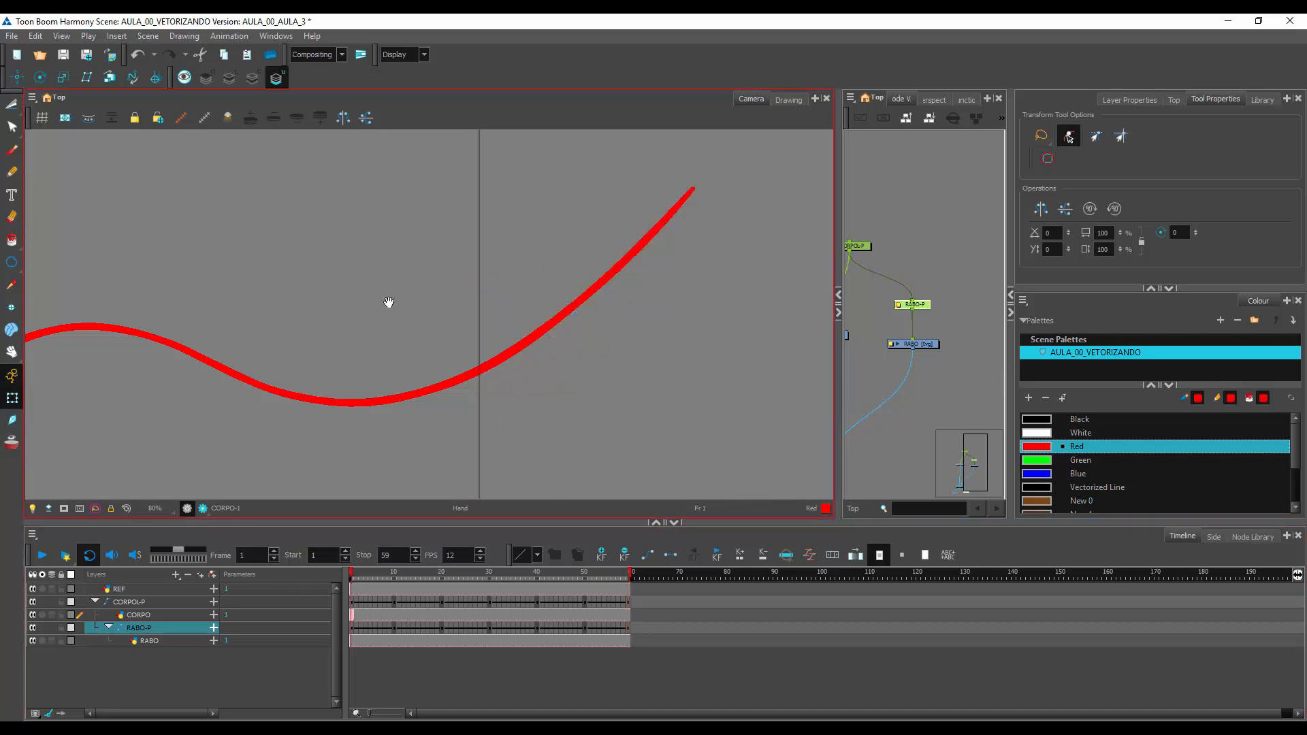
{"action": "left_click_drag", "start_coordinate": [388, 302], "coordinate": [698, 334]}
{"action": "scroll", "coordinate": [490, 345], "scroll_direction": "down", "scroll_amount": 3}
{"action": "left_click_drag", "start_coordinate": [438, 316], "coordinate": [552, 332]}
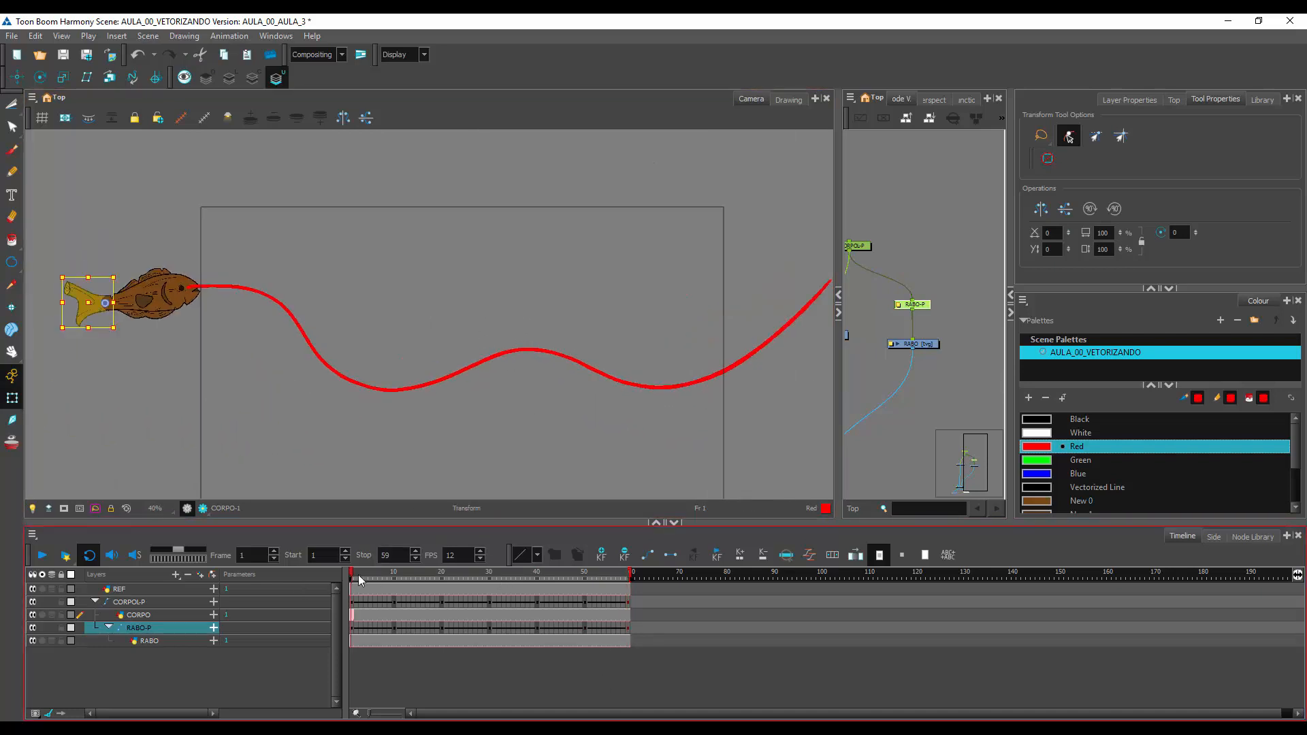
{"action": "mouse_move", "coordinate": [354, 576]}
{"action": "left_mouse_down"}
{"action": "mouse_move", "coordinate": [389, 576]}
{"action": "mouse_move", "coordinate": [344, 576]}
{"action": "left_mouse_up"}
{"action": "left_click", "coordinate": [215, 655]}
{"action": "left_click", "coordinate": [42, 555]}
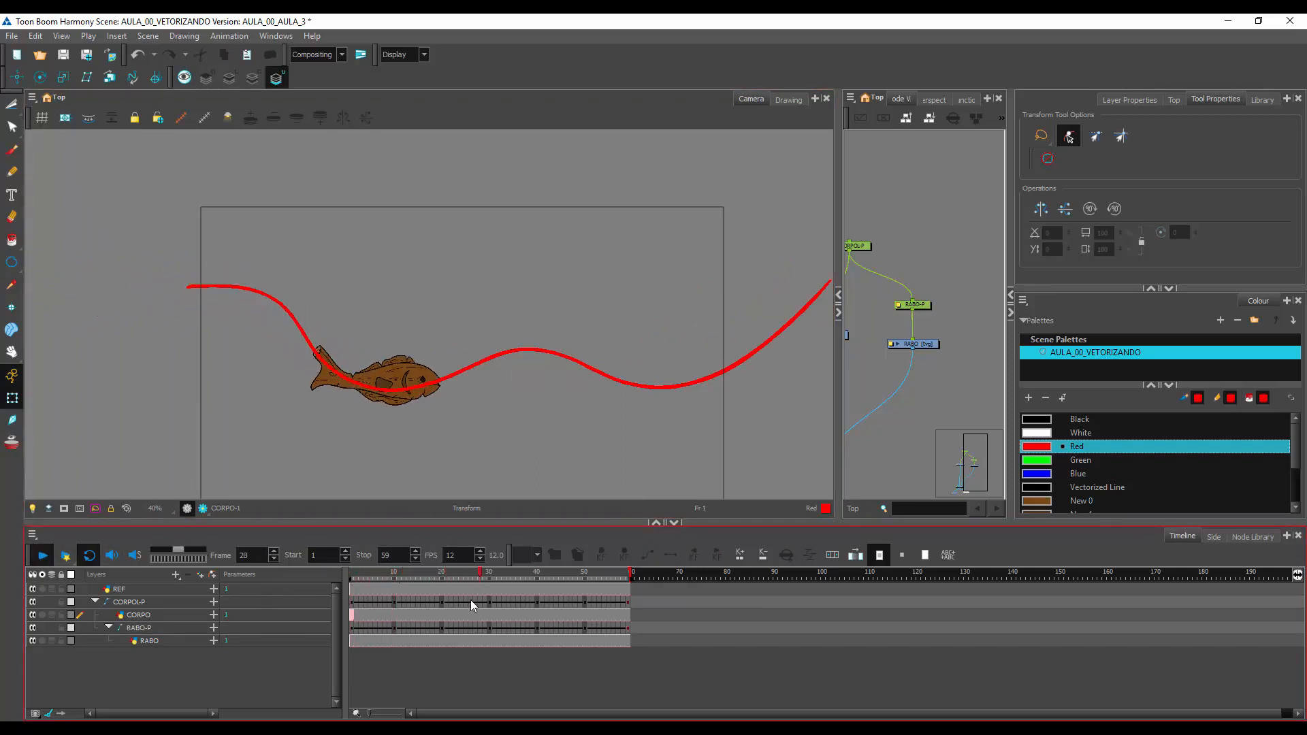
At frame 14, rotate the fish steeper down the descending line and adjust the tail's angle to match
{"action": "left_click_drag", "start_coordinate": [357, 573], "coordinate": [416, 589]}
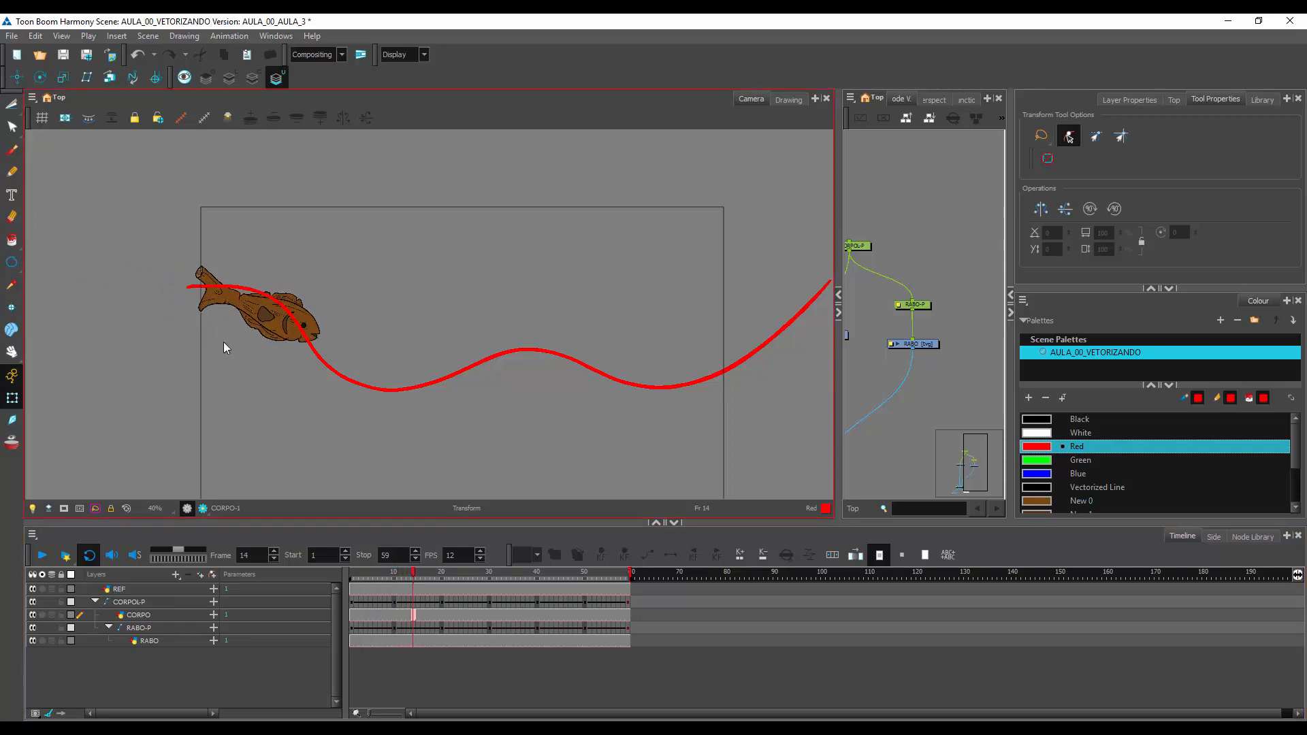
{"action": "left_click", "coordinate": [341, 326]}
{"action": "left_click_drag", "start_coordinate": [341, 357], "coordinate": [299, 375]}
{"action": "key", "text": "Escape"}
{"action": "left_click", "coordinate": [248, 277]}
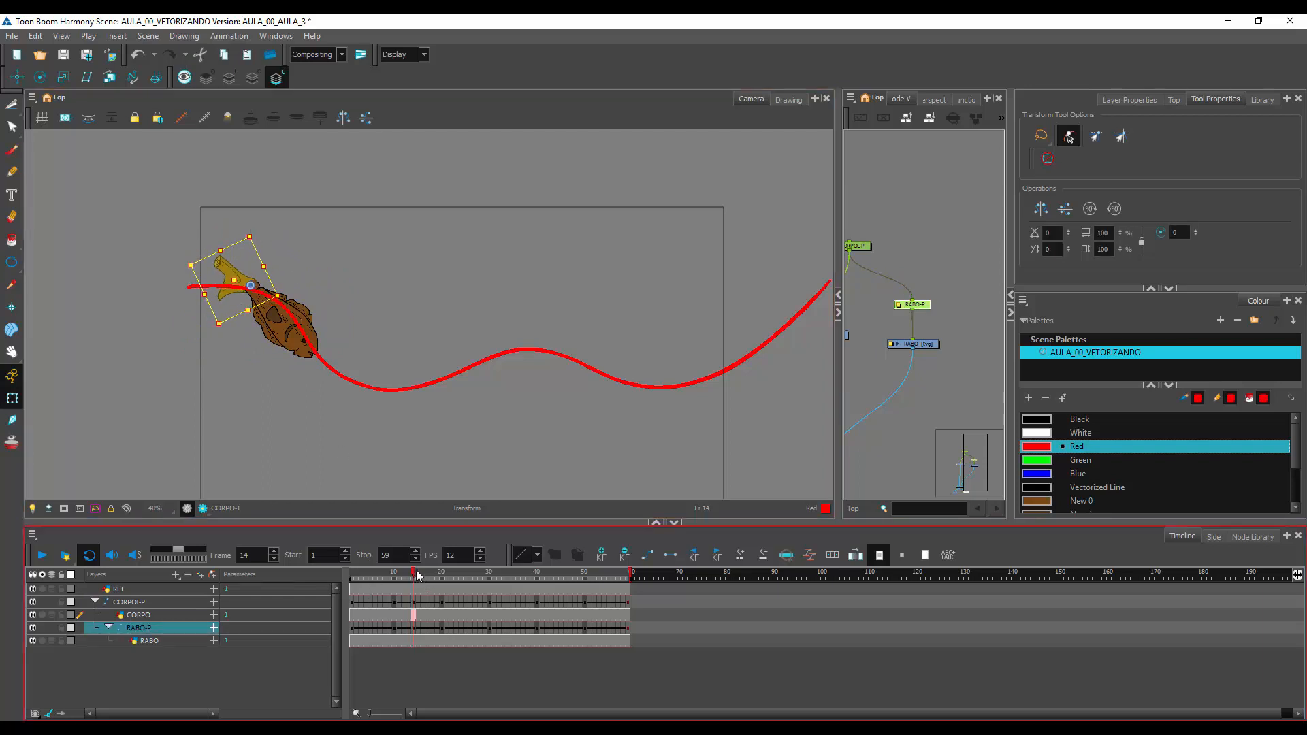
At frame 25, shift the fish down onto the path and tilt its head downward
{"action": "left_click_drag", "start_coordinate": [417, 575], "coordinate": [467, 593]}
{"action": "left_click", "coordinate": [408, 389]}
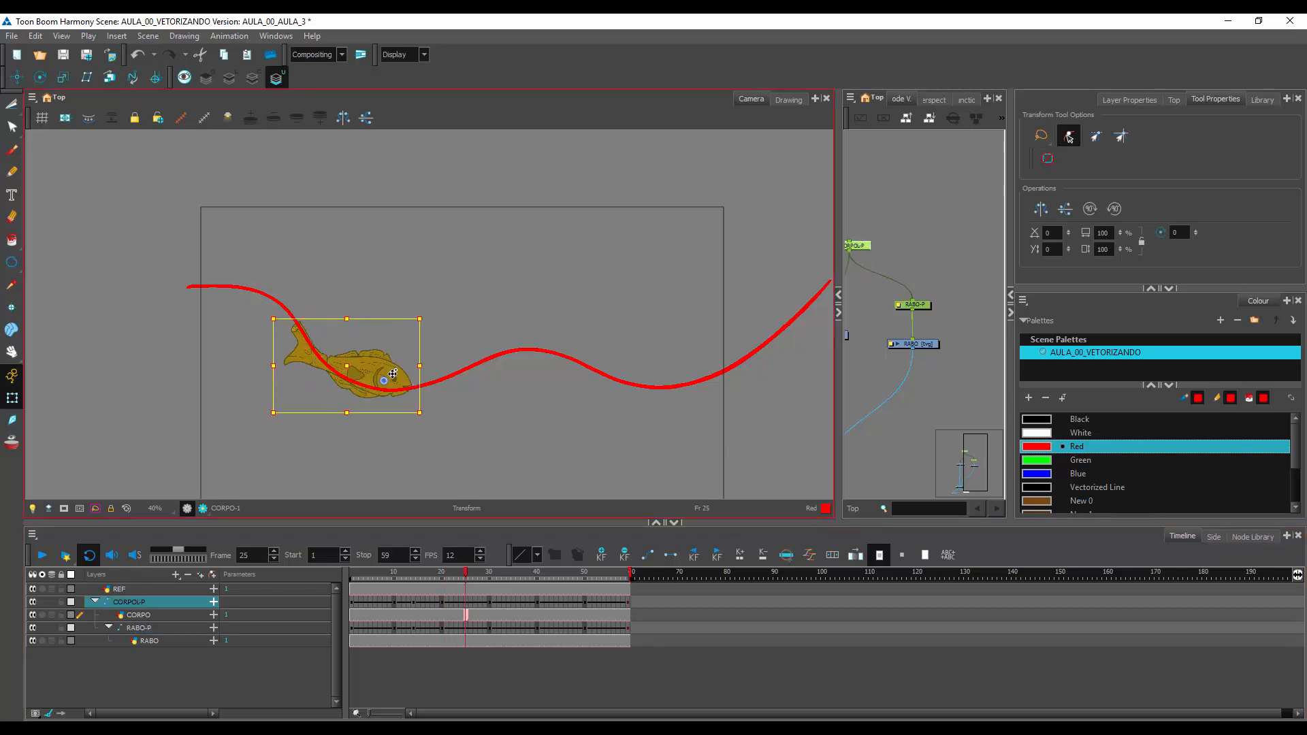
{"action": "left_click_drag", "start_coordinate": [393, 374], "coordinate": [387, 382]}
{"action": "left_click_drag", "start_coordinate": [424, 322], "coordinate": [426, 338]}
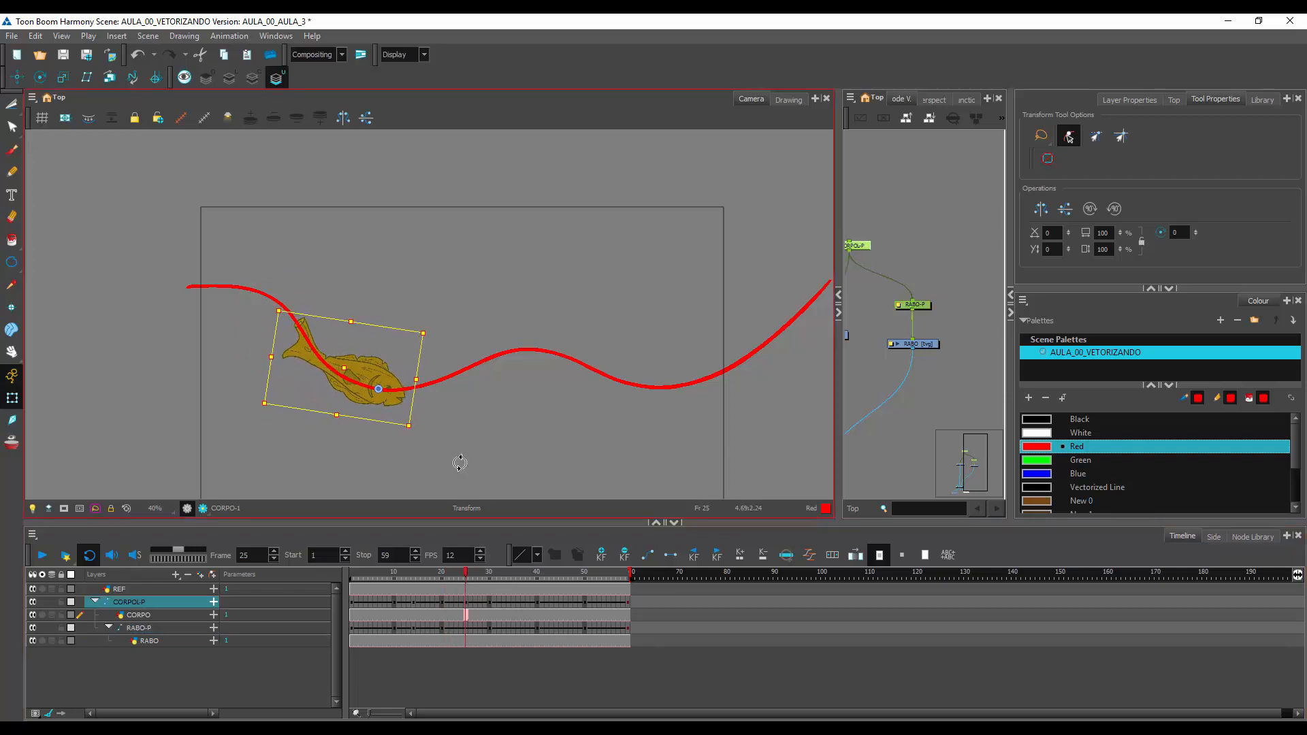
At frame 35, adjust the fish's rotation to follow the rising part of the path
{"action": "left_click", "coordinate": [448, 580]}
{"action": "left_click_drag", "start_coordinate": [449, 580], "coordinate": [516, 575]}
{"action": "left_click_drag", "start_coordinate": [521, 403], "coordinate": [529, 390]}
{"action": "left_click", "coordinate": [544, 426]}
{"action": "mouse_move", "coordinate": [508, 570]}
{"action": "left_mouse_down"}
{"action": "mouse_move", "coordinate": [492, 573]}
{"action": "mouse_move", "coordinate": [516, 571]}
{"action": "left_mouse_up"}
{"action": "left_click", "coordinate": [418, 414]}
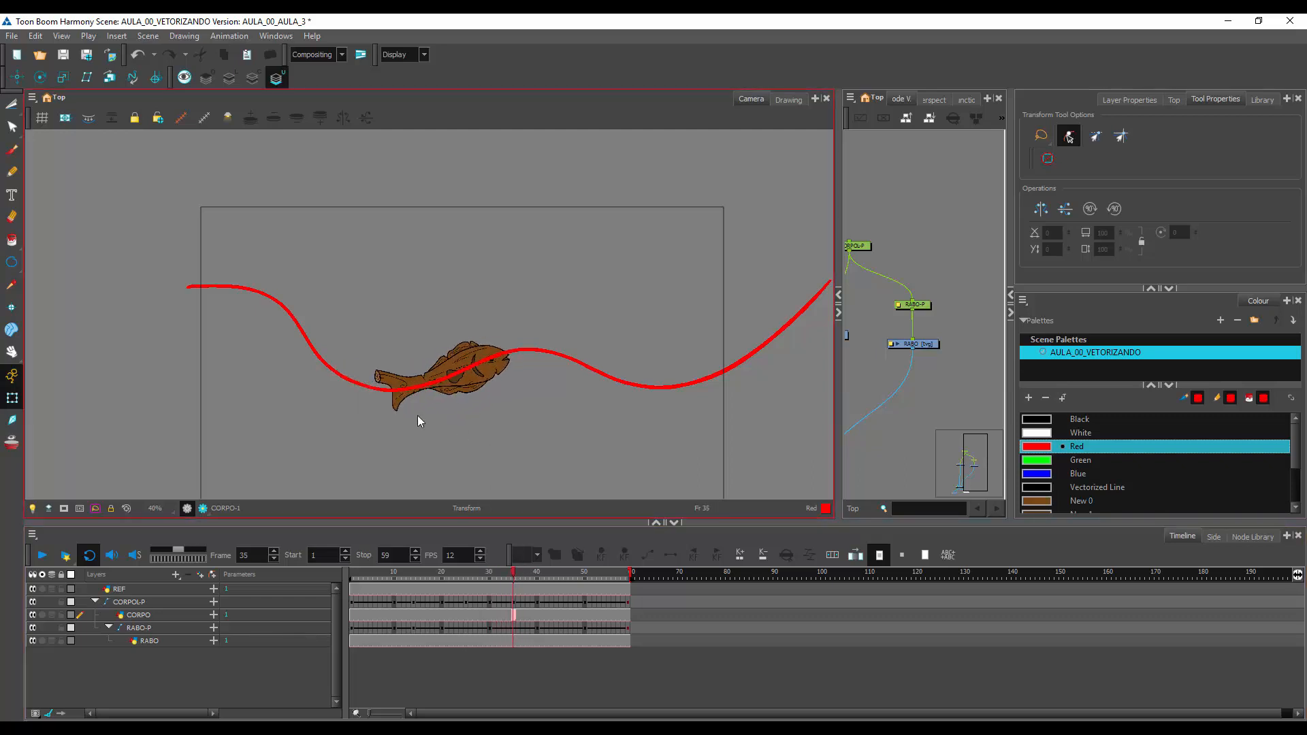
{"action": "left_click", "coordinate": [505, 379]}
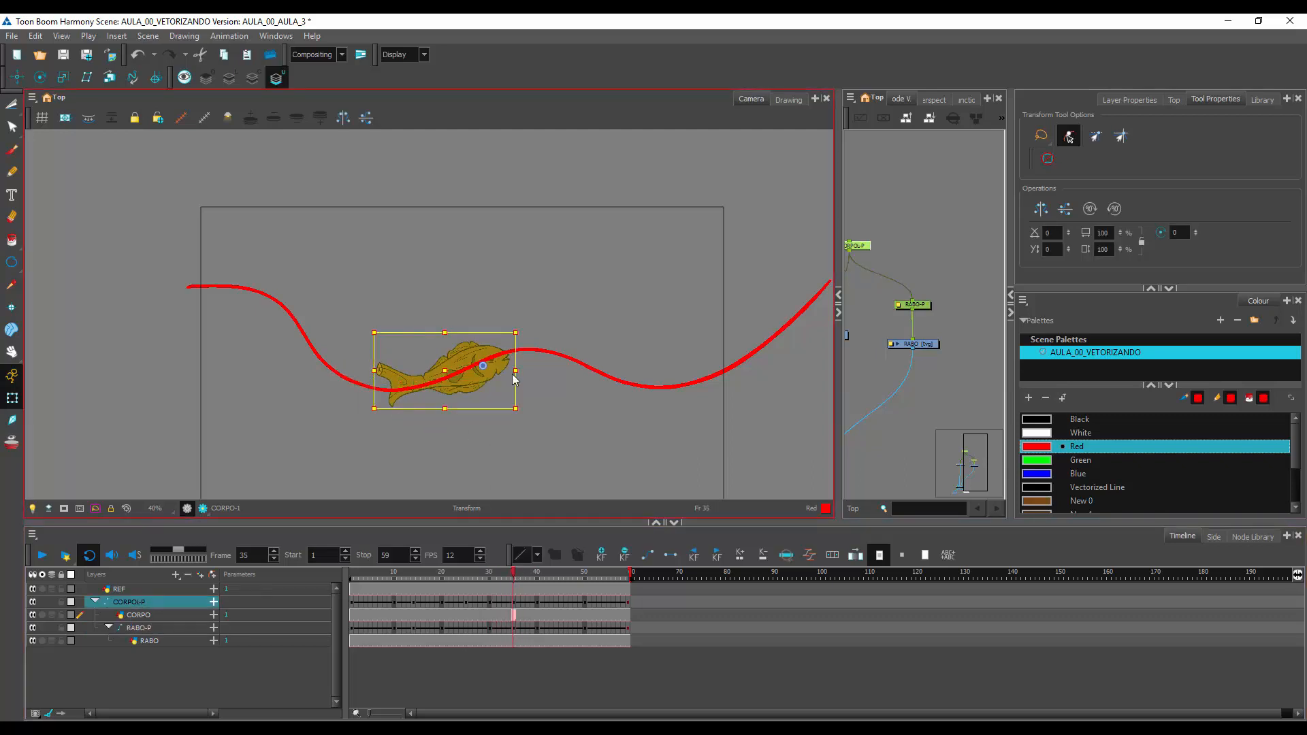
{"action": "left_click_drag", "start_coordinate": [522, 410], "coordinate": [526, 406]}
At frame 40, fine-tune the fish's rotation on the path's second crest
{"action": "mouse_move", "coordinate": [516, 572]}
{"action": "left_mouse_down"}
{"action": "mouse_move", "coordinate": [502, 572]}
{"action": "mouse_move", "coordinate": [537, 572]}
{"action": "left_mouse_up"}
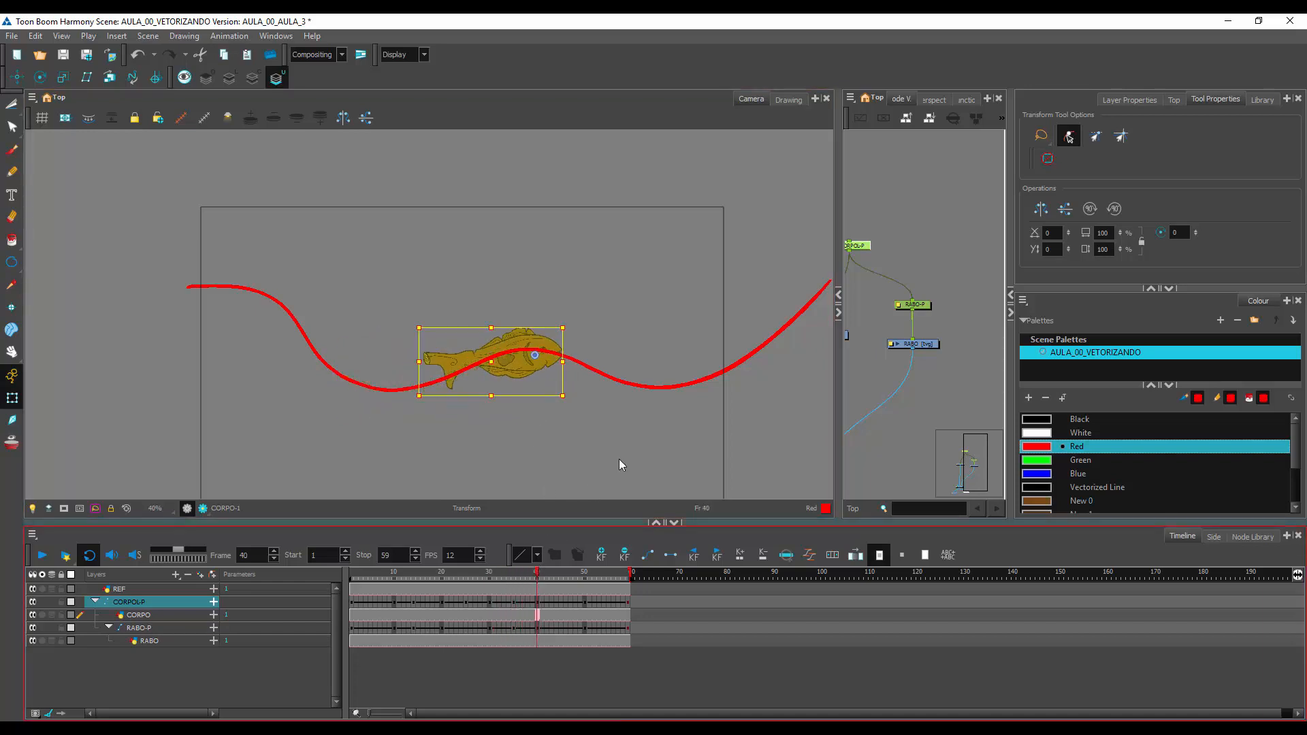
{"action": "left_click", "coordinate": [619, 459]}
{"action": "left_click", "coordinate": [452, 356]}
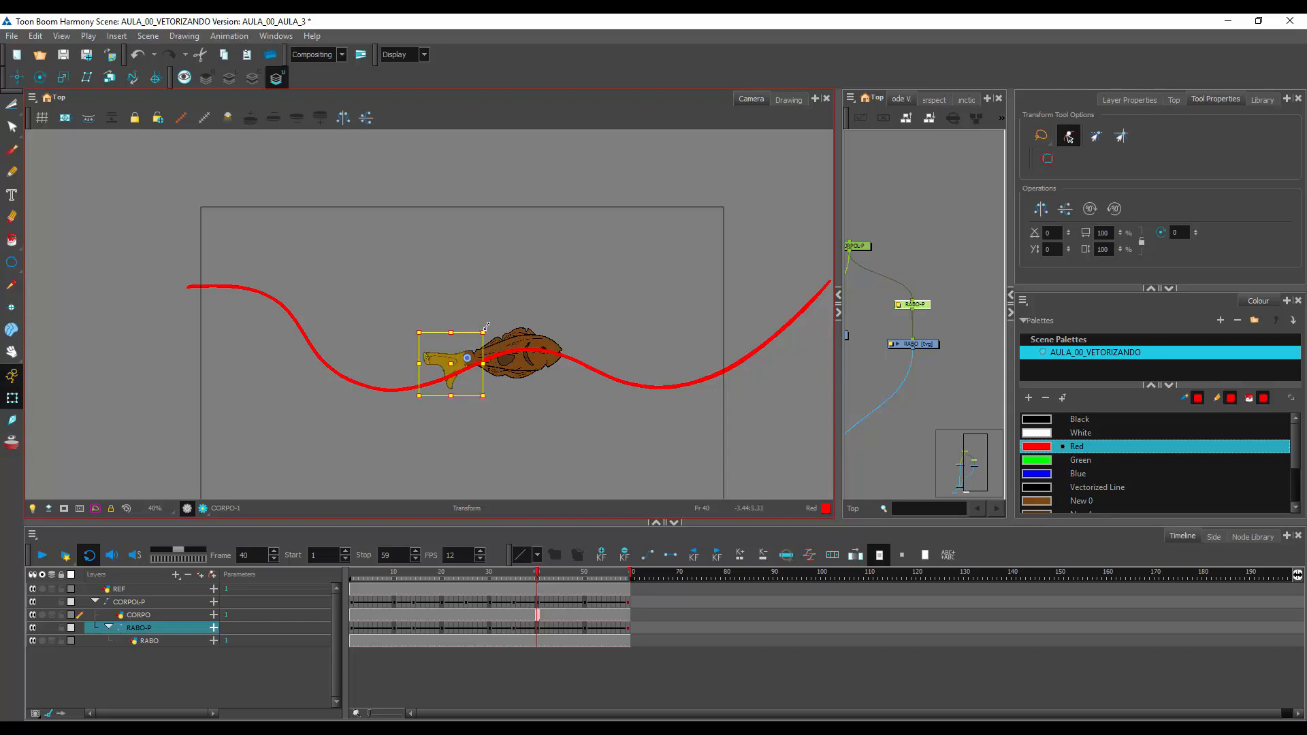
{"action": "left_click", "coordinate": [549, 367]}
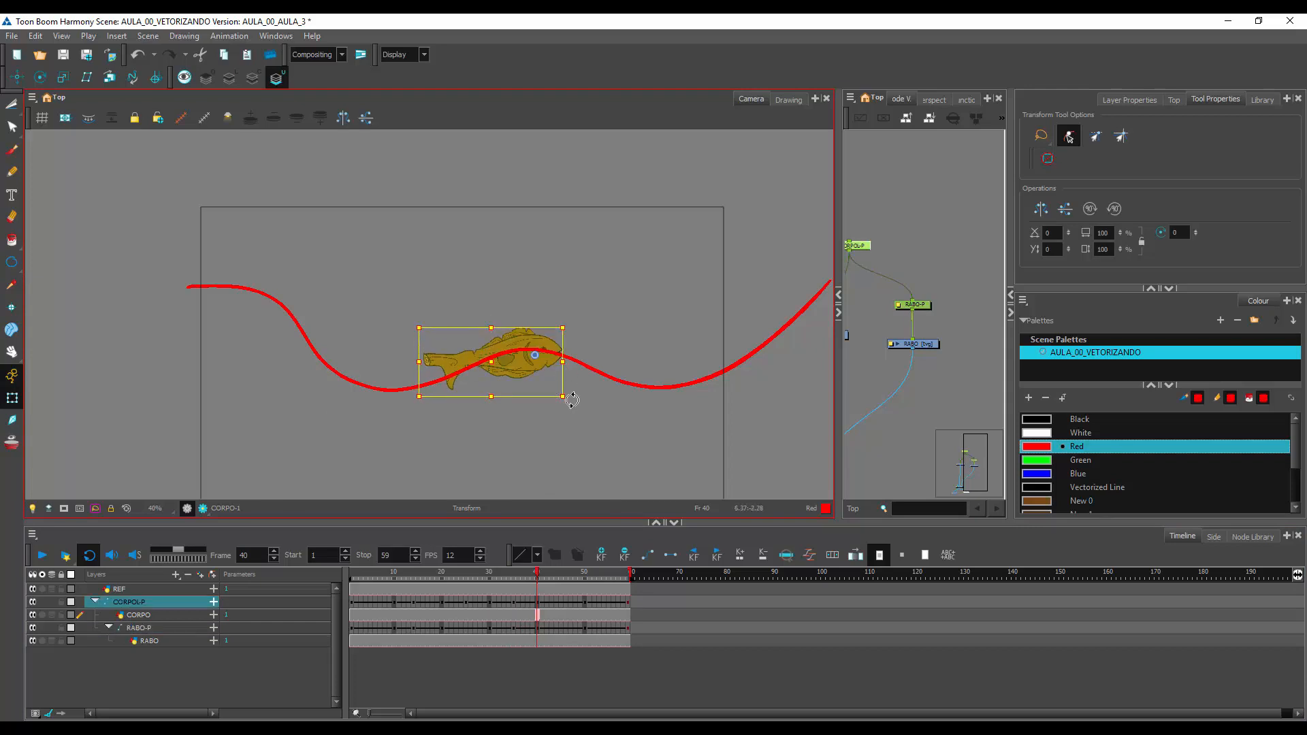
{"action": "left_click_drag", "start_coordinate": [535, 366], "coordinate": [579, 397]}
At frame 45, rotate the fish downward along the descending line, nudge it onto the path and select its tail
{"action": "left_click_drag", "start_coordinate": [538, 574], "coordinate": [561, 576]}
{"action": "left_click_drag", "start_coordinate": [634, 406], "coordinate": [622, 422]}
{"action": "left_click_drag", "start_coordinate": [595, 375], "coordinate": [599, 370]}
{"action": "left_click", "coordinate": [622, 313]}
{"action": "left_click", "coordinate": [521, 346]}
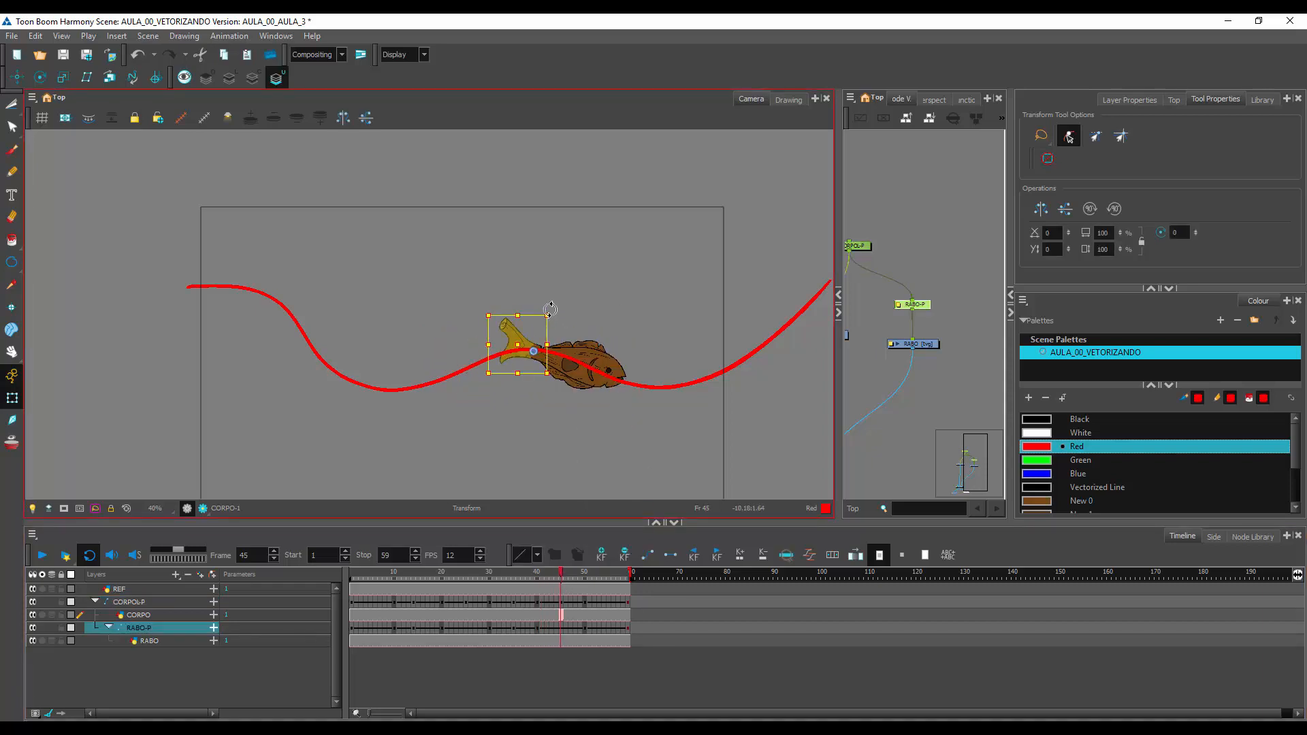
Adjust the fish's rotation at frame 48 and again between frames 50 and 59 to follow the path
{"action": "left_click_drag", "start_coordinate": [561, 573], "coordinate": [576, 571]}
{"action": "left_click", "coordinate": [654, 406]}
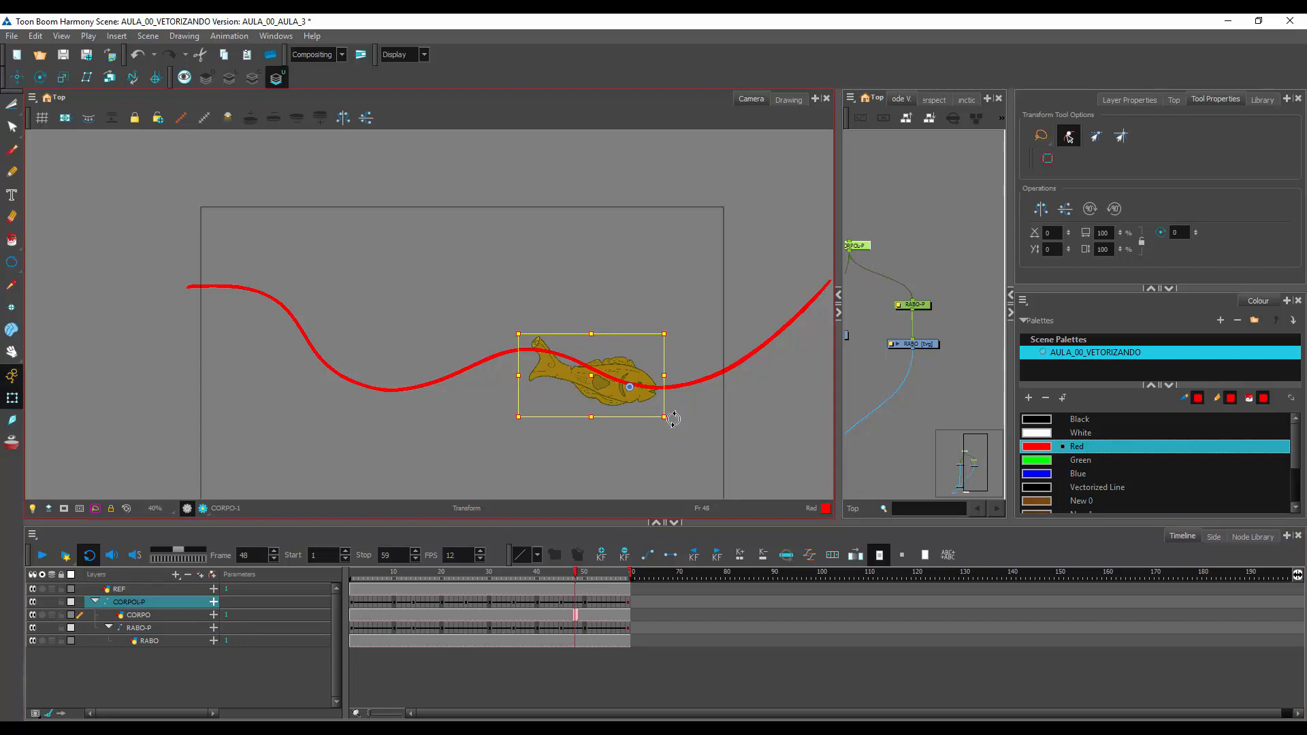
{"action": "left_click_drag", "start_coordinate": [673, 419], "coordinate": [667, 426]}
{"action": "left_click_drag", "start_coordinate": [582, 573], "coordinate": [610, 582]}
{"action": "mouse_move", "coordinate": [784, 385]}
{"action": "left_mouse_down"}
{"action": "mouse_move", "coordinate": [796, 364]}
{"action": "mouse_move", "coordinate": [786, 378]}
{"action": "left_mouse_up"}
Play the refined animation from frame 1 to review the fish's movement along the path
{"action": "left_click_drag", "start_coordinate": [609, 576], "coordinate": [341, 591]}
{"action": "left_click", "coordinate": [287, 672]}
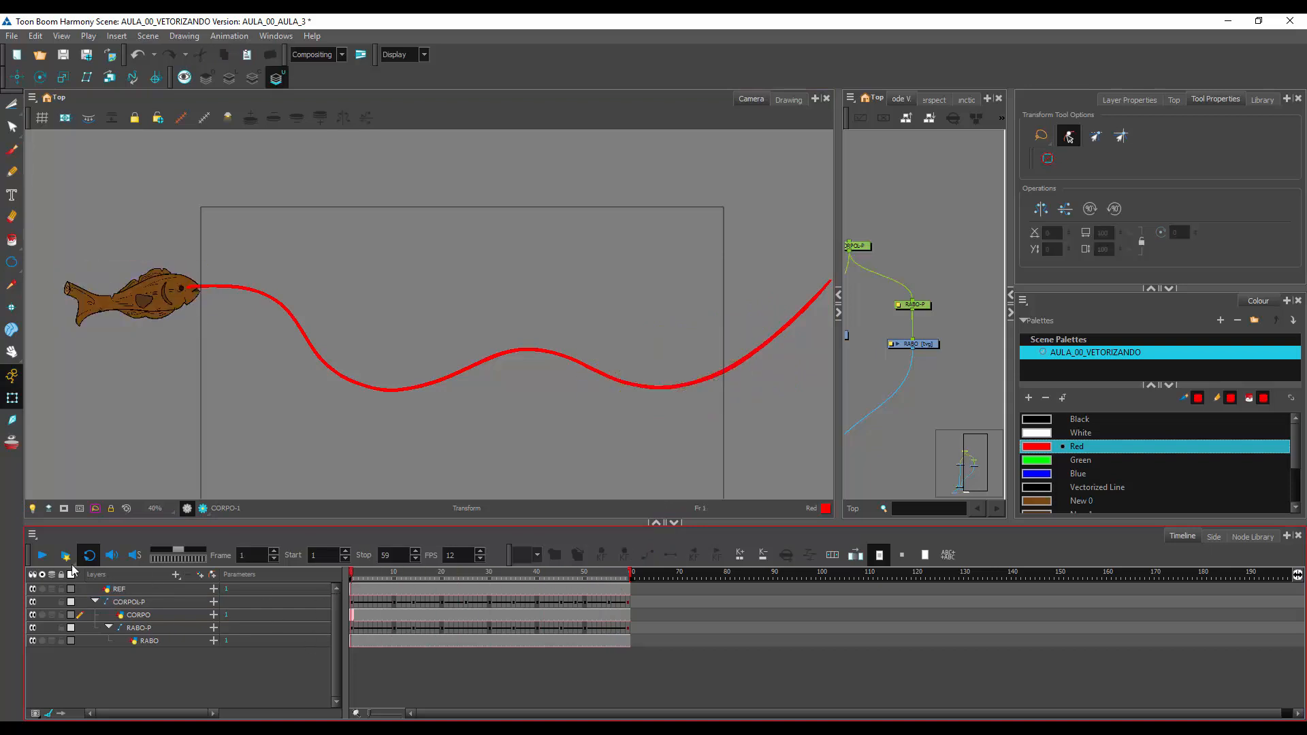
{"action": "left_click", "coordinate": [40, 557]}
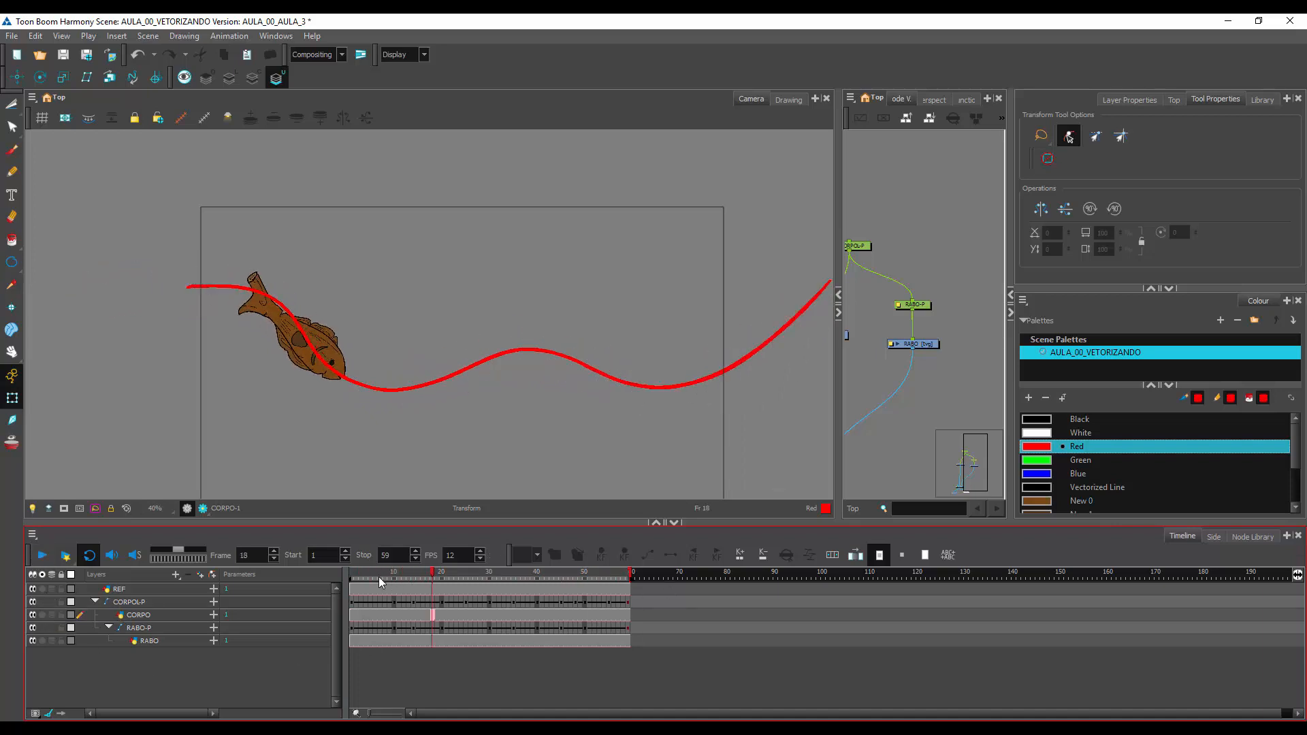
Return to frame 1 and hide the REF layer with the red path
{"action": "left_click_drag", "start_coordinate": [378, 577], "coordinate": [132, 634]}
{"action": "left_click", "coordinate": [117, 592]}
{"action": "left_click", "coordinate": [33, 590]}
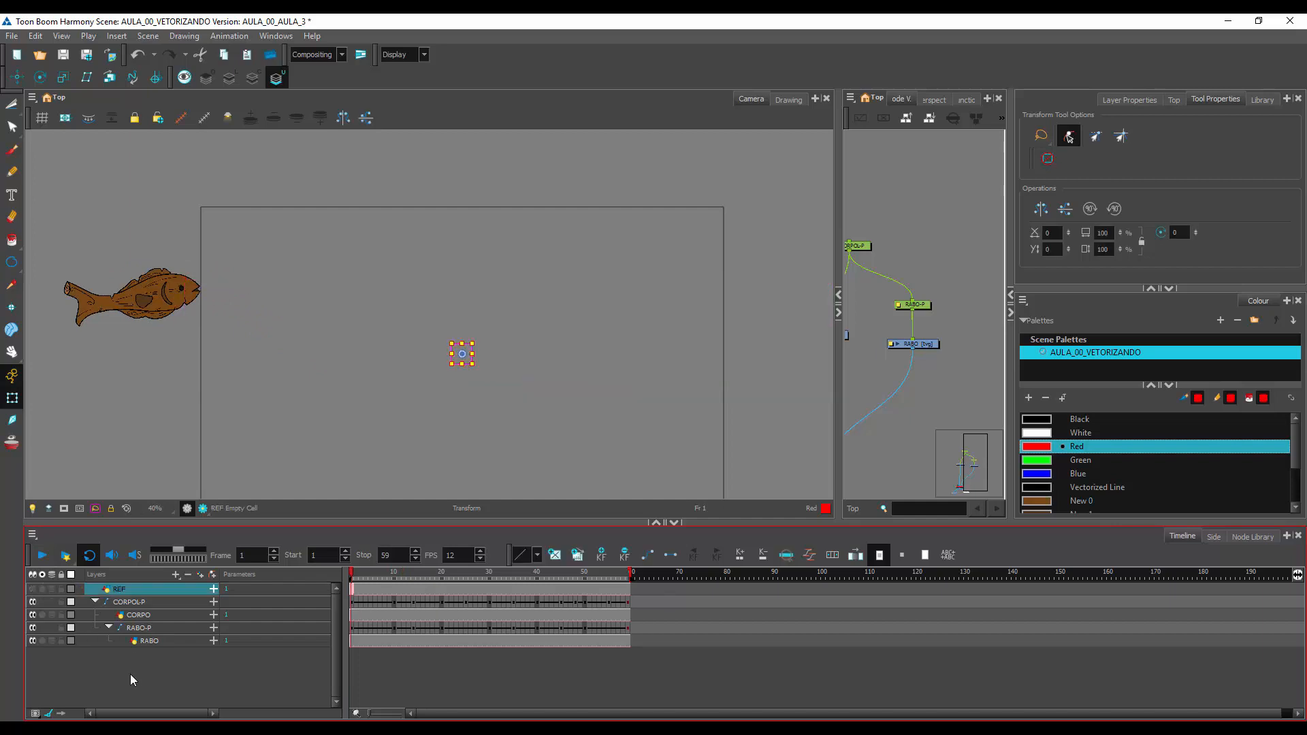
{"action": "left_click", "coordinate": [129, 674]}
Set the playback rate to 24 FPS and play the animation
{"action": "left_click", "coordinate": [454, 555]}
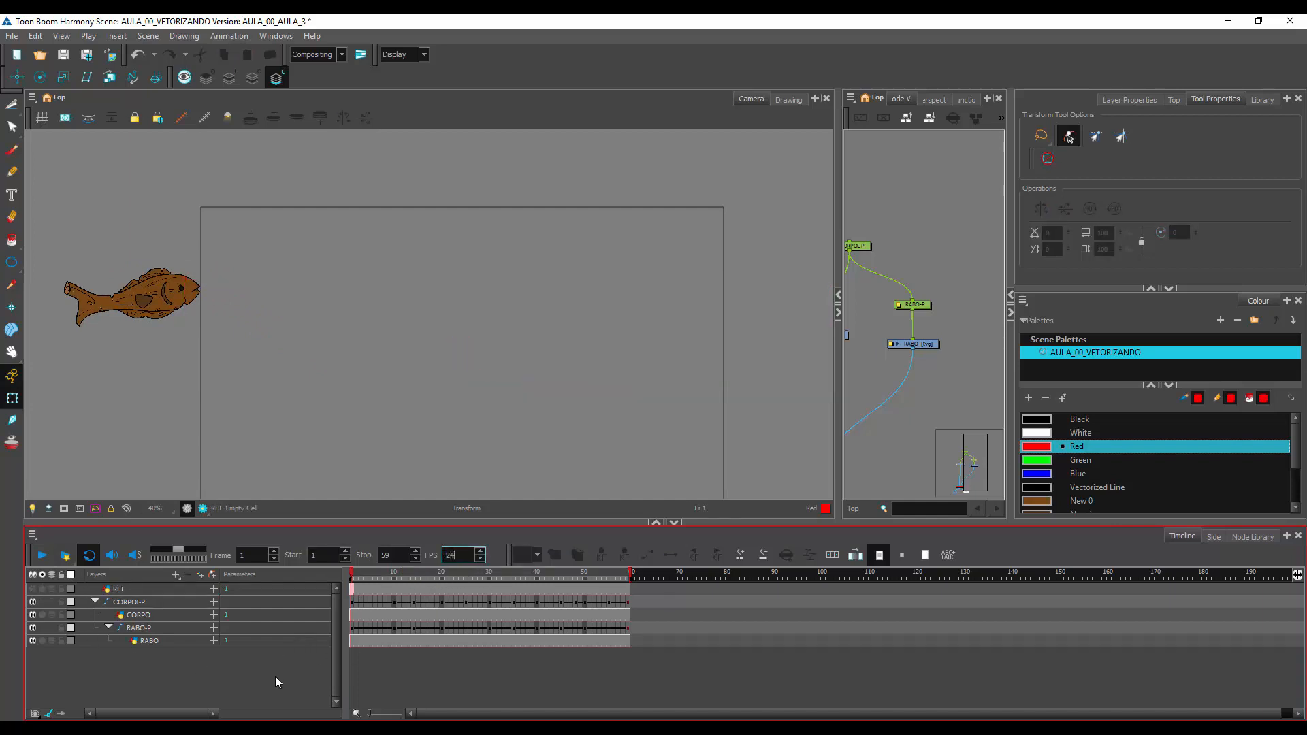
{"action": "key", "text": "Return"}
{"action": "left_click", "coordinate": [42, 555]}
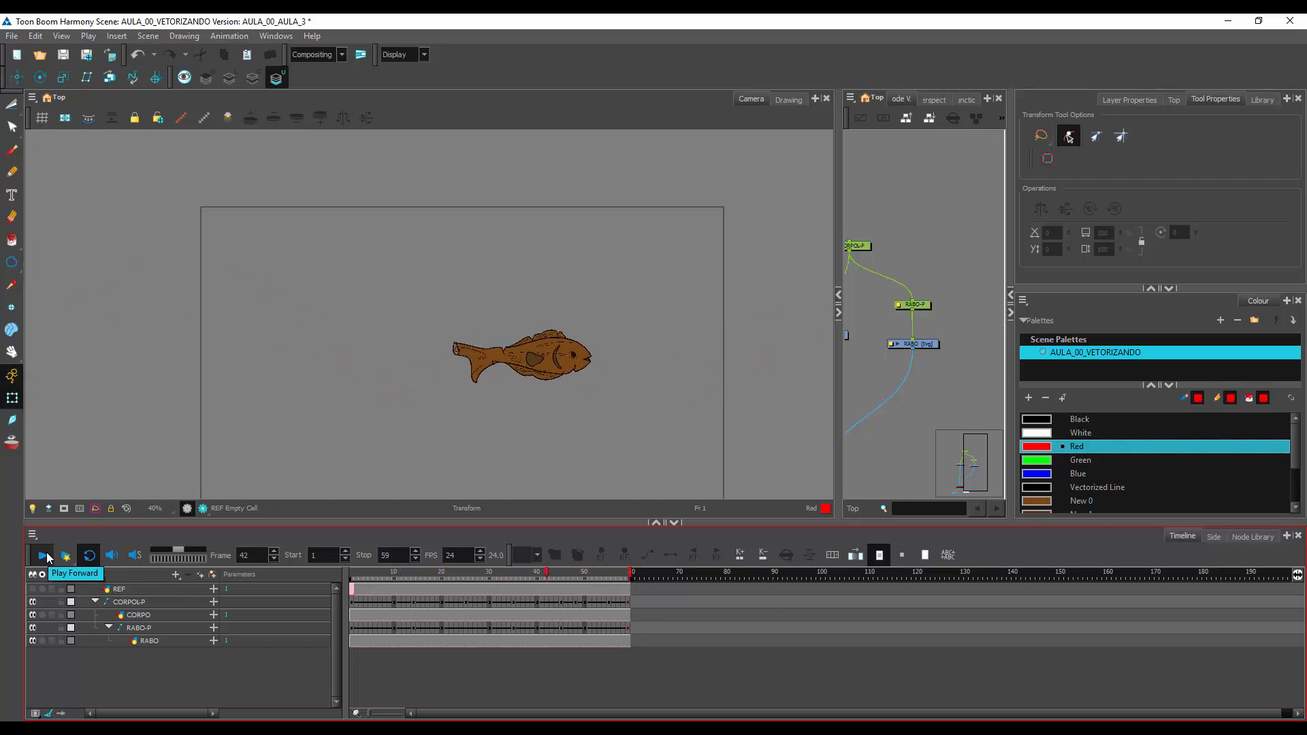
Scrub the animation from frame 1 to frame 29 and again to frame 22 to review the fish's movement
{"action": "left_click", "coordinate": [353, 570]}
{"action": "left_click_drag", "start_coordinate": [354, 581], "coordinate": [484, 561]}
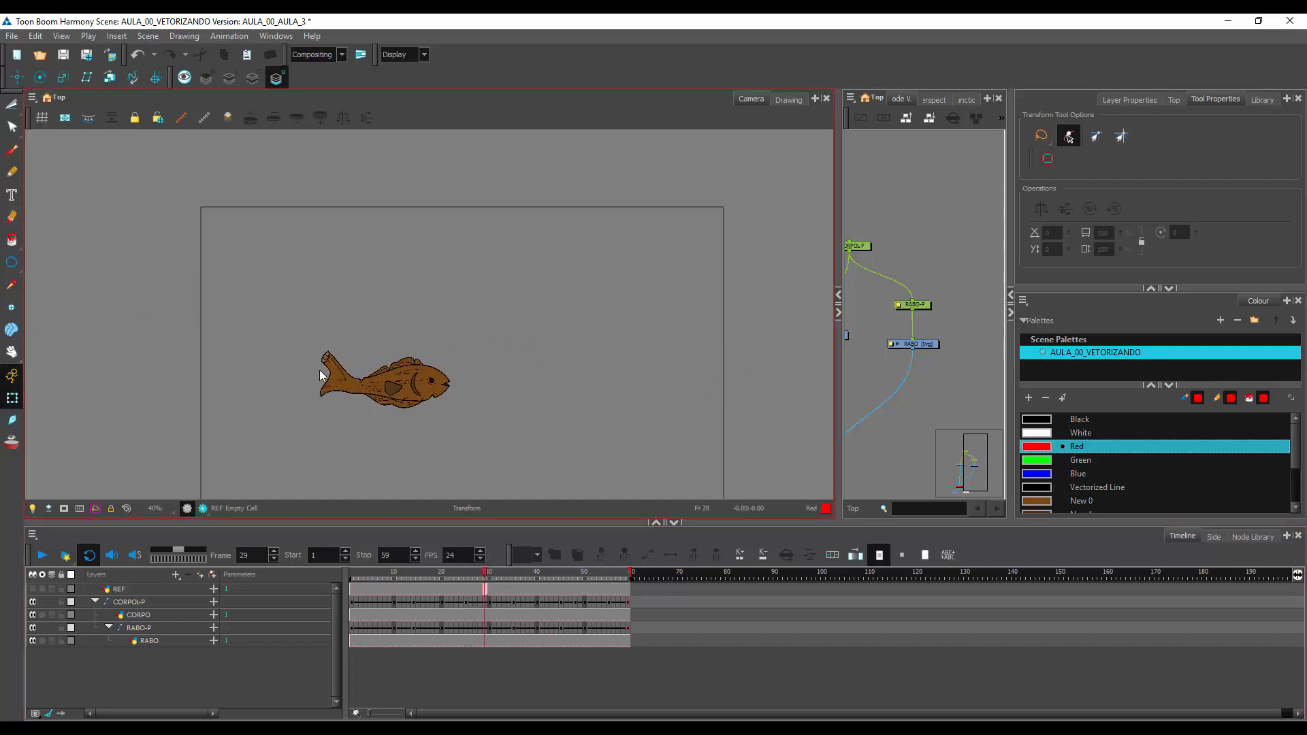
{"action": "left_click", "coordinate": [11, 149]}
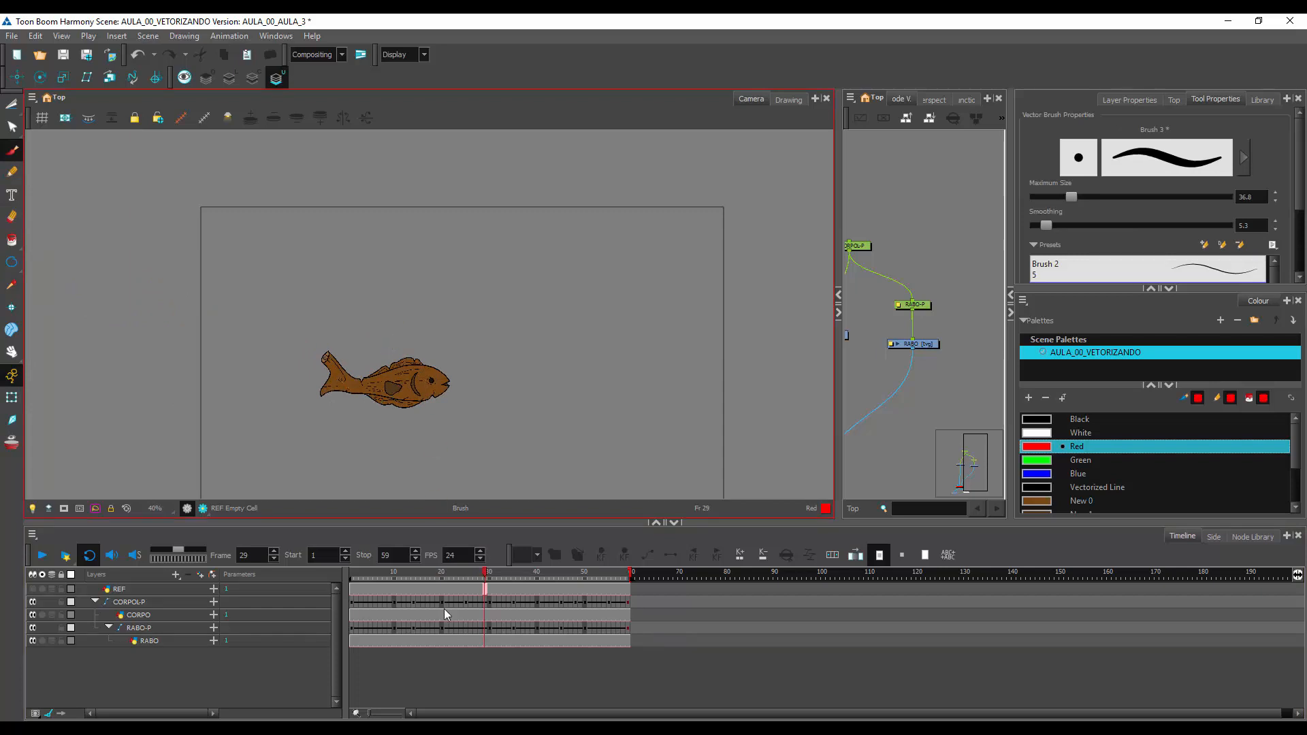
{"action": "left_click", "coordinate": [353, 572]}
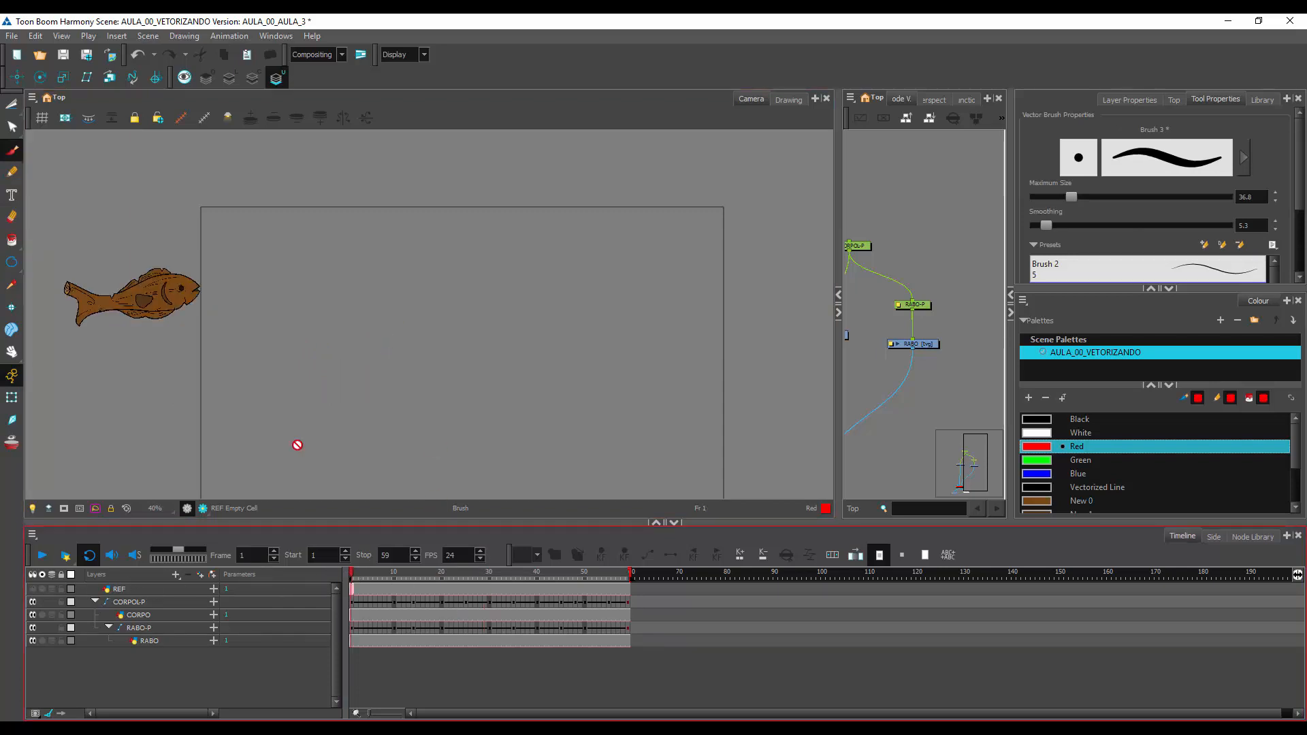
{"action": "left_click_drag", "start_coordinate": [357, 570], "coordinate": [451, 573]}
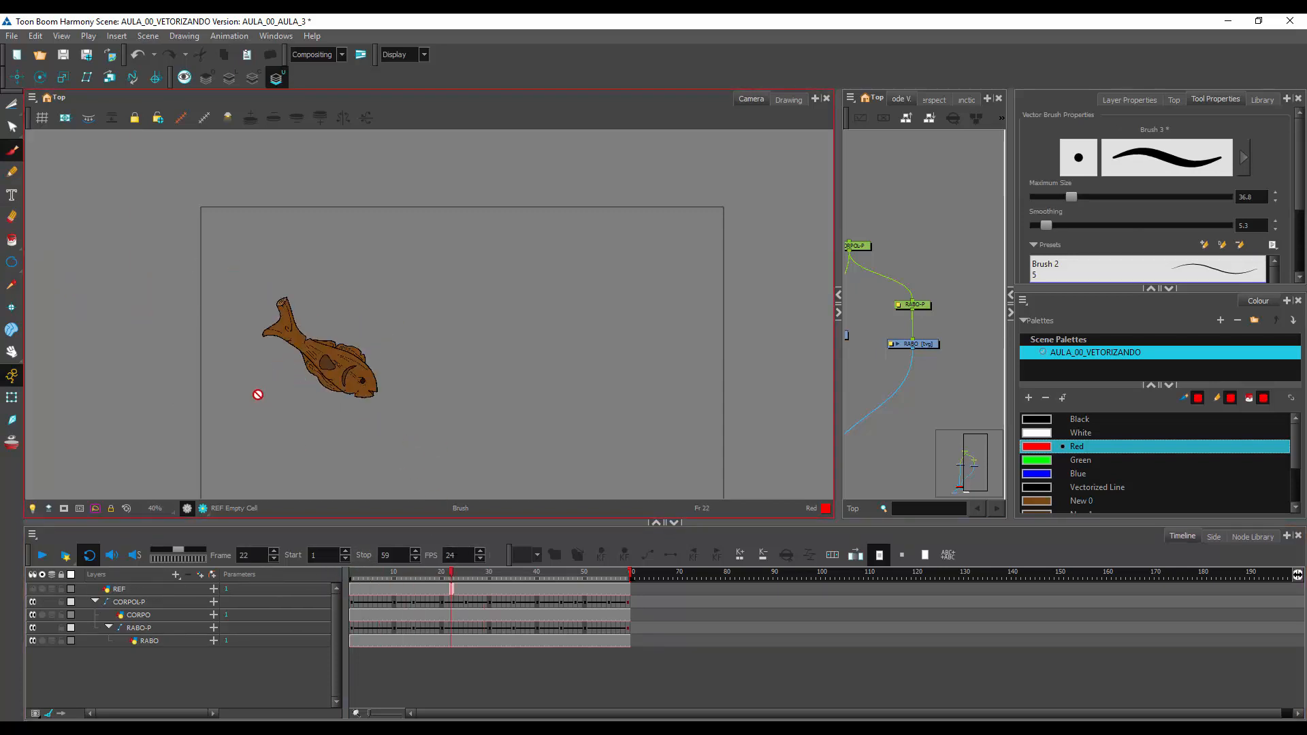
Display the red path on the REF layer at frame 22 and brush red motion arrows below the fish
{"action": "left_click", "coordinate": [451, 586]}
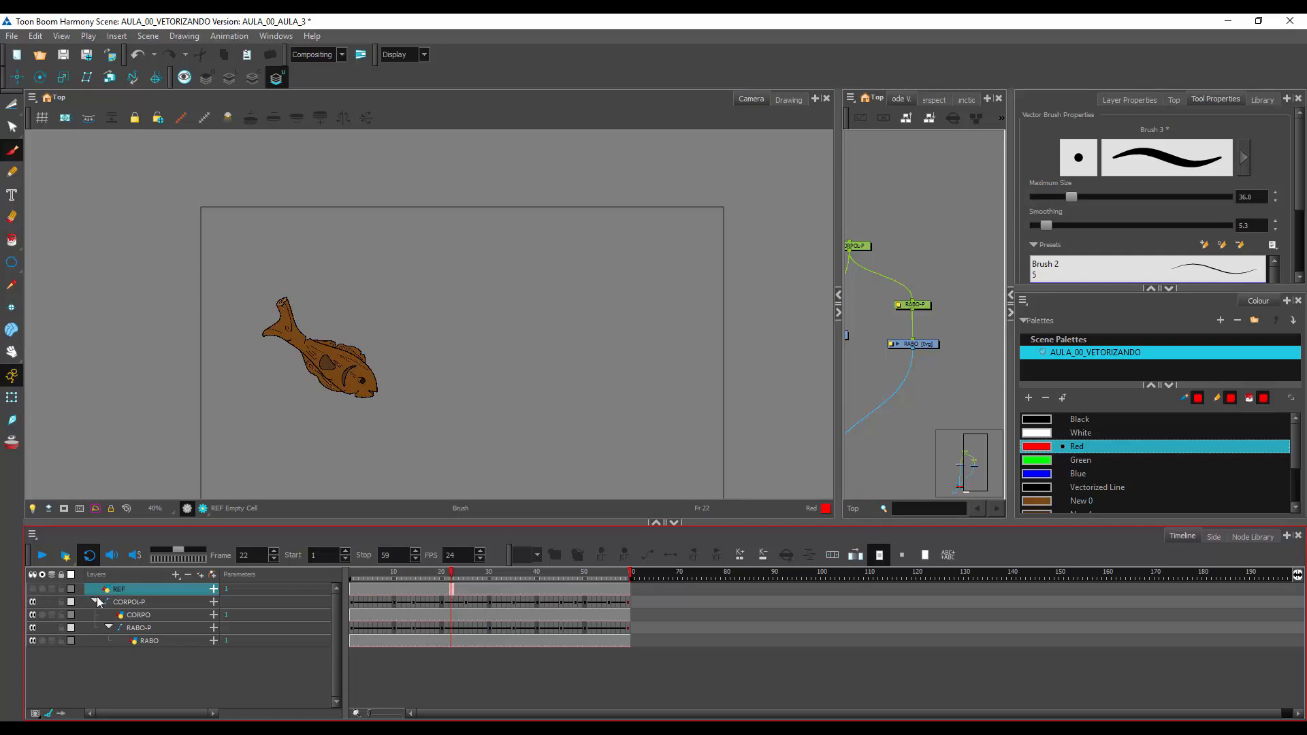
{"action": "left_click_drag", "start_coordinate": [187, 287], "coordinate": [830, 279]}
{"action": "mouse_move", "coordinate": [288, 399]}
{"action": "left_mouse_down"}
{"action": "mouse_move", "coordinate": [258, 437]}
{"action": "mouse_move", "coordinate": [279, 438]}
{"action": "mouse_move", "coordinate": [206, 437]}
{"action": "mouse_move", "coordinate": [281, 455]}
{"action": "mouse_move", "coordinate": [345, 442]}
{"action": "mouse_move", "coordinate": [292, 440]}
{"action": "mouse_move", "coordinate": [284, 407]}
{"action": "left_mouse_up"}
{"action": "mouse_move", "coordinate": [212, 447]}
{"action": "left_mouse_down"}
{"action": "mouse_move", "coordinate": [291, 479]}
{"action": "mouse_move", "coordinate": [280, 467]}
{"action": "left_mouse_up"}
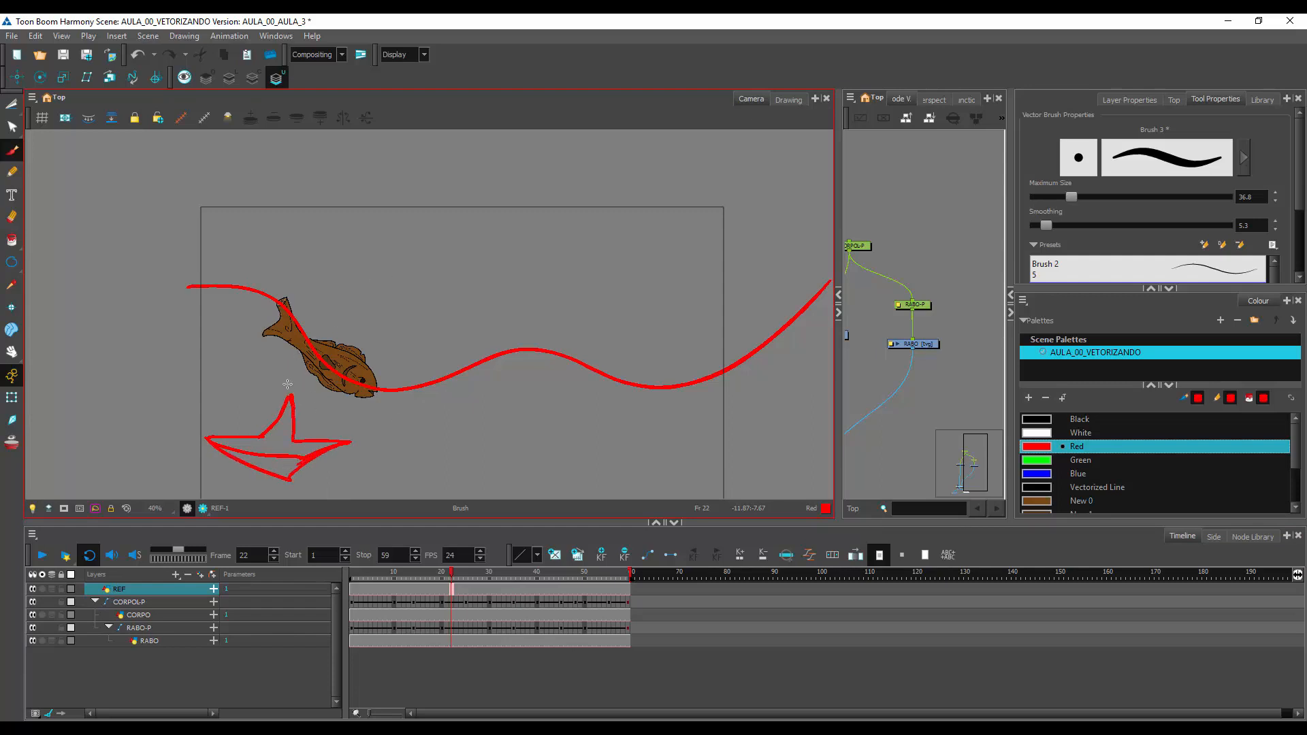
{"action": "mouse_move", "coordinate": [274, 367]}
{"action": "left_mouse_down"}
{"action": "mouse_move", "coordinate": [303, 368]}
{"action": "mouse_move", "coordinate": [299, 380]}
{"action": "left_mouse_up"}
{"action": "key", "text": "ctrl+z"}
{"action": "key", "text": "ctrl+z"}
{"action": "key", "text": "ctrl+z"}
Try a vertical double-headed red arrow across the middle of the path and undo its strokes
{"action": "left_click_drag", "start_coordinate": [499, 413], "coordinate": [522, 475]}
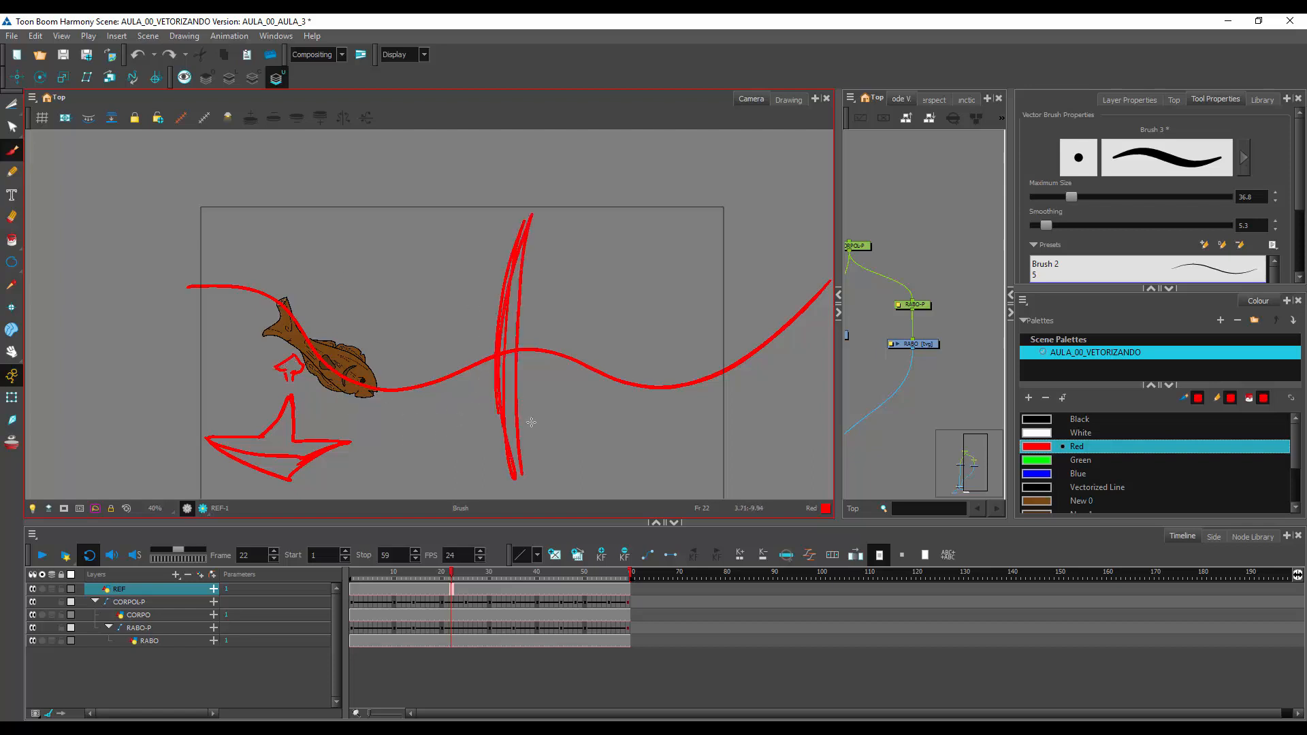
{"action": "mouse_move", "coordinate": [497, 267]}
{"action": "left_mouse_down"}
{"action": "mouse_move", "coordinate": [516, 214]}
{"action": "mouse_move", "coordinate": [493, 274]}
{"action": "left_mouse_up"}
{"action": "left_click_drag", "start_coordinate": [494, 449], "coordinate": [509, 424]}
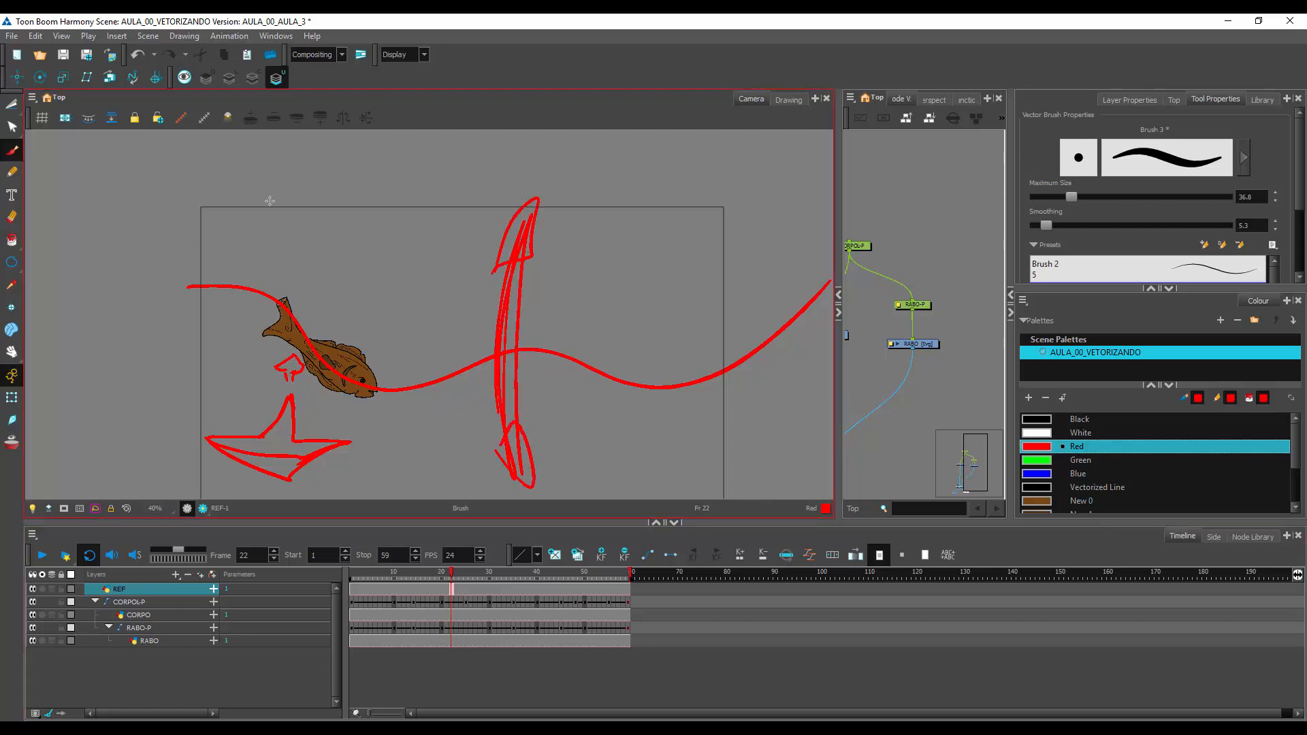
{"action": "key", "text": "ctrl+z"}
{"action": "key", "text": "ctrl+z"}
{"action": "key", "text": "ctrl+z"}
{"action": "key", "text": "ctrl+z"}
{"action": "key", "text": "ctrl+z"}
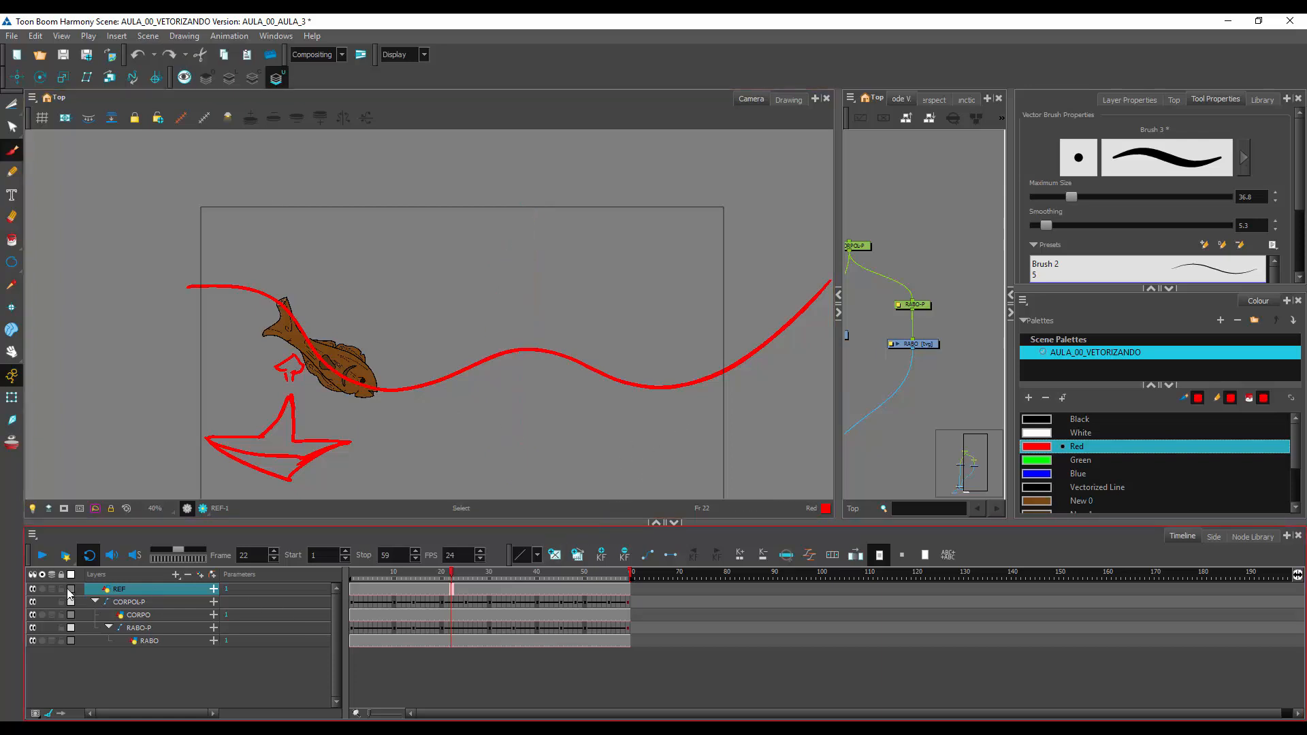
Hide the REF layer and return to frame 1
{"action": "left_click", "coordinate": [69, 591]}
{"action": "left_click", "coordinate": [358, 574]}
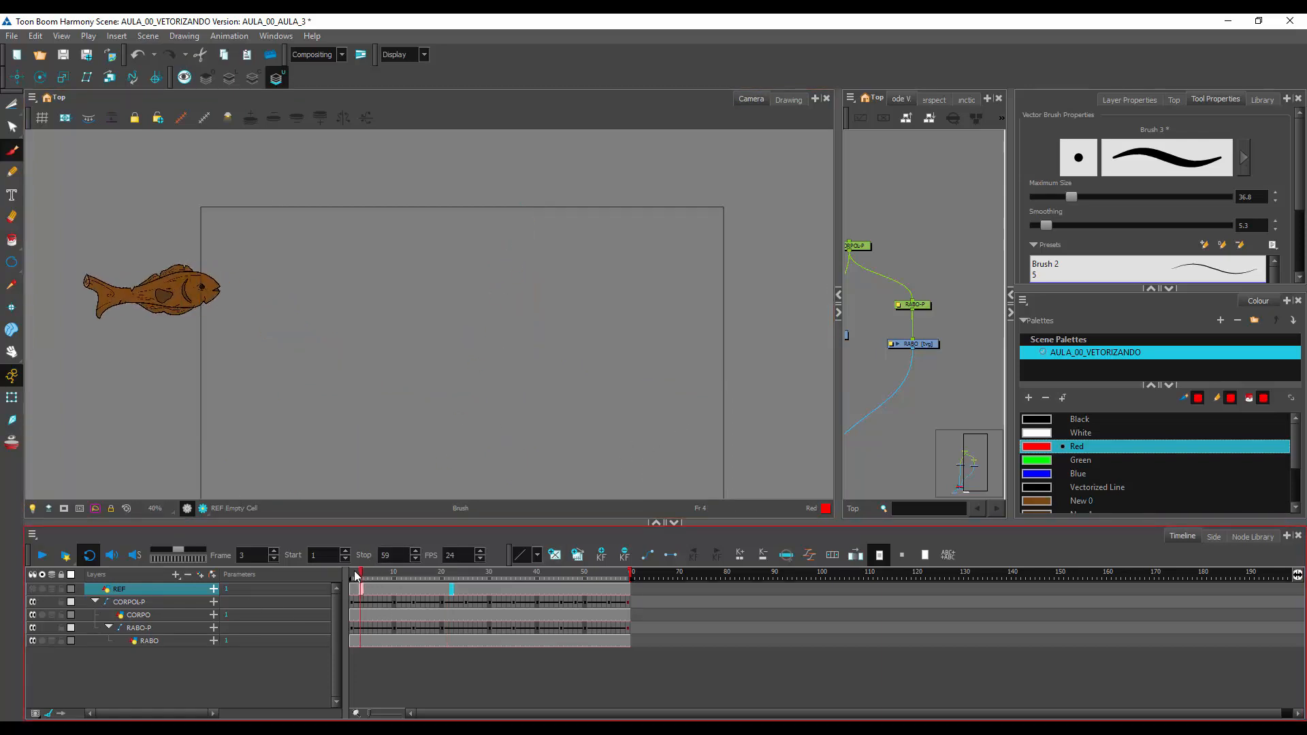
{"action": "mouse_move", "coordinate": [357, 576]}
{"action": "left_mouse_down"}
{"action": "mouse_move", "coordinate": [582, 584]}
{"action": "mouse_move", "coordinate": [631, 599]}
{"action": "mouse_move", "coordinate": [352, 590]}
{"action": "left_mouse_up"}
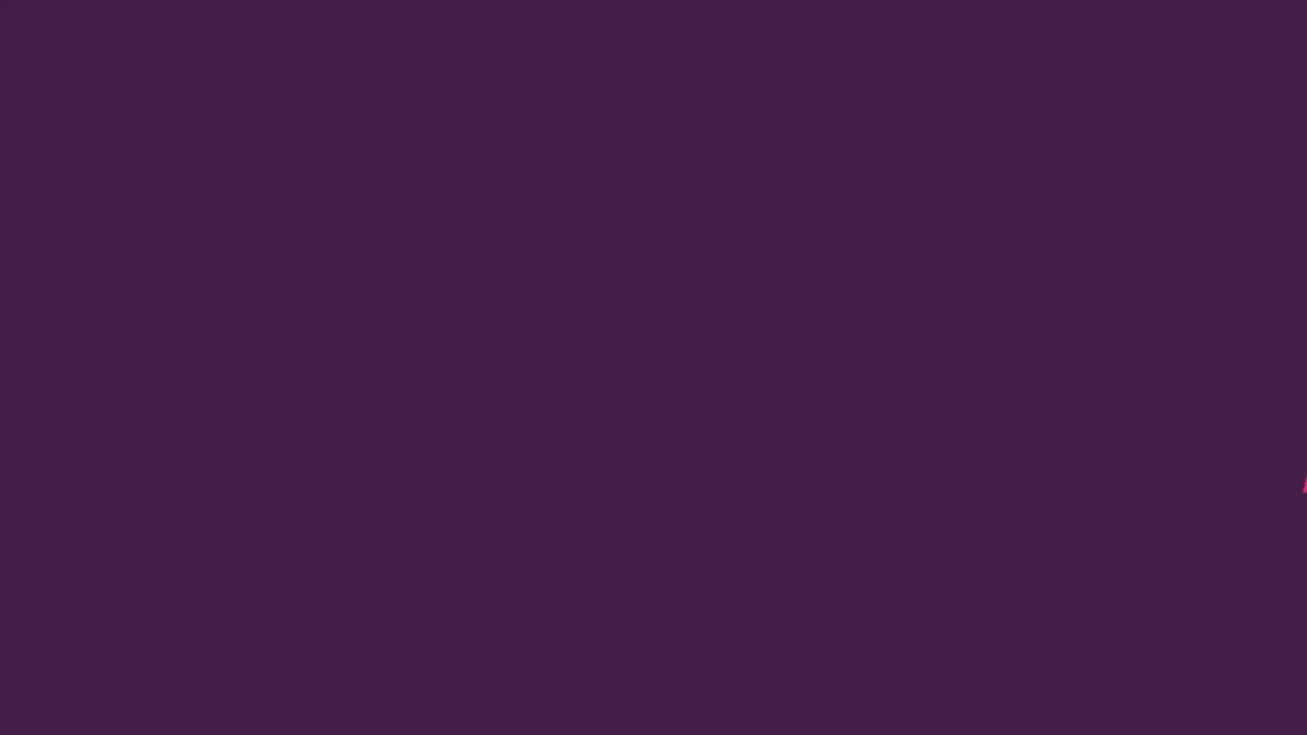
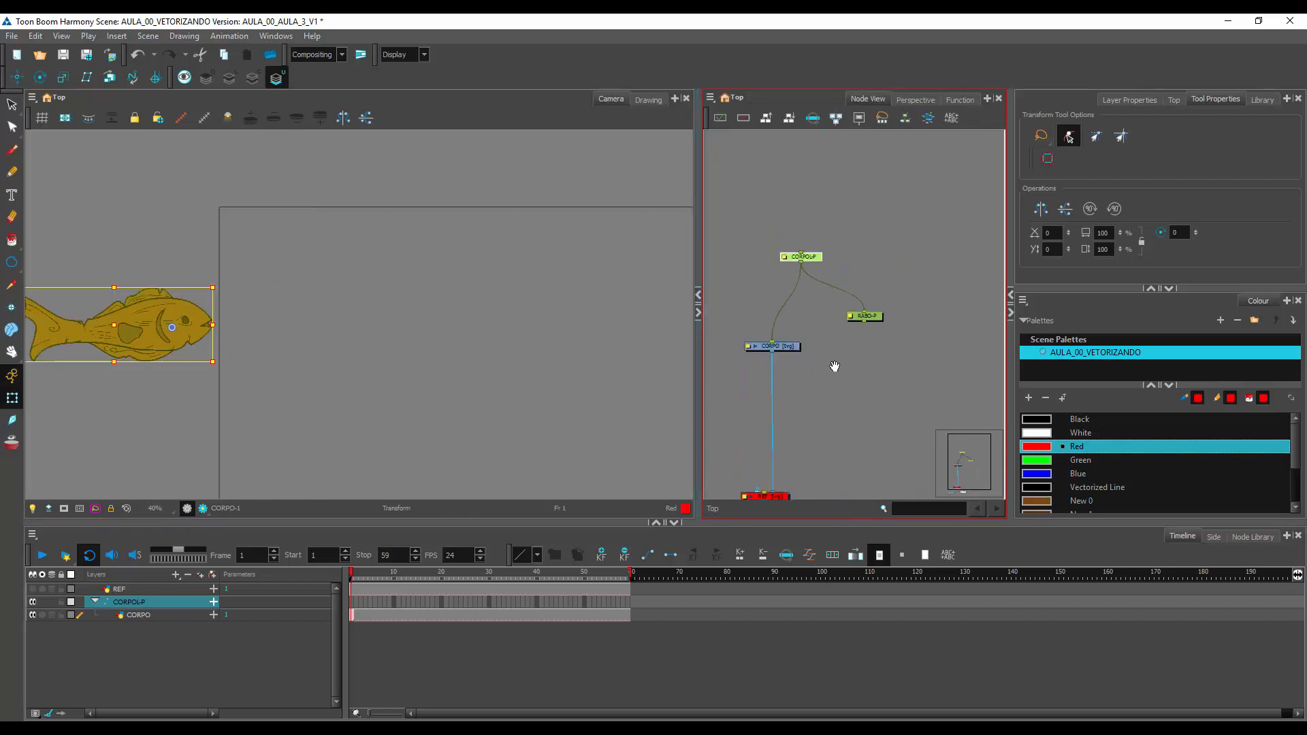
Delete the RABO-P peg from the node network, leaving the CORPO drawing with only its body peg
{"action": "left_click", "coordinate": [864, 314]}
{"action": "key", "text": "Delete"}
{"action": "left_click", "coordinate": [798, 347]}
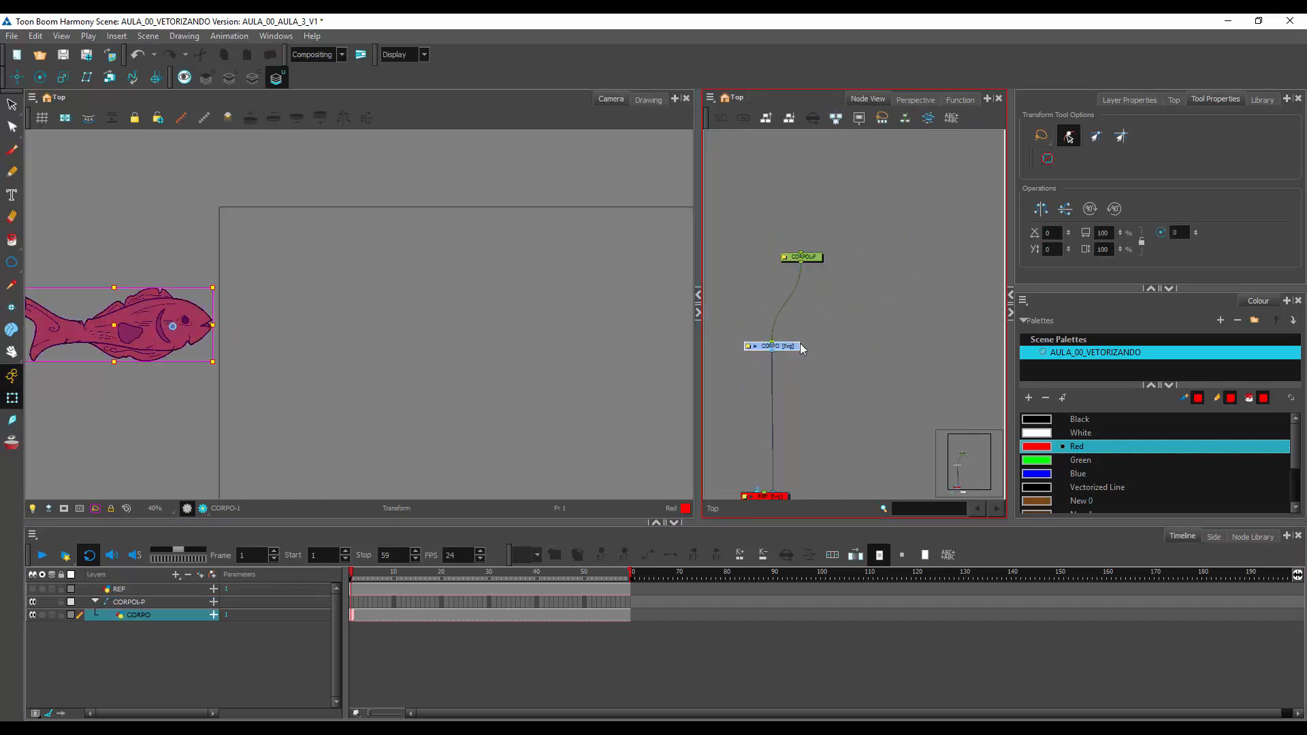
{"action": "left_click", "coordinate": [810, 259]}
{"action": "left_click", "coordinate": [268, 341]}
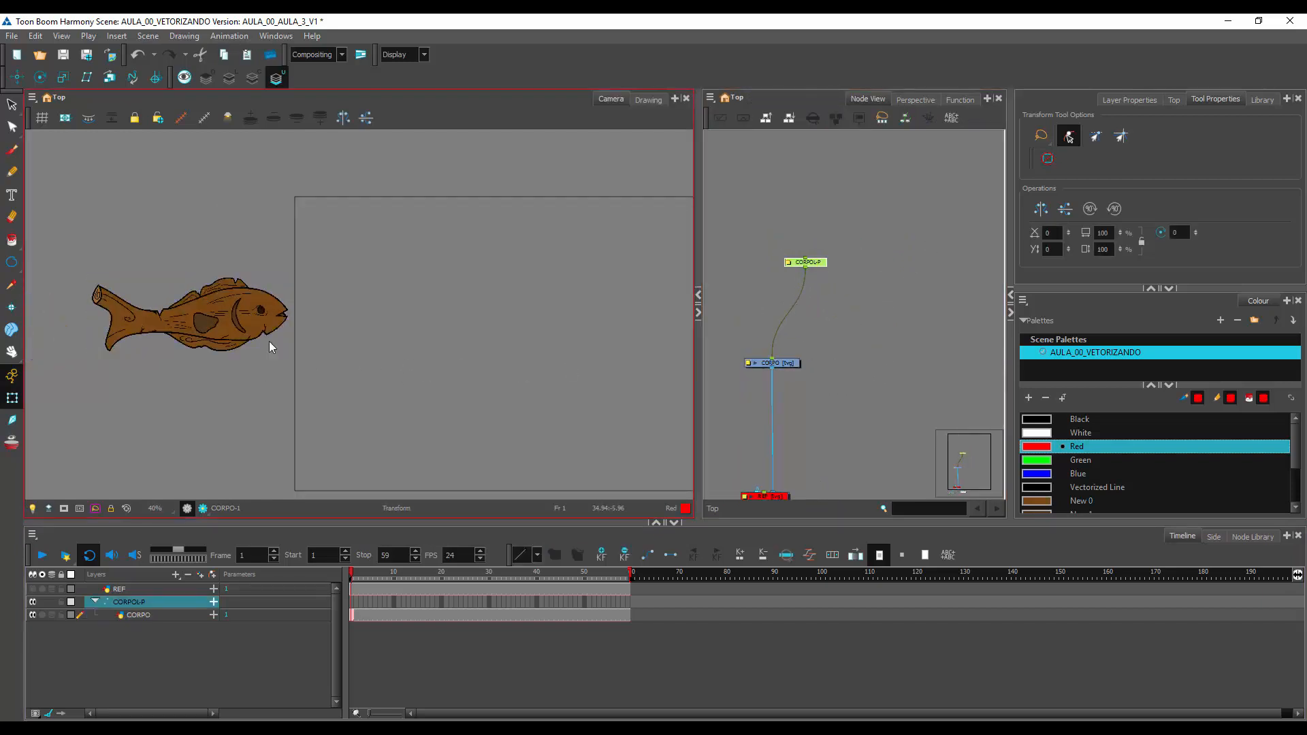
Select frames 1 to 59 on both the CORPO layer and its parent peg, clear the selection and return to frame 1
{"action": "left_click", "coordinate": [264, 322]}
{"action": "left_click", "coordinate": [139, 615]}
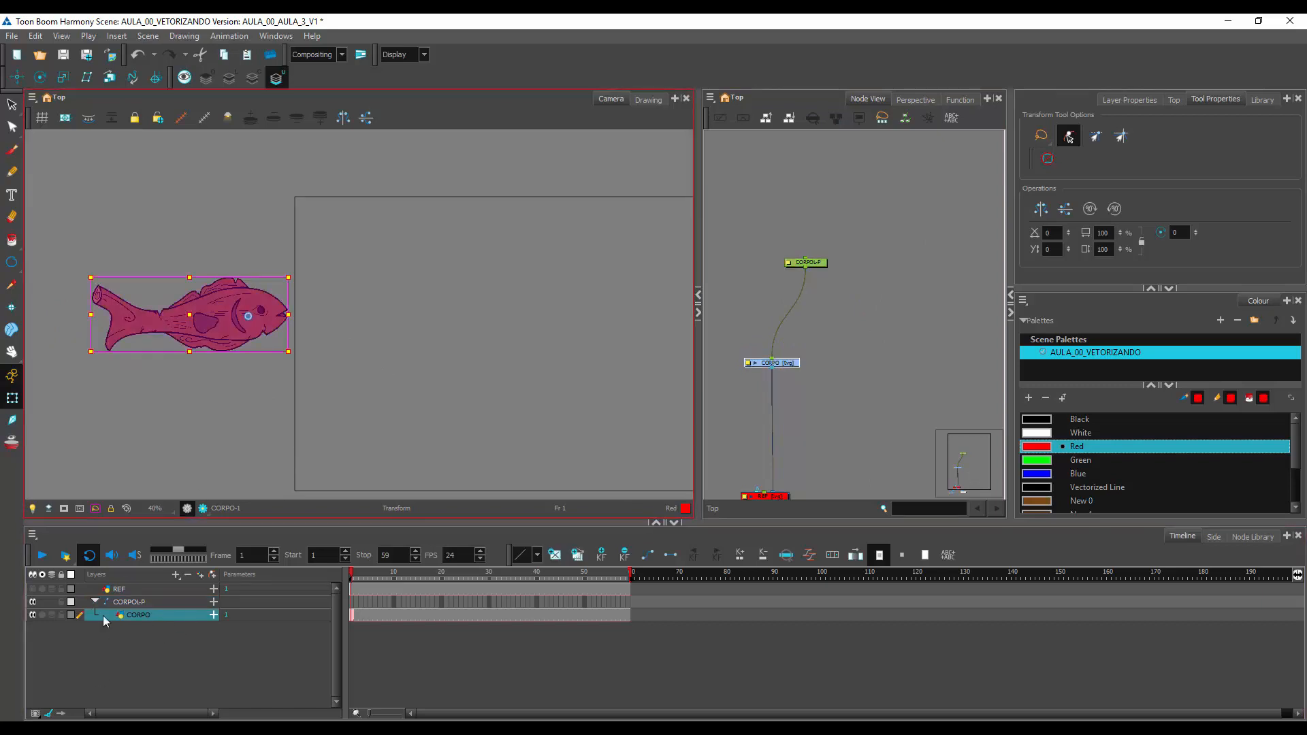
{"action": "left_click", "coordinate": [135, 603], "text": "shift"}
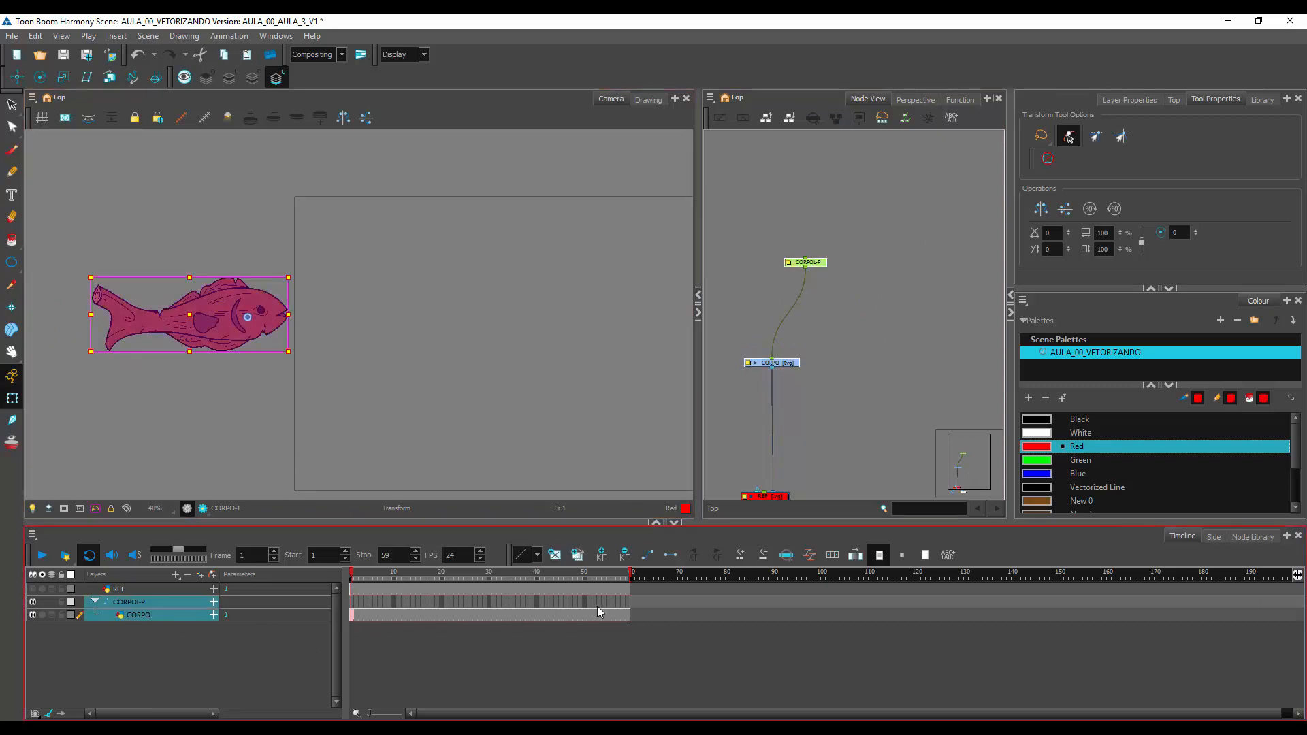
{"action": "left_click_drag", "start_coordinate": [627, 603], "coordinate": [322, 618]}
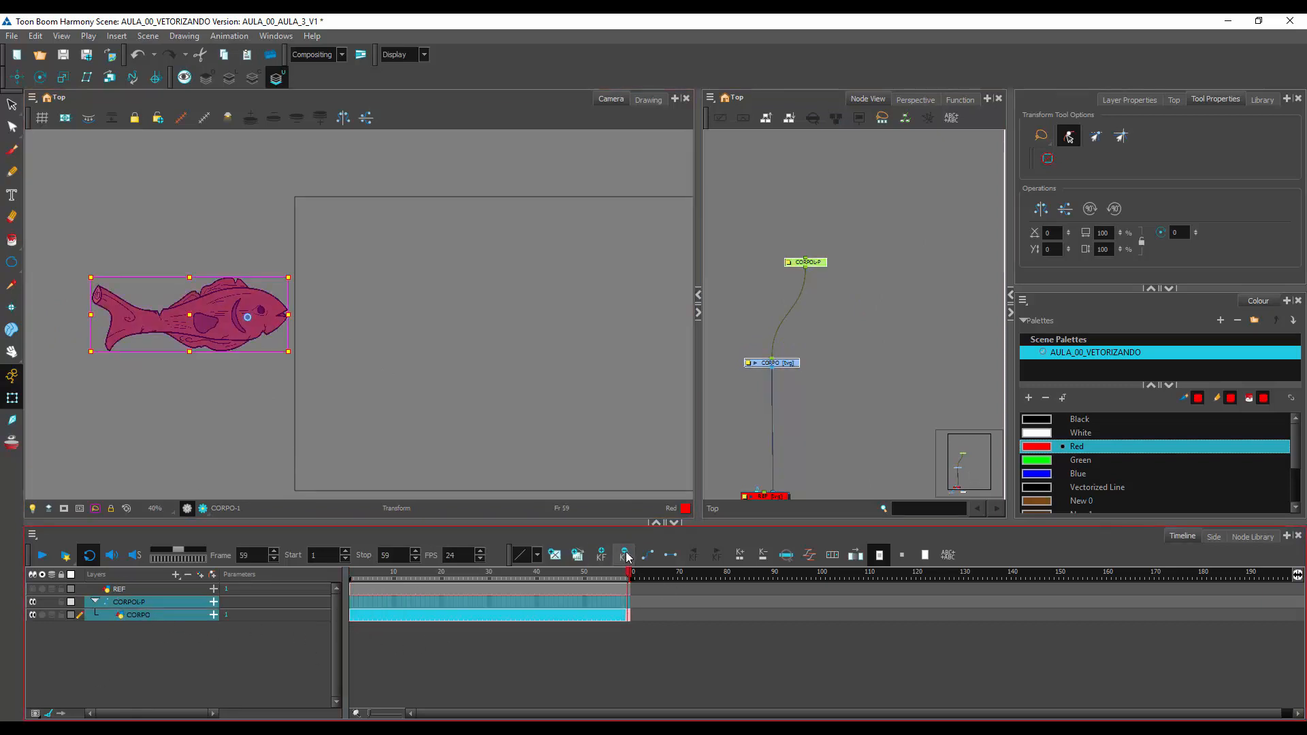
{"action": "left_click", "coordinate": [284, 658]}
{"action": "left_click", "coordinate": [351, 574]}
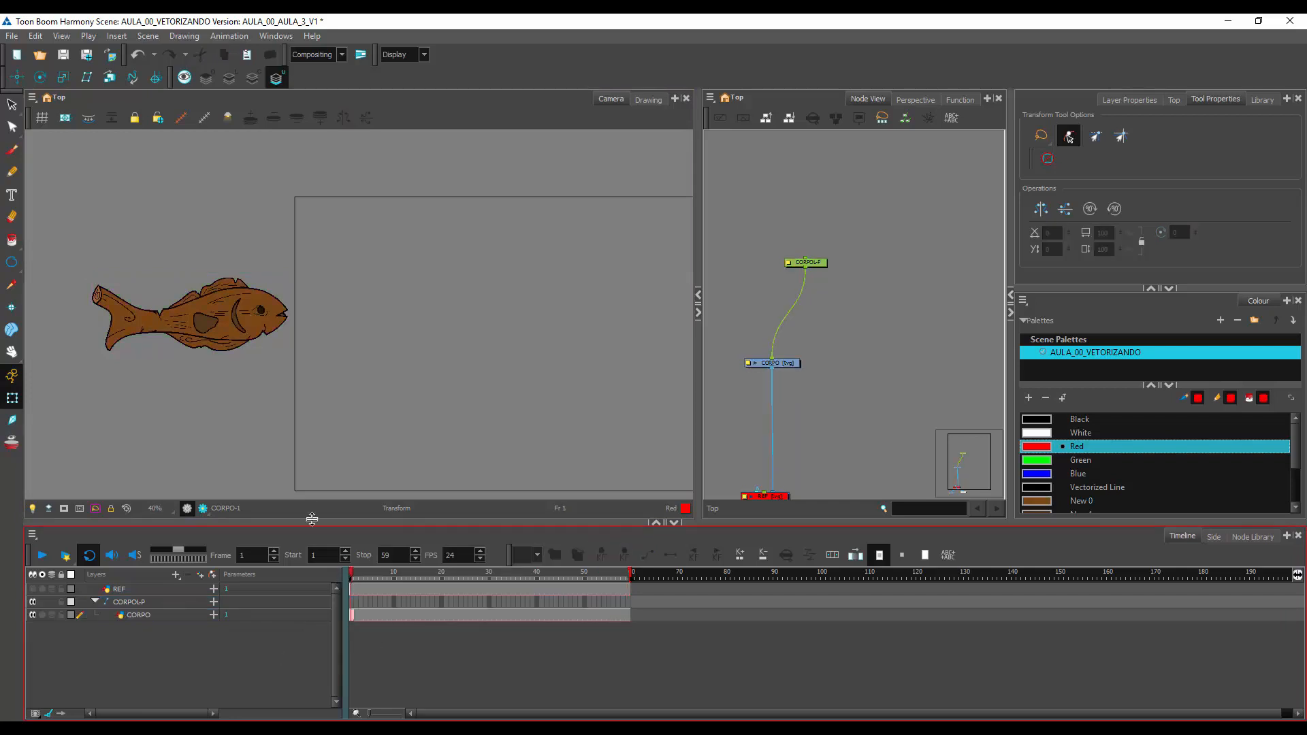
Move the fish horizontally into the camera frame at frame 1 using its body peg
{"action": "left_click", "coordinate": [140, 613]}
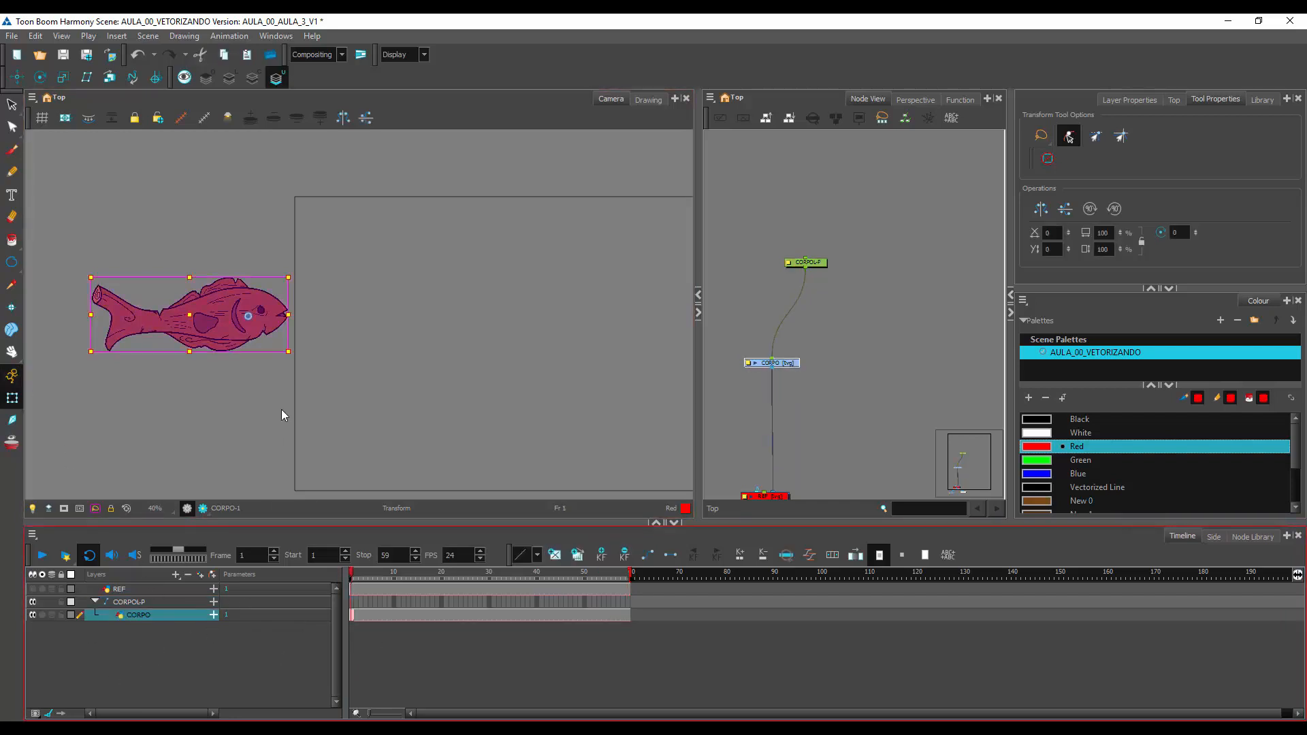
{"action": "left_click", "coordinate": [378, 334]}
{"action": "left_click", "coordinate": [261, 322]}
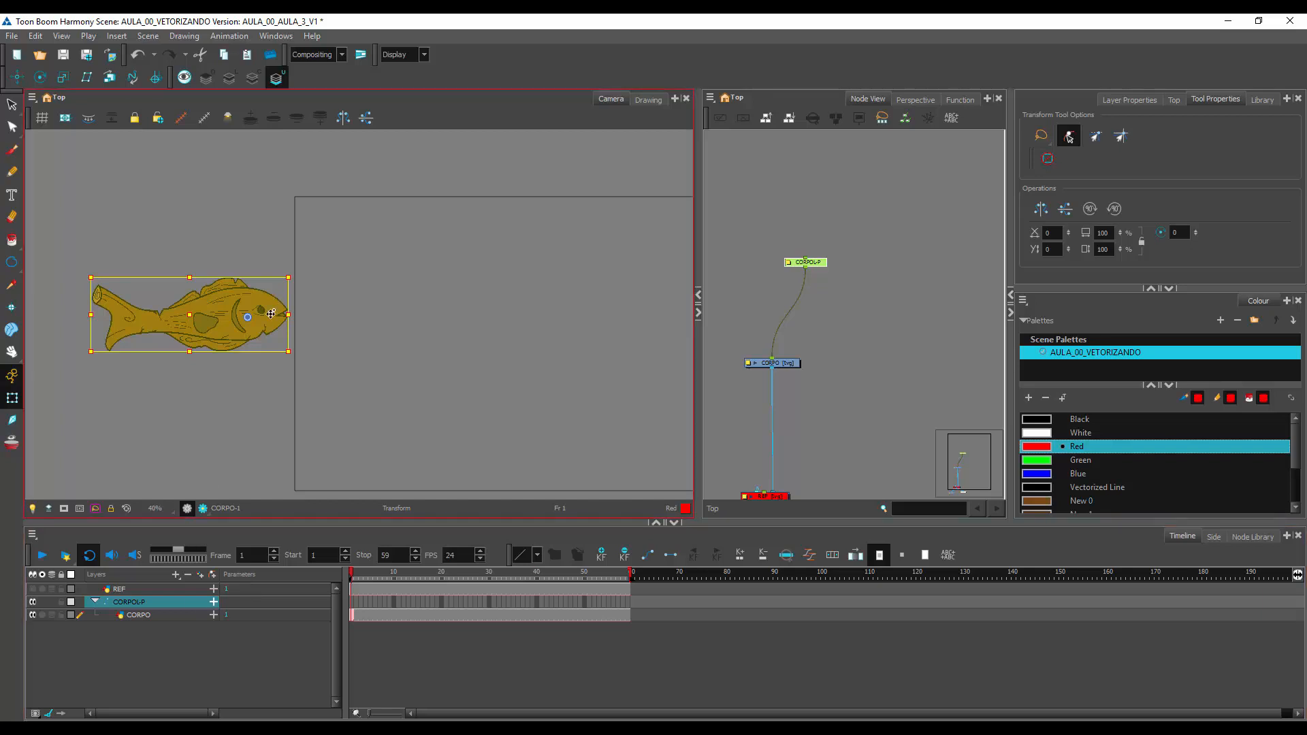
{"action": "left_click_drag", "start_coordinate": [261, 322], "coordinate": [521, 337]}
{"action": "left_click", "coordinate": [532, 368]}
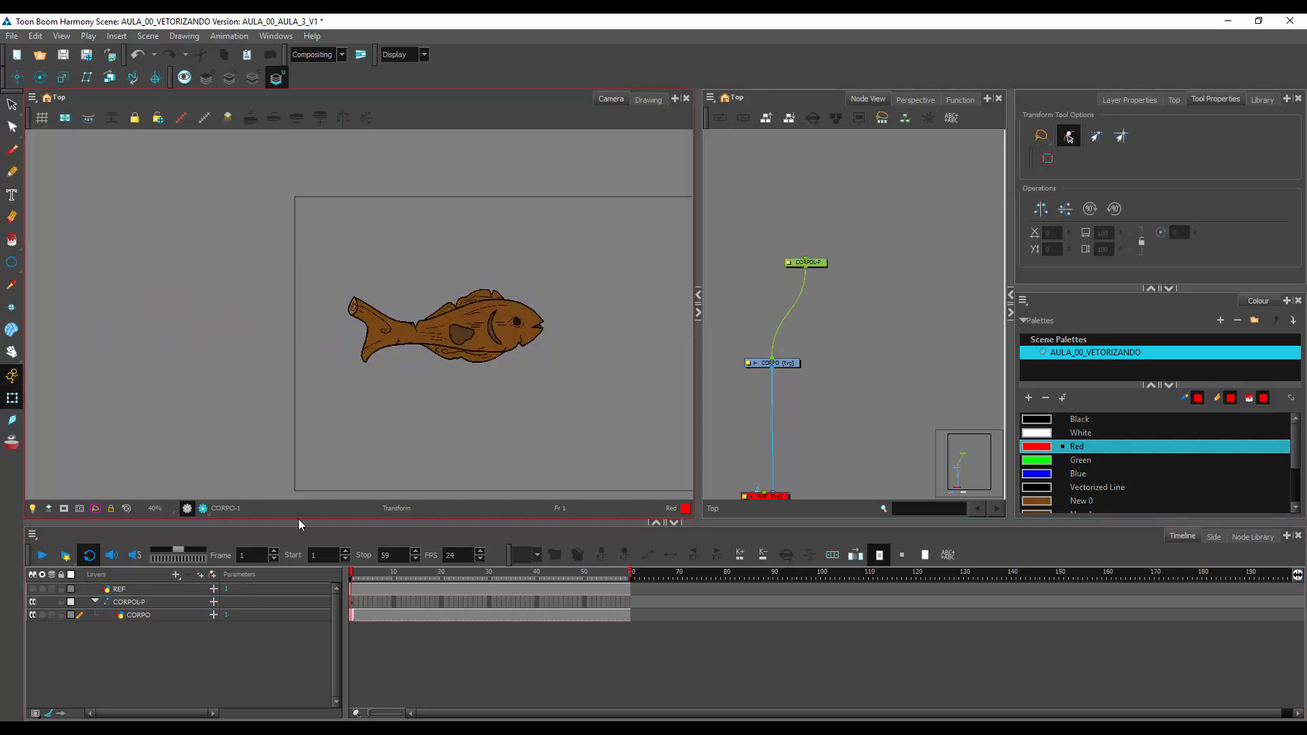
Select the CORPO drawing and widen the Camera view so the whole camera frame fits
{"action": "left_click", "coordinate": [143, 615]}
{"action": "left_click", "coordinate": [793, 336]}
{"action": "left_click_drag", "start_coordinate": [786, 365], "coordinate": [787, 371]}
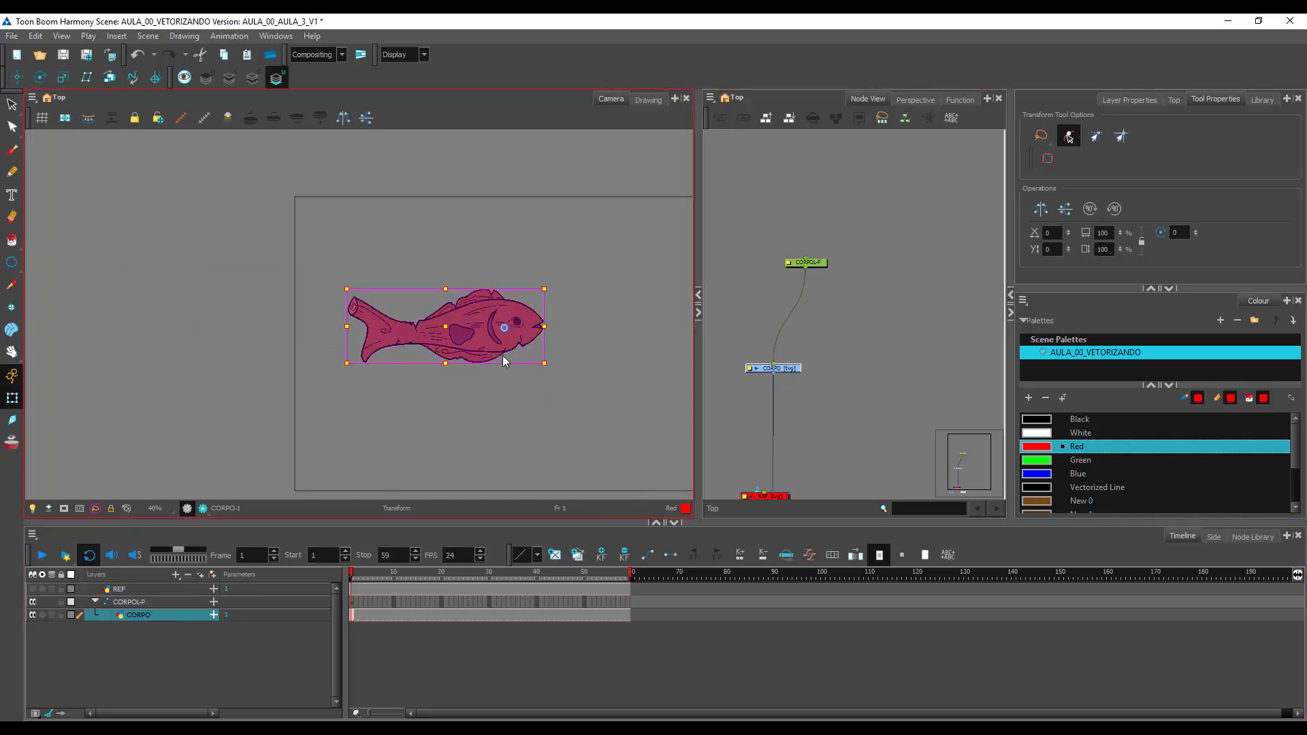
{"action": "left_click_drag", "start_coordinate": [517, 345], "coordinate": [364, 334]}
{"action": "left_click_drag", "start_coordinate": [694, 343], "coordinate": [791, 339]}
{"action": "left_click", "coordinate": [817, 353]}
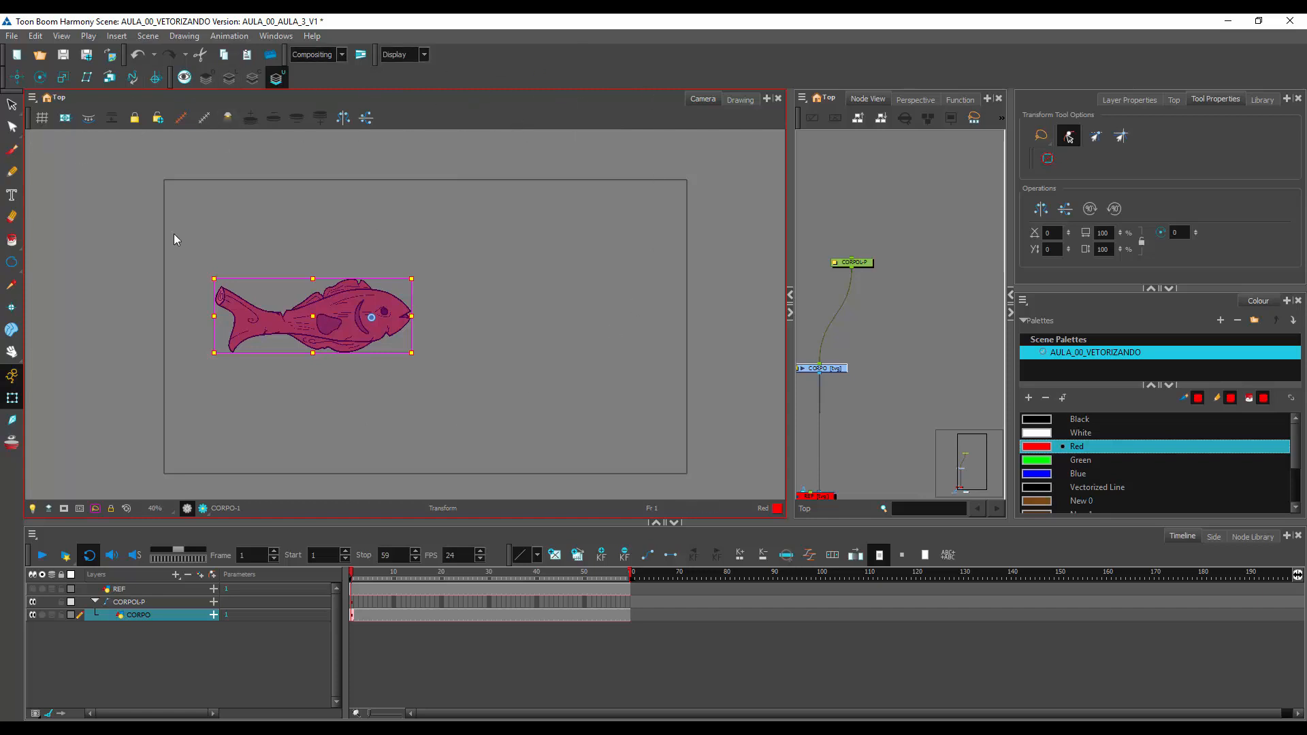
Add the Deformation toolbar to the Camera view and clear the drawing selection
{"action": "right_click", "coordinate": [465, 116]}
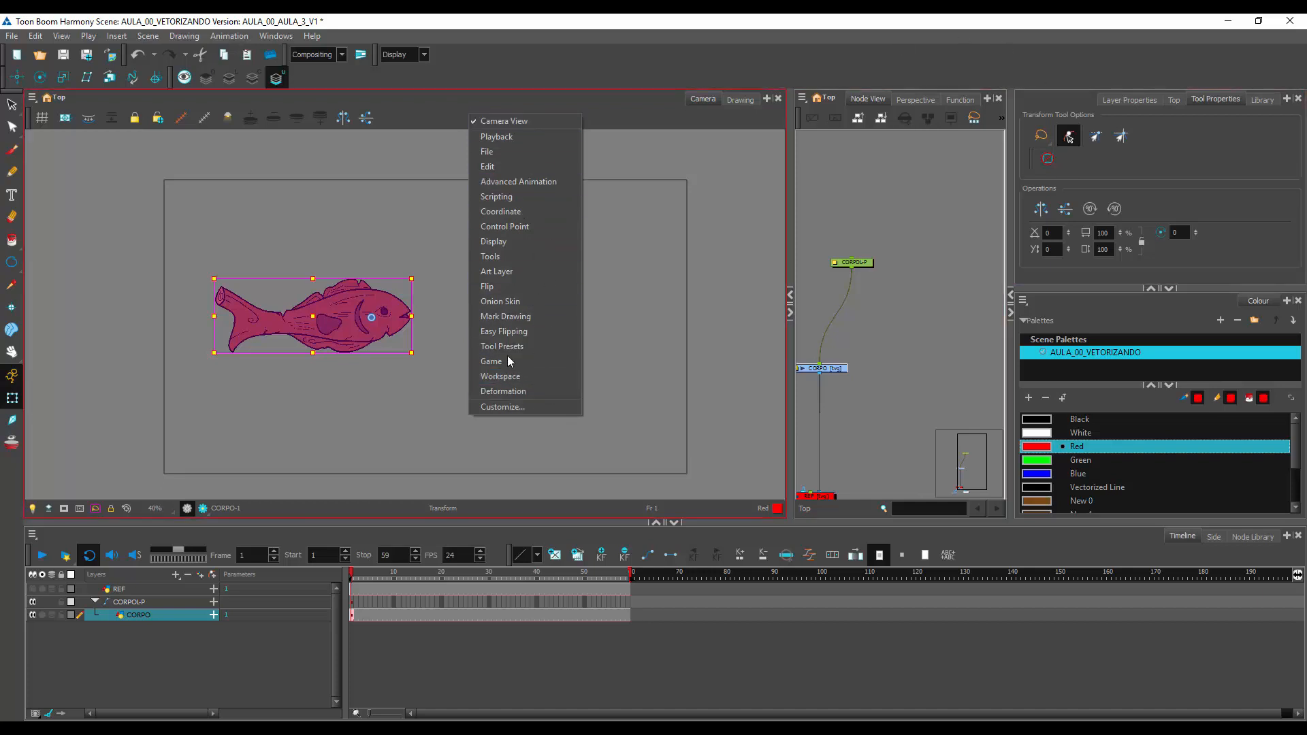
{"action": "left_click", "coordinate": [530, 392]}
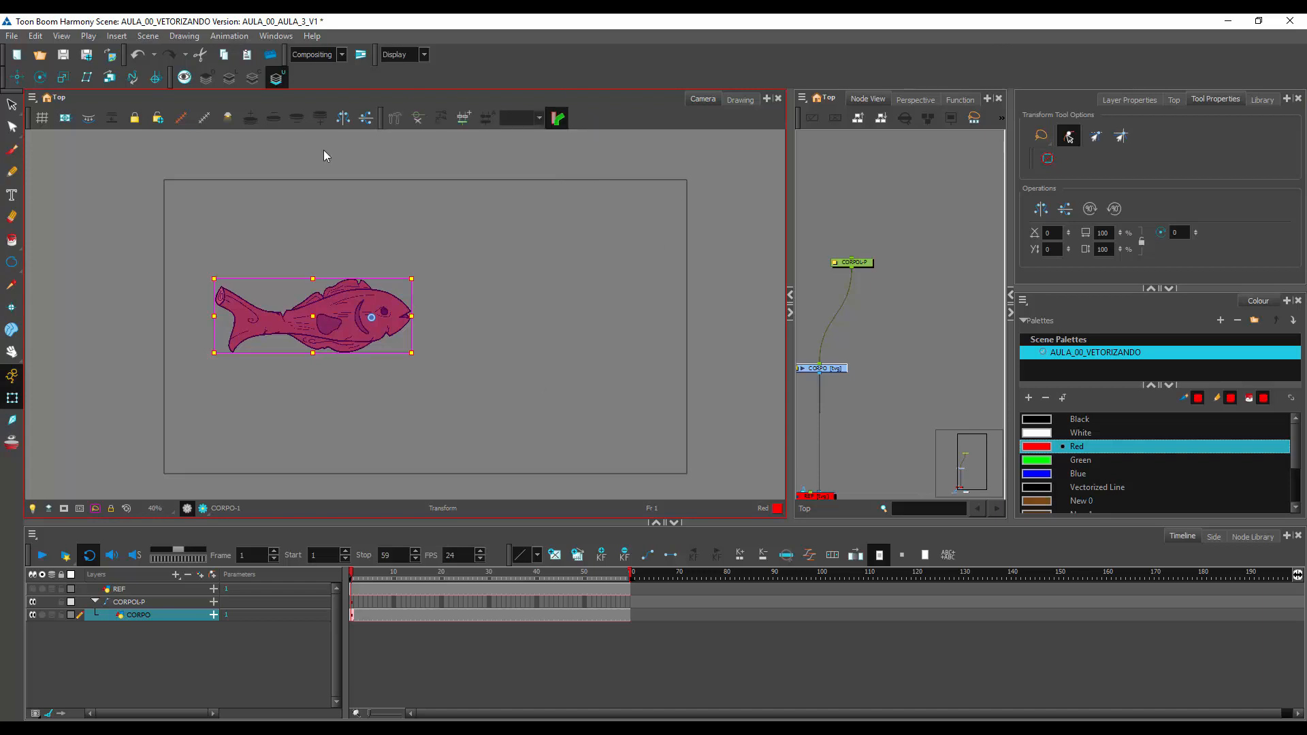
{"action": "left_click", "coordinate": [535, 351]}
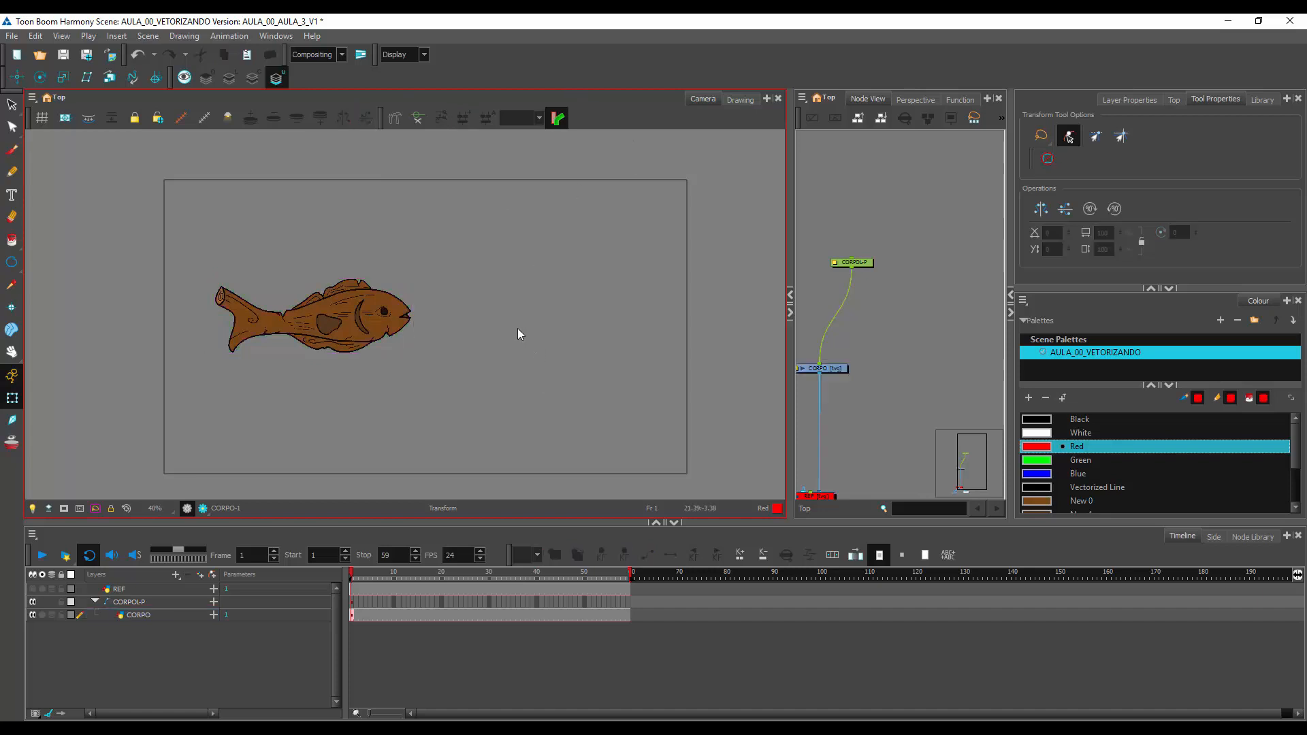
Select the fish's body peg and widen the Node View to show the whole network down to the Write and Display nodes
{"action": "left_click", "coordinate": [398, 331]}
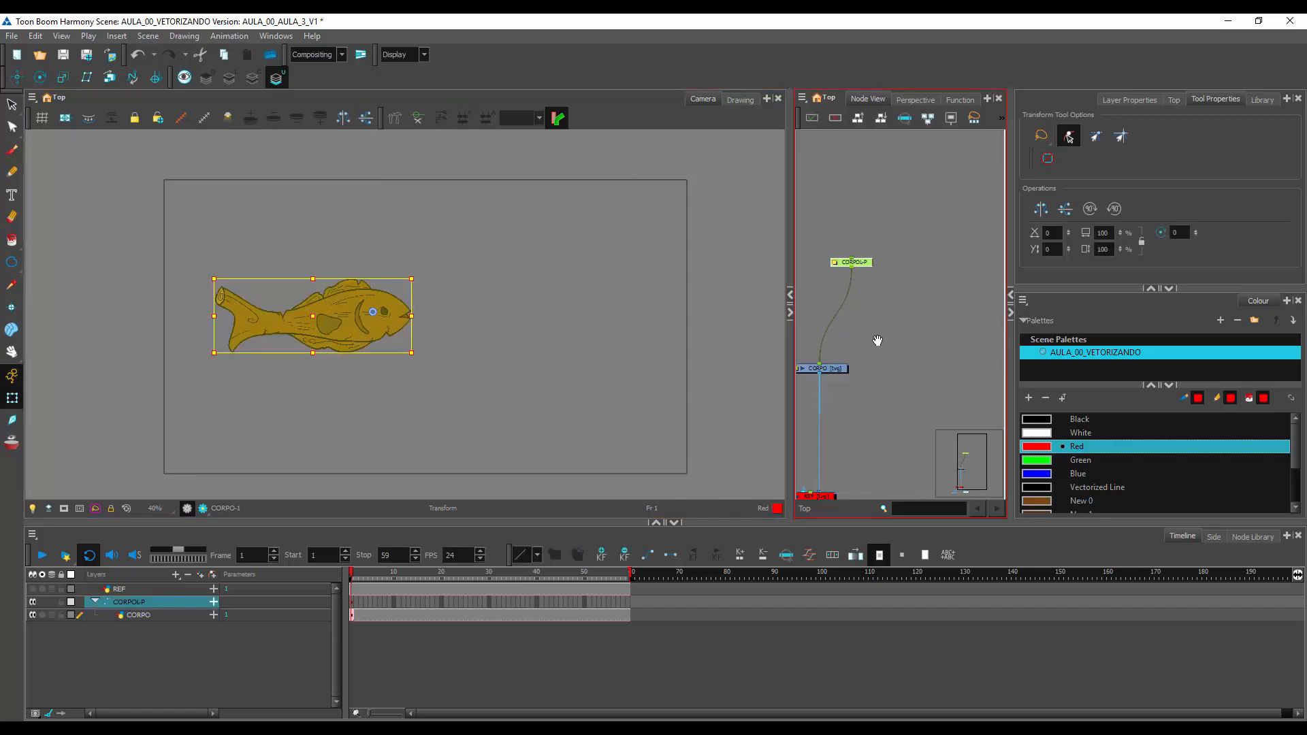
{"action": "left_click_drag", "start_coordinate": [877, 341], "coordinate": [942, 288]}
{"action": "left_click_drag", "start_coordinate": [789, 362], "coordinate": [686, 368]}
{"action": "left_click_drag", "start_coordinate": [870, 332], "coordinate": [814, 342]}
{"action": "left_click", "coordinate": [822, 336]}
{"action": "left_click_drag", "start_coordinate": [850, 230], "coordinate": [839, 255]}
{"action": "left_click_drag", "start_coordinate": [837, 332], "coordinate": [867, 293]}
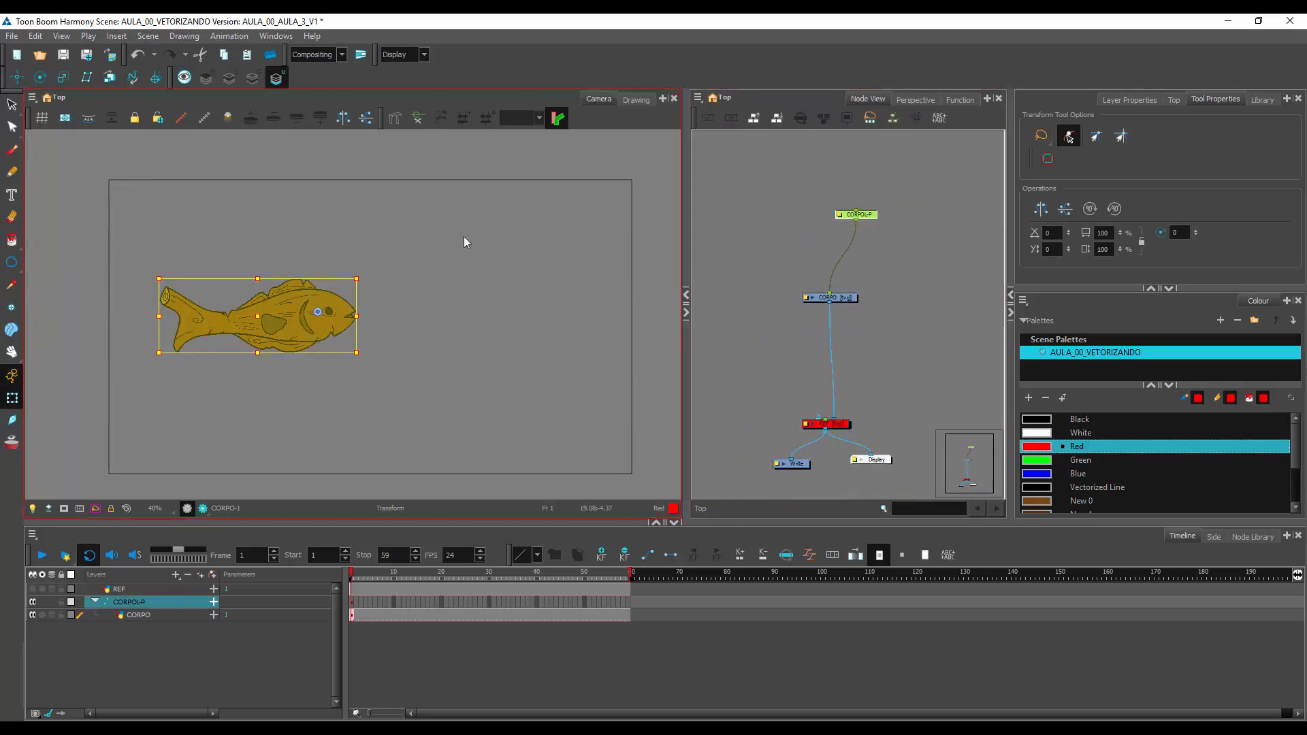
Activate the Rigging Tool with the fish's body peg selected and widen the Tool Properties view
{"action": "left_click", "coordinate": [465, 325]}
{"action": "left_click", "coordinate": [330, 325]}
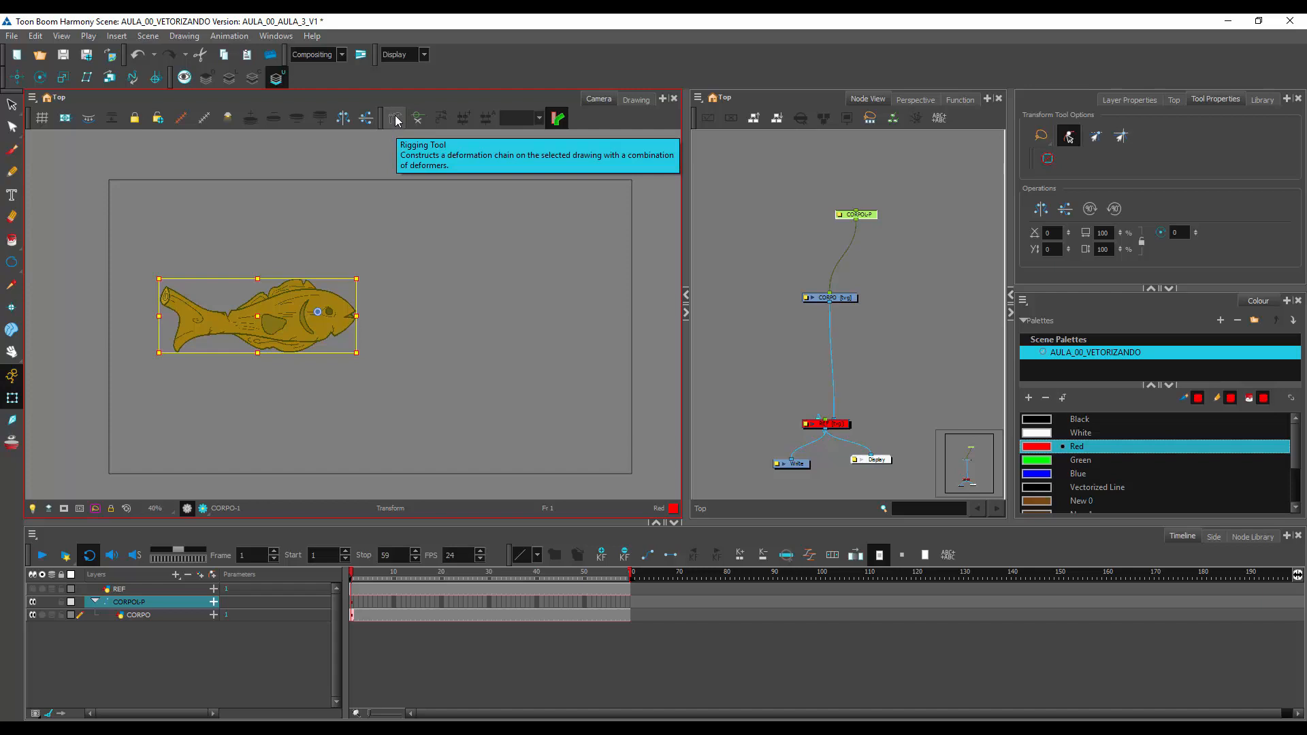
{"action": "left_click", "coordinate": [396, 121]}
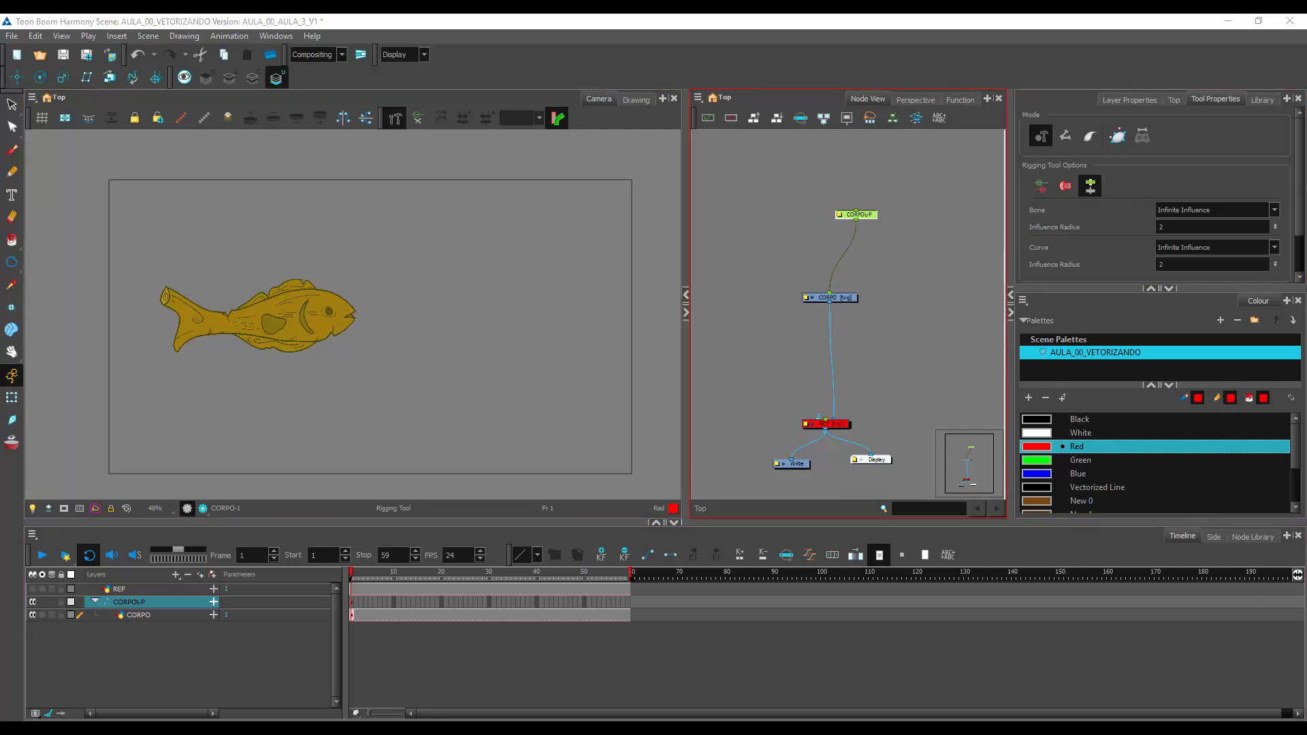
{"action": "left_click", "coordinate": [352, 320]}
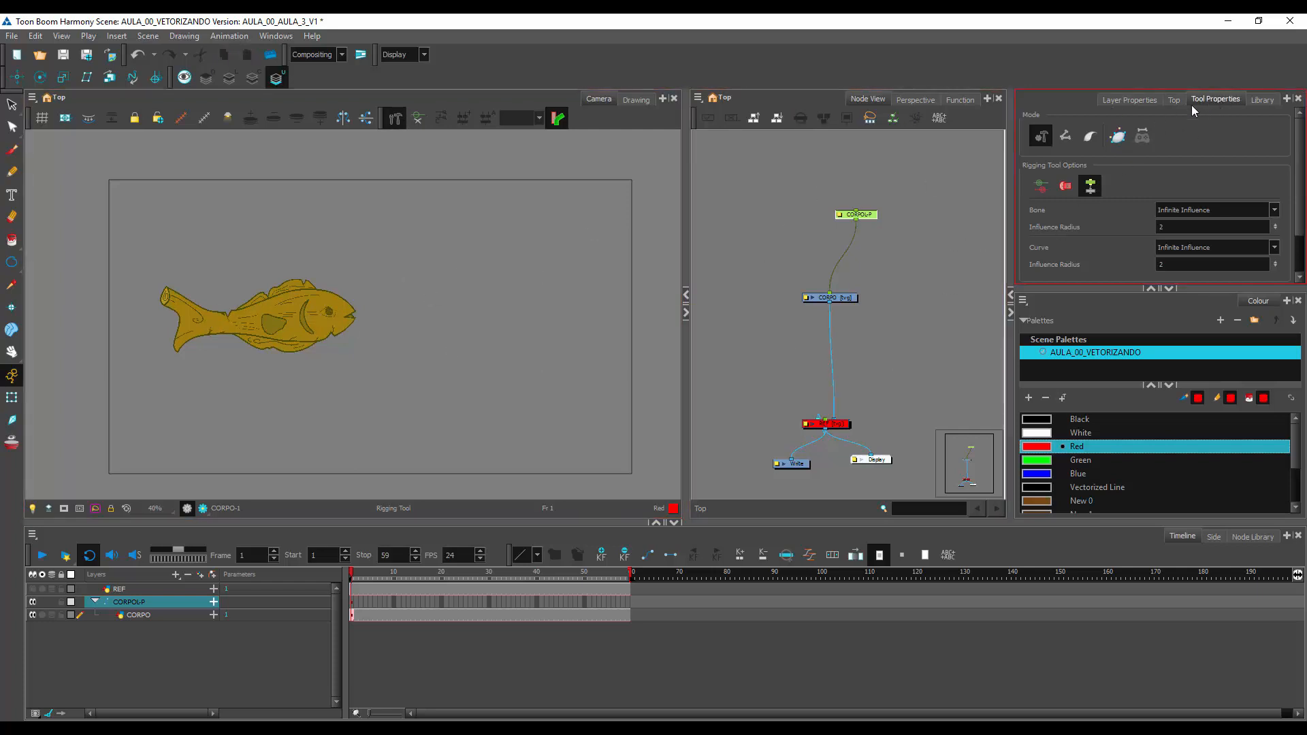
{"action": "left_click_drag", "start_coordinate": [1010, 185], "coordinate": [978, 183]}
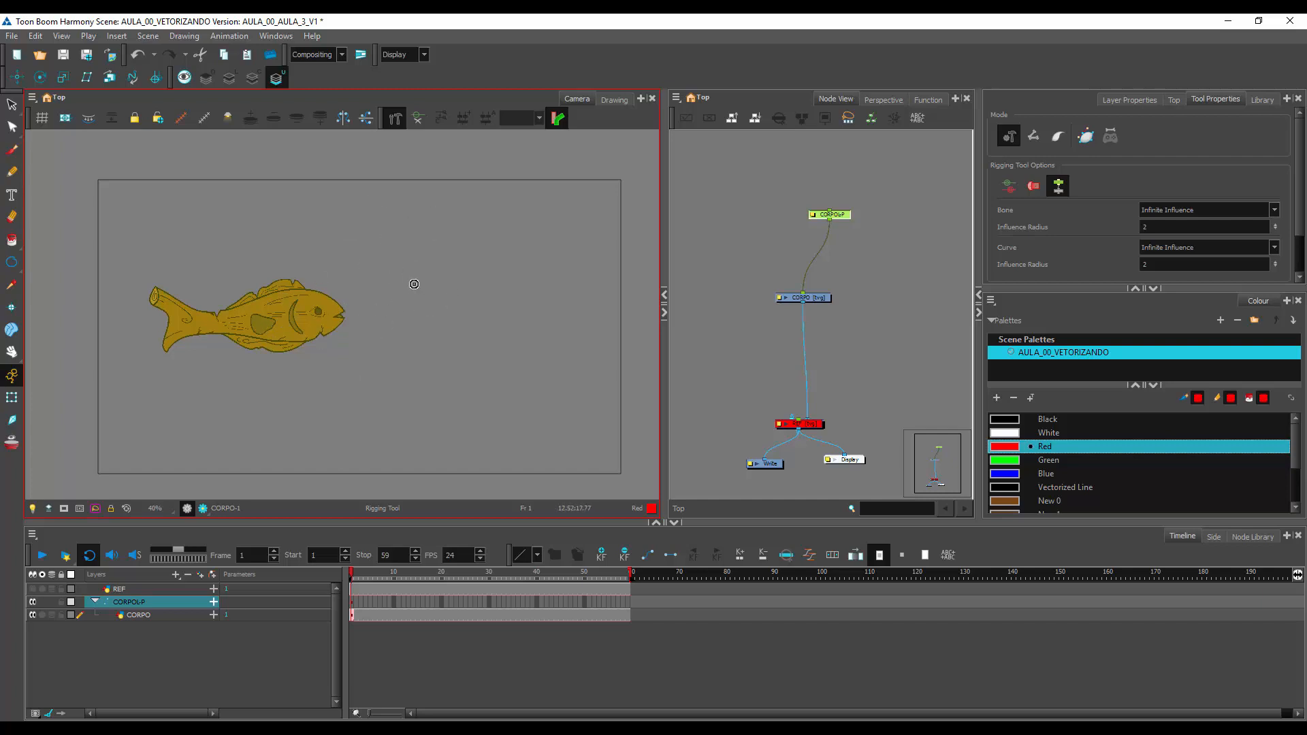
Create a deformation chain from the fish's head to the base of its tail and line up the deformation group between the peg and drawing nodes
{"action": "left_click_drag", "start_coordinate": [402, 289], "coordinate": [509, 281]}
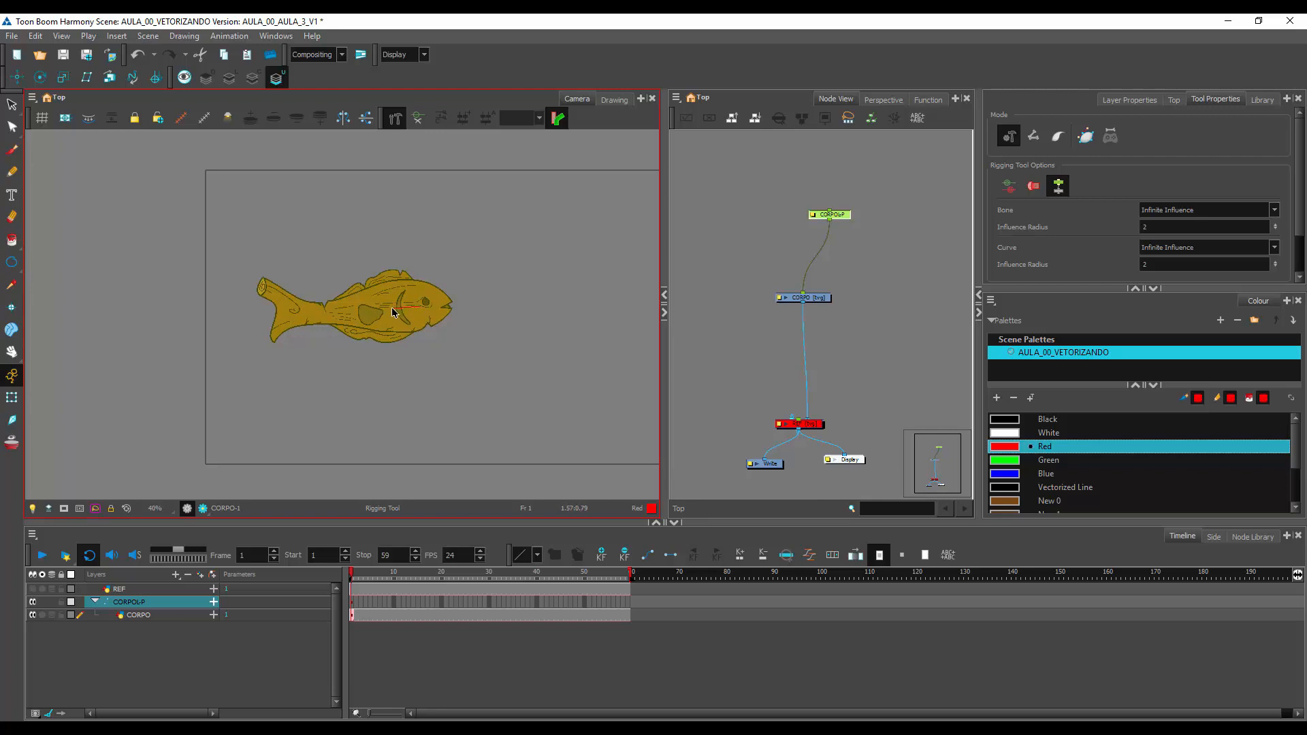
{"action": "left_click", "coordinate": [392, 310]}
{"action": "left_click", "coordinate": [307, 315]}
{"action": "left_click", "coordinate": [320, 374]}
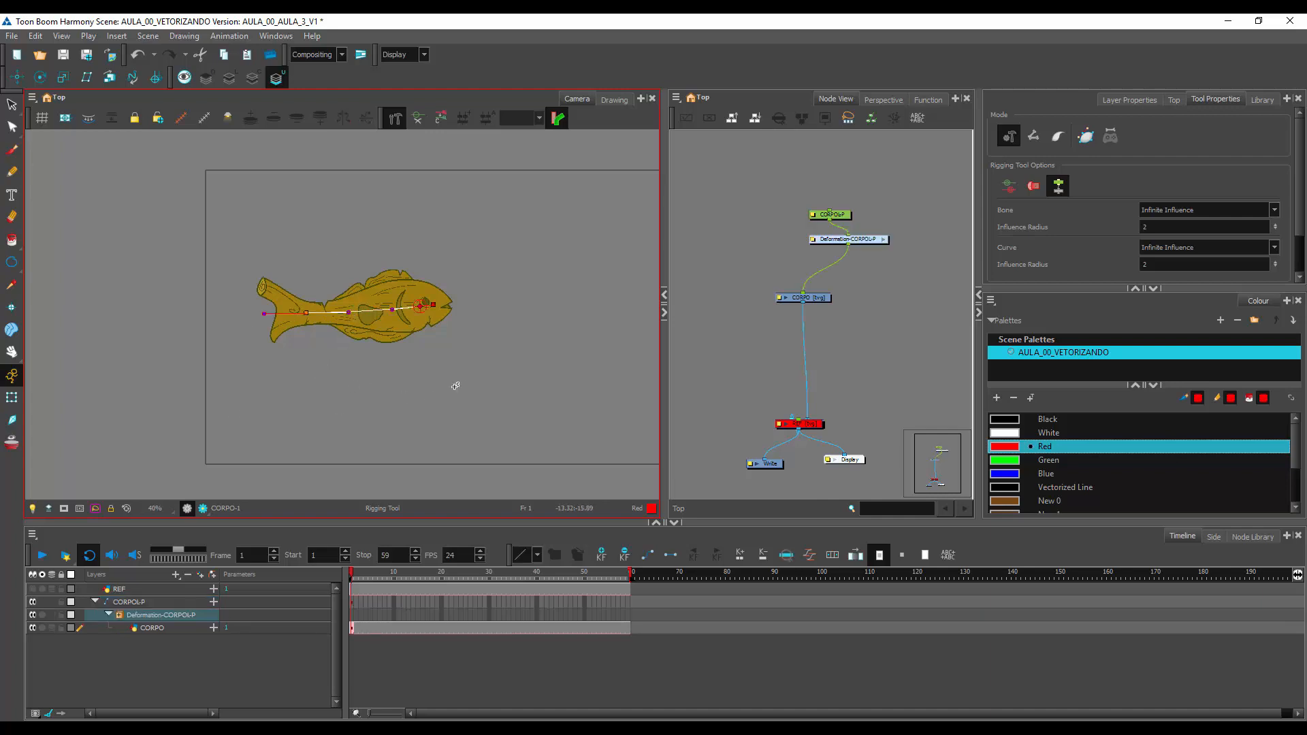
{"action": "left_click_drag", "start_coordinate": [820, 299], "coordinate": [818, 322]}
{"action": "left_click_drag", "start_coordinate": [851, 241], "coordinate": [818, 265]}
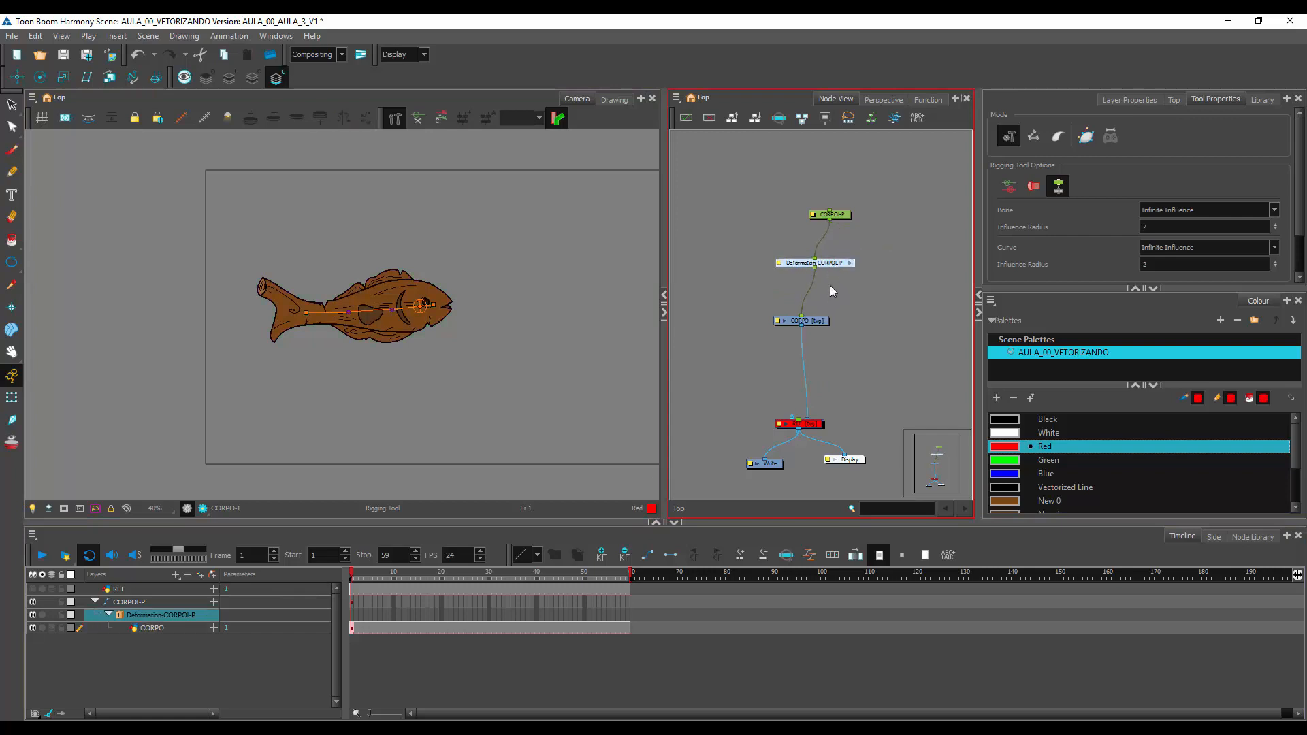
Space out the CORPO drawing, body peg and deformation group nodes evenly in the network
{"action": "left_click_drag", "start_coordinate": [810, 323], "coordinate": [811, 325]}
{"action": "left_click", "coordinate": [847, 216]}
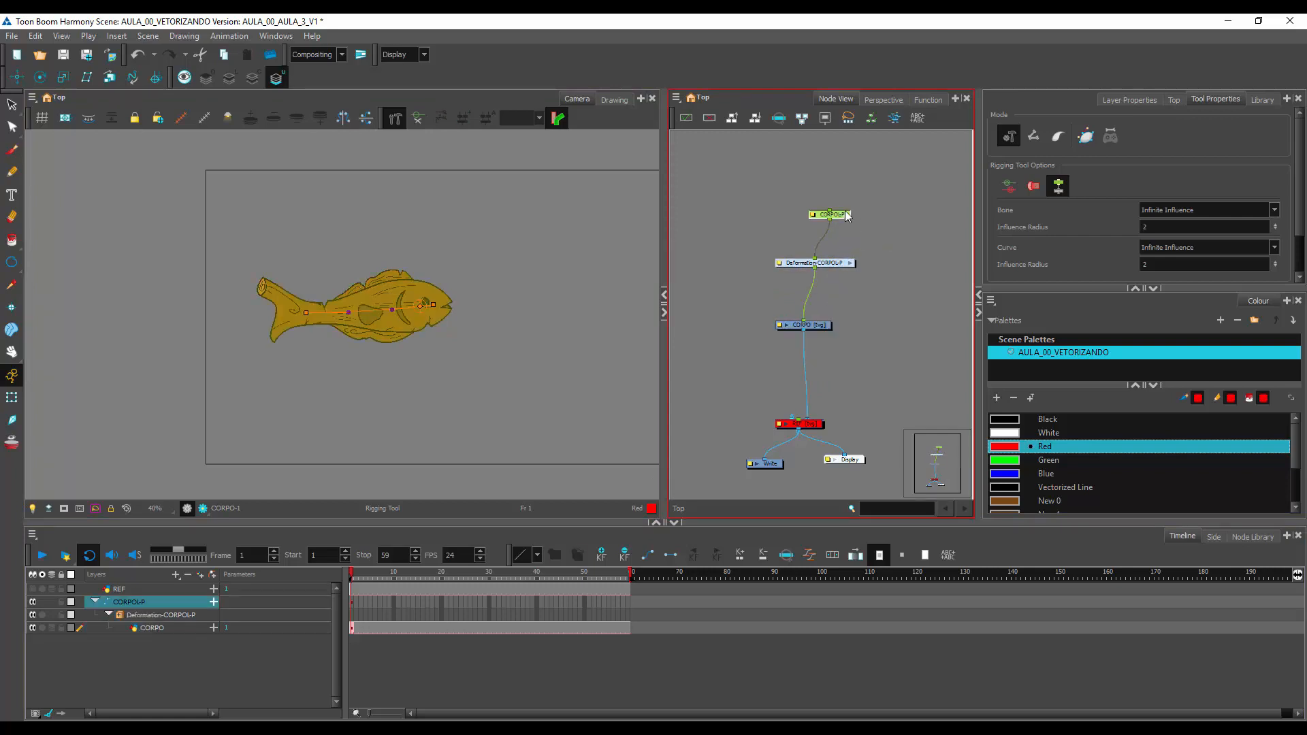
{"action": "left_click_drag", "start_coordinate": [847, 215], "coordinate": [849, 212]}
{"action": "left_click_drag", "start_coordinate": [828, 264], "coordinate": [805, 268]}
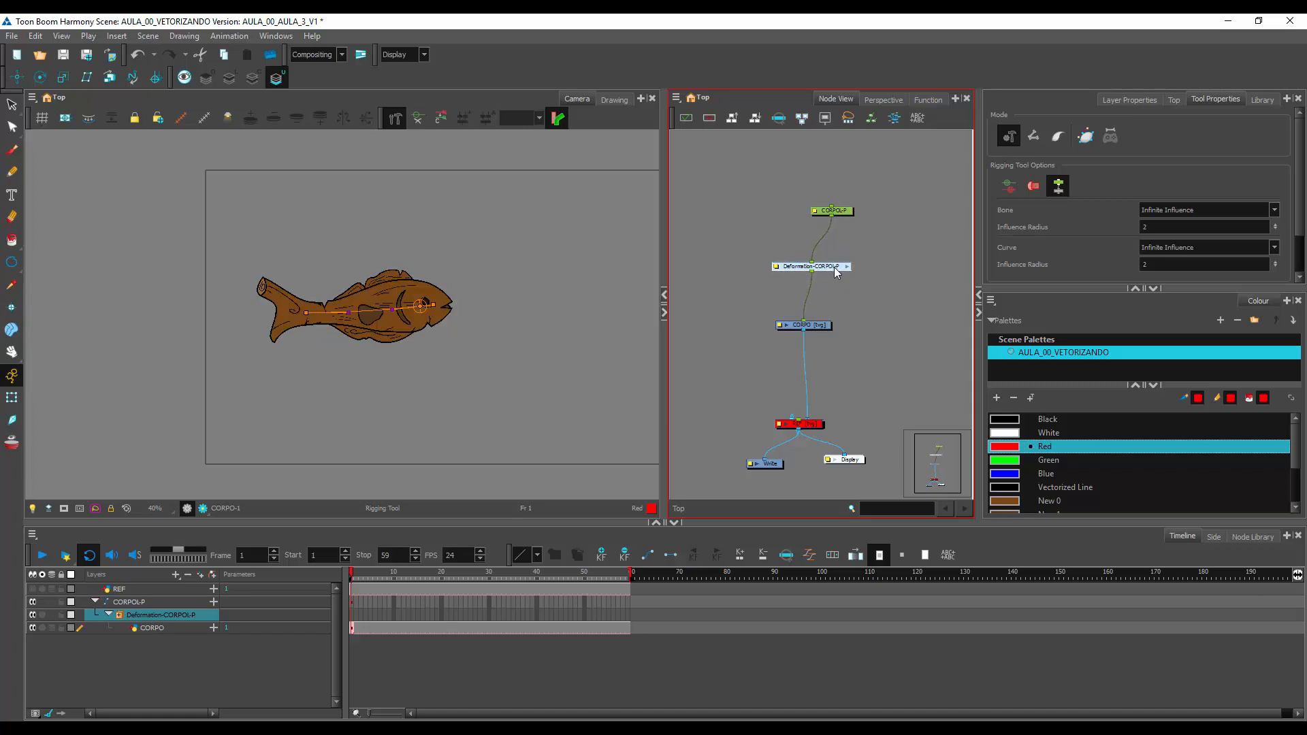
Switch from rigging to the Transform tool with nothing selected, and show the REF guide layer
{"action": "left_click", "coordinate": [305, 314]}
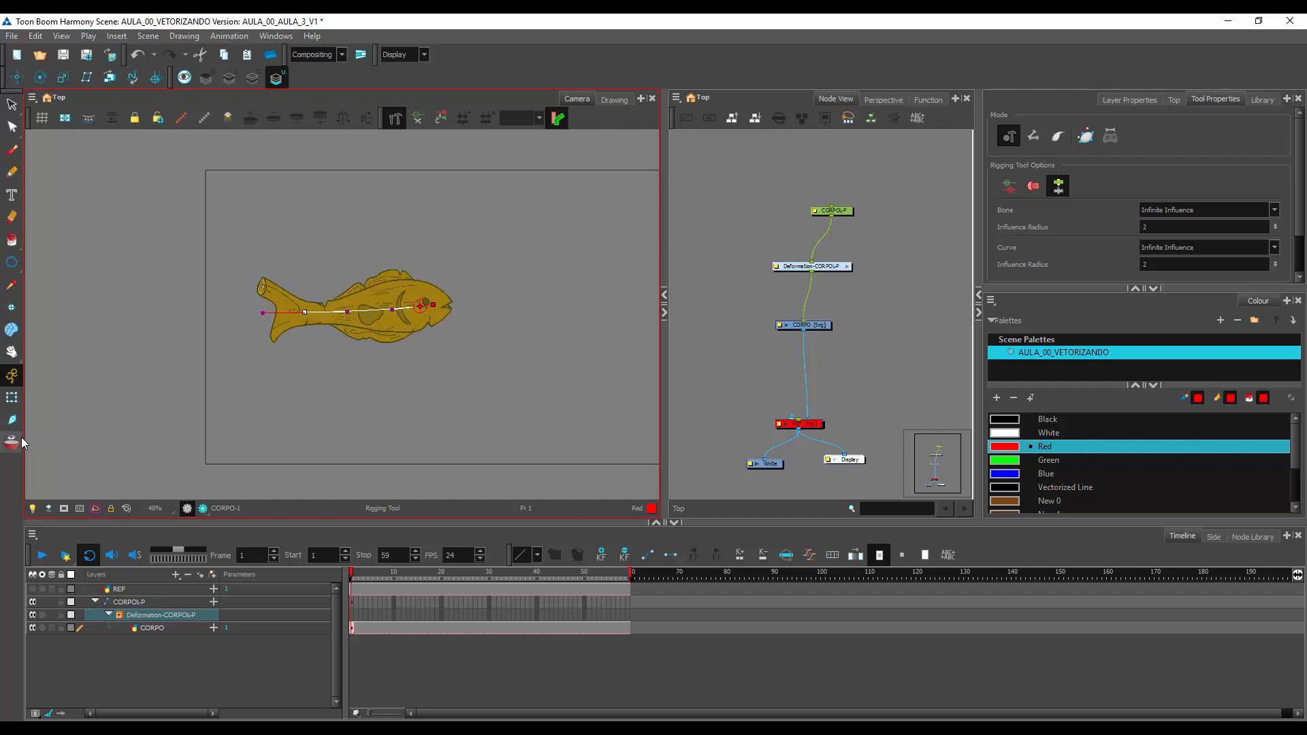
{"action": "left_click", "coordinate": [13, 399]}
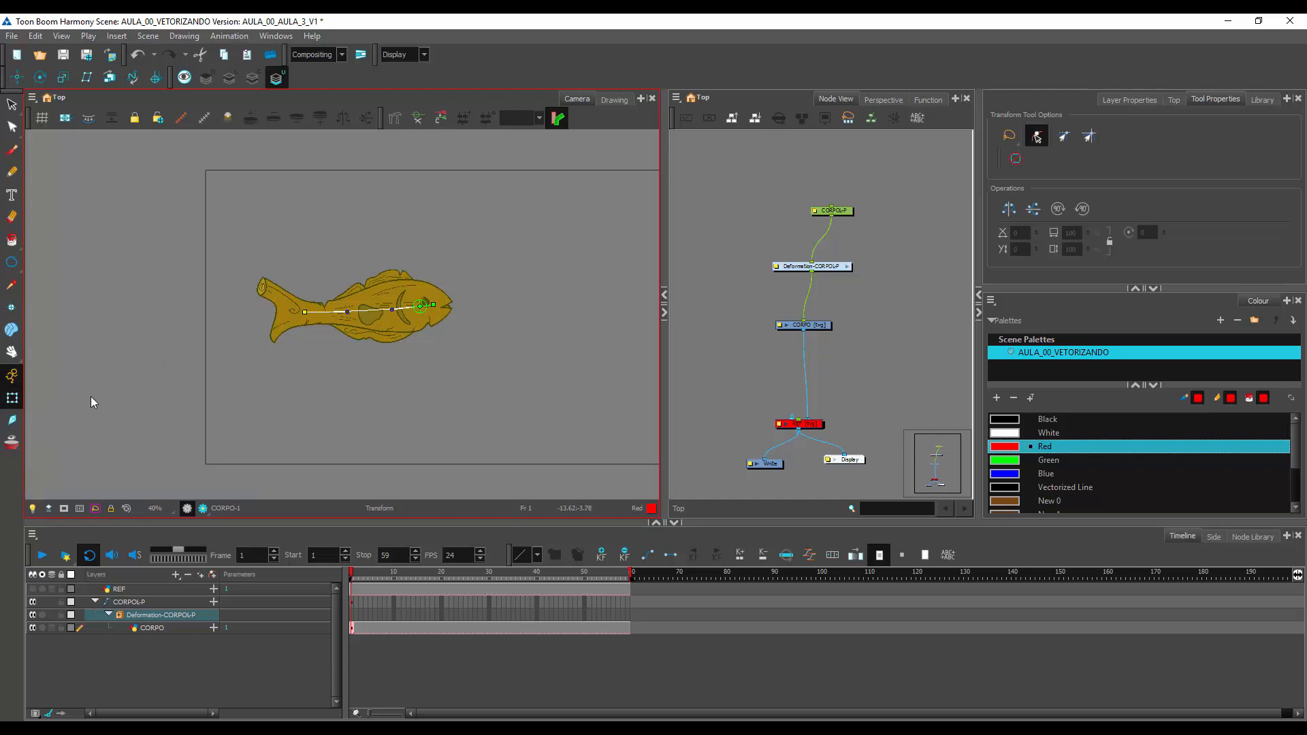
{"action": "left_click", "coordinate": [91, 397]}
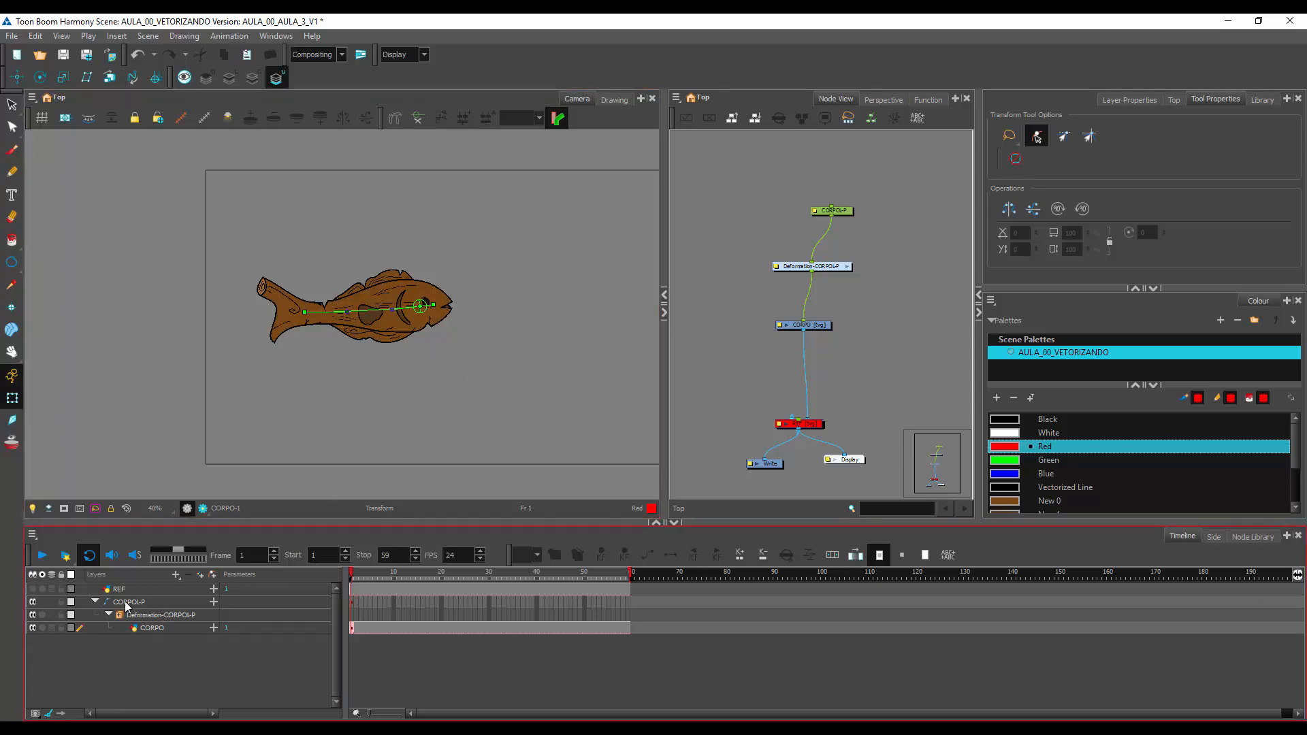
{"action": "left_click", "coordinate": [33, 588]}
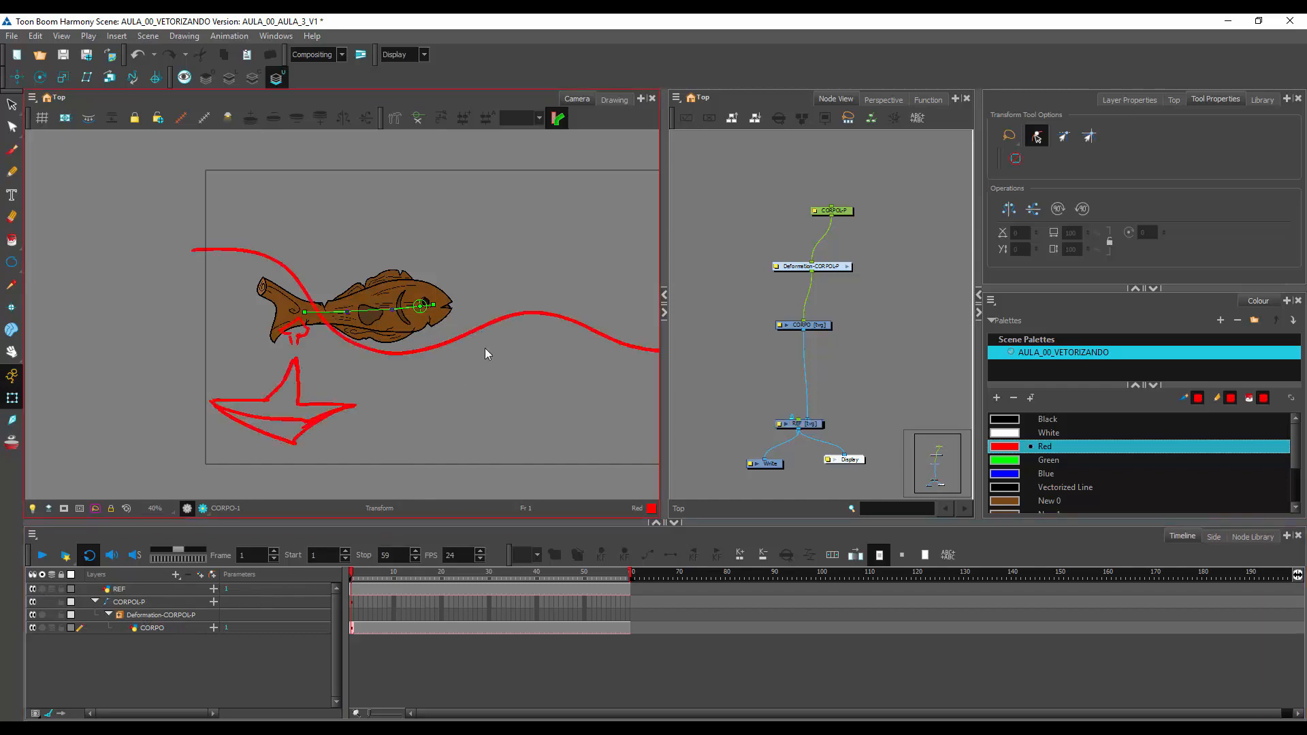
{"action": "left_click", "coordinate": [20, 148]}
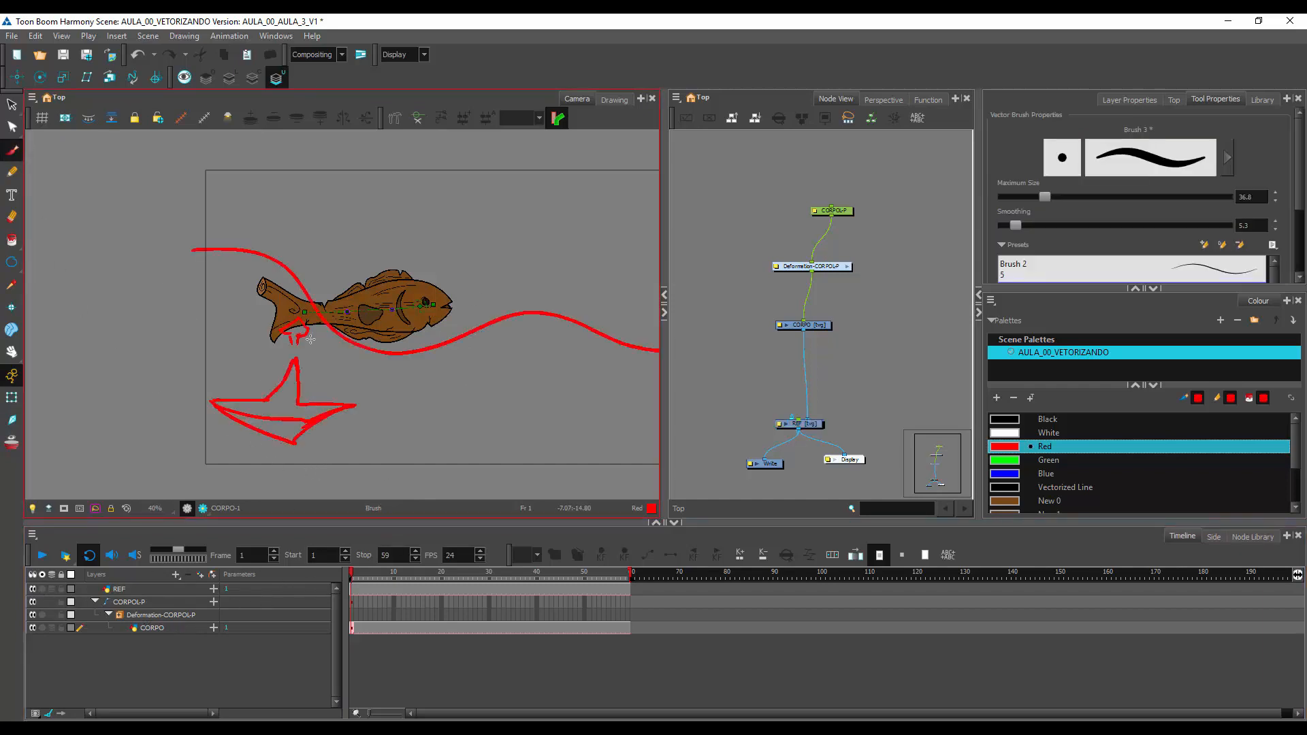
{"action": "key", "text": "alt+s"}
{"action": "mouse_move", "coordinate": [352, 398]}
{"action": "left_mouse_down"}
{"action": "mouse_move", "coordinate": [300, 309]}
{"action": "mouse_move", "coordinate": [348, 457]}
{"action": "mouse_move", "coordinate": [381, 456]}
{"action": "left_mouse_up"}
{"action": "key", "text": "Delete"}
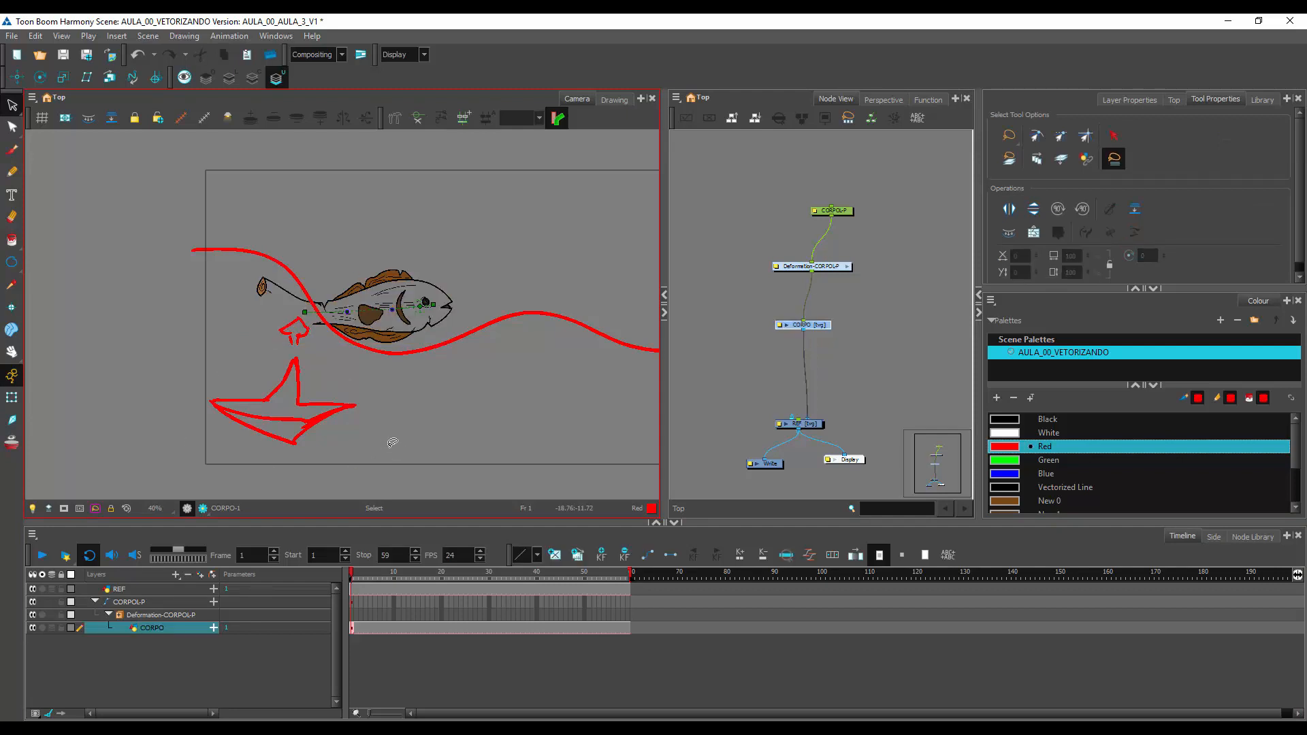
{"action": "key", "text": "ctrl+z"}
{"action": "key", "text": "ctrl+z"}
Delete the red boat and arrow sketches from the REF layer, keeping only the wavy swim path
{"action": "left_click", "coordinate": [157, 589]}
{"action": "mouse_move", "coordinate": [332, 461]}
{"action": "left_mouse_down"}
{"action": "mouse_move", "coordinate": [354, 382]}
{"action": "mouse_move", "coordinate": [235, 315]}
{"action": "mouse_move", "coordinate": [387, 452]}
{"action": "left_mouse_up"}
{"action": "key", "text": "Delete"}
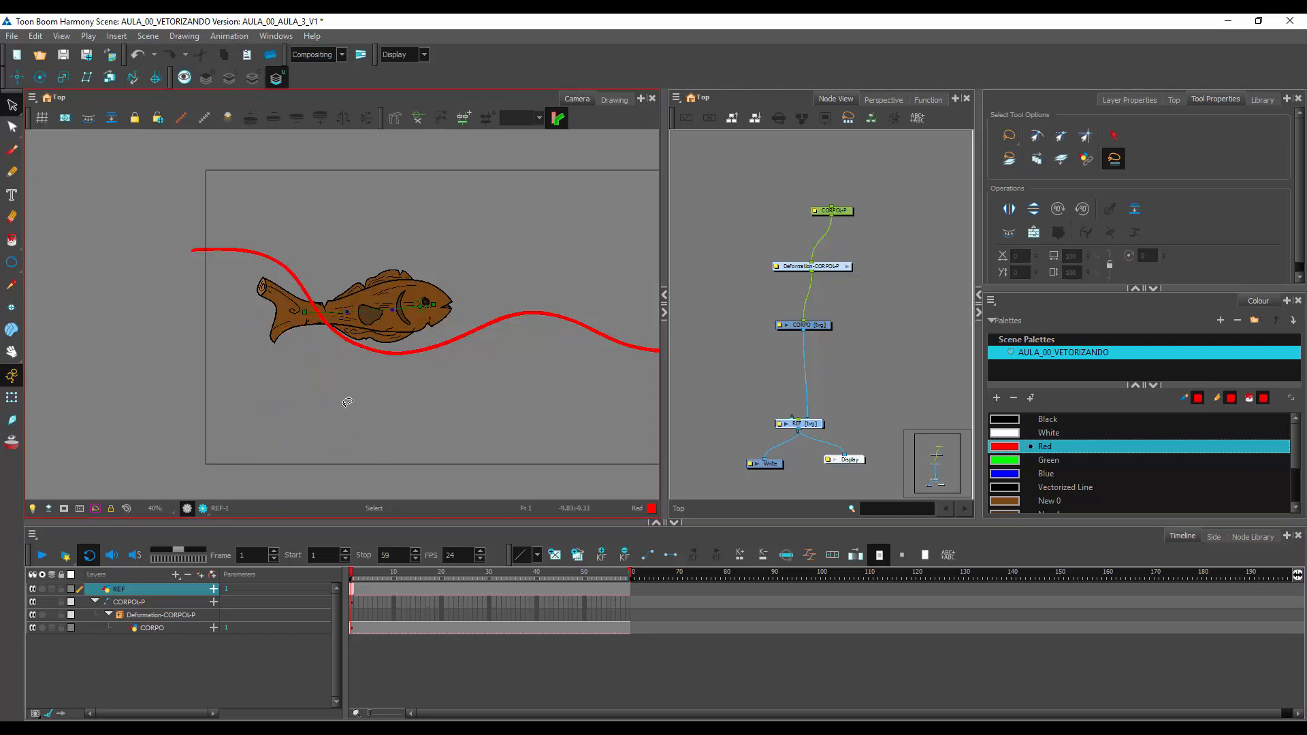
Move the fish by its body peg outside the camera frame, with its mouth at the start of the red path
{"action": "left_click_drag", "start_coordinate": [455, 348], "coordinate": [433, 336]}
{"action": "left_click", "coordinate": [173, 652]}
{"action": "left_click", "coordinate": [145, 601]}
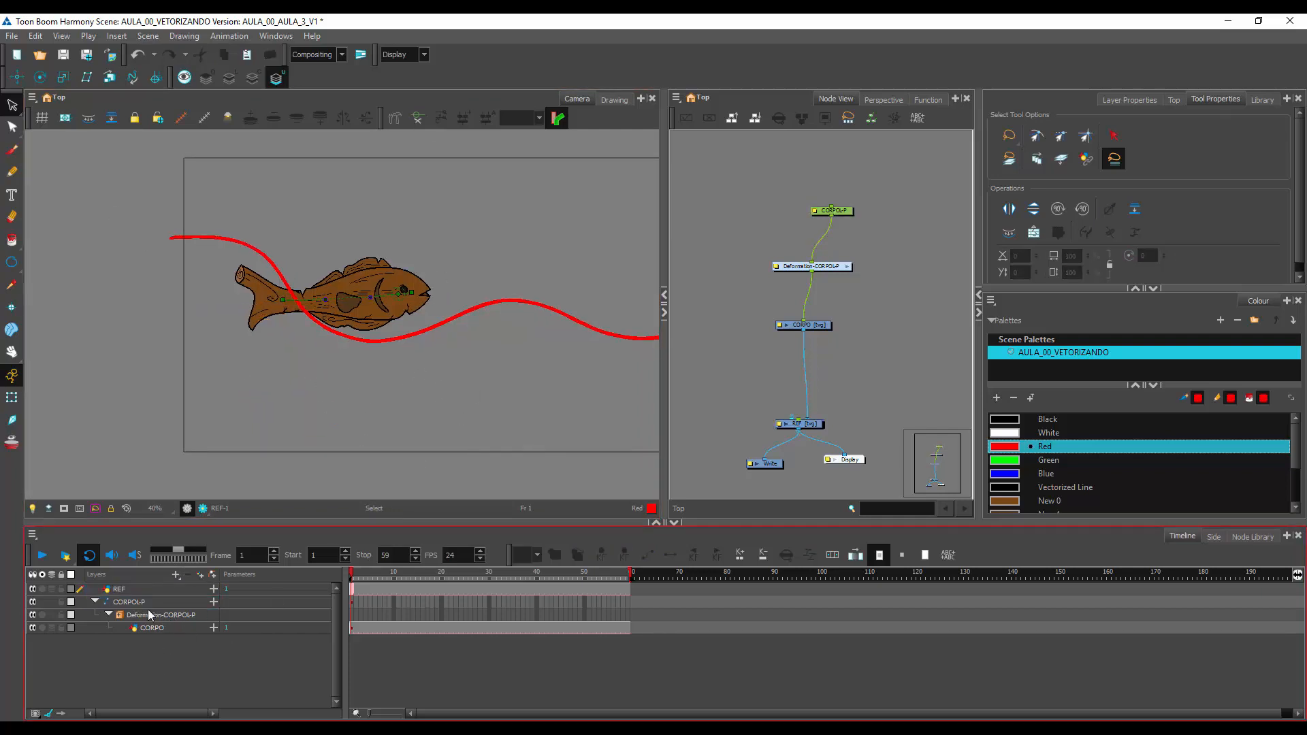
{"action": "left_click", "coordinate": [12, 398]}
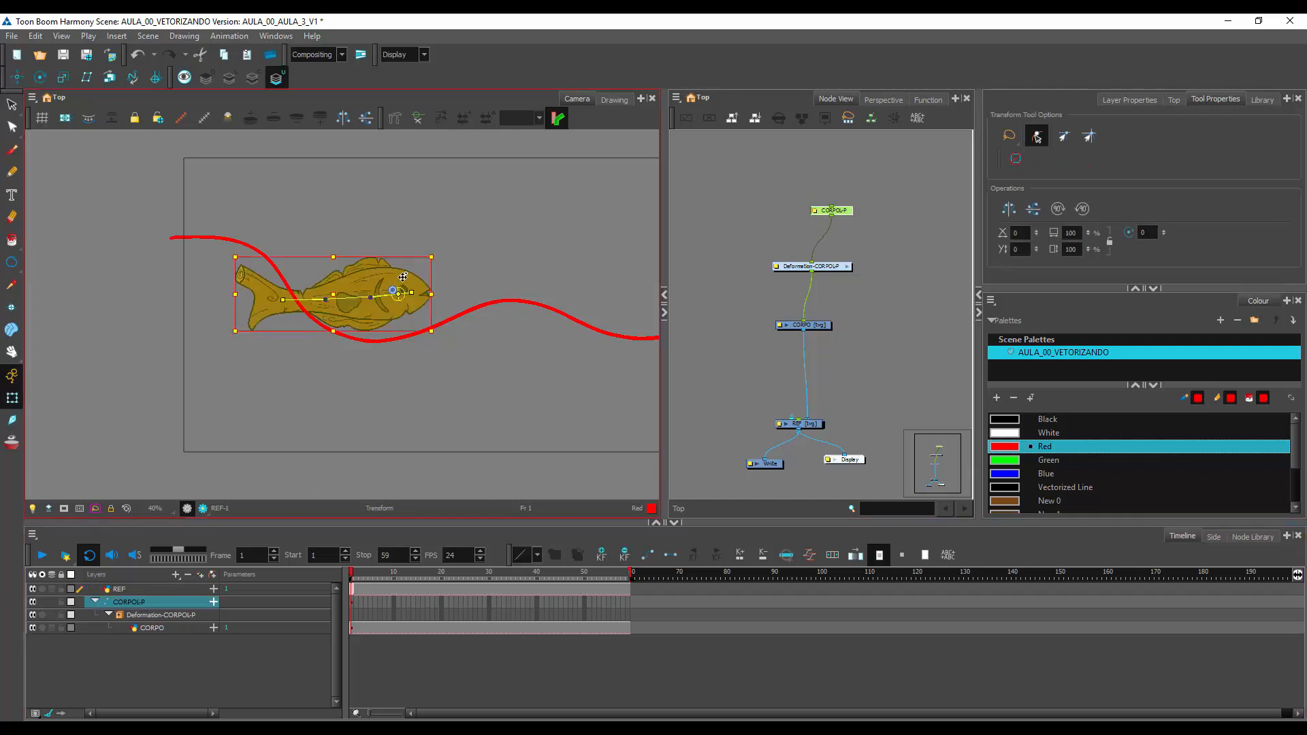
{"action": "left_click_drag", "start_coordinate": [401, 279], "coordinate": [474, 266]}
{"action": "left_click", "coordinate": [251, 283]}
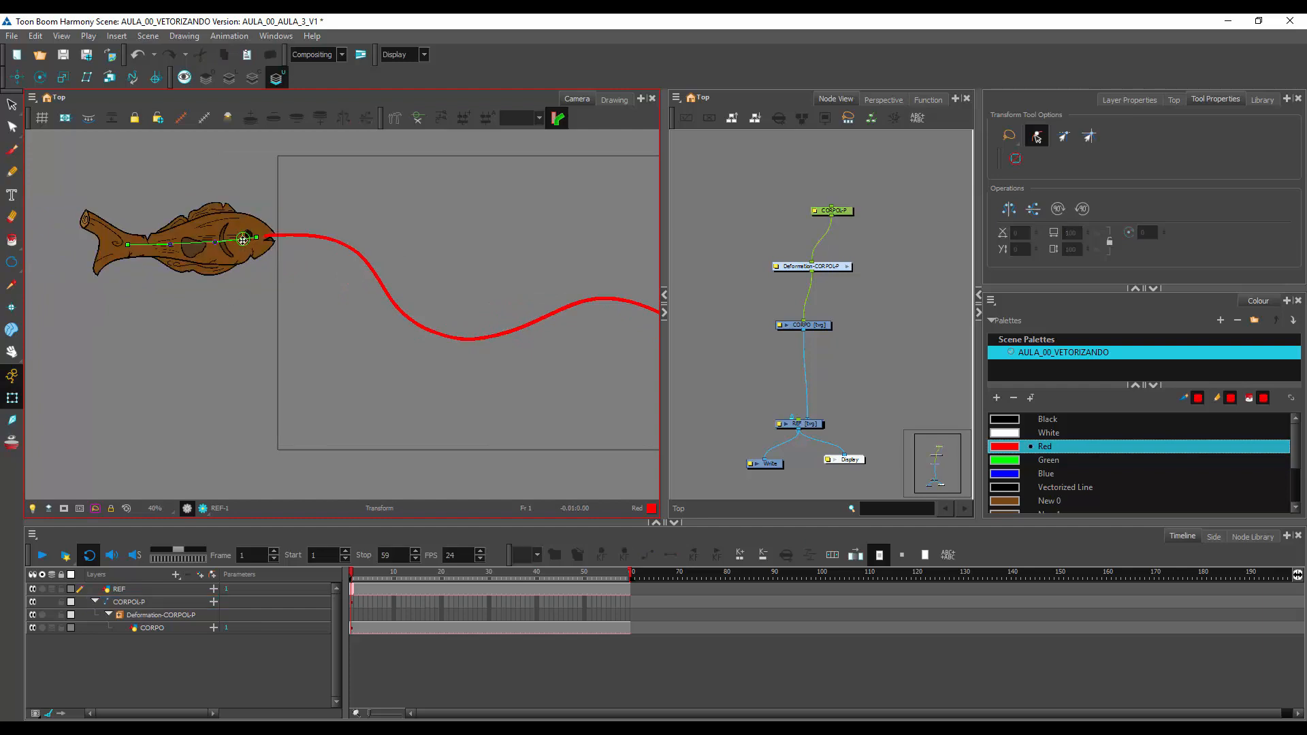
Compare selecting the fish's body peg with selecting its deformation chain in the Camera view
{"action": "left_click", "coordinate": [254, 226]}
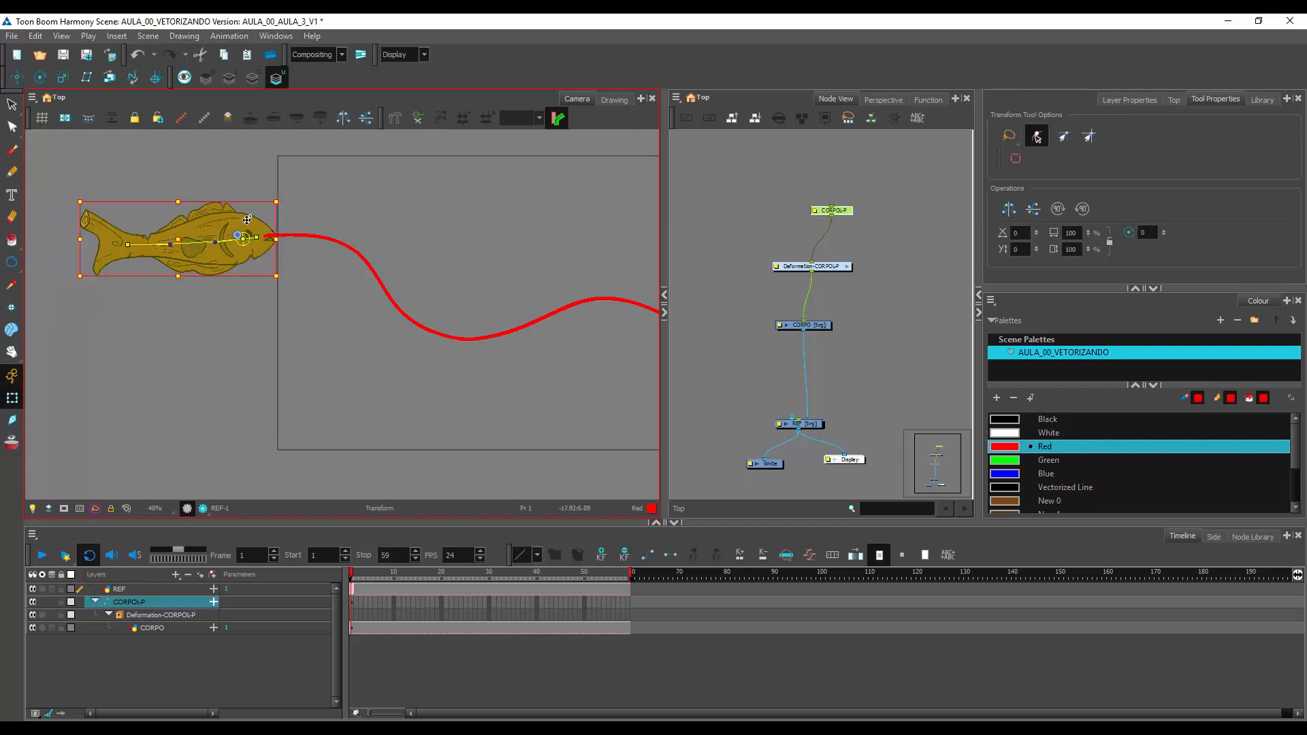
{"action": "left_click", "coordinate": [241, 304]}
{"action": "left_click", "coordinate": [247, 240]}
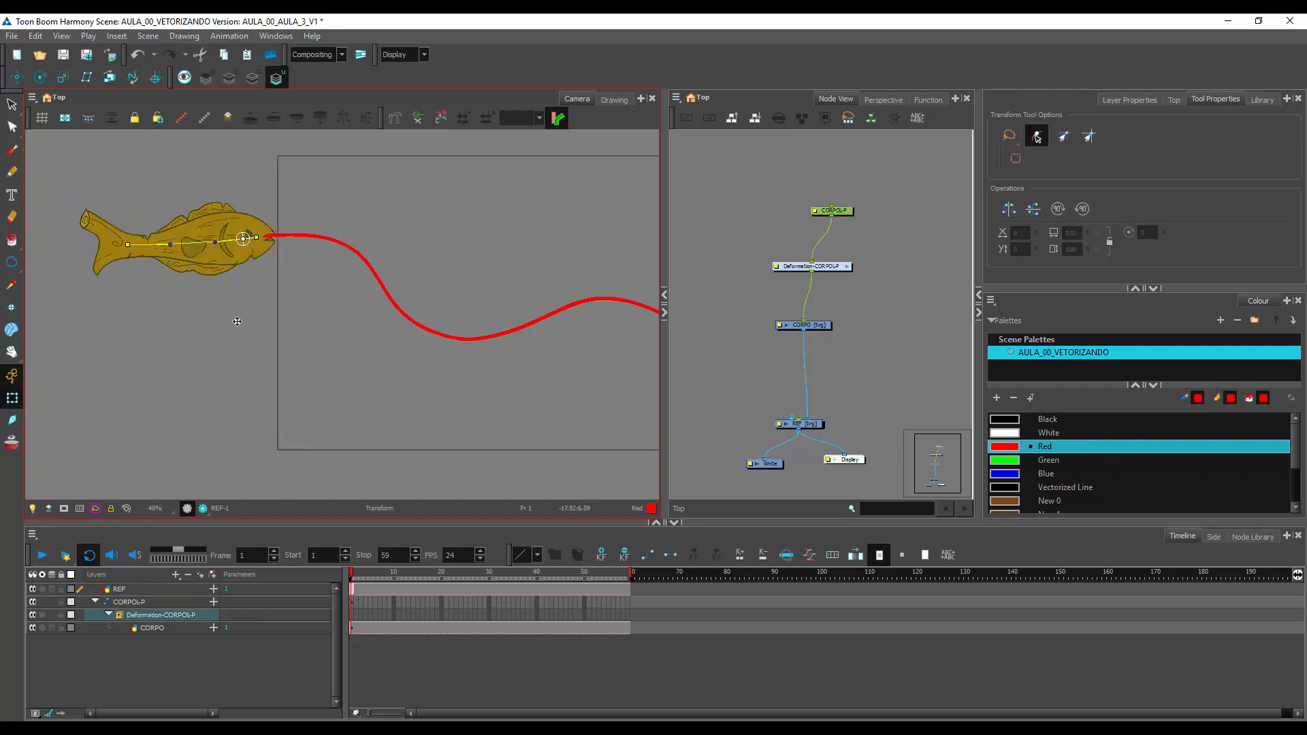
{"action": "left_click", "coordinate": [234, 317]}
Try bending the fish with the deformation chain's curve and offset controls, and undo the changes
{"action": "scroll", "coordinate": [255, 278], "scroll_direction": "up", "scroll_amount": 2}
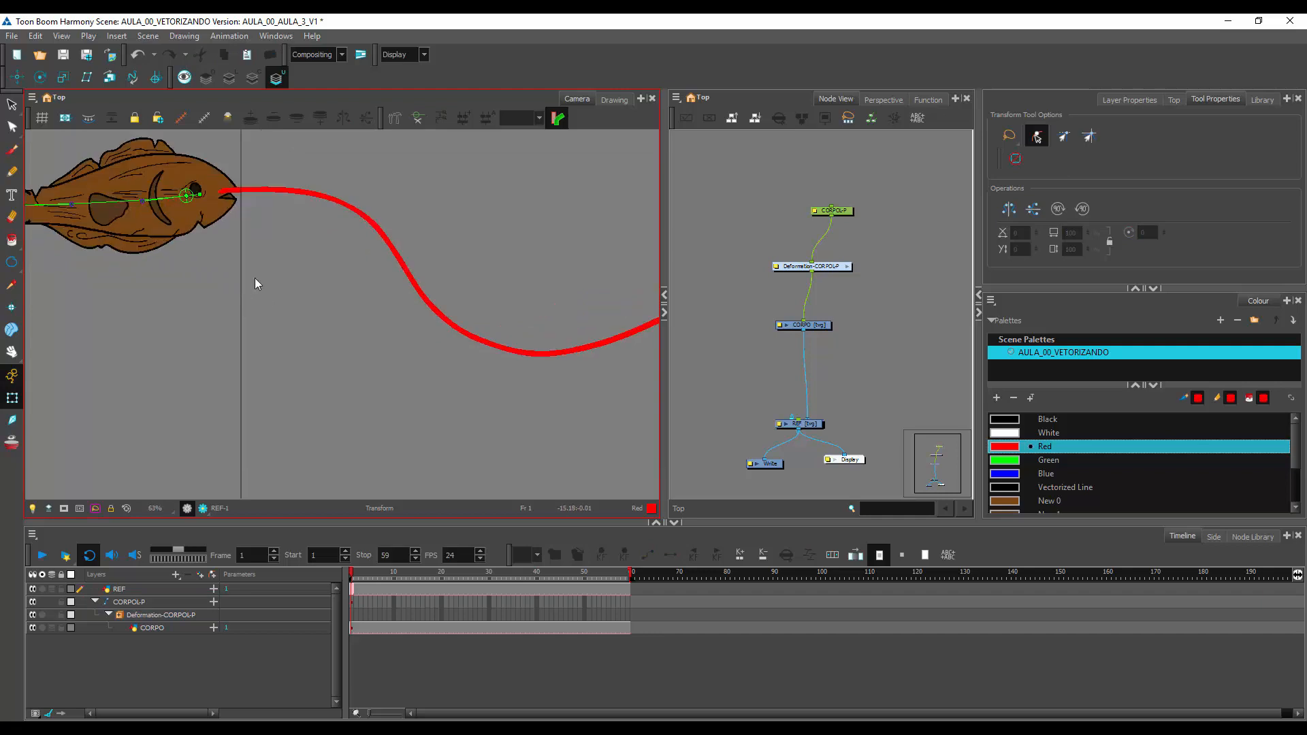
{"action": "left_click_drag", "start_coordinate": [254, 278], "coordinate": [350, 326]}
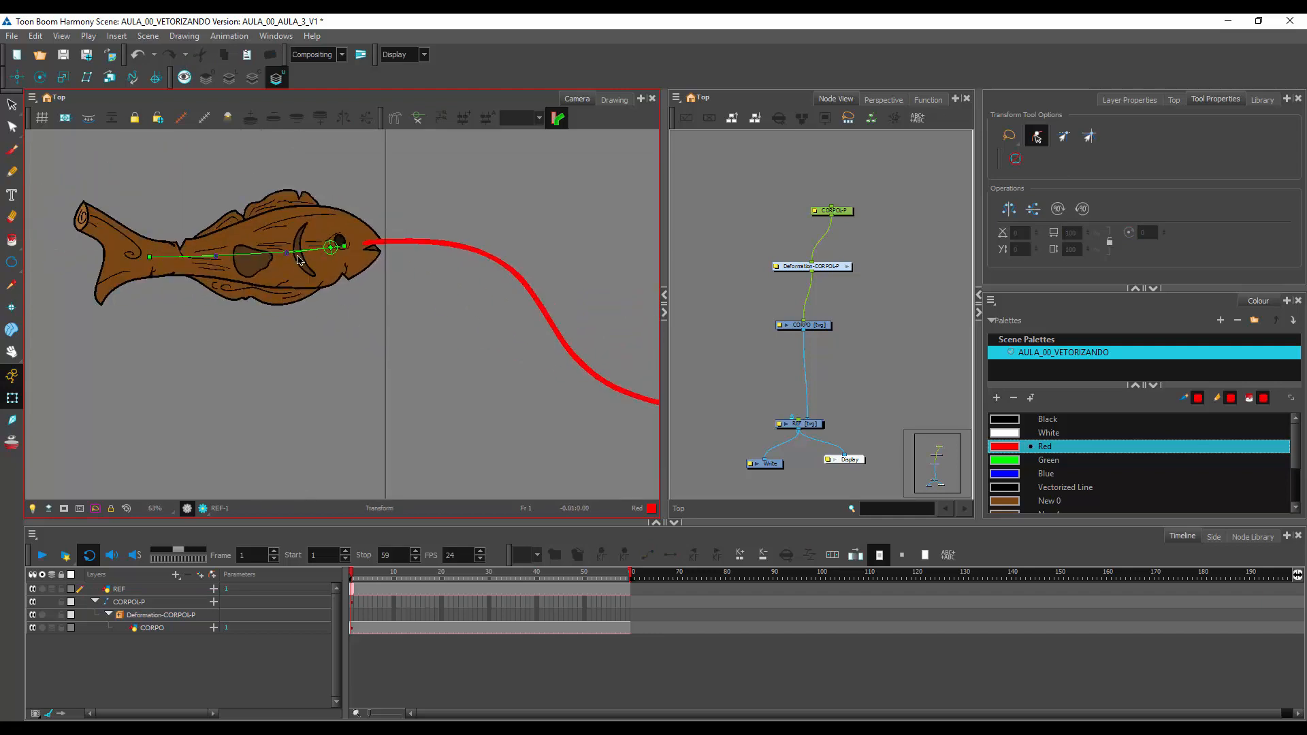
{"action": "left_click", "coordinate": [286, 235]}
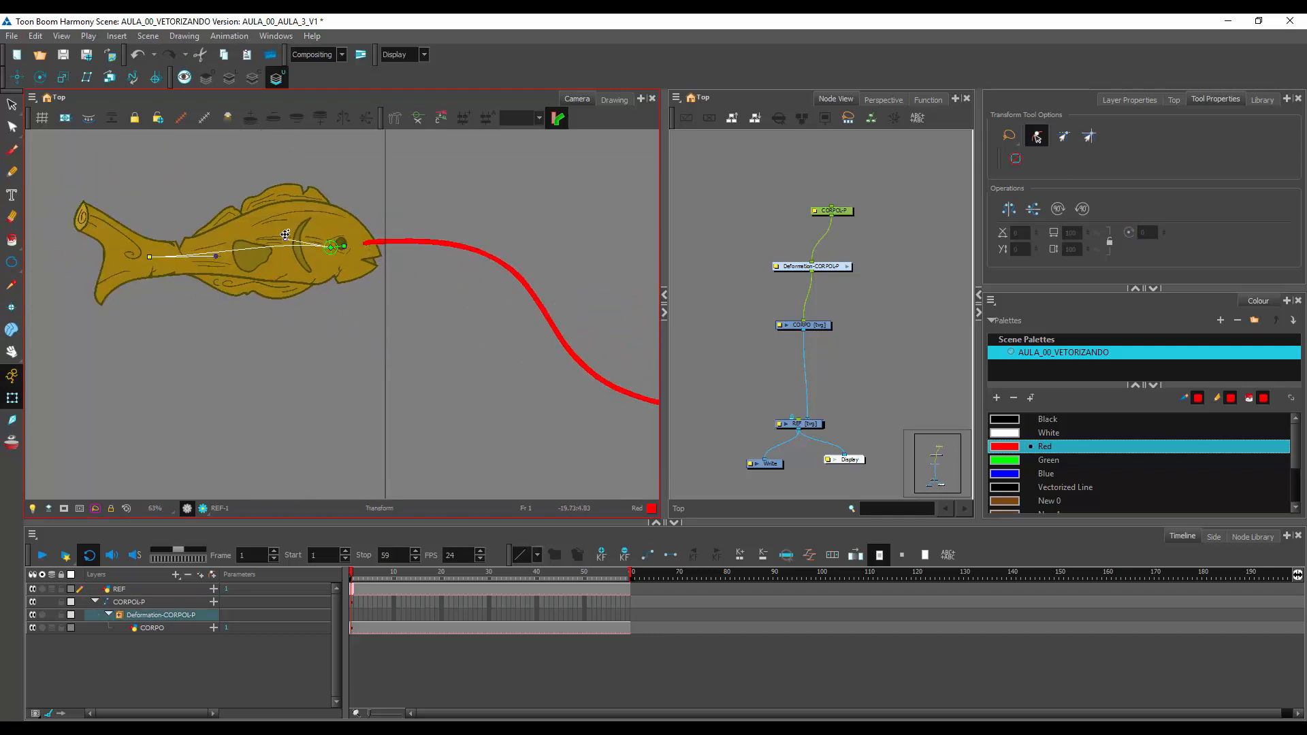
{"action": "left_click_drag", "start_coordinate": [286, 235], "coordinate": [149, 251]}
{"action": "key", "text": "ctrl+z"}
{"action": "key", "text": "ctrl+z"}
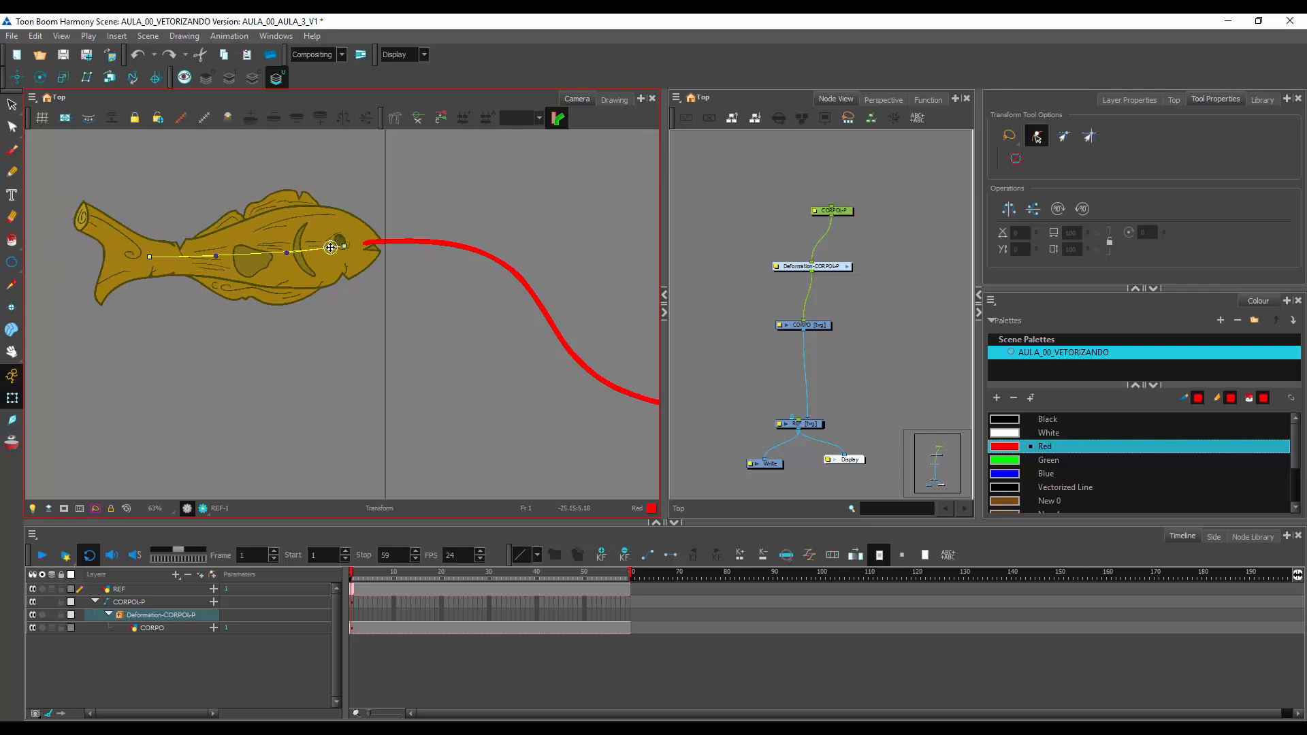
{"action": "mouse_move", "coordinate": [330, 247]}
{"action": "left_mouse_down"}
{"action": "mouse_move", "coordinate": [320, 230]}
{"action": "mouse_move", "coordinate": [344, 245]}
{"action": "left_mouse_up"}
{"action": "key", "text": "ctrl+z"}
{"action": "key", "text": "ctrl+z"}
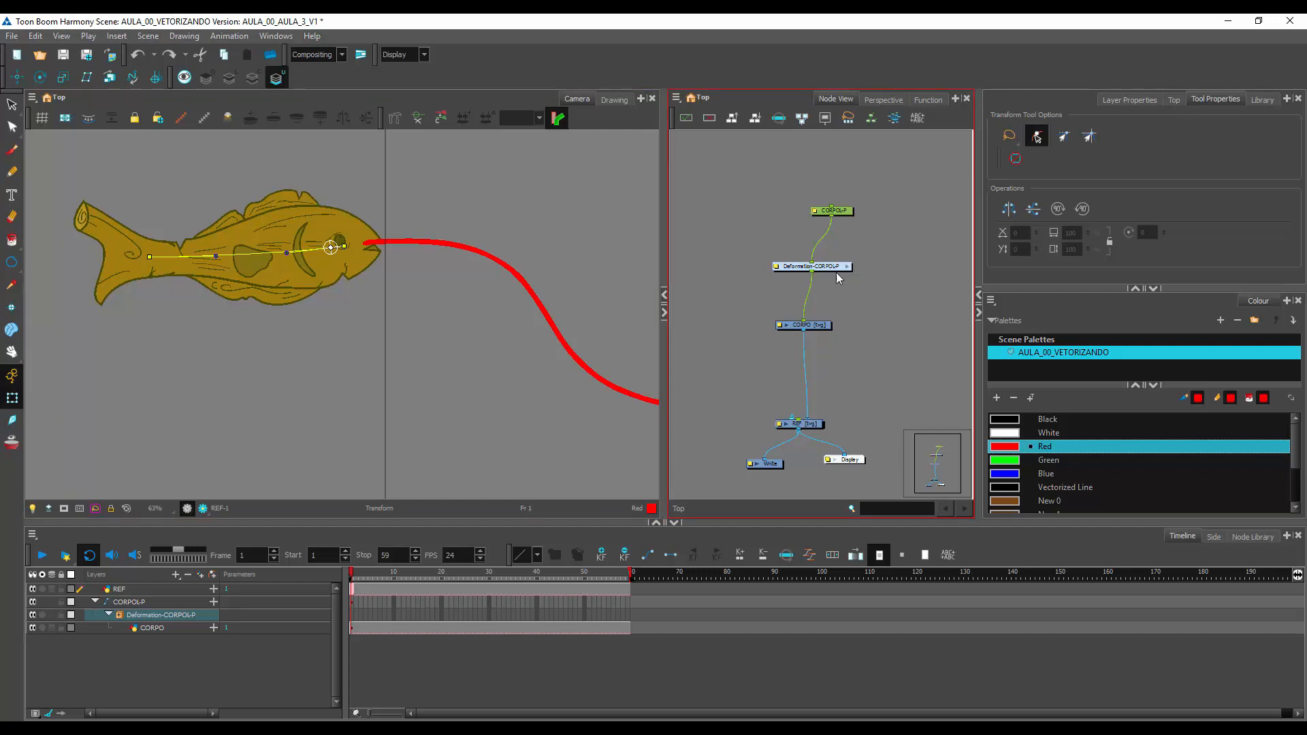
Open the fish's deformation group and space out its Offset and Curve nodes
{"action": "left_click", "coordinate": [800, 271]}
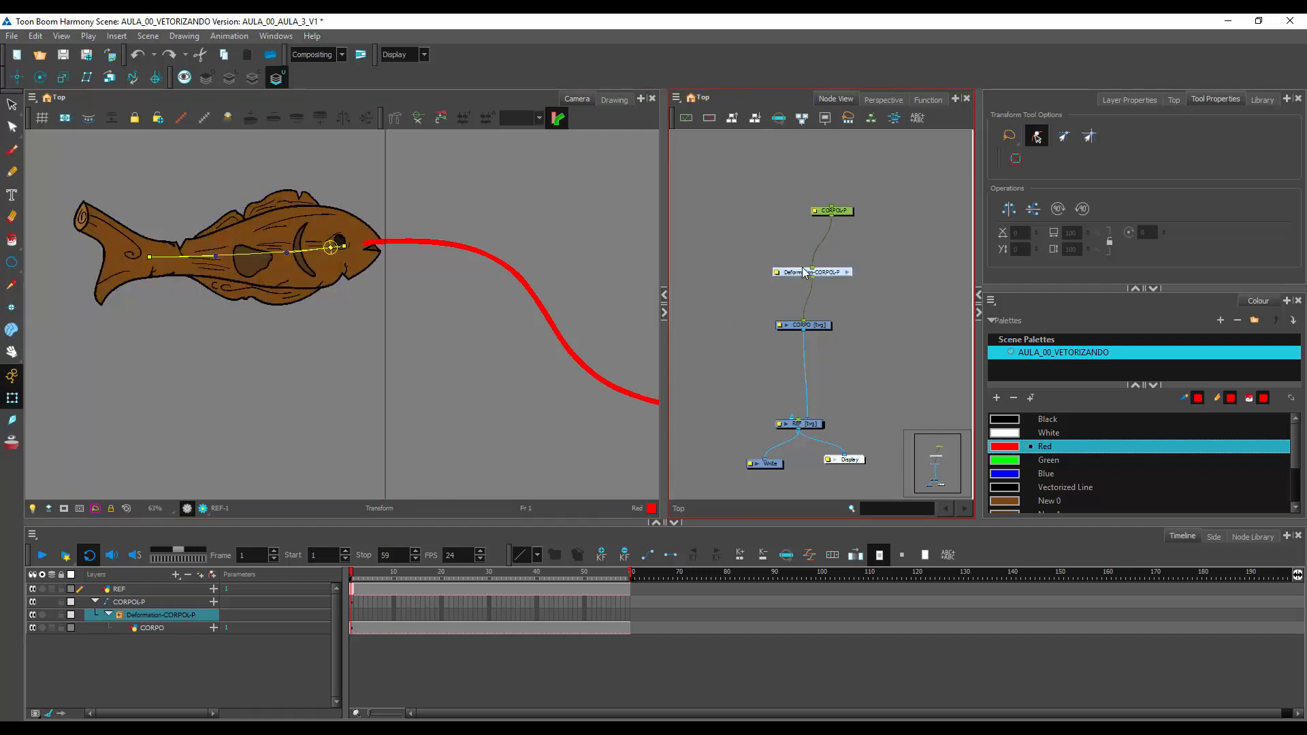
{"action": "left_click", "coordinate": [844, 267]}
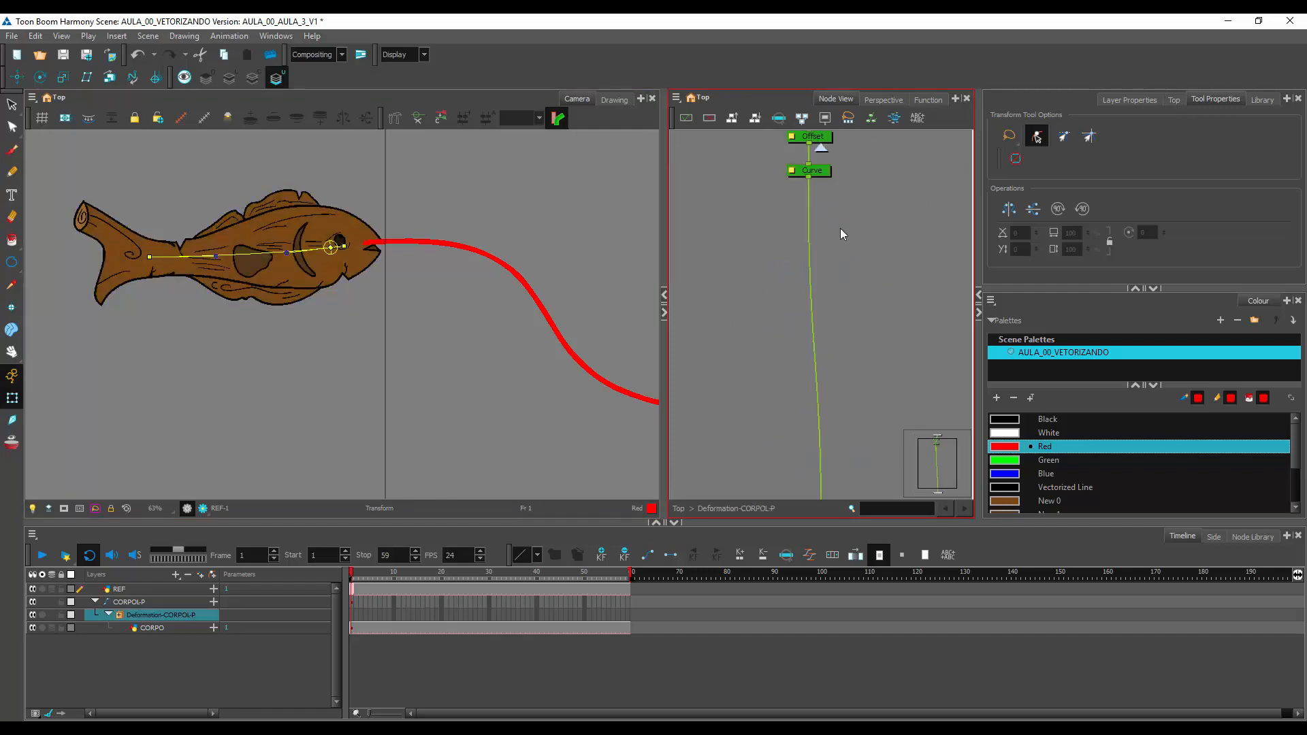
{"action": "scroll", "coordinate": [855, 219], "scroll_direction": "down", "scroll_amount": 2}
{"action": "left_click_drag", "start_coordinate": [867, 253], "coordinate": [852, 288]}
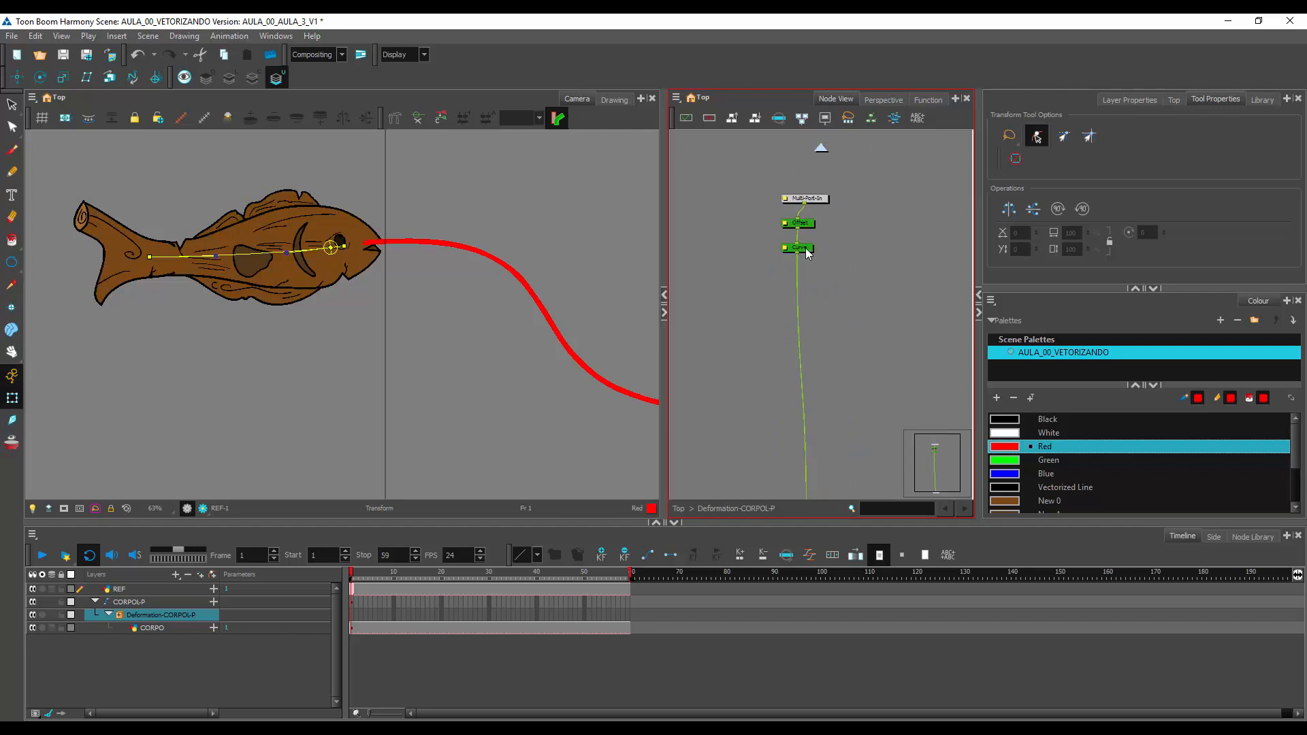
{"action": "left_click_drag", "start_coordinate": [806, 250], "coordinate": [806, 278]}
{"action": "left_click_drag", "start_coordinate": [806, 223], "coordinate": [805, 234]}
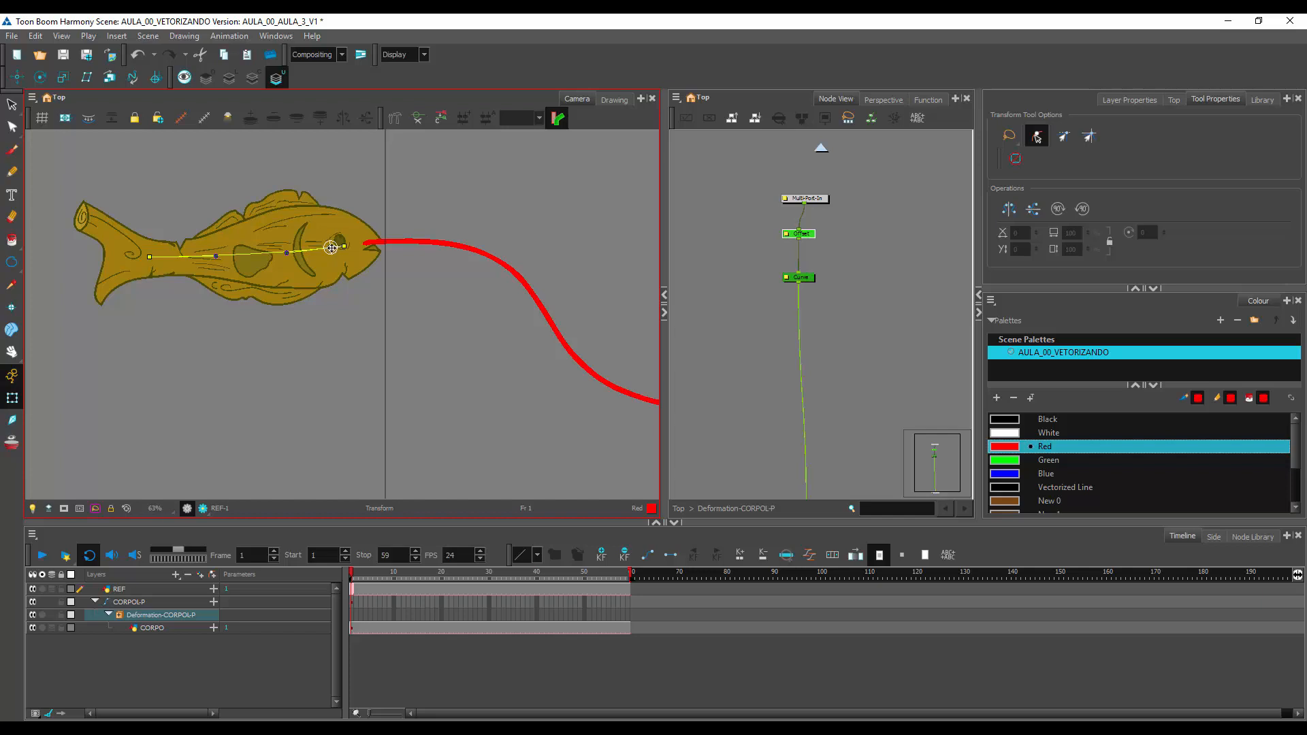
Select the Offset and Curve nodes together and add a keyframe to both at frame 1
{"action": "left_click", "coordinate": [752, 293]}
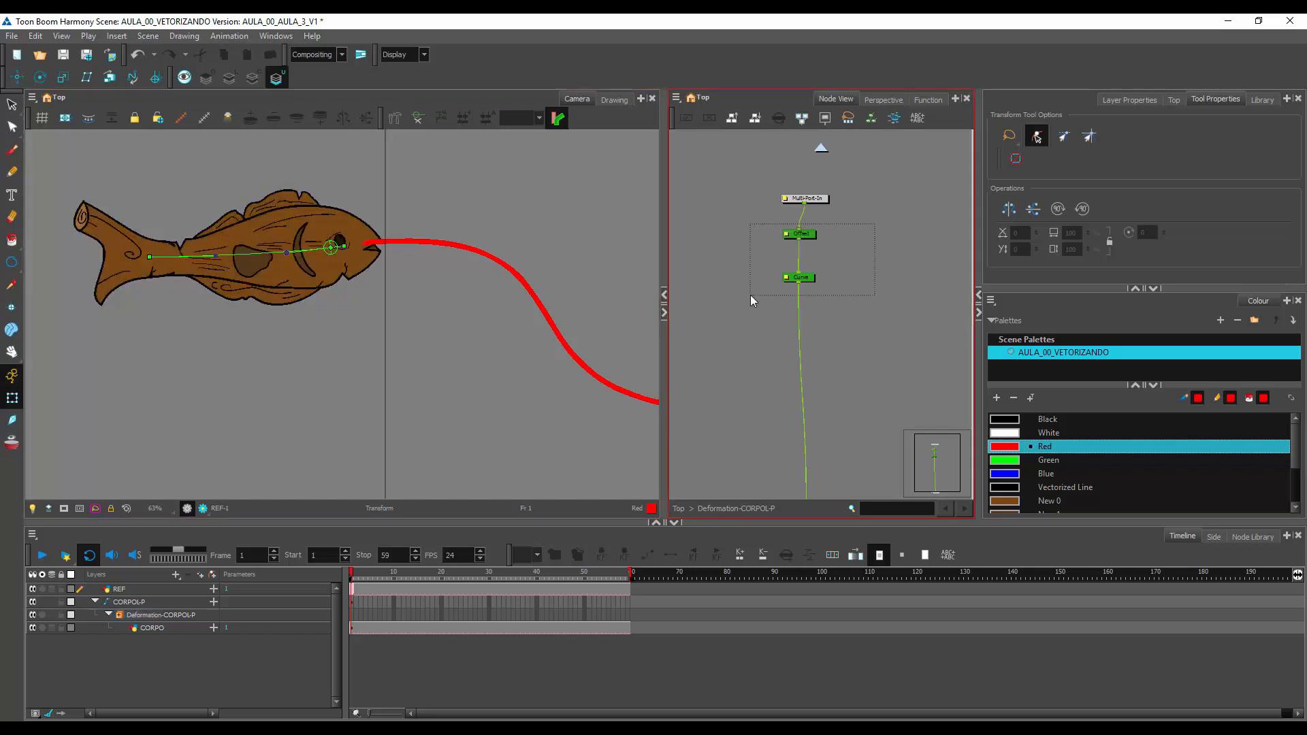
{"action": "left_click", "coordinate": [807, 234]}
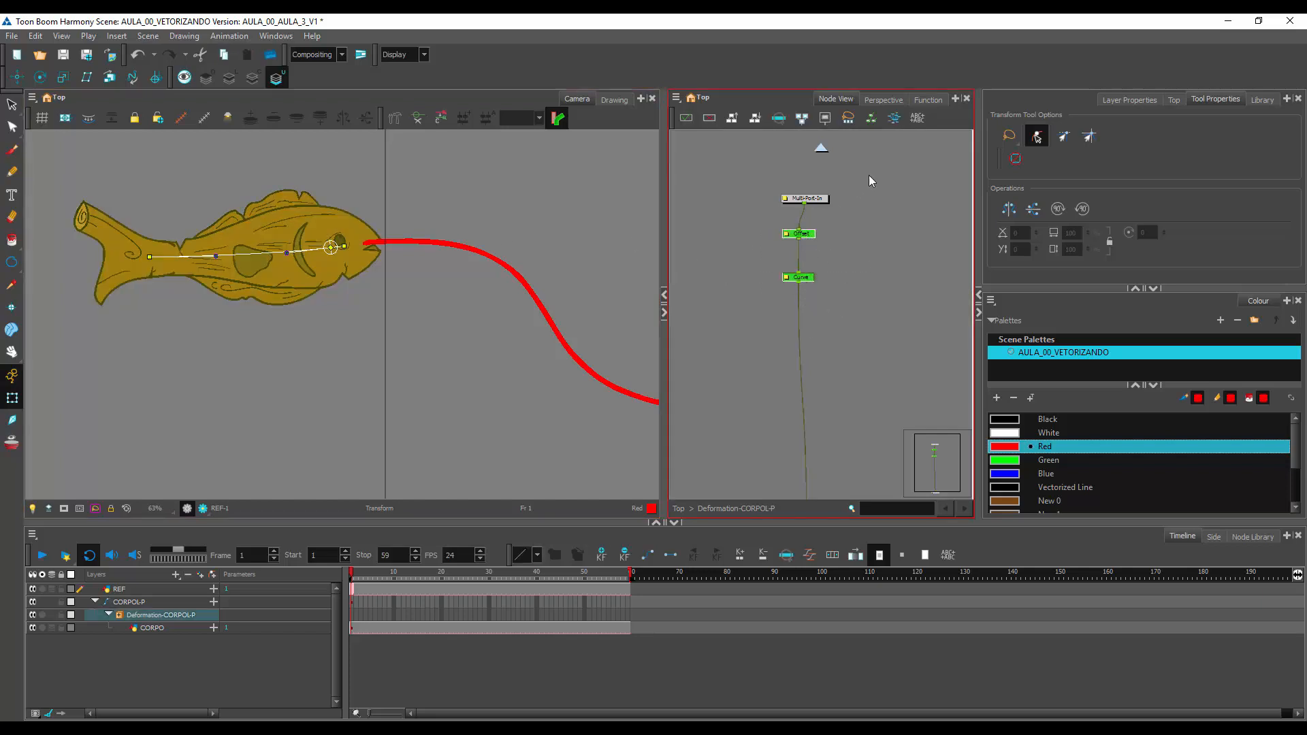
{"action": "left_click", "coordinate": [702, 352]}
{"action": "left_click", "coordinate": [800, 233]}
{"action": "left_click", "coordinate": [750, 309]}
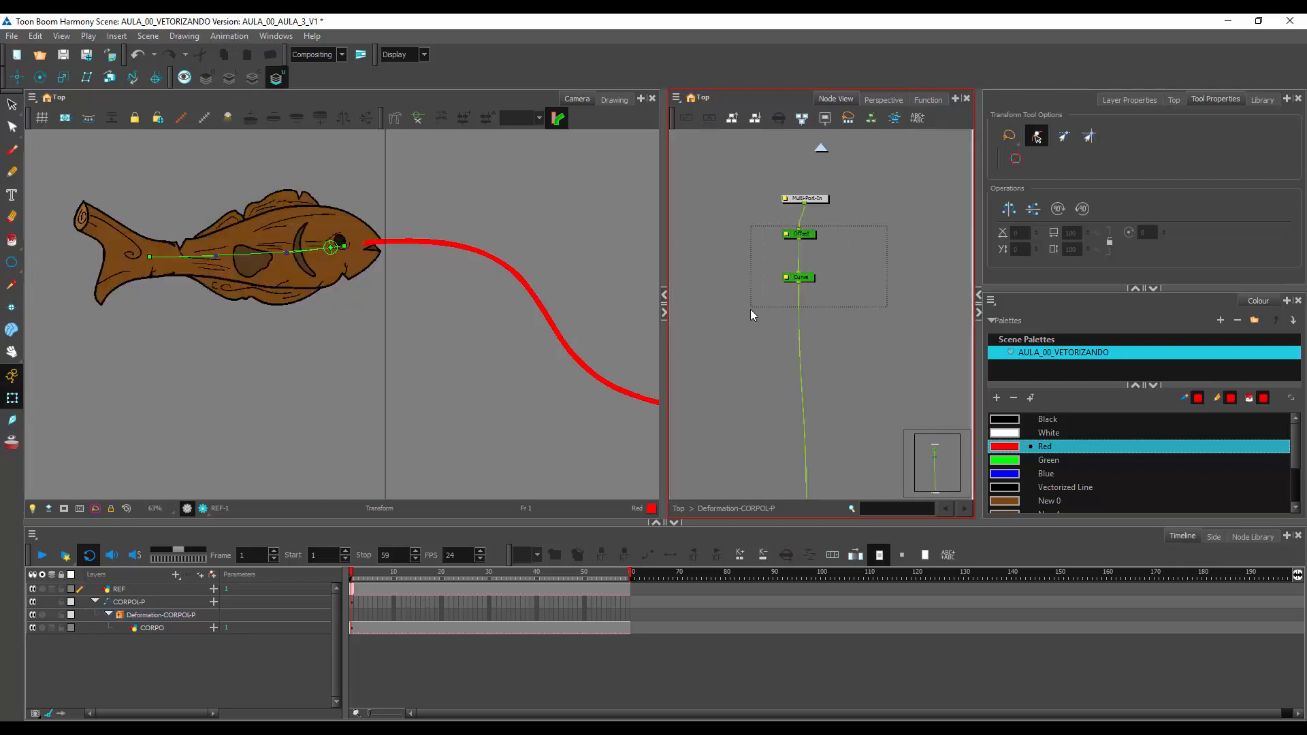
{"action": "left_click", "coordinate": [784, 277]}
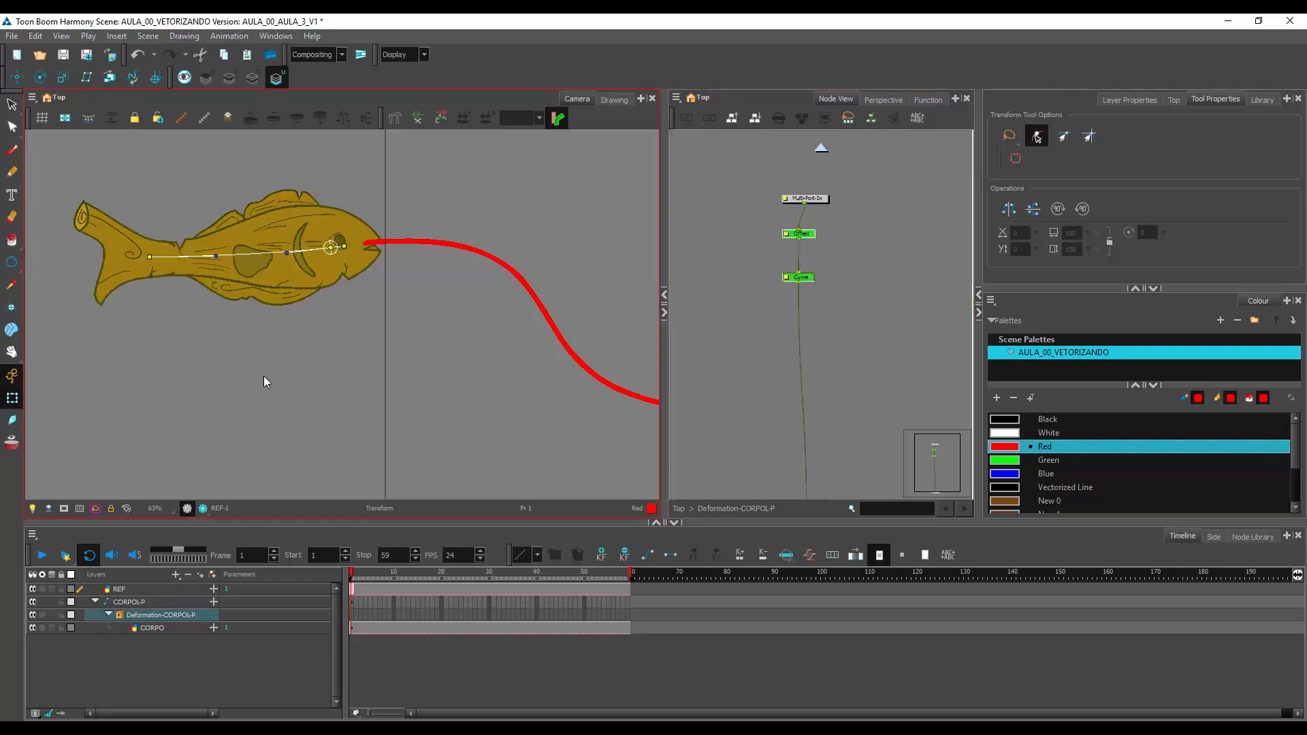
{"action": "left_click", "coordinate": [601, 555]}
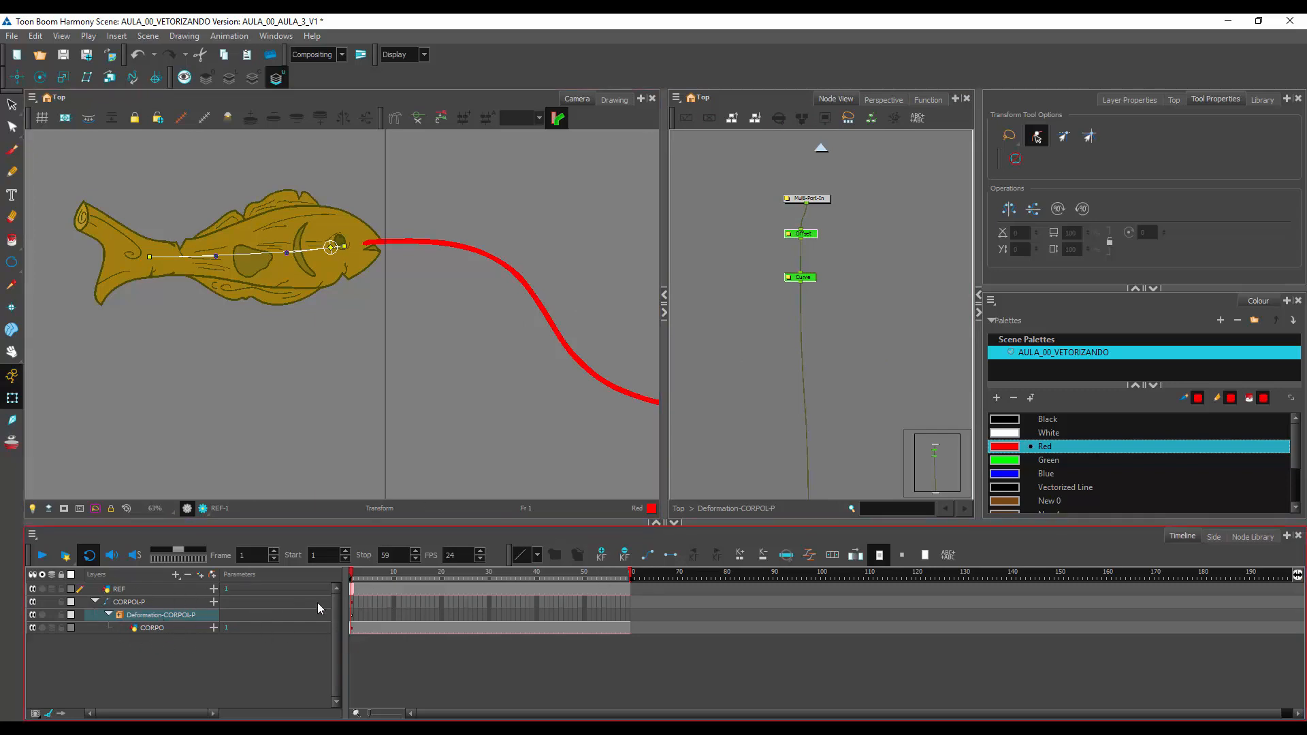
Expand the deformation group in the timeline and inspect the frame 1 keyframes of Offset and Curve
{"action": "left_click", "coordinate": [108, 615]}
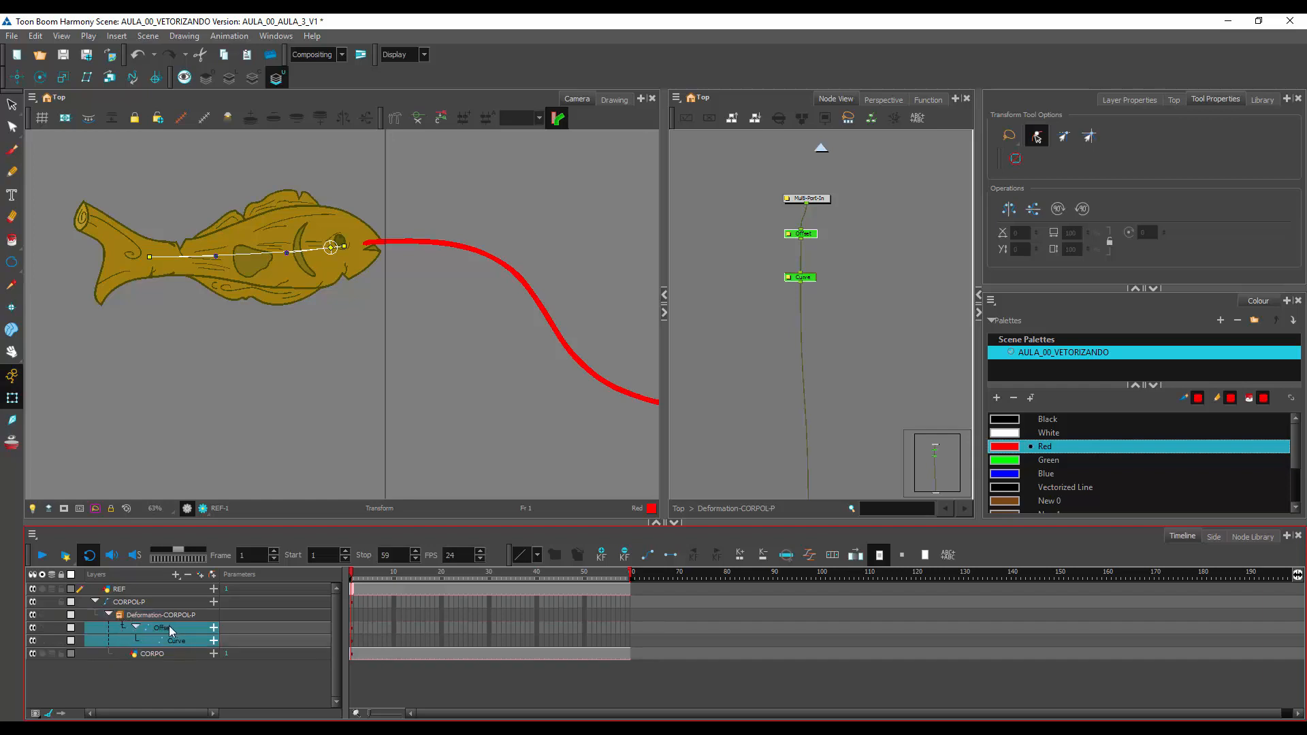
{"action": "left_click", "coordinate": [185, 669]}
{"action": "left_click", "coordinate": [353, 627]}
{"action": "left_click", "coordinate": [352, 641]}
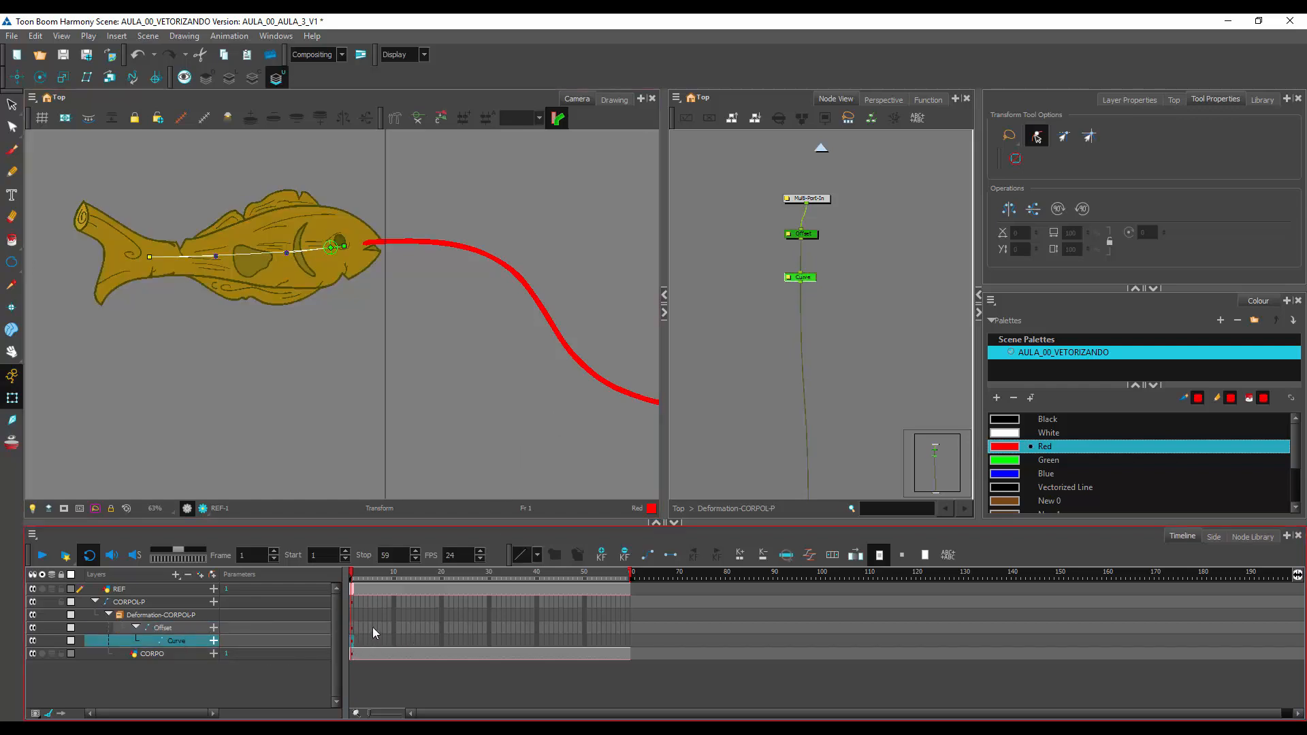
At frame 10, move the deformation offset forward along the red path and rotate the fish to follow its downward slope
{"action": "left_click_drag", "start_coordinate": [542, 398], "coordinate": [451, 414]}
{"action": "scroll", "coordinate": [519, 390], "scroll_direction": "down", "scroll_amount": 4}
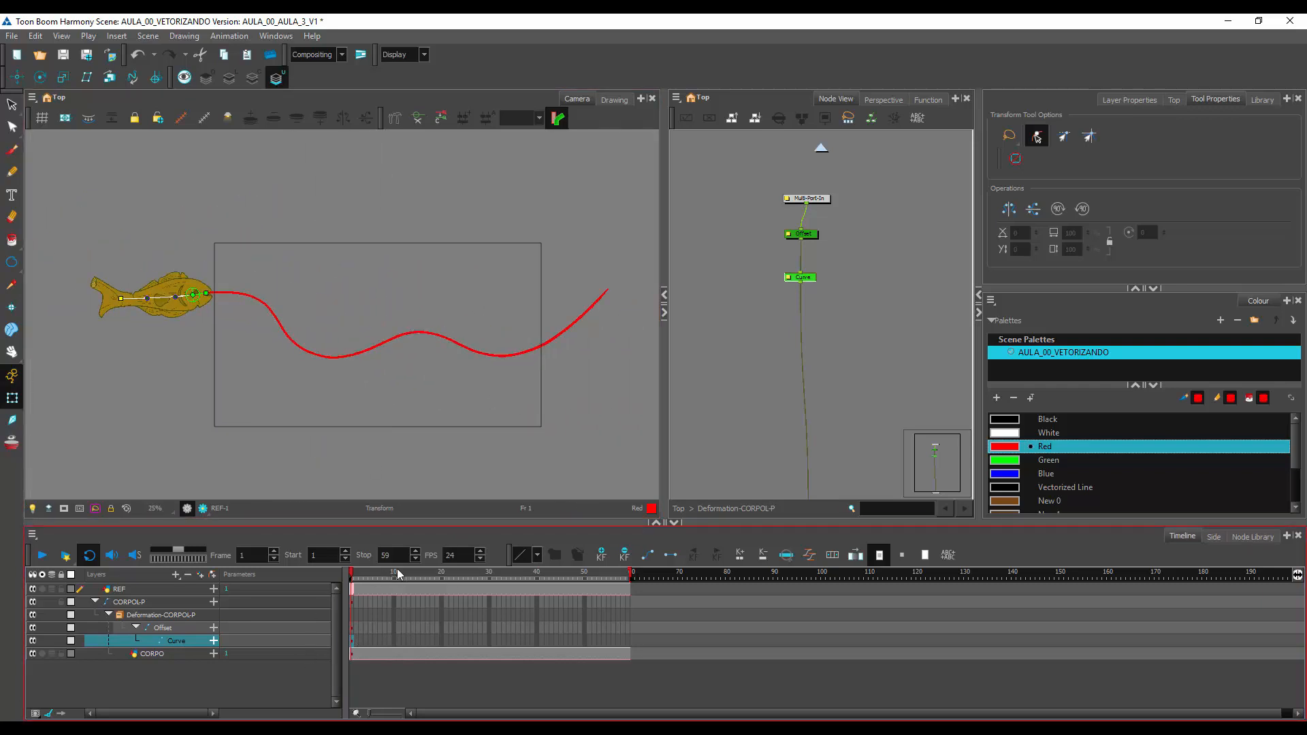
{"action": "left_click", "coordinate": [396, 571]}
{"action": "left_click", "coordinate": [195, 294]}
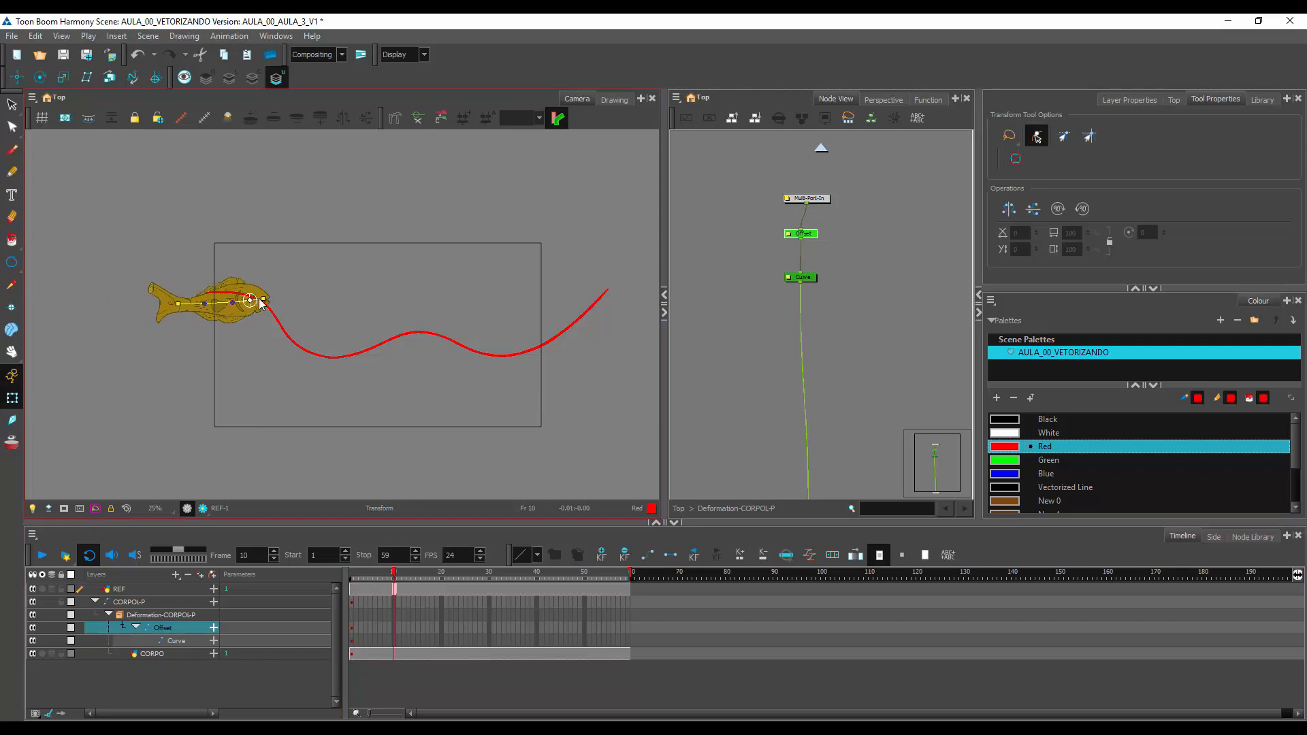
{"action": "scroll", "coordinate": [309, 324], "scroll_direction": "up", "scroll_amount": 4}
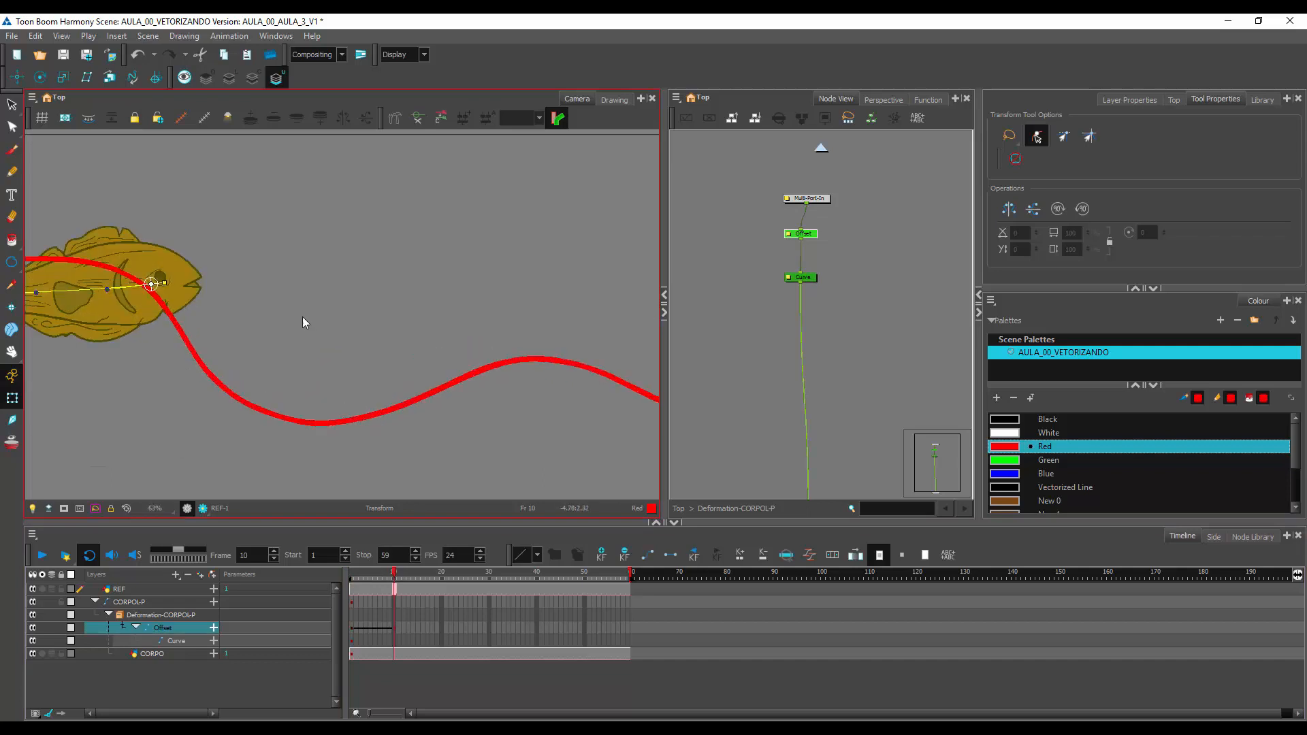
{"action": "left_click_drag", "start_coordinate": [267, 294], "coordinate": [467, 305]}
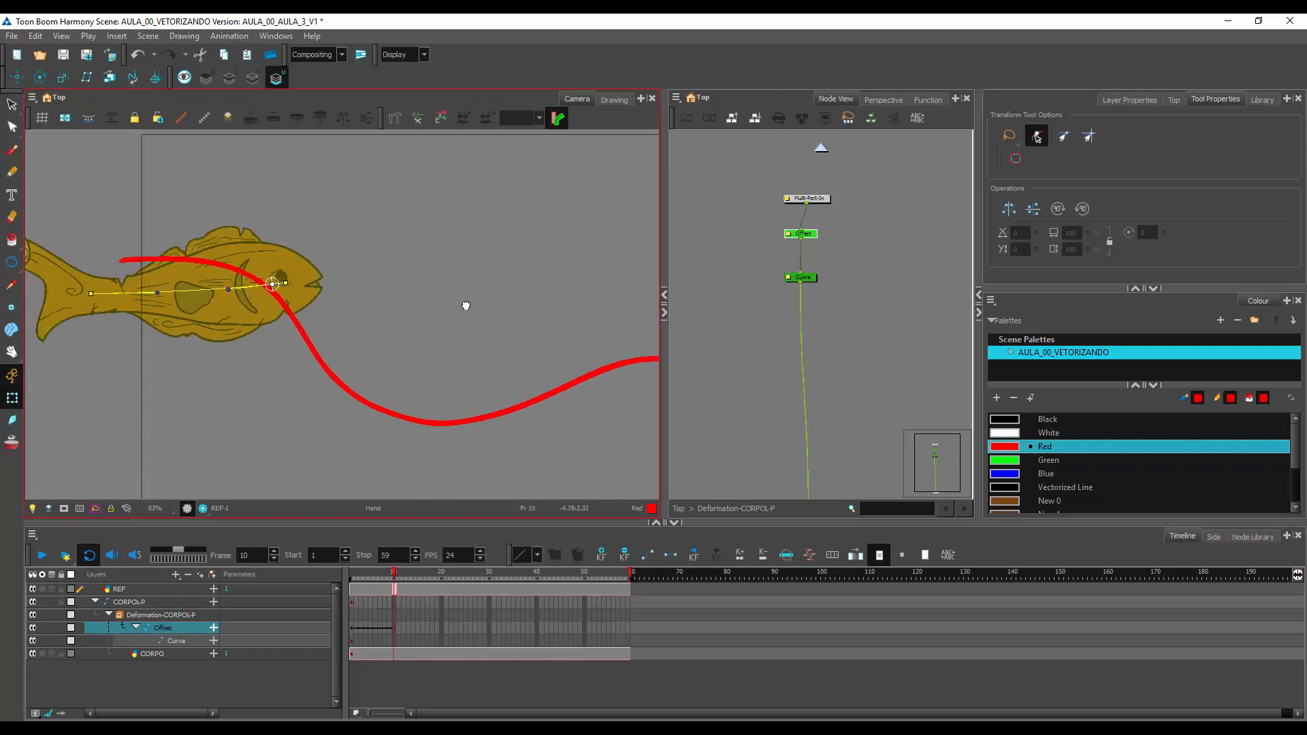
{"action": "left_click_drag", "start_coordinate": [349, 299], "coordinate": [384, 361]}
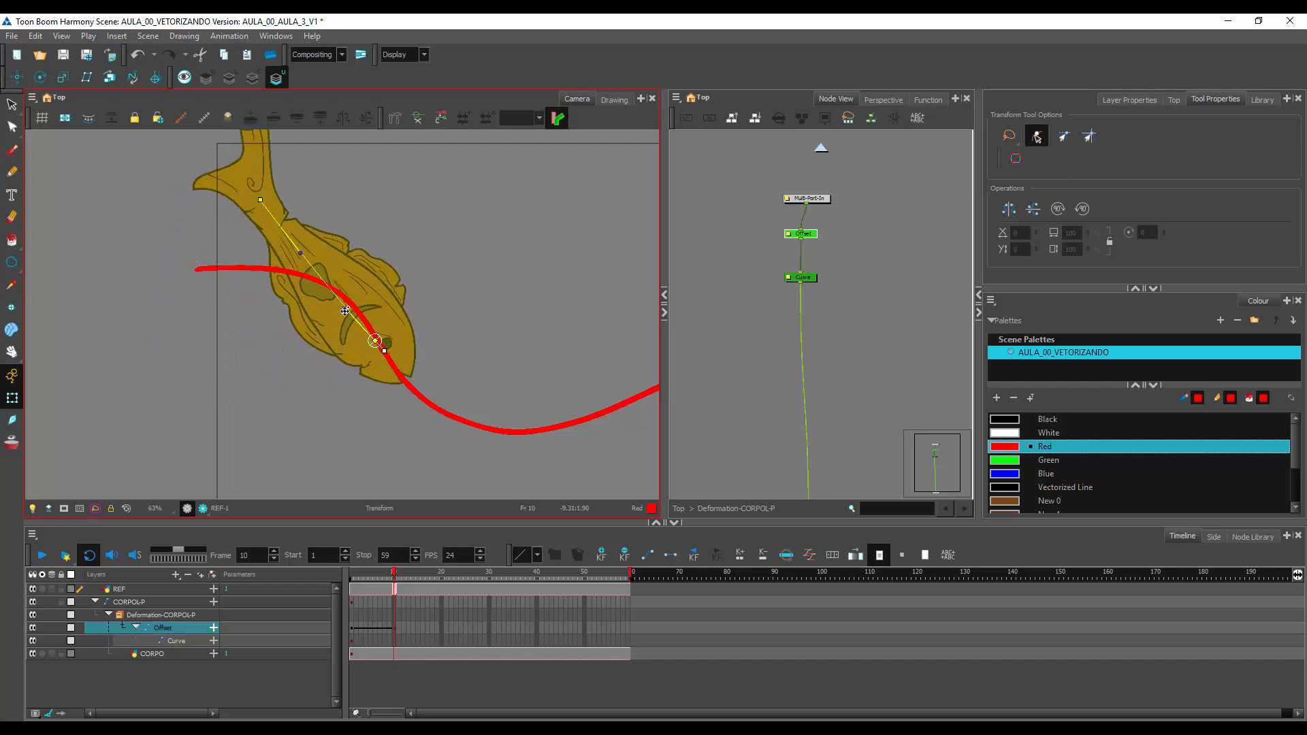
At frame 10, move the tail point onto the red path and adjust the curve handles so the body follows it
{"action": "left_click_drag", "start_coordinate": [258, 203], "coordinate": [229, 267]}
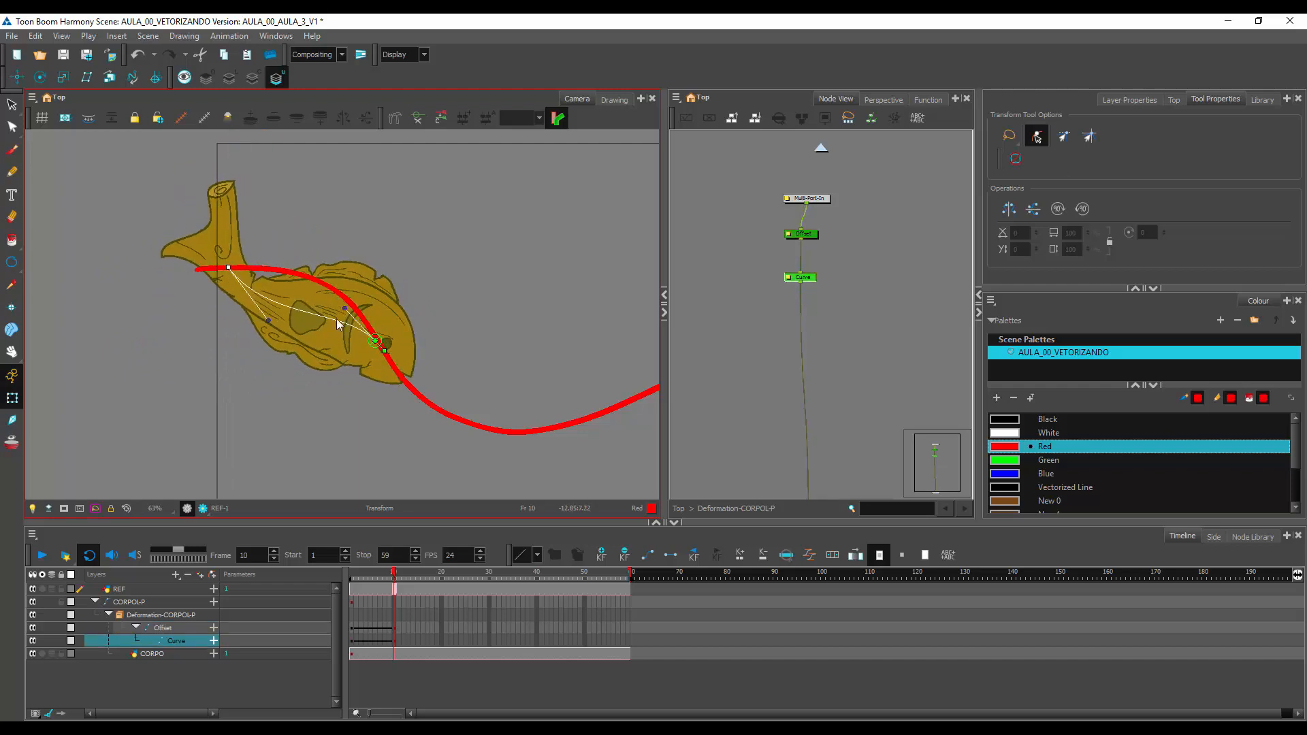
{"action": "left_click_drag", "start_coordinate": [270, 320], "coordinate": [304, 263]}
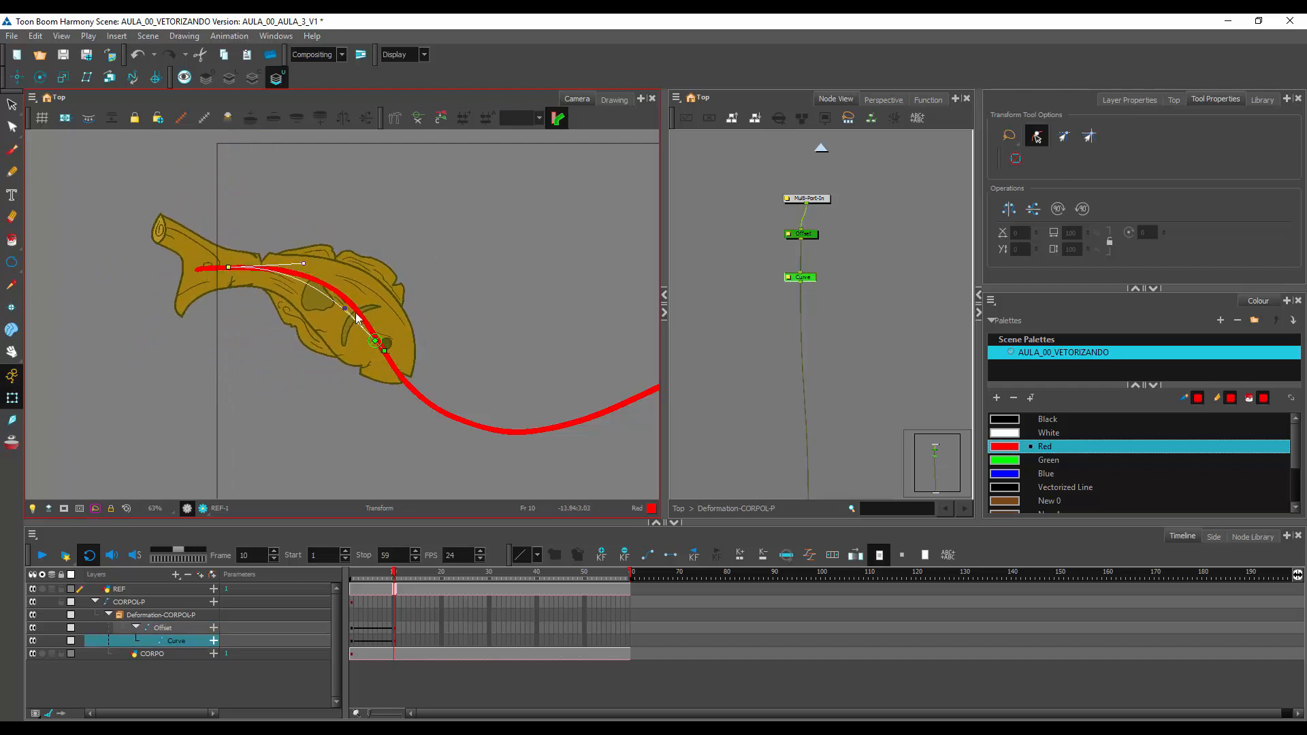
{"action": "left_click_drag", "start_coordinate": [348, 304], "coordinate": [353, 299]}
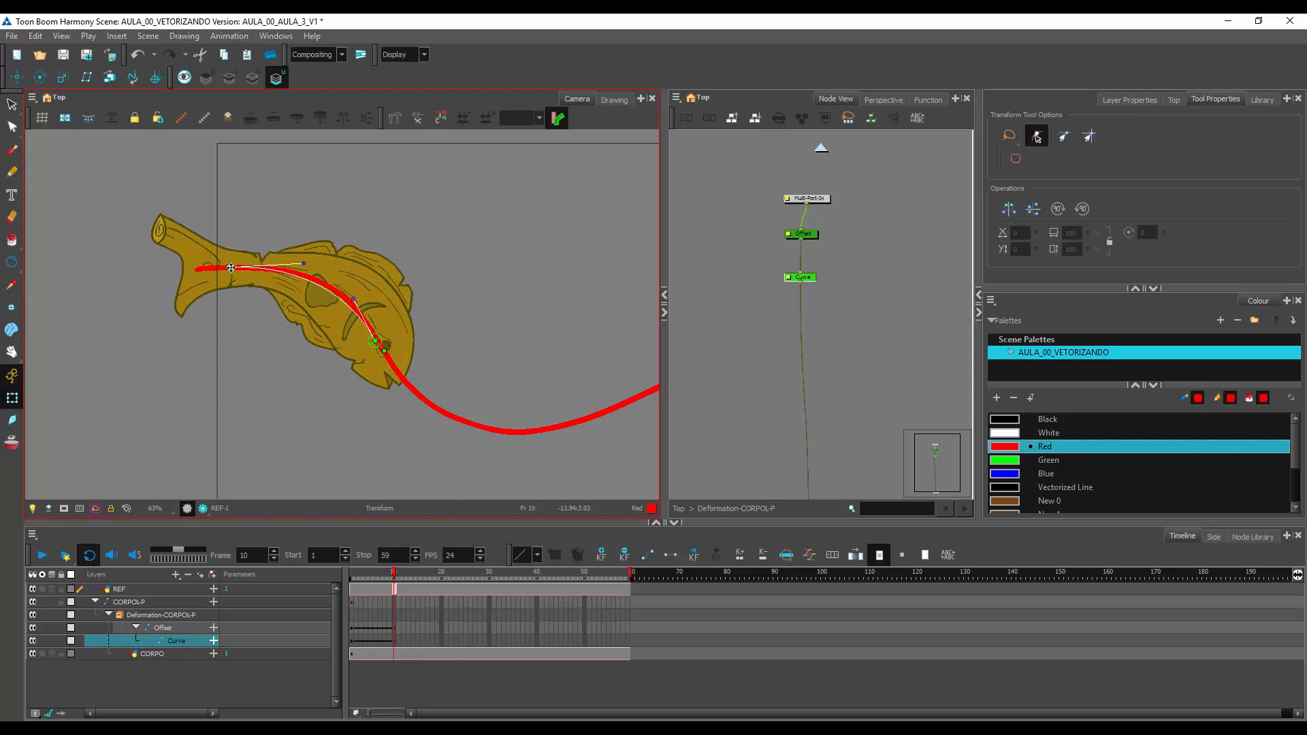
{"action": "left_click_drag", "start_coordinate": [231, 268], "coordinate": [230, 265]}
At frame 20, move the fish into the red path's first valley and bend its tail and body along the curve
{"action": "key", "text": "space"}
{"action": "left_click_drag", "start_coordinate": [482, 374], "coordinate": [236, 356]}
{"action": "key", "text": "space"}
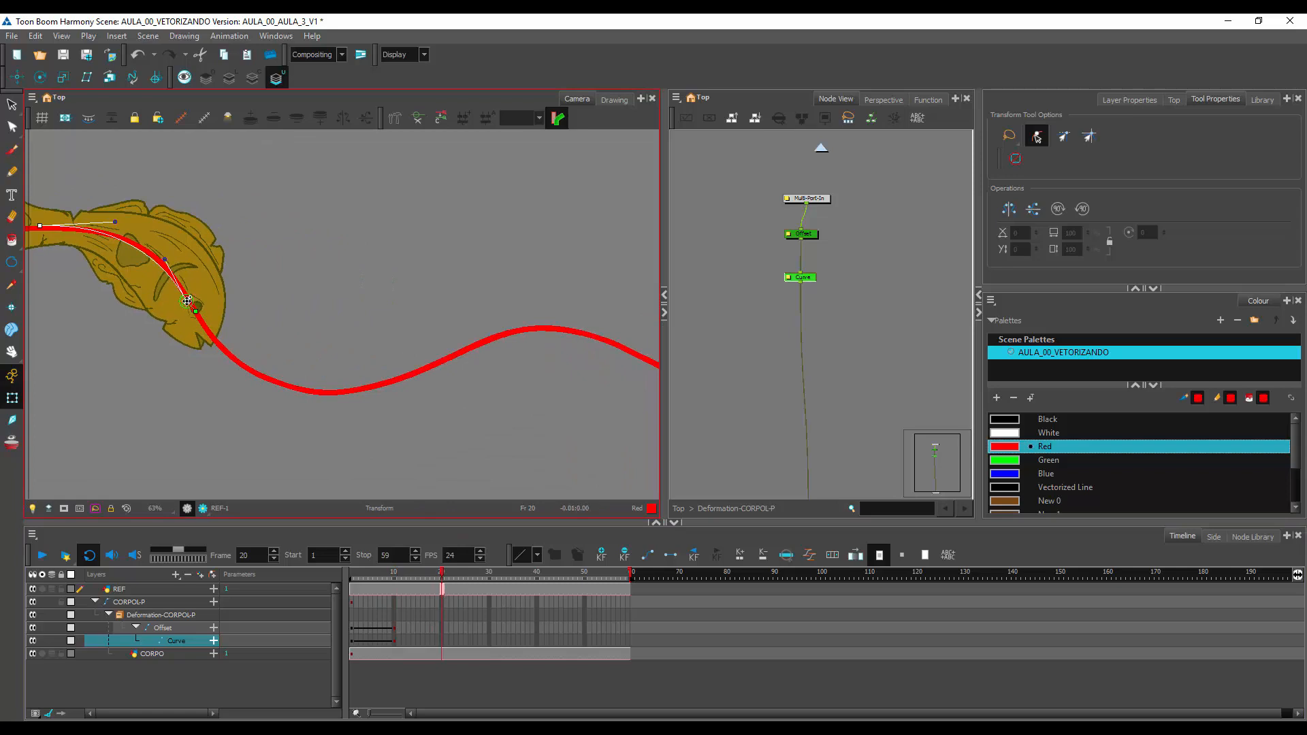
{"action": "left_click_drag", "start_coordinate": [200, 310], "coordinate": [411, 375]}
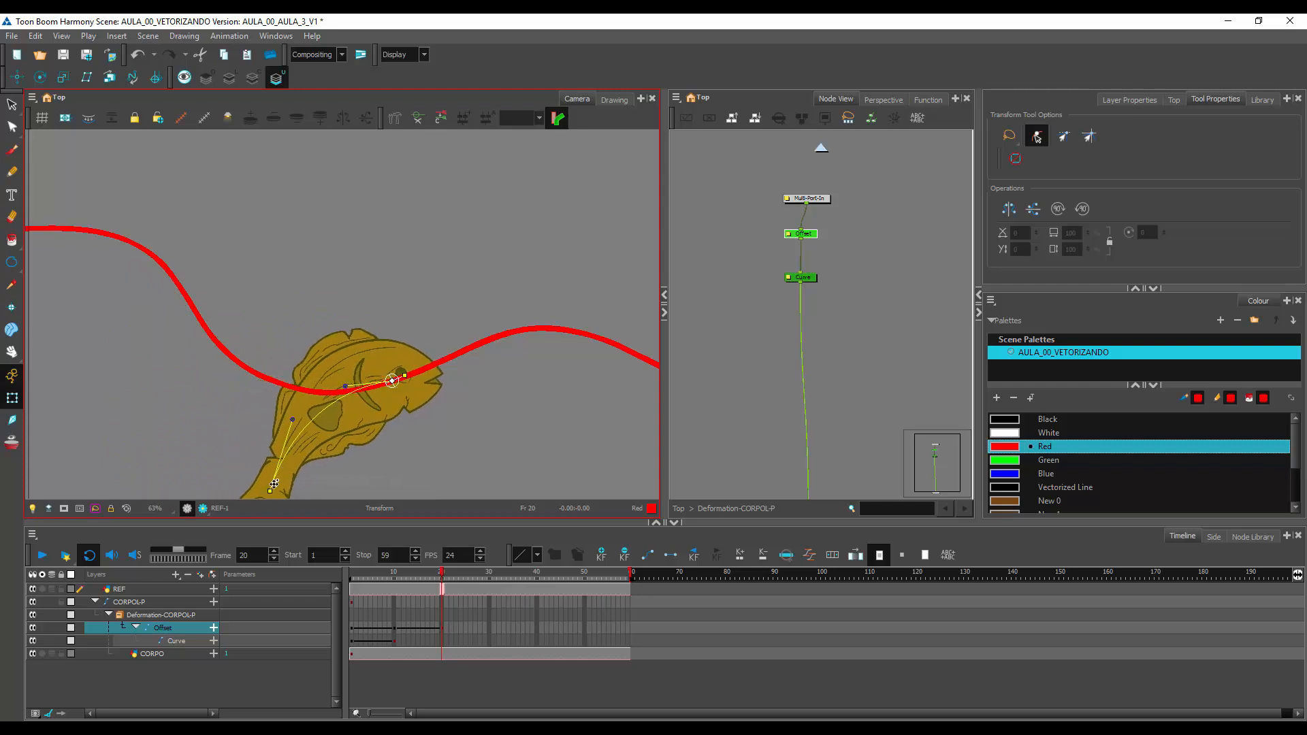
{"action": "left_click_drag", "start_coordinate": [273, 484], "coordinate": [286, 400]}
{"action": "left_click_drag", "start_coordinate": [231, 349], "coordinate": [228, 354]}
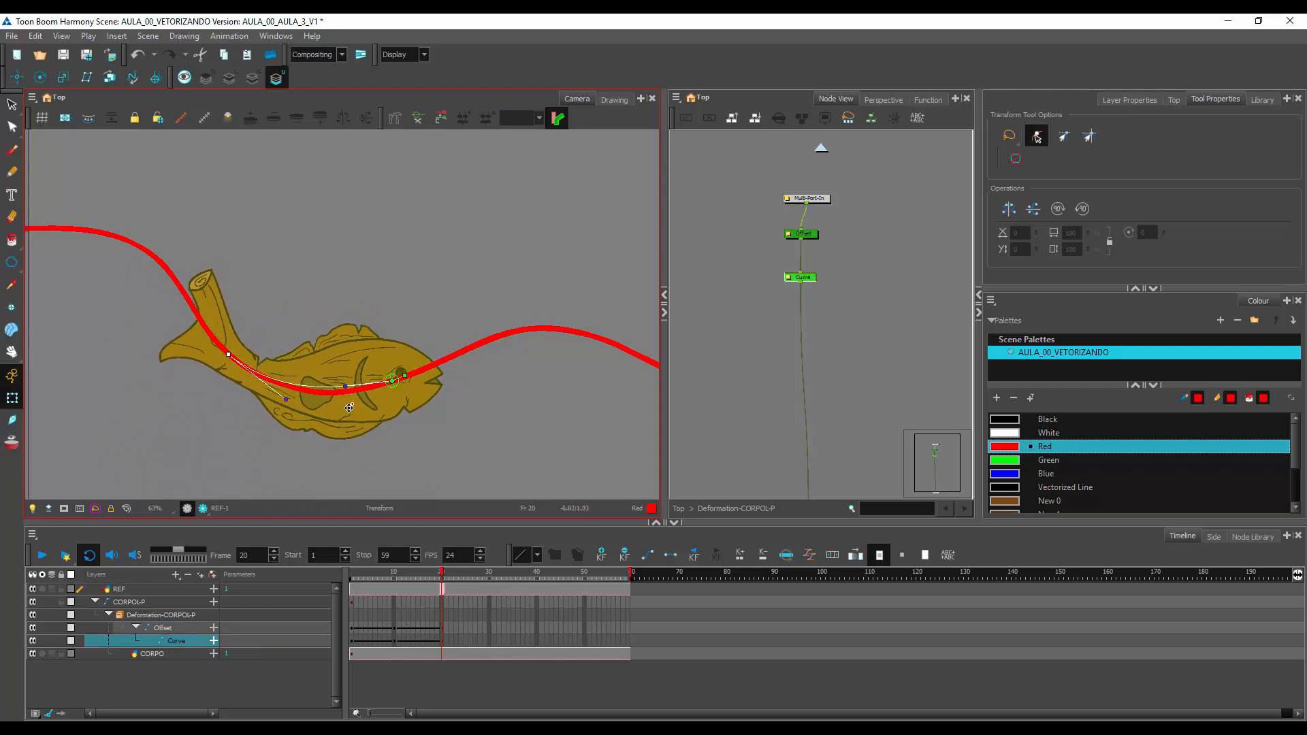
{"action": "left_click_drag", "start_coordinate": [346, 389], "coordinate": [348, 395]}
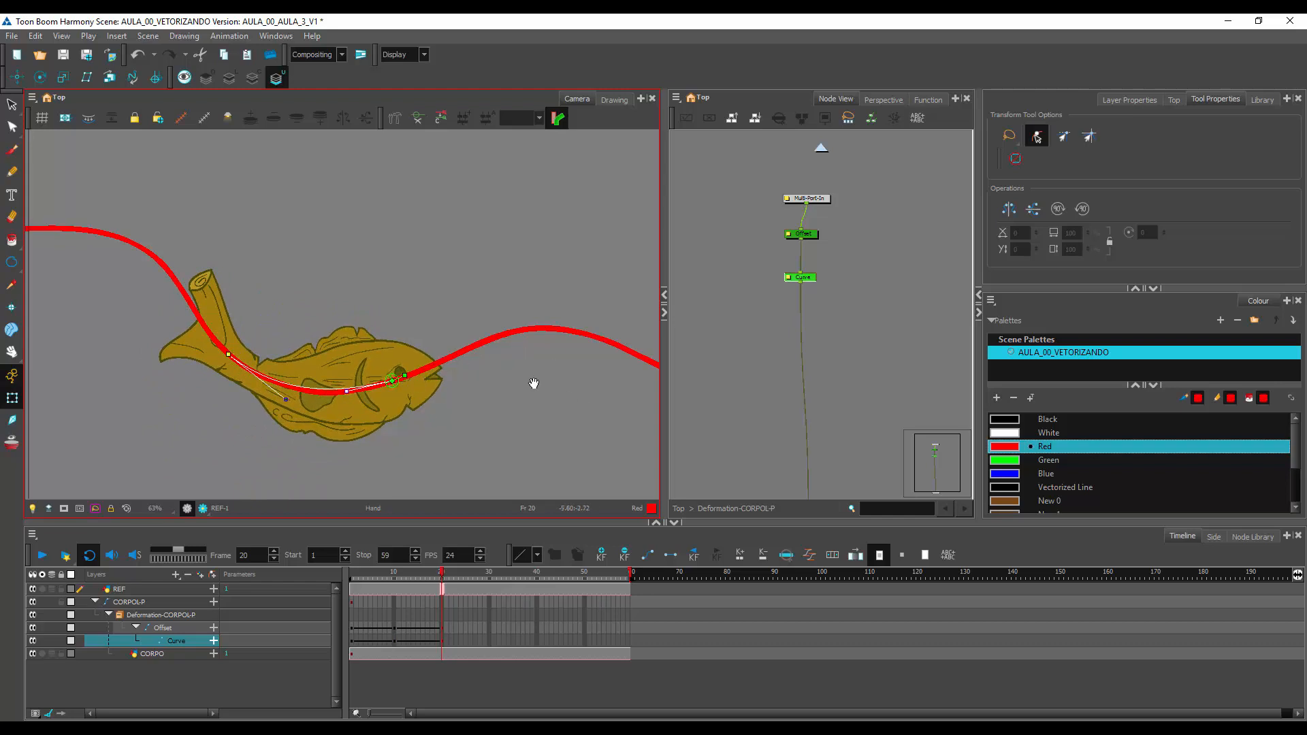
At frame 30, move the fish just past the red path's crest and place its tail point on the path behind it
{"action": "left_click_drag", "start_coordinate": [534, 383], "coordinate": [455, 362]}
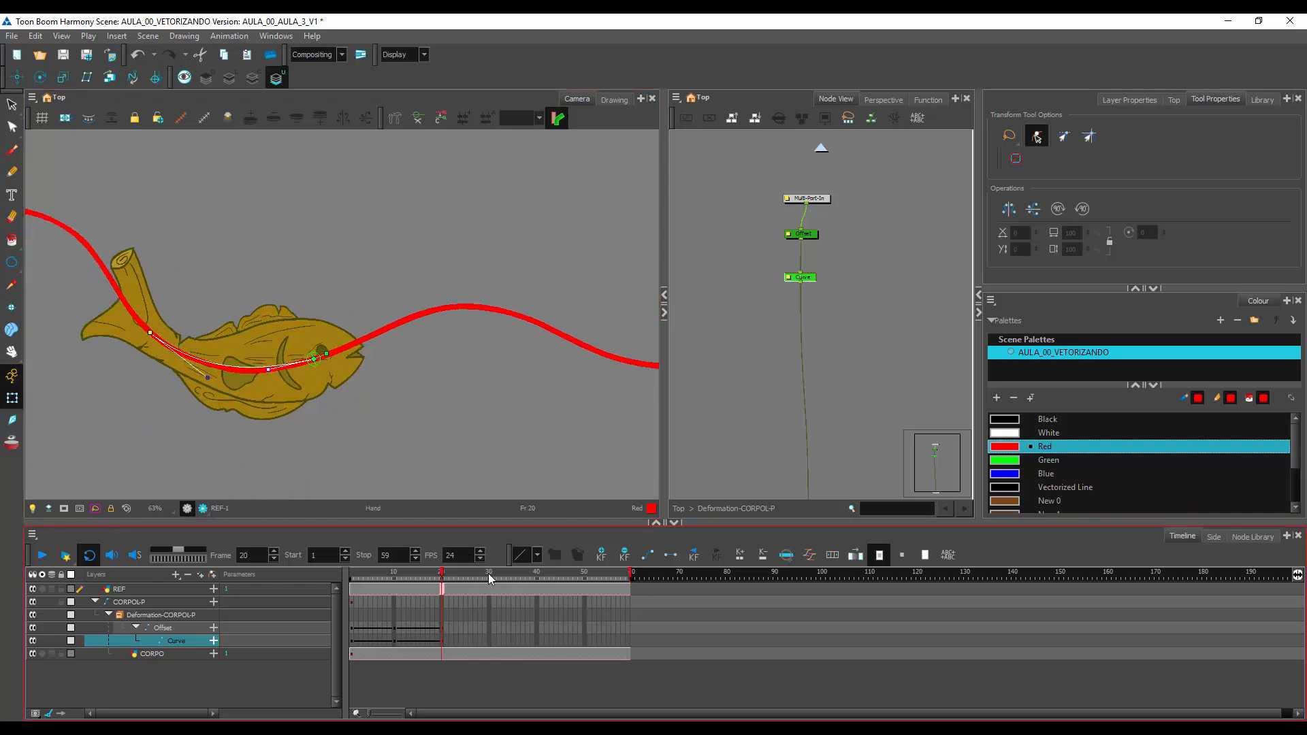
{"action": "left_click", "coordinate": [488, 573]}
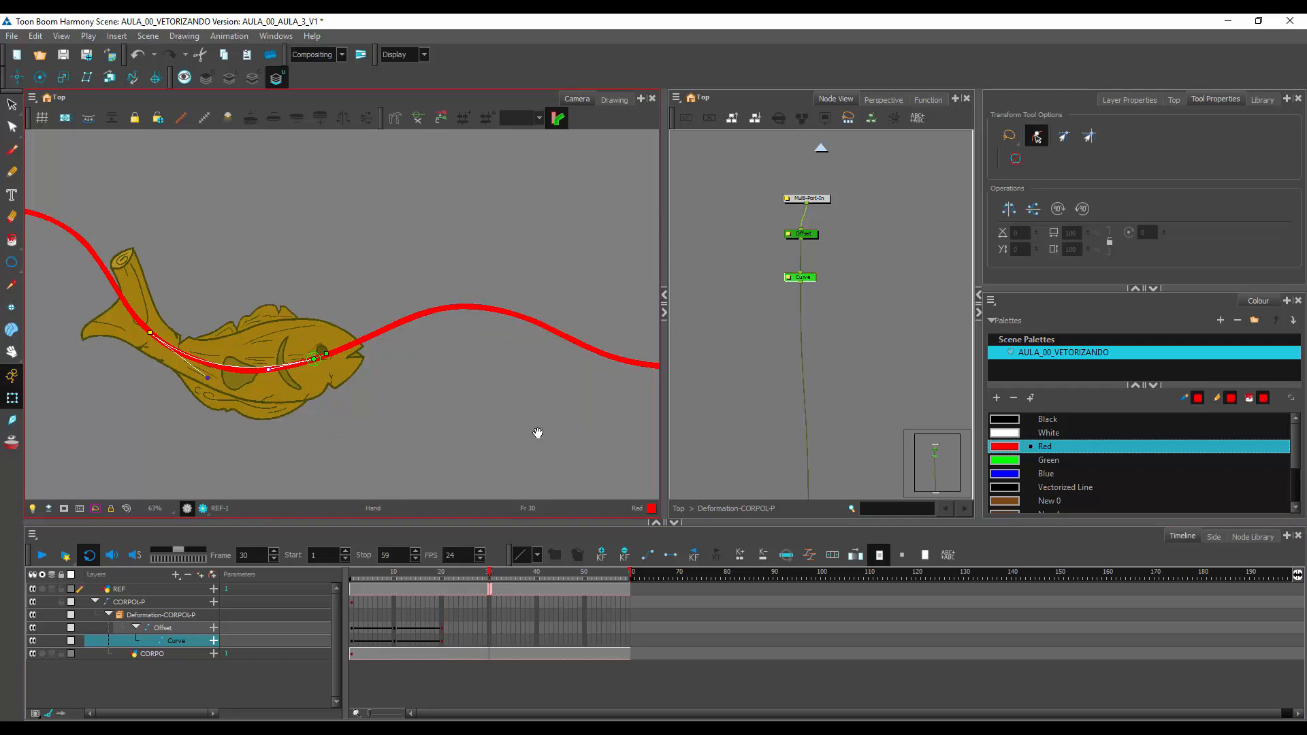
{"action": "left_click_drag", "start_coordinate": [538, 433], "coordinate": [488, 430]}
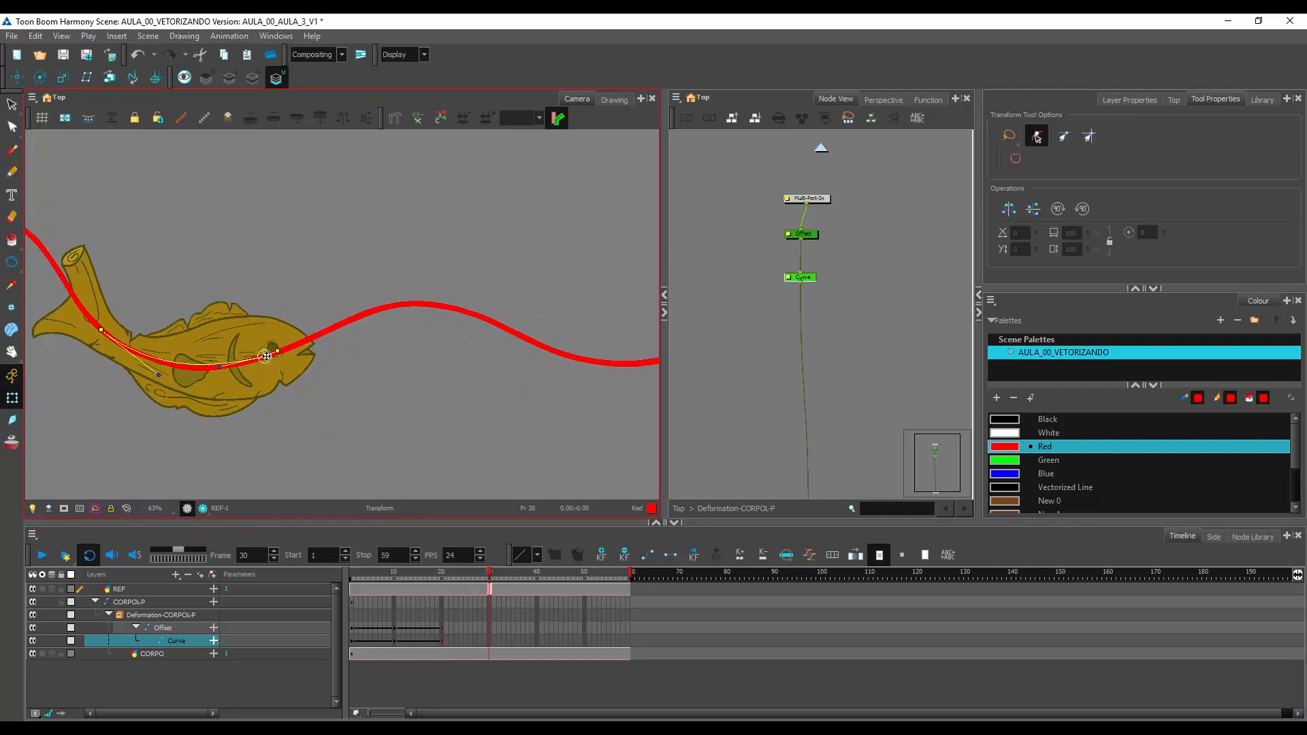
{"action": "left_click_drag", "start_coordinate": [266, 355], "coordinate": [472, 314]}
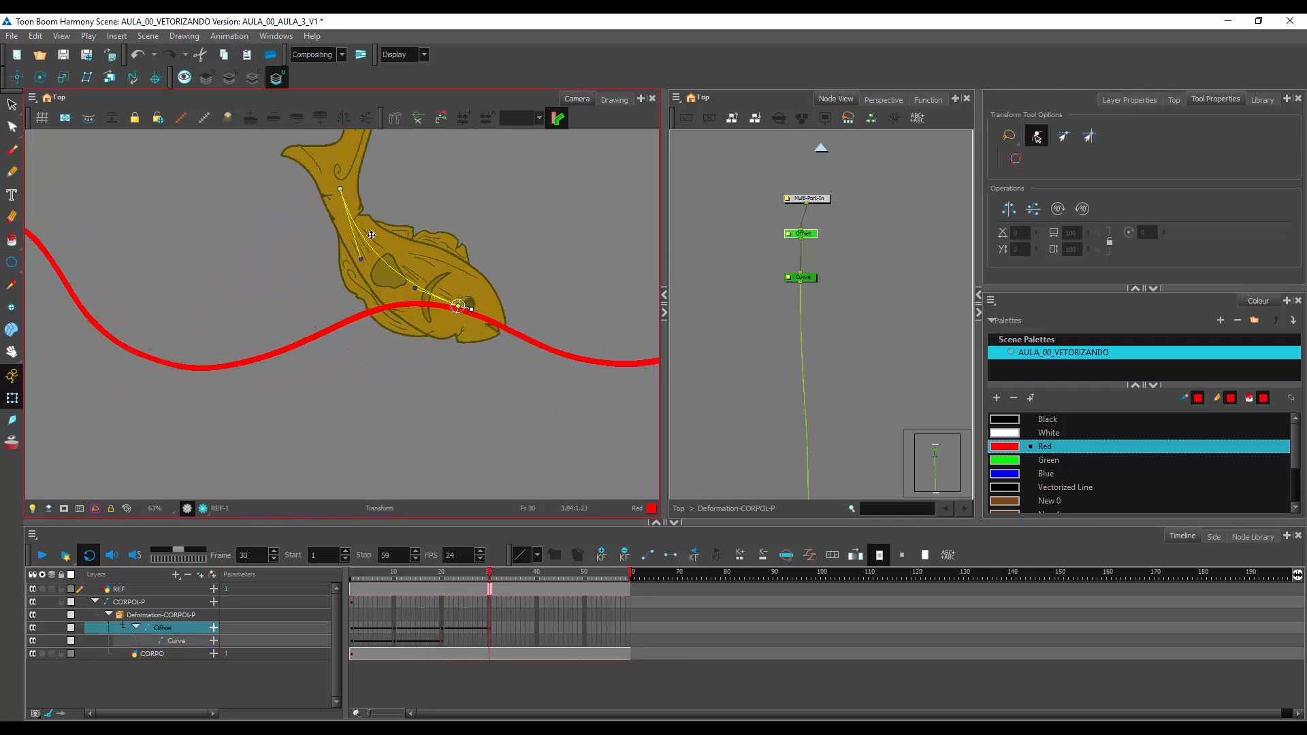
{"action": "left_click_drag", "start_coordinate": [338, 190], "coordinate": [304, 341]}
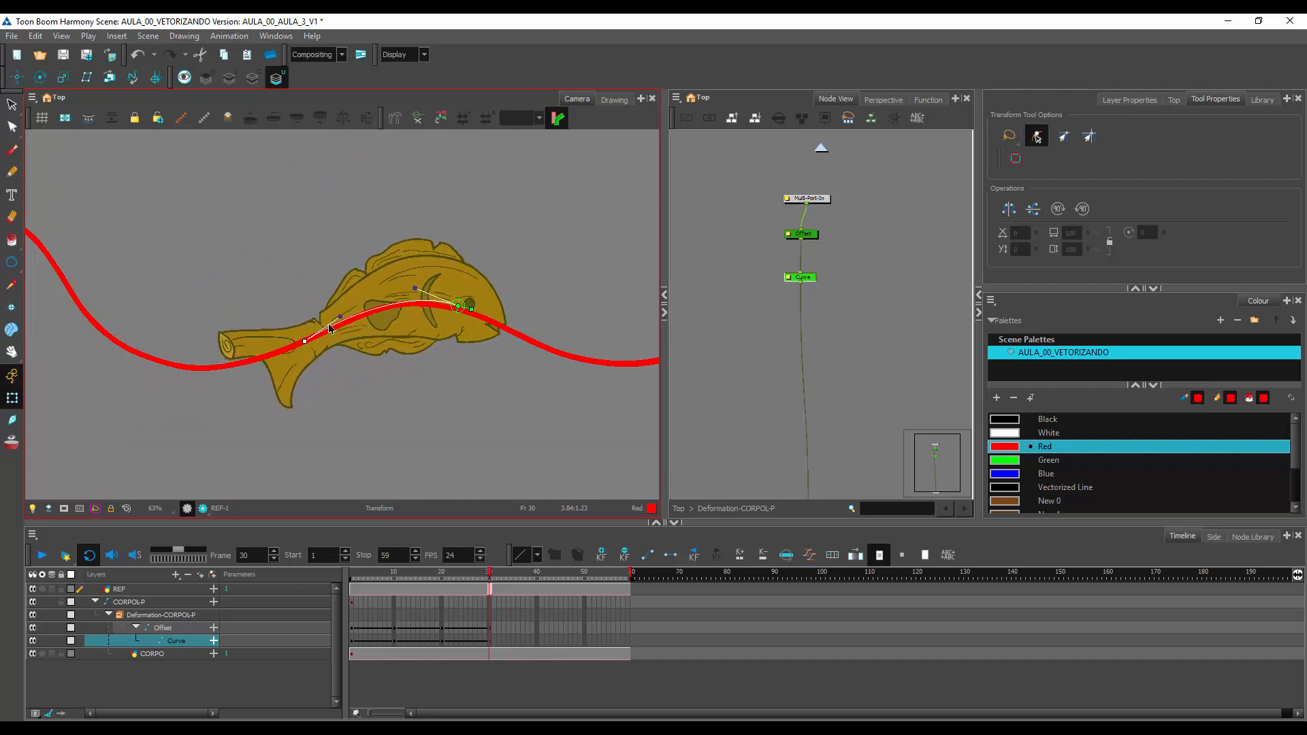
{"action": "left_click_drag", "start_coordinate": [460, 305], "coordinate": [496, 317]}
{"action": "key", "text": "ctrl+z"}
{"action": "key", "text": "ctrl+z"}
{"action": "key", "text": "ctrl+z"}
{"action": "key", "text": "ctrl+z"}
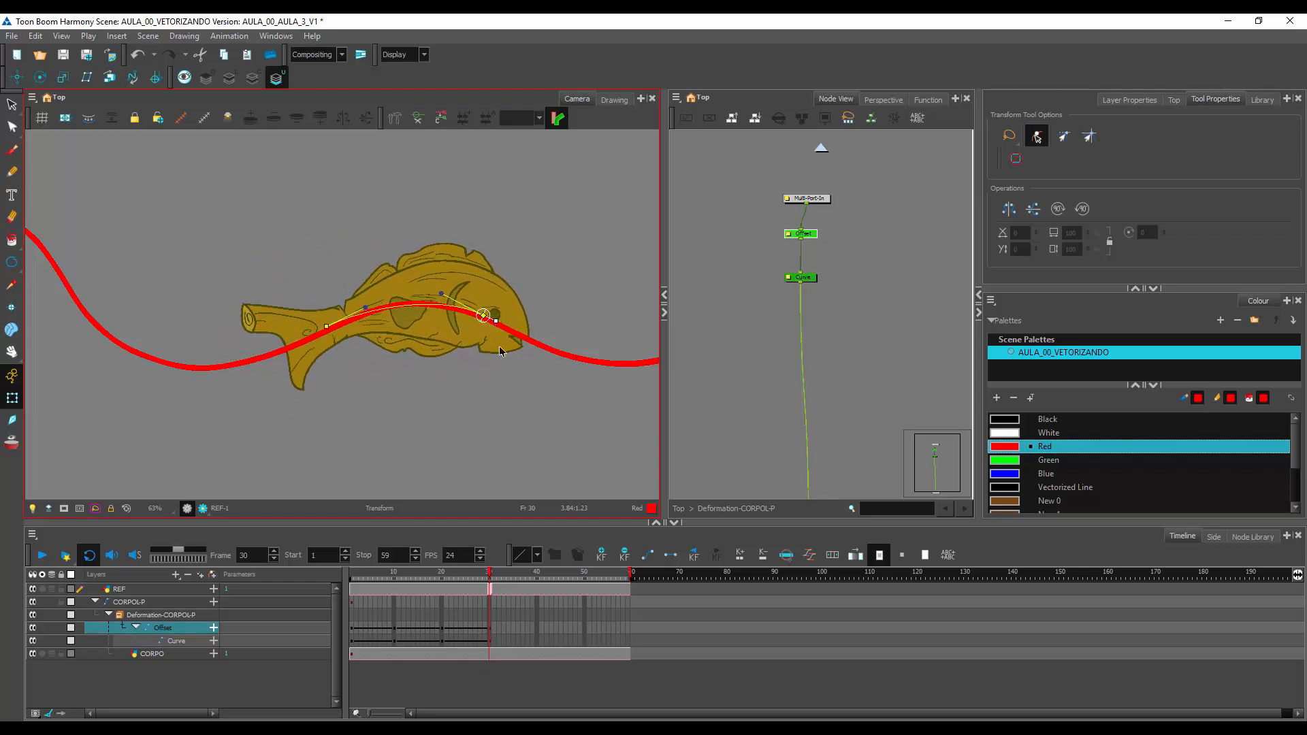
{"action": "left_click_drag", "start_coordinate": [326, 327], "coordinate": [326, 332]}
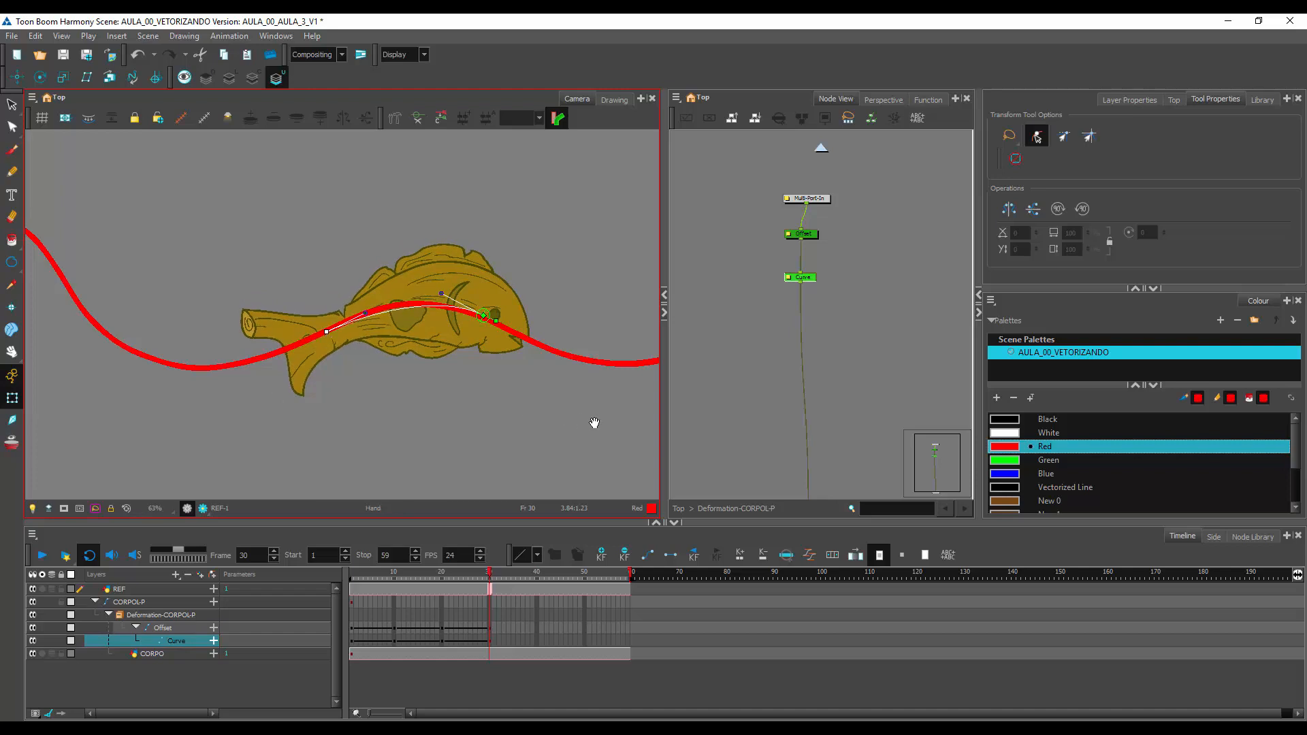
At frame 40, move the fish into the red path's second valley and bend its tail and body to follow it
{"action": "left_click_drag", "start_coordinate": [593, 422], "coordinate": [467, 400]}
{"action": "left_click", "coordinate": [537, 593]}
{"action": "left_click_drag", "start_coordinate": [570, 423], "coordinate": [414, 429]}
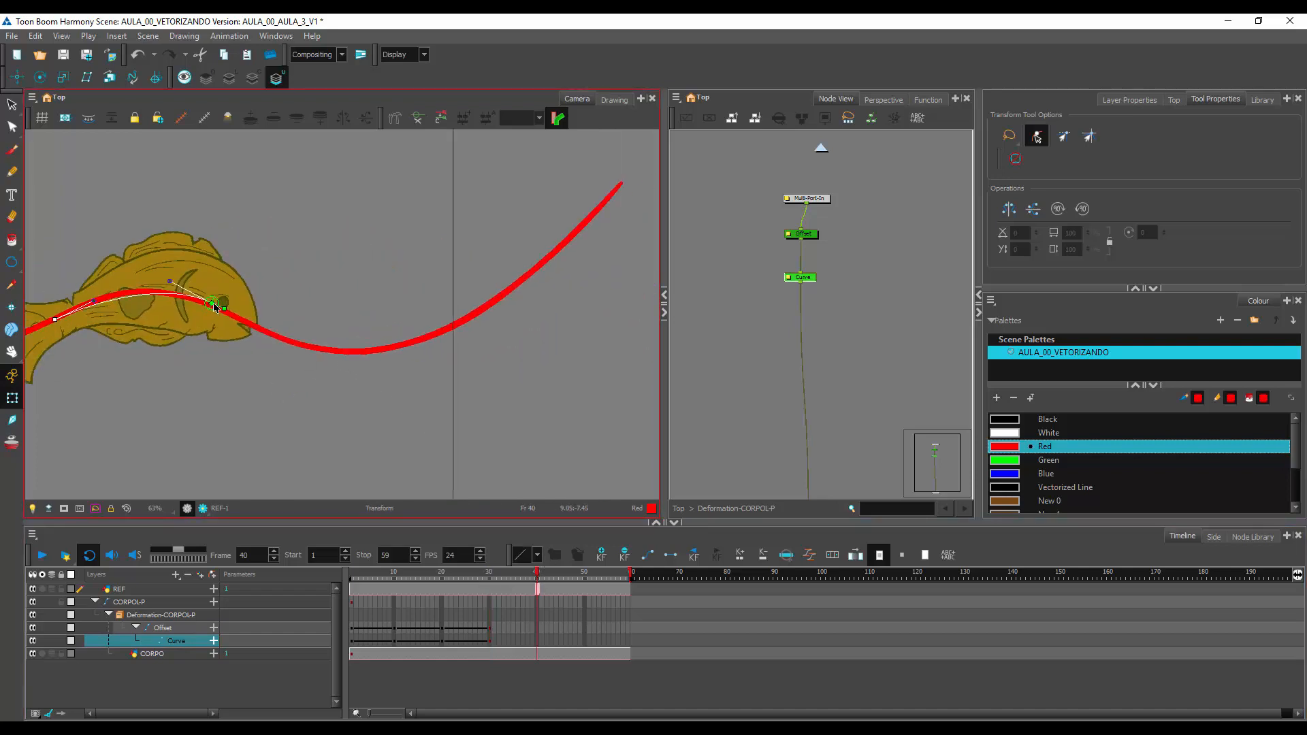
{"action": "left_click_drag", "start_coordinate": [320, 347], "coordinate": [458, 327]}
{"action": "left_click_drag", "start_coordinate": [318, 436], "coordinate": [395, 351]}
{"action": "left_click_drag", "start_coordinate": [288, 343], "coordinate": [339, 355]}
At frame 50, move the deformation offset to the end of the red path and rotate the fish along its upward slope
{"action": "left_click_drag", "start_coordinate": [439, 334], "coordinate": [570, 303]}
{"action": "left_click", "coordinate": [583, 578]}
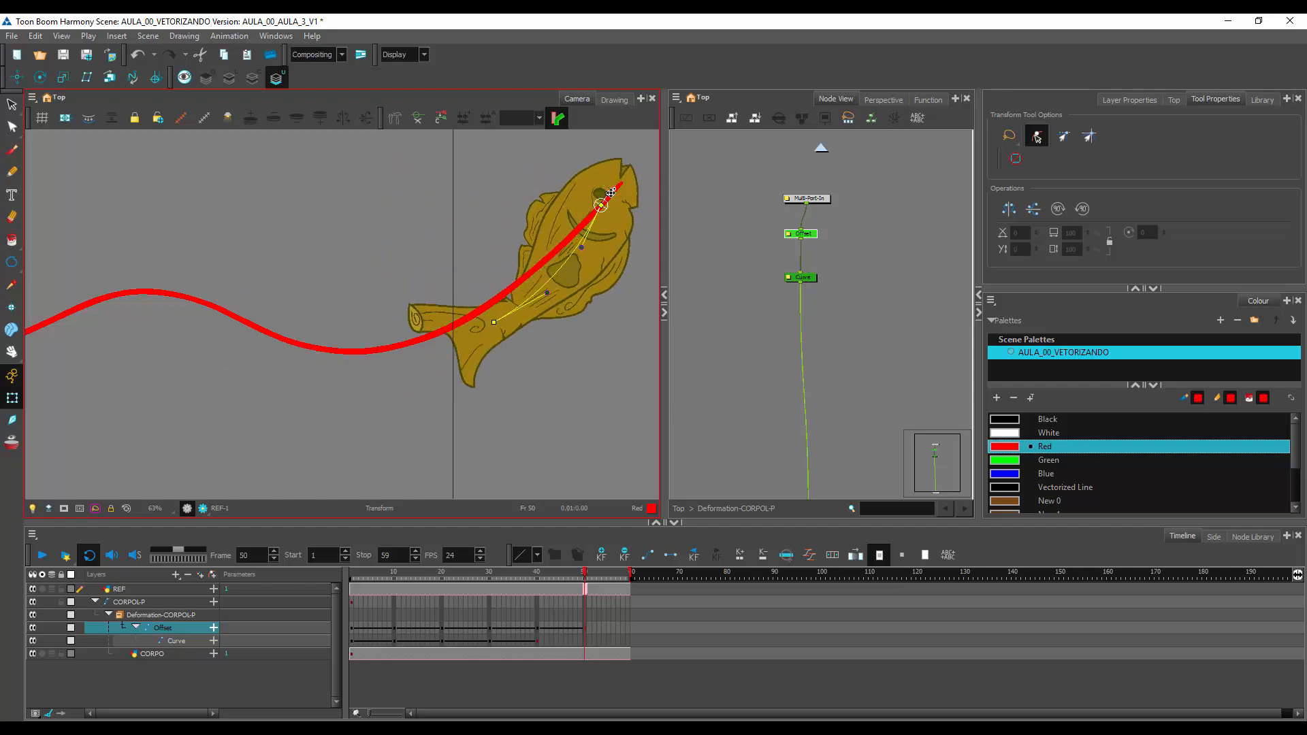
{"action": "left_click_drag", "start_coordinate": [609, 194], "coordinate": [610, 196]}
{"action": "left_click", "coordinate": [569, 341]}
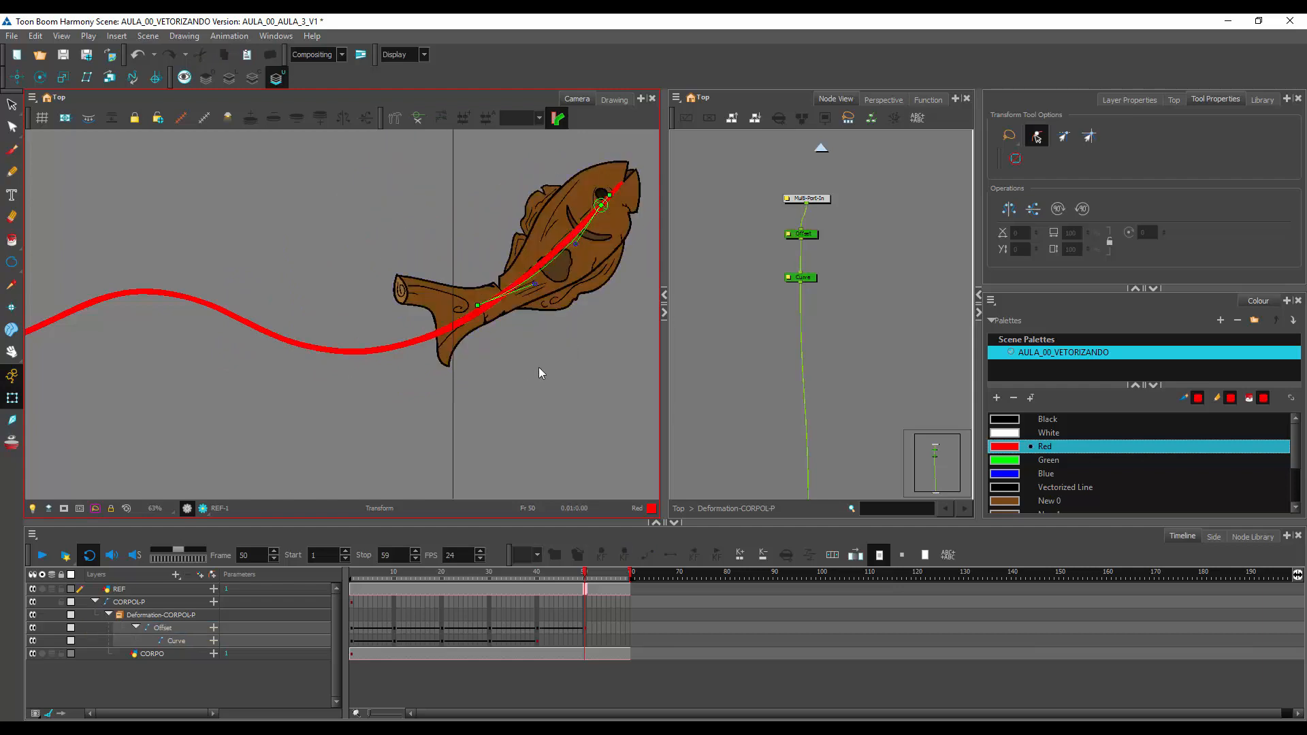
Return to the start of the animation and move the deformation offset onto the red path at frame 6
{"action": "left_click", "coordinate": [351, 573]}
{"action": "left_click_drag", "start_coordinate": [409, 347], "coordinate": [578, 354]}
{"action": "left_click_drag", "start_coordinate": [272, 429], "coordinate": [438, 435]}
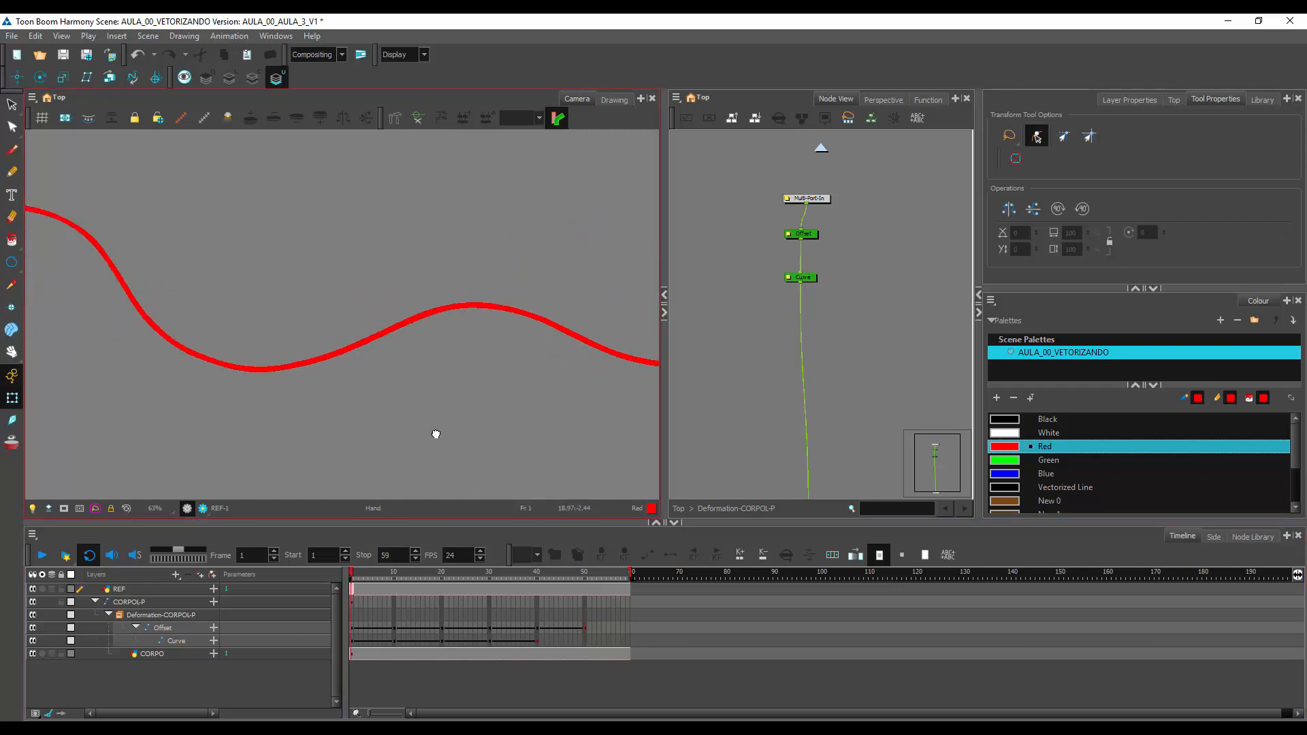
{"action": "left_click_drag", "start_coordinate": [184, 298], "coordinate": [468, 395]}
{"action": "left_click_drag", "start_coordinate": [354, 572], "coordinate": [375, 568]}
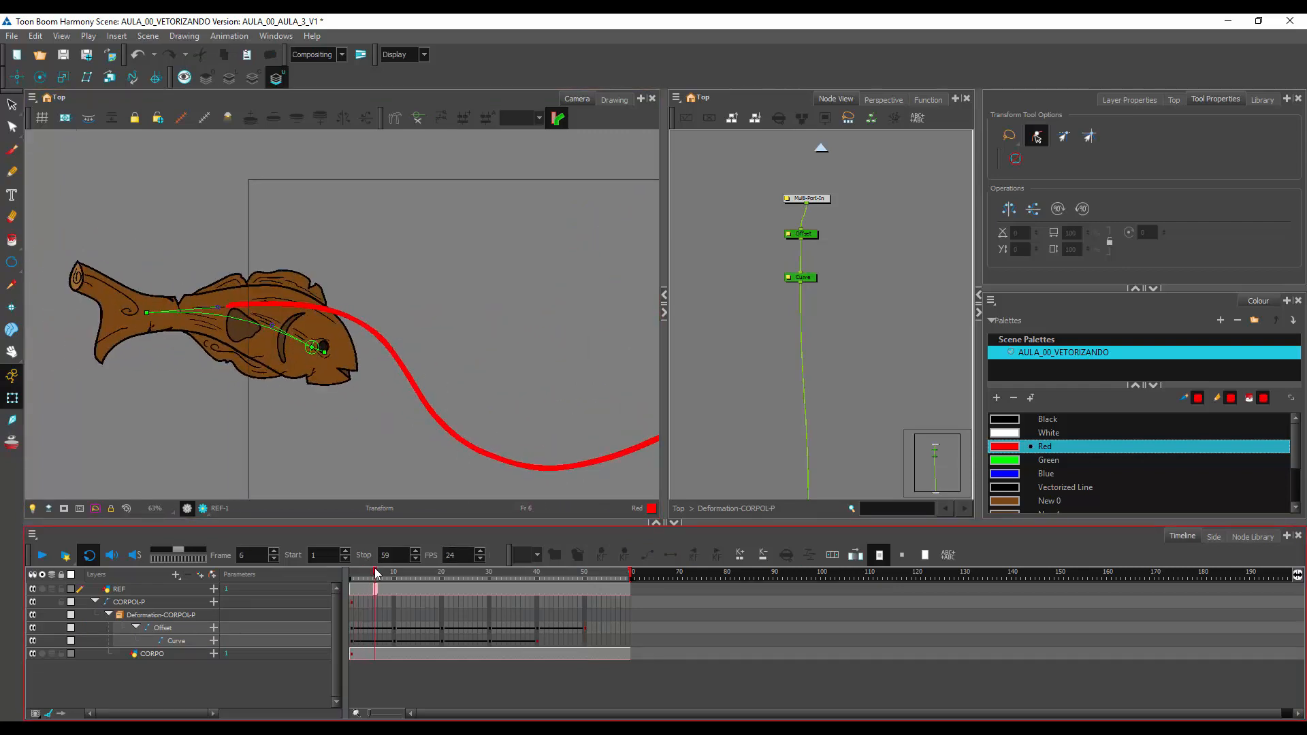
{"action": "left_click", "coordinate": [318, 334]}
{"action": "left_click_drag", "start_coordinate": [318, 333], "coordinate": [343, 308]}
At frame 15, reposition the deformation offset and tail point on the red path and adjust the curve handles to match the descent
{"action": "left_click_drag", "start_coordinate": [375, 571], "coordinate": [418, 576]}
{"action": "left_click_drag", "start_coordinate": [512, 430], "coordinate": [503, 462]}
{"action": "left_click_drag", "start_coordinate": [361, 389], "coordinate": [403, 356]}
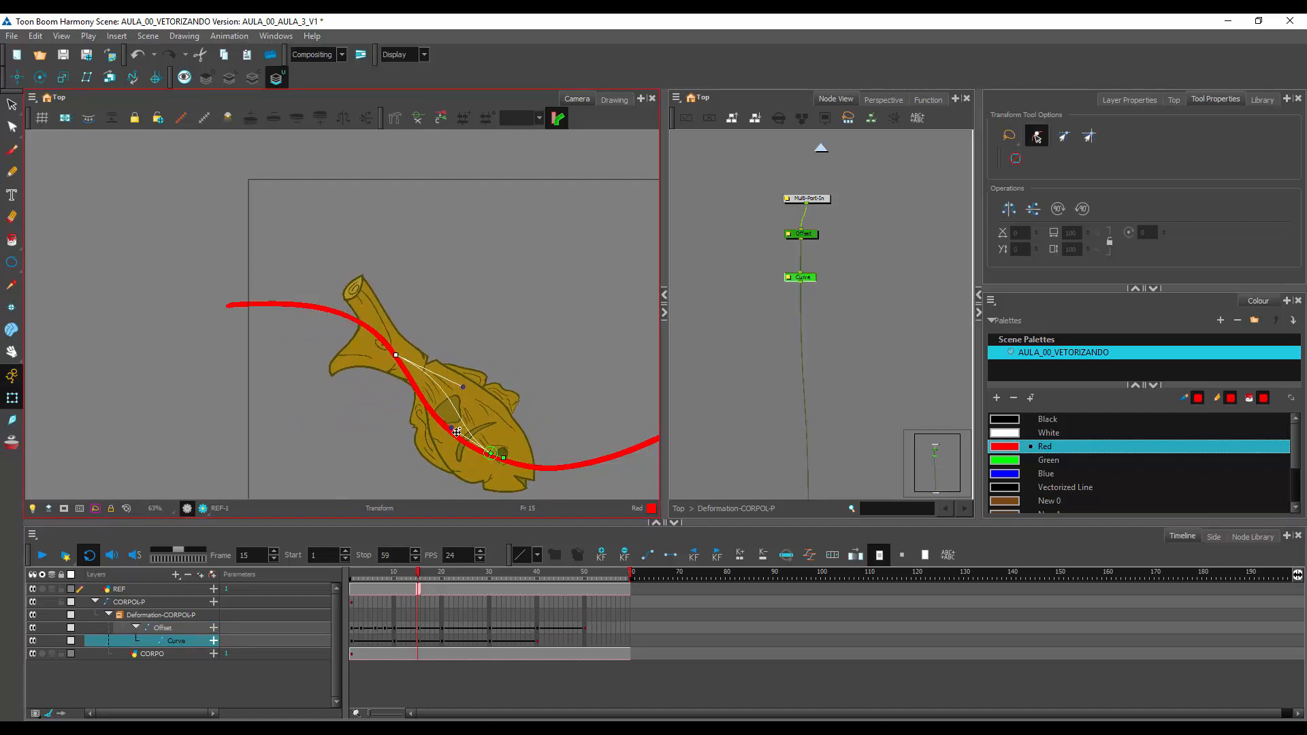
{"action": "left_click_drag", "start_coordinate": [464, 387], "coordinate": [432, 410]}
{"action": "left_click_drag", "start_coordinate": [541, 431], "coordinate": [445, 380]}
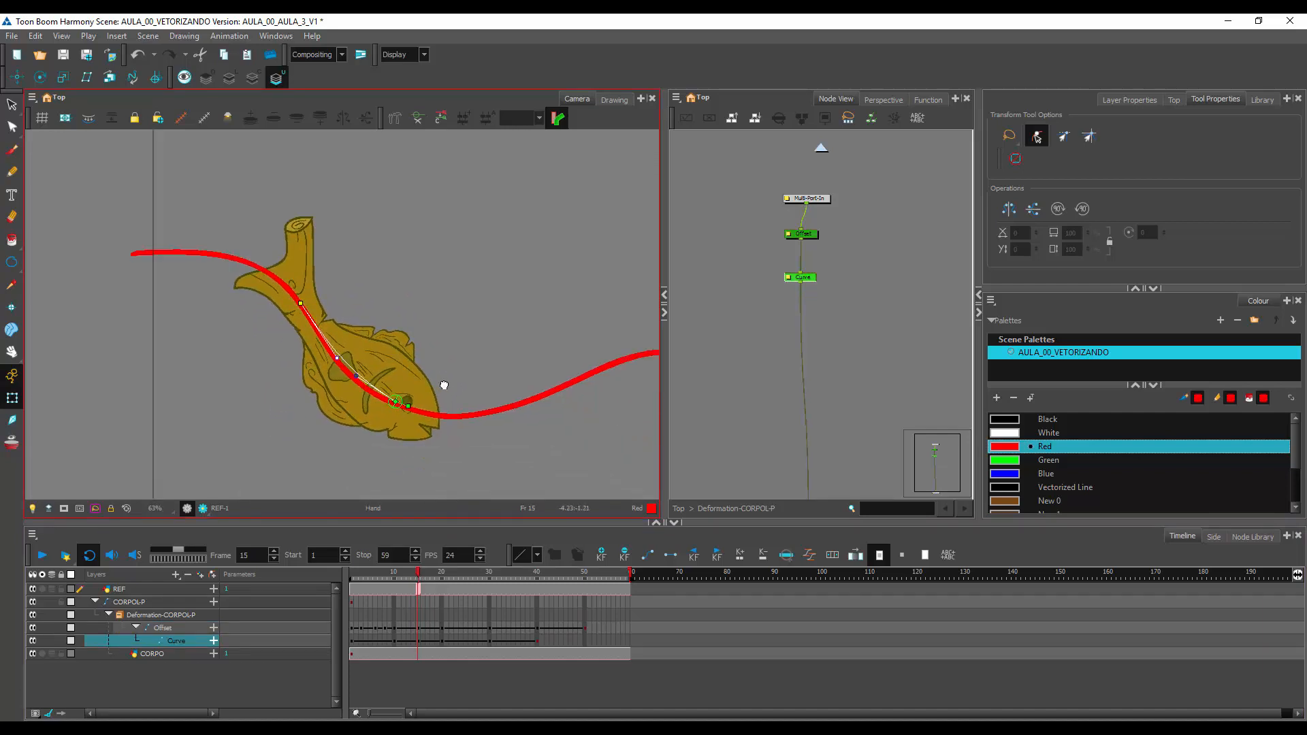
{"action": "left_click_drag", "start_coordinate": [360, 379], "coordinate": [354, 383]}
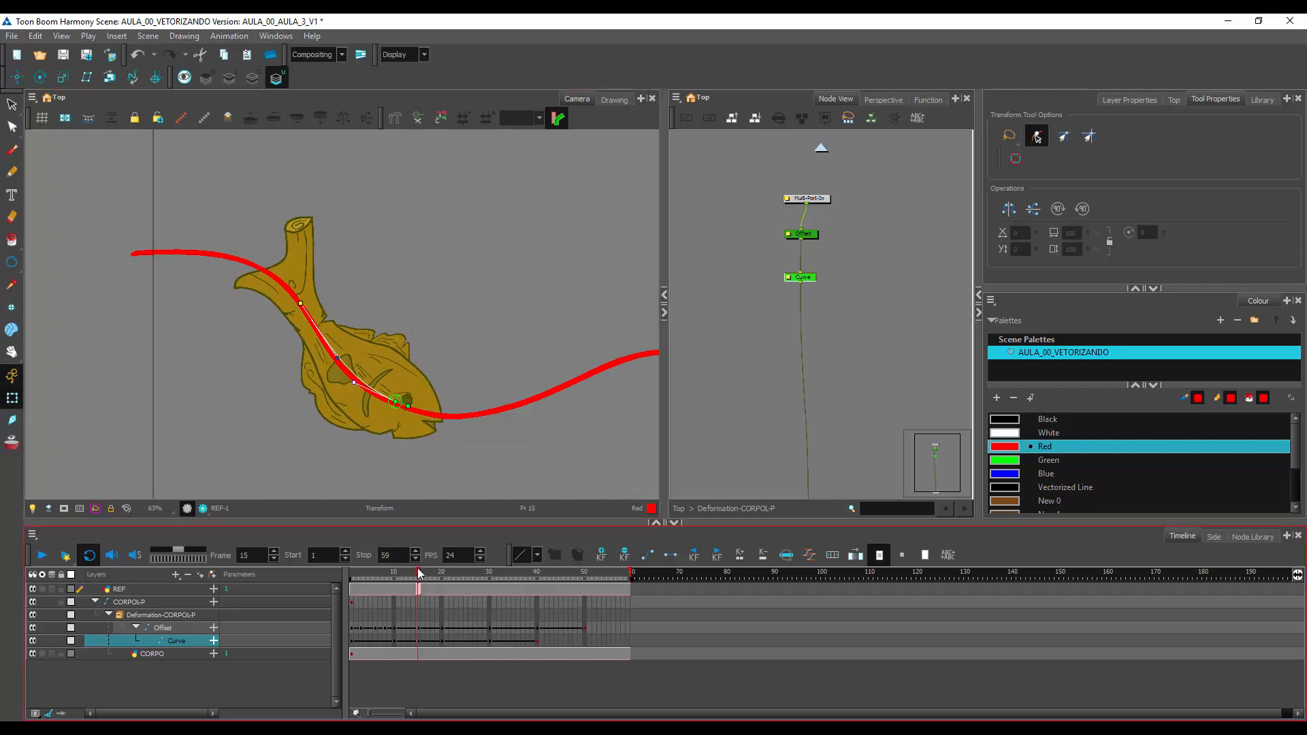
Correct the tail point at frames 11 and 12 so it sits on the red path
{"action": "left_click_drag", "start_coordinate": [418, 569], "coordinate": [399, 572]}
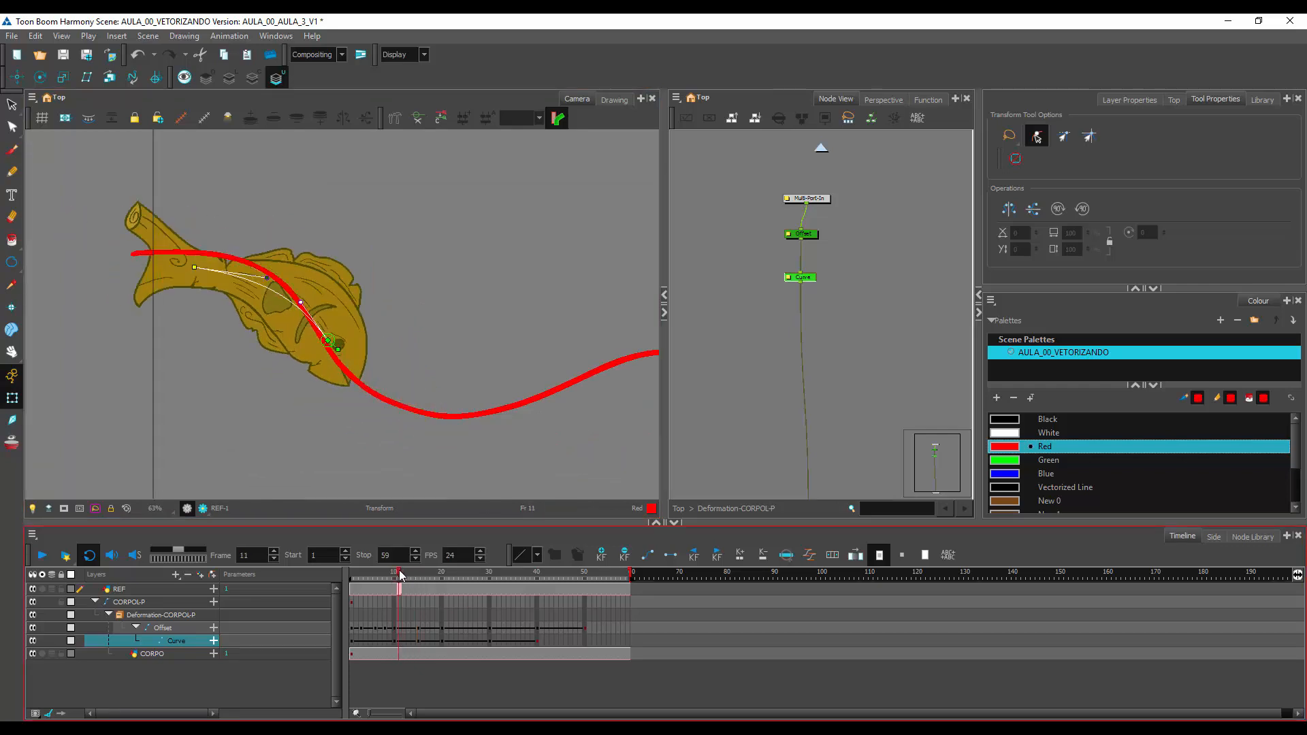
{"action": "left_click_drag", "start_coordinate": [194, 267], "coordinate": [208, 254]}
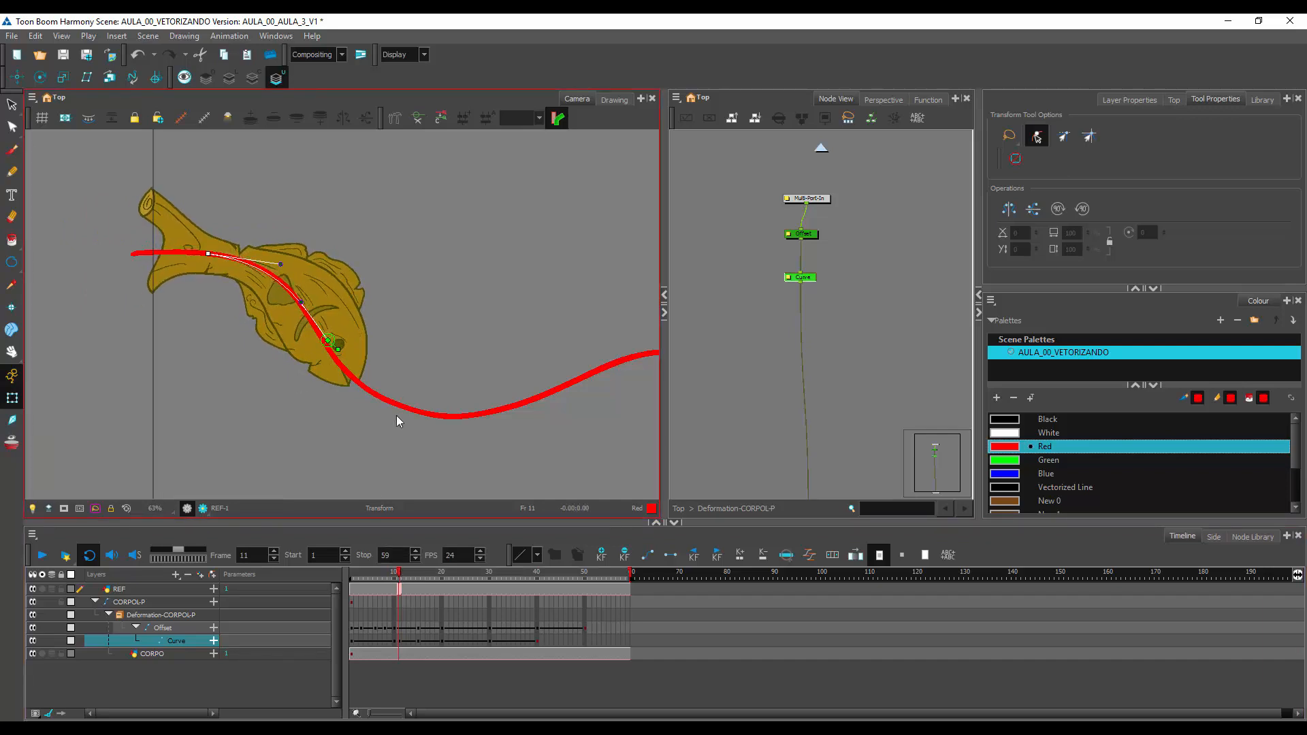
{"action": "left_click_drag", "start_coordinate": [399, 576], "coordinate": [405, 576]}
{"action": "left_click", "coordinate": [294, 332]}
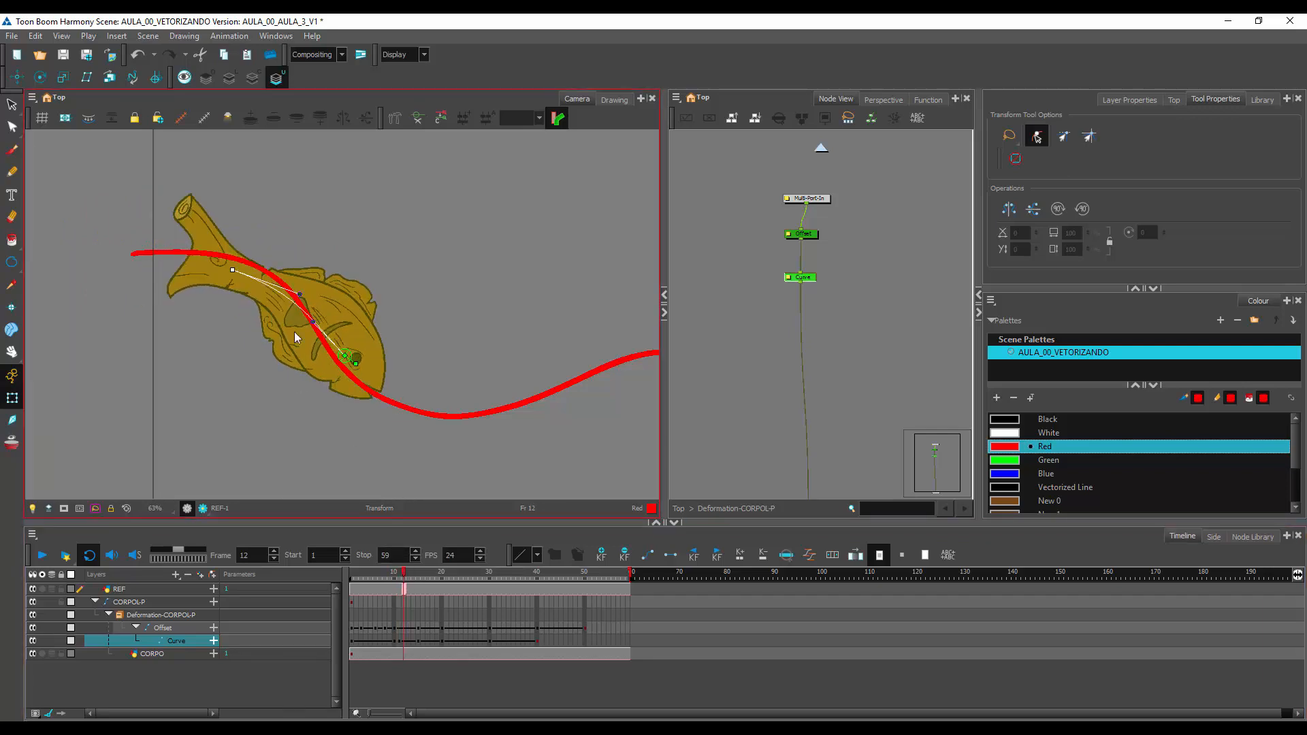
{"action": "left_click_drag", "start_coordinate": [233, 272], "coordinate": [241, 264]}
At frame 13, nudge the deformation offset and the tail point back onto the red path
{"action": "left_click", "coordinate": [408, 588]}
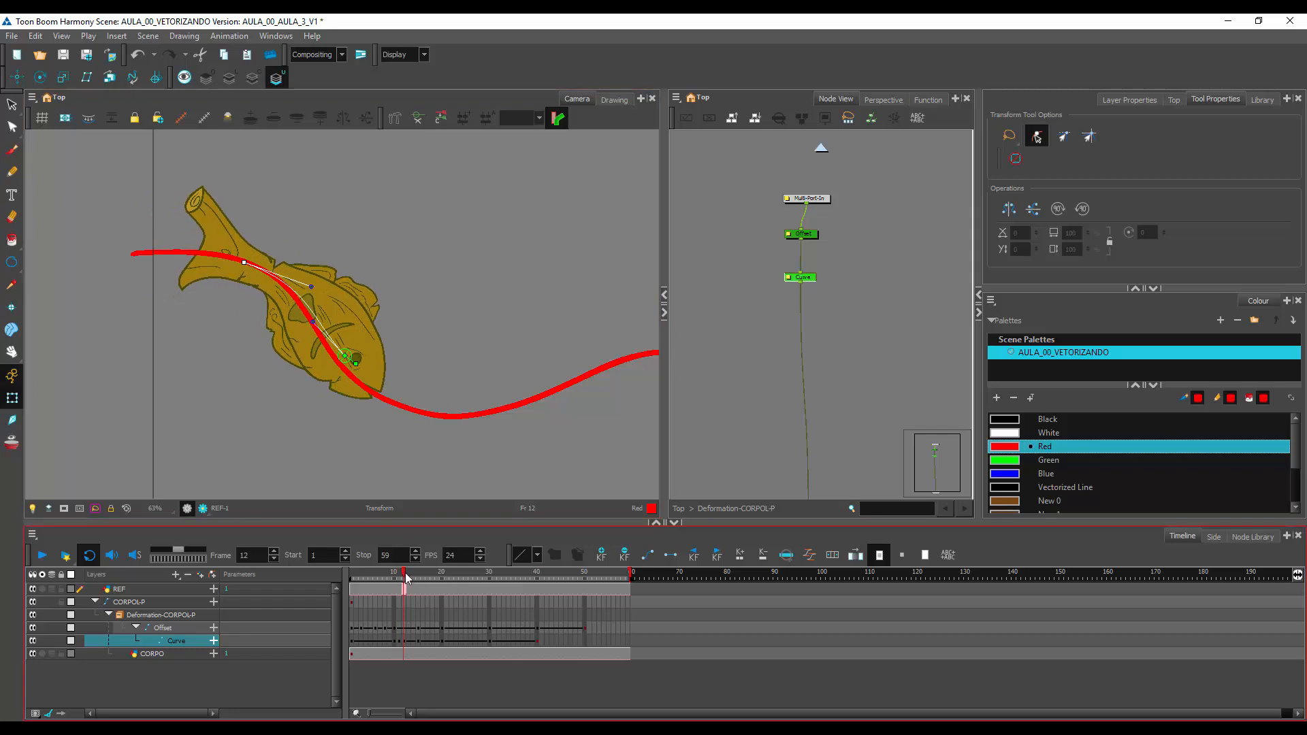
{"action": "left_click_drag", "start_coordinate": [262, 276], "coordinate": [270, 274]}
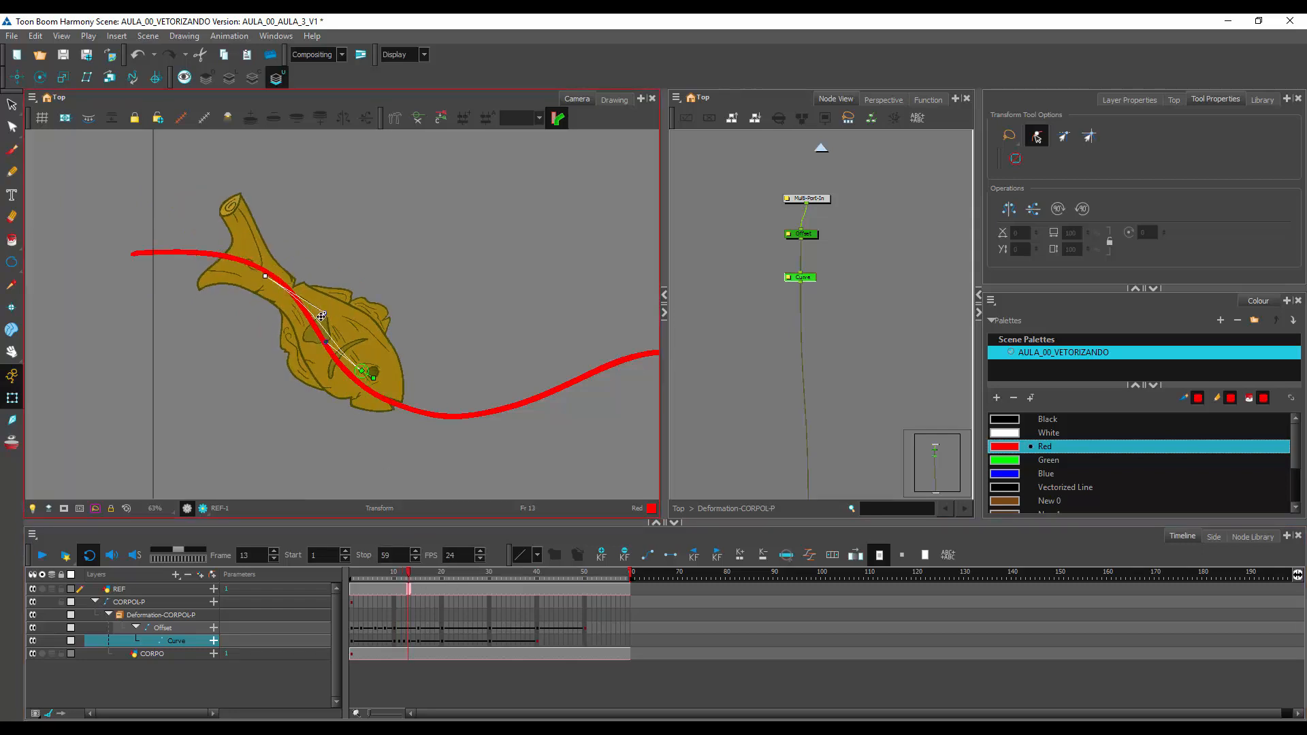
{"action": "left_click_drag", "start_coordinate": [365, 377], "coordinate": [350, 370]}
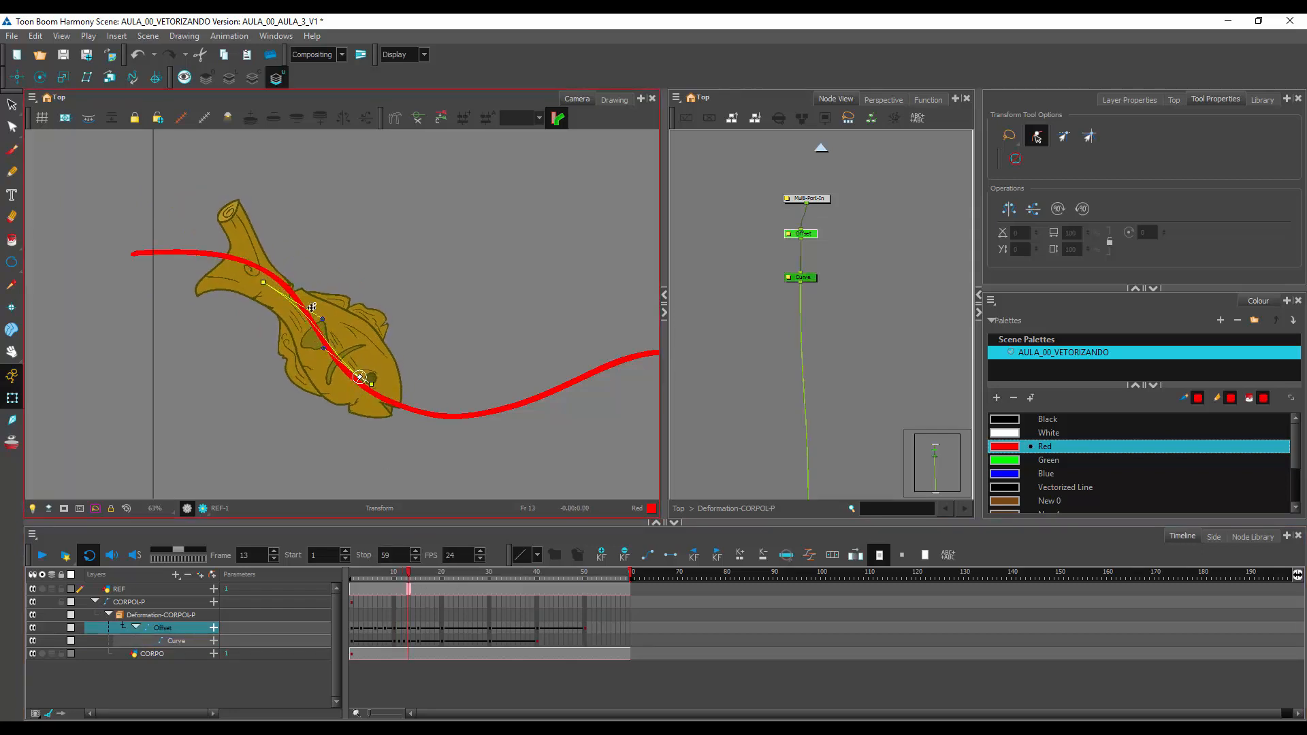
{"action": "left_click_drag", "start_coordinate": [265, 283], "coordinate": [271, 274]}
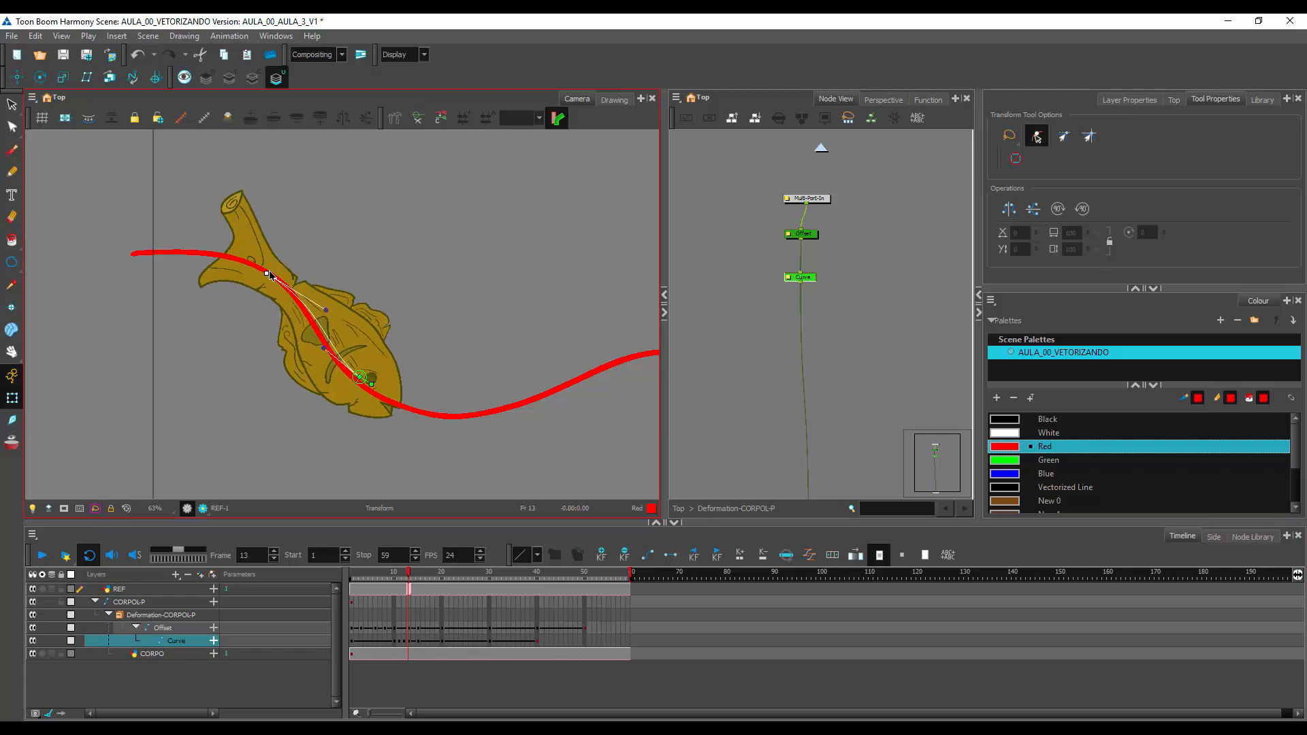
Check the poses between frames 13 and 20 and lower the deformation offset onto the red path shortly before frame 20
{"action": "left_click", "coordinate": [415, 575]}
{"action": "left_click_drag", "start_coordinate": [415, 575], "coordinate": [436, 579]}
{"action": "left_click_drag", "start_coordinate": [469, 403], "coordinate": [468, 416]}
{"action": "left_click", "coordinate": [427, 575]}
{"action": "left_click_drag", "start_coordinate": [427, 575], "coordinate": [443, 577]}
At frame 25, align the deformation offset, body curve and tail with the rising section of the red path
{"action": "left_click_drag", "start_coordinate": [490, 403], "coordinate": [323, 376]}
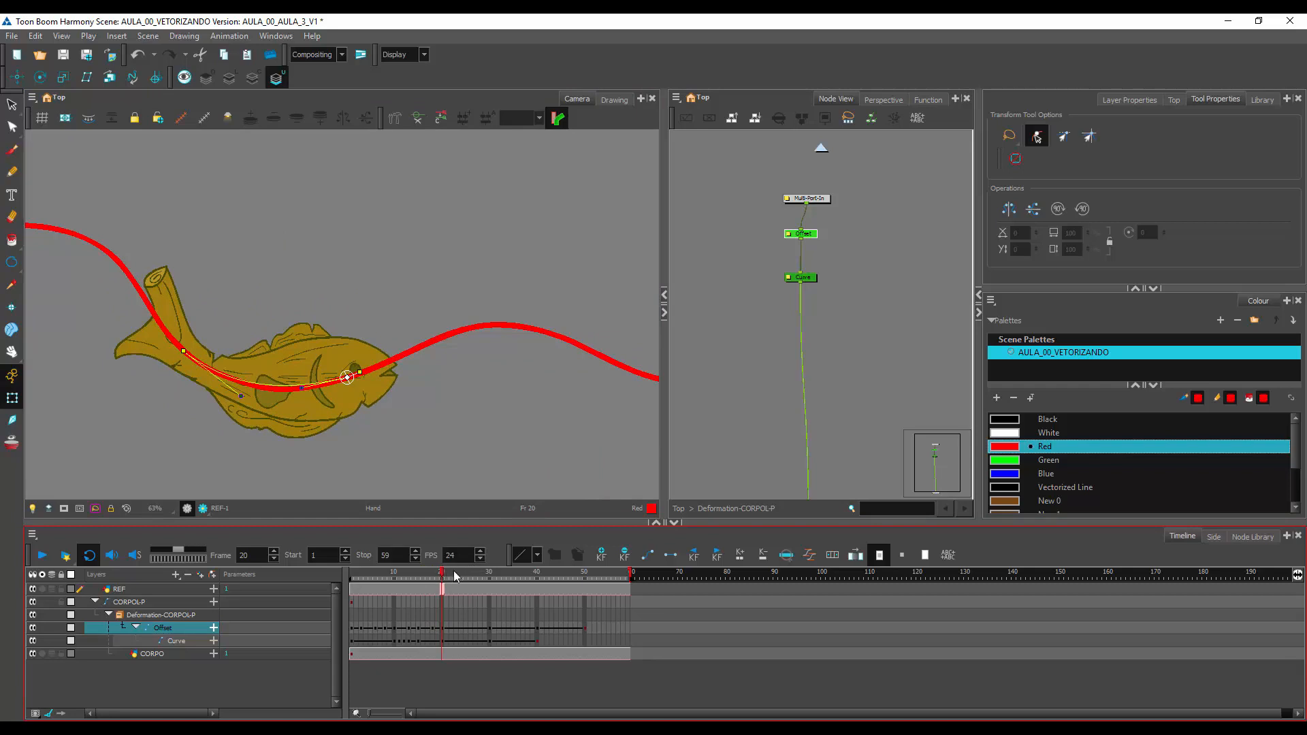
{"action": "left_click_drag", "start_coordinate": [464, 572], "coordinate": [463, 570]}
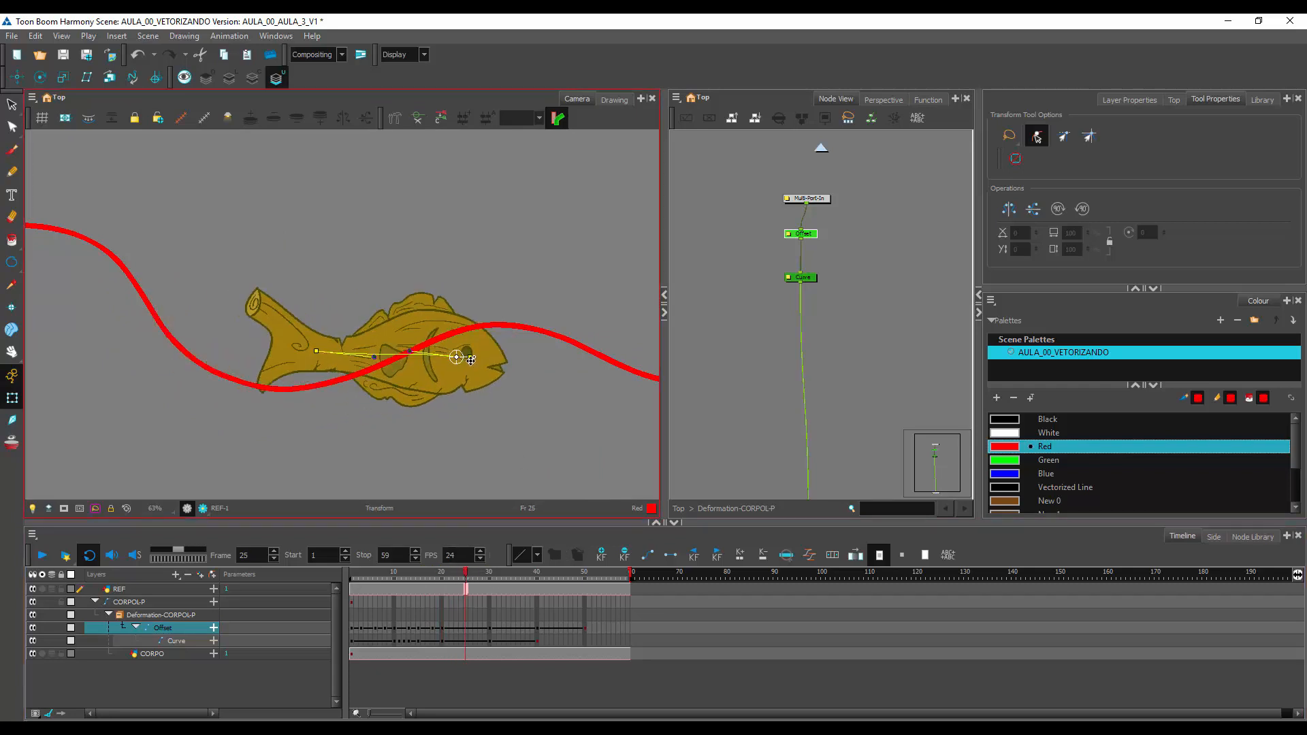
{"action": "left_click_drag", "start_coordinate": [470, 354], "coordinate": [403, 351]}
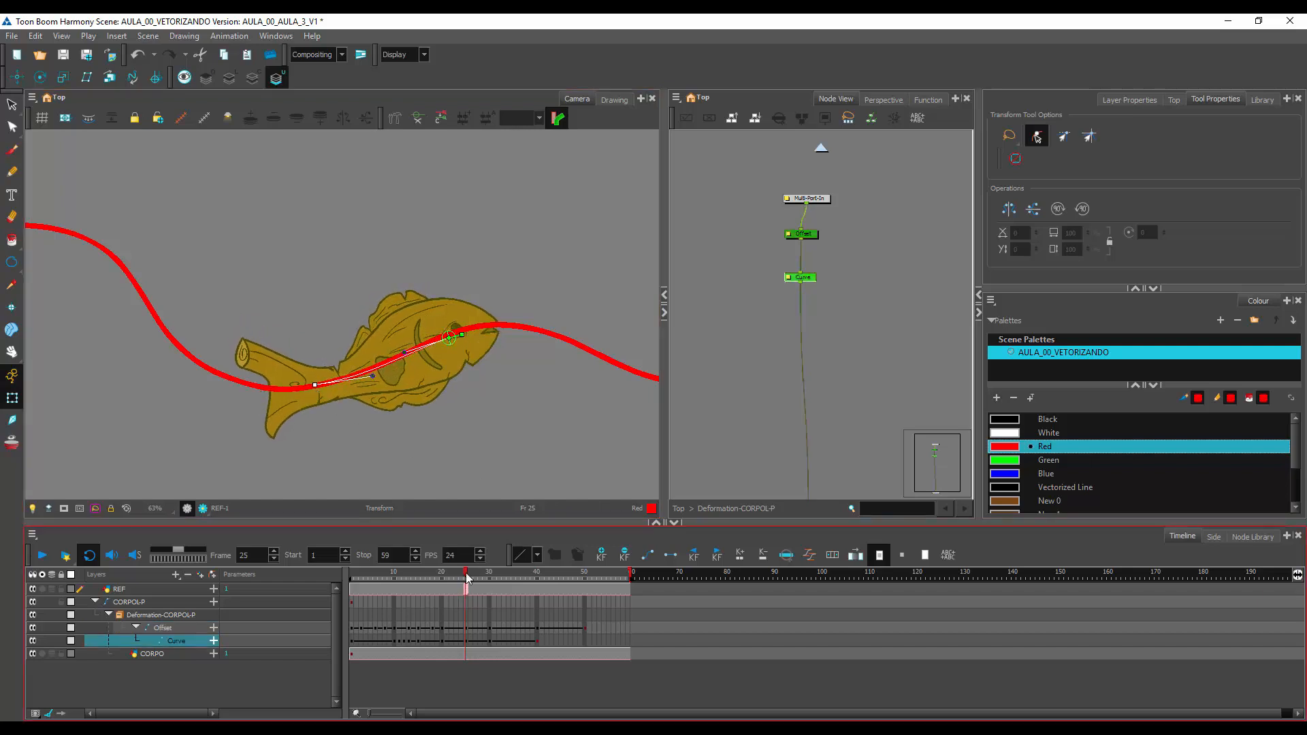
Move the tail point down onto the red path shortly after frame 20 and again at frame 24
{"action": "left_click_drag", "start_coordinate": [467, 577], "coordinate": [452, 584]}
{"action": "left_click_drag", "start_coordinate": [239, 363], "coordinate": [241, 386]}
{"action": "left_click_drag", "start_coordinate": [451, 583], "coordinate": [464, 577]}
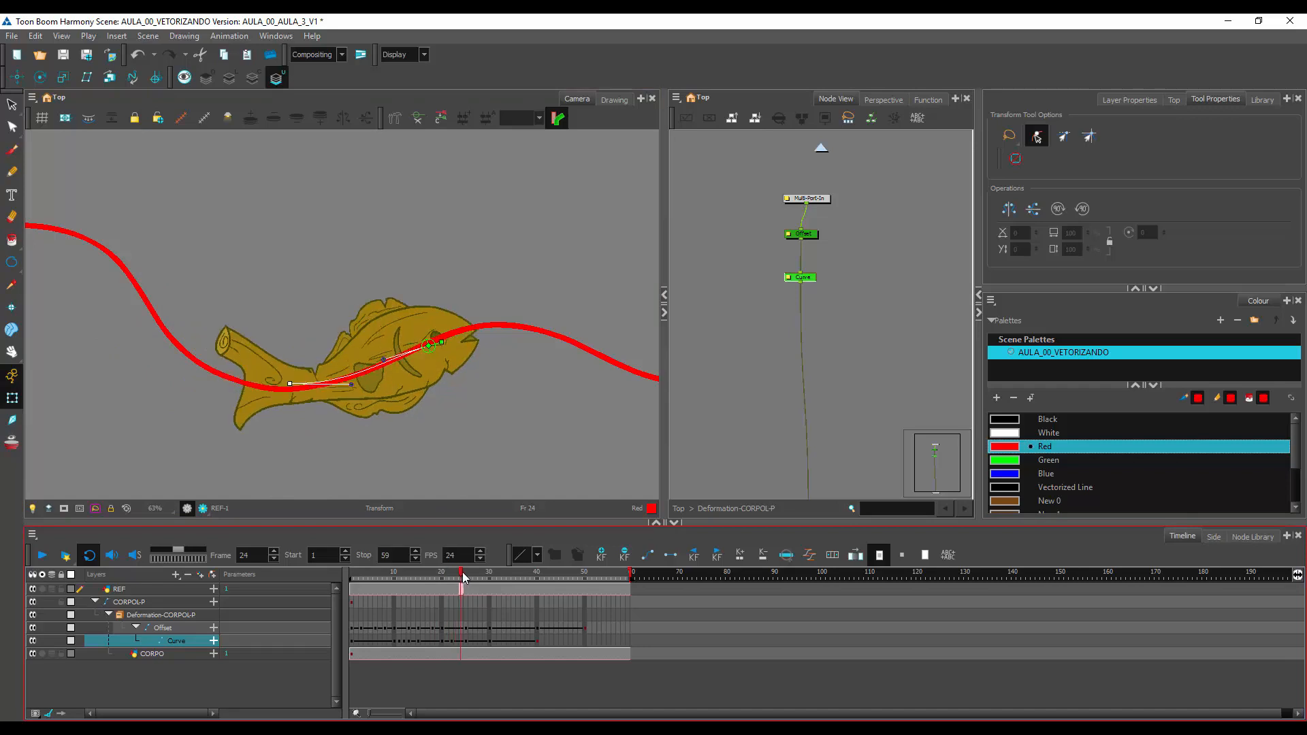
{"action": "left_click_drag", "start_coordinate": [290, 383], "coordinate": [297, 388]}
At frame 28, raise the deformation offset onto the red path's crest and readjust the tail point on the path
{"action": "left_click", "coordinate": [467, 578]}
{"action": "left_click_drag", "start_coordinate": [469, 580], "coordinate": [480, 573]}
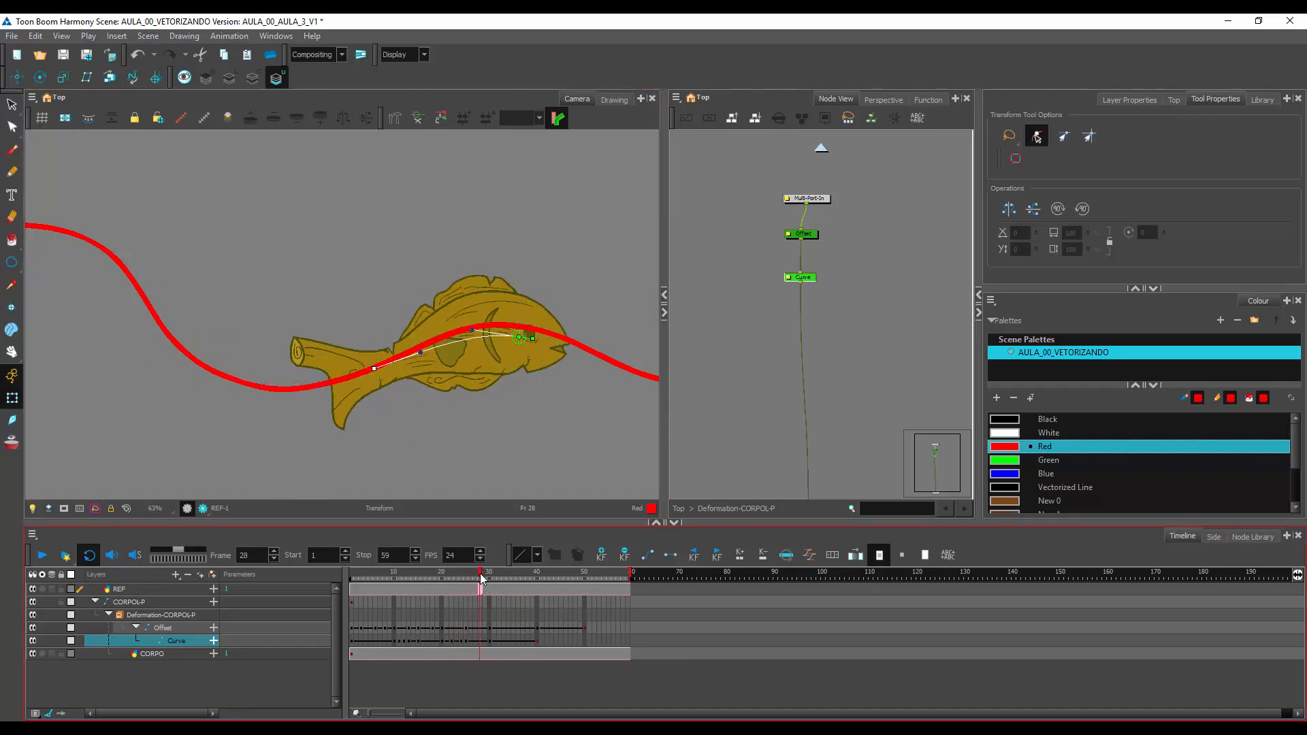
{"action": "left_click", "coordinate": [514, 336]}
{"action": "left_click_drag", "start_coordinate": [514, 336], "coordinate": [519, 329]}
{"action": "left_click_drag", "start_coordinate": [376, 365], "coordinate": [377, 370]}
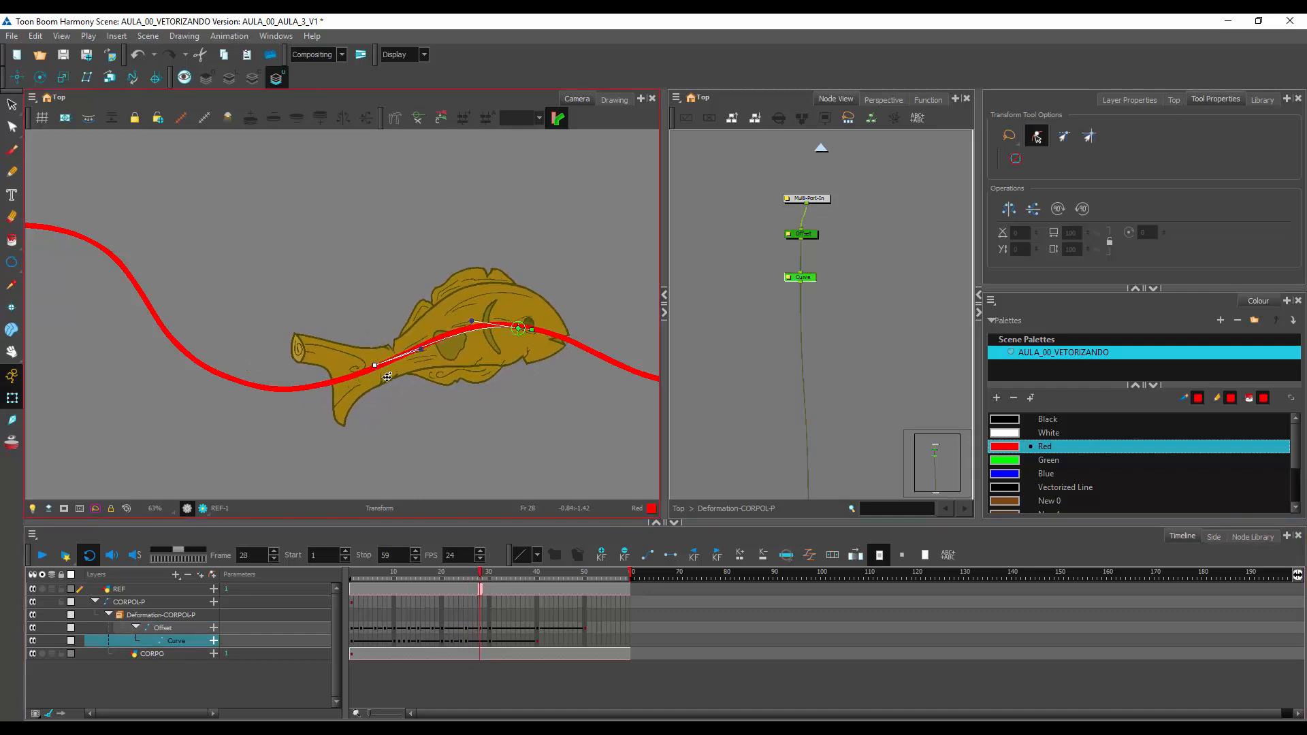
At frame 31, lower the deformation offset onto the descending red path and raise the tail point onto the crest
{"action": "left_click", "coordinate": [488, 590]}
{"action": "left_click_drag", "start_coordinate": [484, 577], "coordinate": [495, 578]}
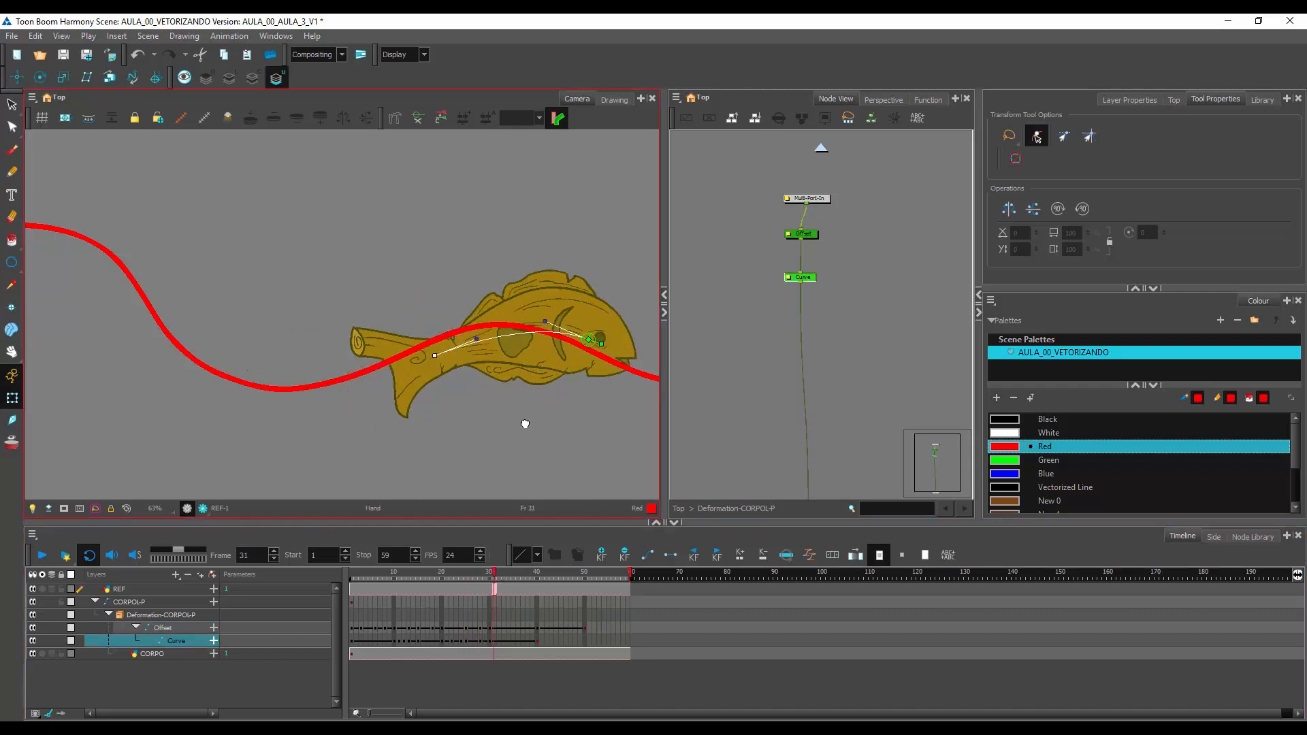
{"action": "left_click_drag", "start_coordinate": [524, 423], "coordinate": [401, 400]}
{"action": "left_click", "coordinate": [400, 322]}
{"action": "left_click_drag", "start_coordinate": [402, 324], "coordinate": [400, 330]}
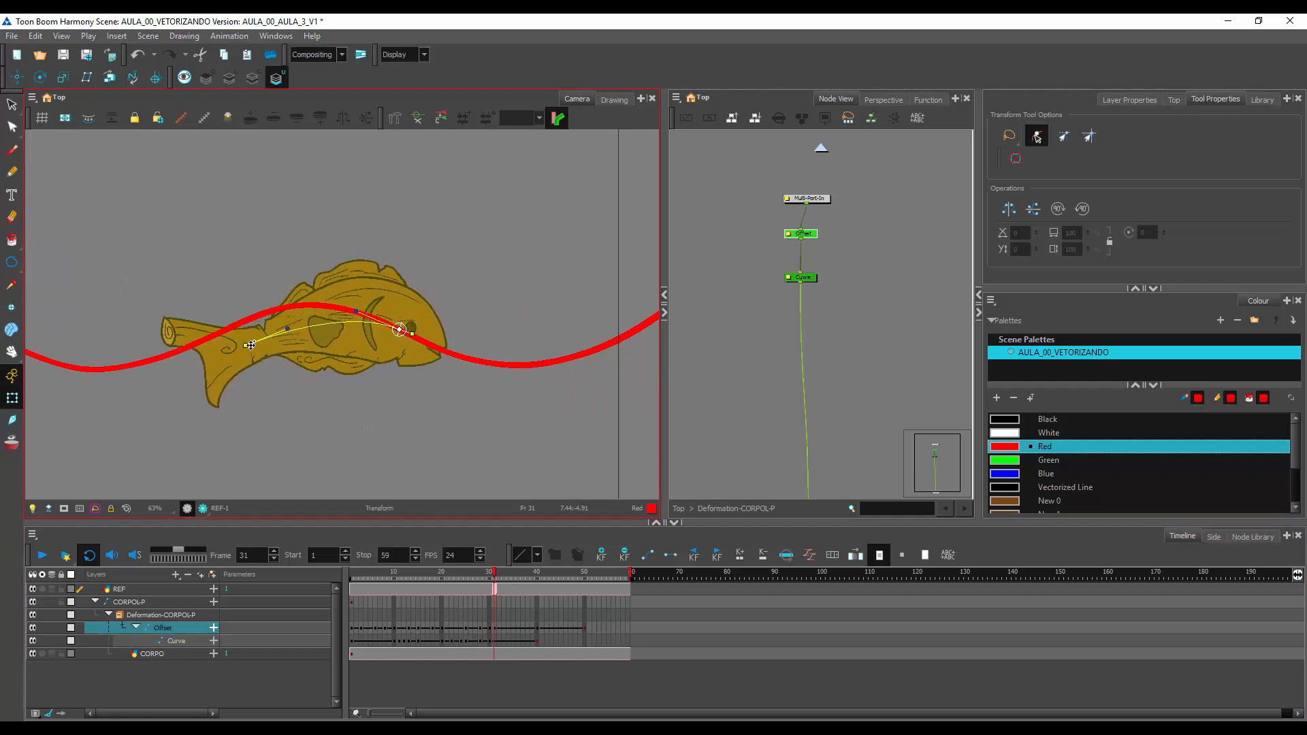
{"action": "mouse_move", "coordinate": [245, 336]}
{"action": "left_mouse_down"}
{"action": "mouse_move", "coordinate": [286, 303]}
{"action": "mouse_move", "coordinate": [245, 320]}
{"action": "left_mouse_up"}
At frame 33, realign the deformation offset with the descending red path and nudge the tail point up onto it
{"action": "left_click", "coordinate": [498, 577]}
{"action": "left_click_drag", "start_coordinate": [498, 577], "coordinate": [505, 578]}
{"action": "left_click_drag", "start_coordinate": [446, 337], "coordinate": [455, 357]}
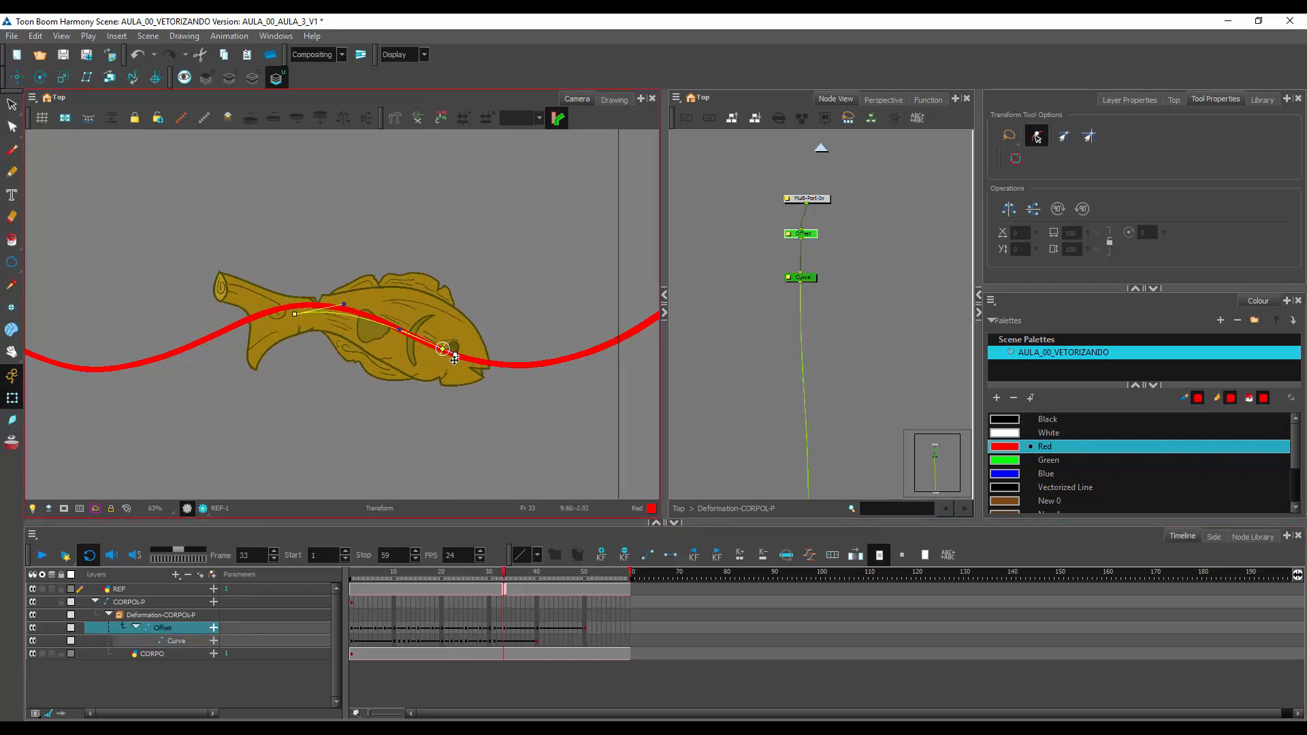
{"action": "left_click", "coordinate": [294, 313]}
{"action": "left_click_drag", "start_coordinate": [296, 315], "coordinate": [292, 307]}
At frame 36, lower the deformation offset into the red path's second trough and raise the tail point onto the path
{"action": "left_click_drag", "start_coordinate": [509, 577], "coordinate": [518, 577]}
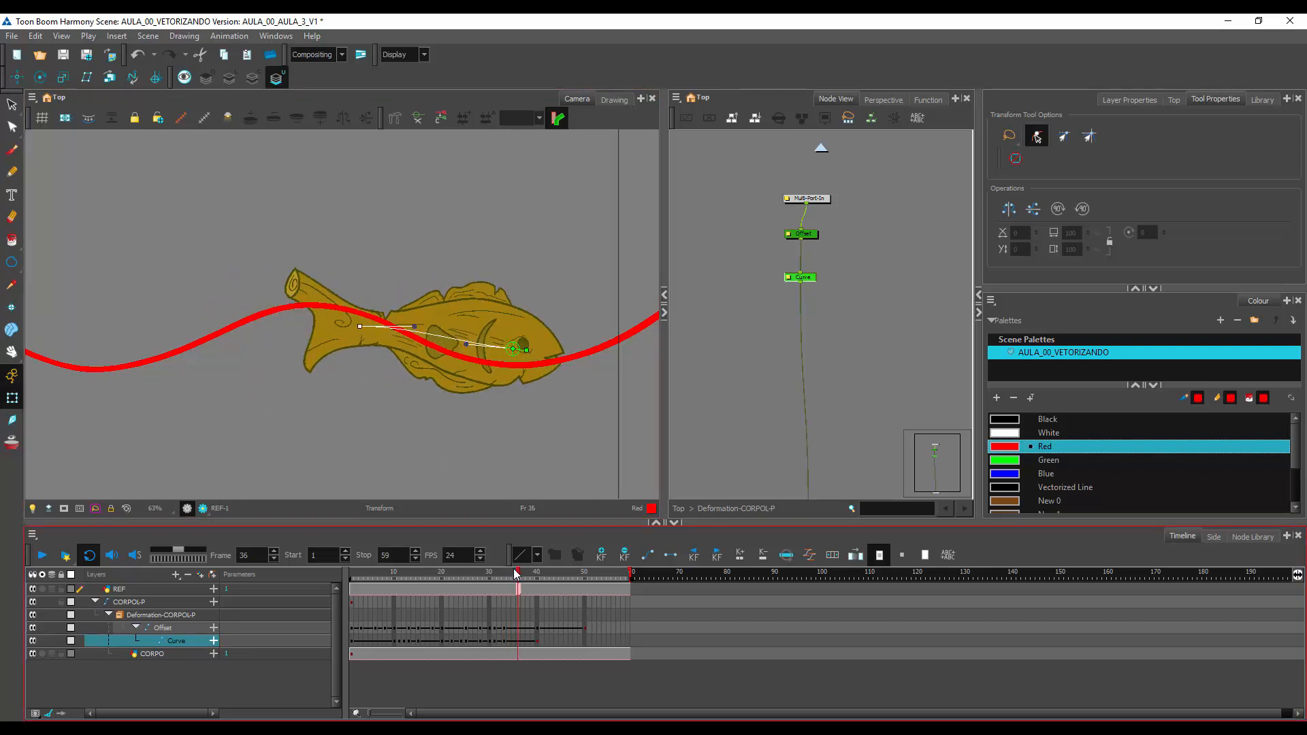
{"action": "left_click", "coordinate": [513, 349]}
{"action": "left_click_drag", "start_coordinate": [513, 348], "coordinate": [512, 363]}
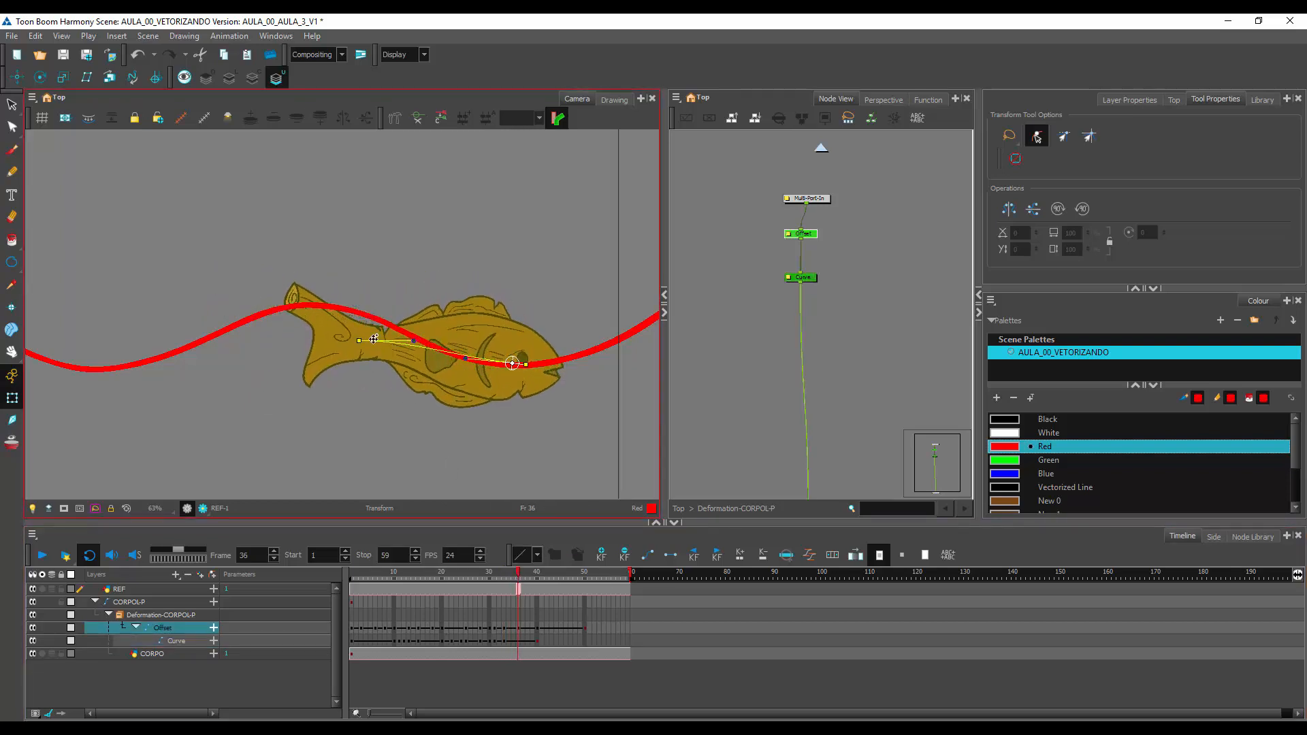
{"action": "left_click_drag", "start_coordinate": [373, 338], "coordinate": [366, 314]}
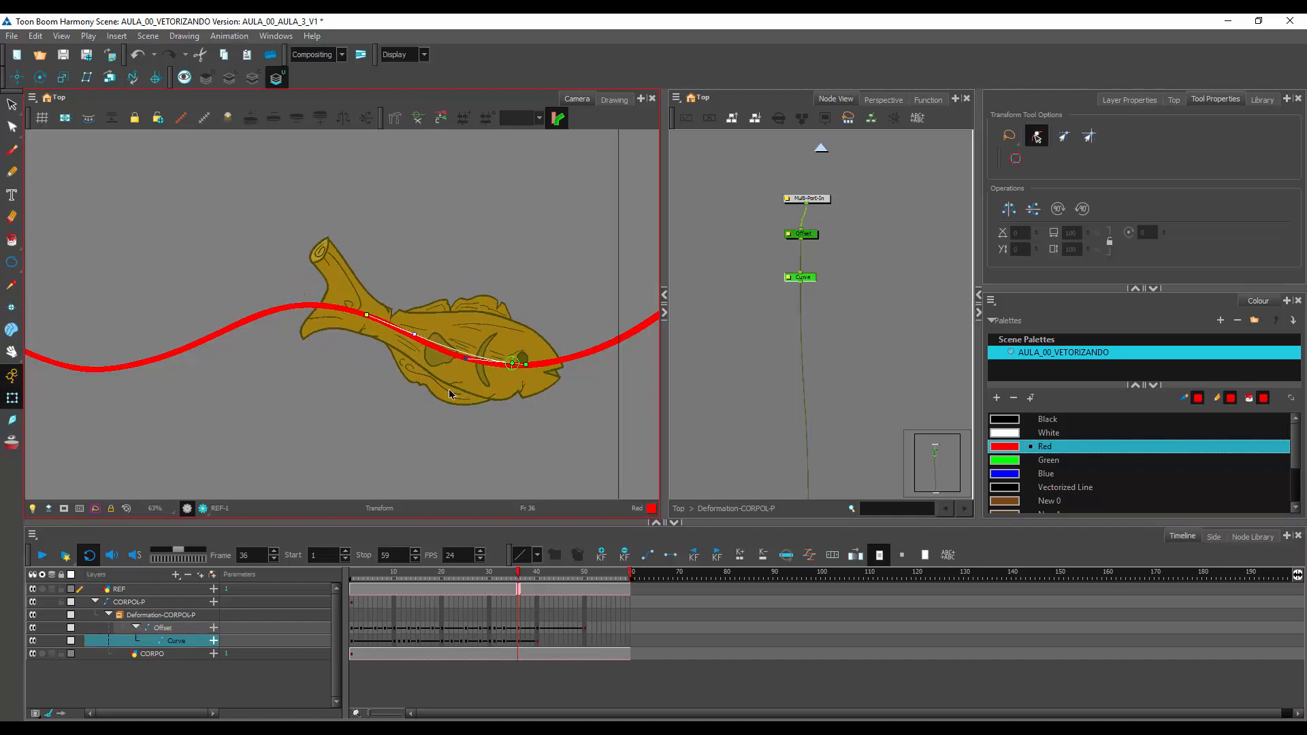
Bend the body curve along the red path's trough at frame 38 and lower the deformation offset onto the rising section at frame 43
{"action": "left_click", "coordinate": [524, 574]}
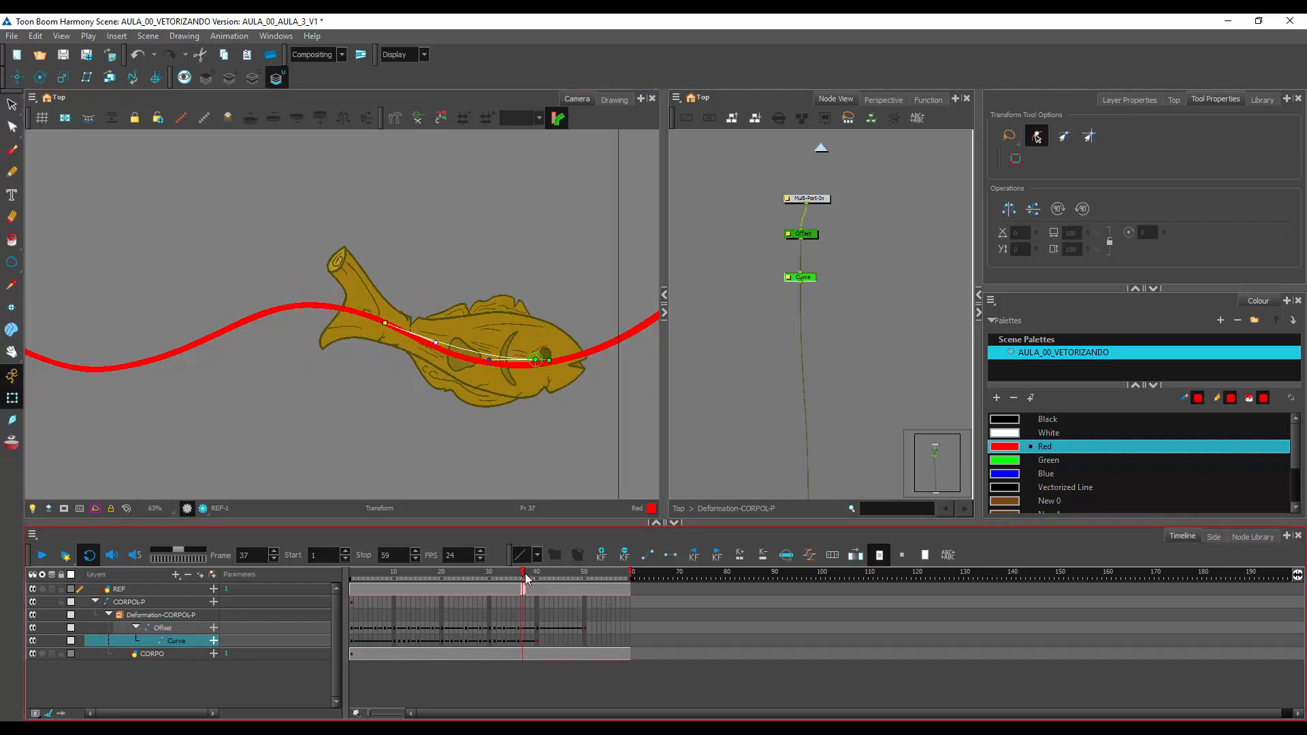
{"action": "left_click_drag", "start_coordinate": [558, 356], "coordinate": [509, 370]}
{"action": "left_click", "coordinate": [537, 574]}
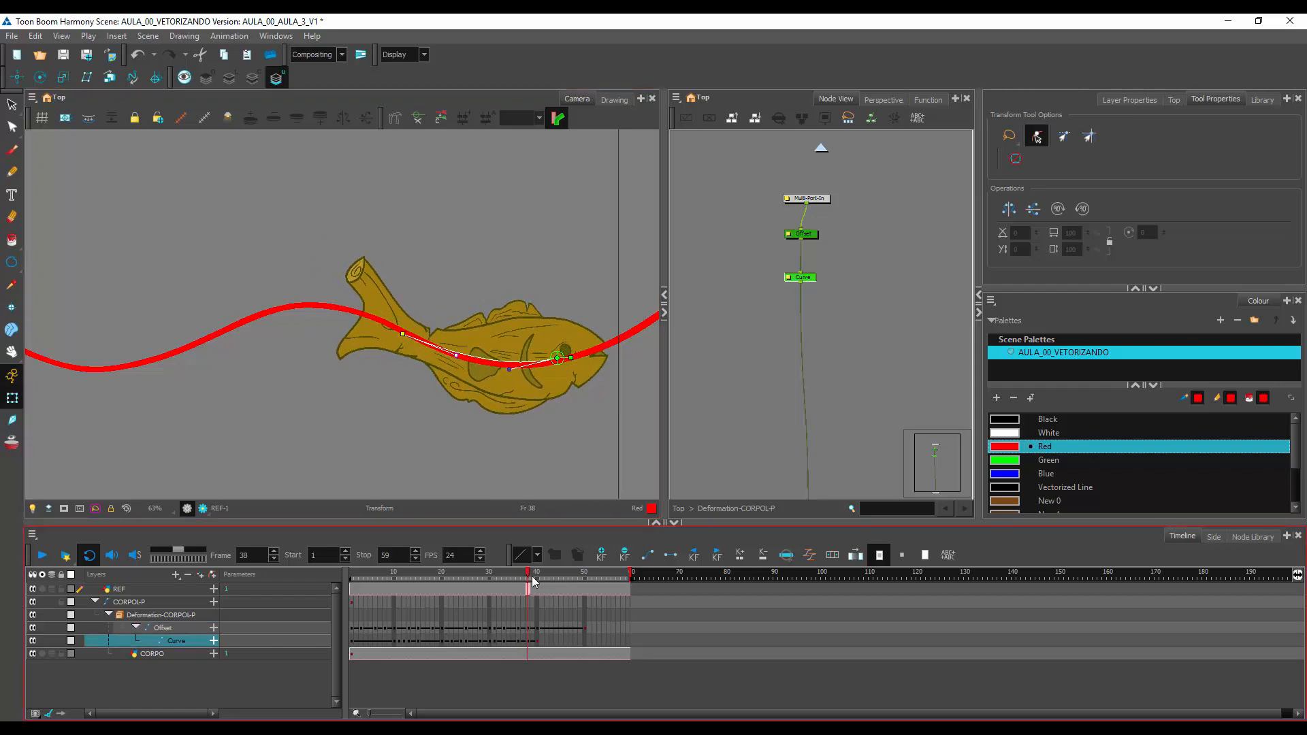
{"action": "left_click", "coordinate": [553, 574]}
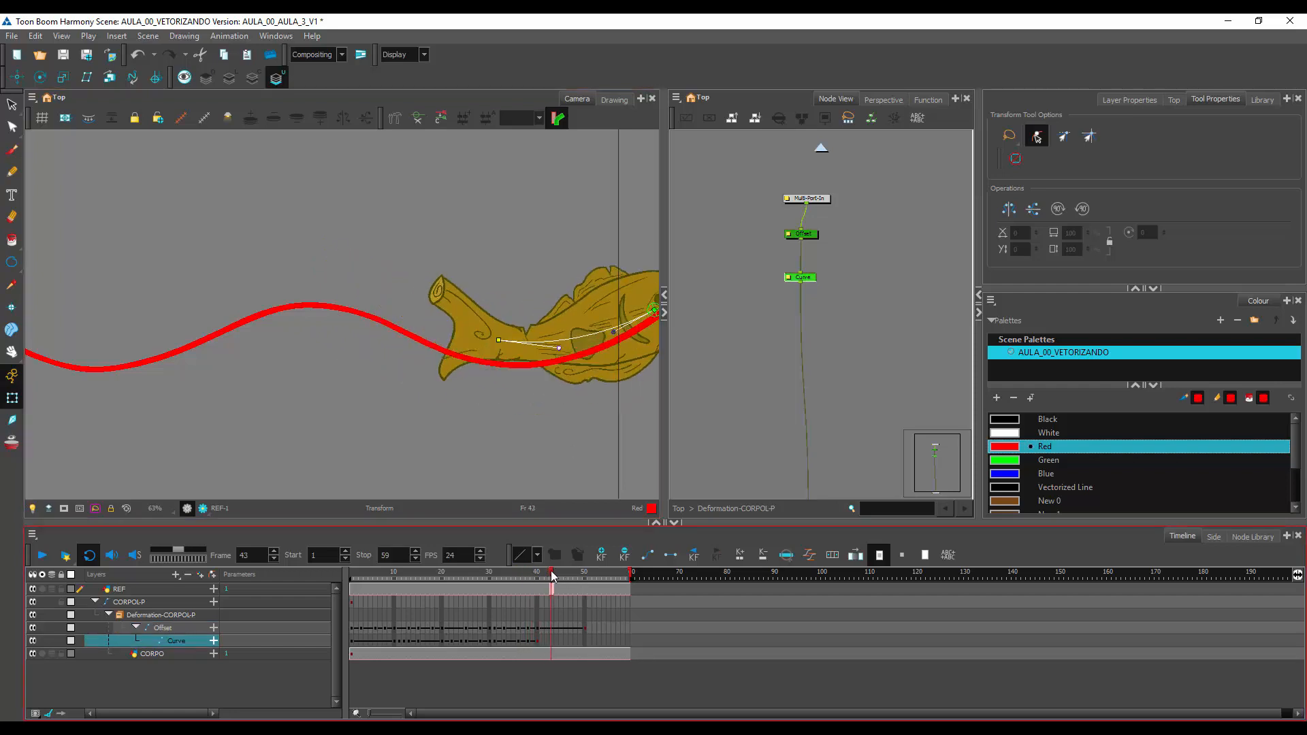
{"action": "left_click_drag", "start_coordinate": [507, 312], "coordinate": [504, 320]}
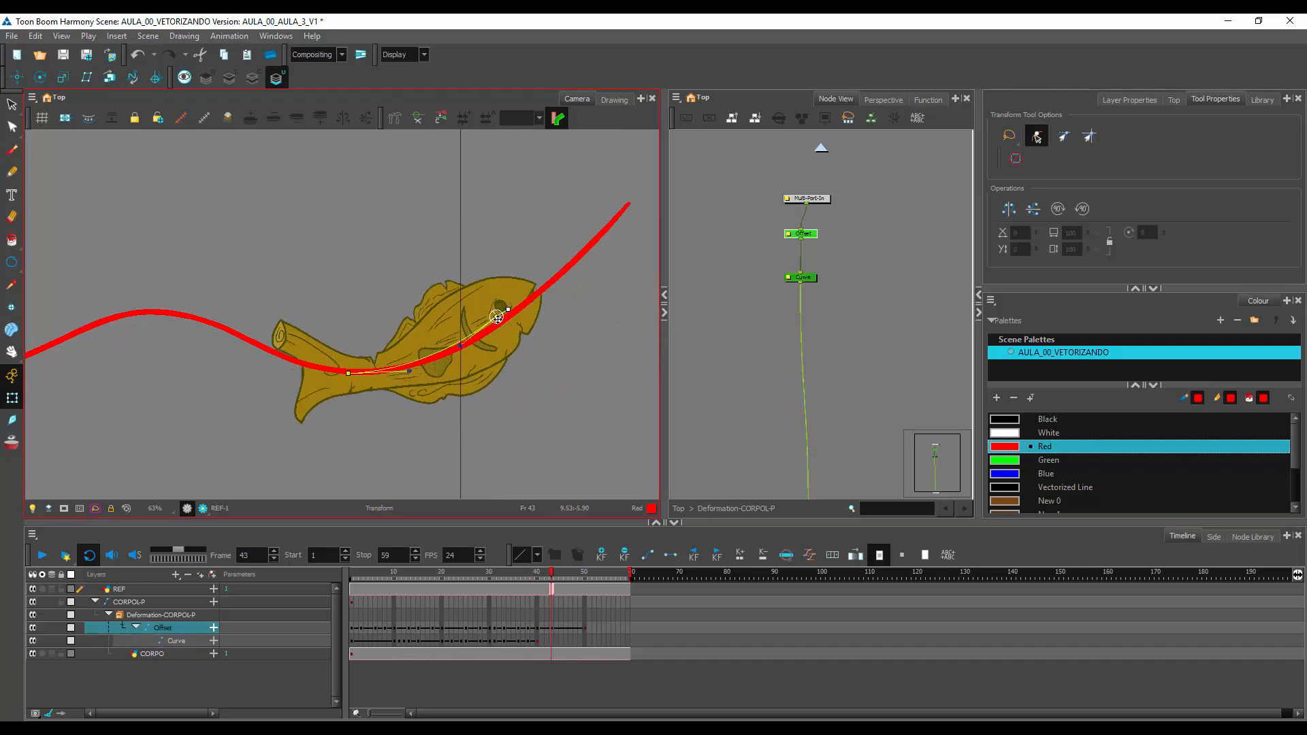
Move the tail point onto the rising end of the red path at frames 47 and 50
{"action": "left_click", "coordinate": [495, 592]}
{"action": "left_click_drag", "start_coordinate": [550, 573], "coordinate": [572, 577]}
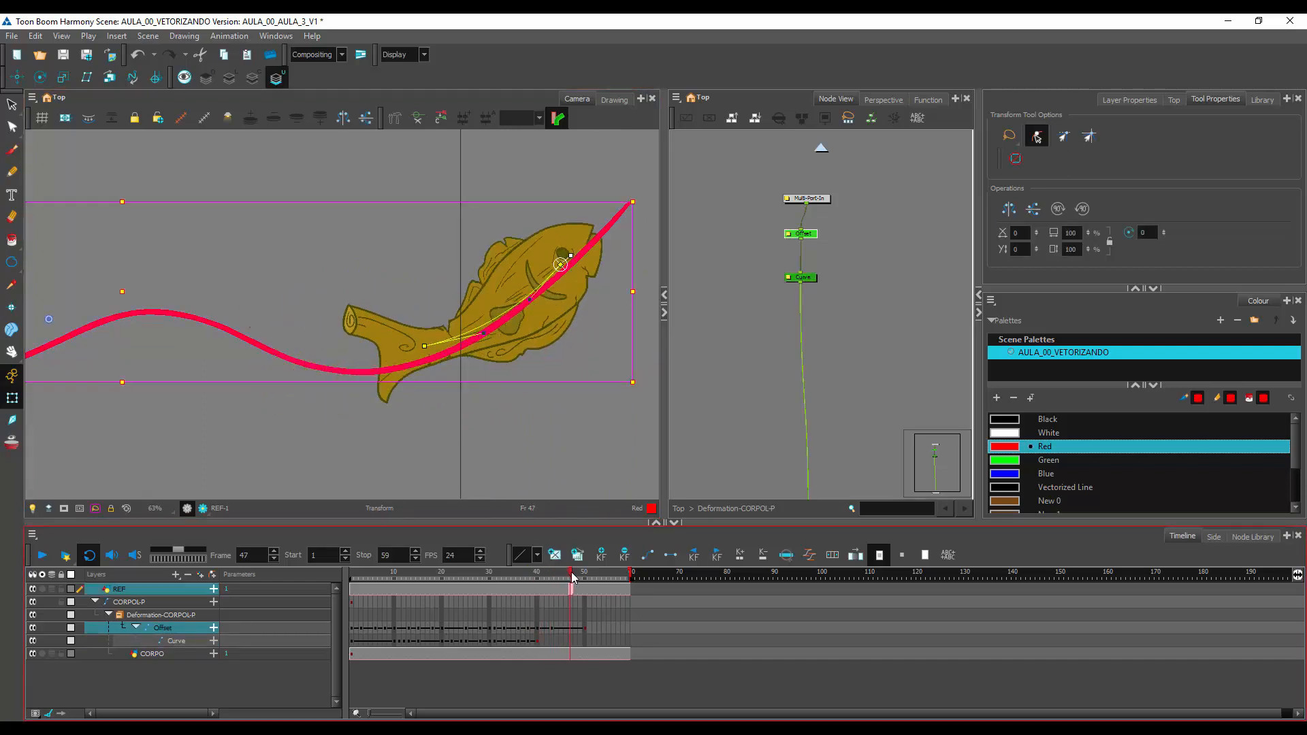
{"action": "left_click_drag", "start_coordinate": [427, 345], "coordinate": [433, 358]}
{"action": "left_click_drag", "start_coordinate": [570, 579], "coordinate": [586, 580]}
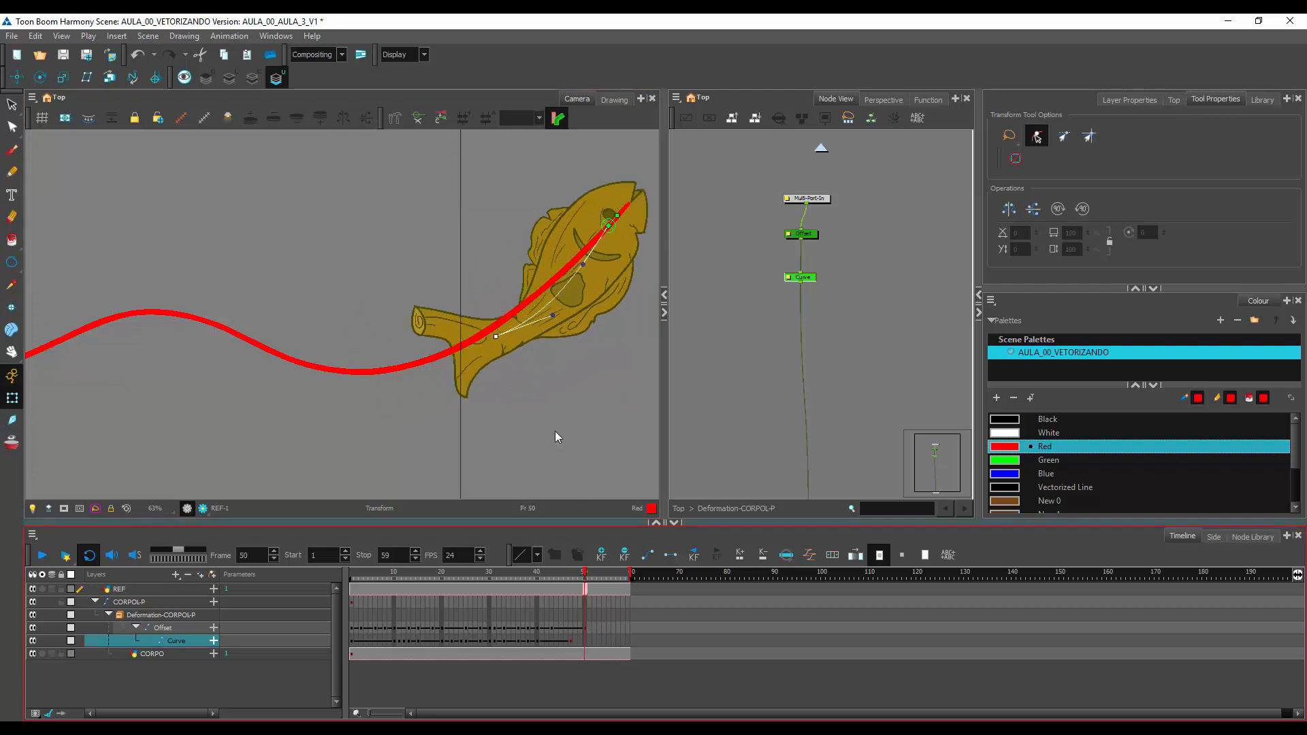
{"action": "left_click_drag", "start_coordinate": [498, 338], "coordinate": [492, 329]}
At frame 57, move the deformation offset past the end of the red path so the fish leaves the camera frame
{"action": "left_click_drag", "start_coordinate": [584, 576], "coordinate": [618, 575]}
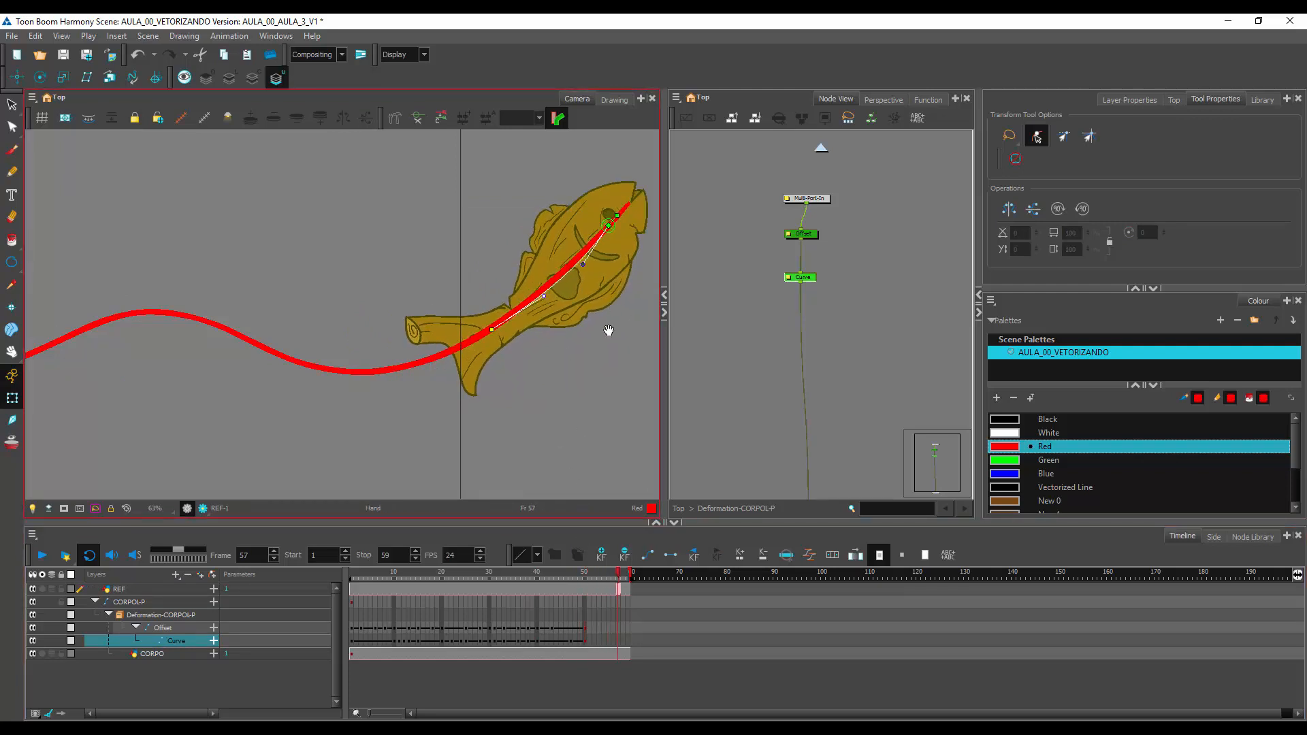
{"action": "left_click_drag", "start_coordinate": [435, 302], "coordinate": [500, 248]}
{"action": "scroll", "coordinate": [487, 332], "scroll_direction": "down", "scroll_amount": 2}
{"action": "left_click_drag", "start_coordinate": [399, 358], "coordinate": [610, 328]}
{"action": "left_click_drag", "start_coordinate": [431, 383], "coordinate": [539, 381]}
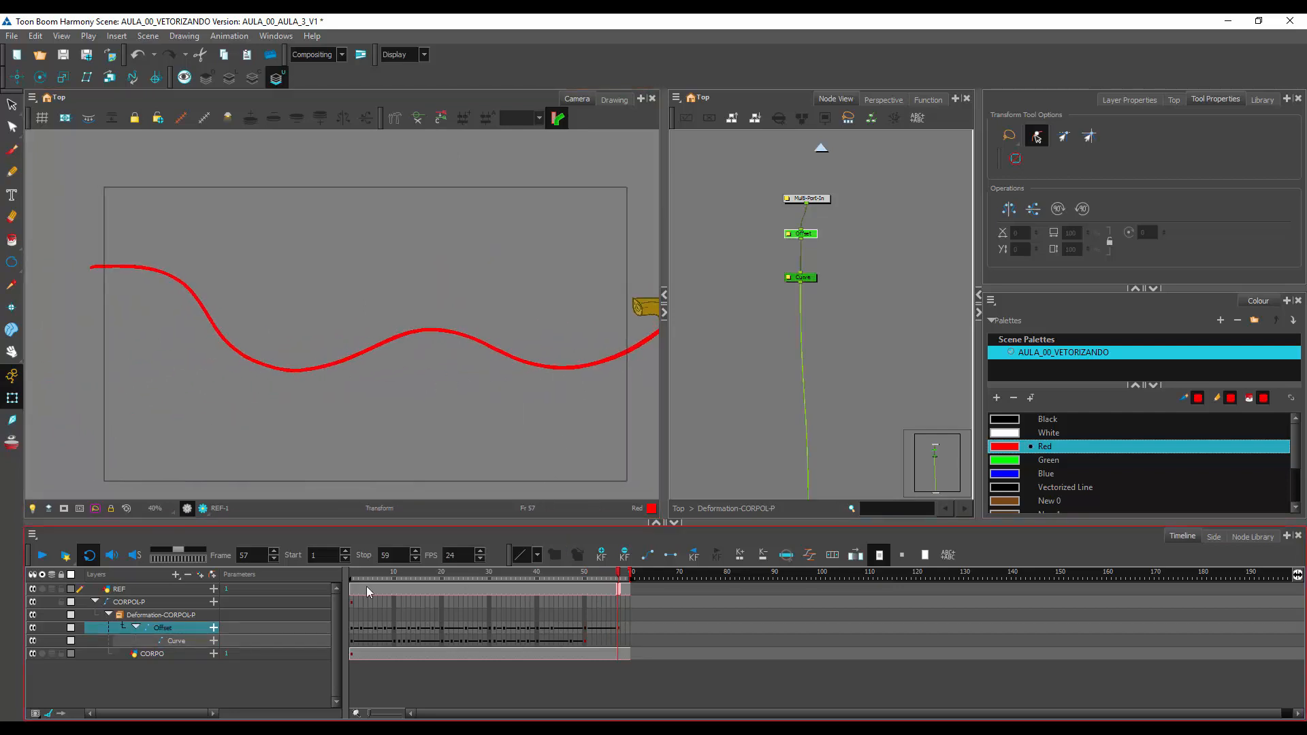
Hide the REF guide layer and play the swimming animation from frame 1
{"action": "left_click_drag", "start_coordinate": [358, 577], "coordinate": [343, 576]}
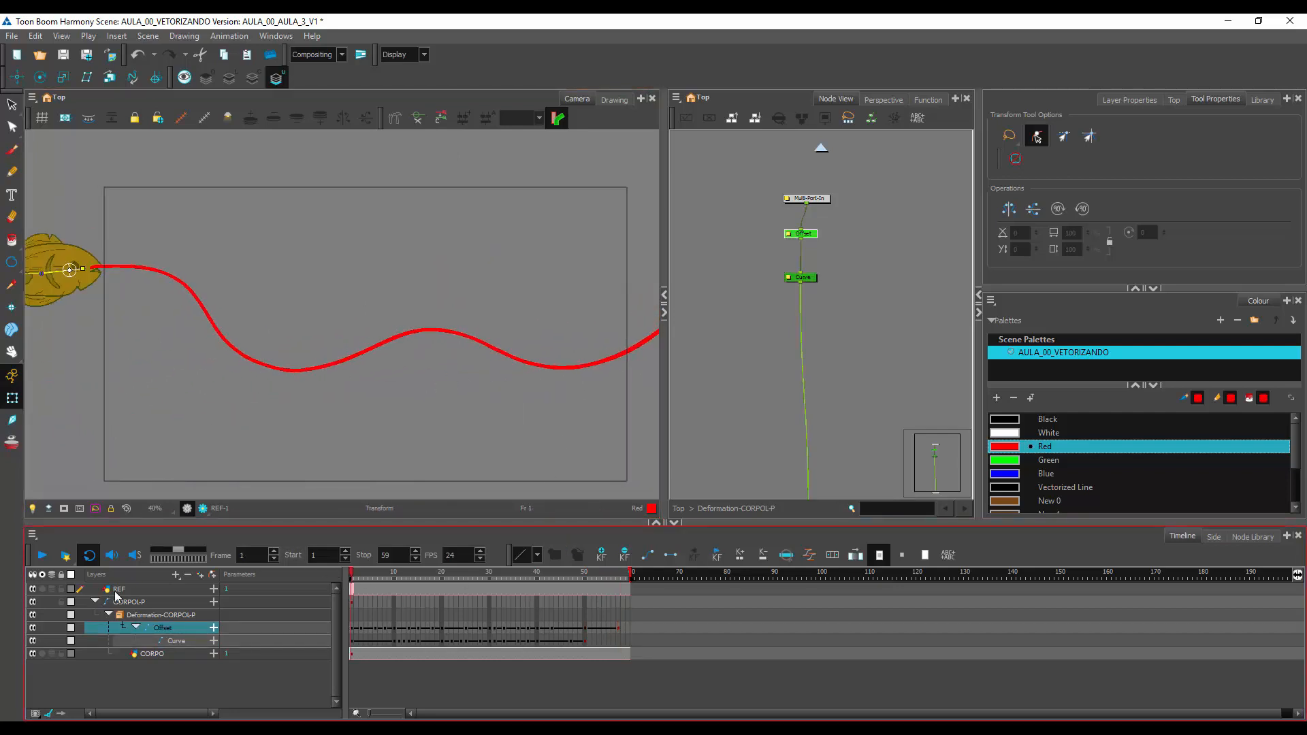
{"action": "left_click", "coordinate": [42, 555]}
{"action": "left_click", "coordinate": [128, 591]}
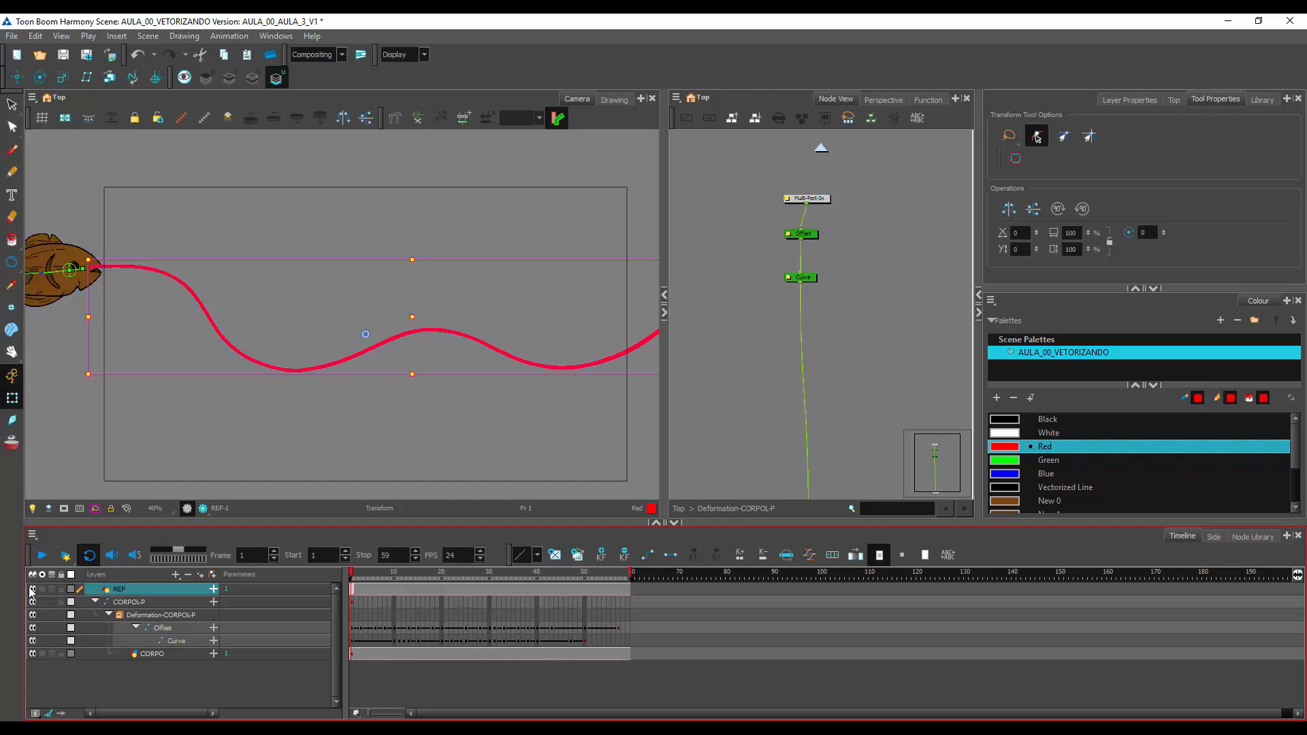
{"action": "left_click", "coordinate": [44, 554]}
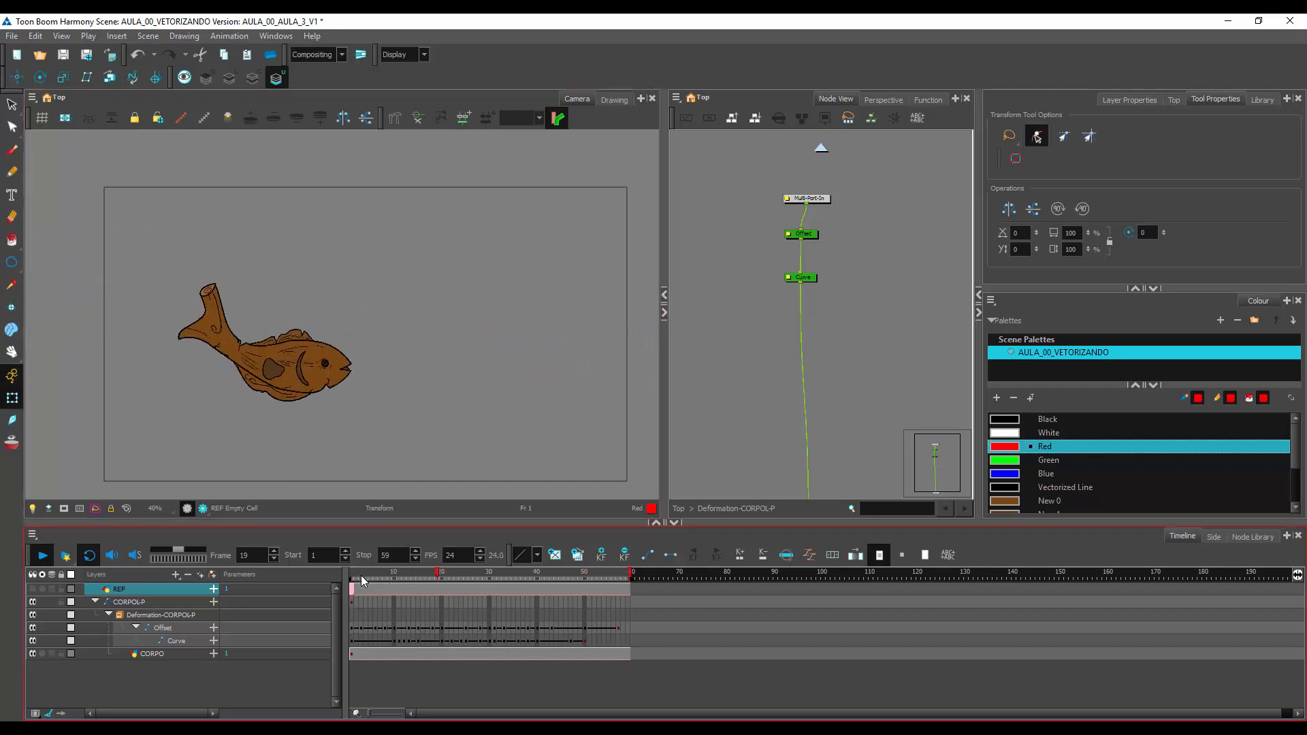
Deselect the REF layer and scrub through the fish's swimming poses, returning to frame 1
{"action": "left_click_drag", "start_coordinate": [360, 574], "coordinate": [525, 591]}
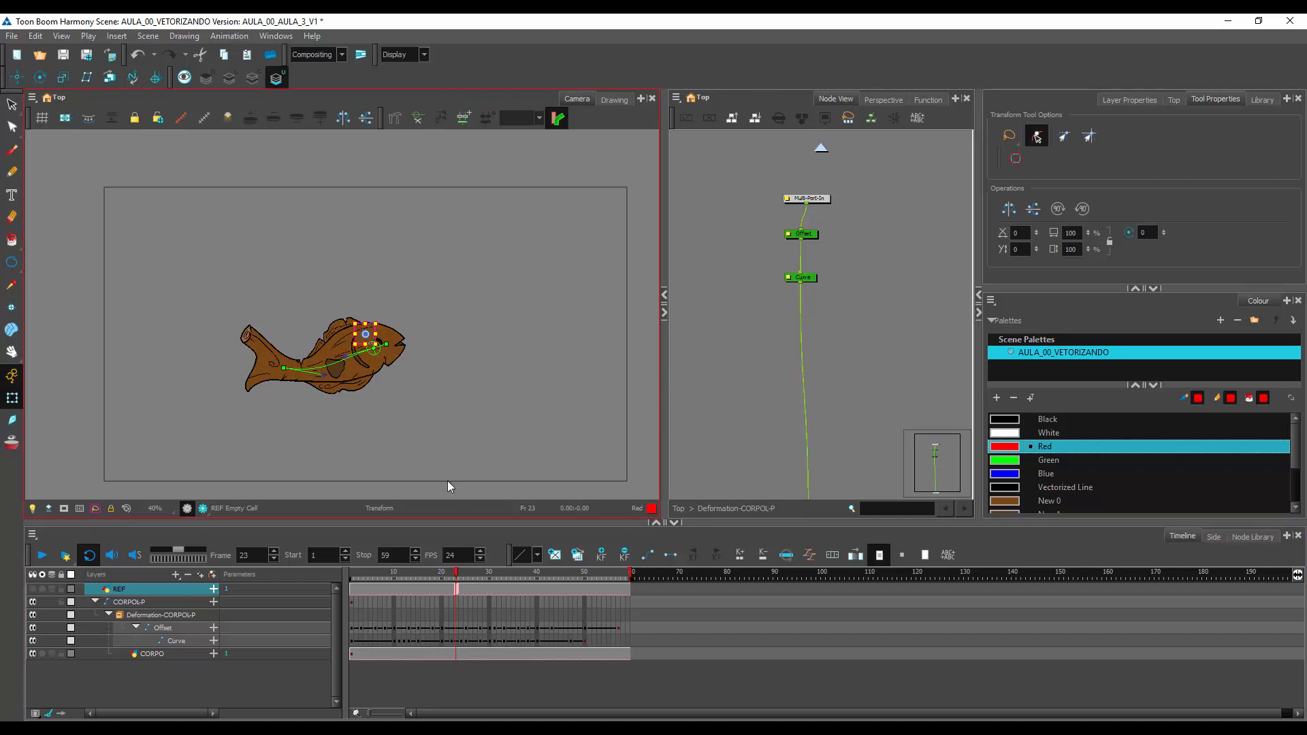
{"action": "left_click_drag", "start_coordinate": [378, 575], "coordinate": [493, 570]}
{"action": "left_click", "coordinate": [291, 681]}
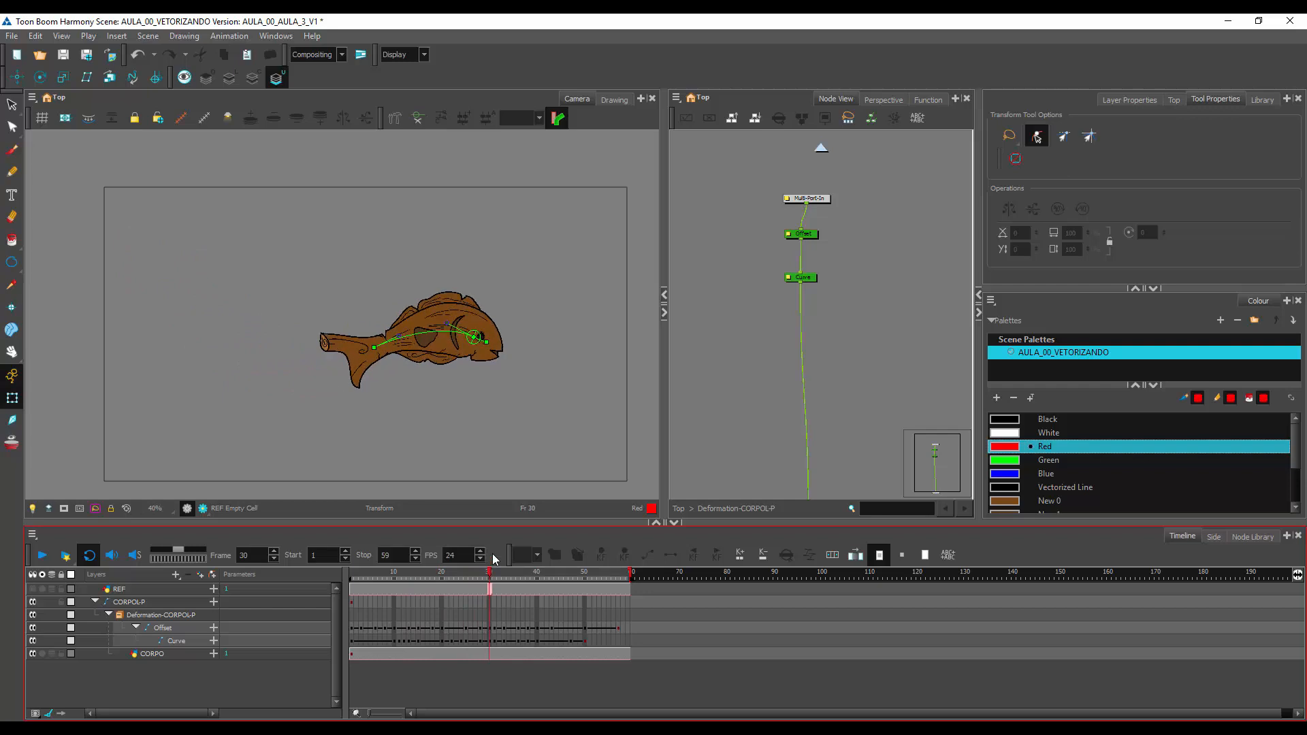
{"action": "left_click_drag", "start_coordinate": [476, 566], "coordinate": [327, 585]}
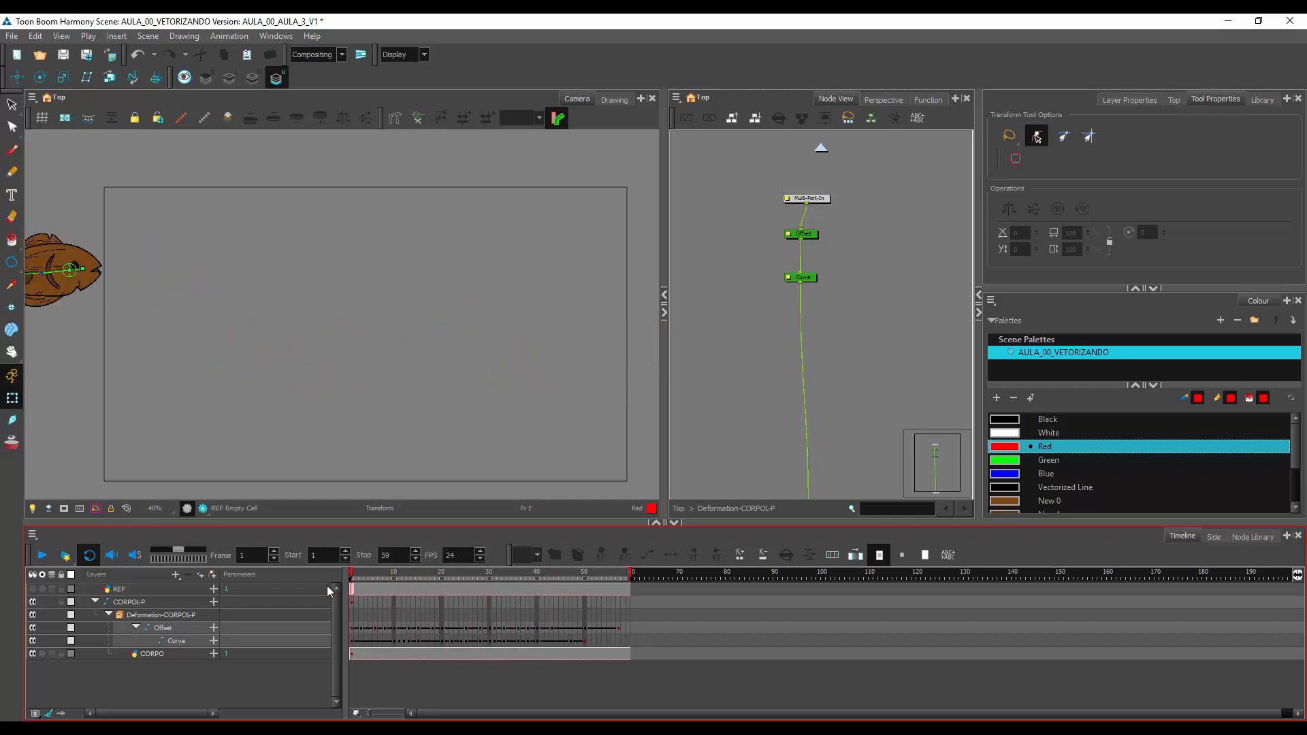